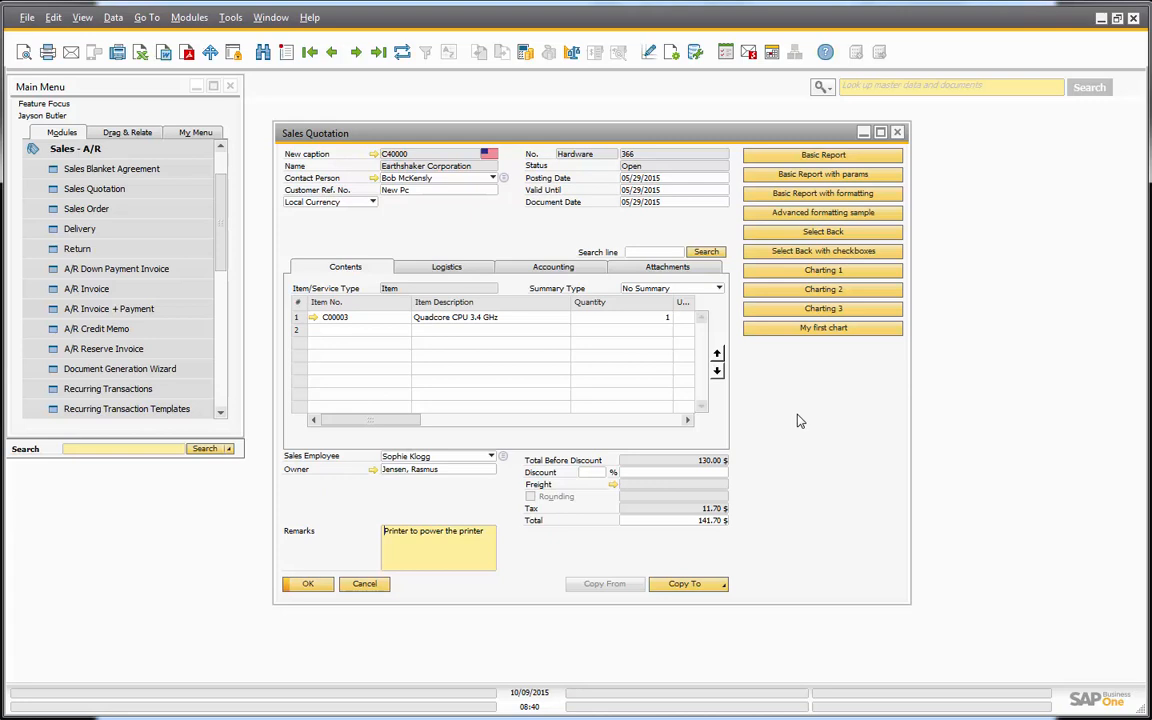
Collapse the Sales - A/R module and run the Basic Report from the sales quotation
{"action": "left_click", "coordinate": [75, 148]}
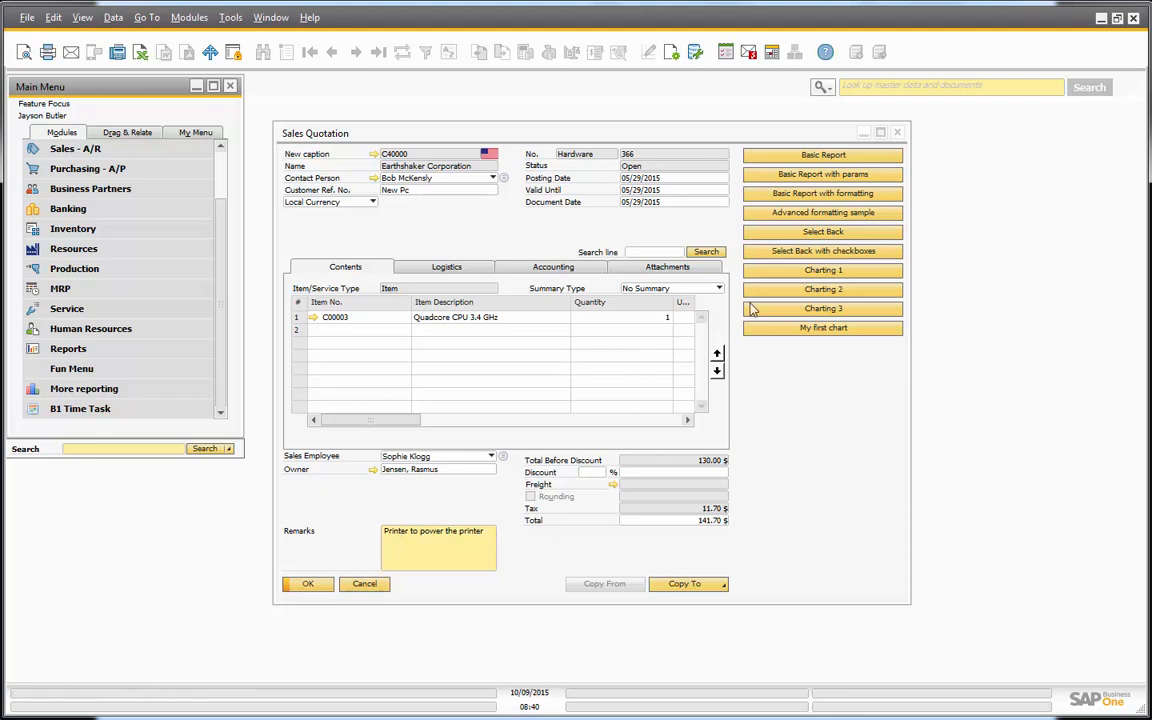
{"action": "left_click", "coordinate": [801, 158]}
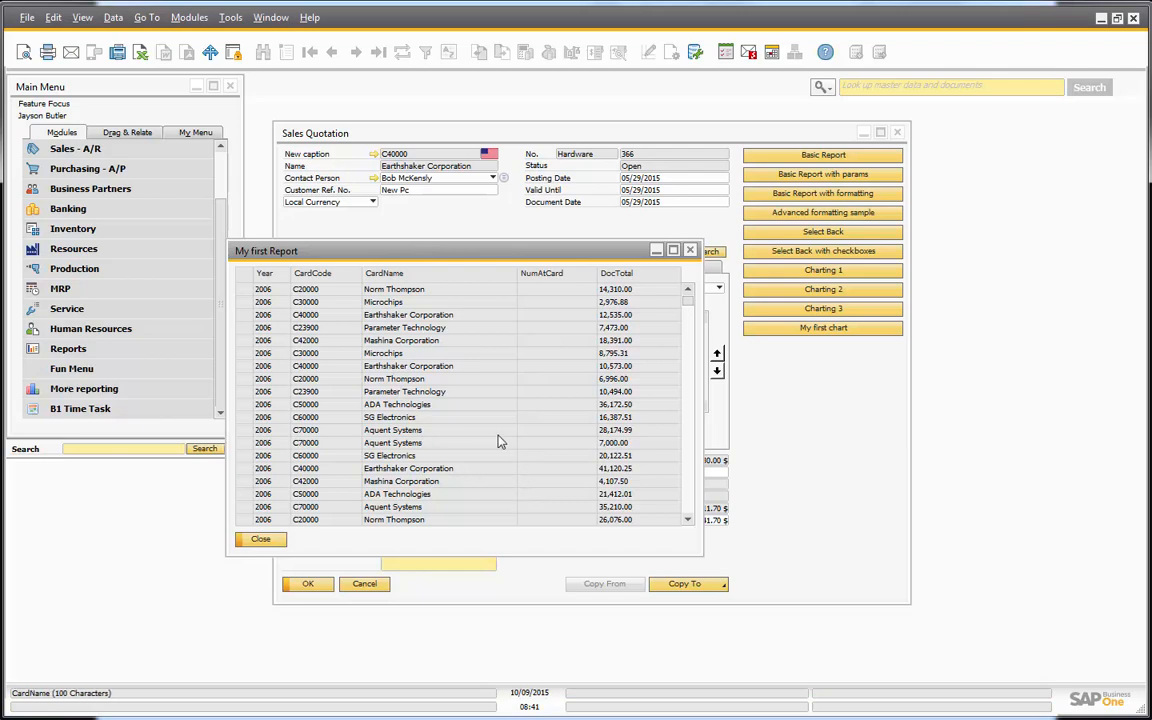
Open the sales quotation's function button configuration, and from it the universal function behind the Basic Report button
{"action": "left_click", "coordinate": [563, 231]}
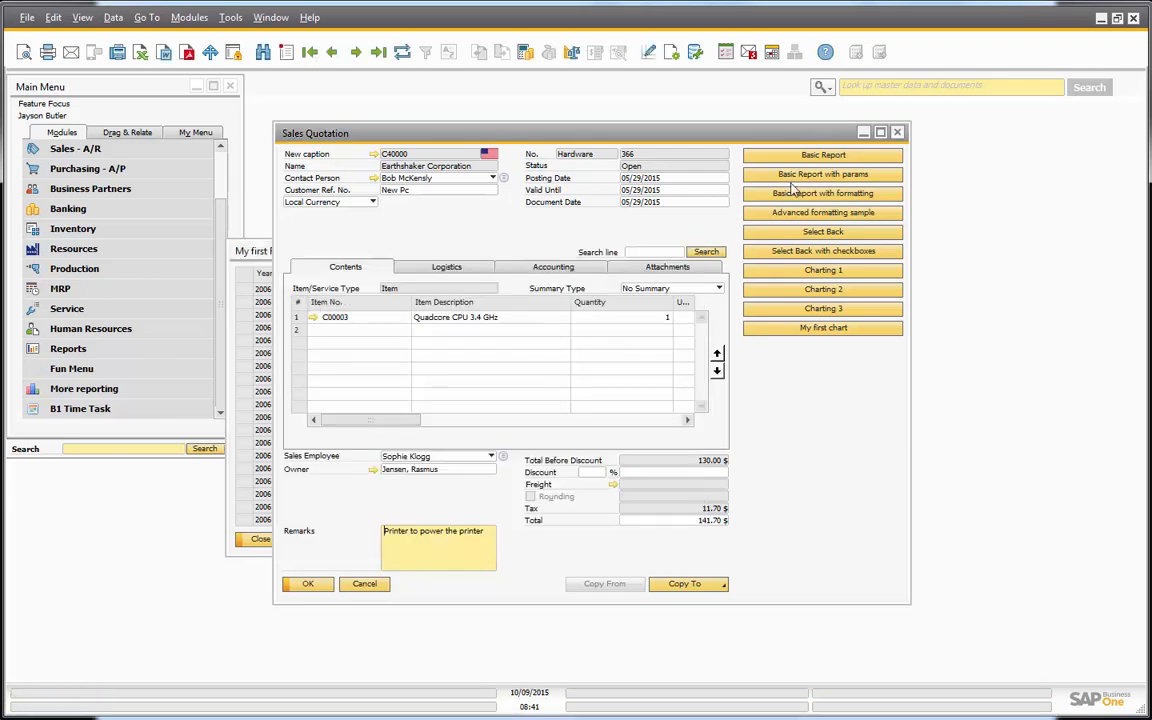
{"action": "right_click", "coordinate": [721, 353]}
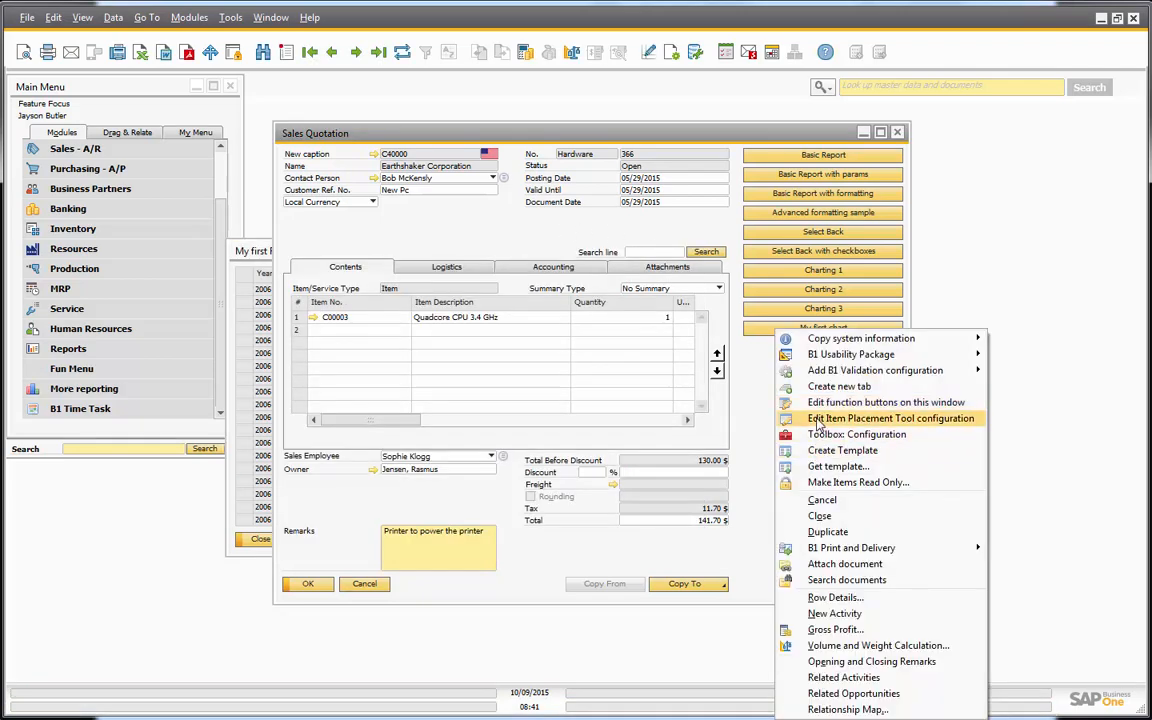
{"action": "left_click", "coordinate": [815, 402]}
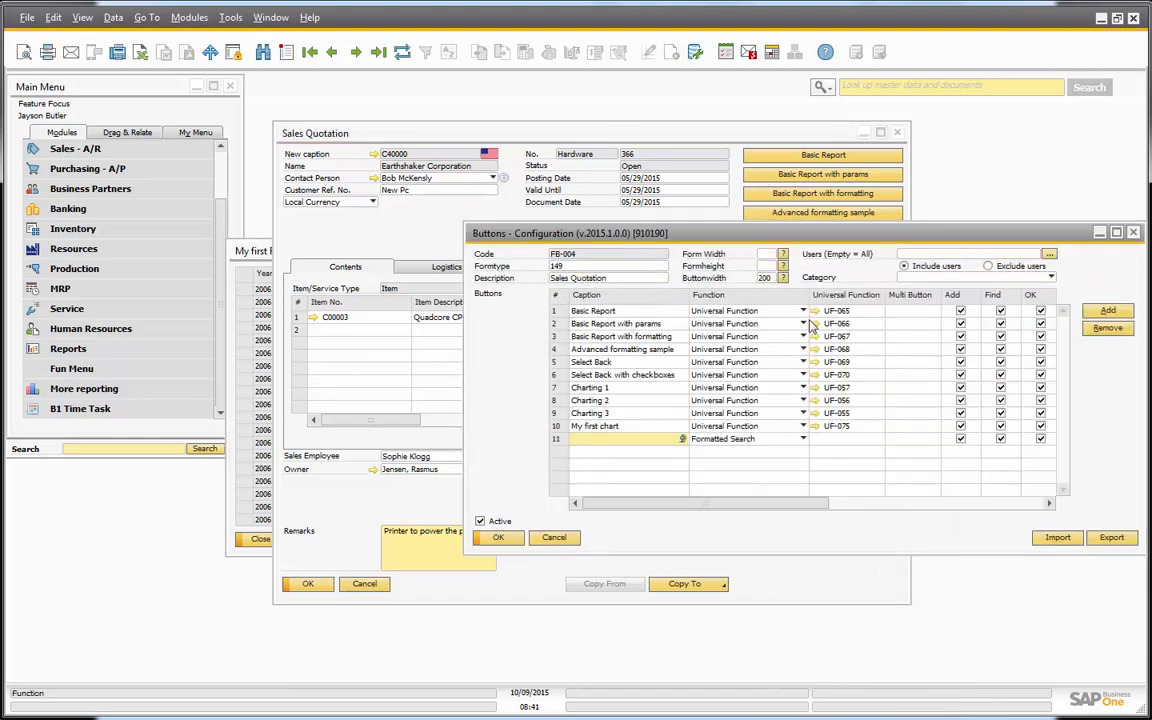
{"action": "left_click", "coordinate": [815, 312]}
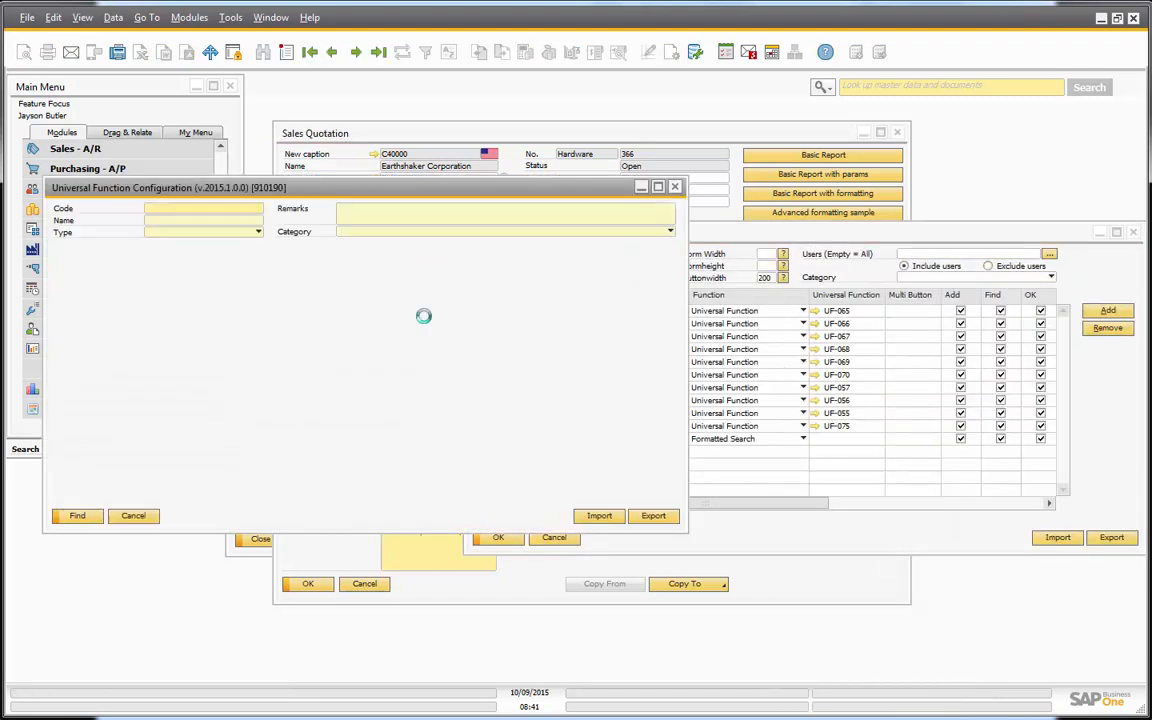
{"action": "left_click_drag", "start_coordinate": [222, 190], "coordinate": [548, 140]}
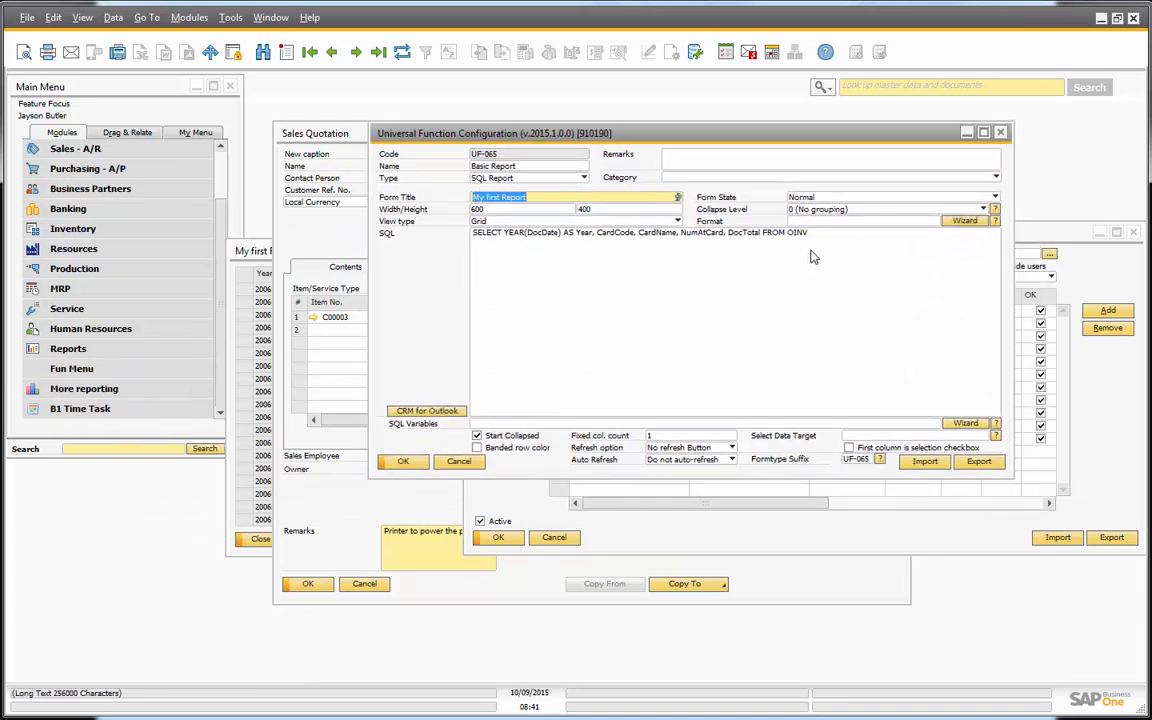
Examine the full SQL statement that defines the Basic Report
{"action": "left_click", "coordinate": [844, 236]}
{"action": "left_click_drag", "start_coordinate": [844, 236], "coordinate": [424, 254]}
{"action": "left_click", "coordinate": [522, 265]}
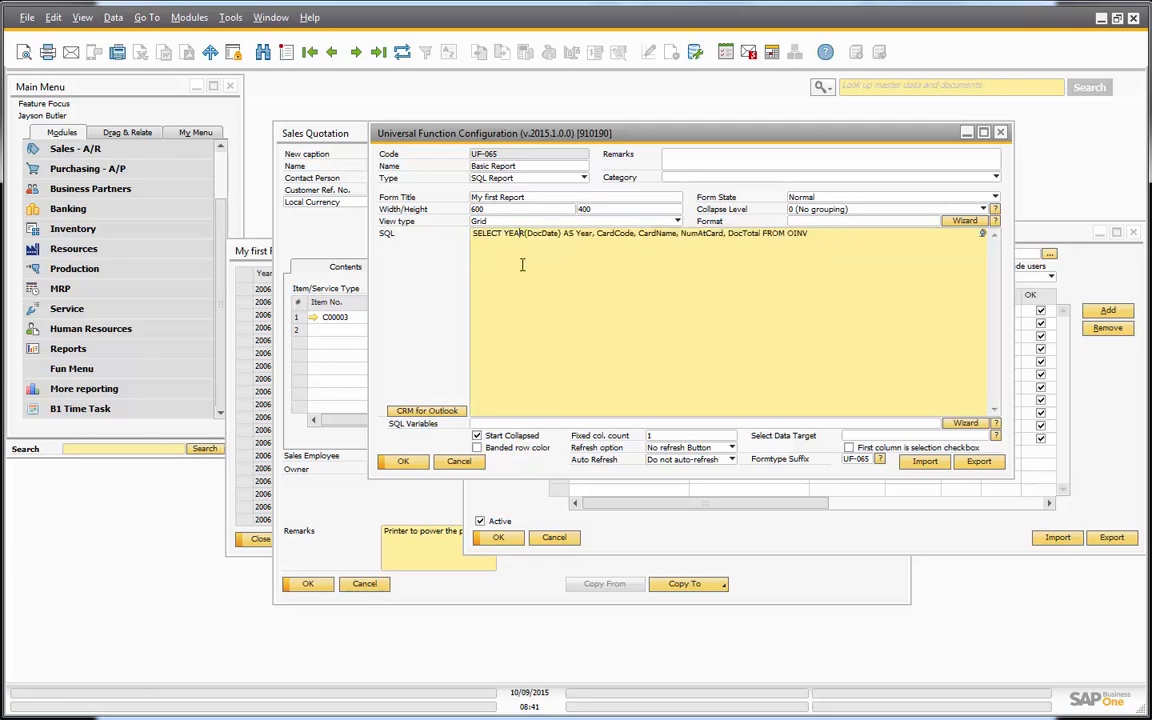
{"action": "key", "text": "ctrl+a"}
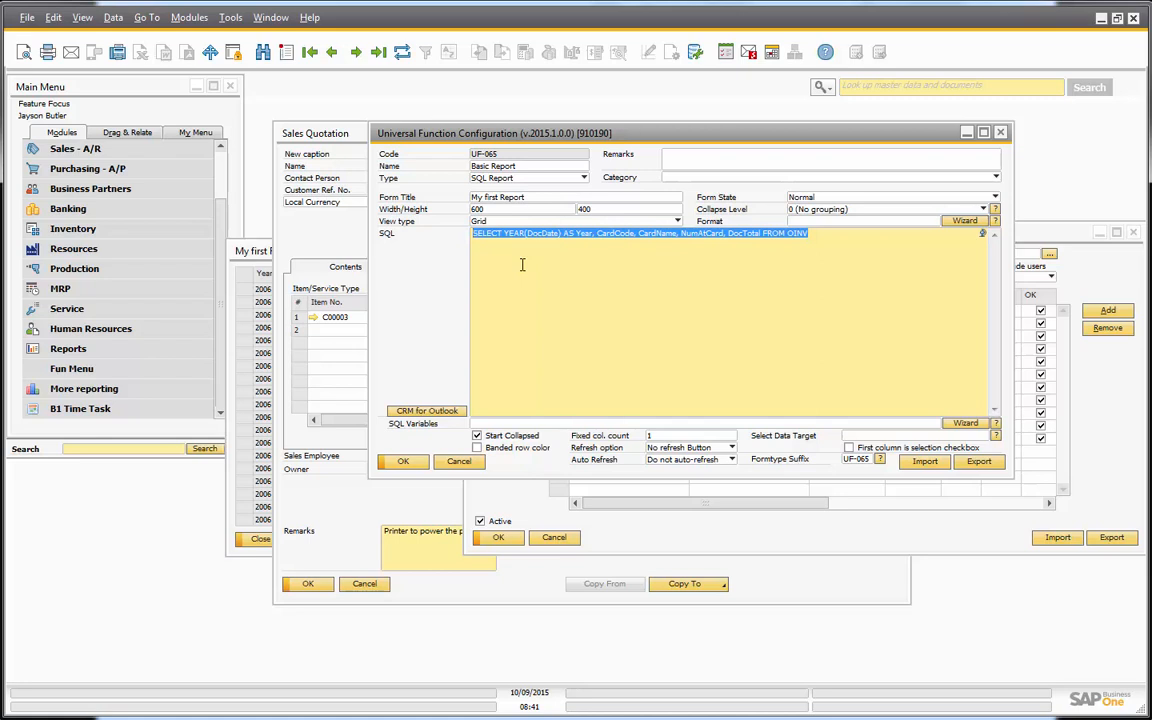
{"action": "left_click", "coordinate": [683, 294]}
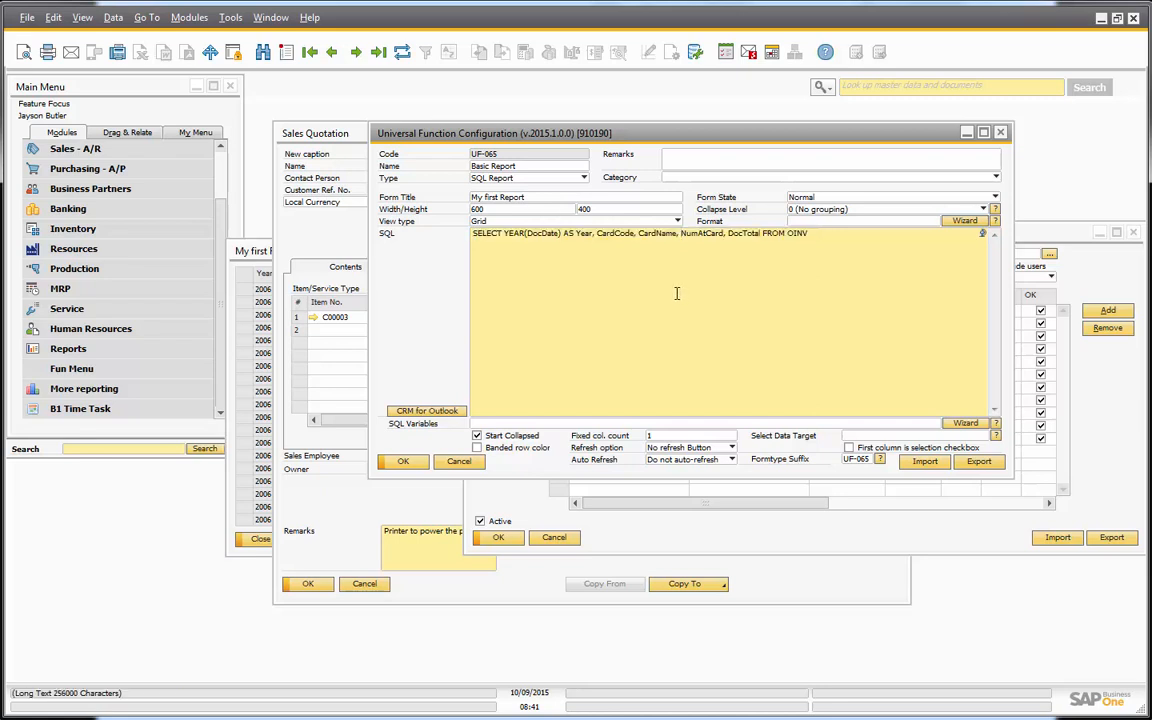
{"action": "key", "text": "ctrl+a"}
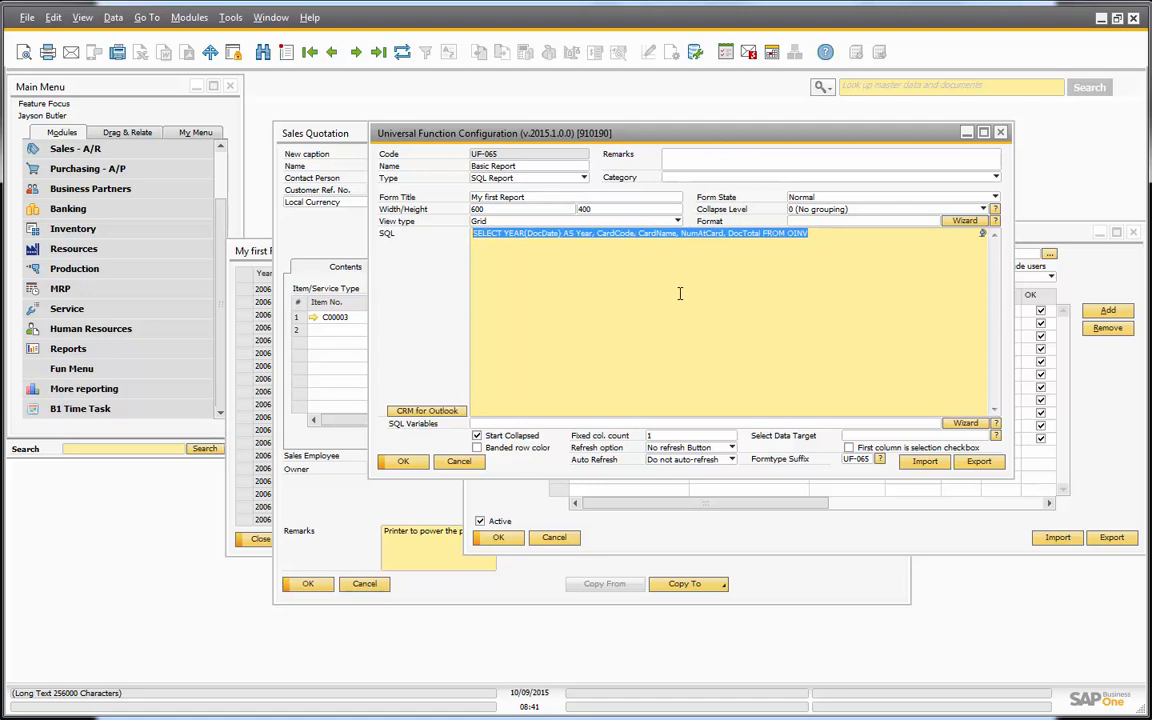
Arrange the My first Report window beside its configuration to compare the output columns with the SQL statement
{"action": "left_click_drag", "start_coordinate": [522, 137], "coordinate": [632, 110]}
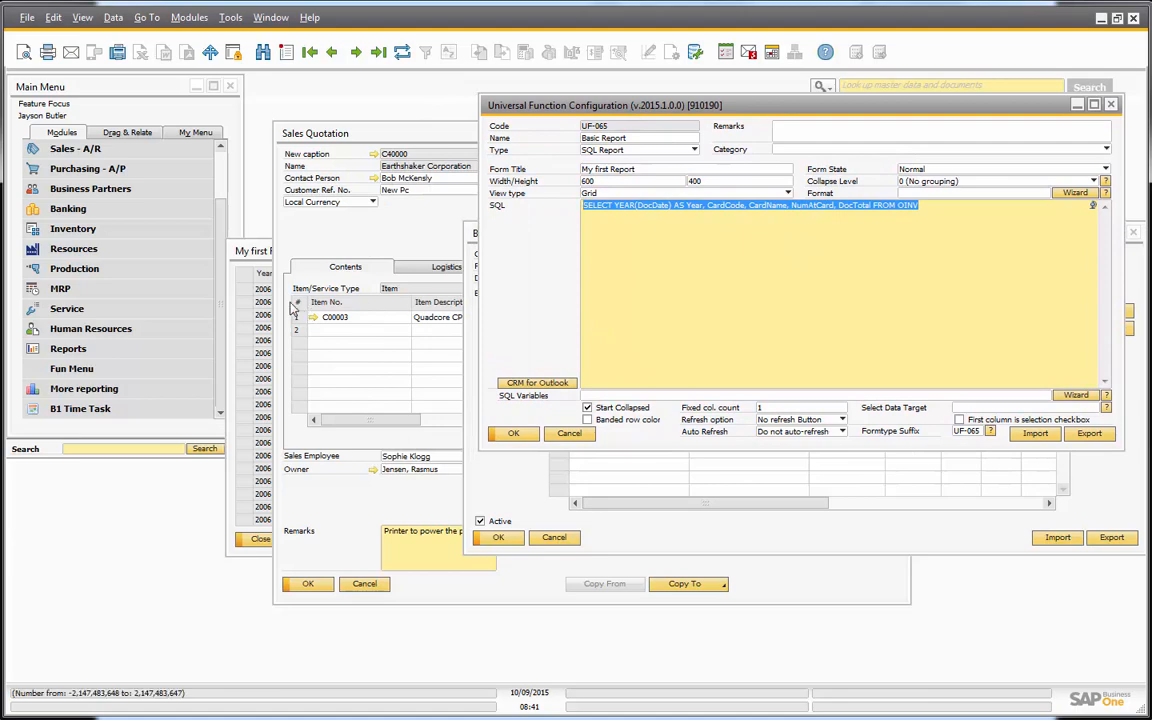
{"action": "left_click", "coordinate": [237, 273]}
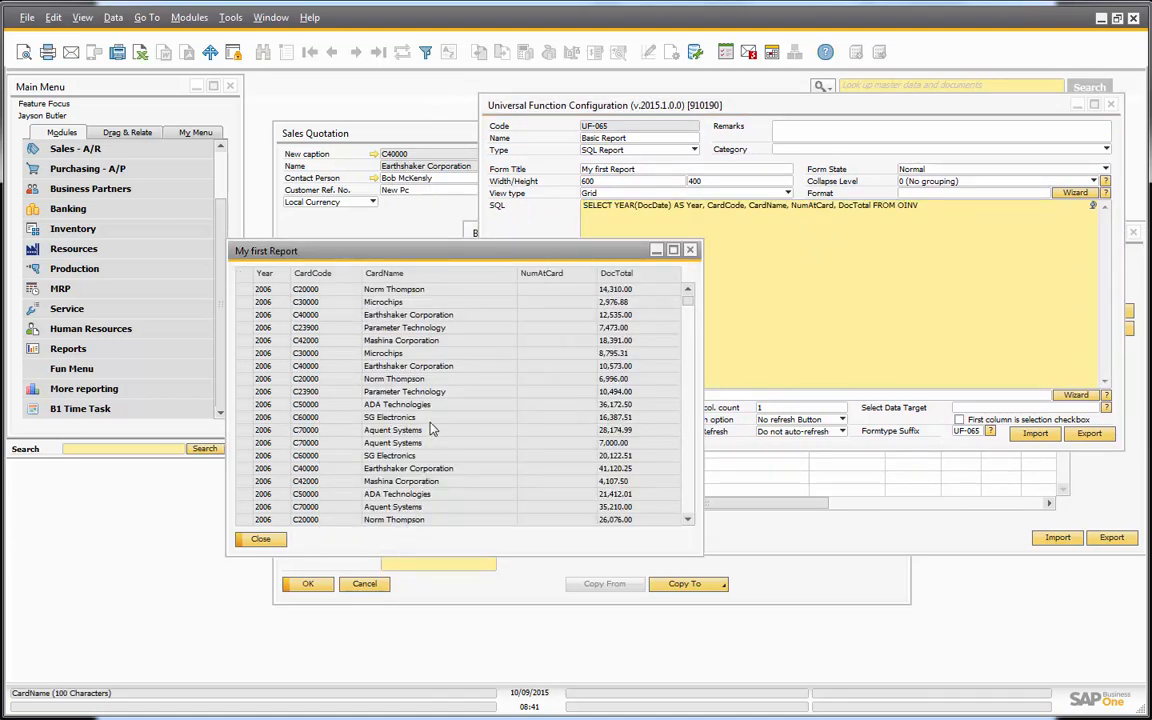
{"action": "left_click_drag", "start_coordinate": [511, 256], "coordinate": [463, 223]}
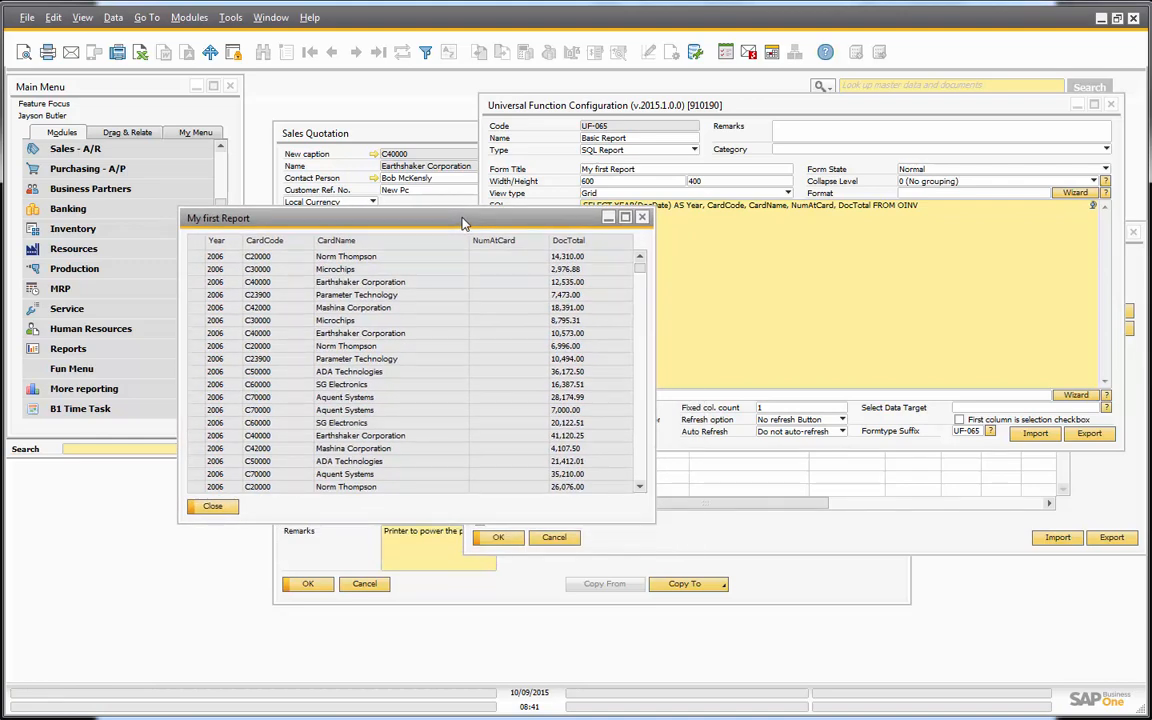
Open the SQL report configuration directly from the My first Report window and close the duplicate configuration window
{"action": "right_click", "coordinate": [388, 325]}
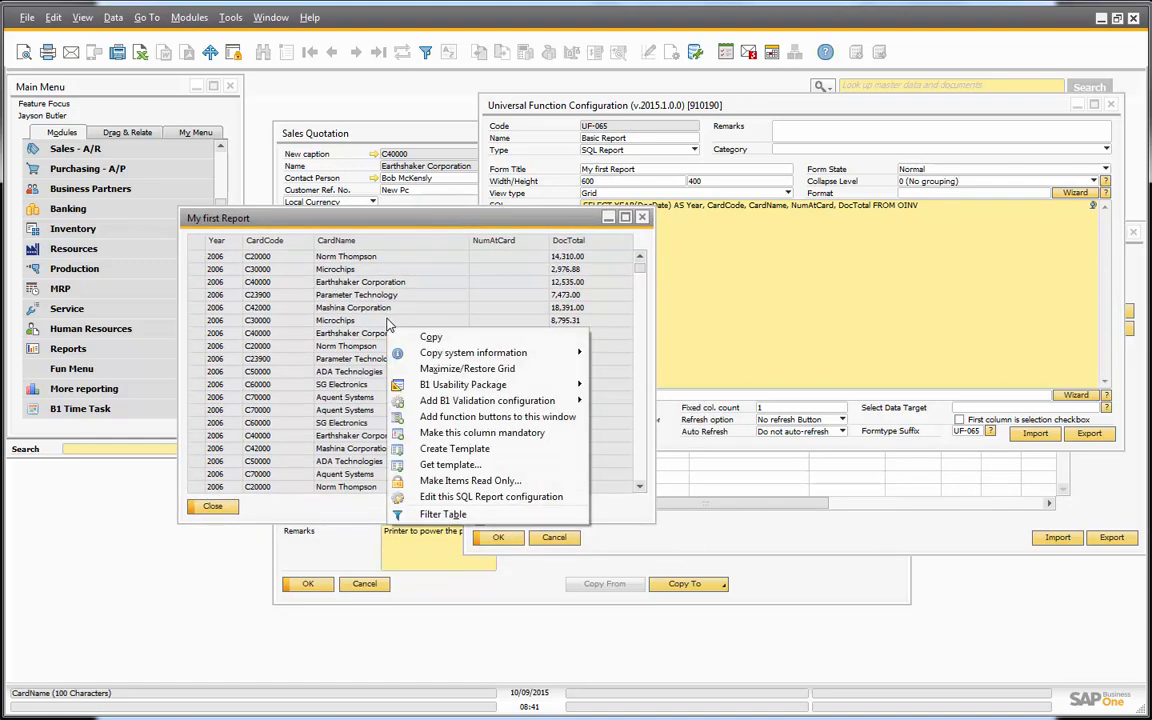
{"action": "left_click", "coordinate": [430, 498]}
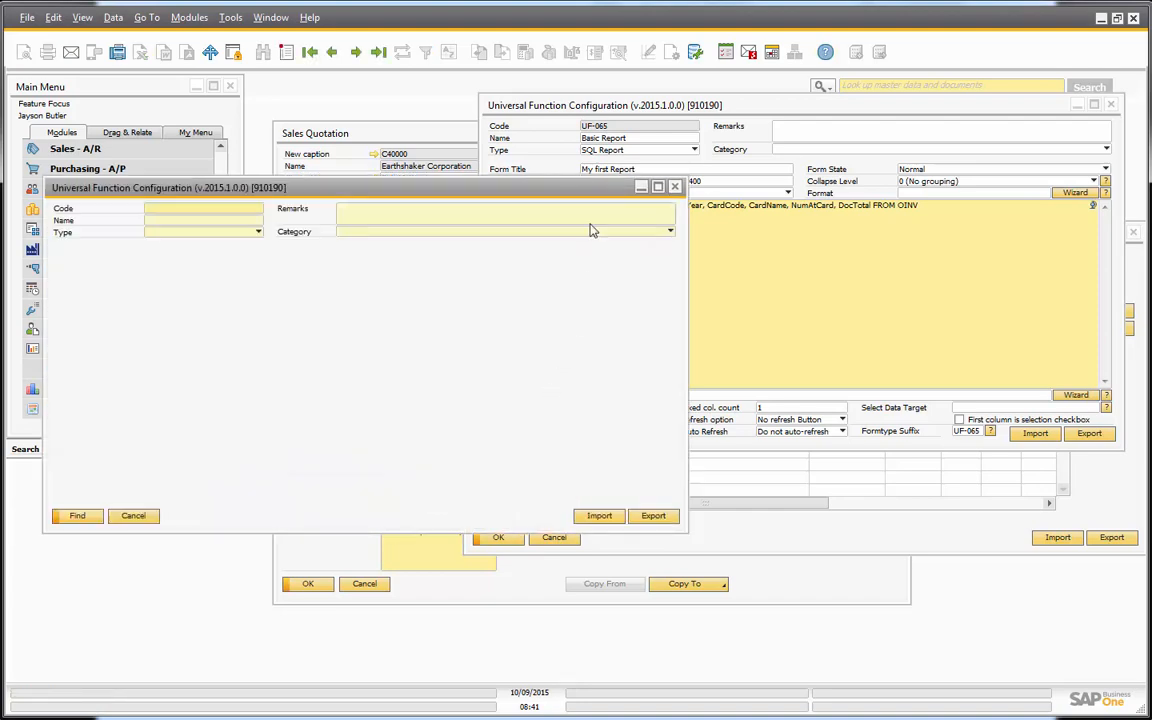
{"action": "left_click_drag", "start_coordinate": [429, 205], "coordinate": [746, 310]}
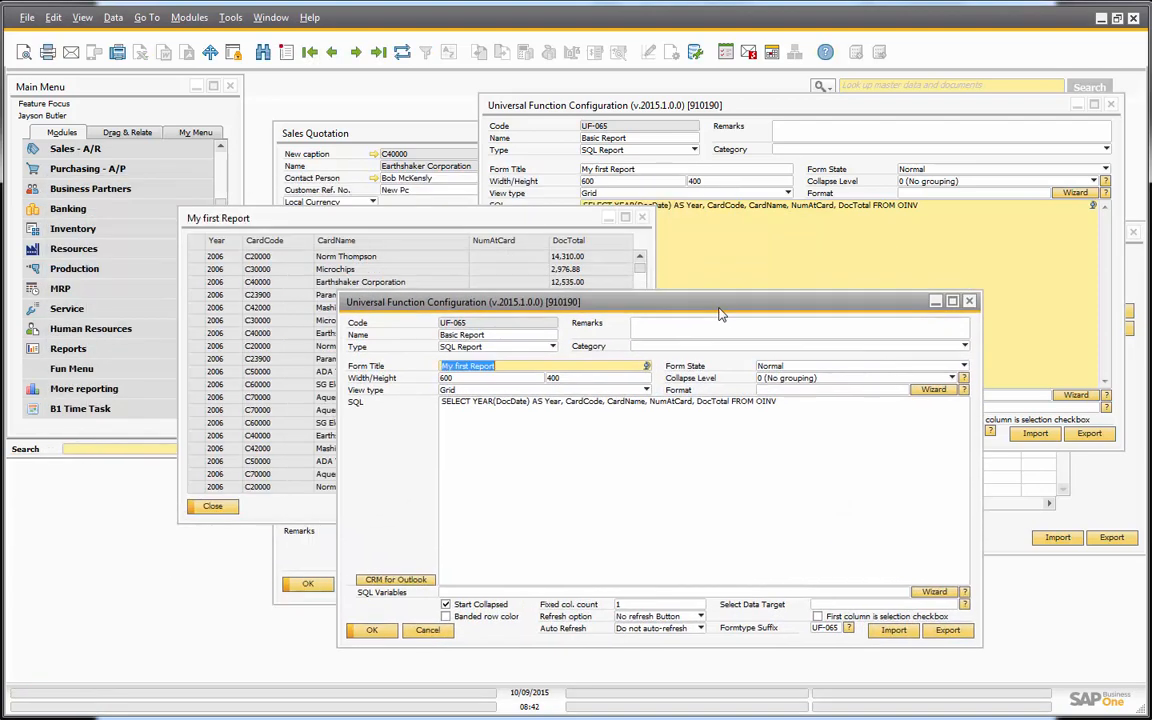
{"action": "left_click", "coordinate": [972, 303]}
{"action": "left_click_drag", "start_coordinate": [722, 311], "coordinate": [839, 173]}
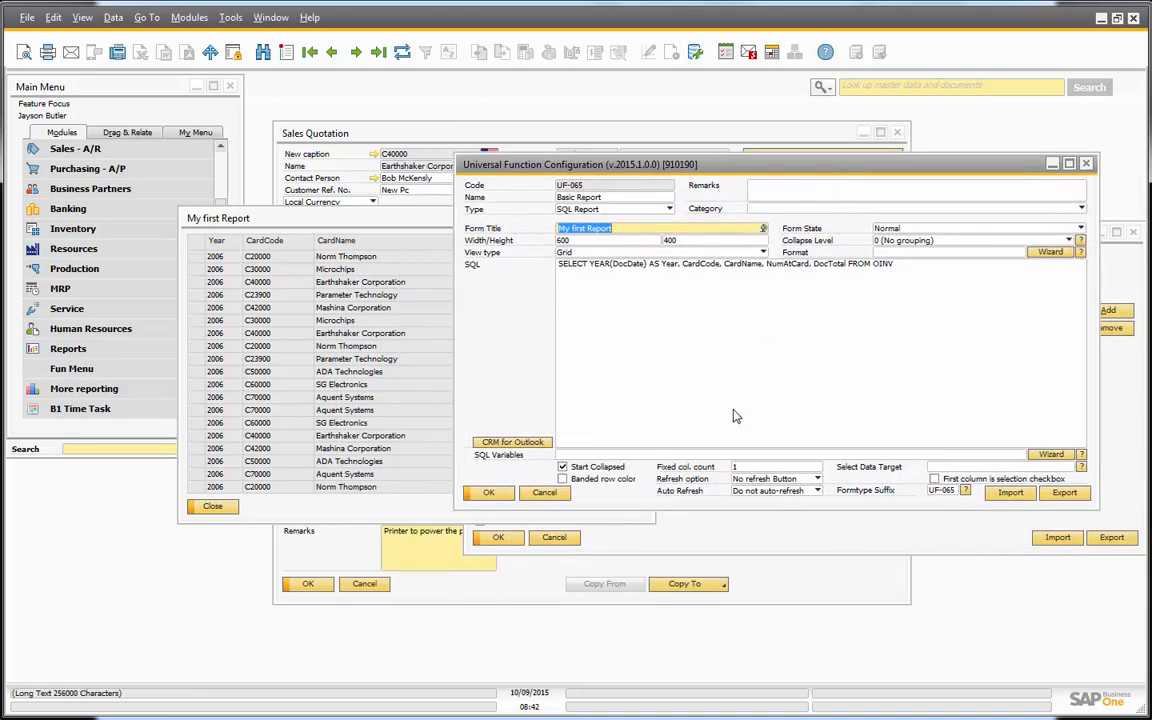
Review the Basic Report's SQL field, form title, width and height settings, and the available view types
{"action": "left_click", "coordinate": [629, 318]}
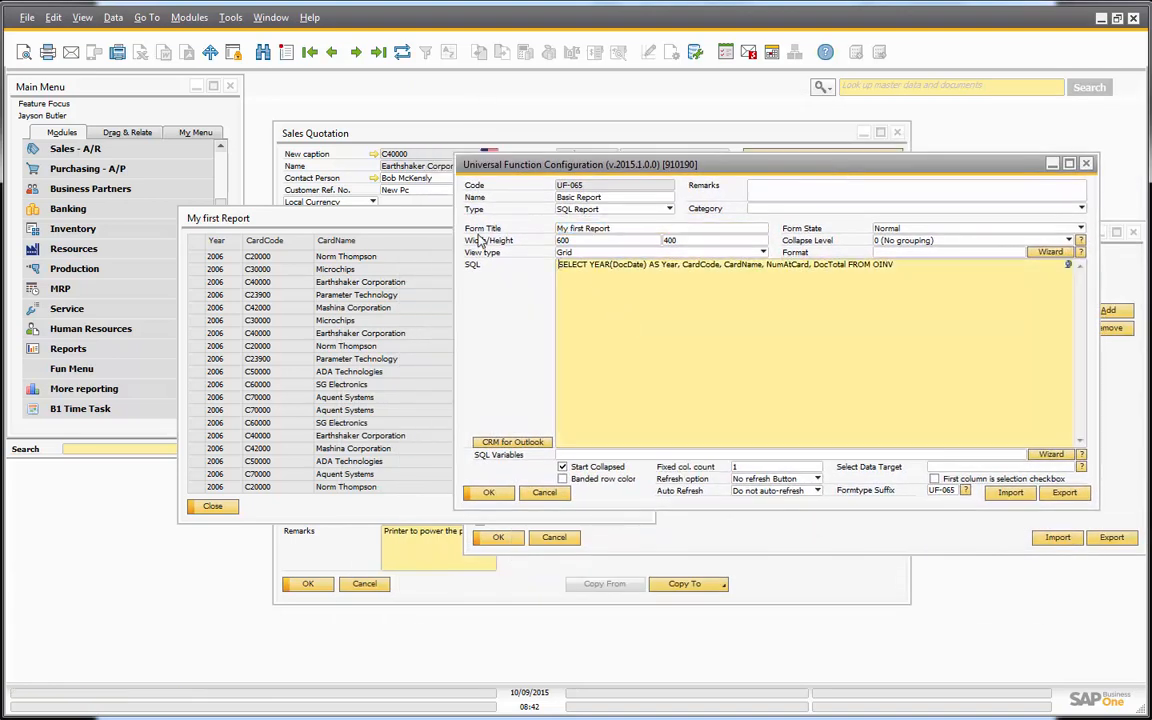
{"action": "left_click", "coordinate": [604, 239]}
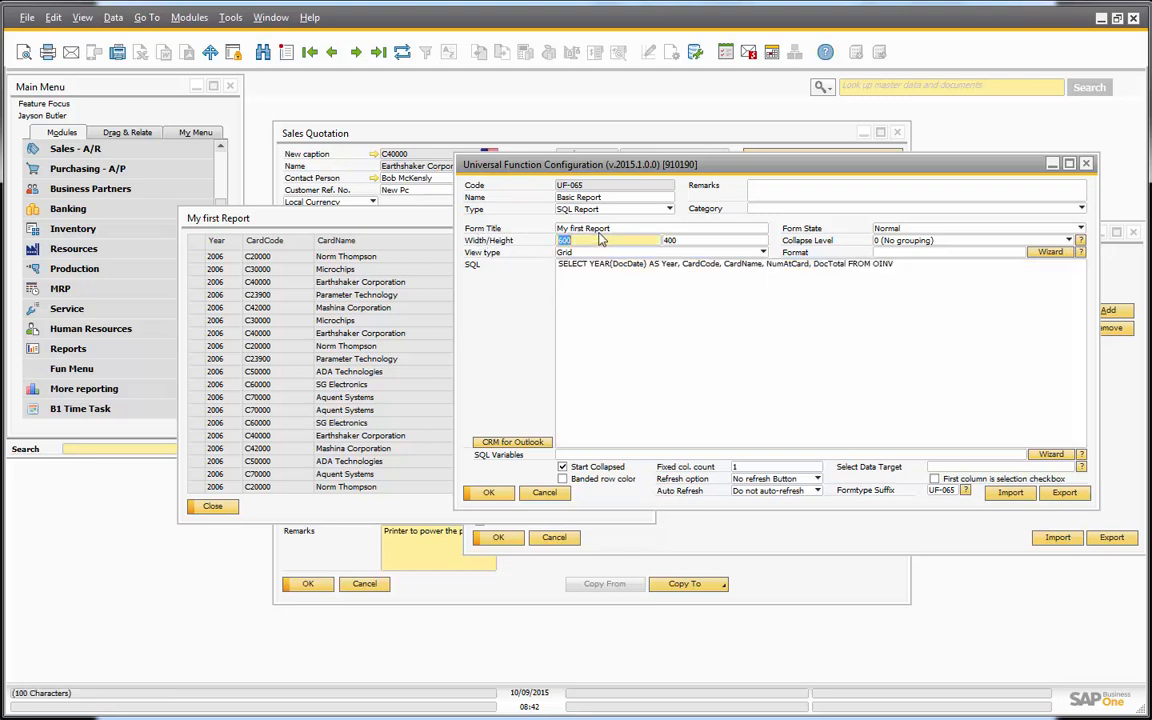
{"action": "left_click", "coordinate": [604, 230]}
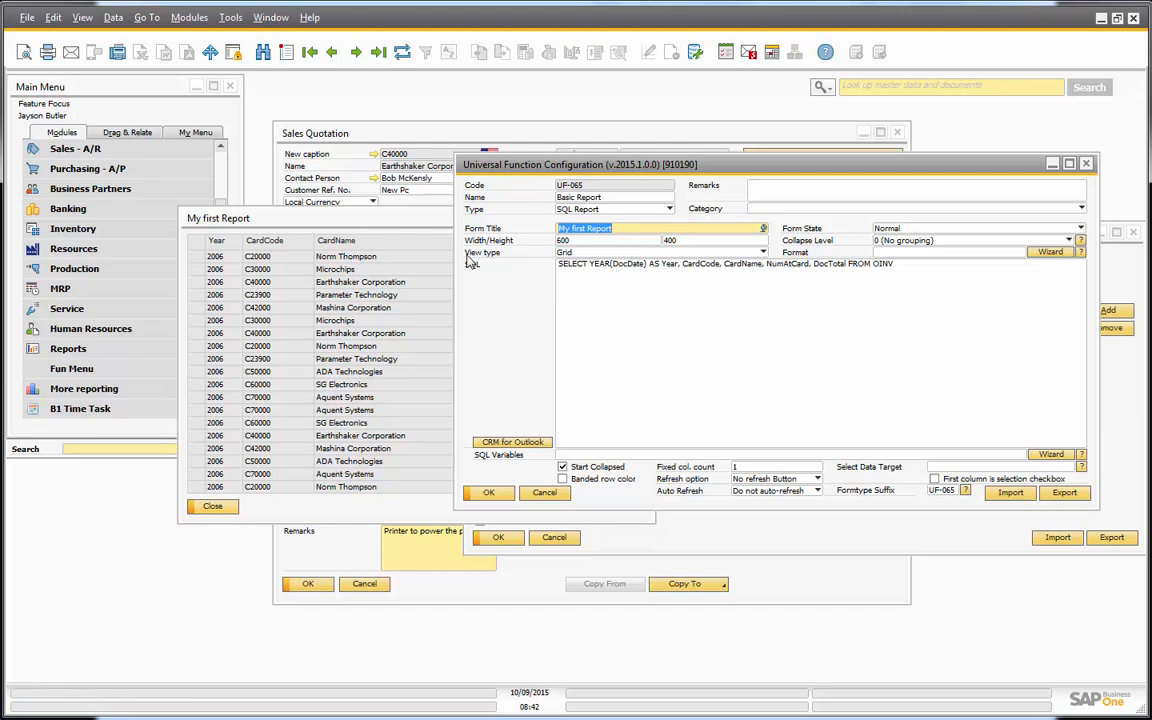
{"action": "left_click", "coordinate": [617, 241]}
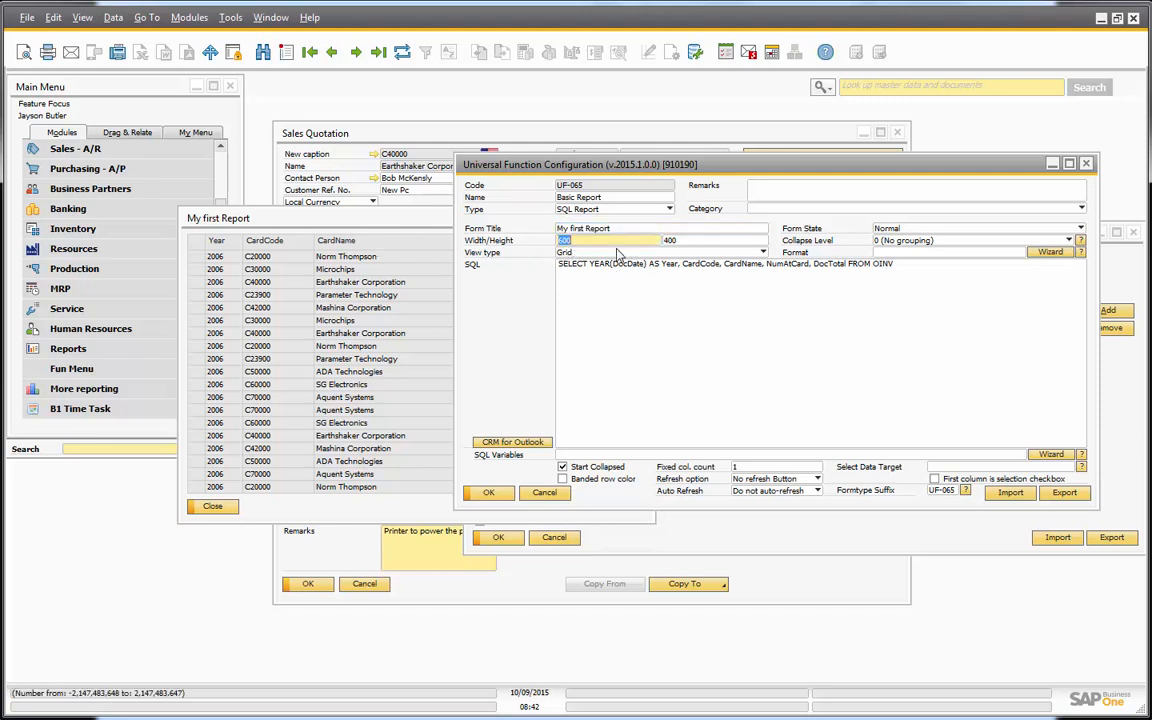
{"action": "left_click", "coordinate": [689, 241]}
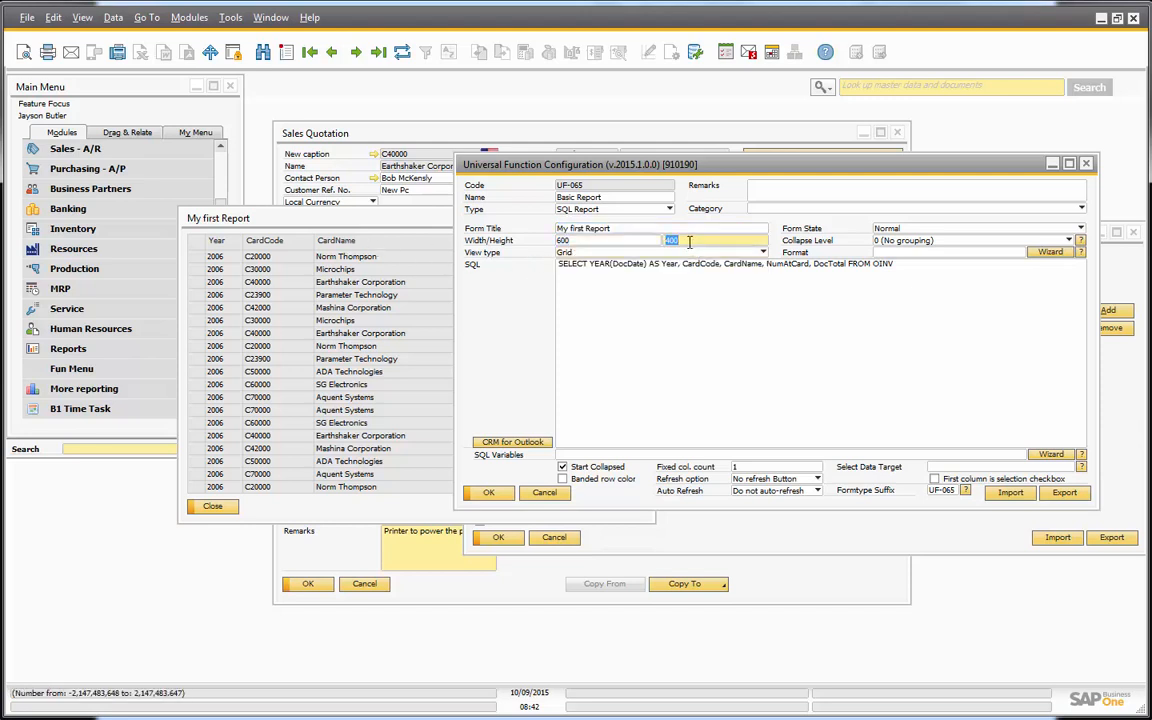
{"action": "left_click", "coordinate": [572, 253]}
{"action": "left_click", "coordinate": [572, 263]}
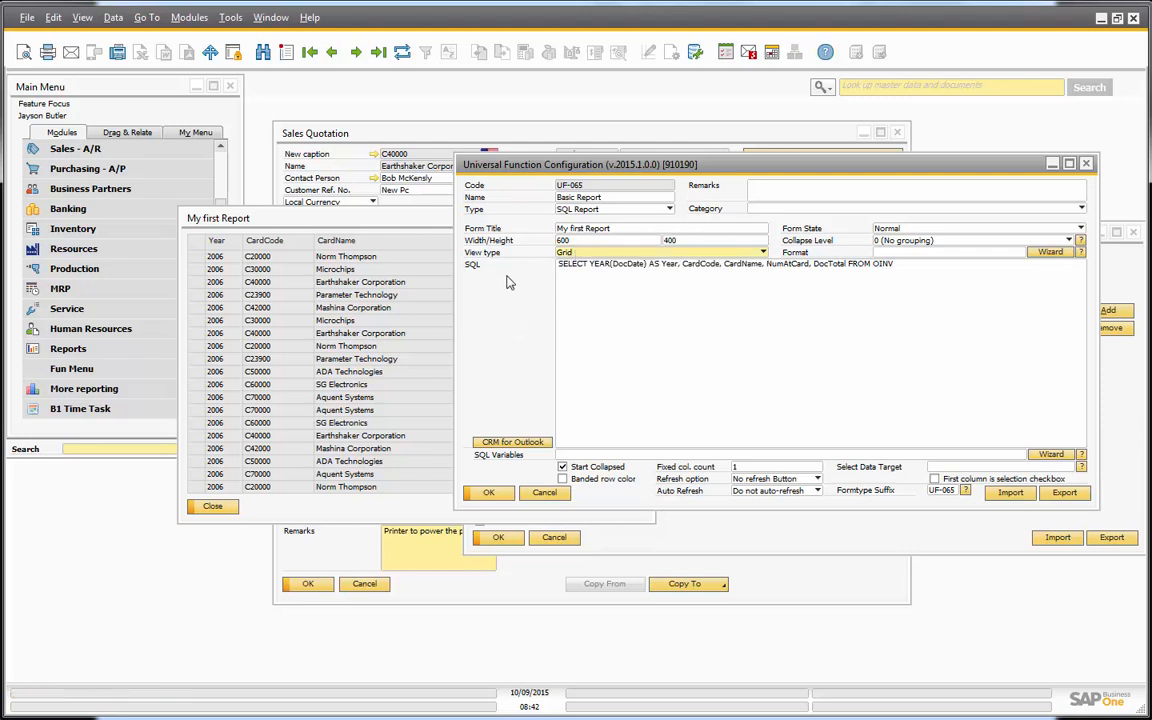
{"action": "left_click", "coordinate": [572, 253]}
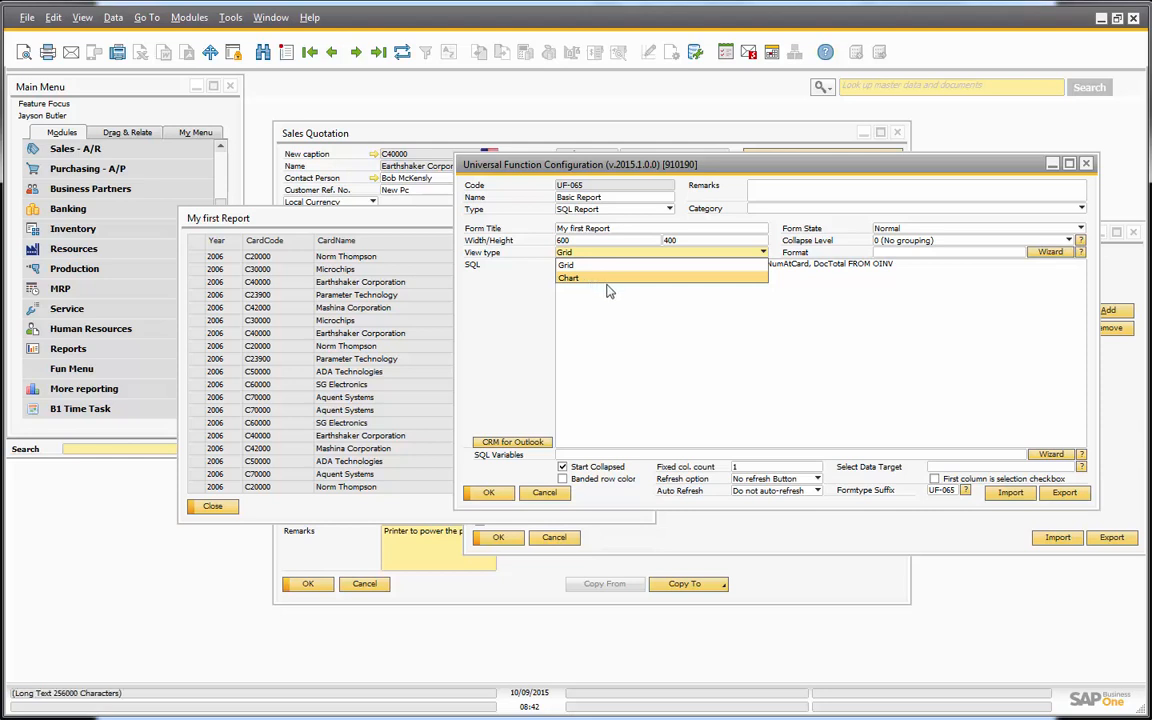
{"action": "left_click", "coordinate": [603, 287]}
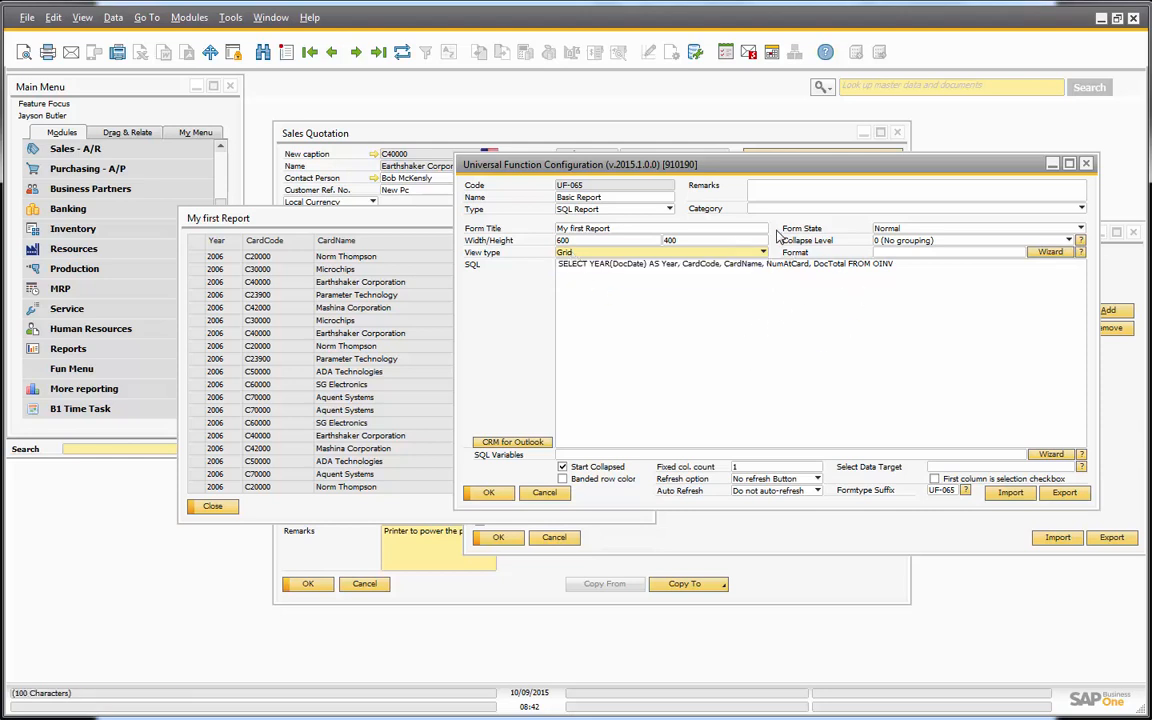
Set the Basic Report's form state to Maximized and update the configuration
{"action": "left_click", "coordinate": [880, 233]}
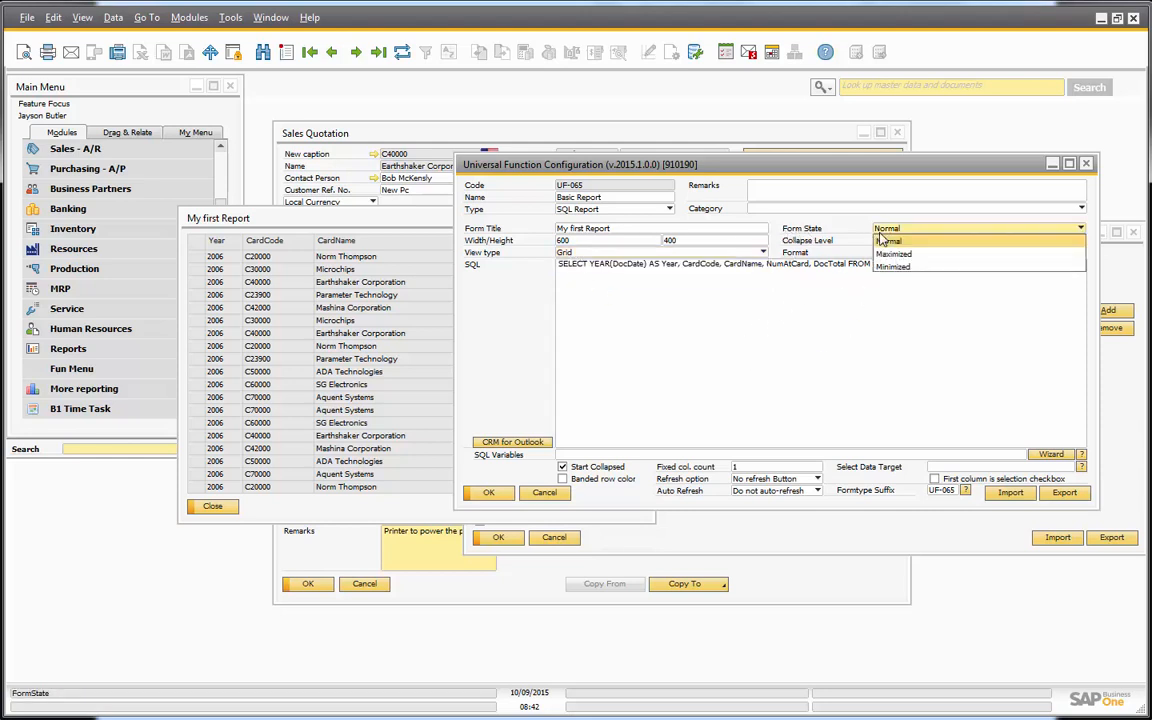
{"action": "left_click", "coordinate": [885, 241]}
{"action": "left_click", "coordinate": [900, 228]}
{"action": "left_click", "coordinate": [895, 254]}
{"action": "left_click", "coordinate": [490, 493]}
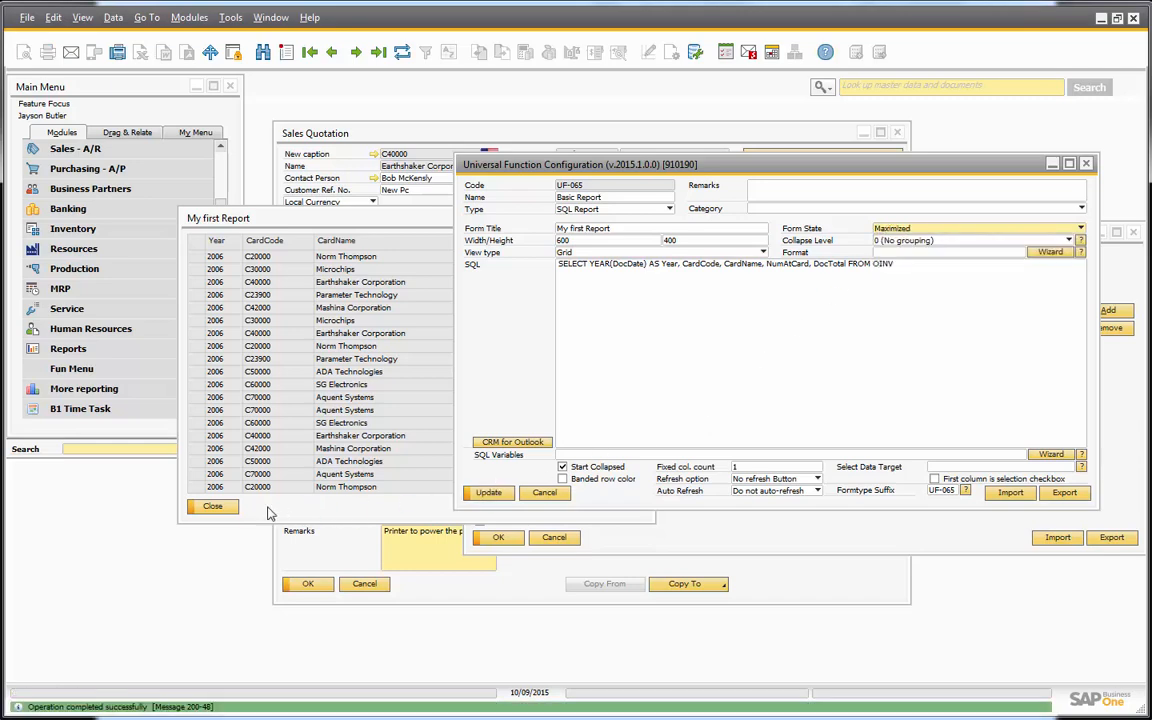
Rerun the Basic Report from the sales quotation and view it both maximized and restored to its smaller window
{"action": "left_click", "coordinate": [213, 585]}
{"action": "left_click", "coordinate": [474, 140]}
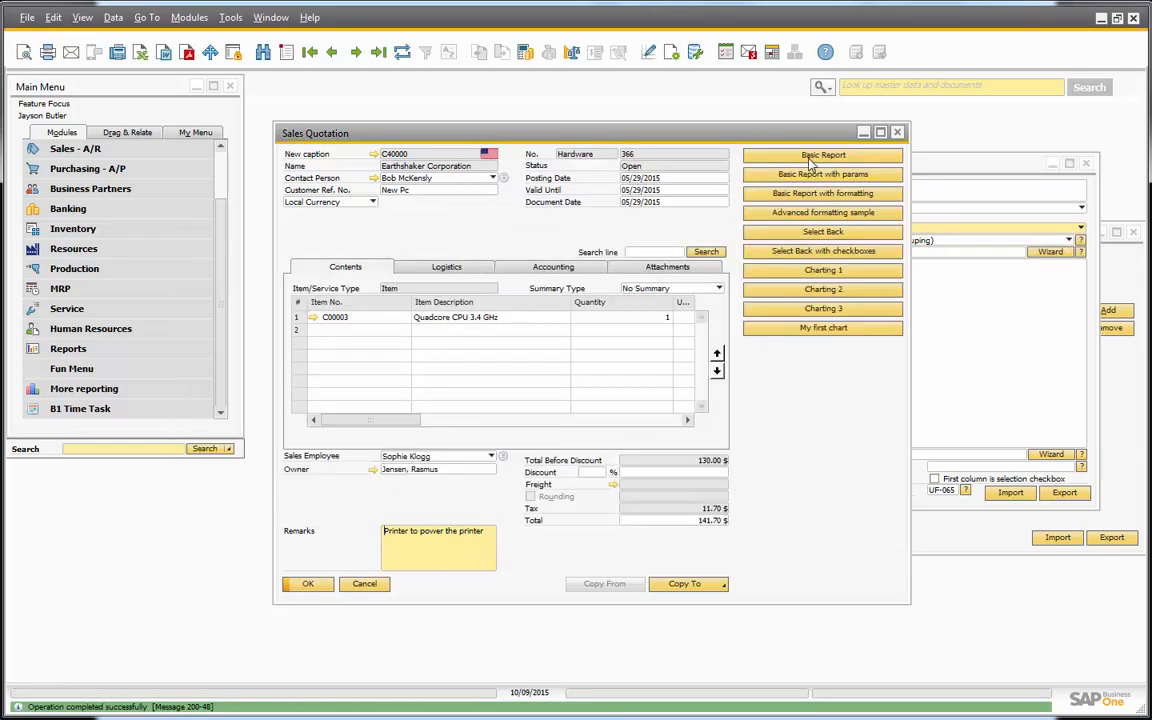
{"action": "left_click", "coordinate": [807, 157]}
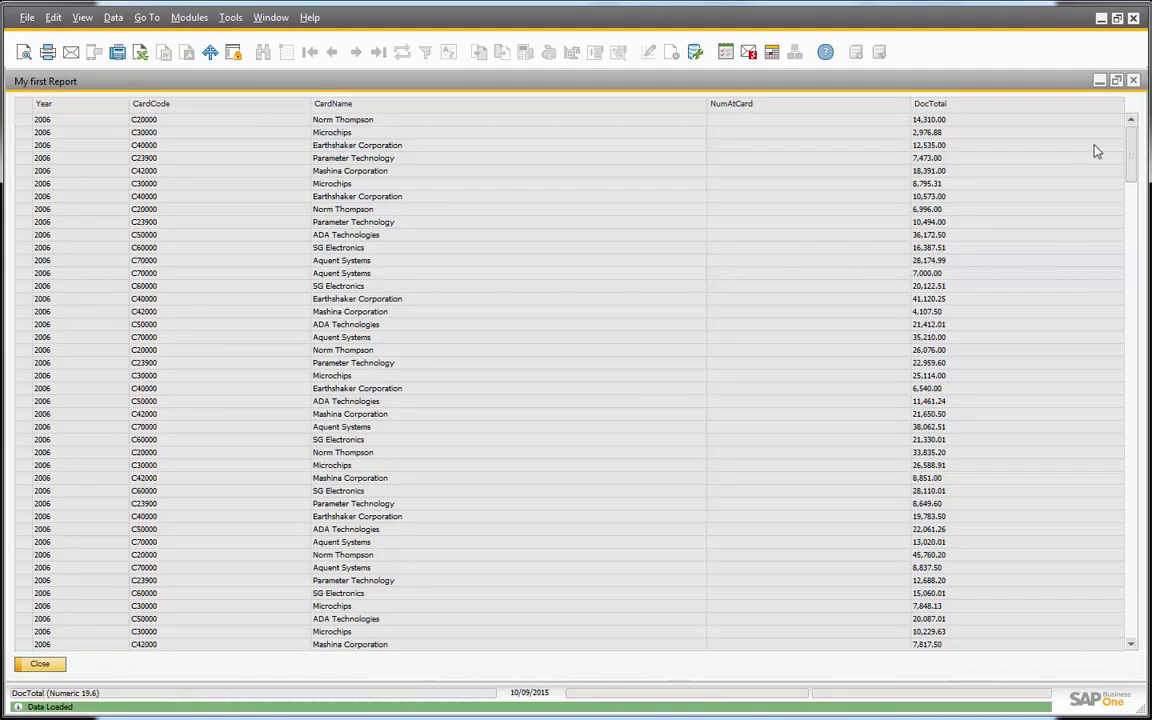
{"action": "left_click", "coordinate": [1117, 80]}
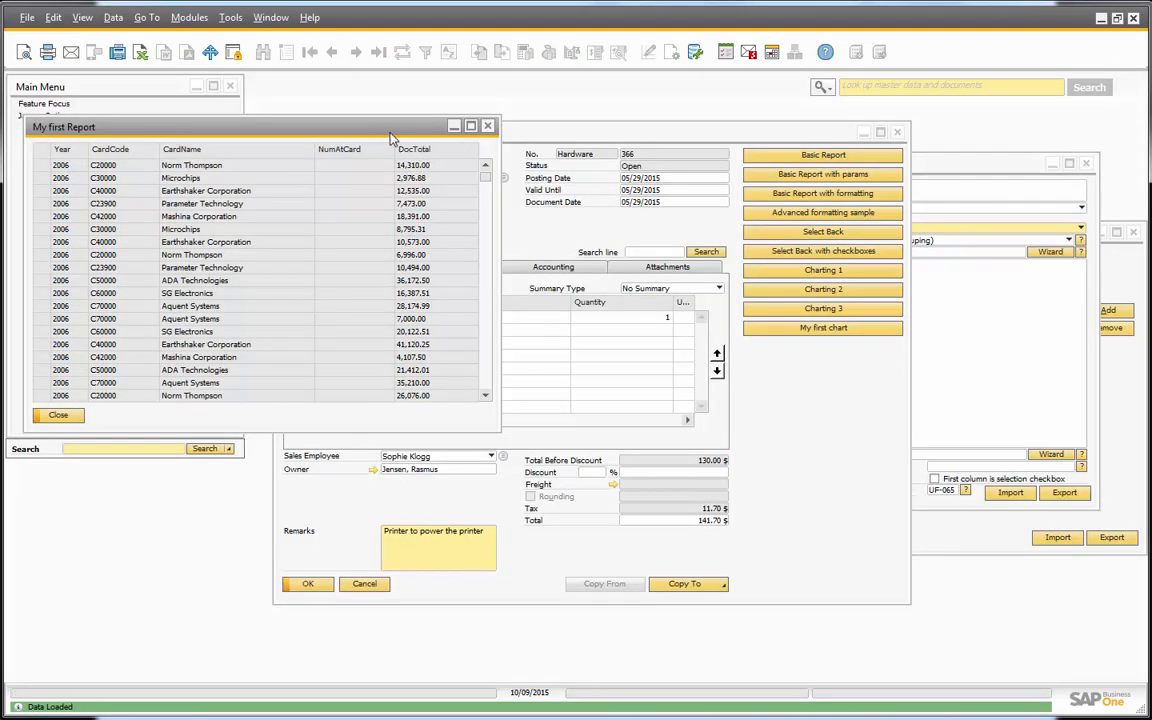
{"action": "left_click_drag", "start_coordinate": [383, 134], "coordinate": [517, 205]}
{"action": "left_click", "coordinate": [622, 197]}
Set the Basic Report's form state to Normal, update the configuration and return to the sales quotation
{"action": "left_click", "coordinate": [1034, 326]}
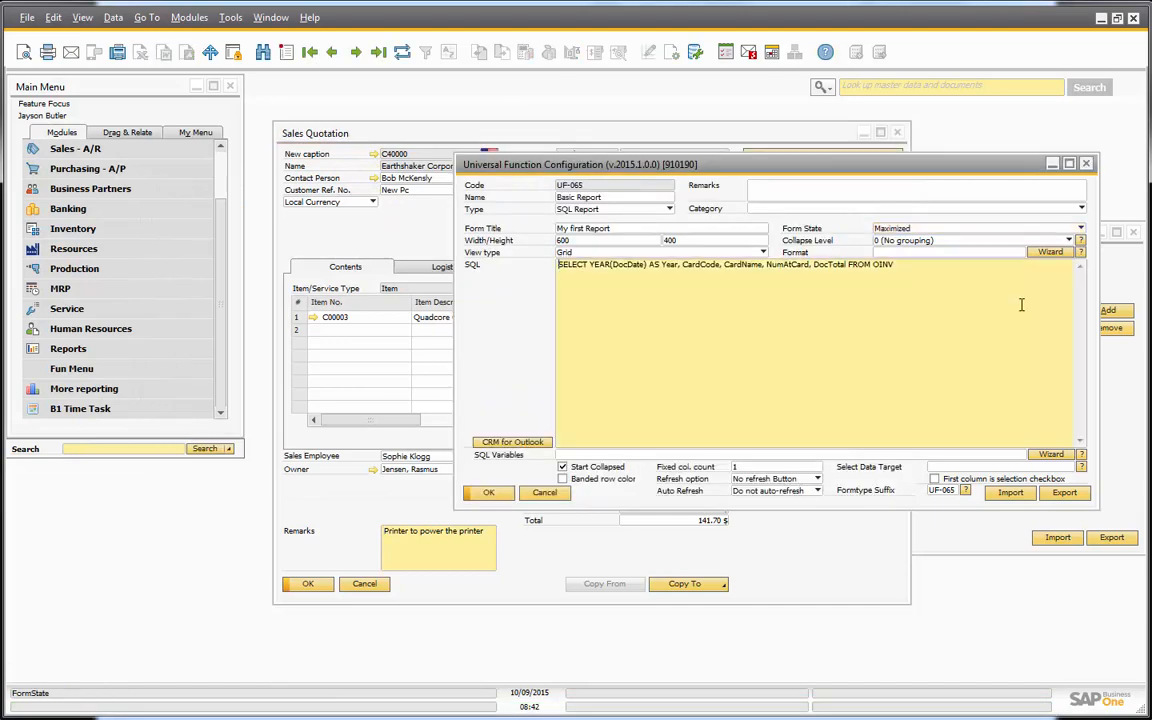
{"action": "left_click", "coordinate": [896, 229]}
{"action": "left_click", "coordinate": [906, 241]}
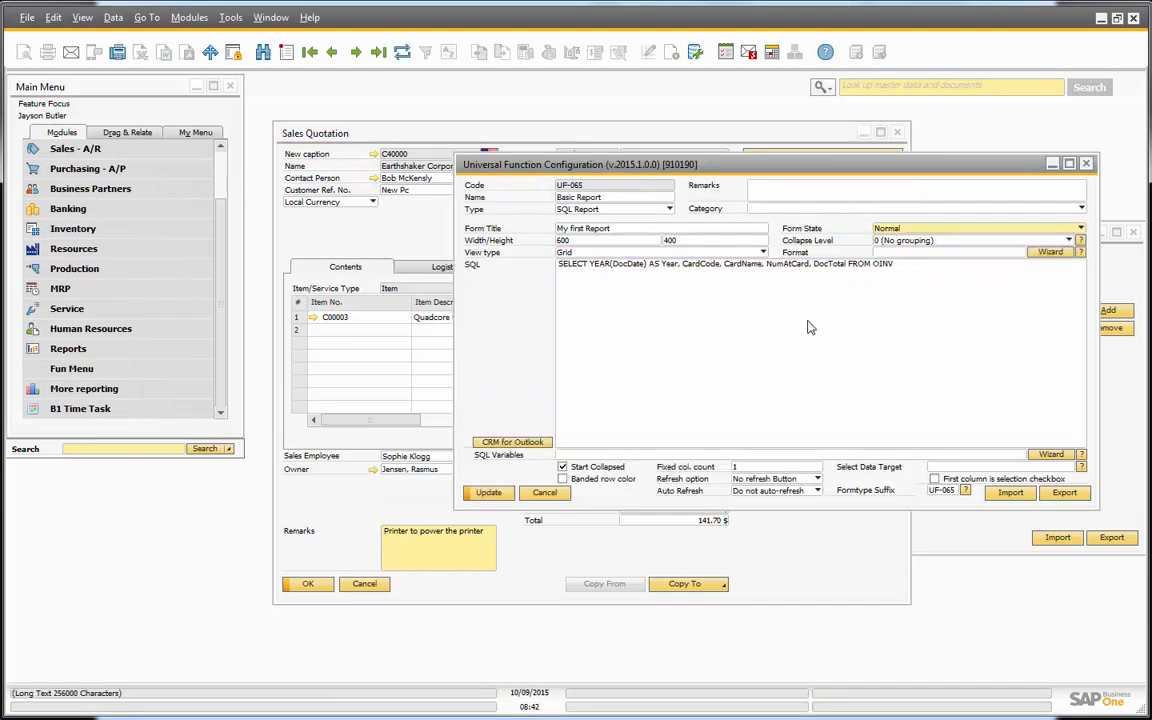
{"action": "left_click", "coordinate": [759, 376]}
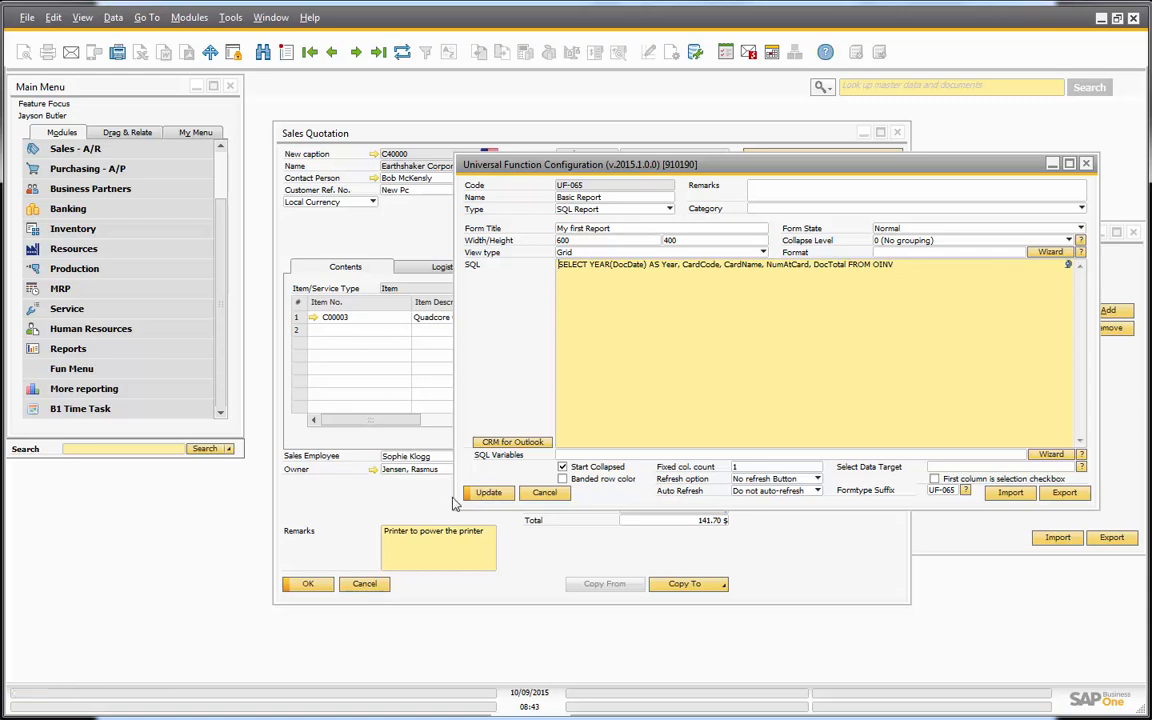
{"action": "left_click", "coordinate": [488, 492]}
{"action": "left_click", "coordinate": [472, 150]}
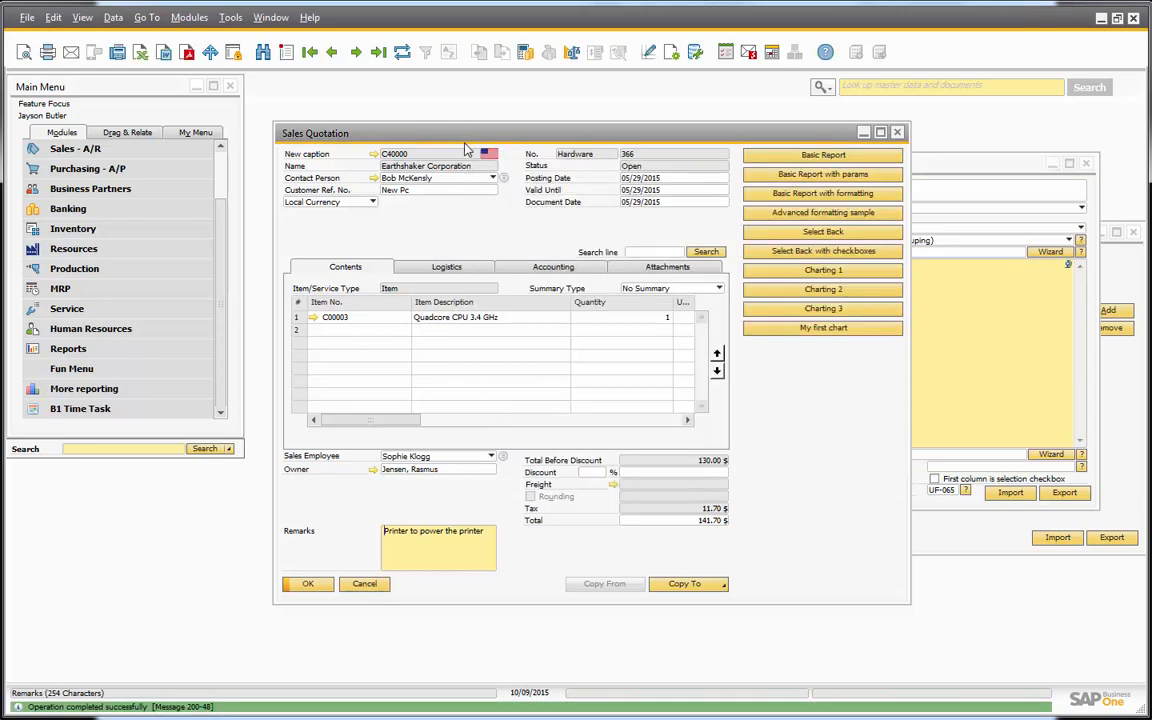
Run Basic Report and Basic Report with formatting from the sales quotation and arrange their windows for comparison
{"action": "left_click", "coordinate": [805, 159]}
{"action": "left_click_drag", "start_coordinate": [223, 125], "coordinate": [219, 102]}
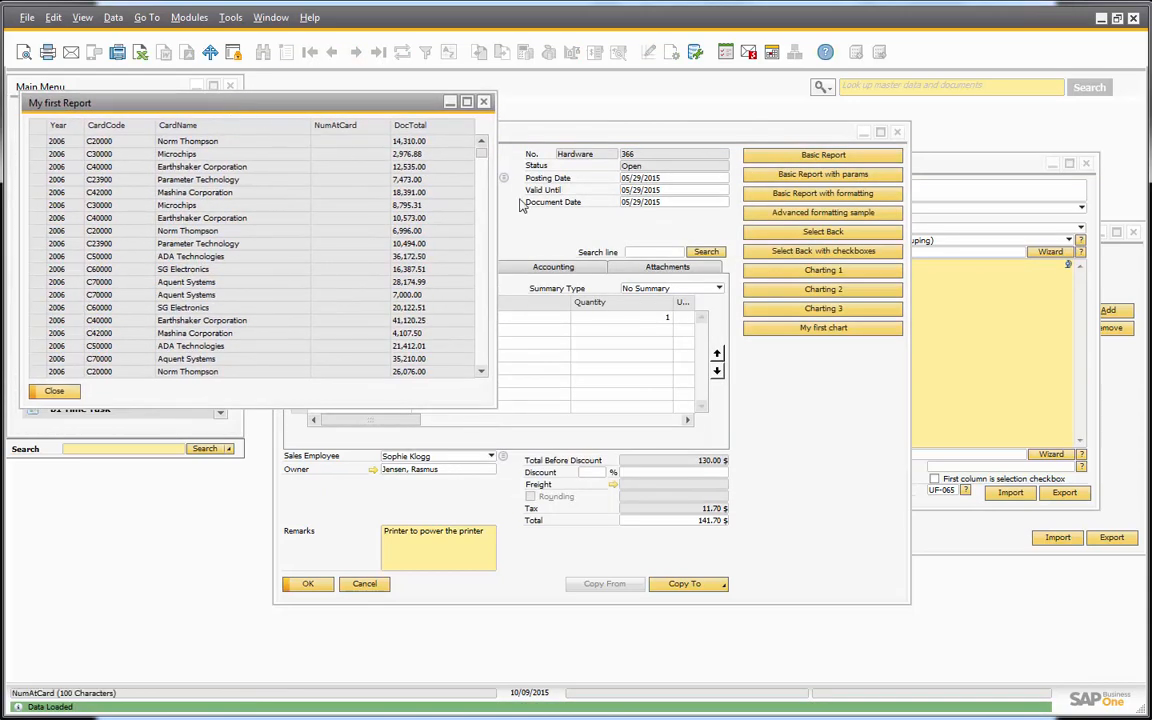
{"action": "left_click", "coordinate": [787, 197]}
{"action": "left_click_drag", "start_coordinate": [238, 383], "coordinate": [205, 305]}
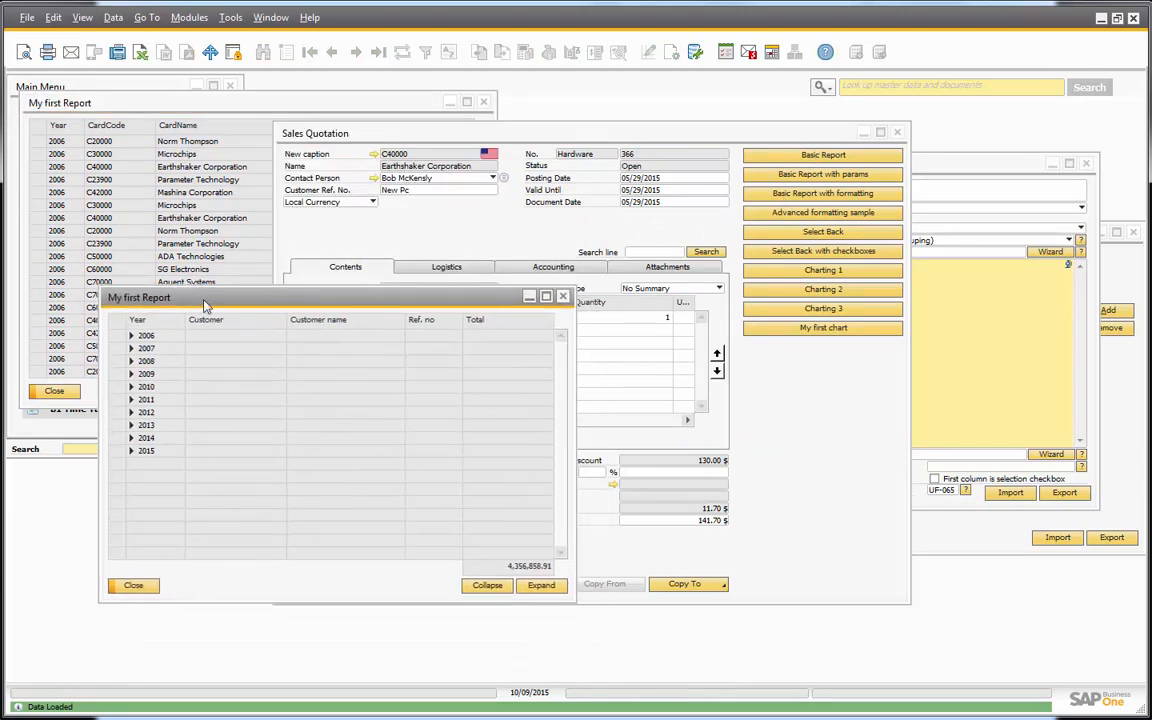
{"action": "left_click", "coordinate": [201, 144]}
{"action": "left_click", "coordinate": [266, 466]}
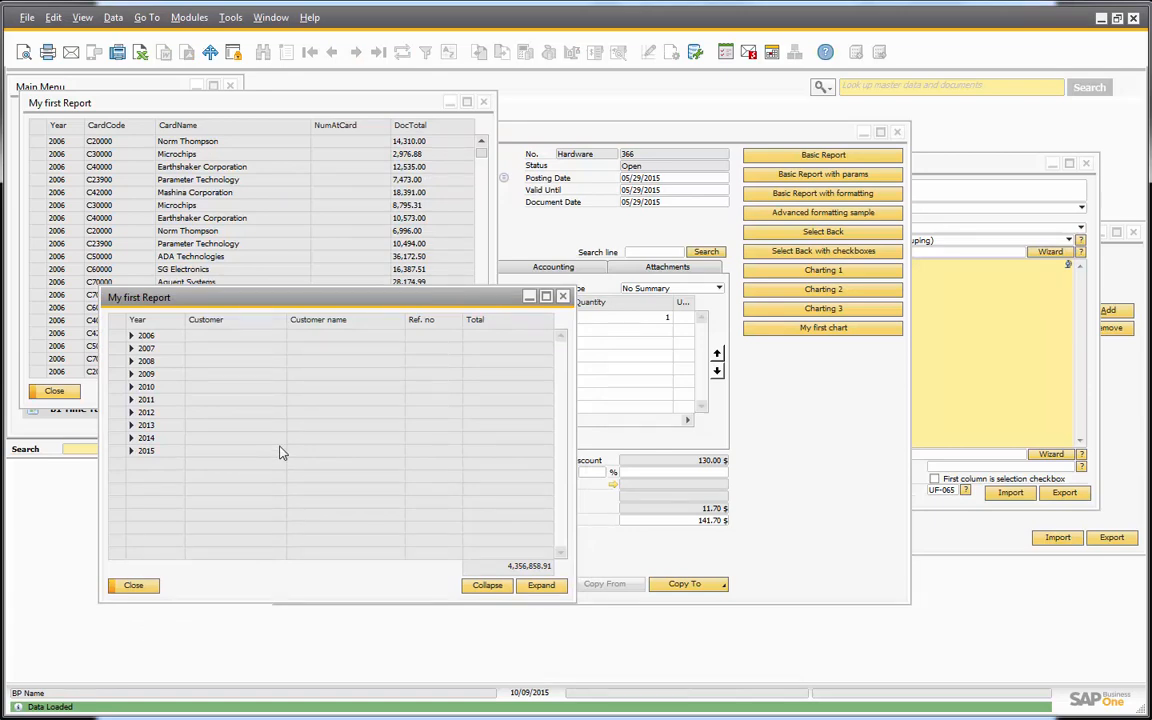
Copy the Basic Report's SQL statement and paste it over the default statement in a new Query Generator preview
{"action": "left_click", "coordinate": [928, 403]}
{"action": "left_click_drag", "start_coordinate": [958, 295], "coordinate": [324, 303]}
{"action": "key", "text": "ctrl+c"}
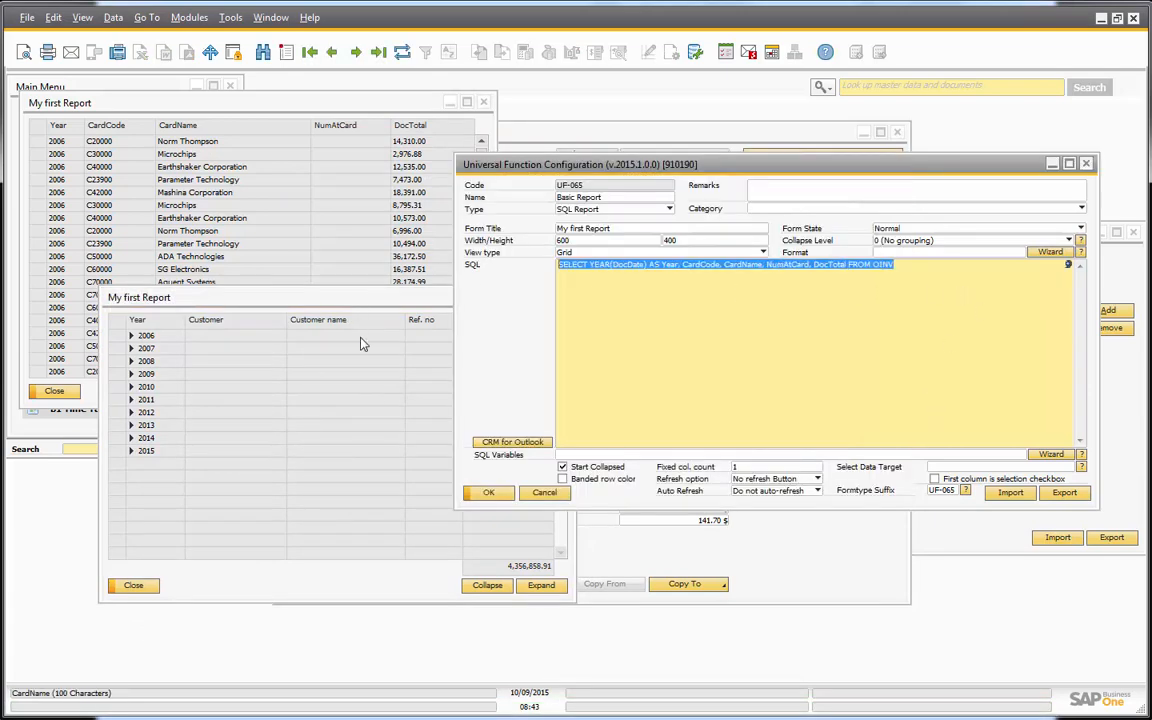
{"action": "left_click", "coordinate": [238, 19]}
{"action": "mouse_move", "coordinate": [340, 221]}
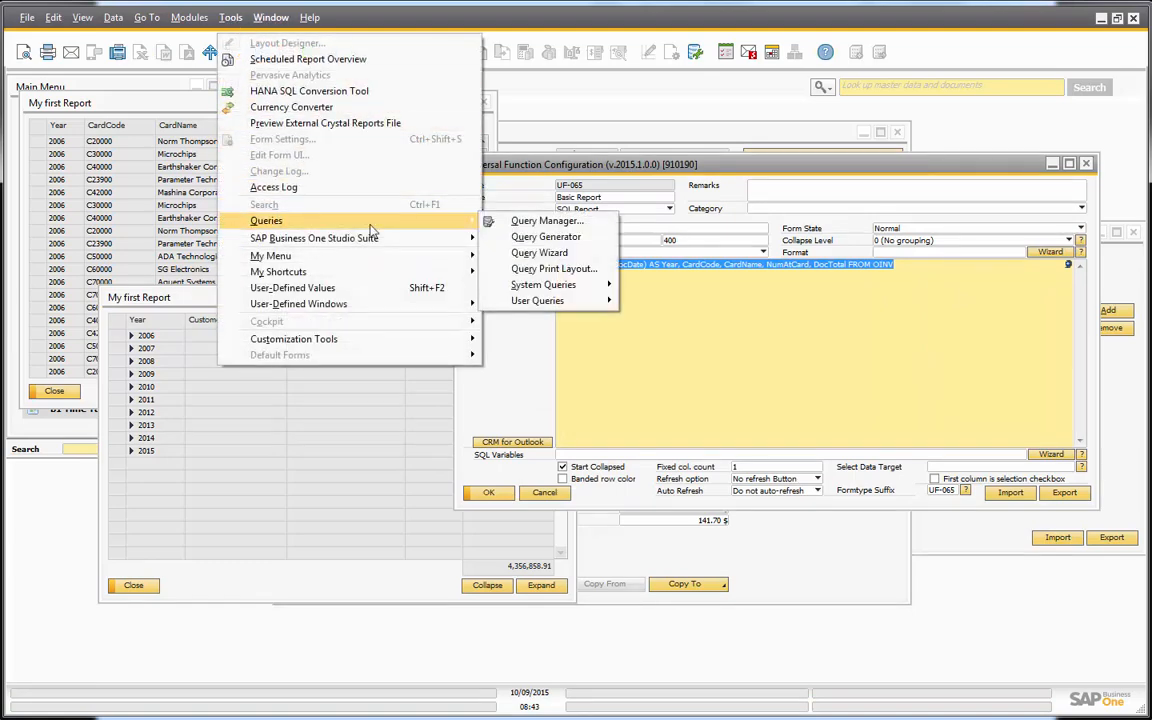
{"action": "left_click", "coordinate": [568, 238]}
{"action": "left_click", "coordinate": [426, 370]}
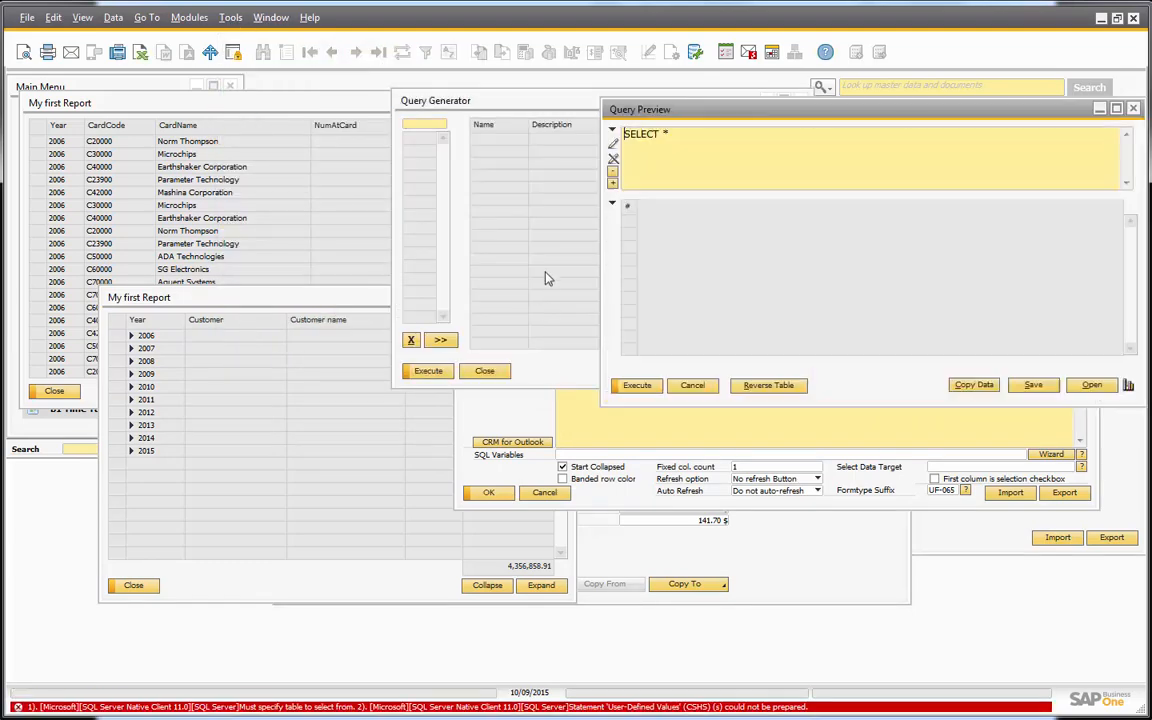
{"action": "left_click_drag", "start_coordinate": [711, 148], "coordinate": [547, 139]}
{"action": "key", "text": "ctrl+v"}
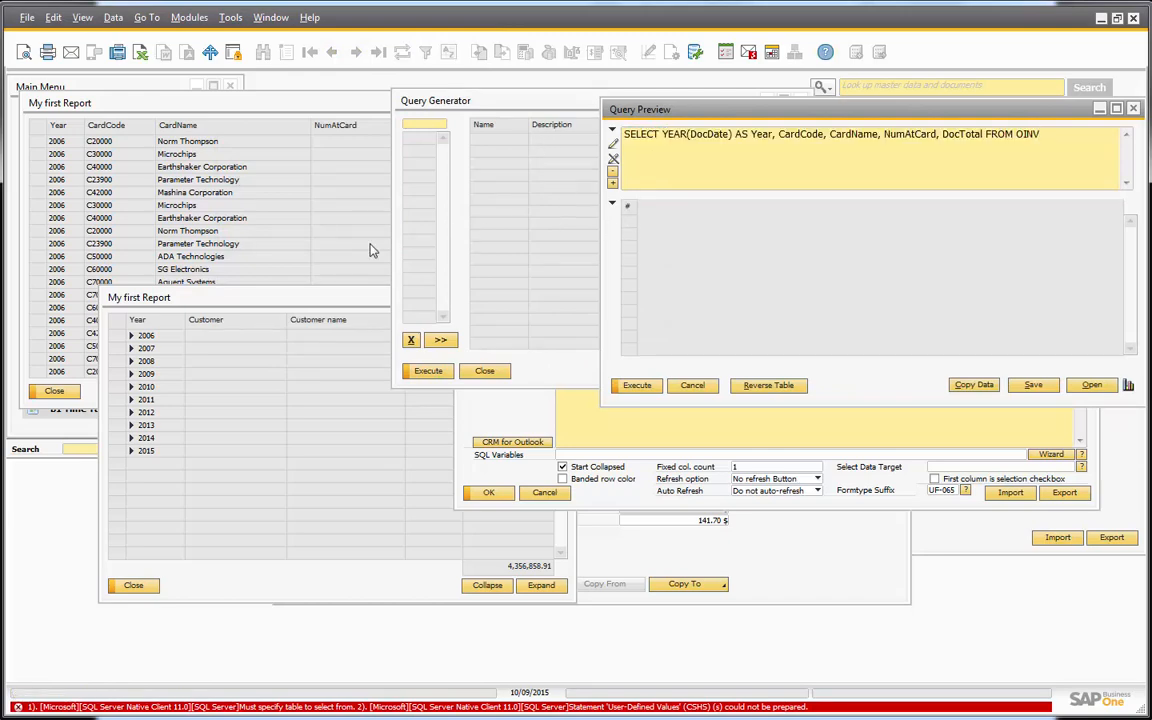
Execute the pasted query beside the plain report and total its Document Total column, closing both query windows when done
{"action": "left_click", "coordinate": [195, 106]}
{"action": "left_click", "coordinate": [790, 163]}
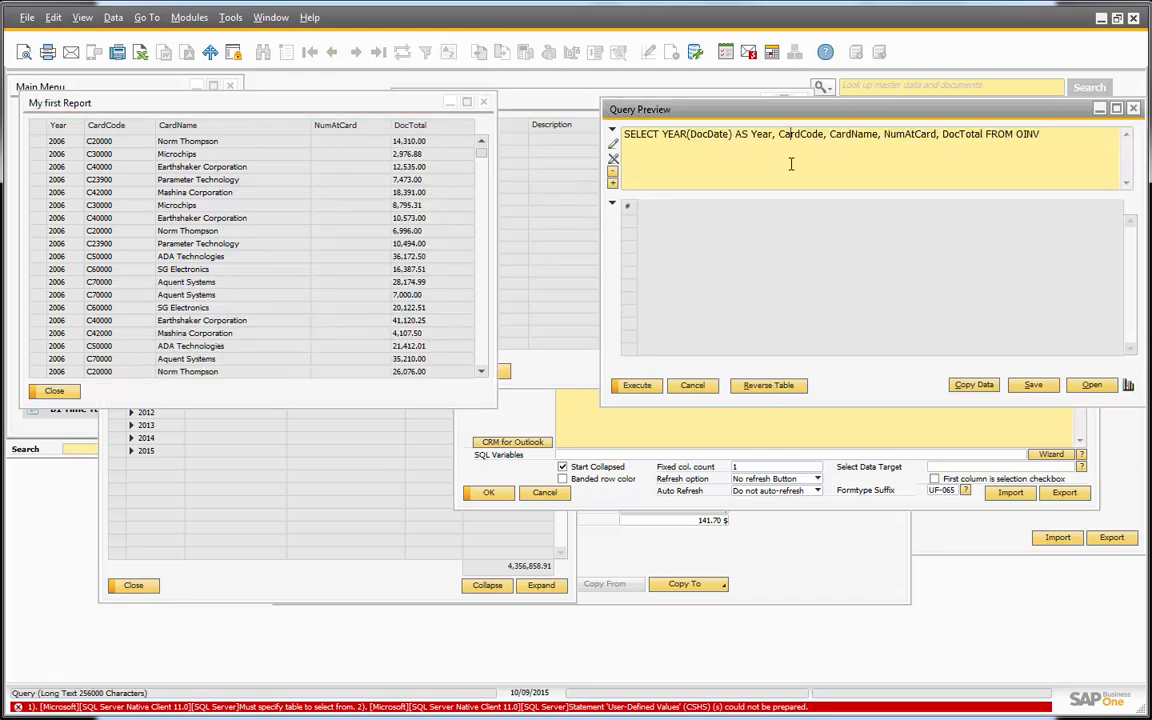
{"action": "key", "text": "Return"}
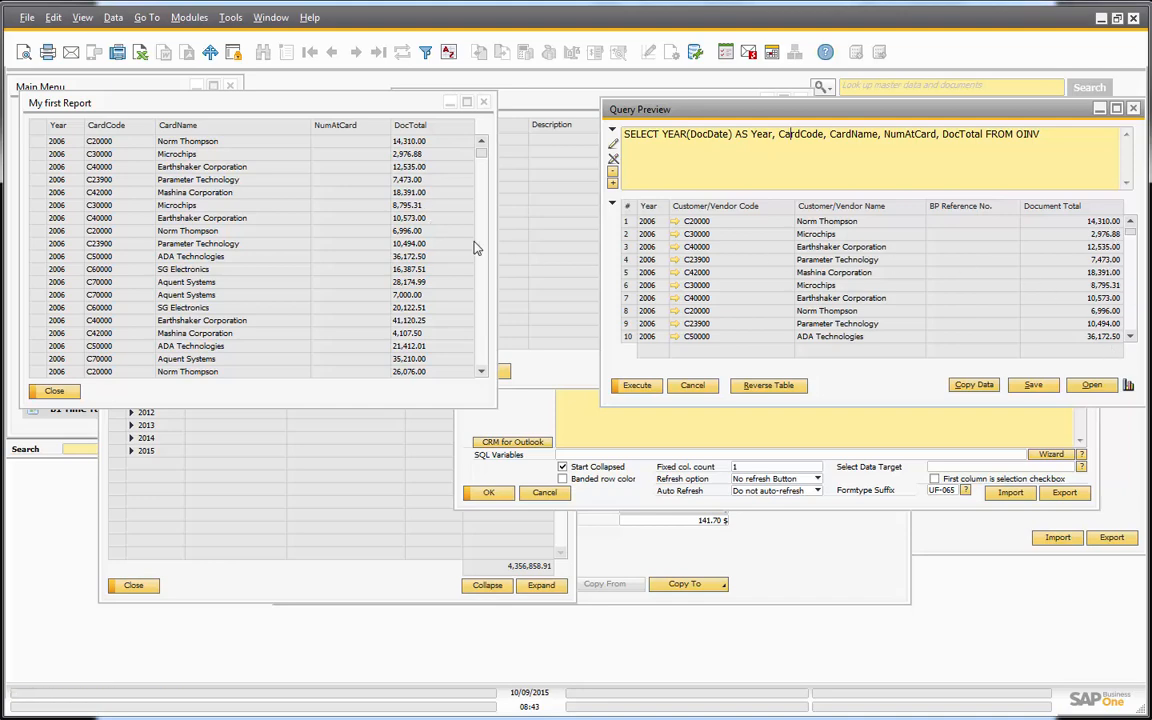
{"action": "double_click", "coordinate": [1062, 208], "text": "ctrl"}
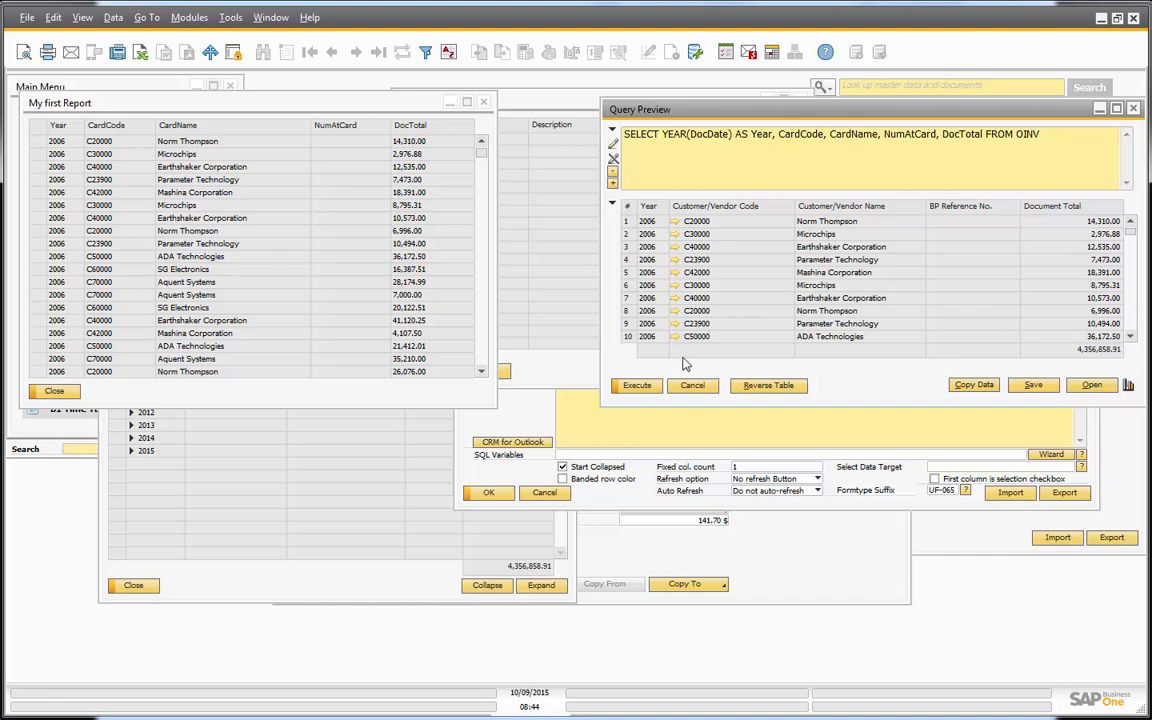
{"action": "left_click", "coordinate": [675, 392]}
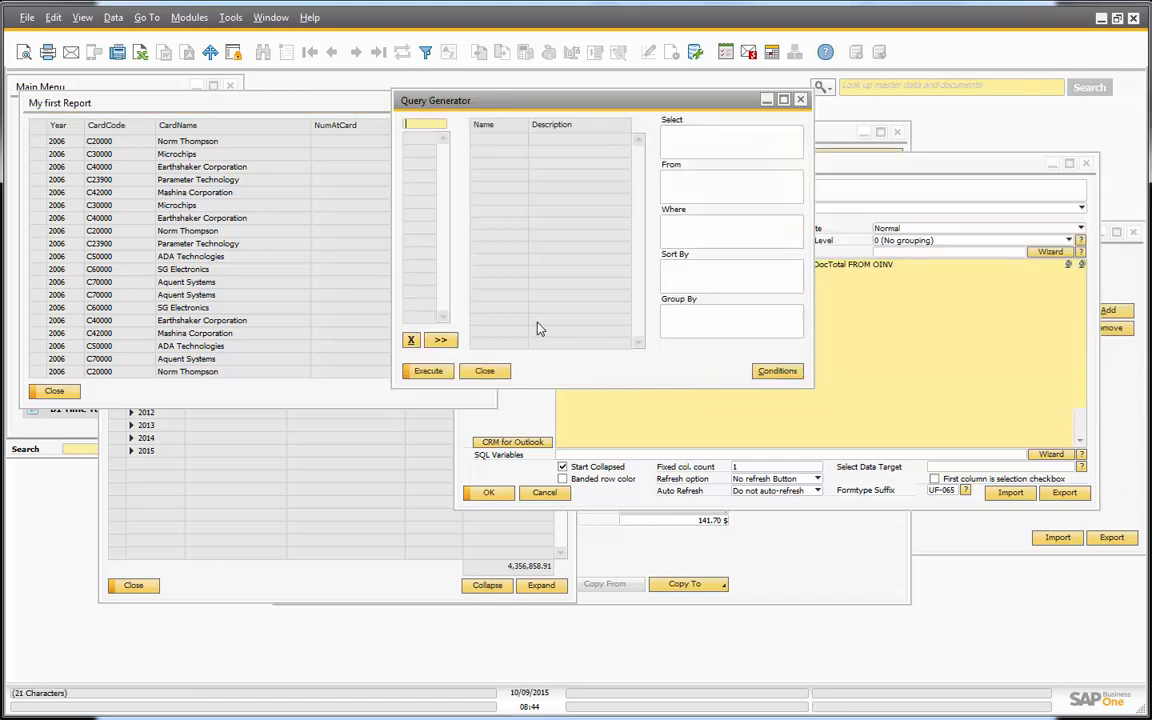
{"action": "left_click", "coordinate": [483, 370]}
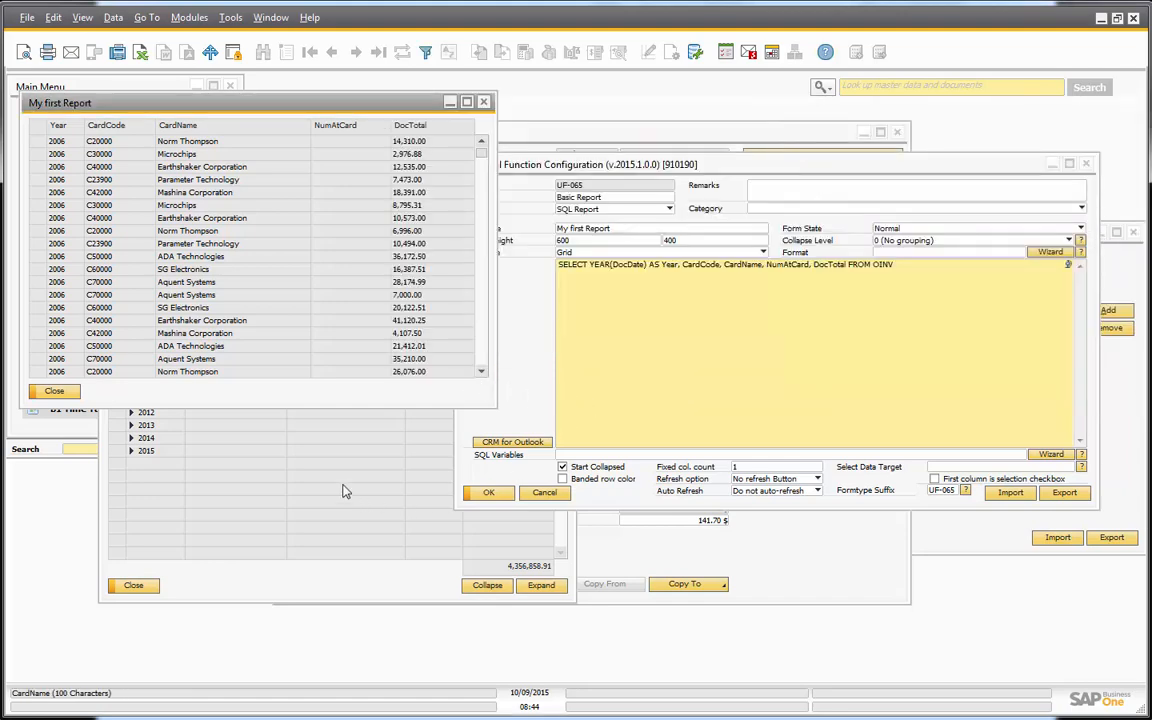
Expand the whole formatted report, and collapse its first two customer groups and the years 2006 to 2009
{"action": "left_click", "coordinate": [262, 423]}
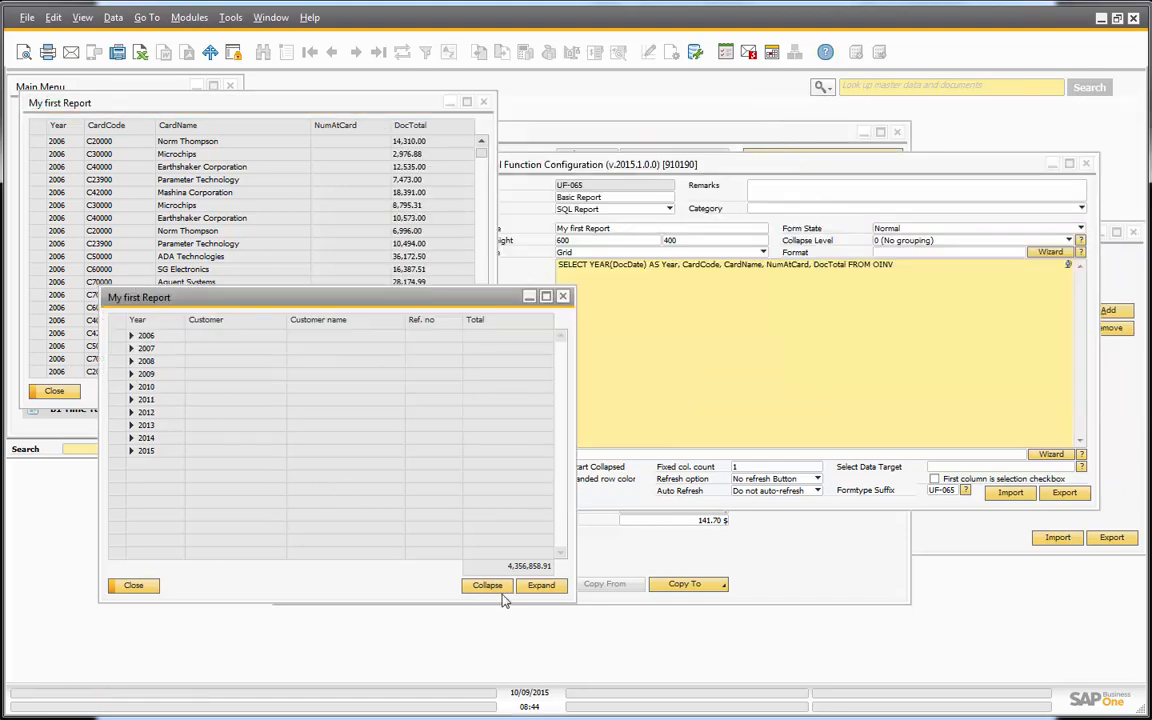
{"action": "left_click", "coordinate": [541, 585]}
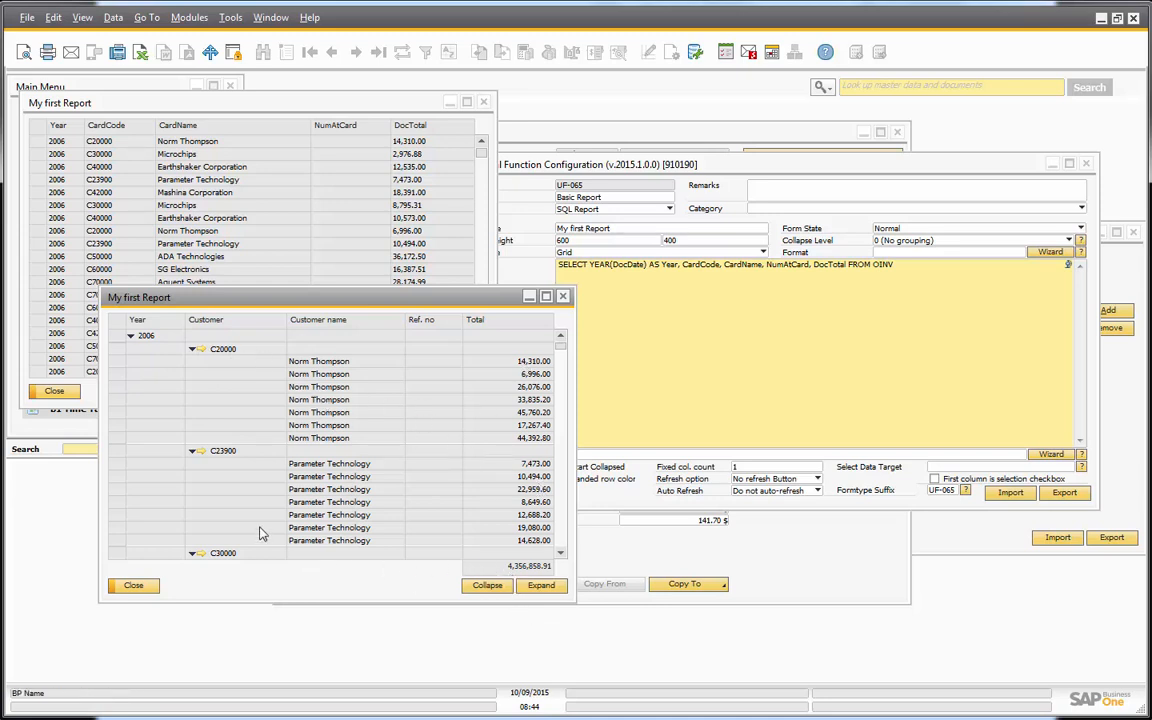
{"action": "left_click", "coordinate": [192, 349]}
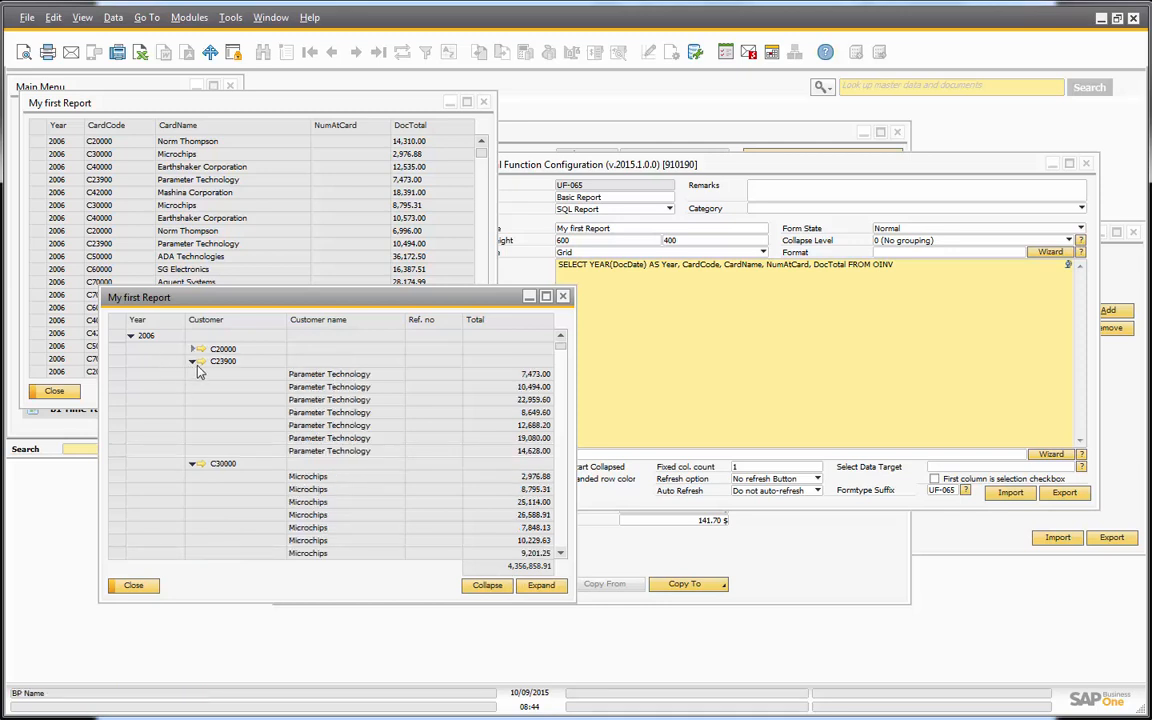
{"action": "left_click", "coordinate": [192, 361]}
{"action": "left_click", "coordinate": [130, 337]}
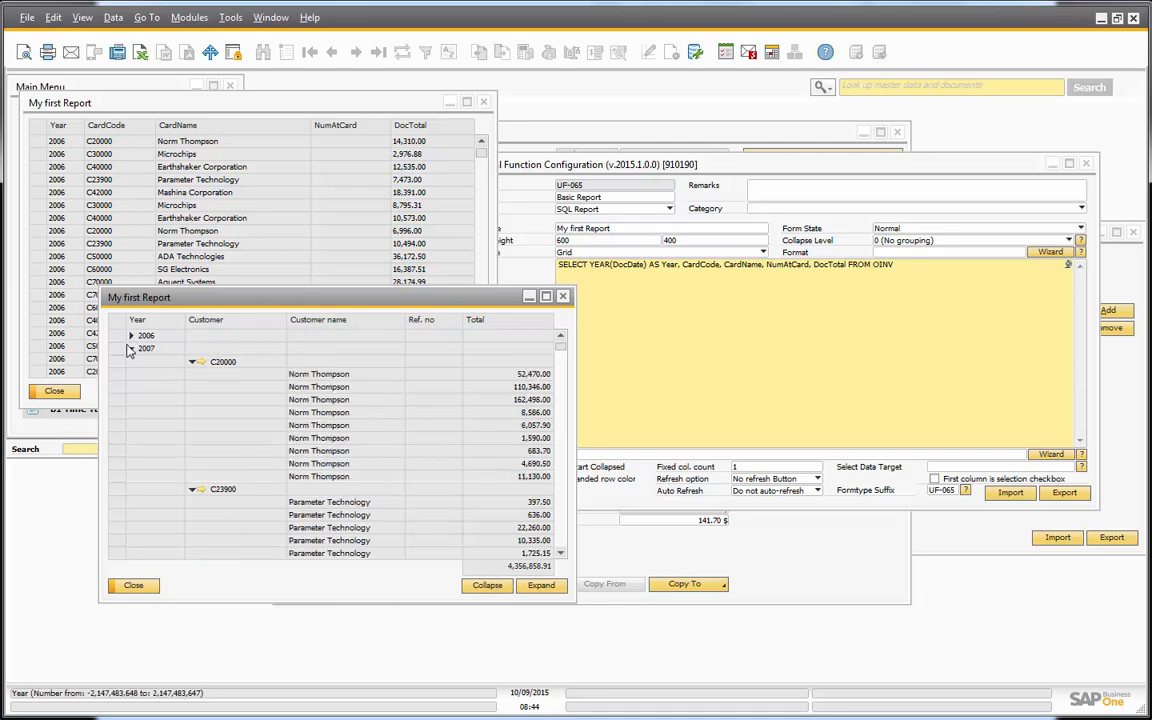
{"action": "left_click", "coordinate": [130, 349]}
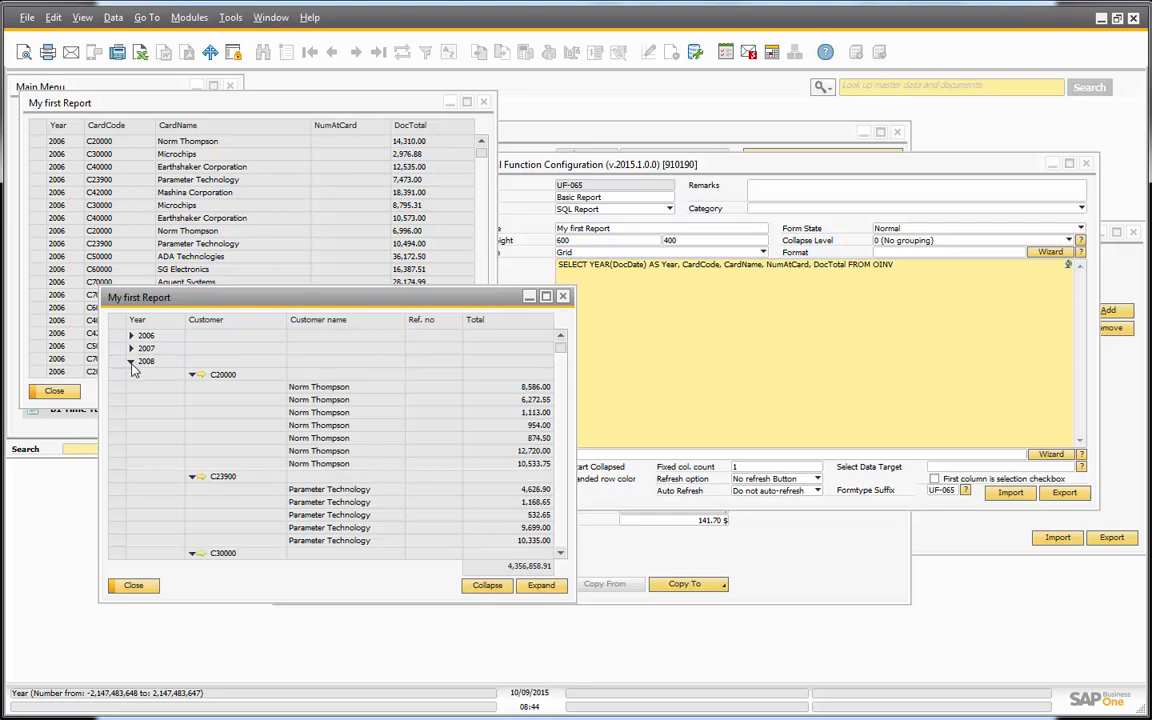
{"action": "left_click", "coordinate": [130, 361]}
{"action": "left_click", "coordinate": [130, 373]}
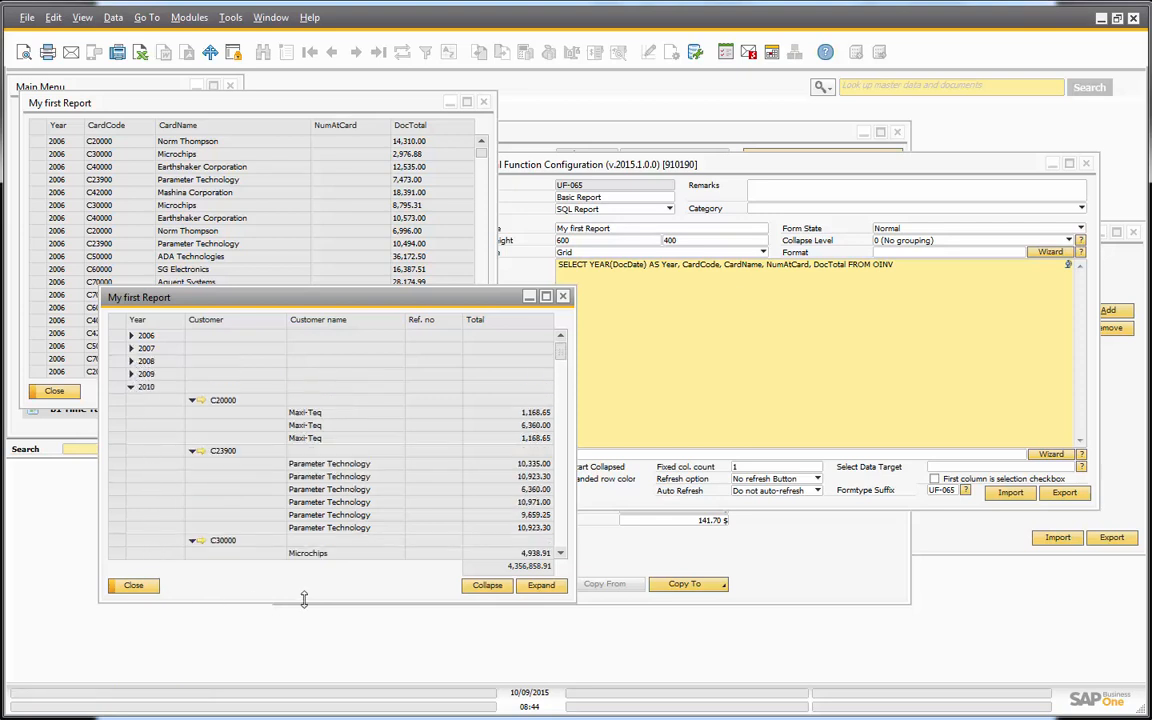
Compare the plain report with the formatted report and close the formatted one
{"action": "left_click", "coordinate": [102, 110]}
{"action": "left_click", "coordinate": [272, 457]}
{"action": "left_click", "coordinate": [131, 585]}
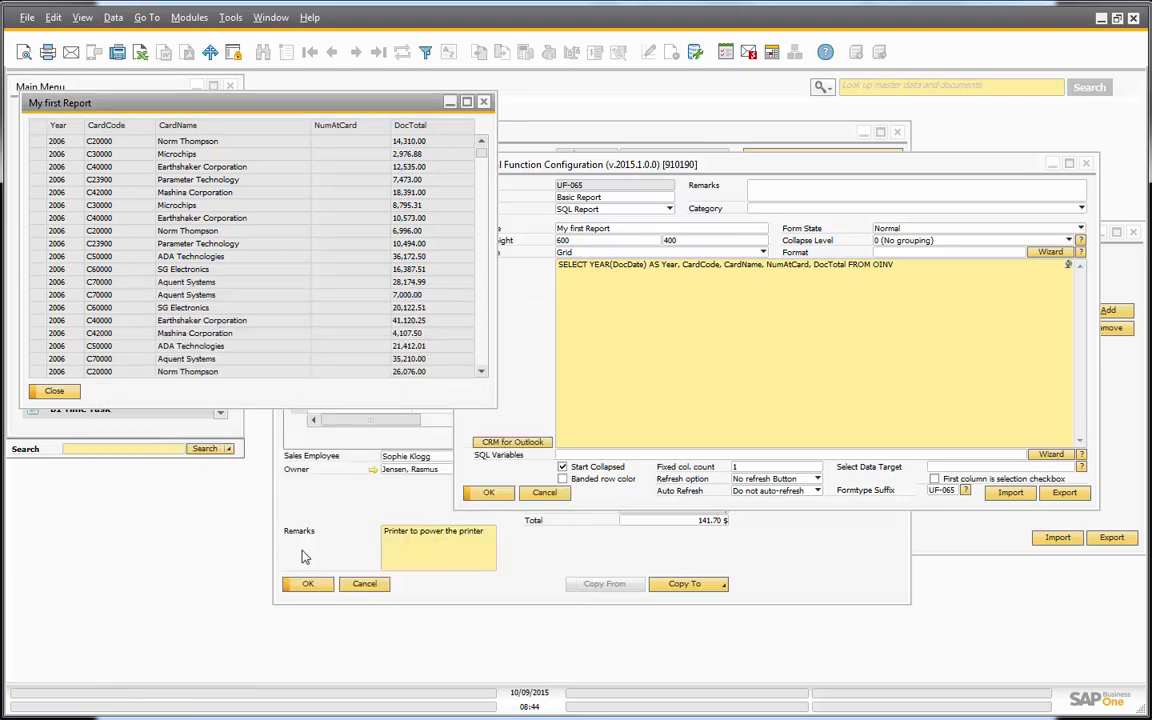
Set the Basic Report's collapse level to 1 (Group by the 1st column) and update the configuration
{"action": "left_click", "coordinate": [743, 349]}
{"action": "left_click", "coordinate": [798, 337]}
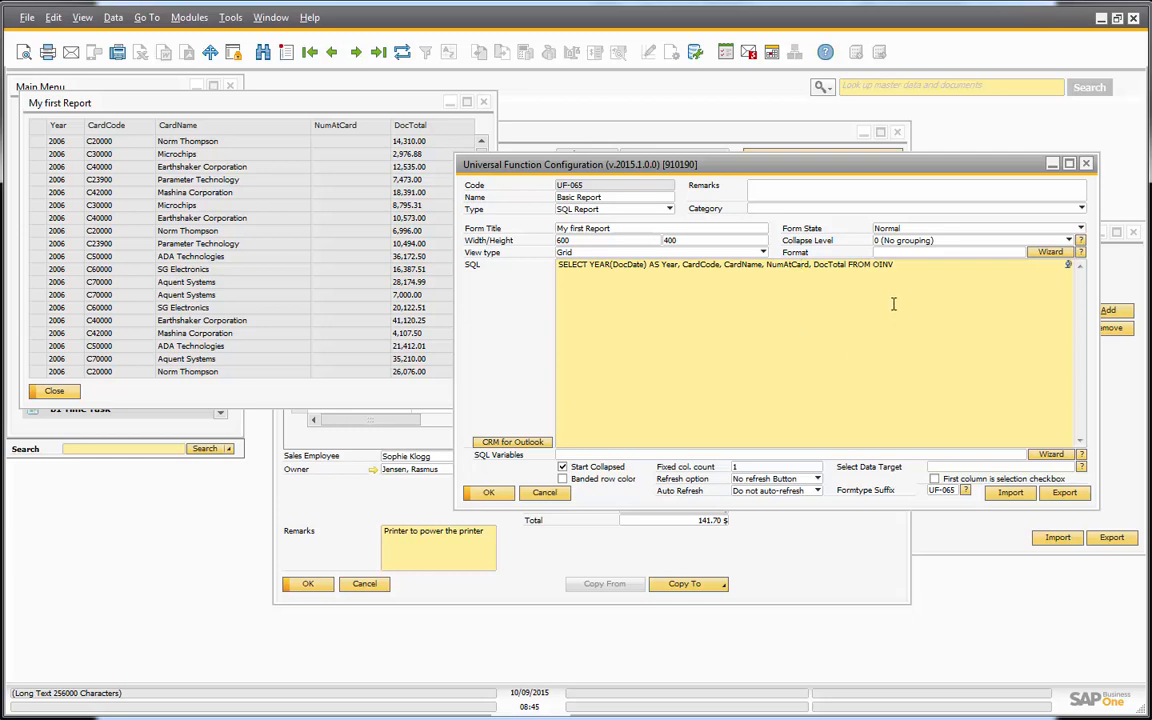
{"action": "left_click", "coordinate": [903, 241]}
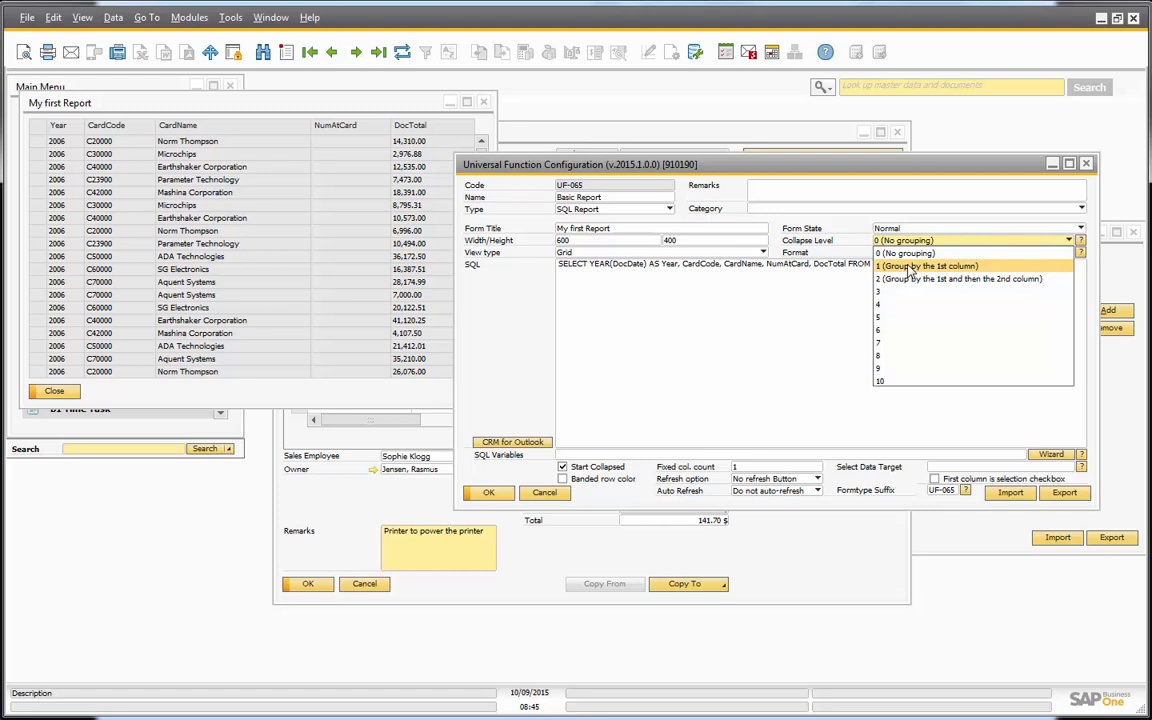
{"action": "left_click", "coordinate": [910, 267]}
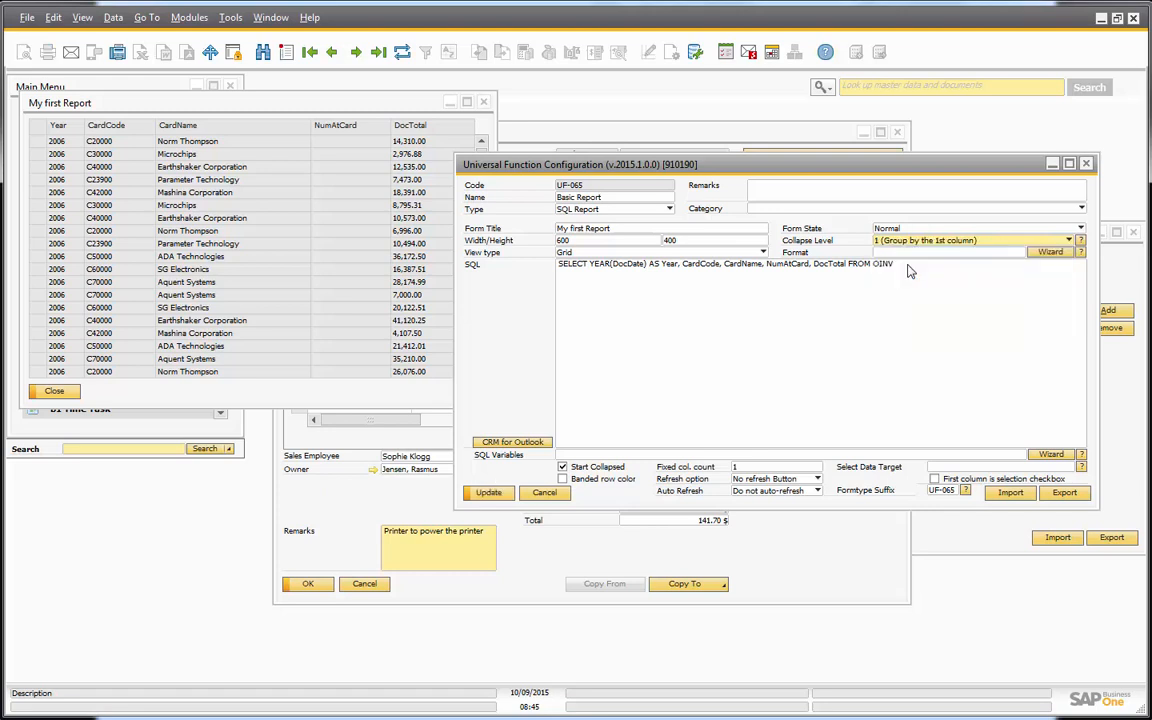
{"action": "left_click", "coordinate": [893, 250]}
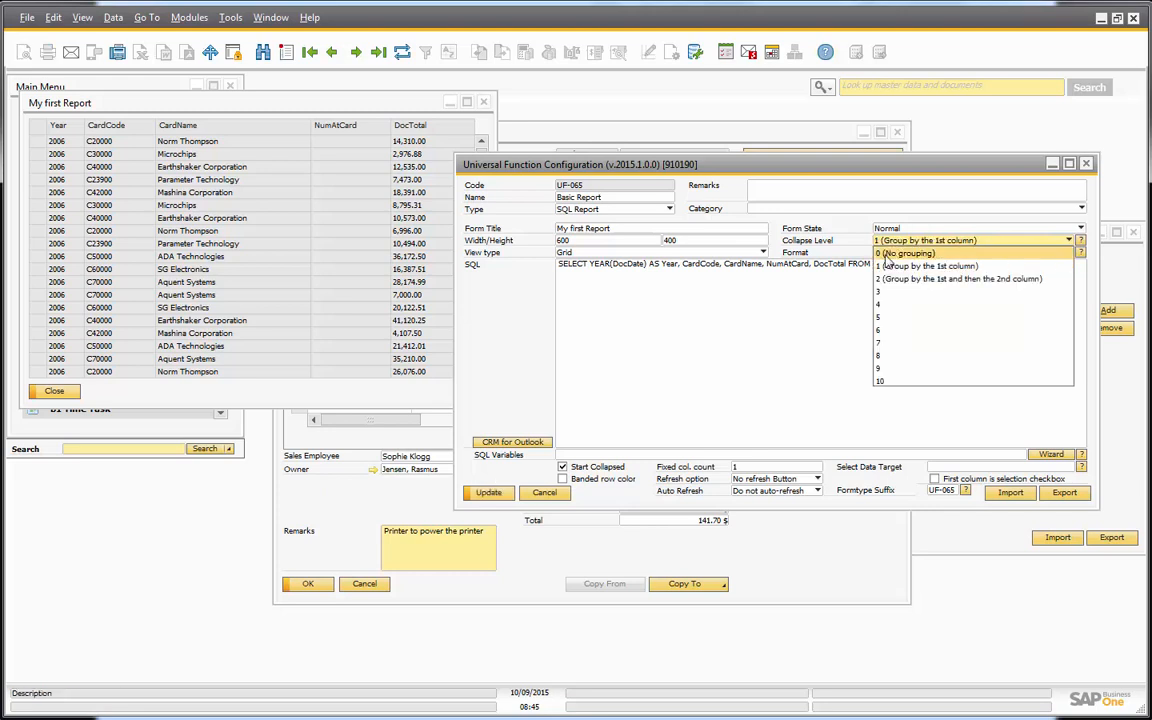
{"action": "left_click", "coordinate": [890, 266]}
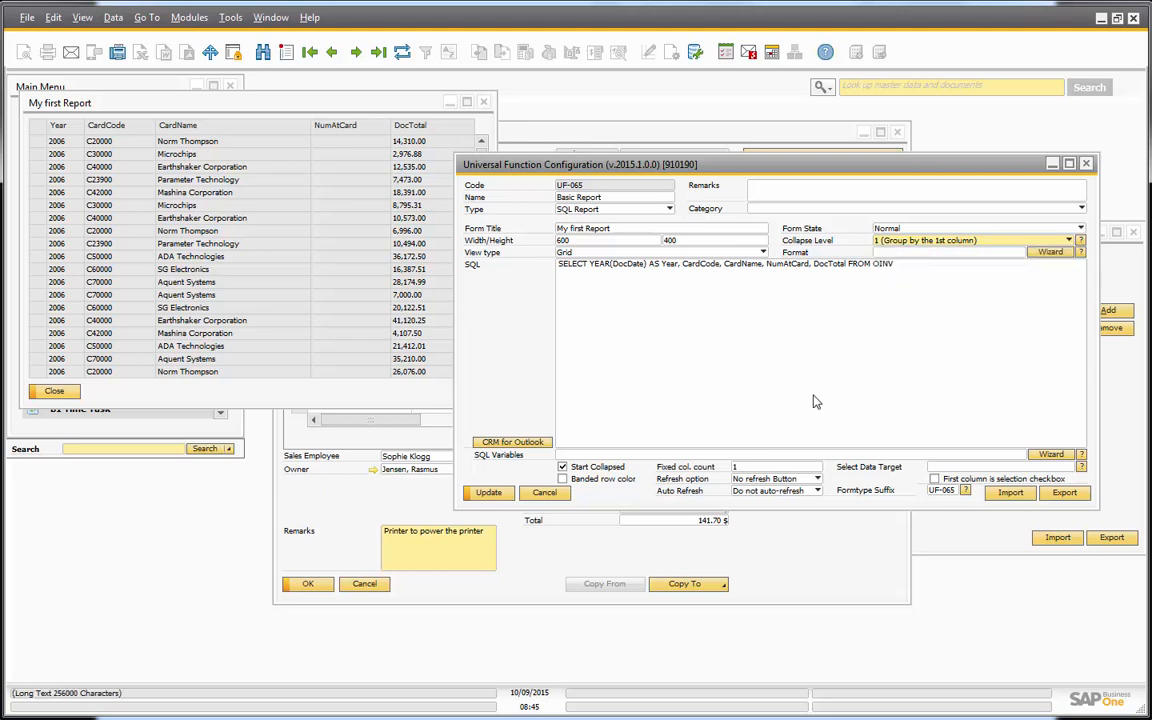
{"action": "left_click", "coordinate": [498, 497]}
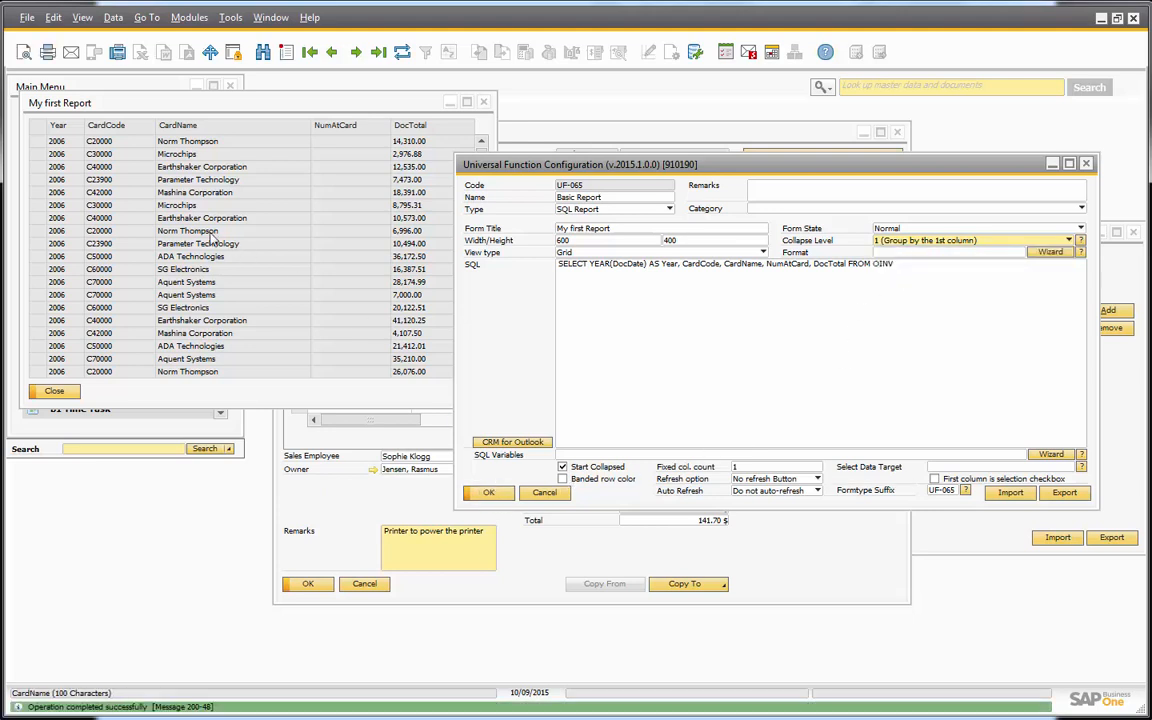
Close the old report, rerun Basic Report from the sales quotation and examine the rows grouped under 2006
{"action": "left_click", "coordinate": [483, 105]}
{"action": "left_click", "coordinate": [620, 141]}
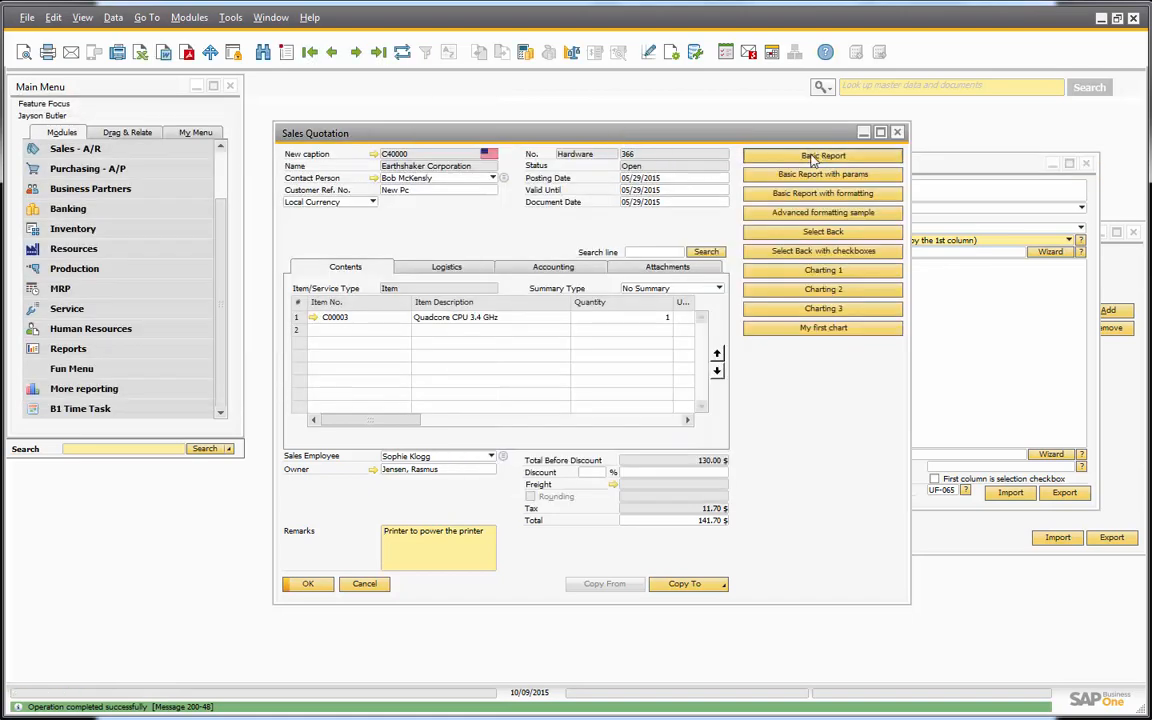
{"action": "left_click", "coordinate": [822, 156]}
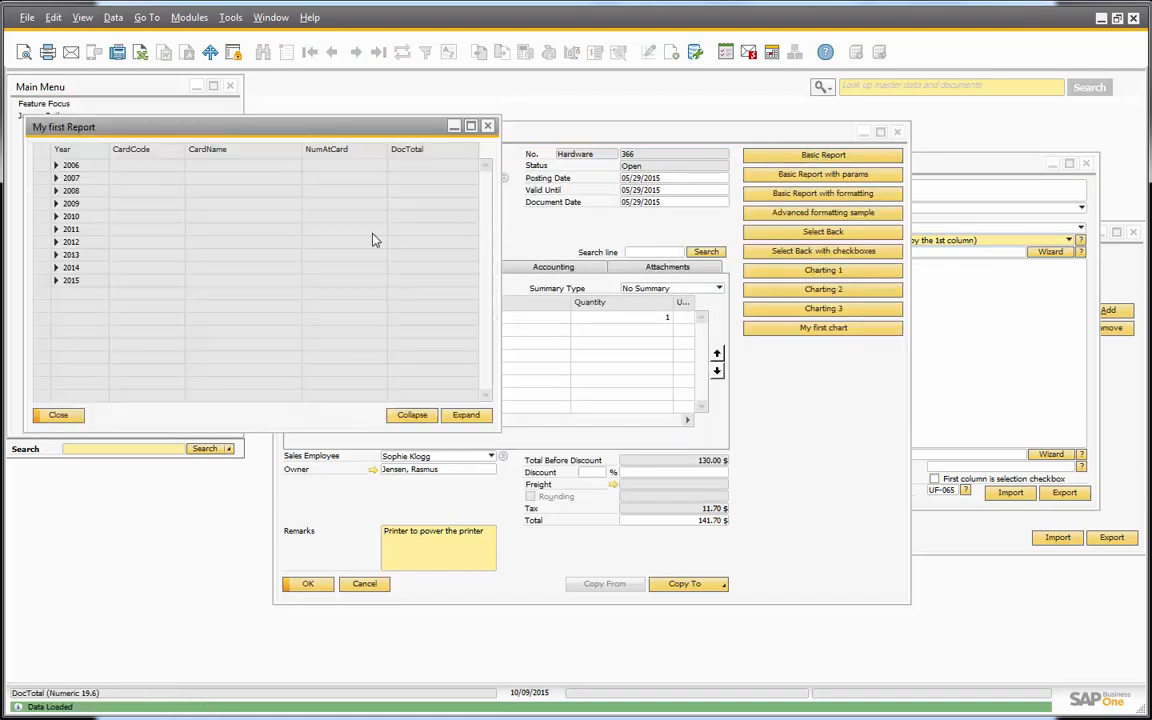
{"action": "left_click", "coordinate": [56, 166]}
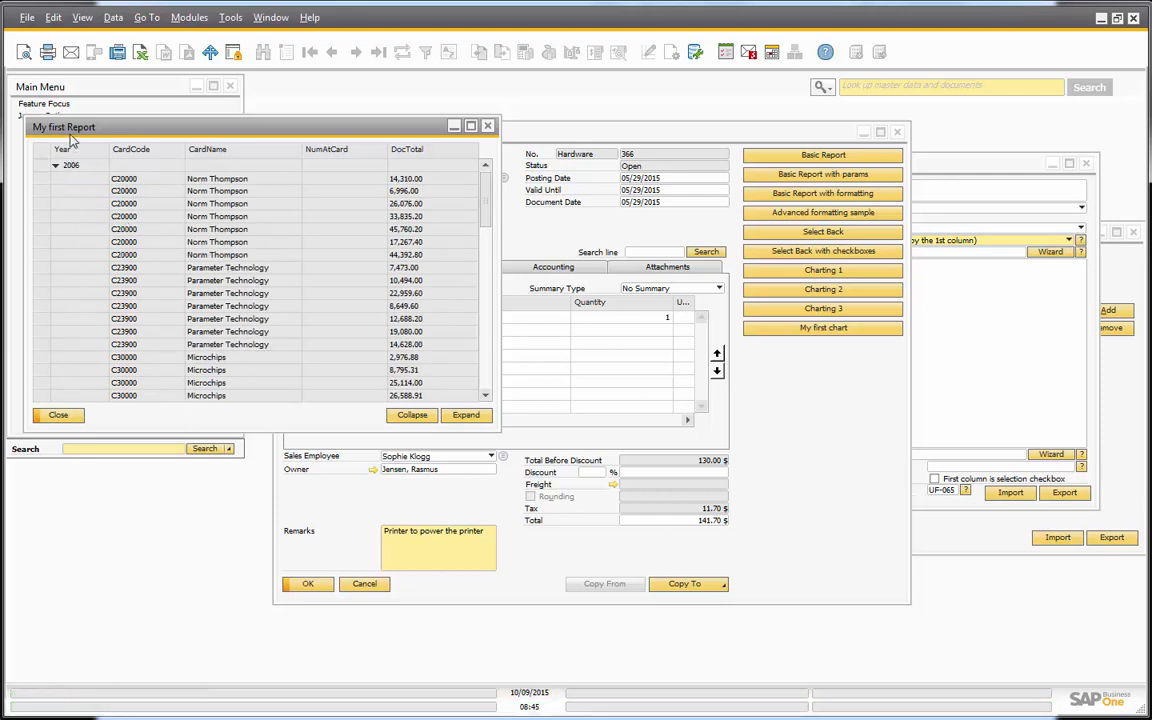
{"action": "scroll", "coordinate": [154, 342], "scroll_direction": "down", "scroll_amount": 8}
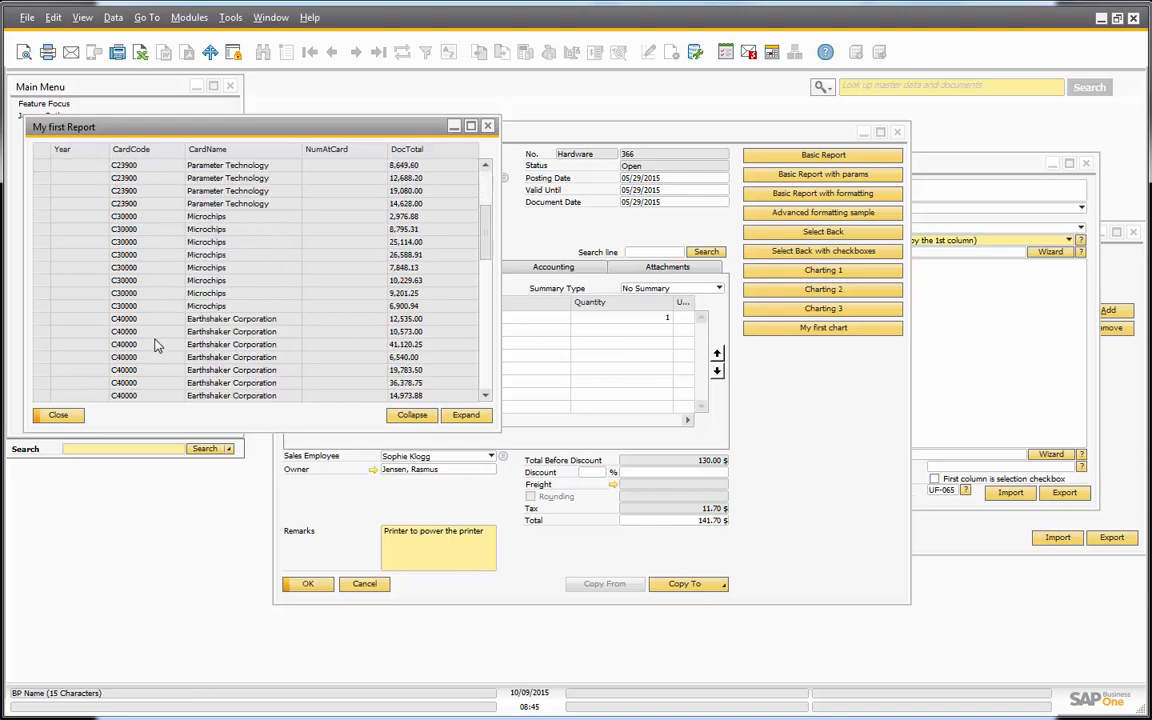
{"action": "scroll", "coordinate": [171, 384], "scroll_direction": "up", "scroll_amount": 8}
{"action": "left_click", "coordinate": [487, 126]}
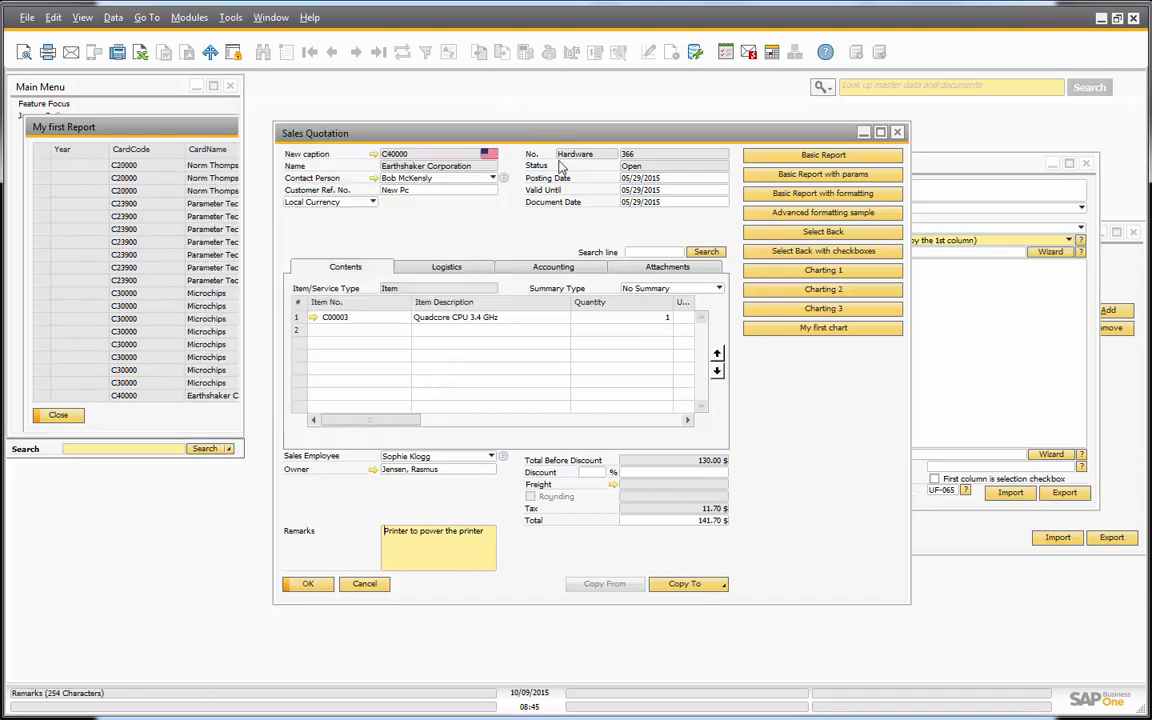
Set the Basic Report's collapse level to 2 (Group by the 1st and then the 2nd column) and update the configuration
{"action": "left_click", "coordinate": [1069, 240]}
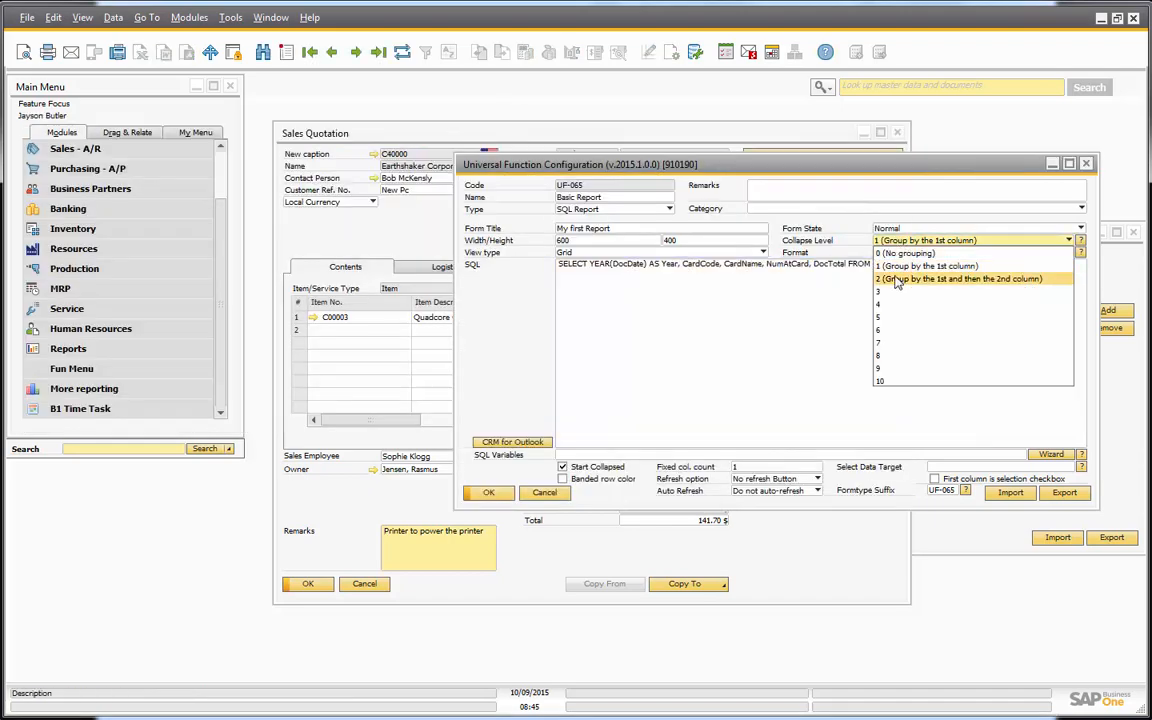
{"action": "left_click", "coordinate": [980, 275]}
{"action": "left_click", "coordinate": [488, 492]}
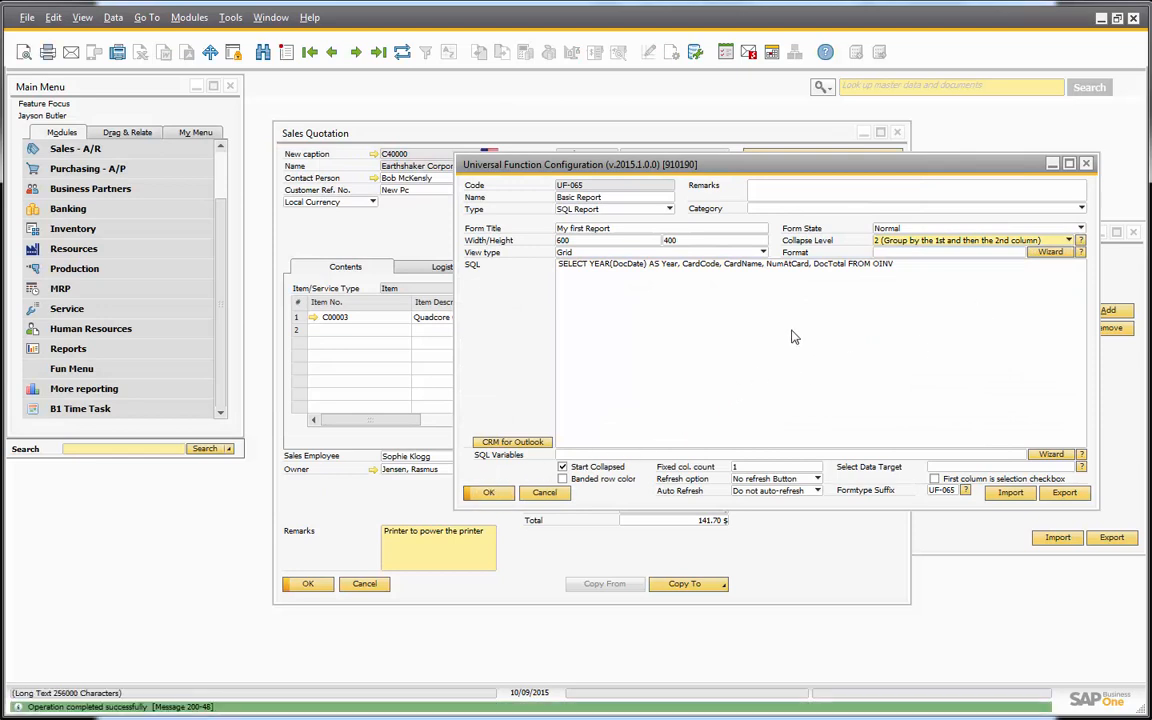
Rerun Basic Report from the sales quotation and expand the year 2006 and its first customer group
{"action": "left_click", "coordinate": [634, 139]}
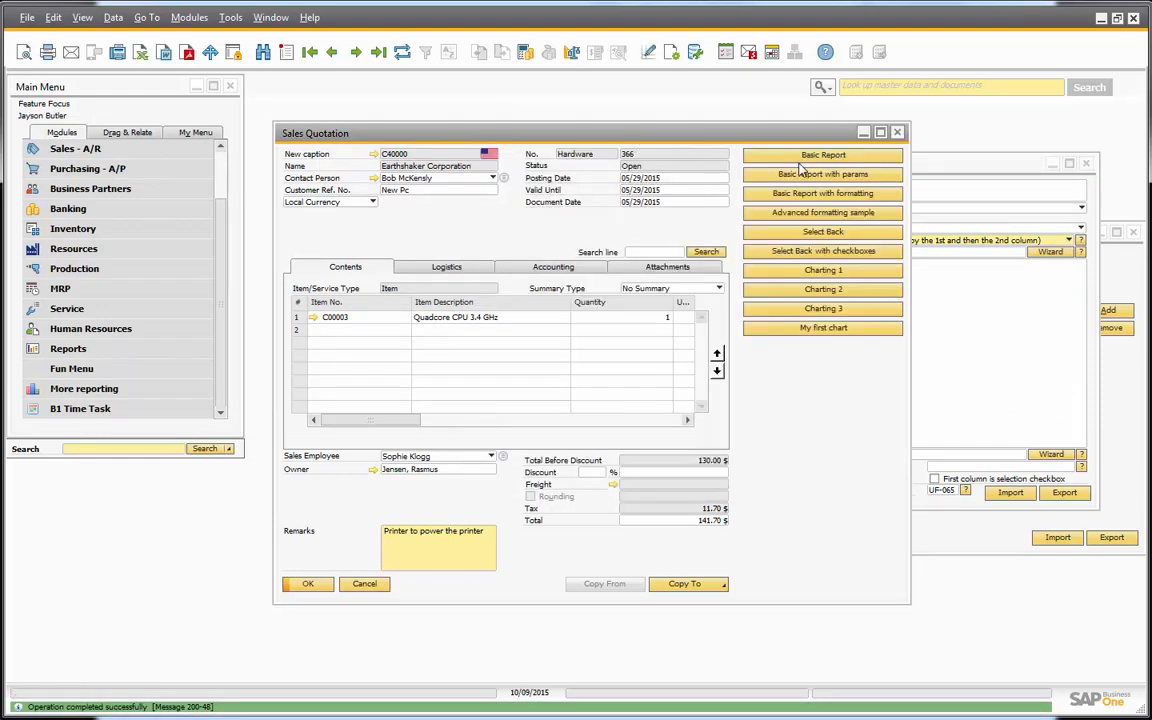
{"action": "left_click", "coordinate": [798, 160]}
{"action": "left_click", "coordinate": [55, 165]}
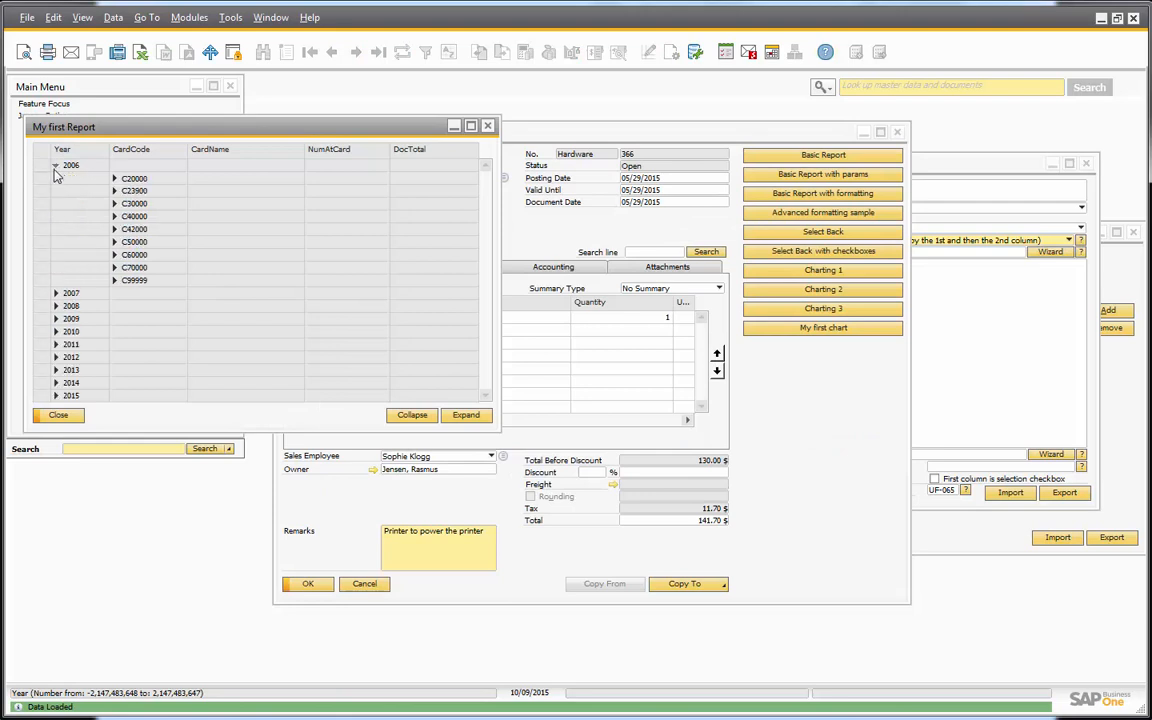
{"action": "left_click", "coordinate": [114, 178]}
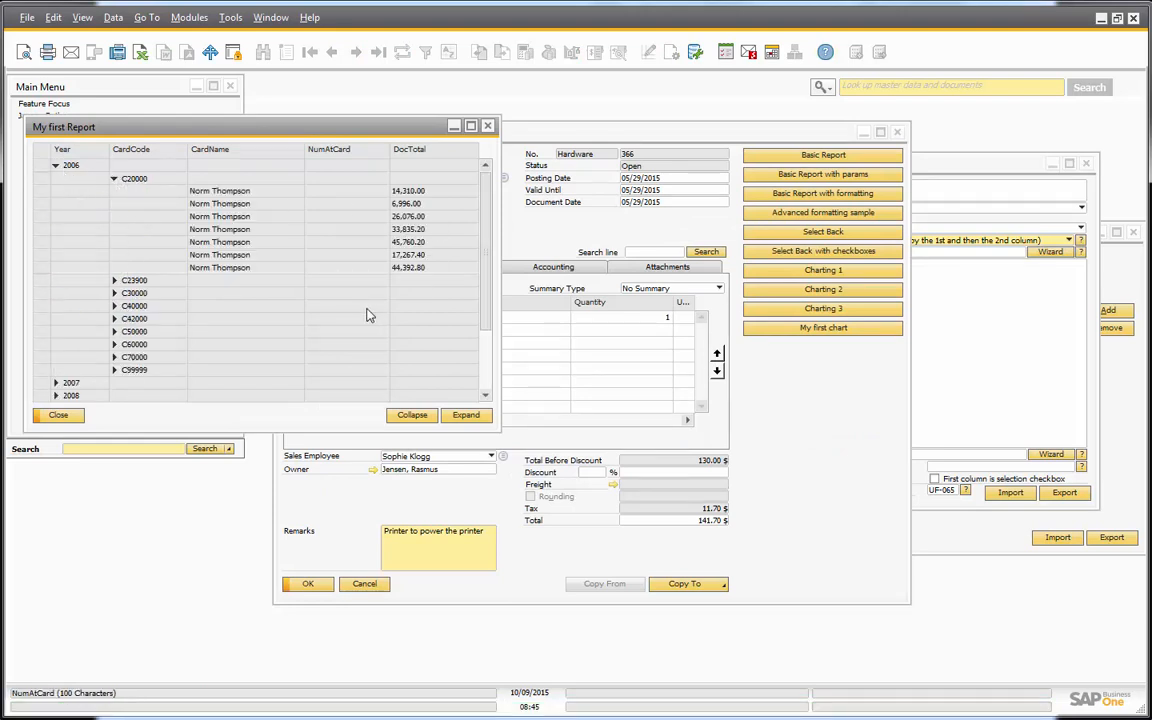
Close the old report and open the column formatting wizard for the Basic Report's Format setting
{"action": "left_click", "coordinate": [55, 414]}
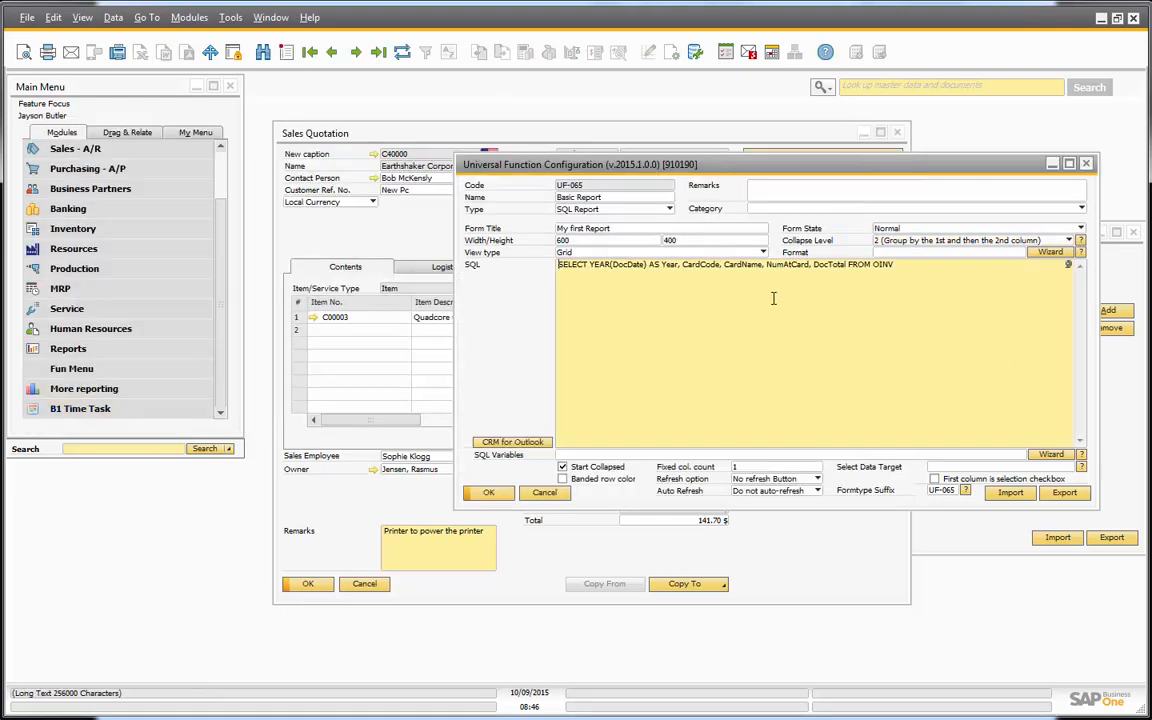
{"action": "left_click", "coordinate": [922, 253]}
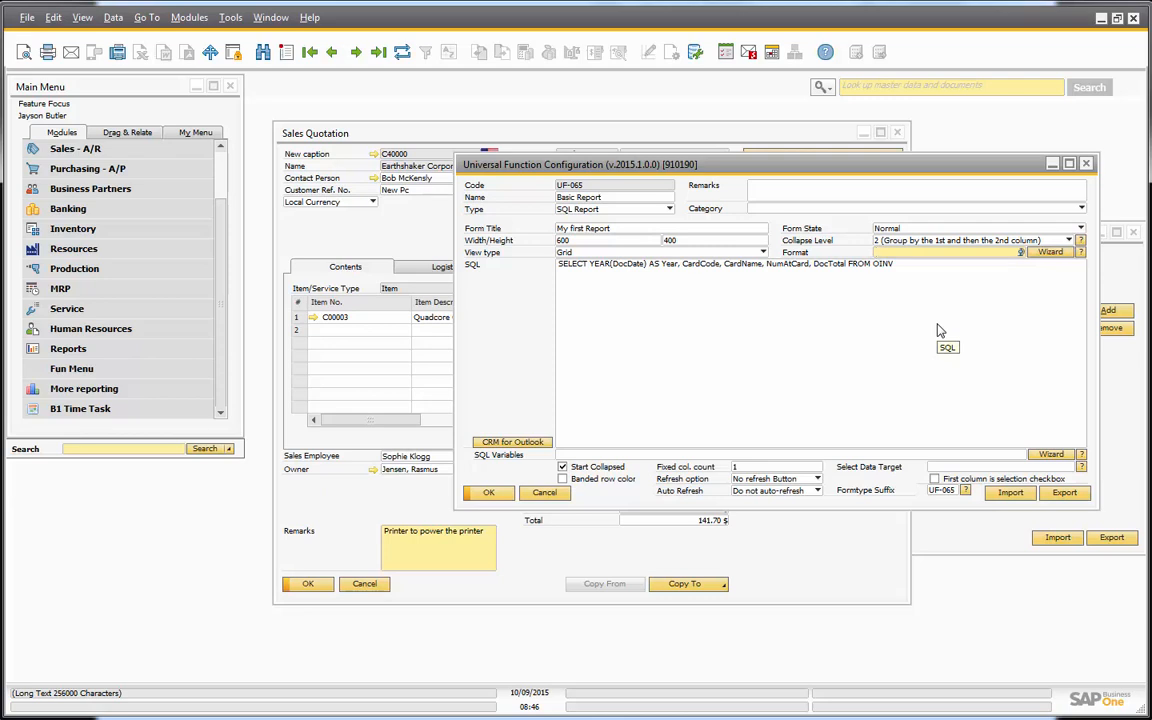
{"action": "left_click", "coordinate": [1046, 254]}
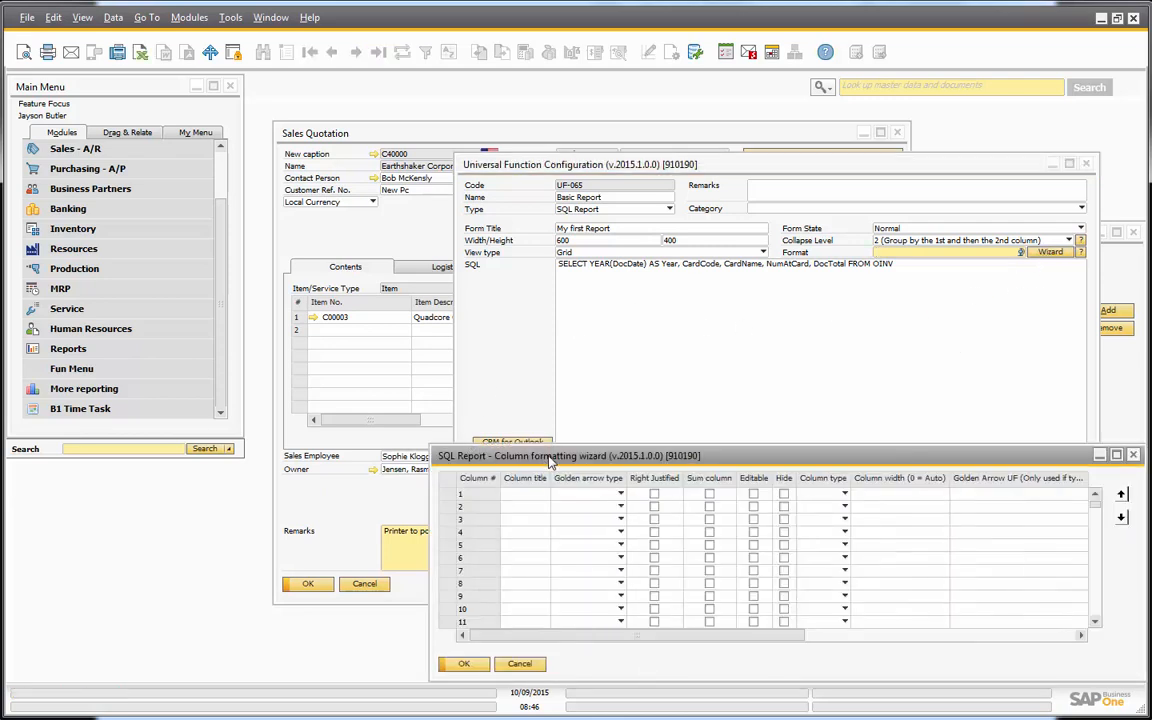
{"action": "left_click_drag", "start_coordinate": [575, 458], "coordinate": [580, 314]}
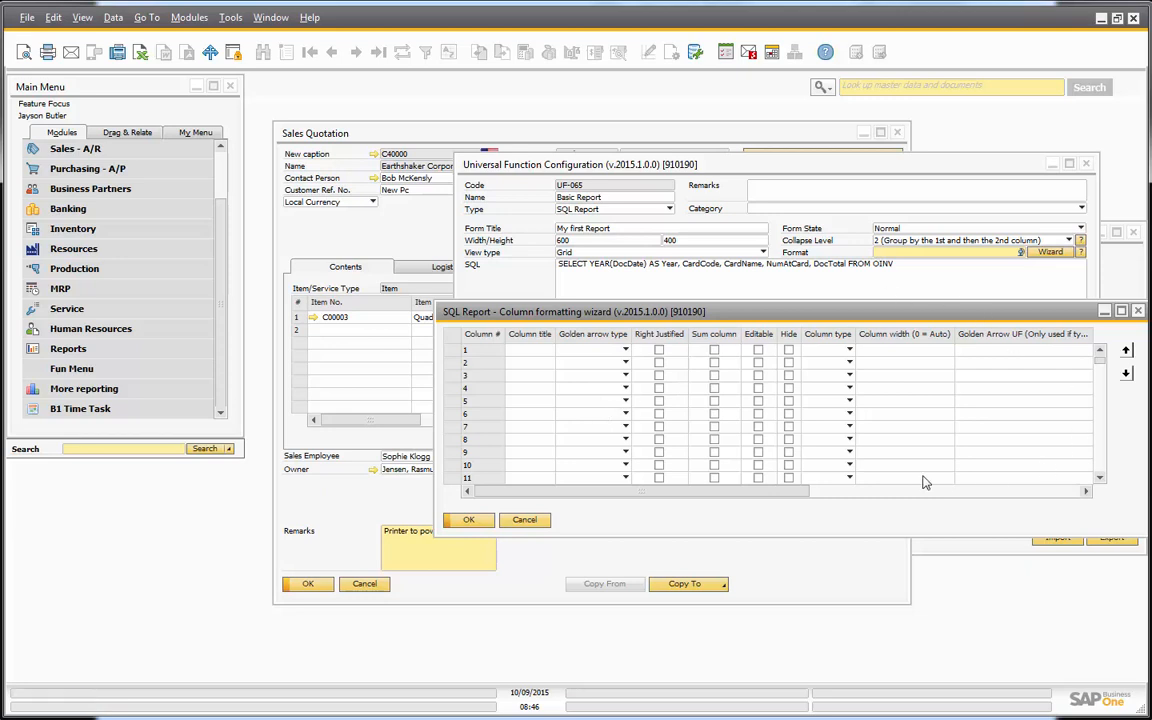
{"action": "left_click_drag", "start_coordinate": [751, 491], "coordinate": [619, 525]}
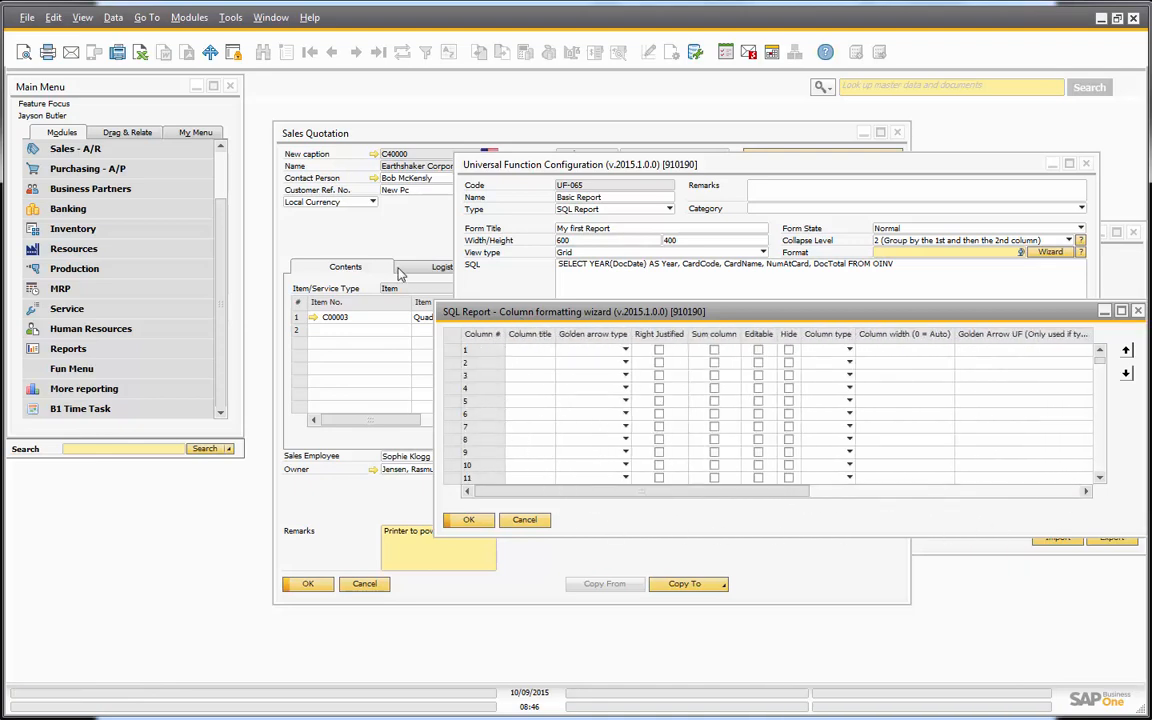
Rerun Basic Report from the sales quotation, expand all groups and return to the column formatting wizard
{"action": "left_click", "coordinate": [765, 155]}
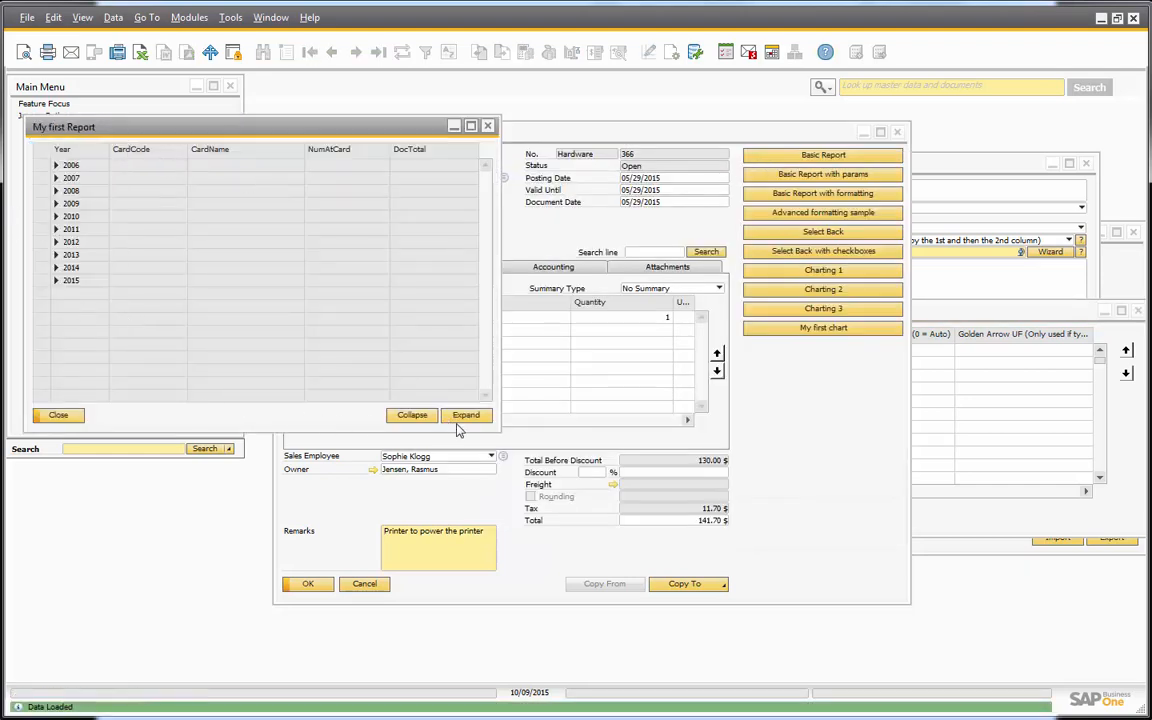
{"action": "left_click", "coordinate": [464, 415]}
{"action": "left_click", "coordinate": [987, 330]}
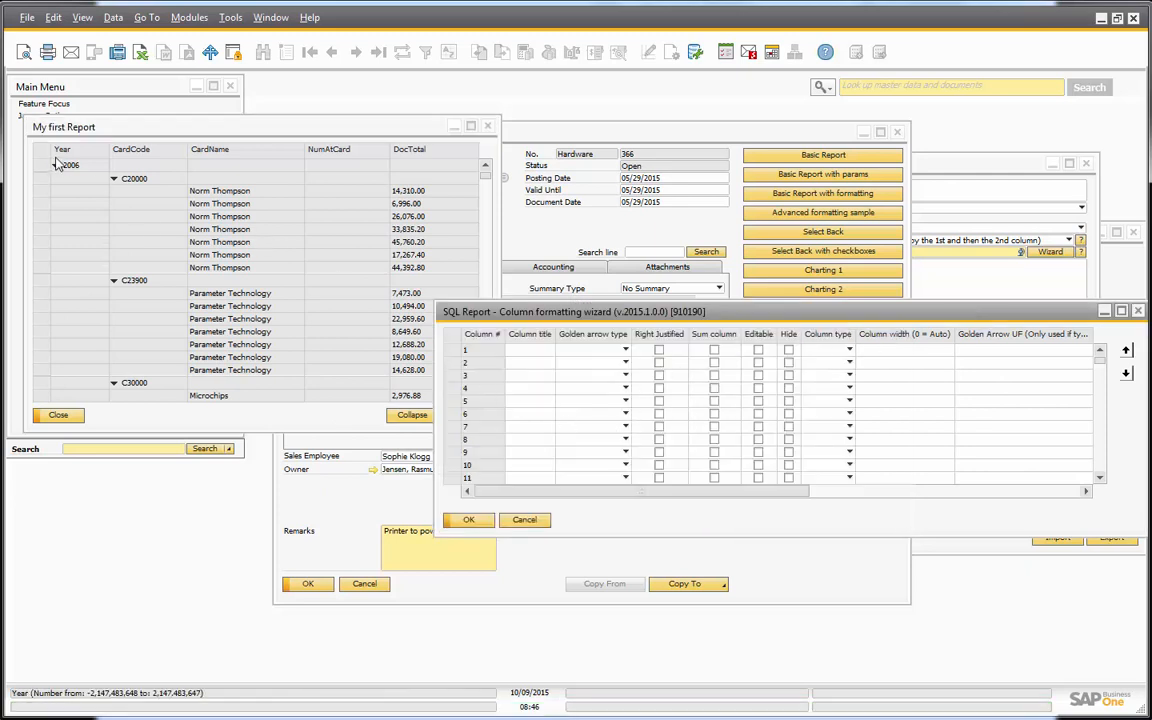
Title columns 1 to 5 of the report Year, Customer, Customer name, Ref. no and Total
{"action": "left_click", "coordinate": [530, 350]}
{"action": "type", "text": "Year"}
{"action": "key", "text": "Down"}
{"action": "type", "text": "Cus"}
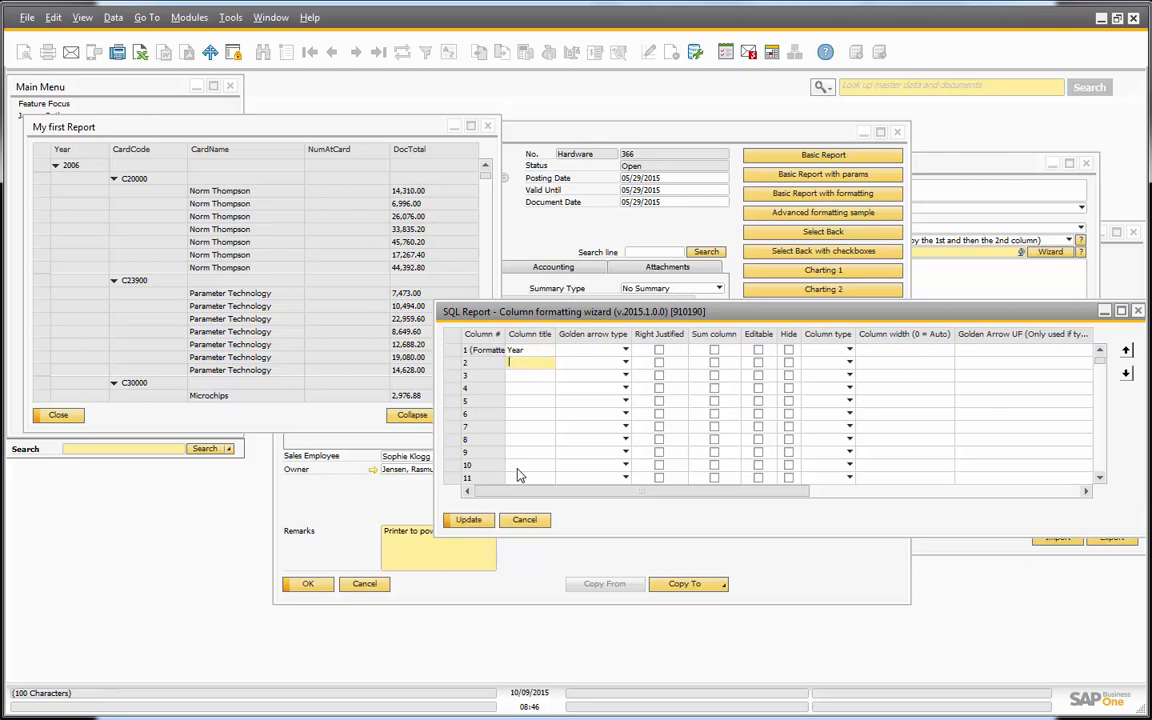
{"action": "type", "text": "tomer"}
{"action": "key", "text": "Down"}
{"action": "type", "text": "Customer"}
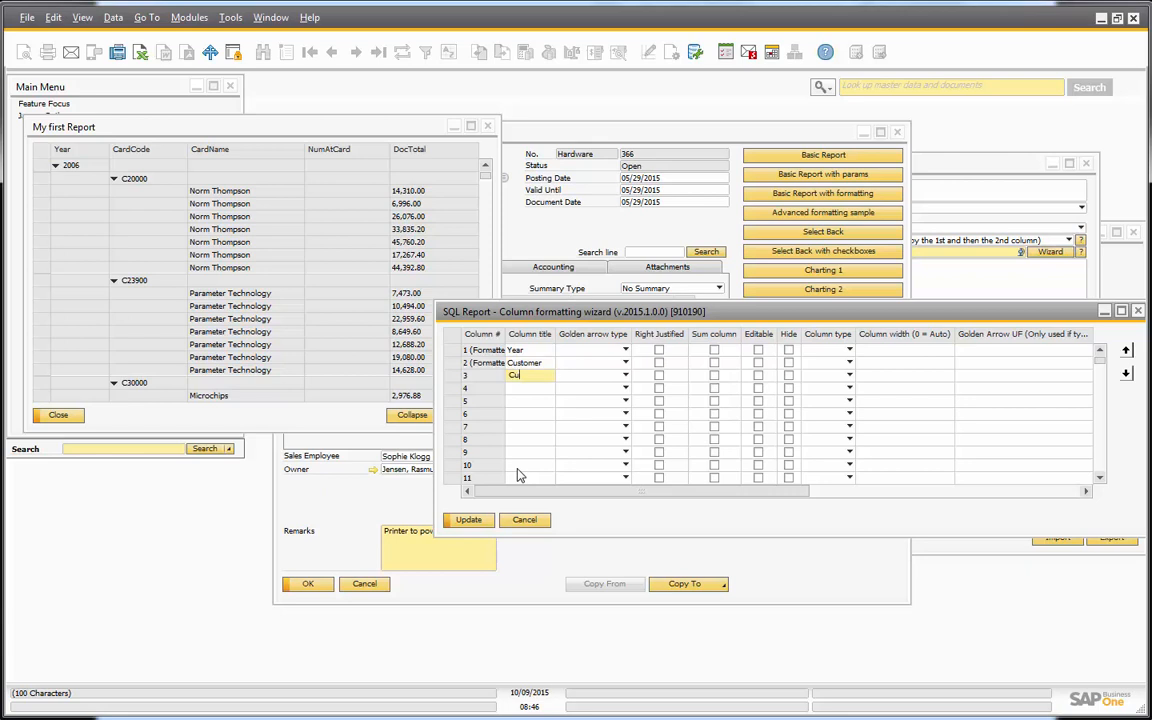
{"action": "type", "text": " name"}
{"action": "key", "text": "Down"}
{"action": "type", "text": "R"}
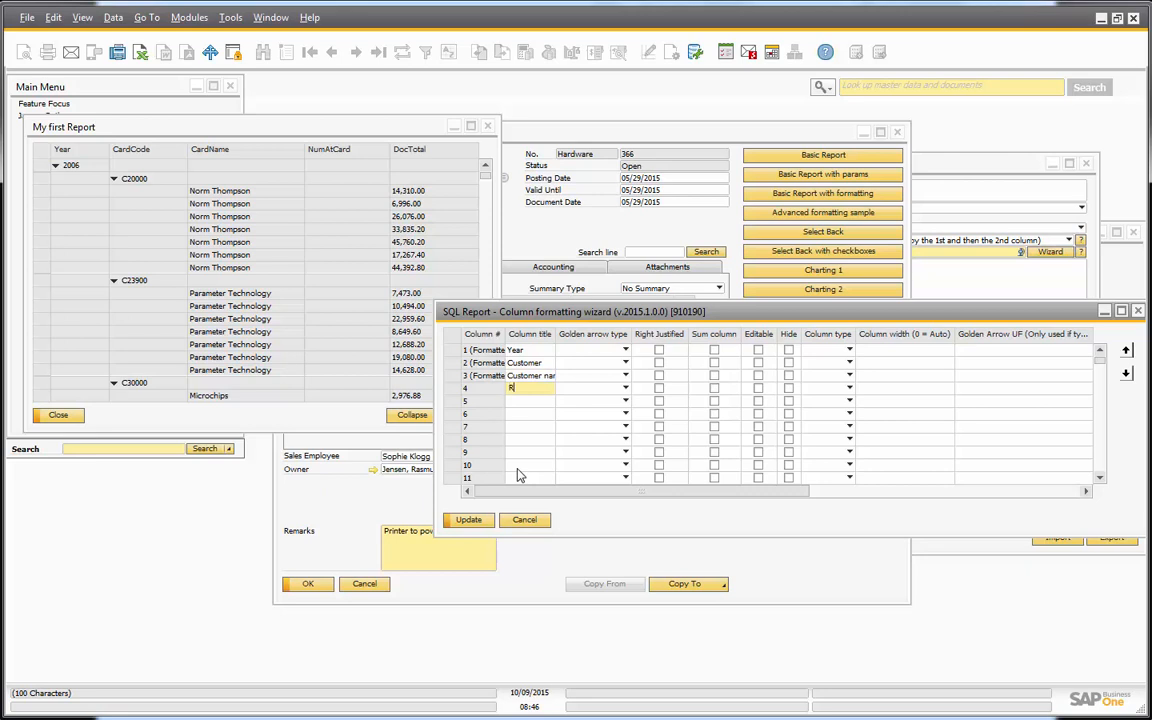
{"action": "type", "text": "ef. no"}
{"action": "key", "text": "Down"}
{"action": "type", "text": "Total"}
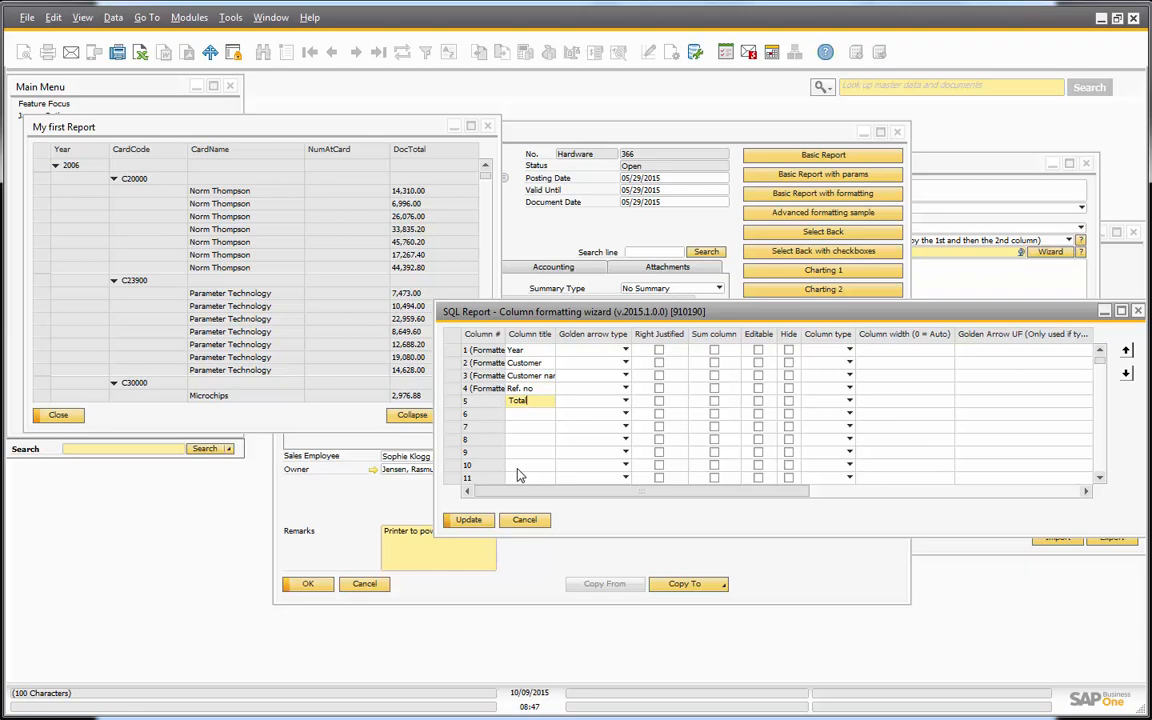
{"action": "key", "text": "Tab"}
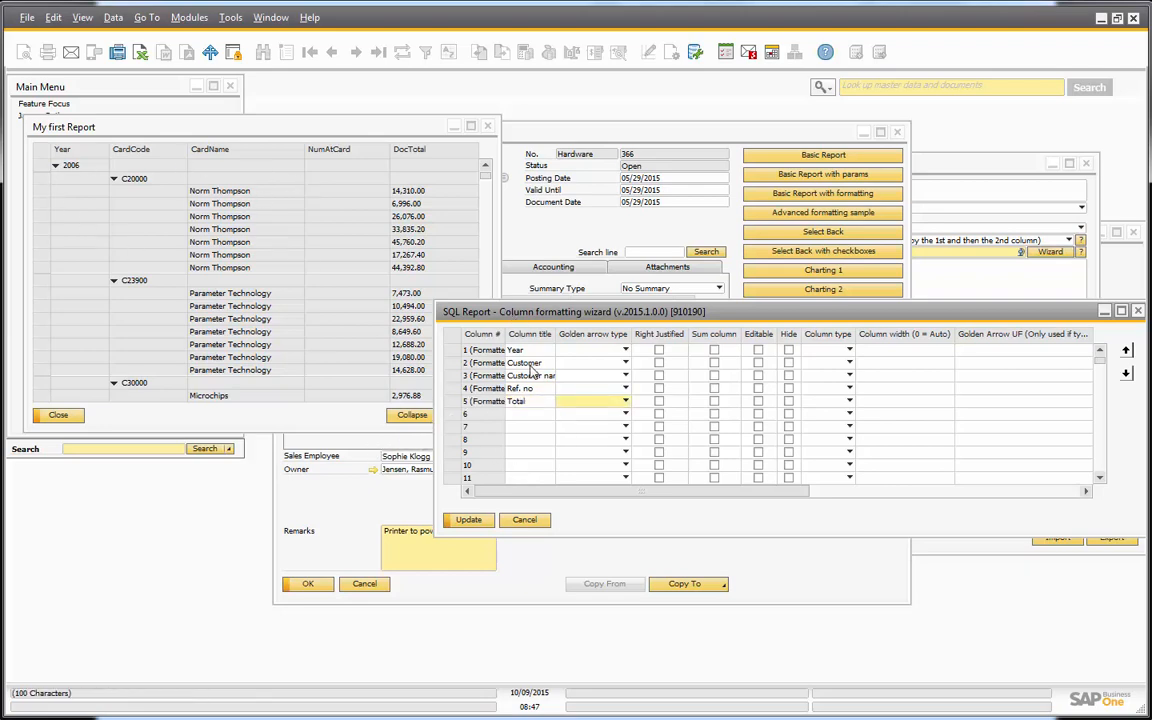
Try giving CardCode an AS alias in the report's SQL, remove it again and return to the formatting wizard
{"action": "left_click", "coordinate": [964, 166]}
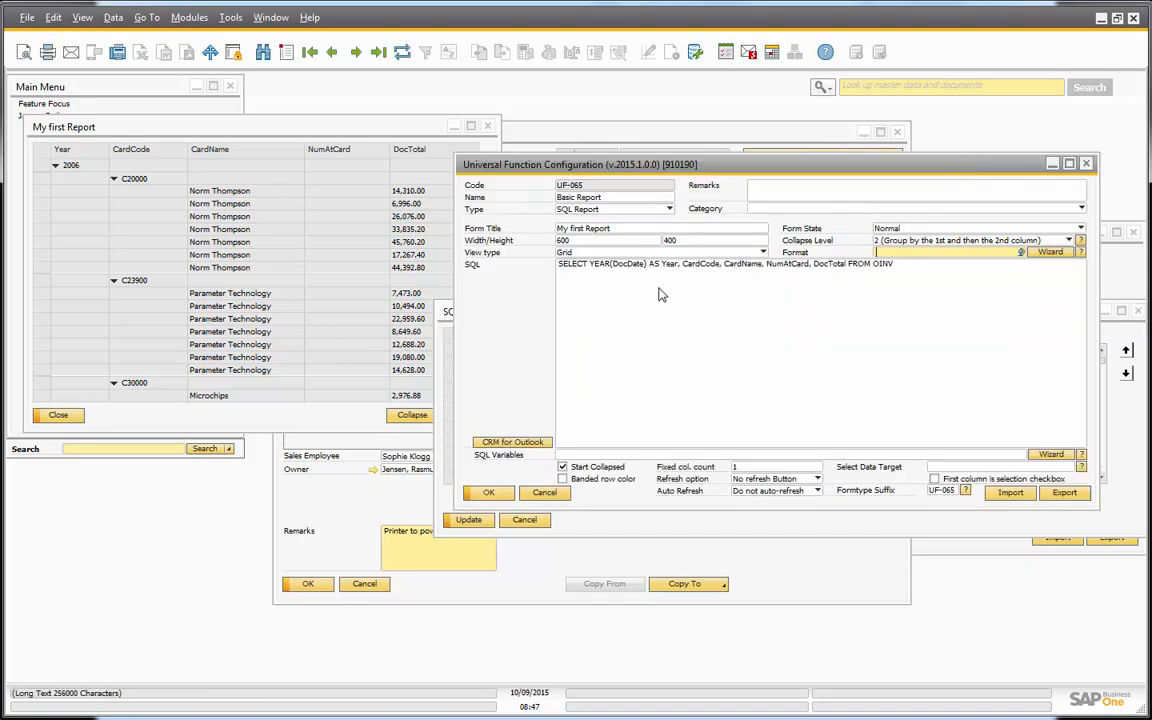
{"action": "left_click", "coordinate": [672, 267]}
{"action": "key", "text": "Right"}
{"action": "key", "text": "Right"}
{"action": "key", "text": "Right"}
{"action": "left_click", "coordinate": [724, 267]}
{"action": "key", "text": "Left"}
{"action": "key", "text": "Left"}
{"action": "type", "text": "'Cu"}
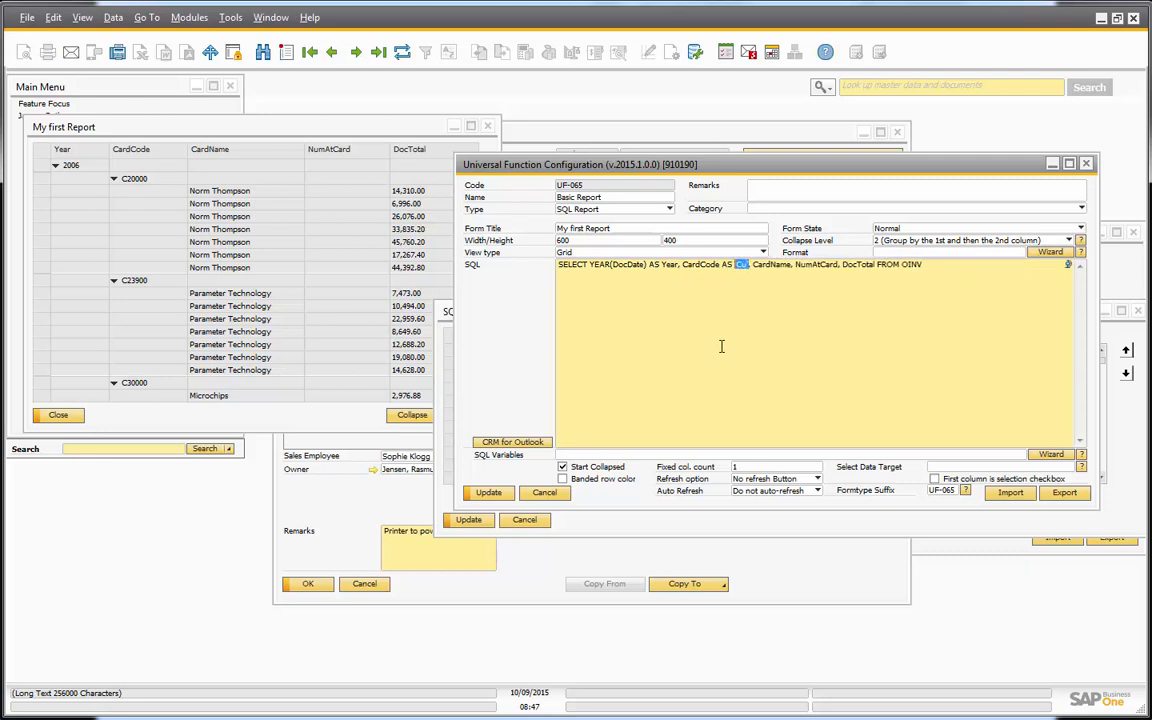
{"action": "key", "text": "BackSpace"}
{"action": "key", "text": "BackSpace"}
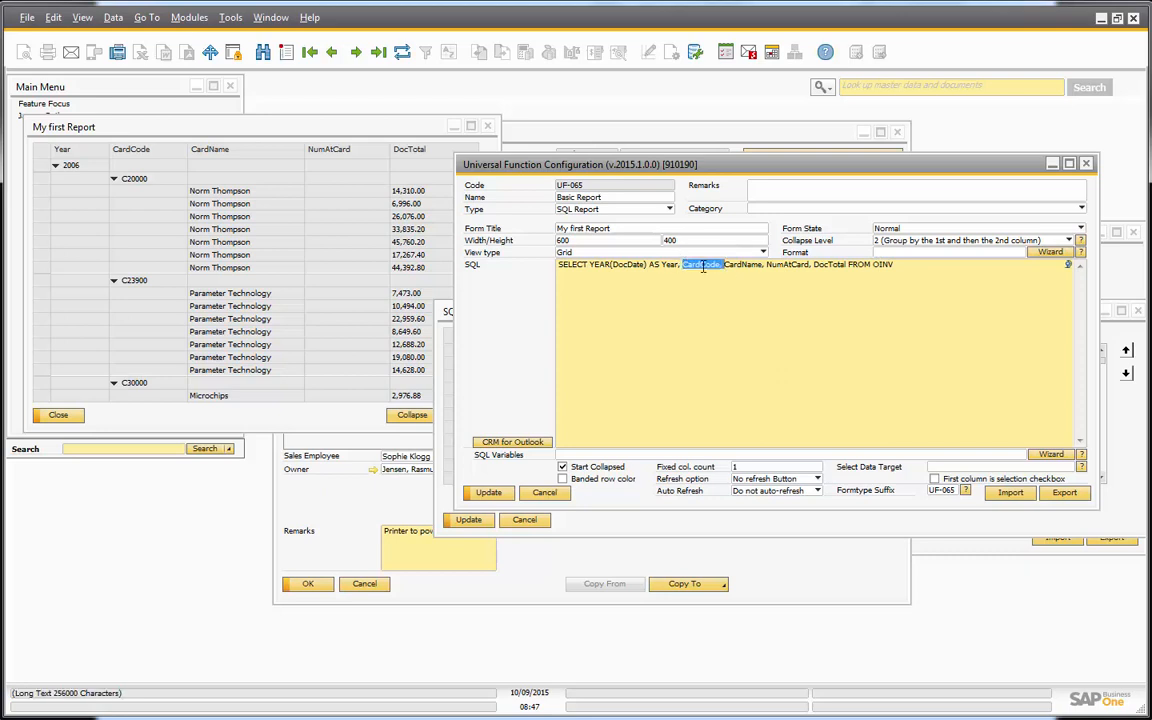
{"action": "double_click", "coordinate": [703, 265]}
{"action": "left_click", "coordinate": [735, 176]}
{"action": "left_click", "coordinate": [650, 525]}
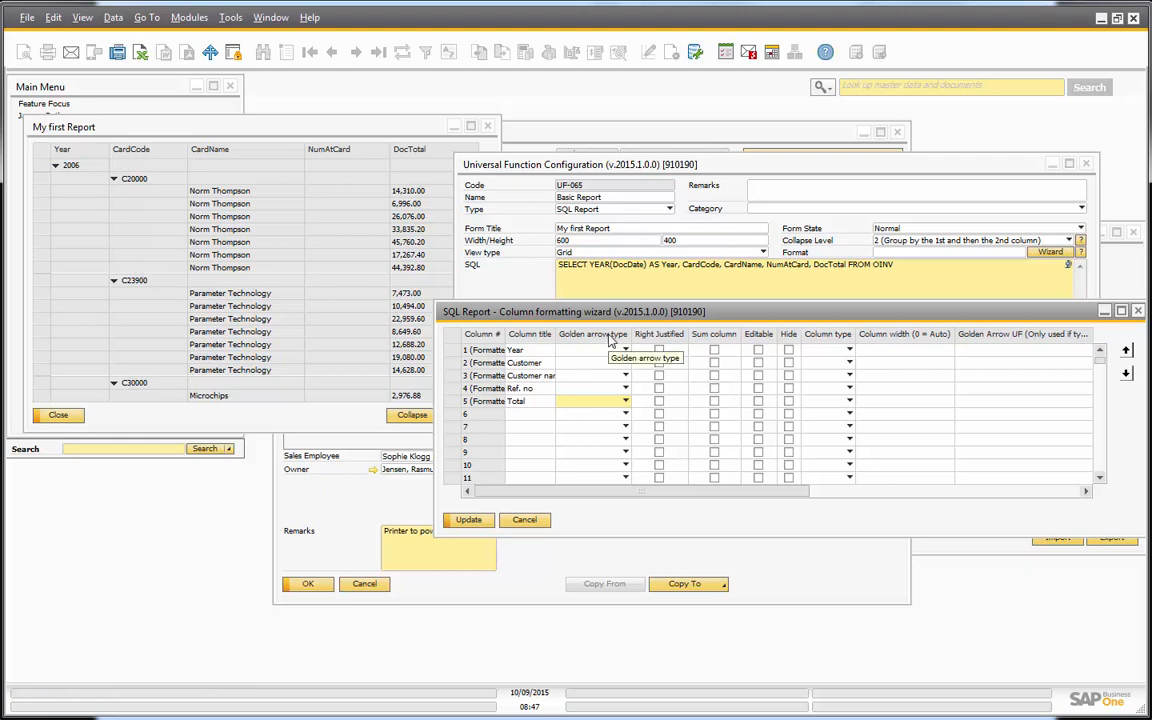
Browse the golden arrow types for the Customer column and set it to Business Partner
{"action": "left_click", "coordinate": [580, 362]}
{"action": "scroll", "coordinate": [600, 470], "scroll_direction": "down", "scroll_amount": 4}
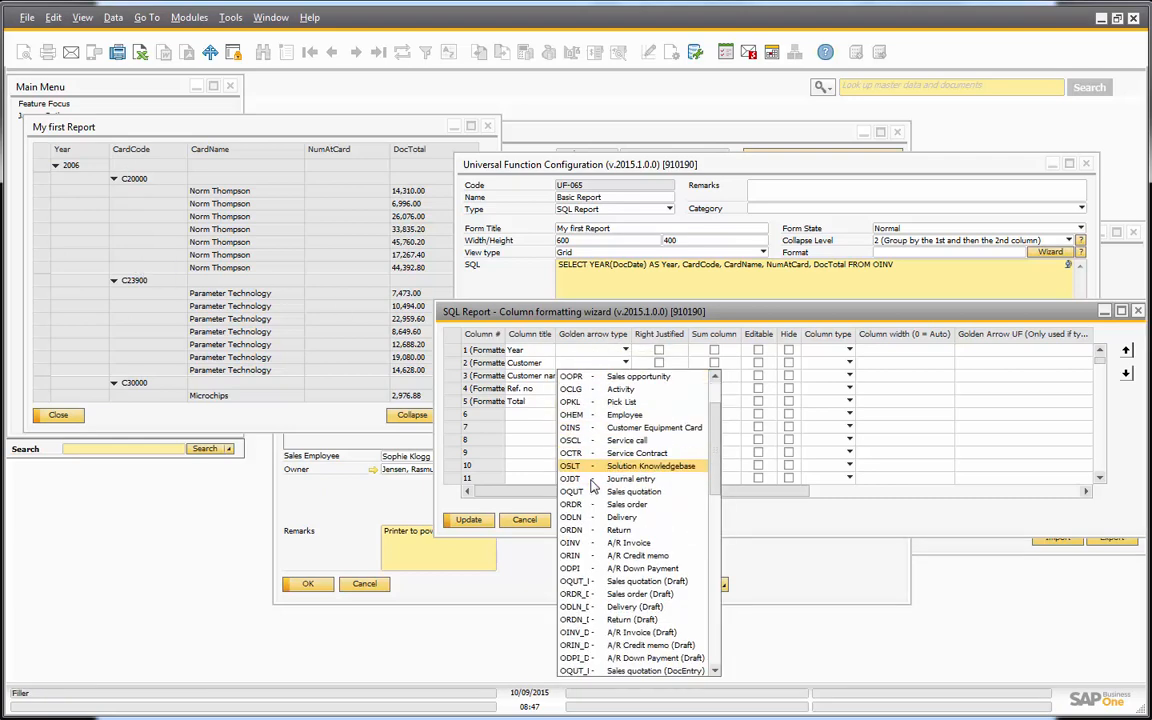
{"action": "scroll", "coordinate": [607, 470], "scroll_direction": "up", "scroll_amount": 4}
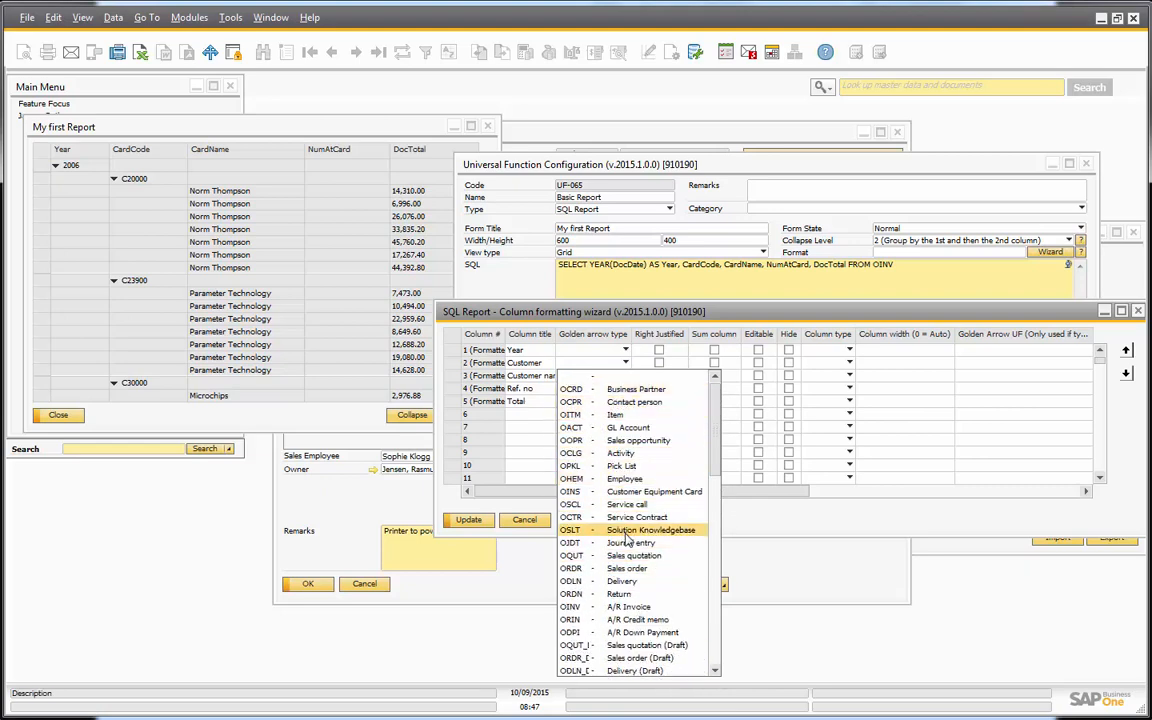
{"action": "scroll", "coordinate": [616, 480], "scroll_direction": "down", "scroll_amount": 2}
{"action": "scroll", "coordinate": [616, 484], "scroll_direction": "down", "scroll_amount": 8}
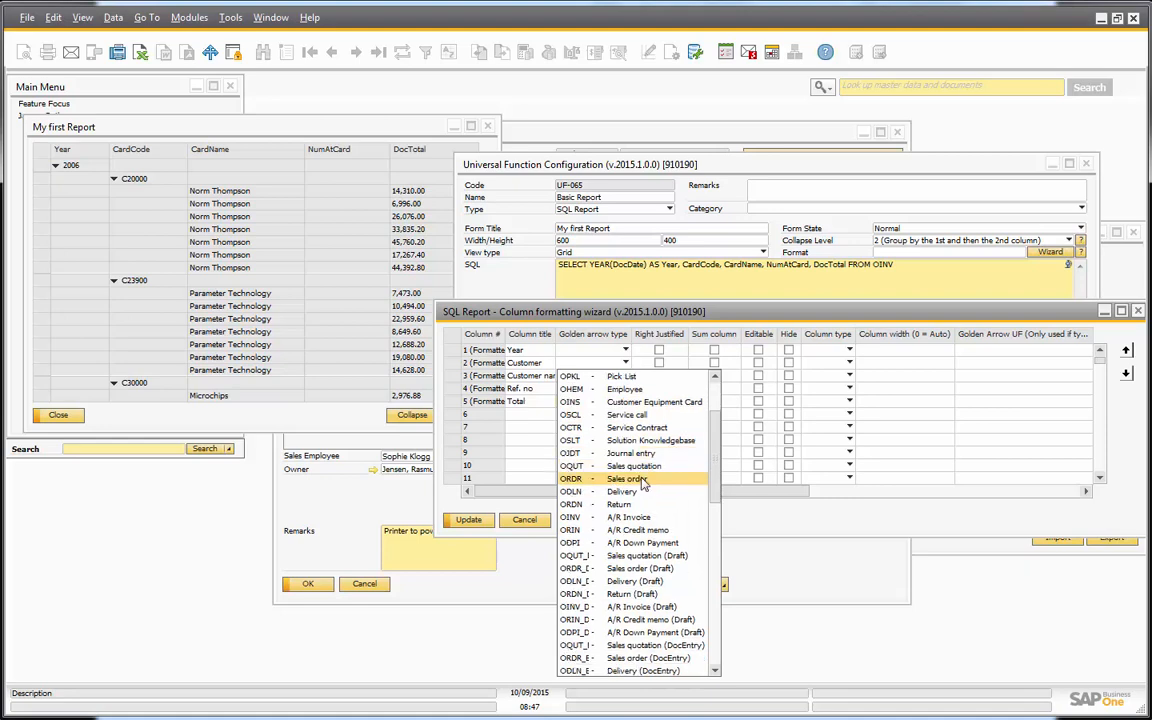
{"action": "scroll", "coordinate": [650, 535], "scroll_direction": "down", "scroll_amount": 6}
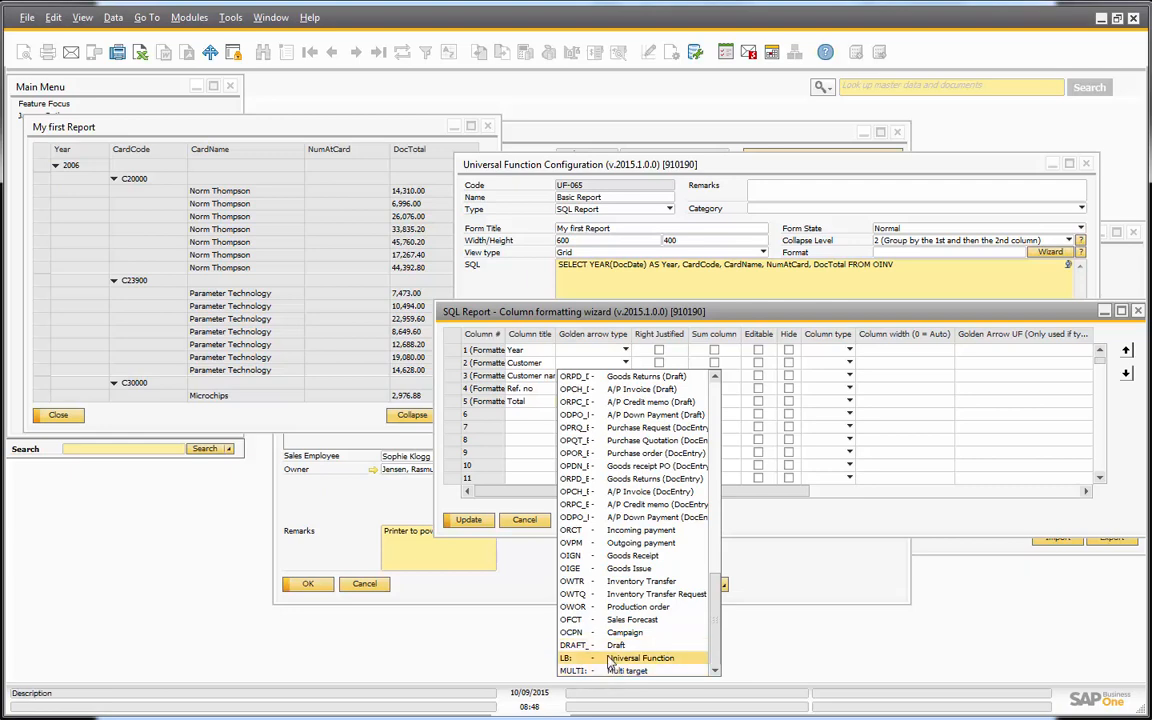
{"action": "scroll", "coordinate": [620, 600], "scroll_direction": "up", "scroll_amount": 8}
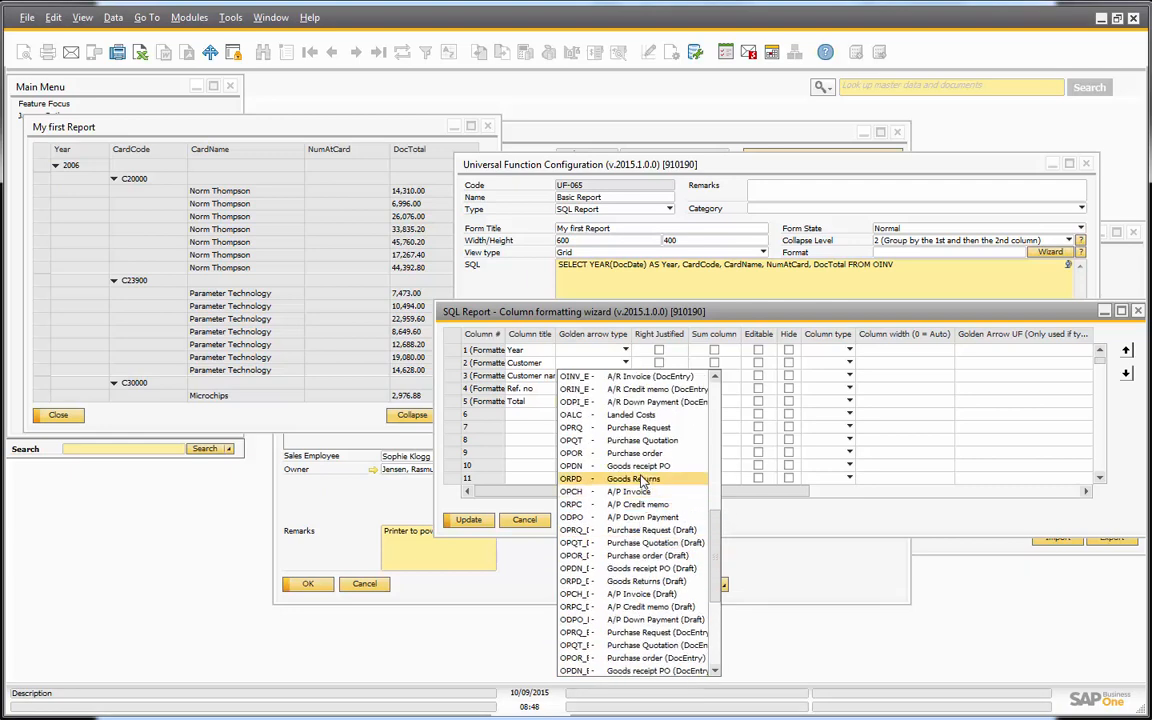
{"action": "scroll", "coordinate": [630, 470], "scroll_direction": "up", "scroll_amount": 8}
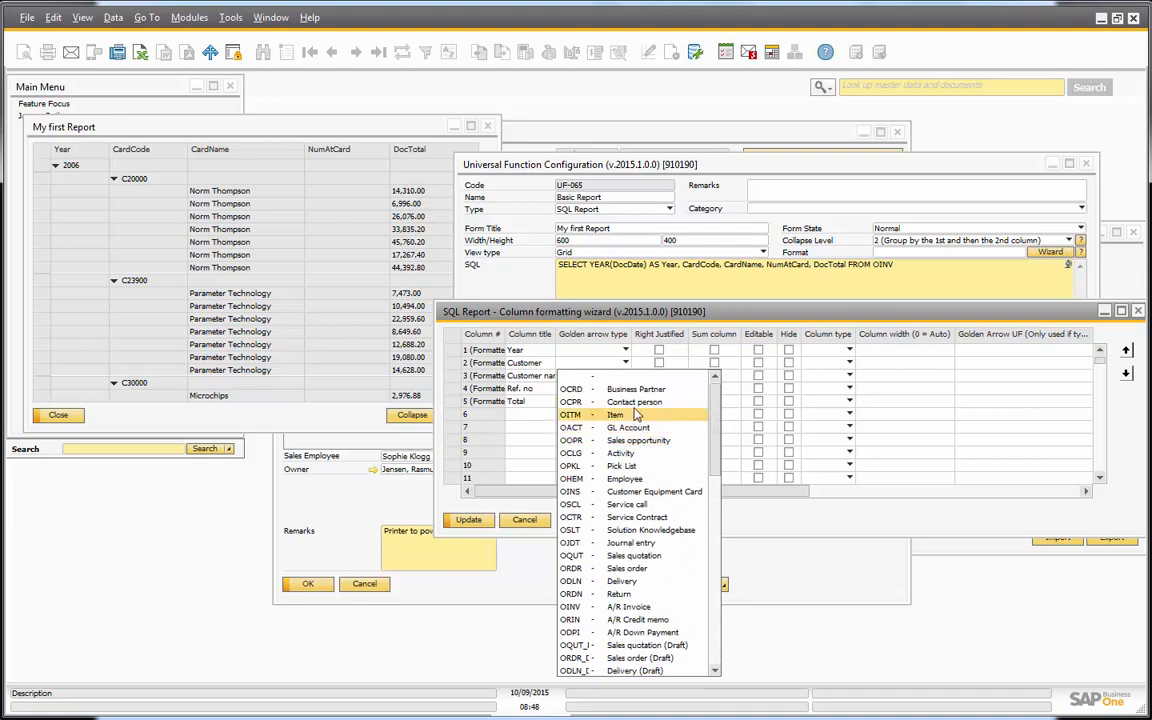
{"action": "left_click", "coordinate": [630, 389]}
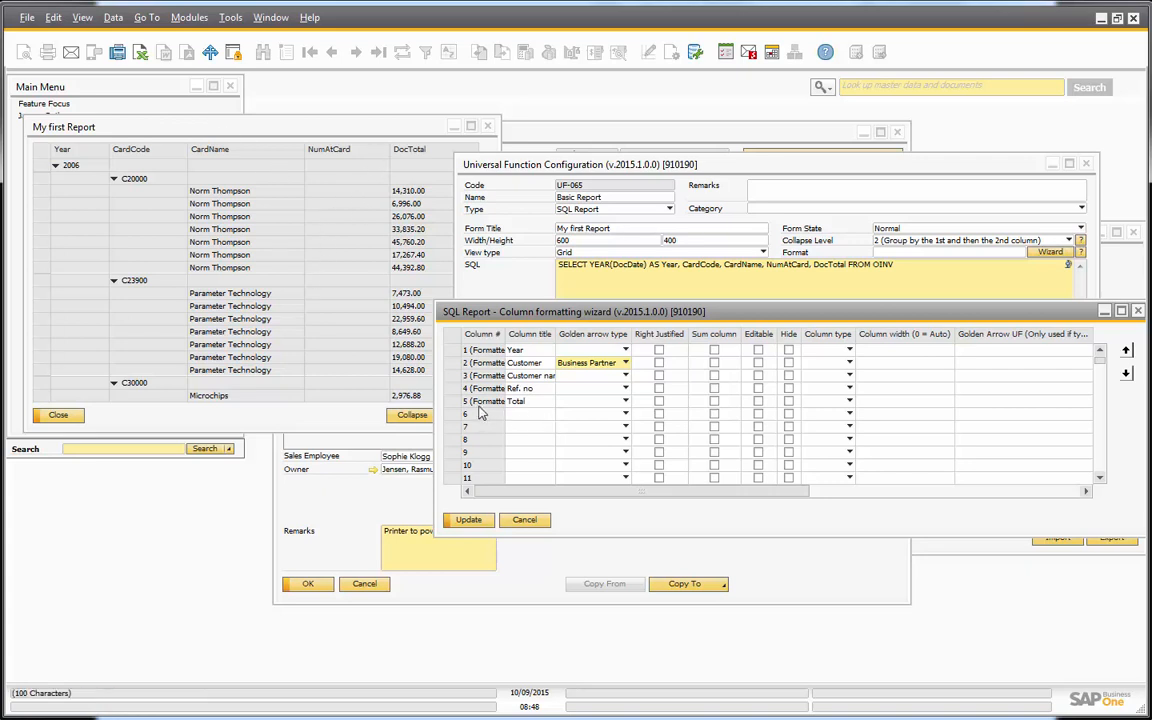
Make the Total column right justified and summed, and save the column formatting in the Basic Report configuration
{"action": "left_click", "coordinate": [659, 401]}
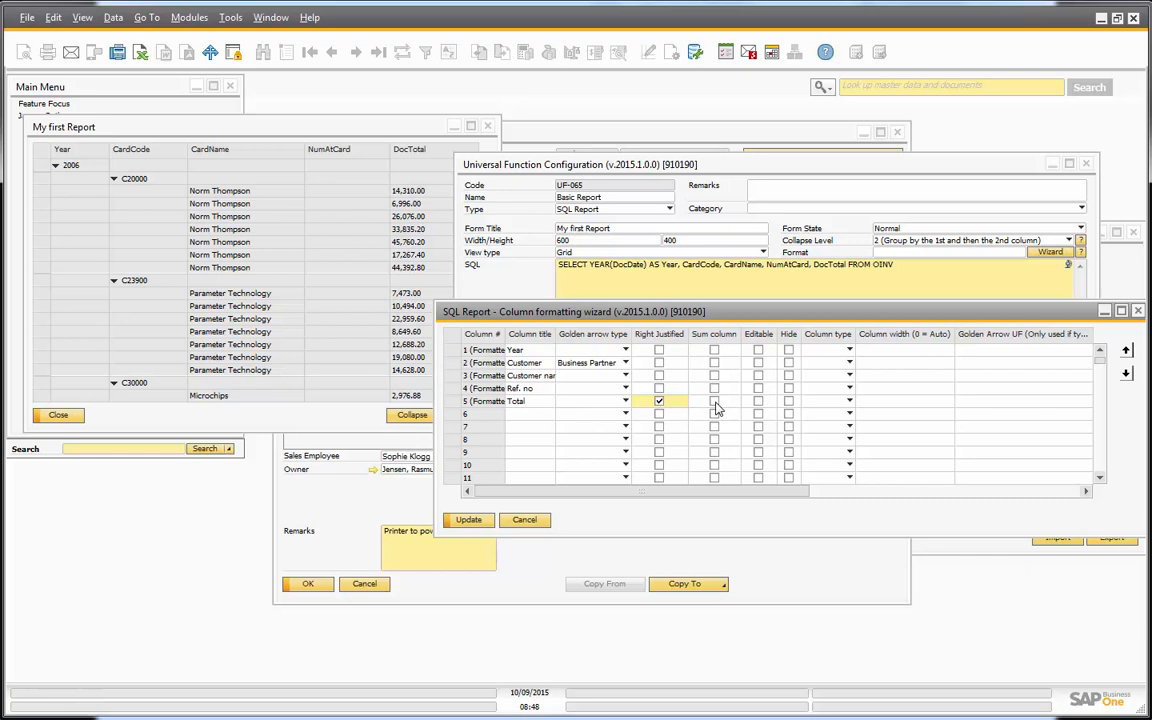
{"action": "left_click", "coordinate": [714, 402]}
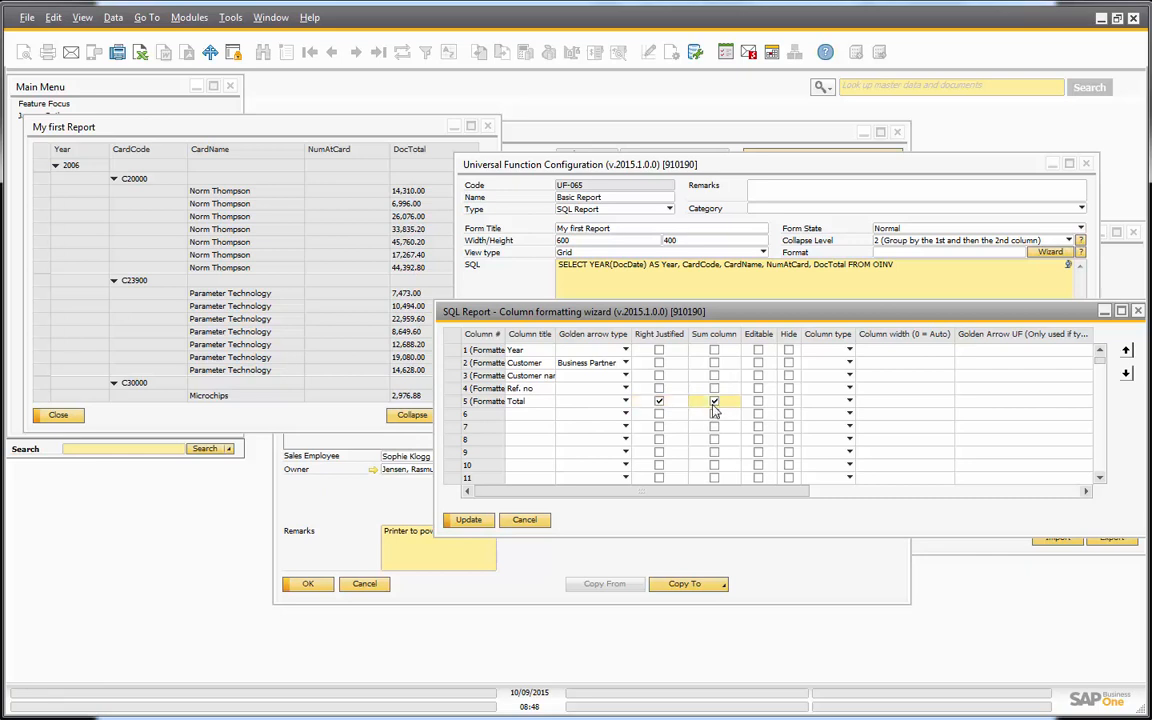
{"action": "left_click", "coordinate": [468, 520]}
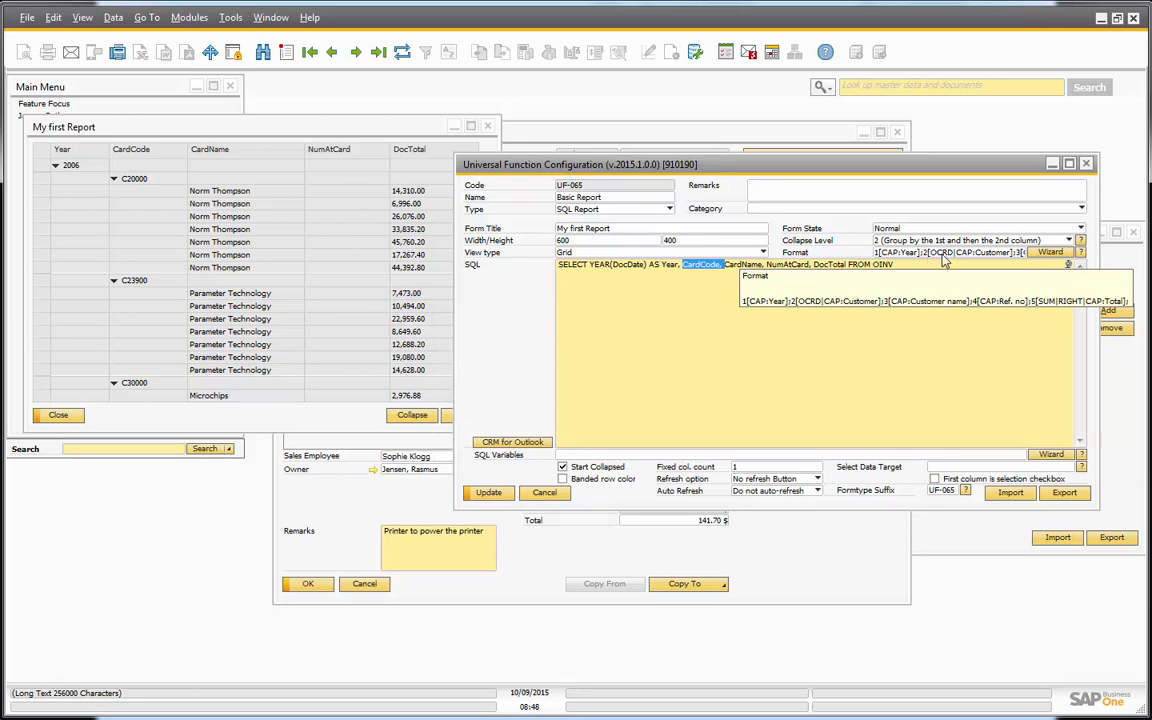
{"action": "left_click", "coordinate": [828, 264]}
{"action": "left_click", "coordinate": [489, 492]}
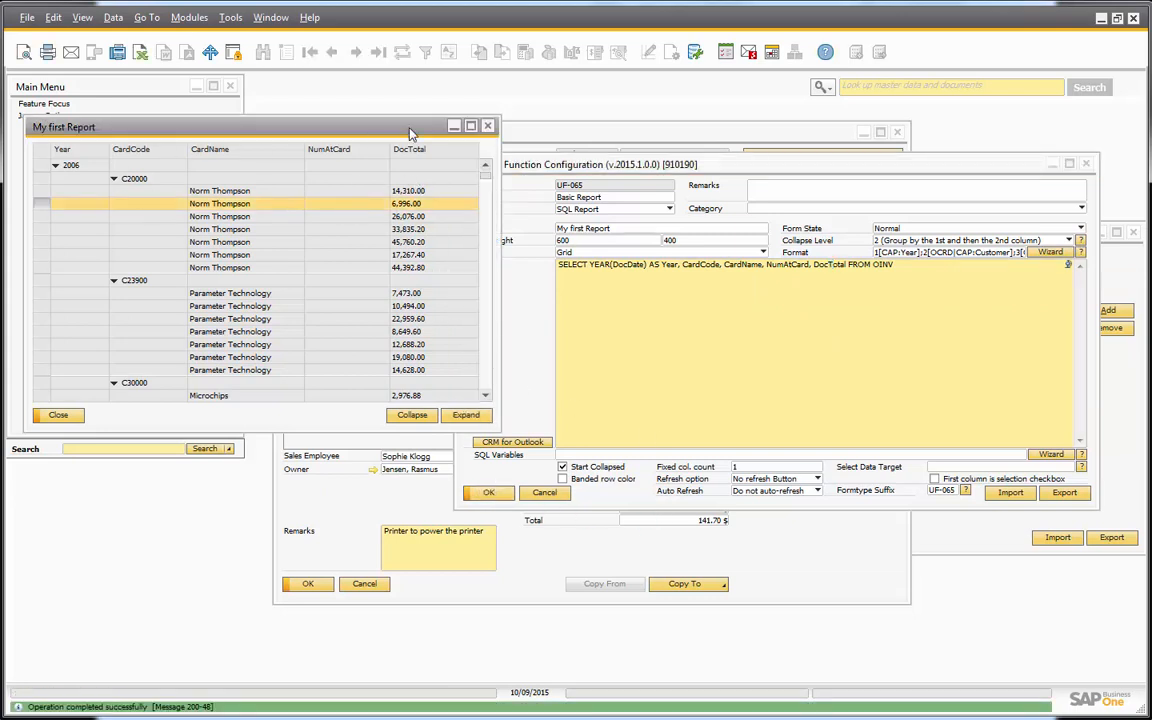
Rerun Basic Report, check the first 2006 customer's master data through its golden arrow and expand that customer's rows
{"action": "left_click", "coordinate": [487, 126]}
{"action": "left_click", "coordinate": [512, 131]}
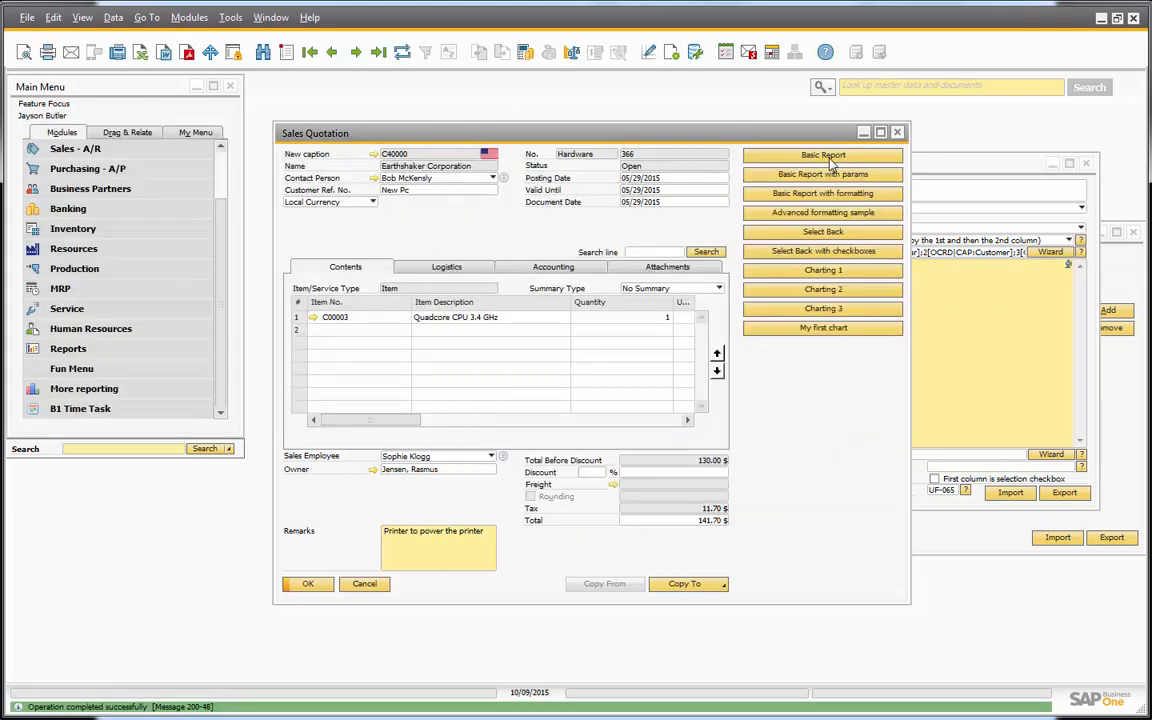
{"action": "left_click", "coordinate": [829, 158]}
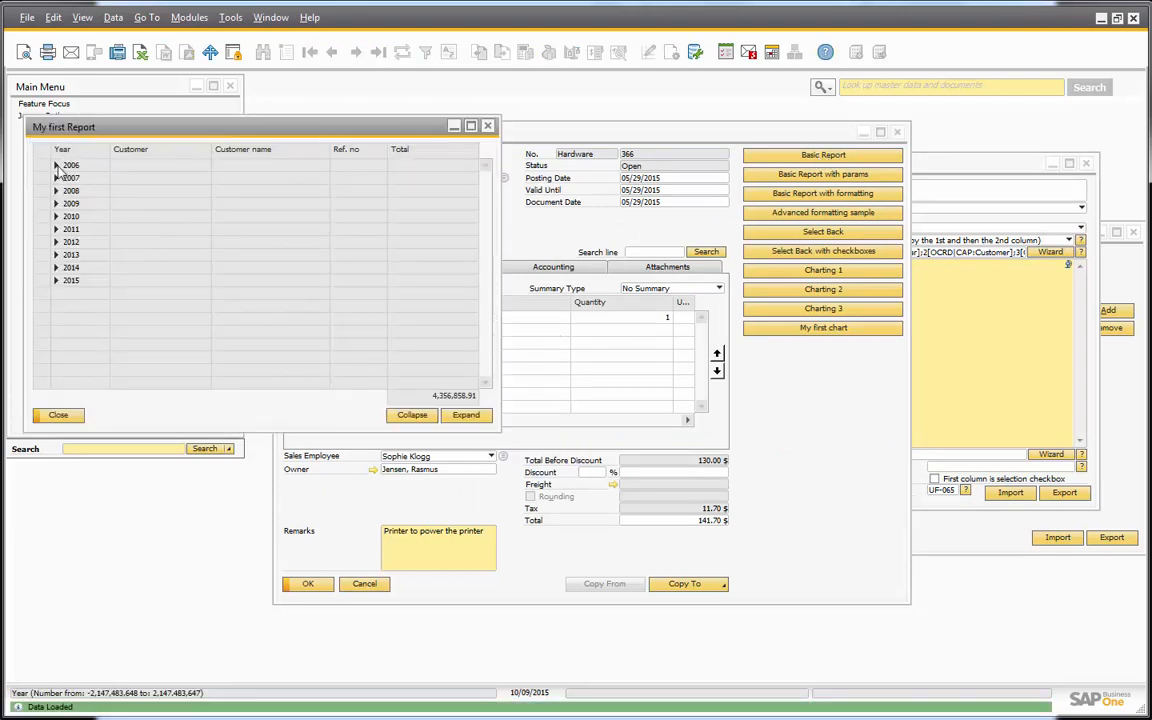
{"action": "left_click", "coordinate": [56, 165]}
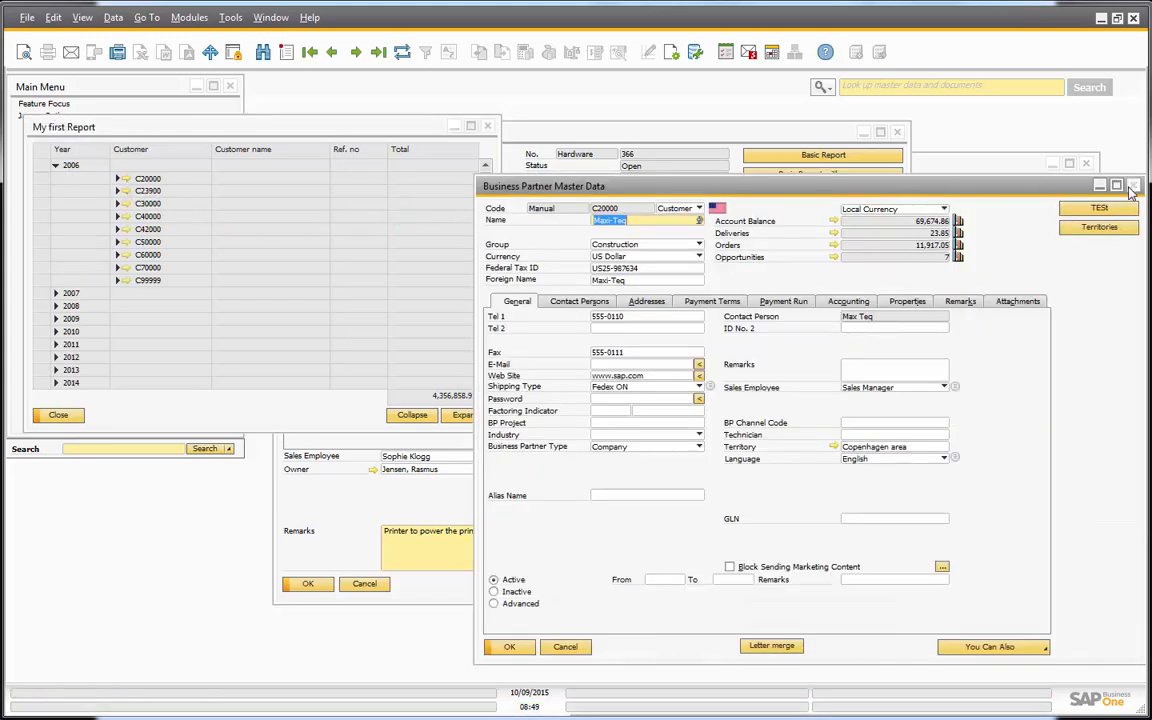
{"action": "left_click", "coordinate": [1133, 186]}
{"action": "left_click", "coordinate": [117, 178]}
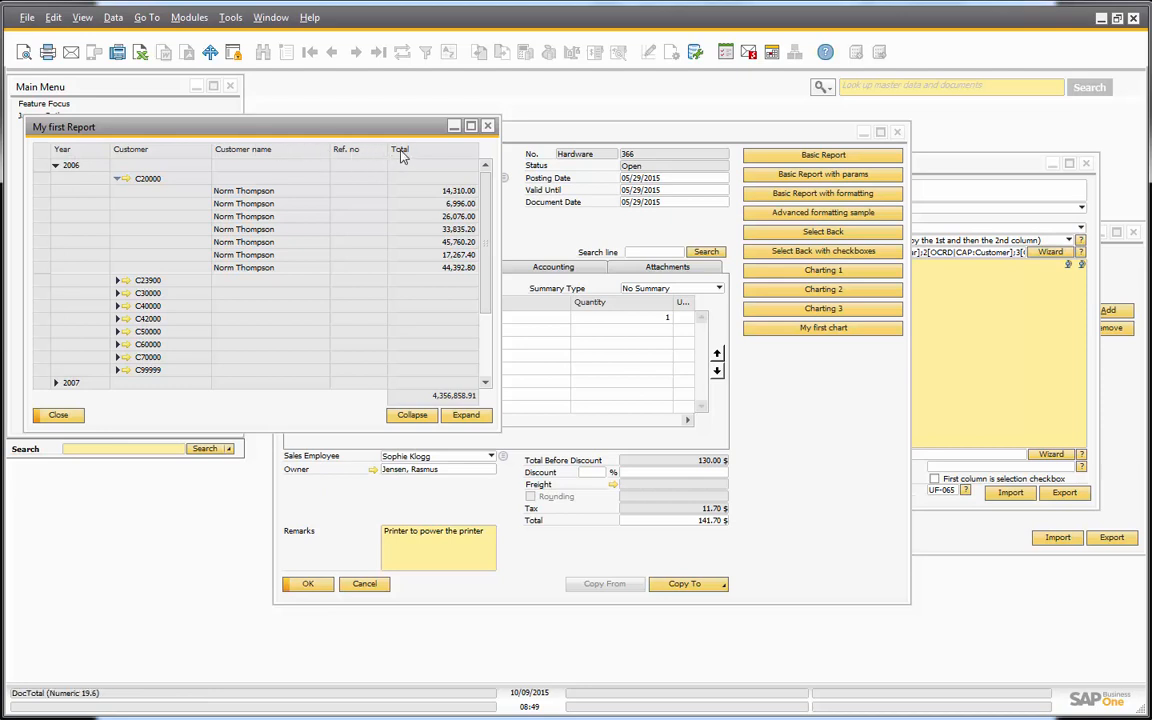
Turn off Start Collapsed for Basic Report, update the configuration and close the old report to return to the sales quotation
{"action": "left_click", "coordinate": [955, 363]}
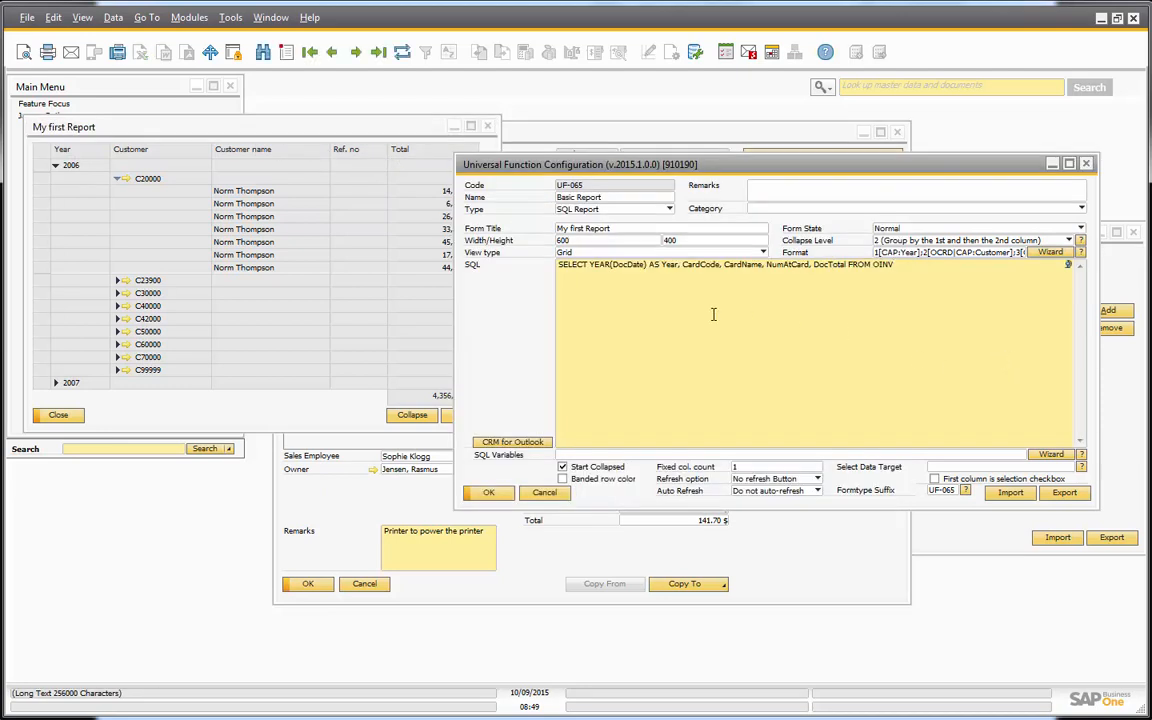
{"action": "left_click_drag", "start_coordinate": [937, 265], "coordinate": [505, 263]}
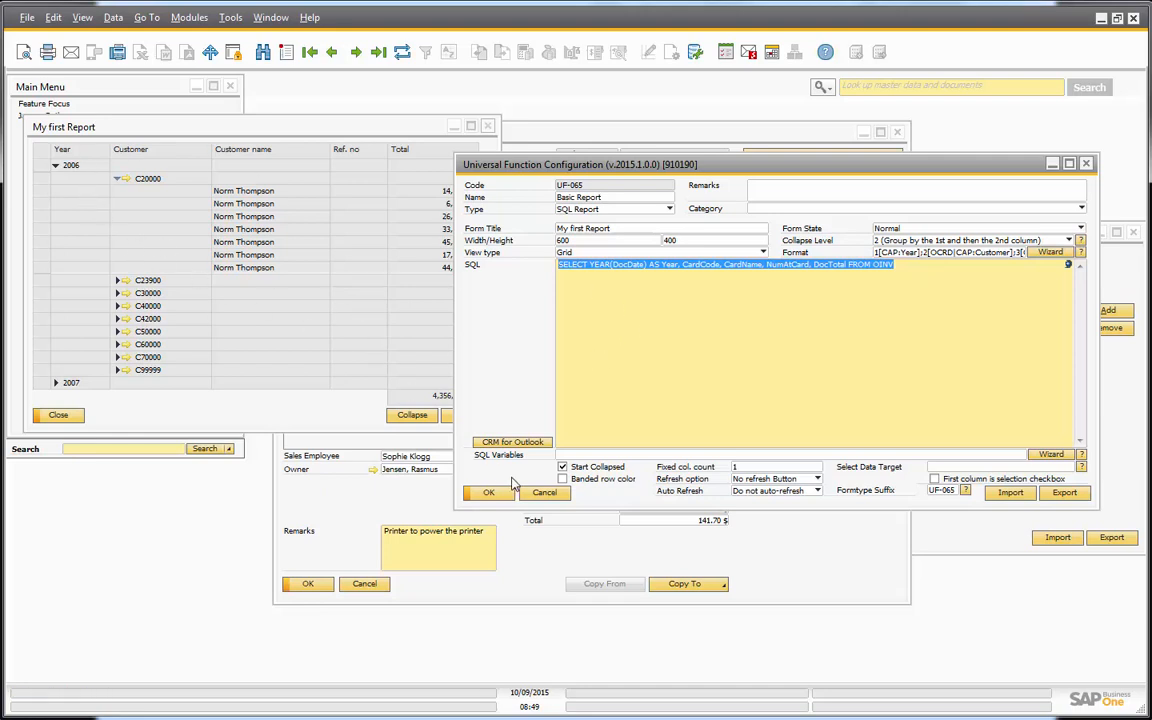
{"action": "left_click", "coordinate": [562, 467]}
{"action": "left_click", "coordinate": [488, 493]}
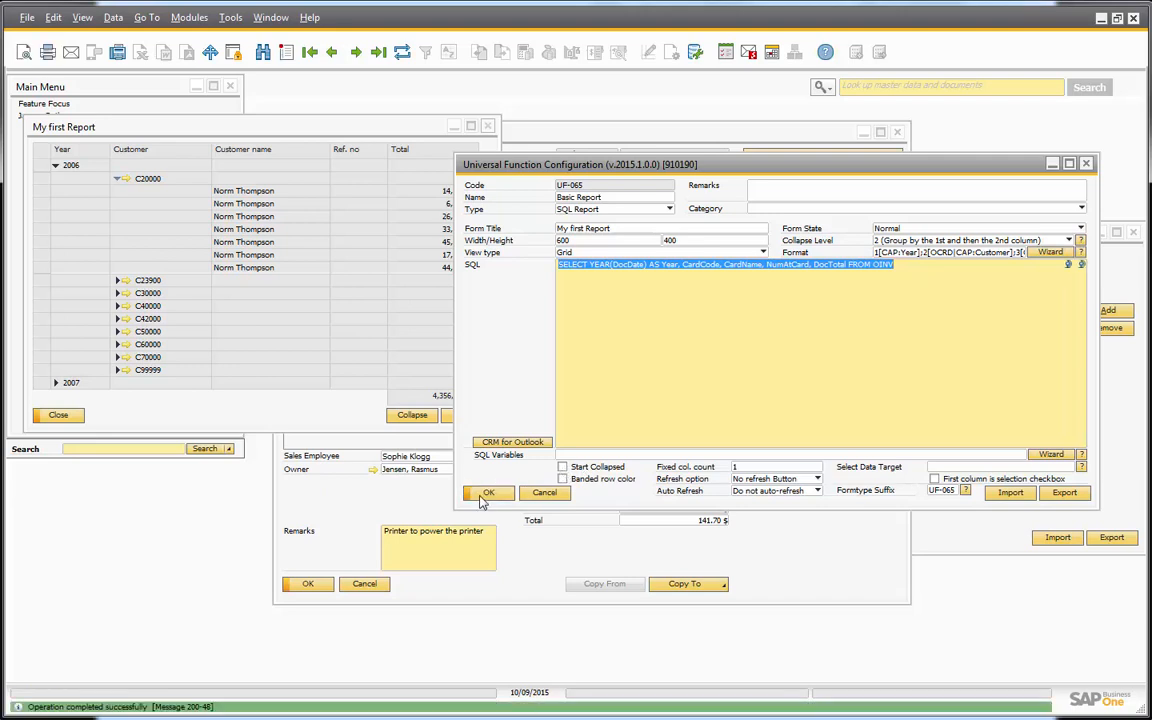
{"action": "left_click", "coordinate": [60, 418]}
{"action": "left_click", "coordinate": [666, 127]}
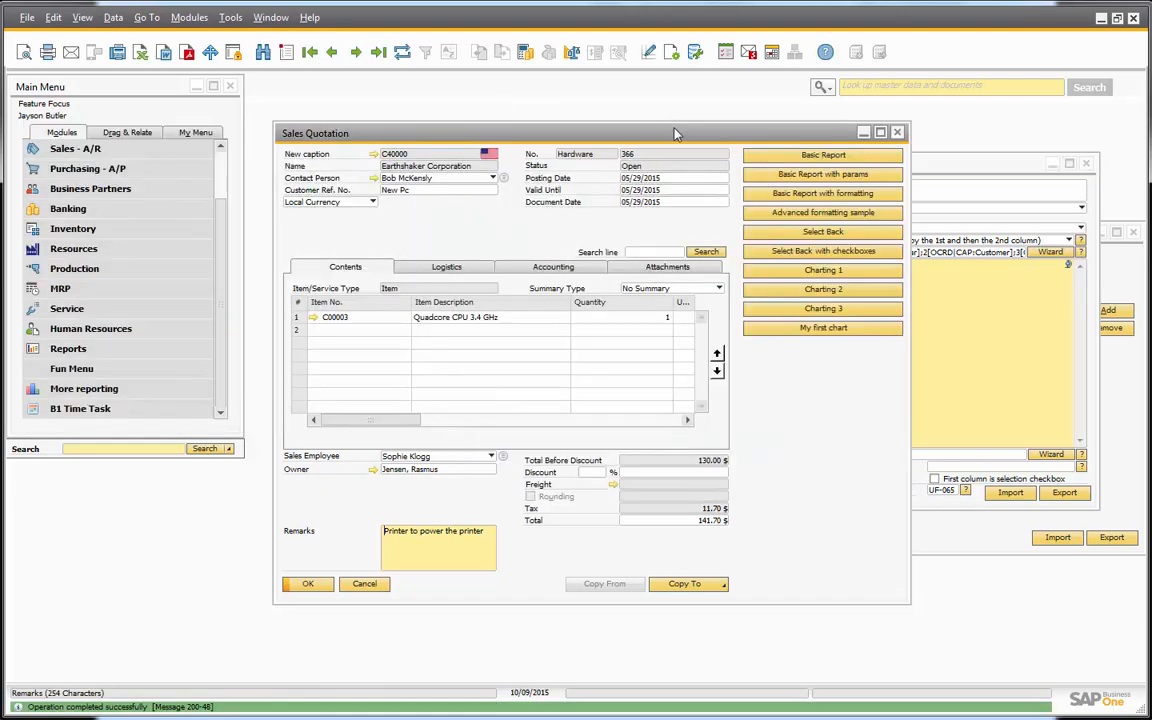
Run Basic Report to check its layout without Start Collapsed, close it and bring its configuration window forward
{"action": "left_click", "coordinate": [802, 154]}
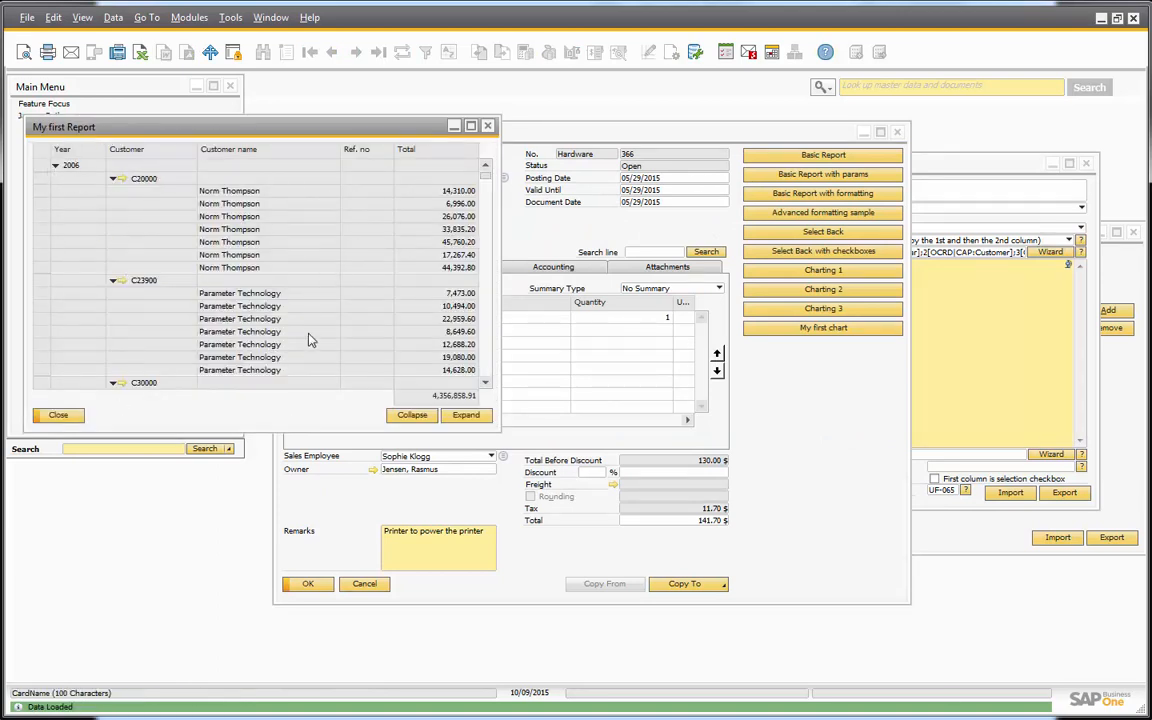
{"action": "left_click", "coordinate": [487, 126]}
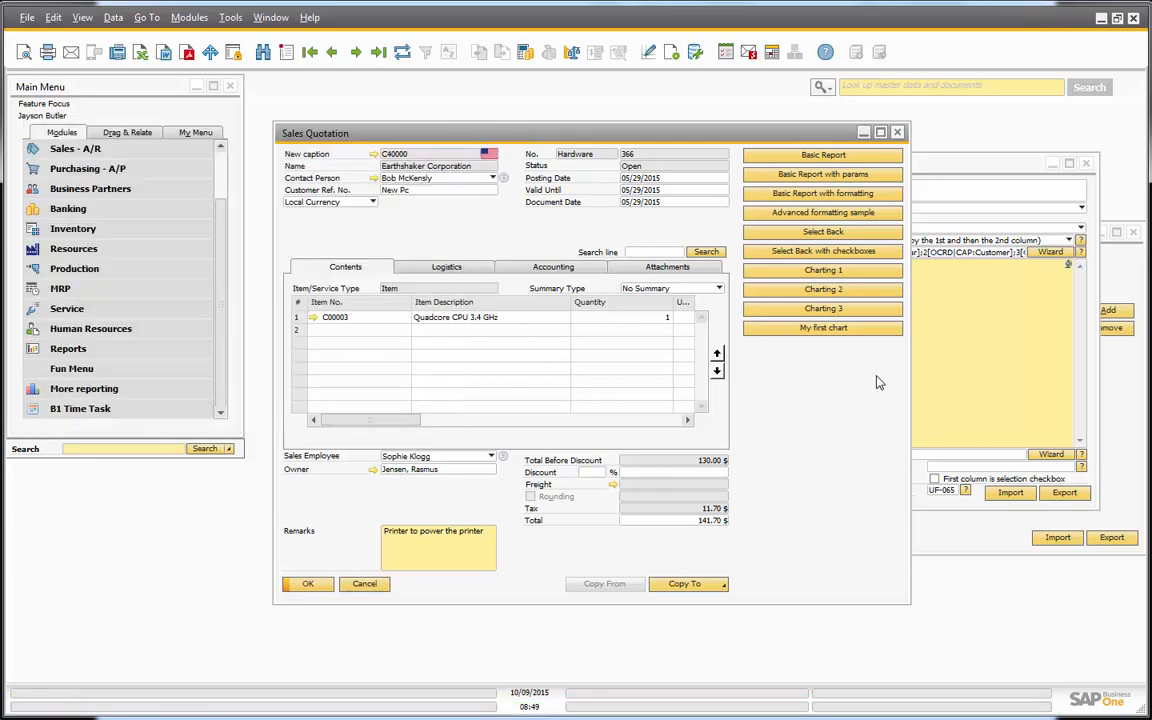
{"action": "left_click", "coordinate": [963, 365]}
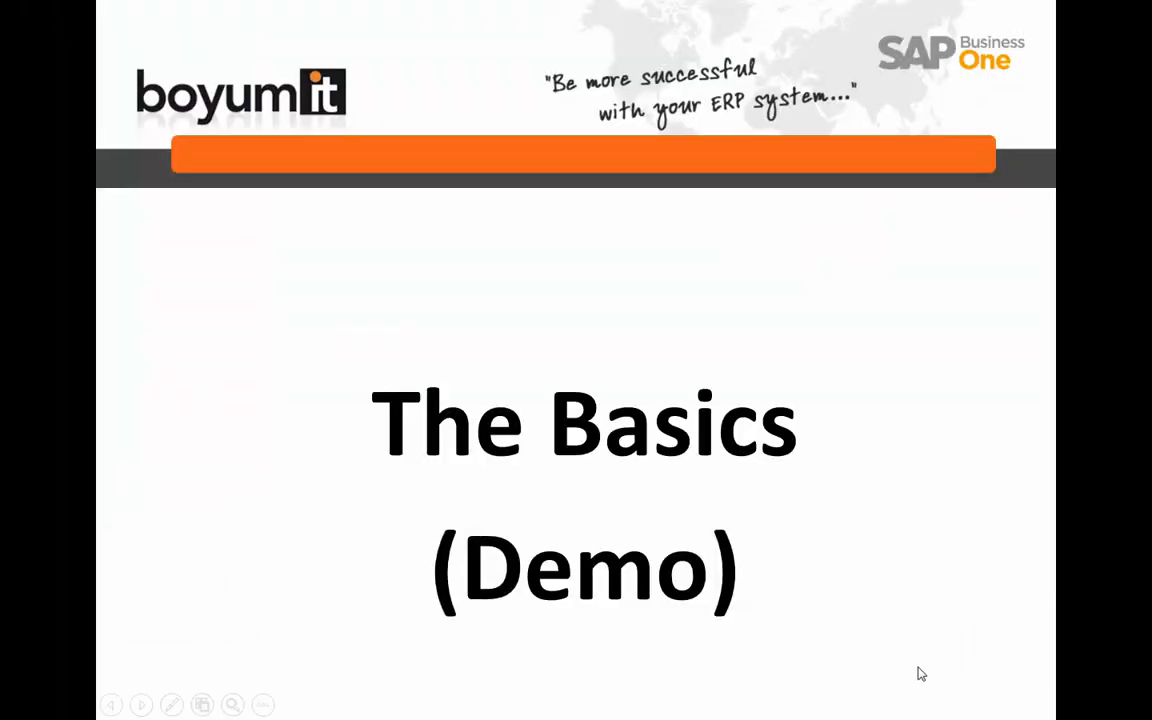
Advance the presentation to the Dynamic syntax and parameters slide, return to SAP Business One and examine the Basic Report SQL alongside the quotation
{"action": "key", "text": "Right"}
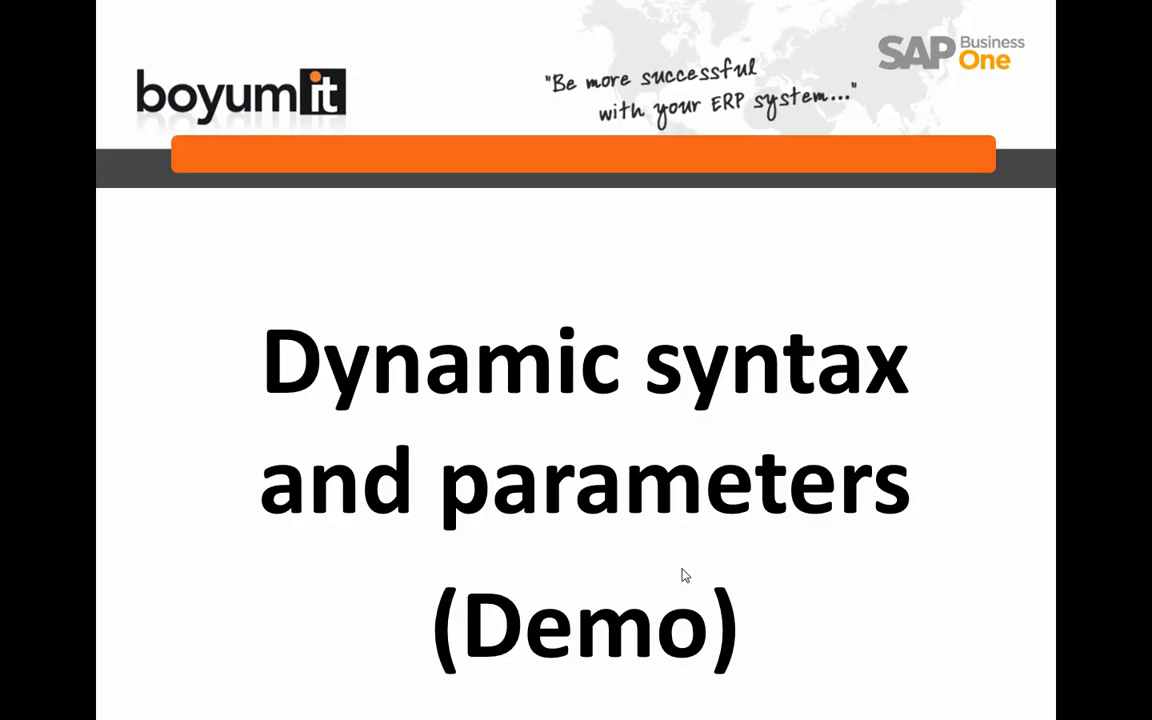
{"action": "key", "text": "alt+Tab"}
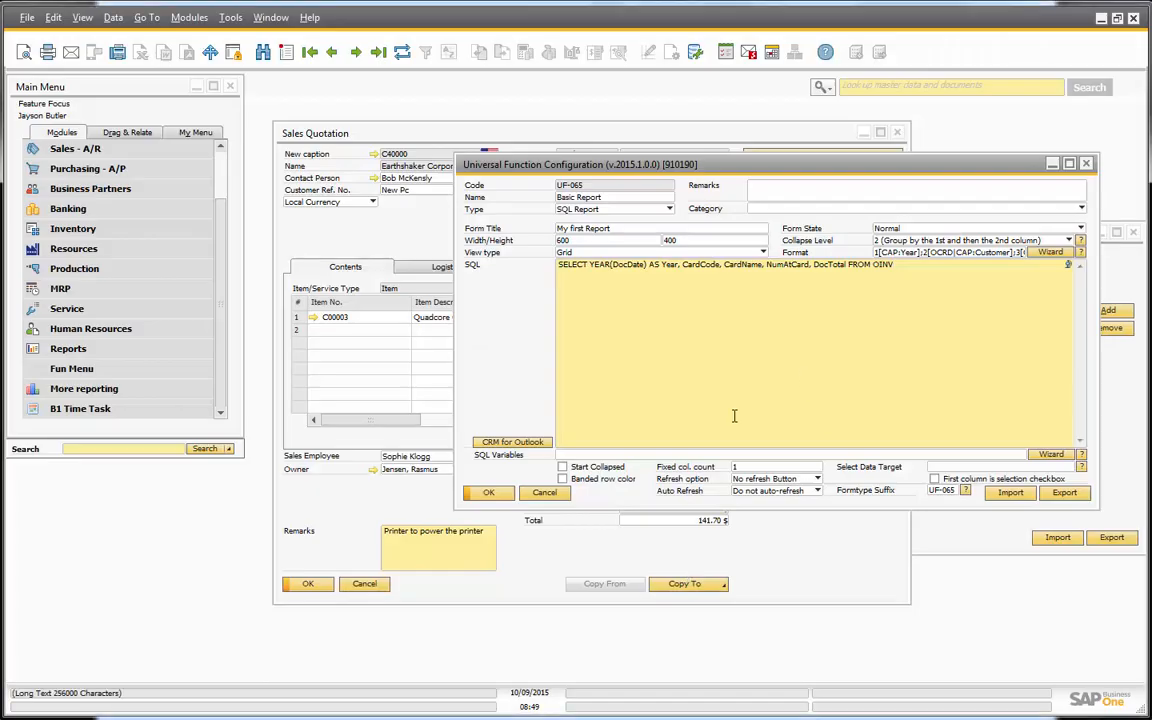
{"action": "key", "text": "ctrl+a"}
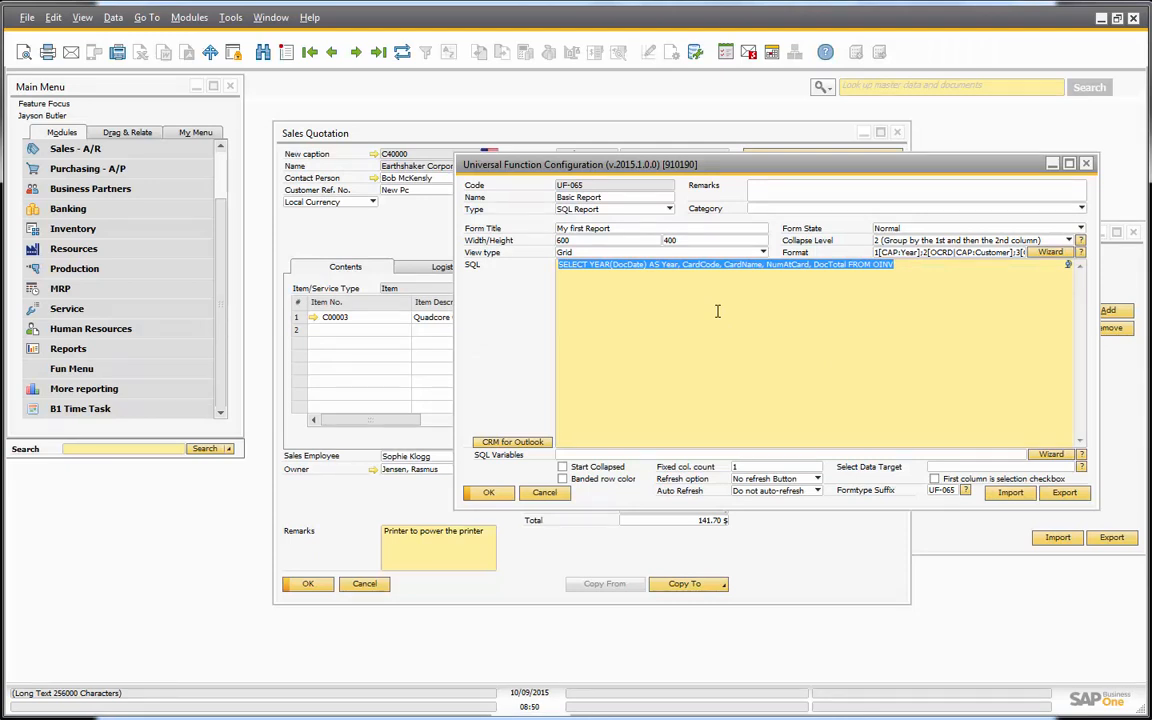
{"action": "left_click", "coordinate": [336, 240]}
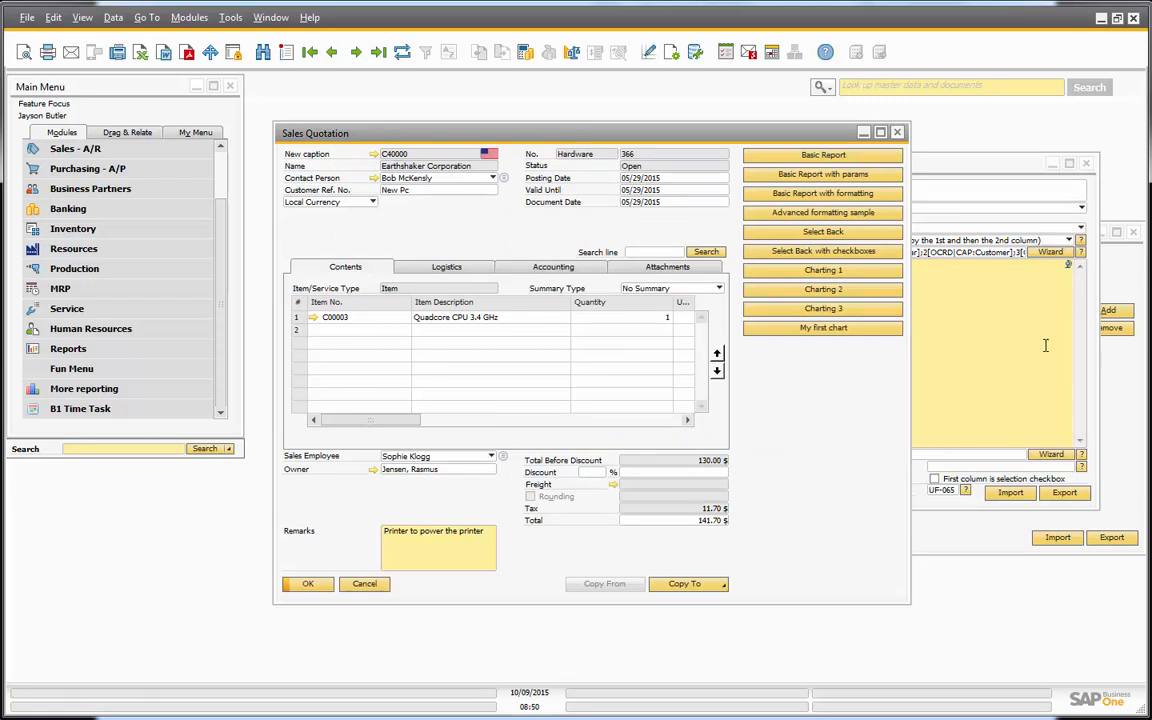
{"action": "left_click", "coordinate": [1012, 337]}
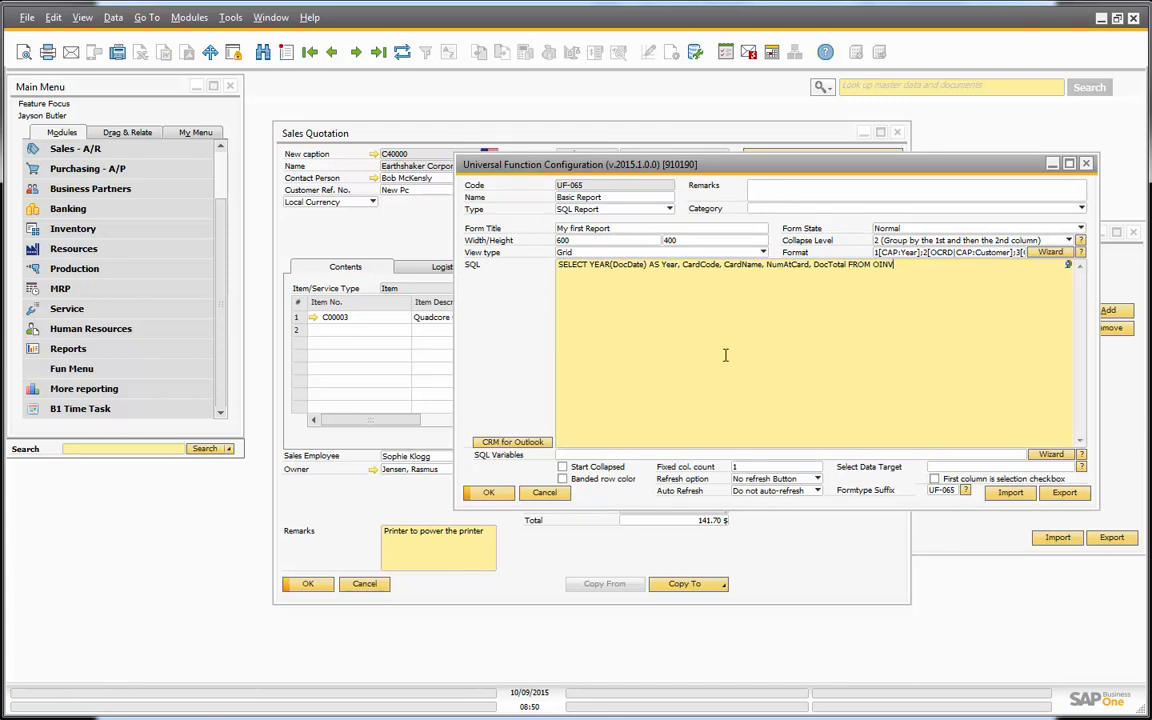
Write the syntax examples $[$item.col.type] and [%0] in the Basic Report's Remarks and close the configuration
{"action": "left_click", "coordinate": [706, 185]}
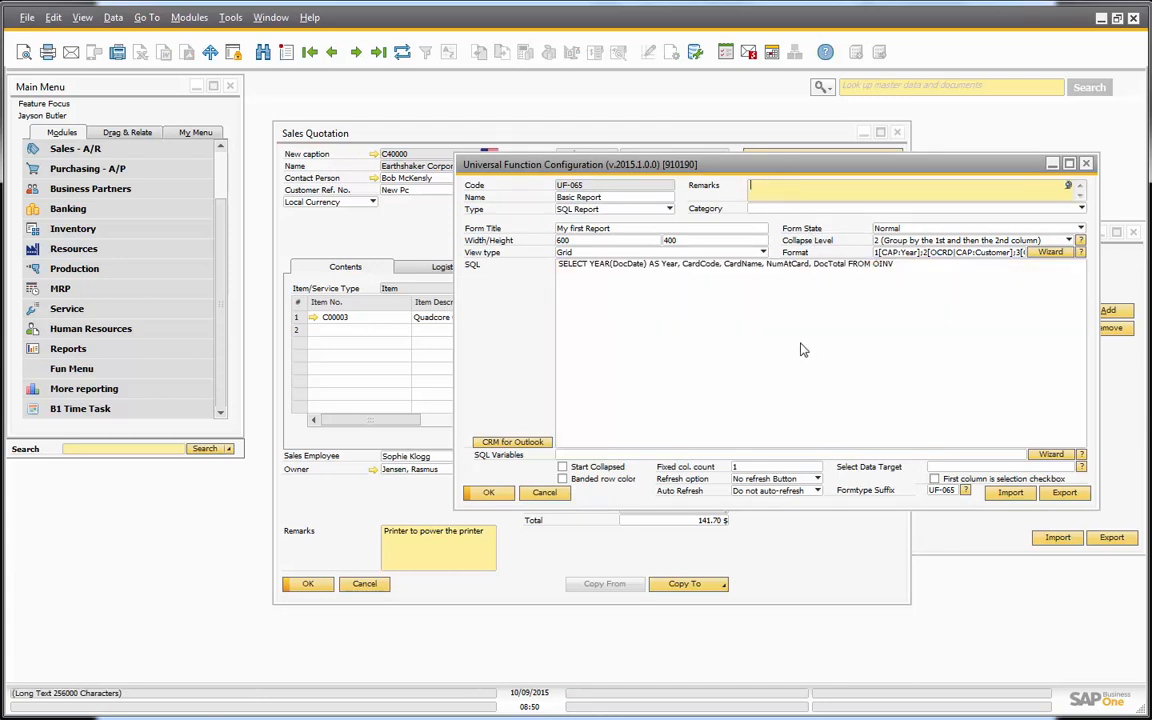
{"action": "type", "text": "$[$item.col."}
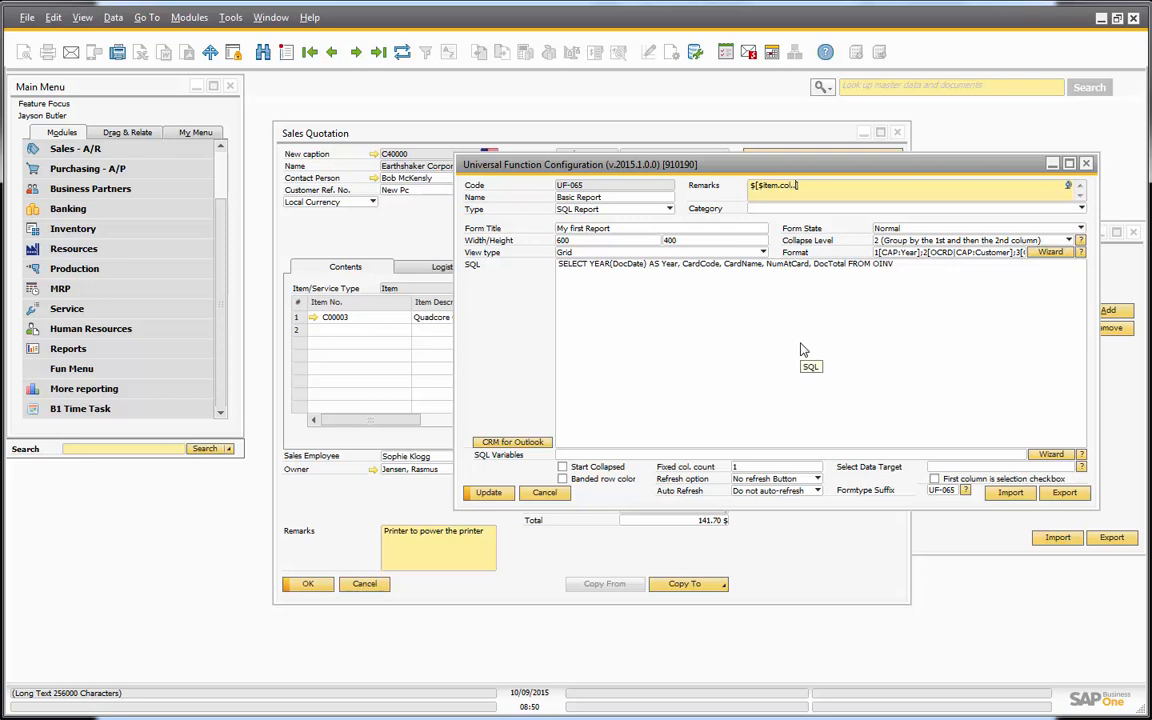
{"action": "type", "text": "type]"}
{"action": "type", "text": "[]"}
{"action": "type", "text": "%0"}
{"action": "left_click", "coordinate": [488, 492]}
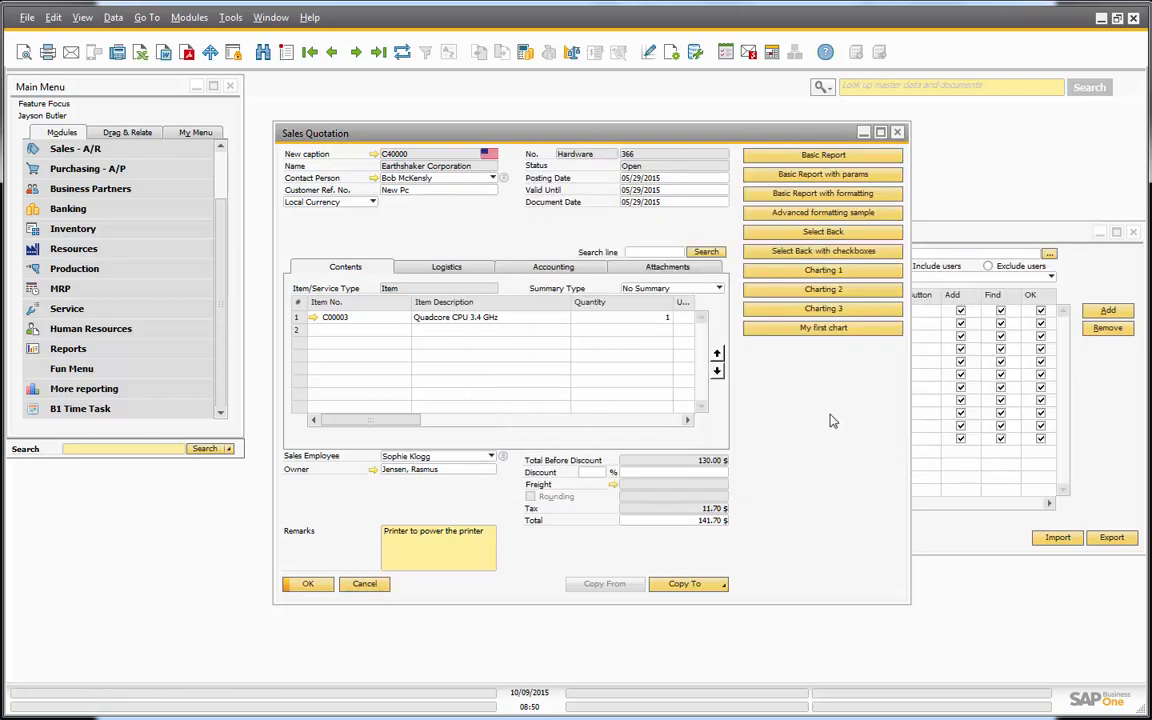
Run Basic Report with params, choosing the sales employee assigned to the quotation as the survey variable
{"action": "left_click", "coordinate": [823, 177]}
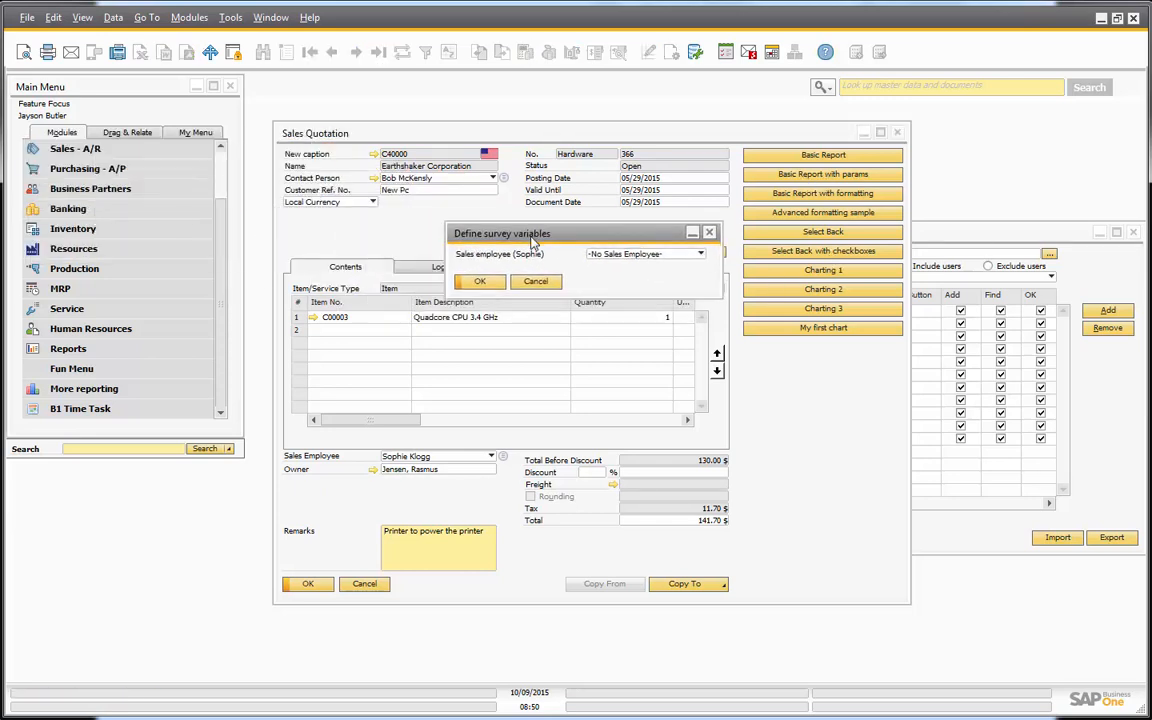
{"action": "left_click", "coordinate": [624, 255]}
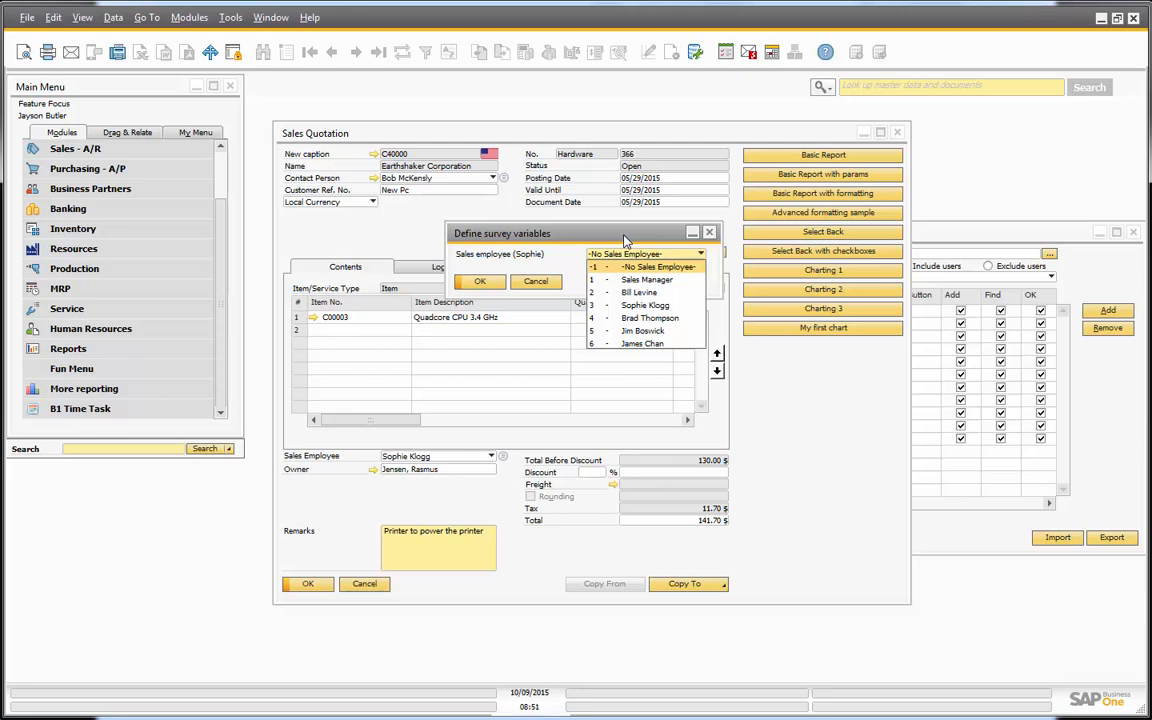
{"action": "left_click", "coordinate": [645, 305]}
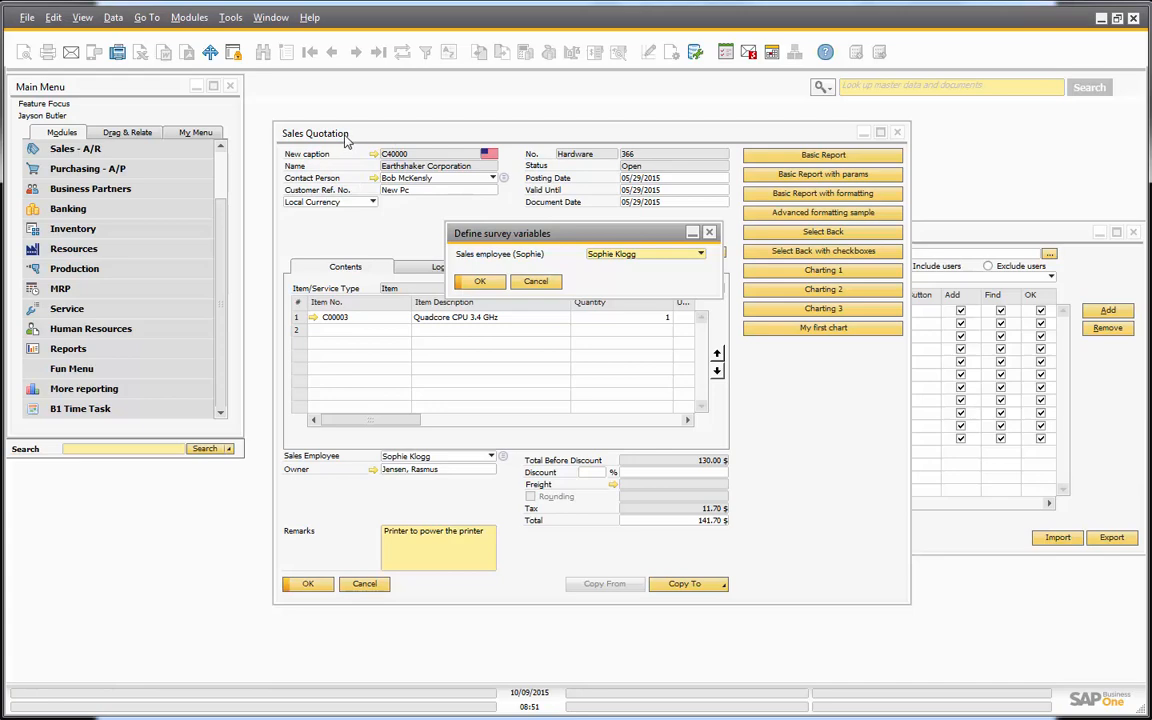
{"action": "left_click", "coordinate": [493, 285]}
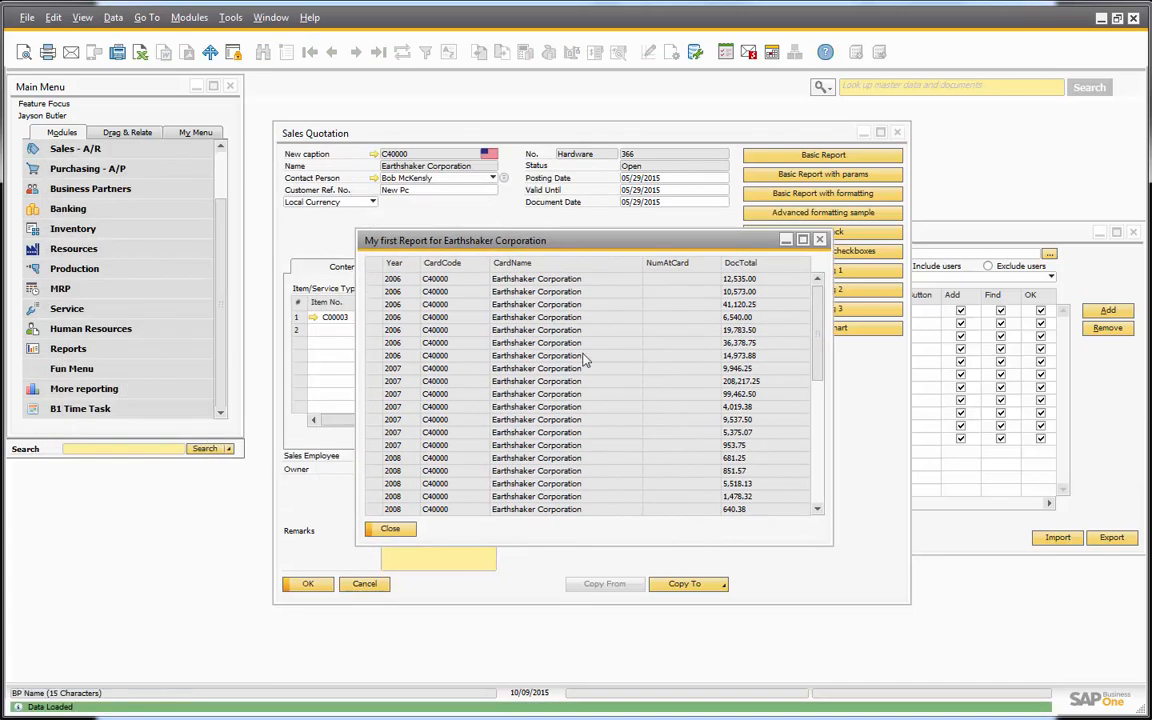
Review the Earthshaker Corporation report down to its 2015 row, compare it with the quotation's sales employee and close it
{"action": "scroll", "coordinate": [800, 391], "scroll_direction": "down", "scroll_amount": 4}
{"action": "scroll", "coordinate": [800, 391], "scroll_direction": "down", "scroll_amount": 5}
{"action": "left_click", "coordinate": [779, 505]}
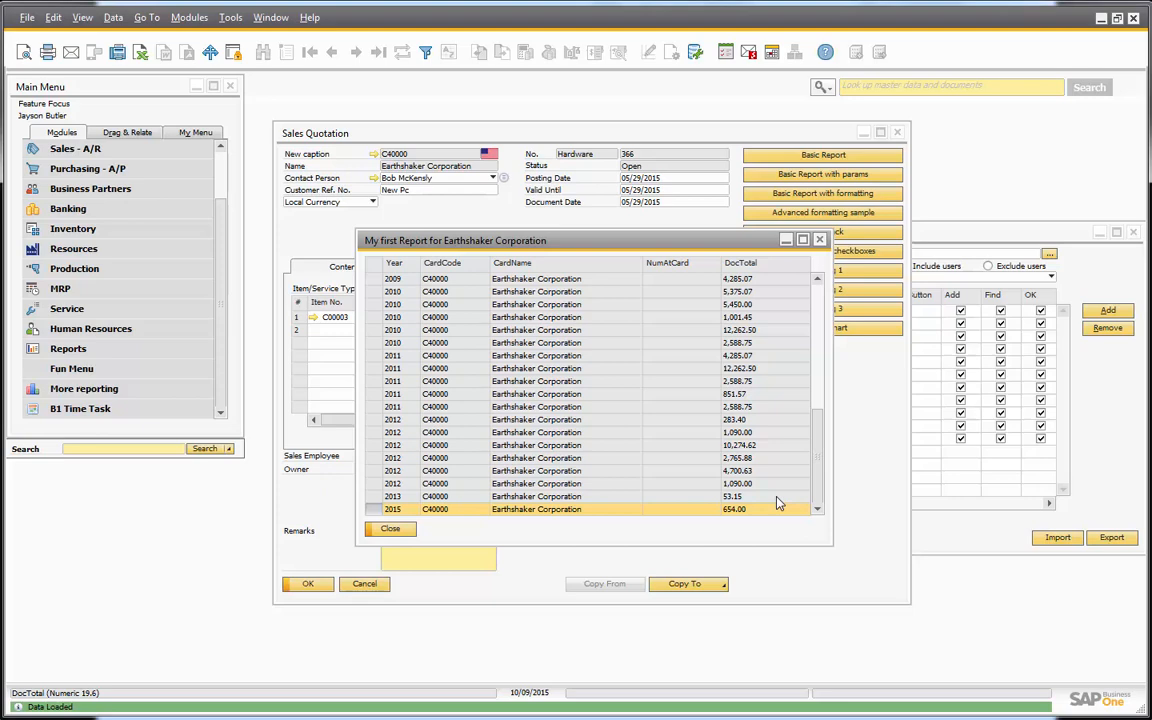
{"action": "left_click_drag", "start_coordinate": [521, 245], "coordinate": [702, 245]}
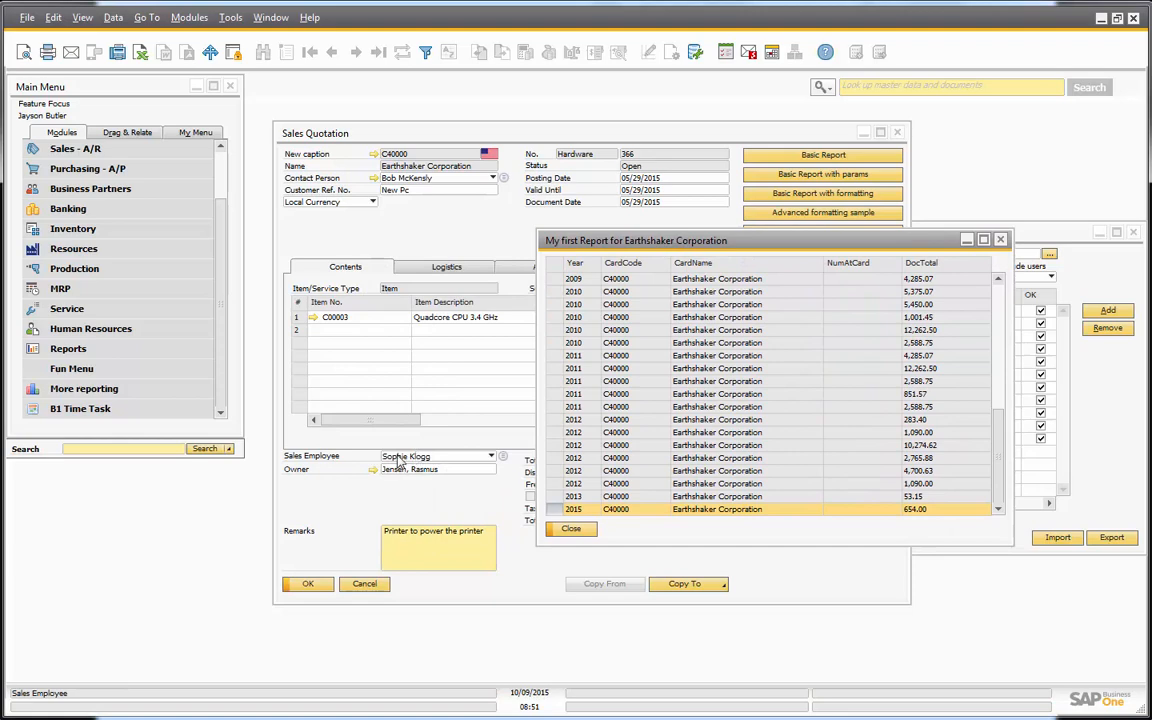
{"action": "left_click", "coordinate": [570, 530]}
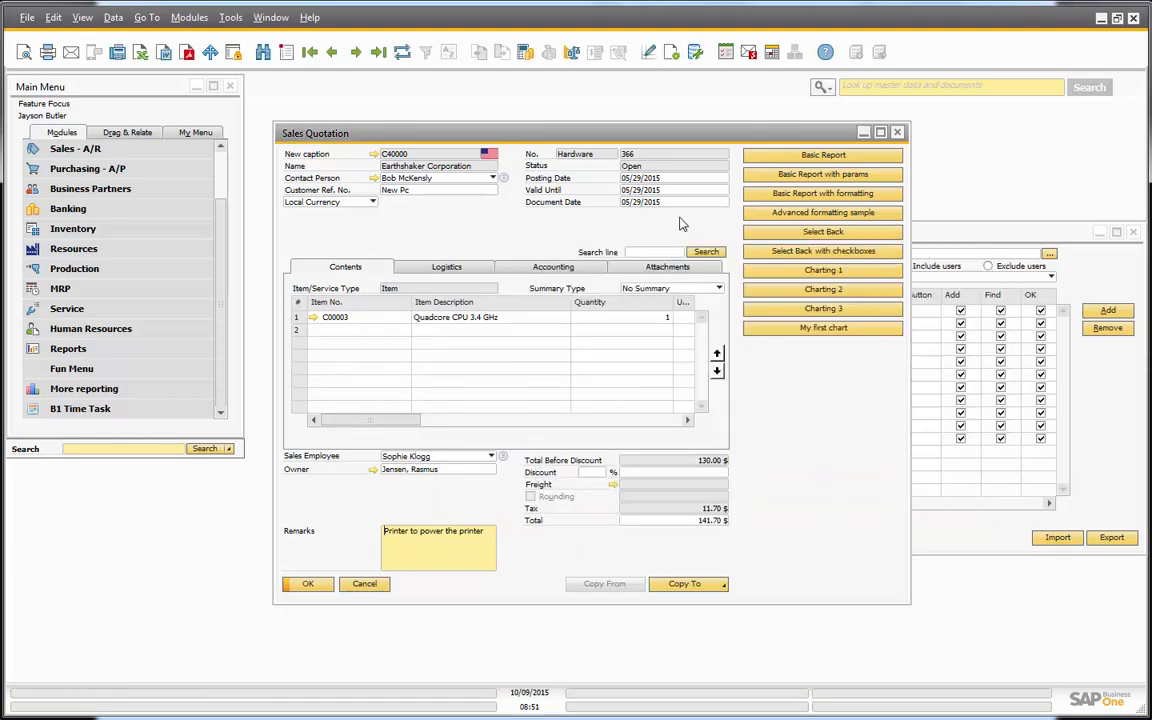
Rerun Basic Report with params for the quotation's sales employee and place the resulting report over the quotation
{"action": "left_click", "coordinate": [760, 174]}
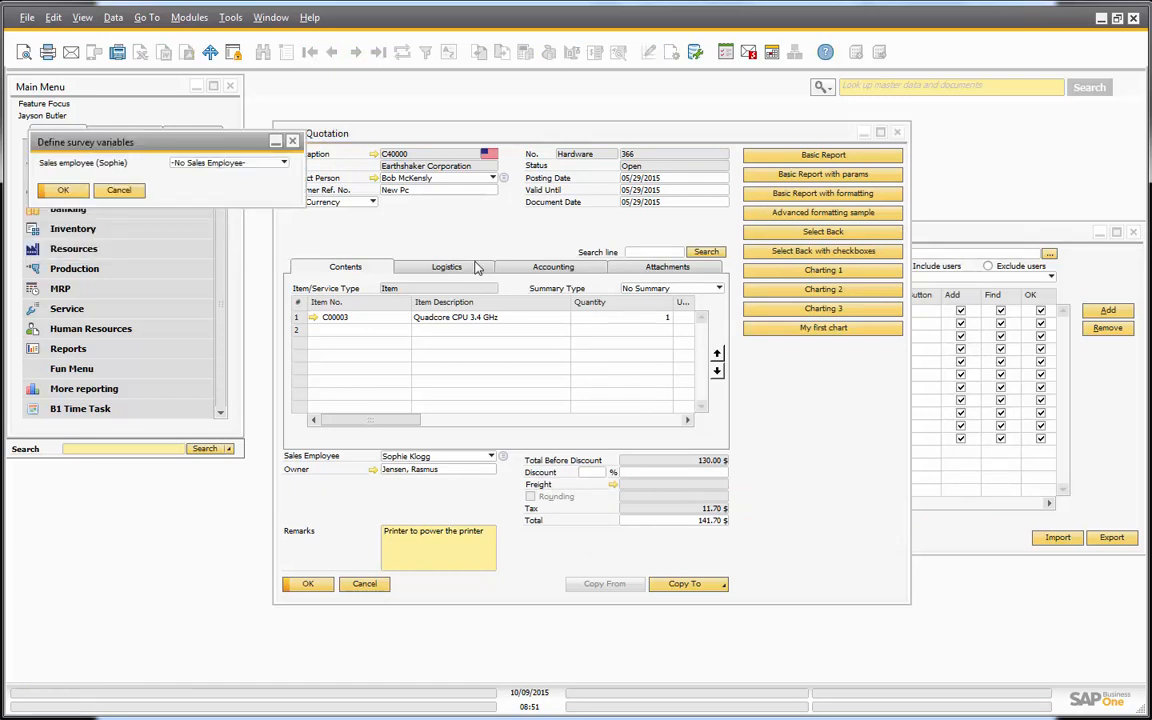
{"action": "left_click_drag", "start_coordinate": [145, 149], "coordinate": [621, 244]}
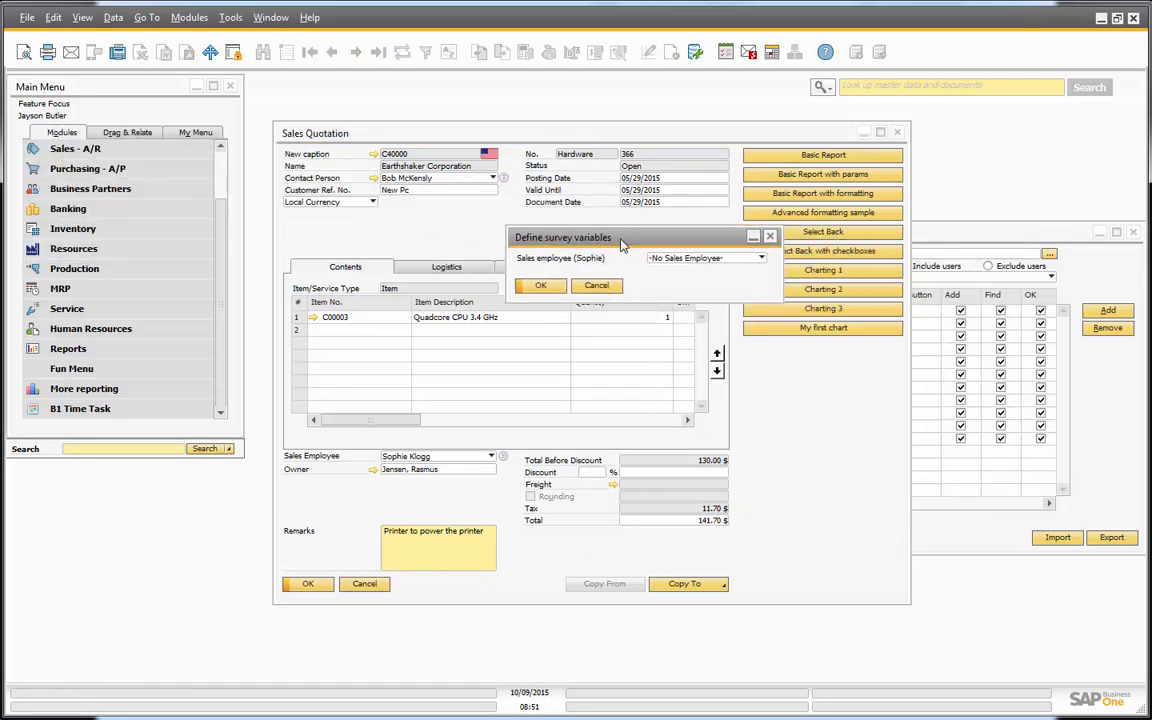
{"action": "left_click", "coordinate": [705, 258]}
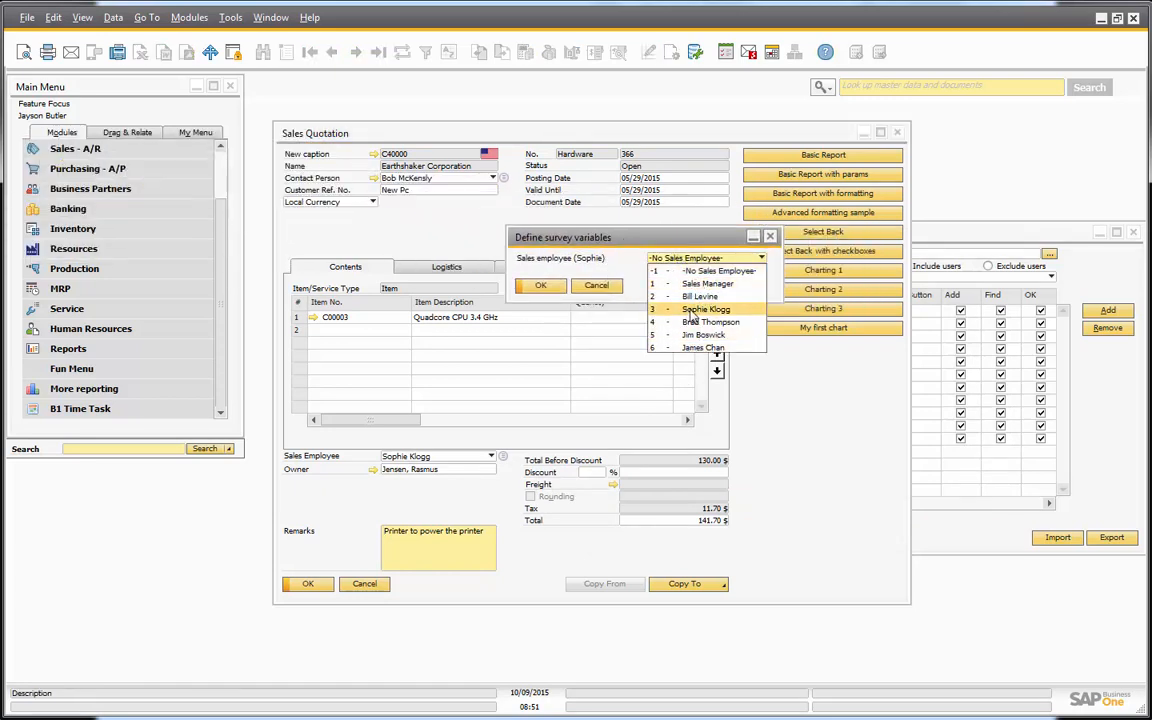
{"action": "left_click", "coordinate": [696, 312]}
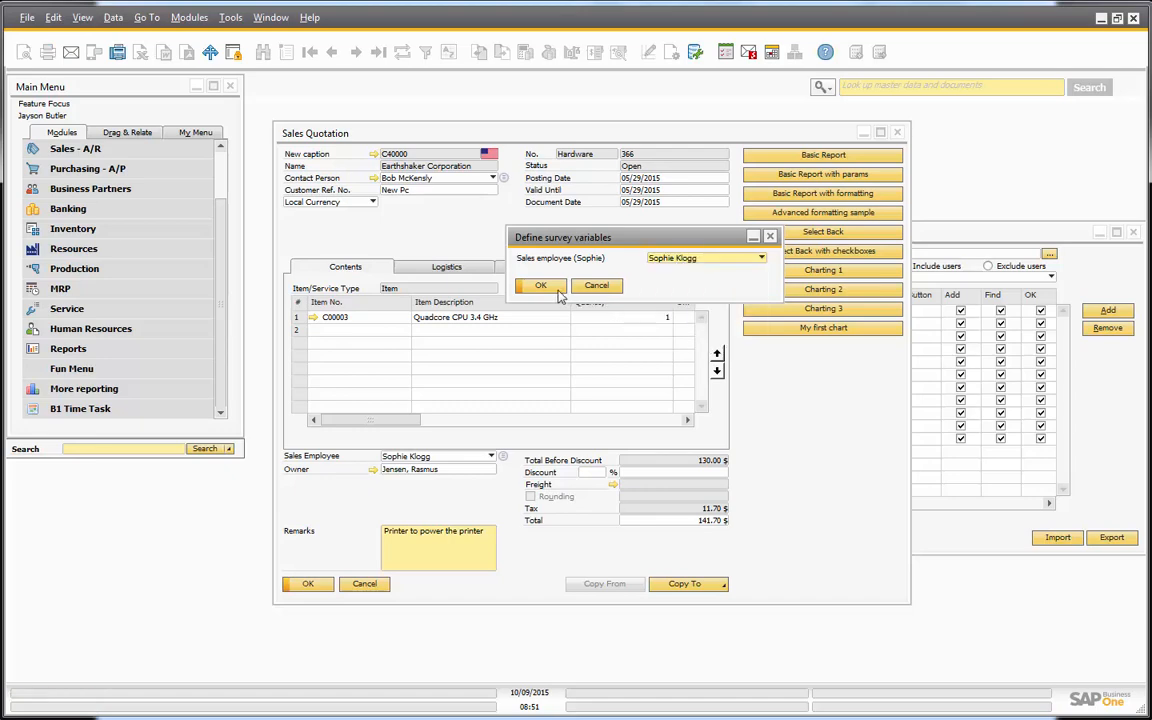
{"action": "left_click", "coordinate": [539, 287]}
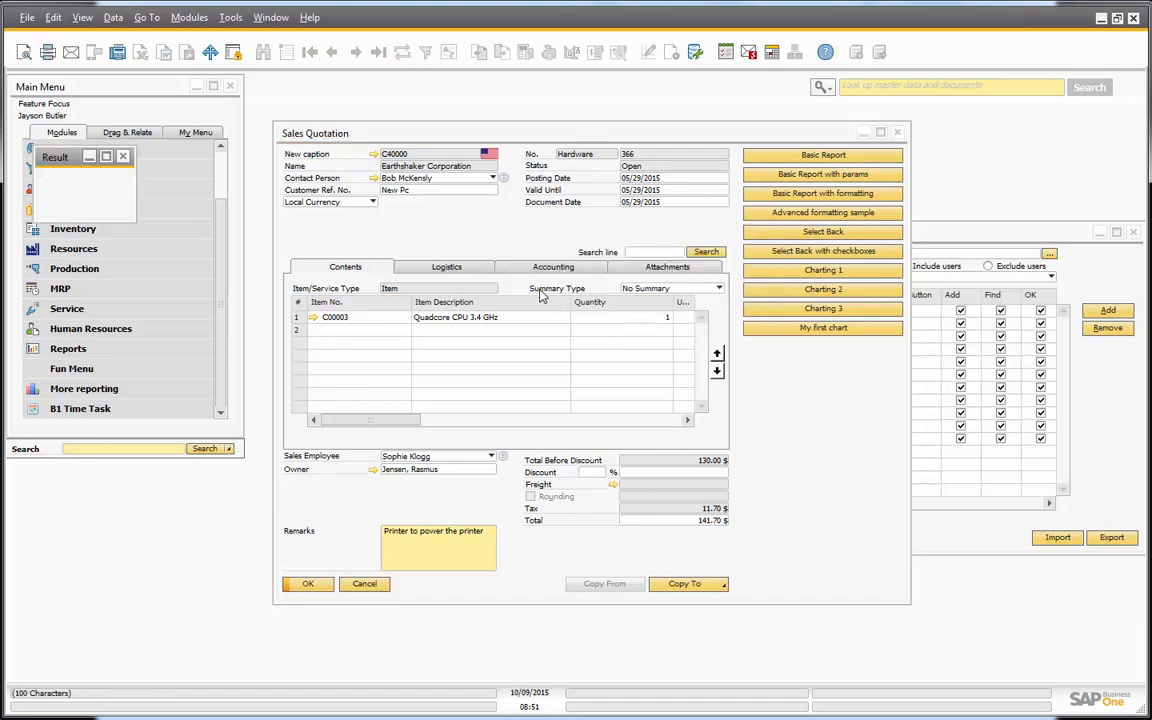
{"action": "left_click_drag", "start_coordinate": [224, 163], "coordinate": [499, 210]}
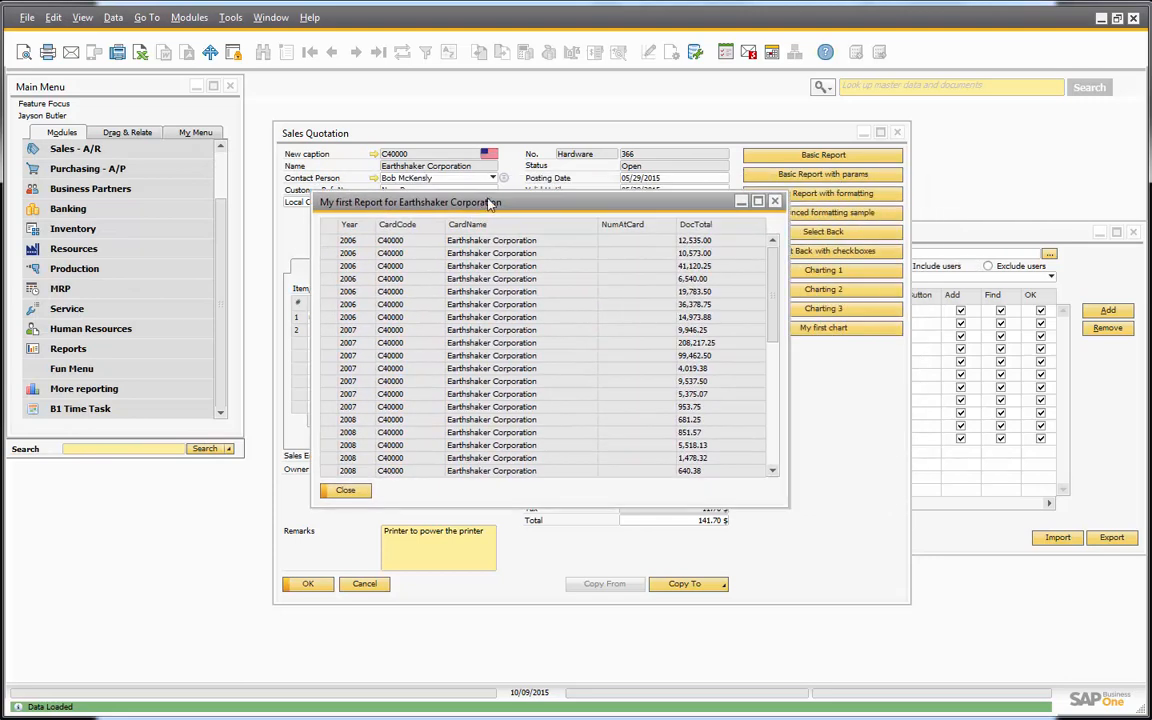
Open the SQL Report configuration behind Basic Report with params and move its window clear of the report rows
{"action": "right_click", "coordinate": [500, 492]}
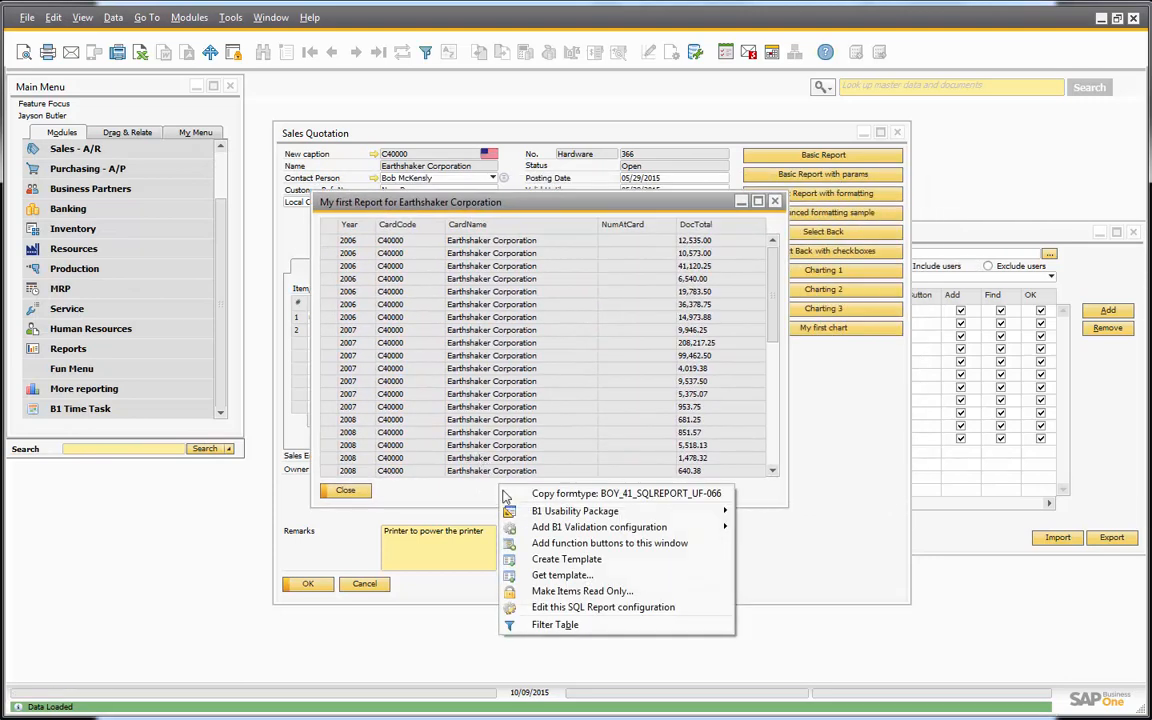
{"action": "left_click", "coordinate": [572, 607]}
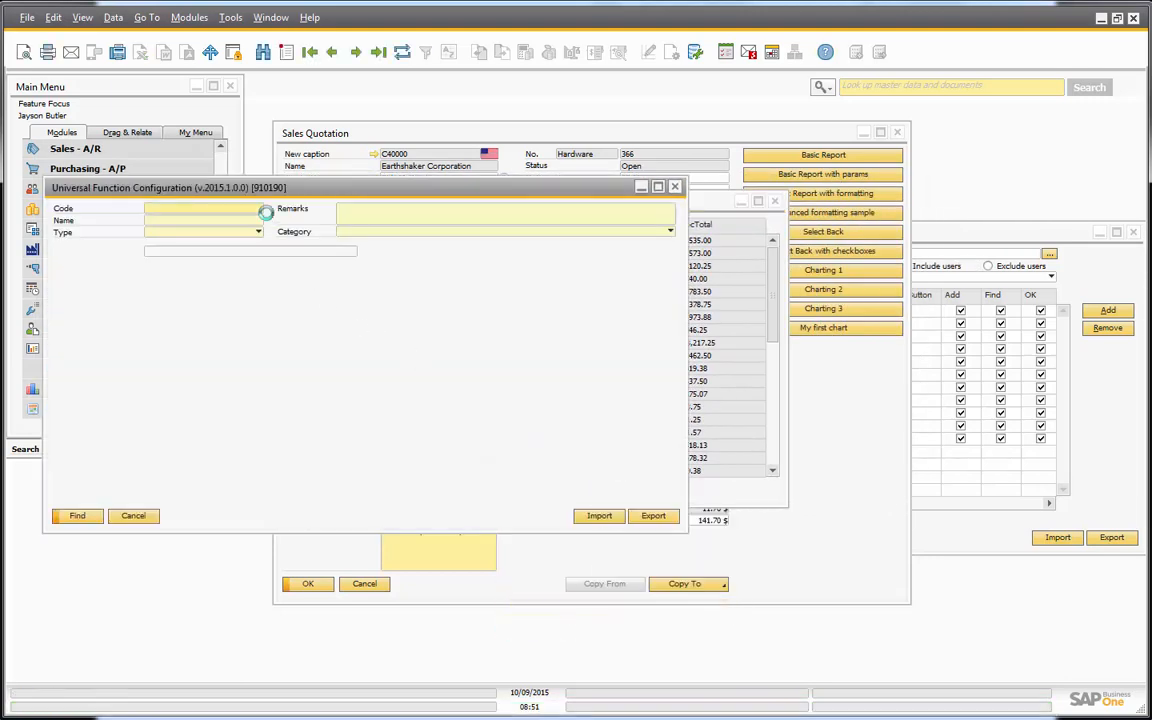
{"action": "left_click_drag", "start_coordinate": [285, 196], "coordinate": [648, 293]}
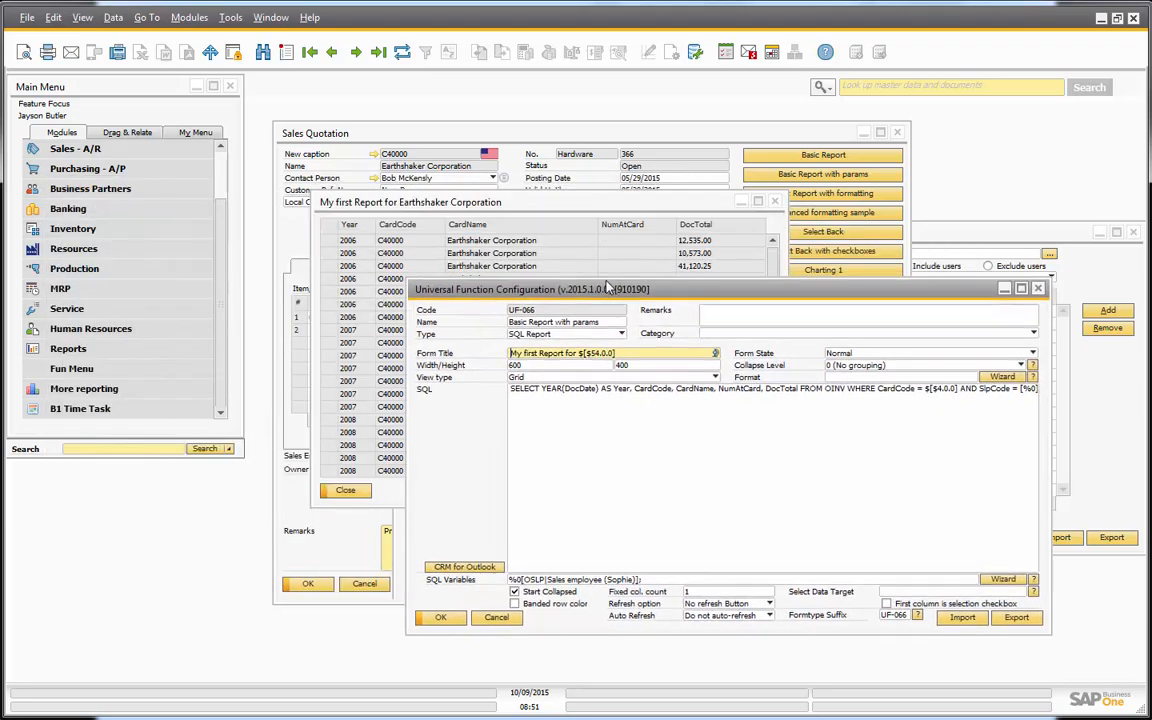
Examine the WHERE clause in the report's SQL, including the dynamic CardCode condition $[$4.0.0] and the SlpCode parameter [%0]
{"action": "left_click", "coordinate": [643, 450]}
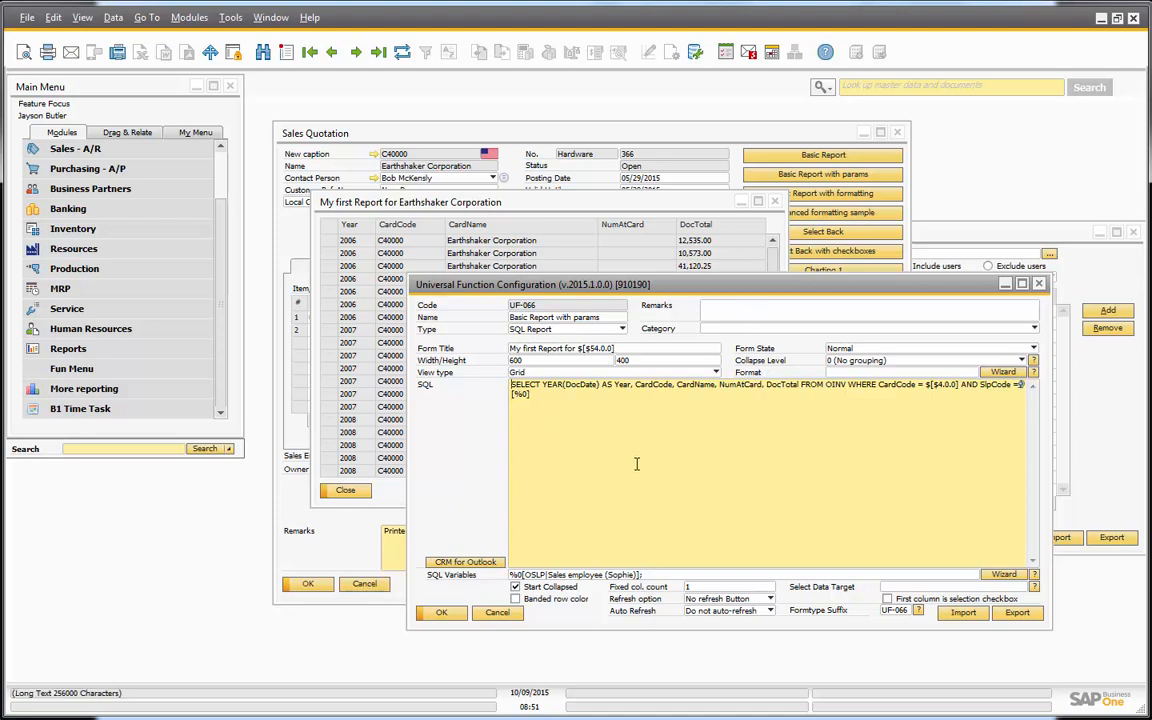
{"action": "left_click", "coordinate": [847, 386]}
{"action": "key", "text": "shift+Home"}
{"action": "key", "text": "Right"}
{"action": "left_click", "coordinate": [845, 385]}
{"action": "key", "text": "shift+Right"}
{"action": "key", "text": "shift+Right"}
{"action": "key", "text": "shift+Right"}
{"action": "key", "text": "shift+Right"}
{"action": "key", "text": "shift+Right"}
{"action": "key", "text": "shift+Right"}
{"action": "key", "text": "shift+Right"}
{"action": "key", "text": "shift+Right"}
{"action": "key", "text": "shift+Right"}
{"action": "key", "text": "shift+Right"}
{"action": "key", "text": "shift+Right"}
{"action": "key", "text": "shift+Right"}
{"action": "key", "text": "shift+Right"}
{"action": "key", "text": "shift+Right"}
{"action": "key", "text": "shift+Right"}
{"action": "key", "text": "shift+Right"}
{"action": "key", "text": "shift+Right"}
{"action": "key", "text": "shift+Right"}
{"action": "key", "text": "shift+Right"}
{"action": "key", "text": "shift+Right"}
{"action": "key", "text": "Right"}
Move the configuration window aside, turn on System Information and inspect the item details of the quotation's customer code field
{"action": "left_click_drag", "start_coordinate": [741, 288], "coordinate": [876, 321]}
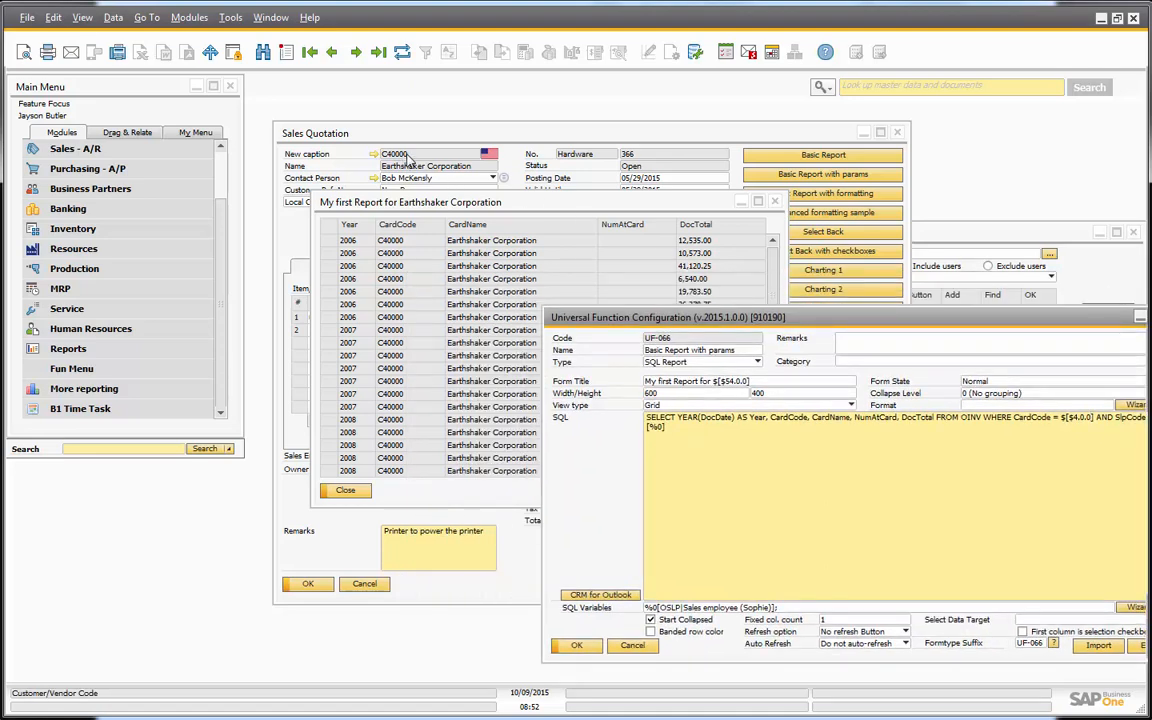
{"action": "left_click", "coordinate": [82, 17]}
{"action": "left_click", "coordinate": [160, 60]}
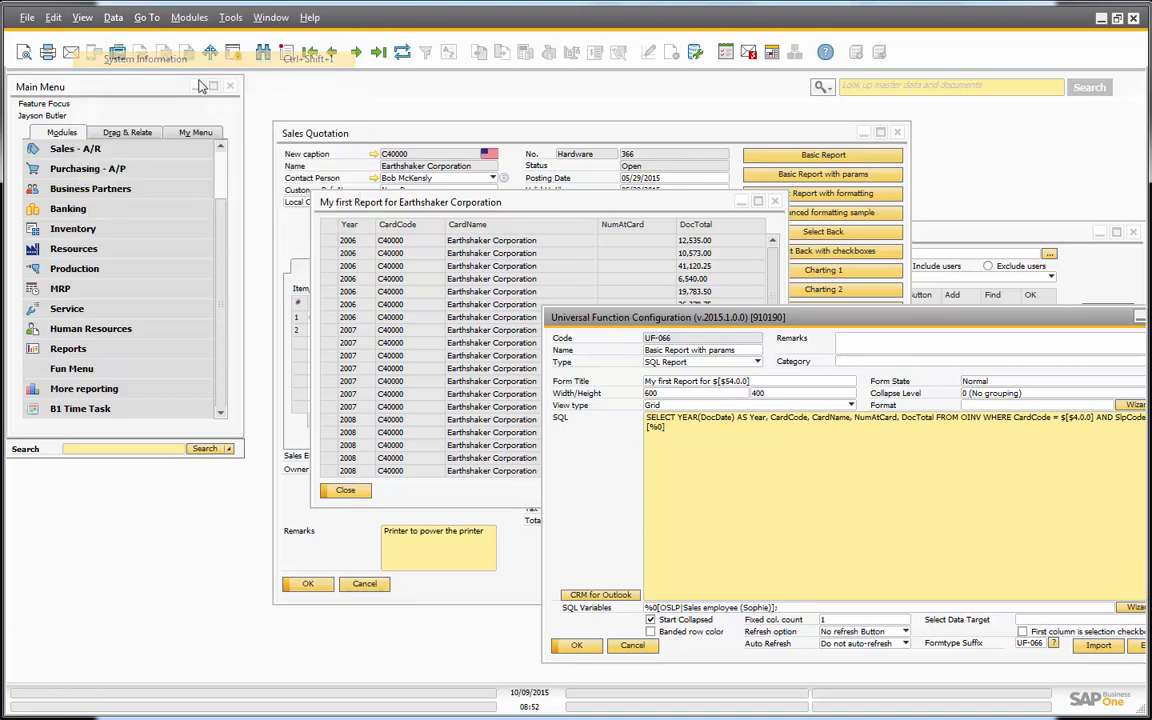
{"action": "mouse_move", "coordinate": [408, 157]}
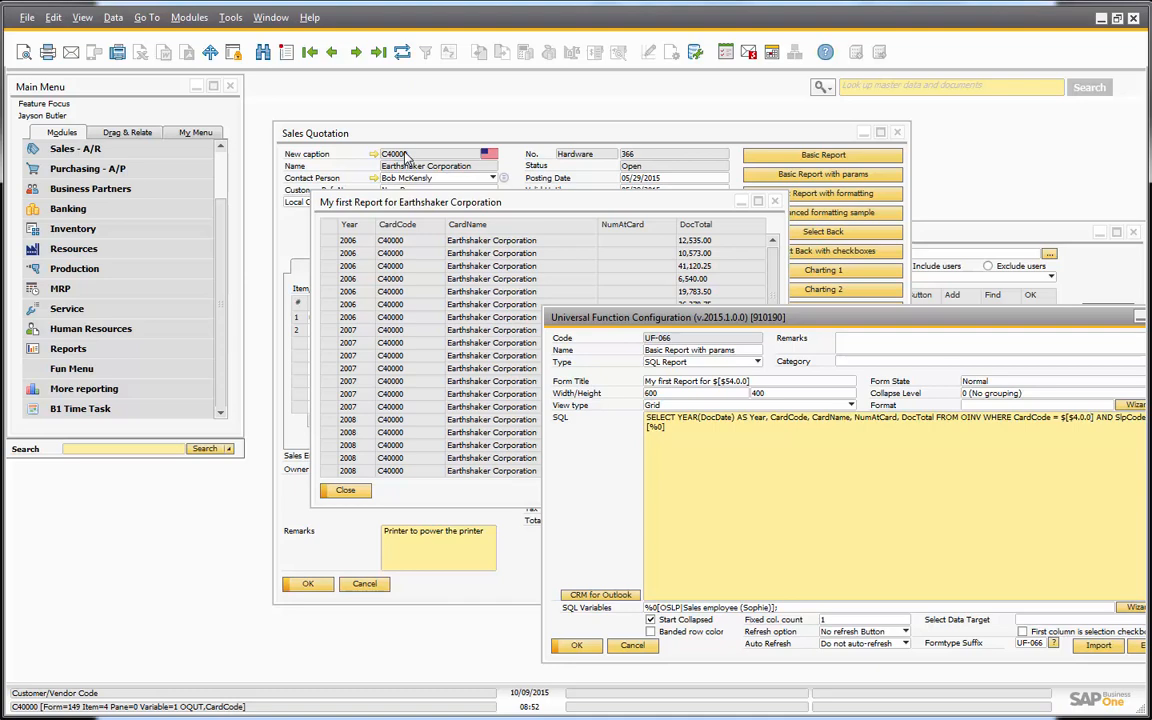
Copy the item syntax $[$4.0.0] of the sales quotation's customer code field to the clipboard
{"action": "left_click", "coordinate": [362, 136]}
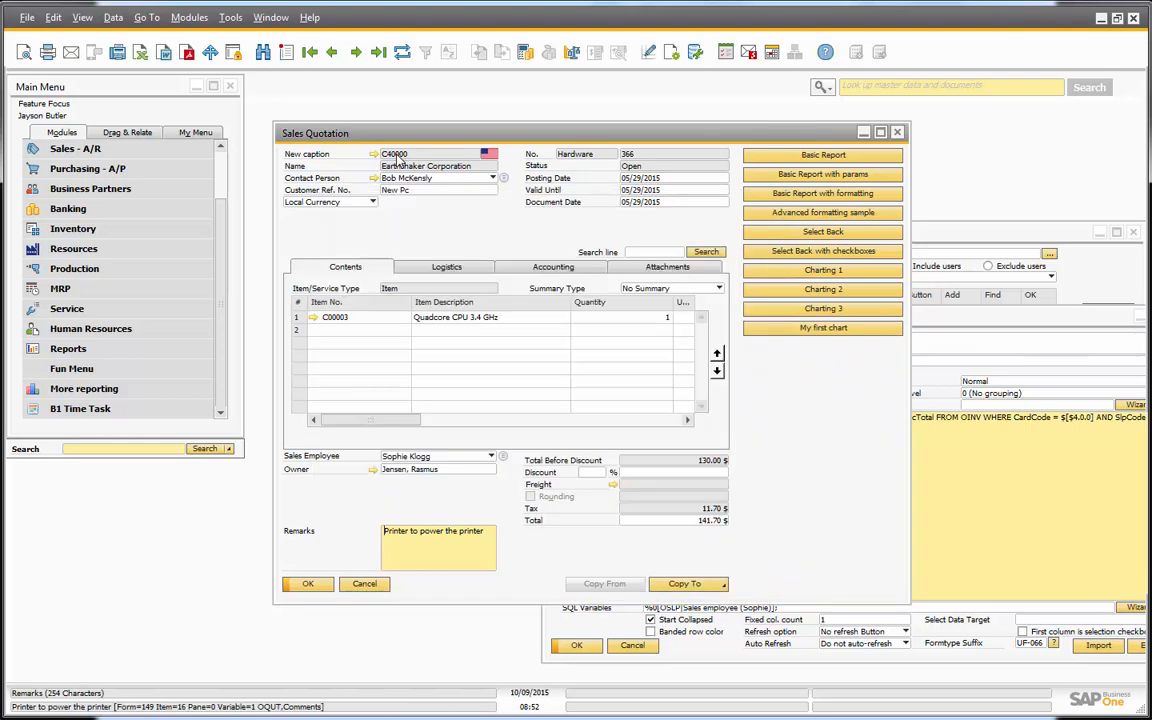
{"action": "right_click", "coordinate": [397, 160]}
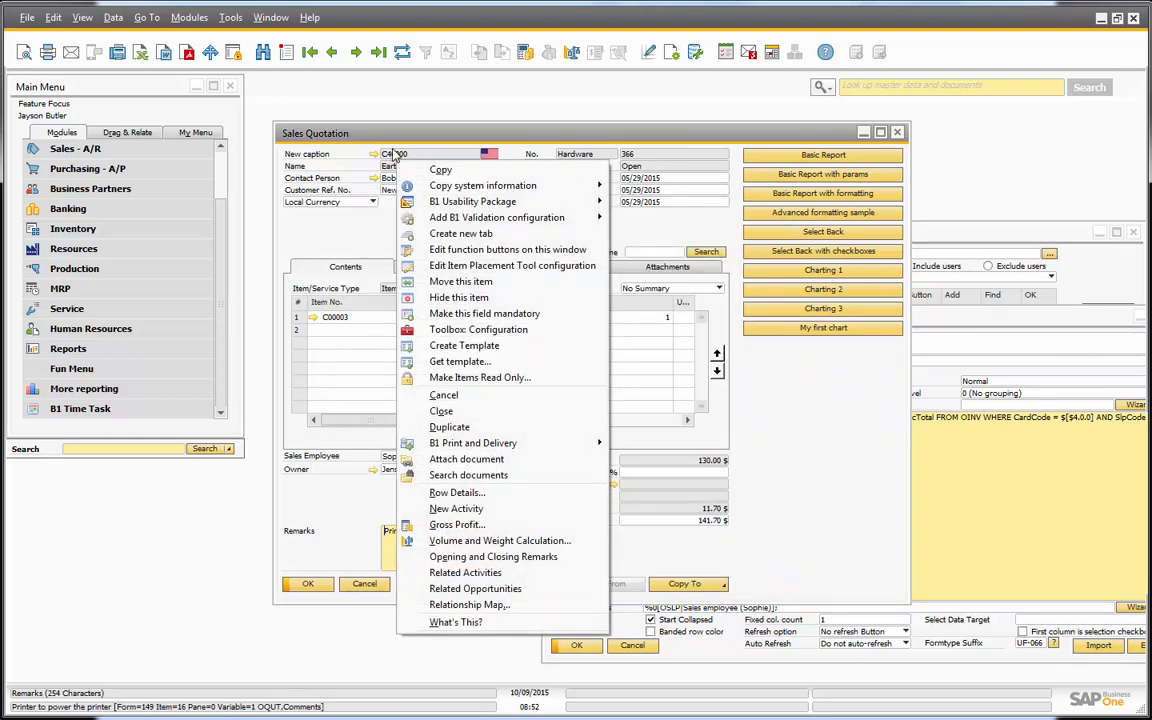
{"action": "mouse_move", "coordinate": [453, 189]}
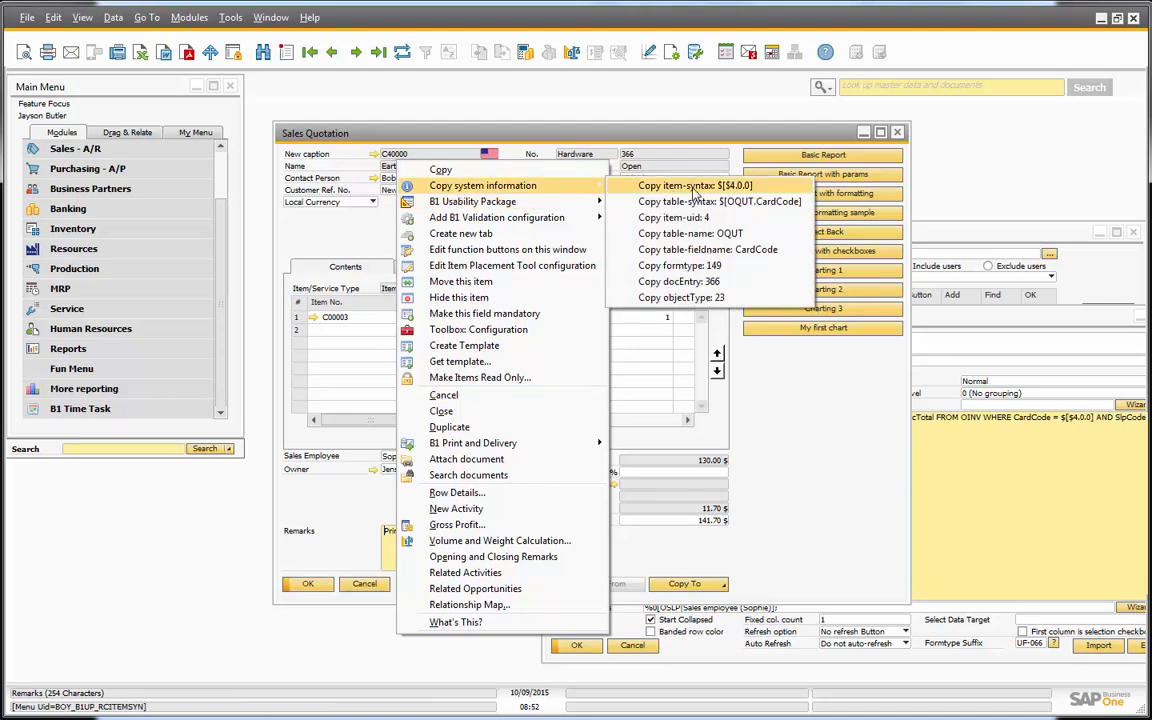
{"action": "left_click", "coordinate": [744, 190]}
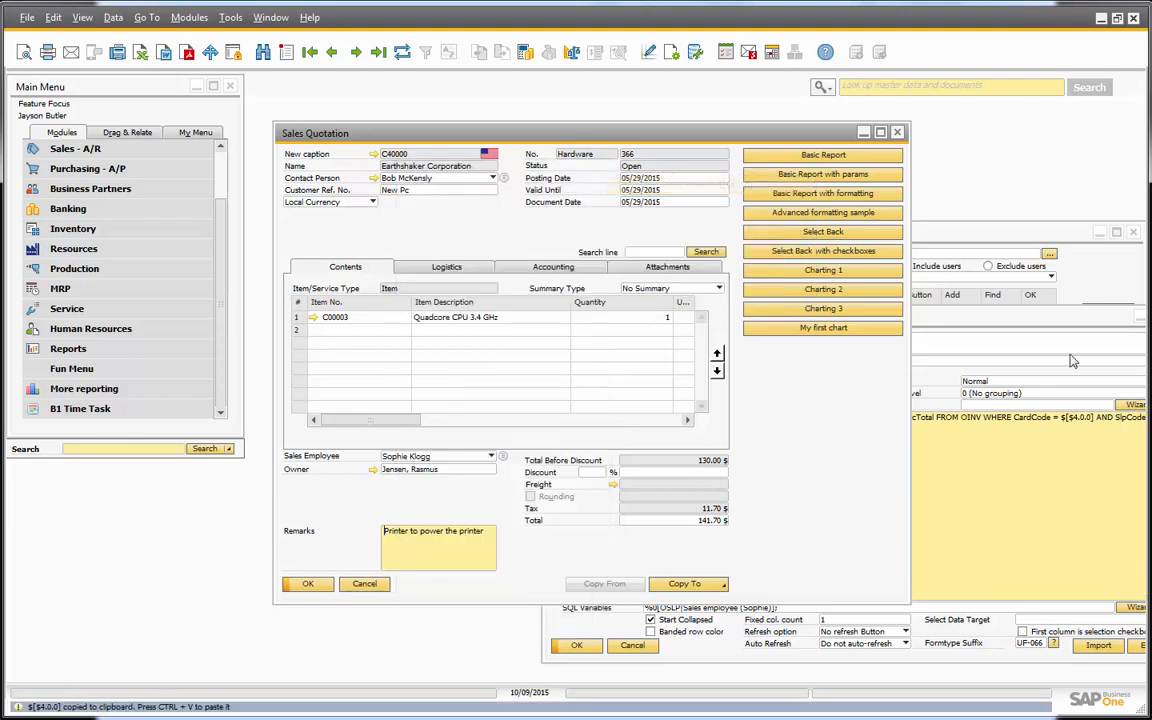
Bring the report configuration back over the quotation and examine the $[$4.0.0] syntax in the CardCode condition of its SQL
{"action": "left_click", "coordinate": [920, 340]}
{"action": "left_click_drag", "start_coordinate": [898, 317], "coordinate": [758, 207]}
{"action": "left_click", "coordinate": [919, 308]}
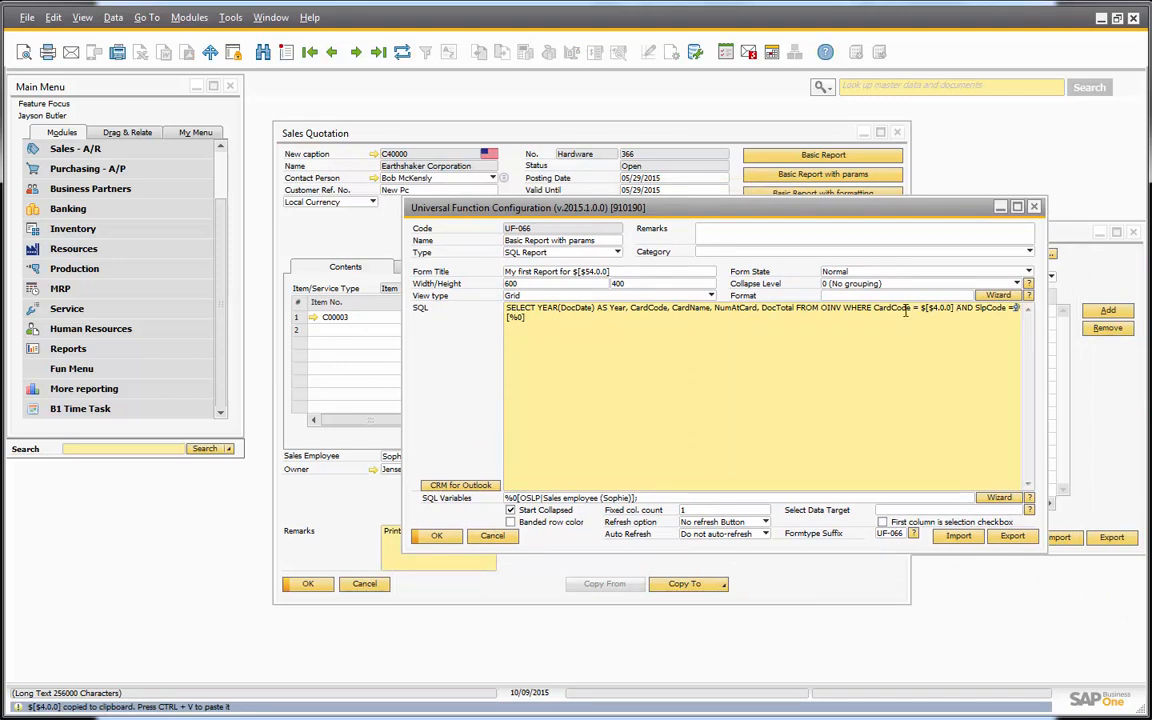
{"action": "left_click_drag", "start_coordinate": [920, 309], "coordinate": [953, 310]}
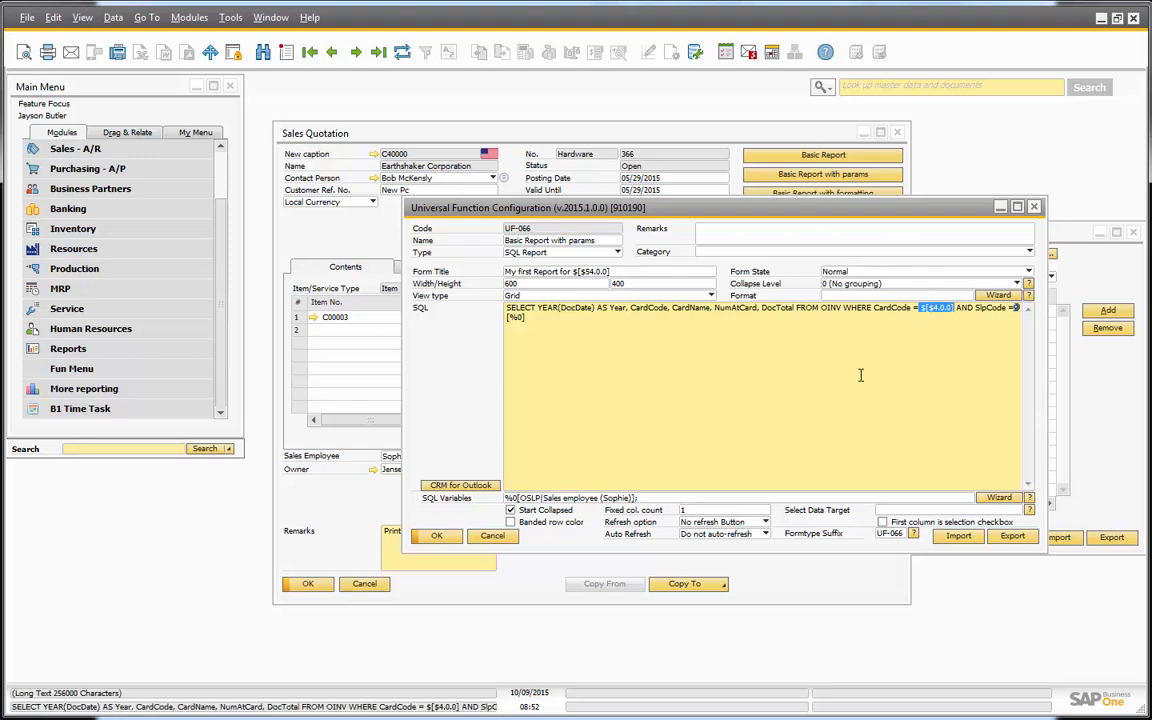
View the report's full SQL in the Details window, close it, and highlight the [%0] parameter of the SlpCode condition
{"action": "left_click", "coordinate": [962, 318]}
{"action": "double_click", "coordinate": [988, 313]}
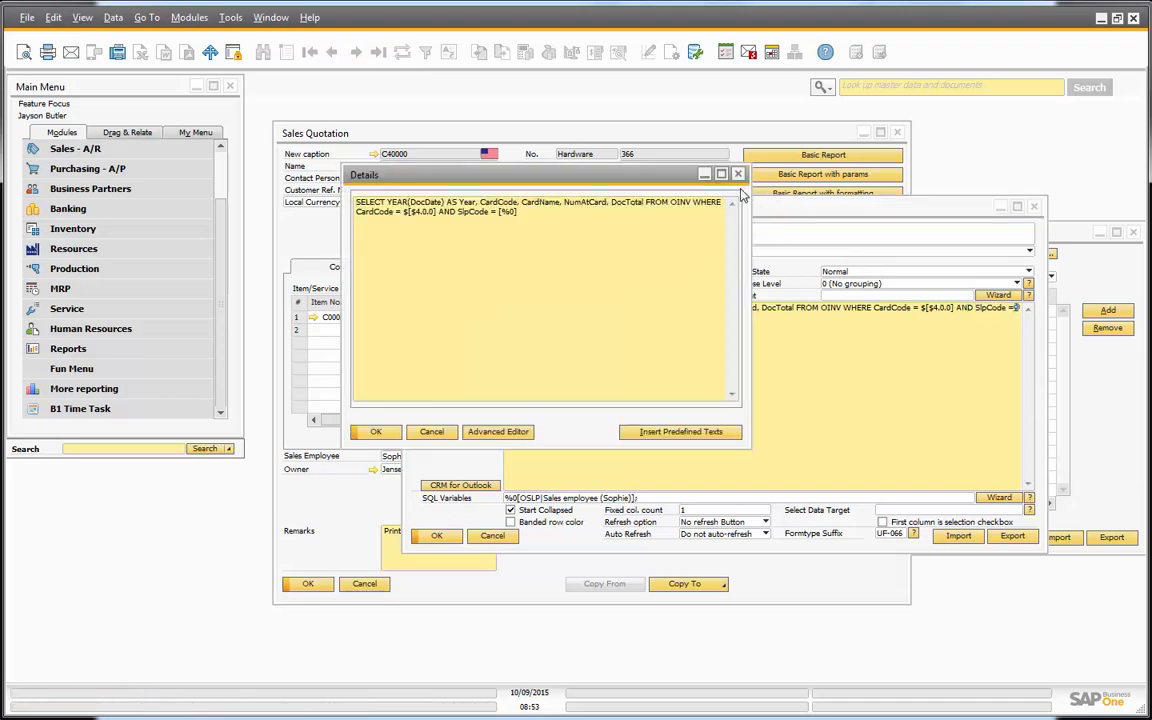
{"action": "left_click", "coordinate": [738, 175]}
{"action": "double_click", "coordinate": [522, 317]}
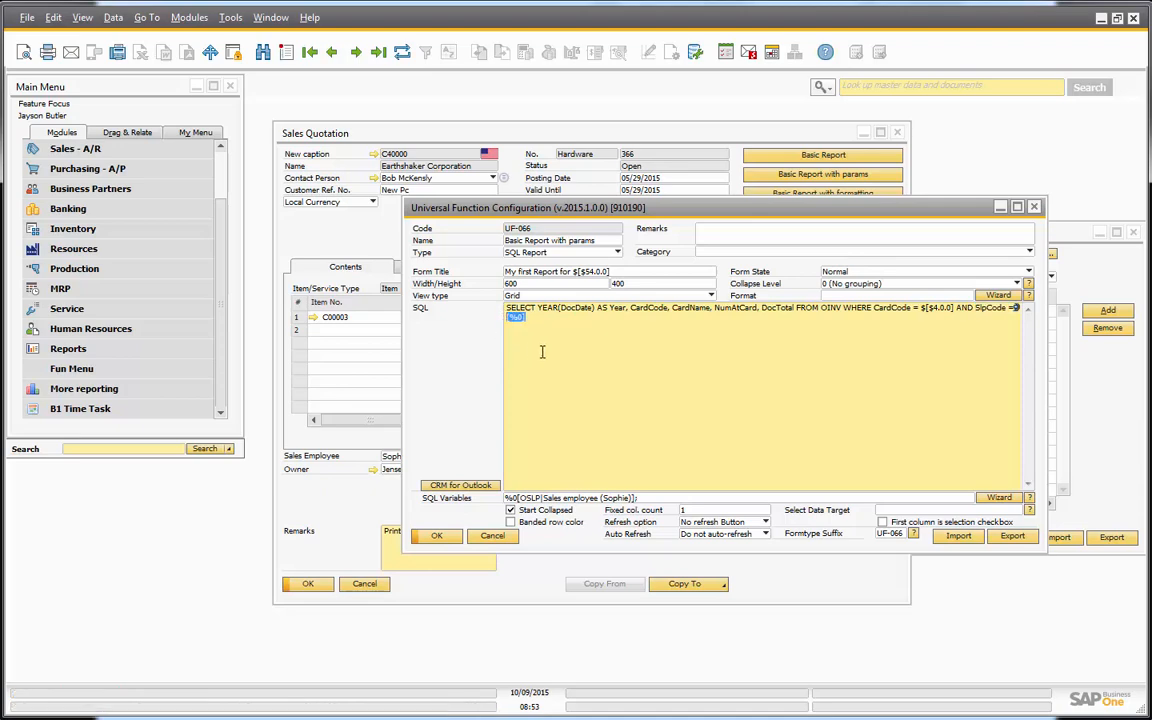
Look at the available Queries tools such as Query Generator and return to the [%0] parameter in the report's SQL
{"action": "left_click", "coordinate": [230, 17]}
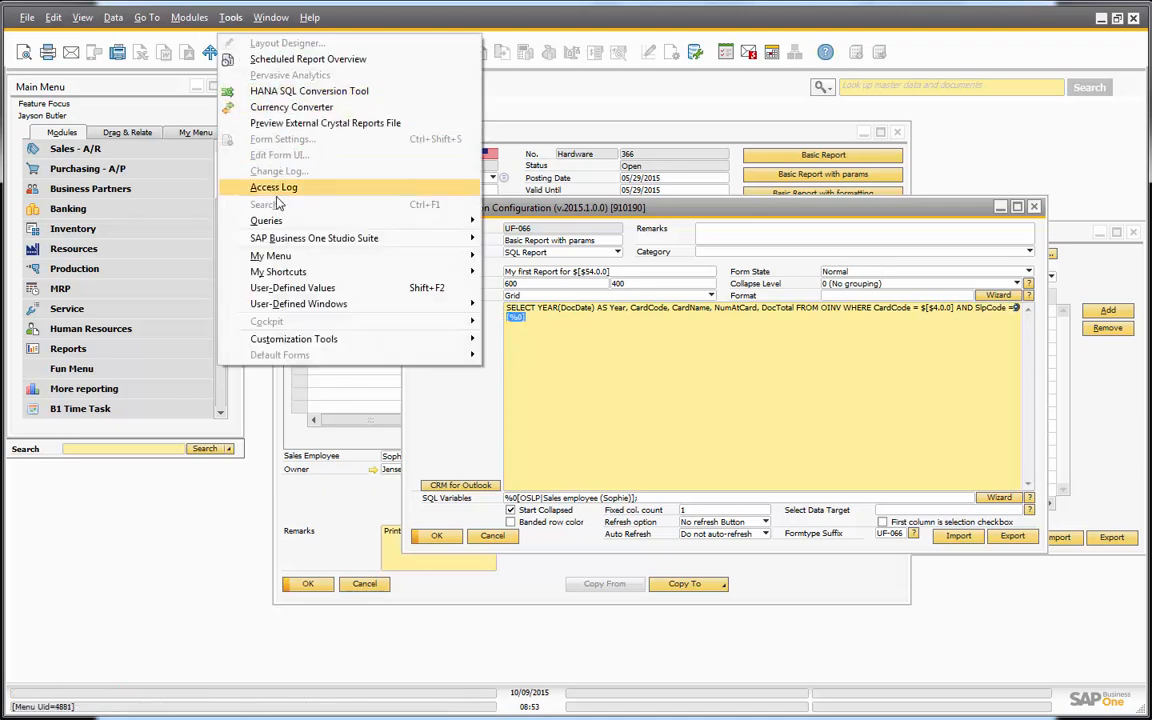
{"action": "mouse_move", "coordinate": [278, 220]}
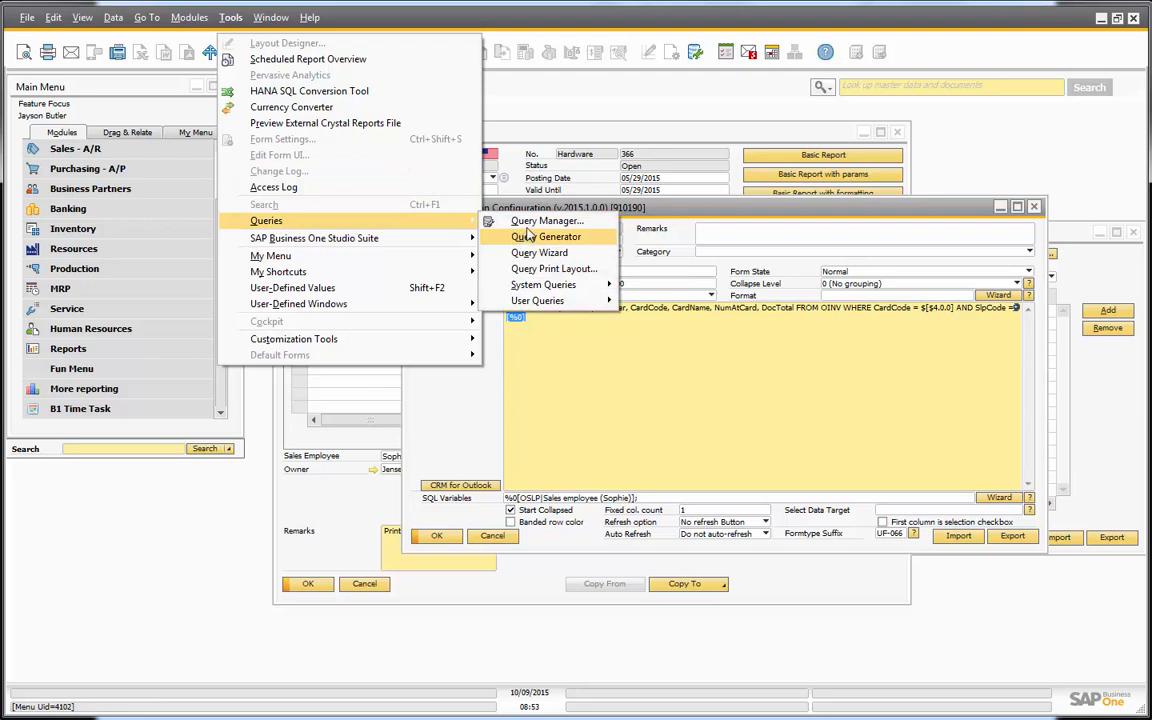
{"action": "left_click", "coordinate": [664, 215]}
{"action": "left_click", "coordinate": [713, 374]}
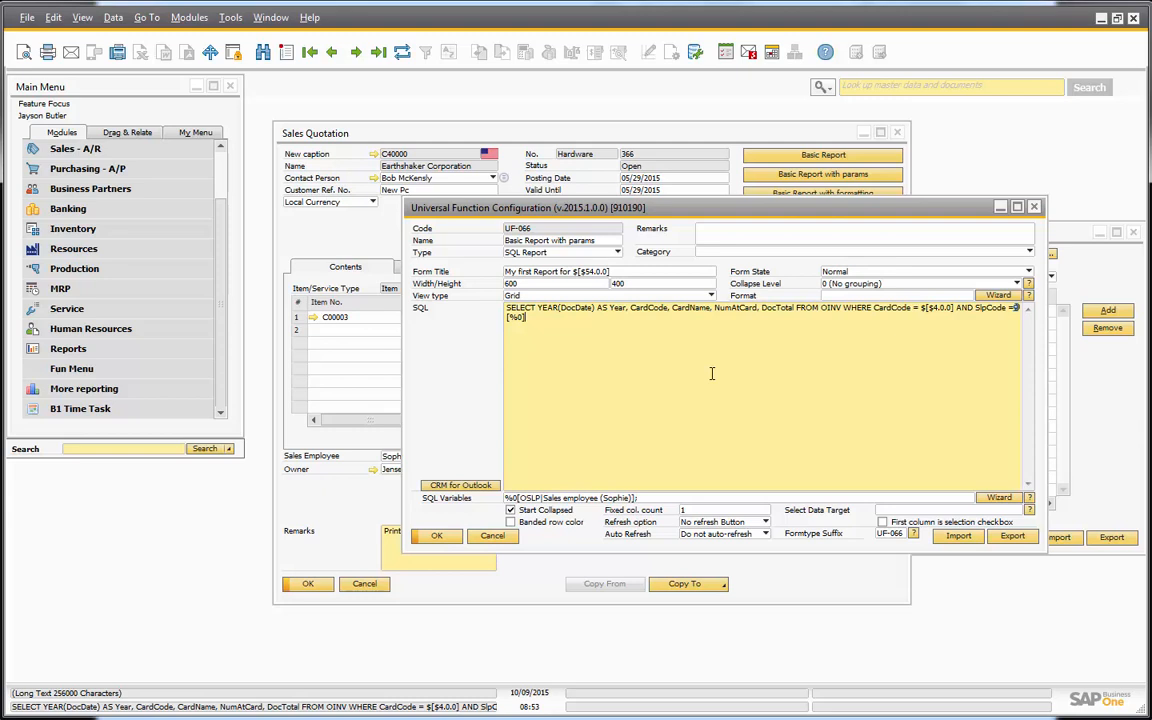
{"action": "key", "text": "shift+Home"}
{"action": "left_click", "coordinate": [773, 358]}
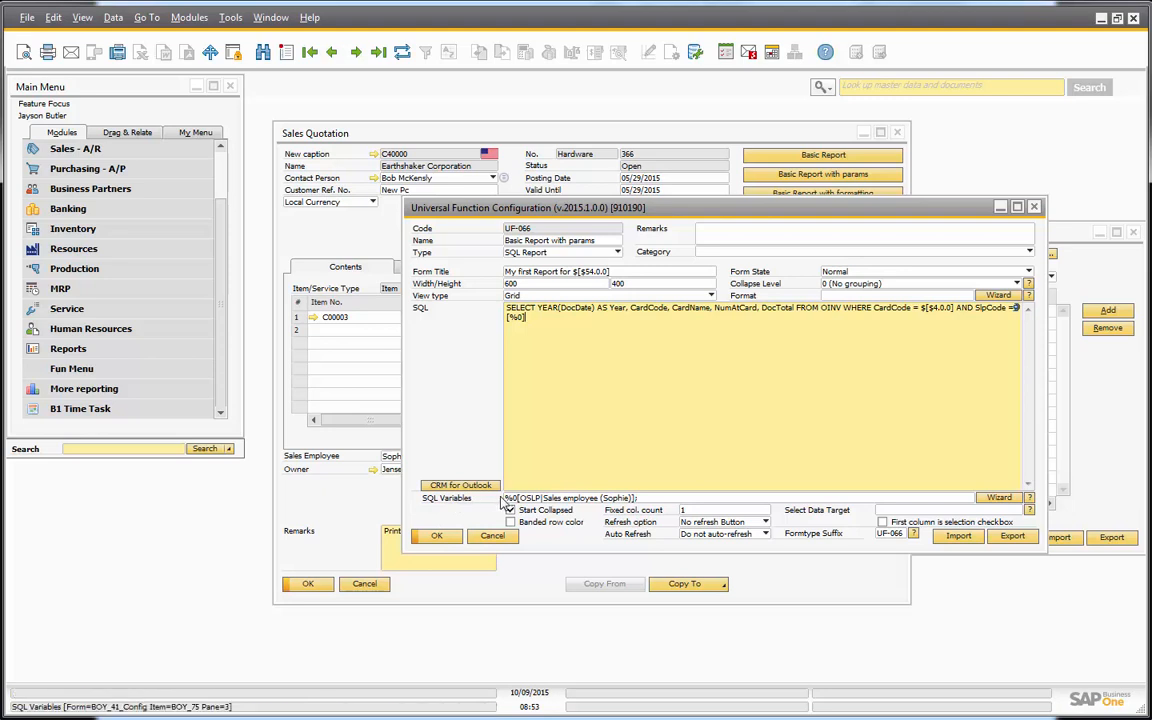
Open the SQL Variables wizard for the report and move it below the SQL statement so both can be read
{"action": "left_click", "coordinate": [652, 501]}
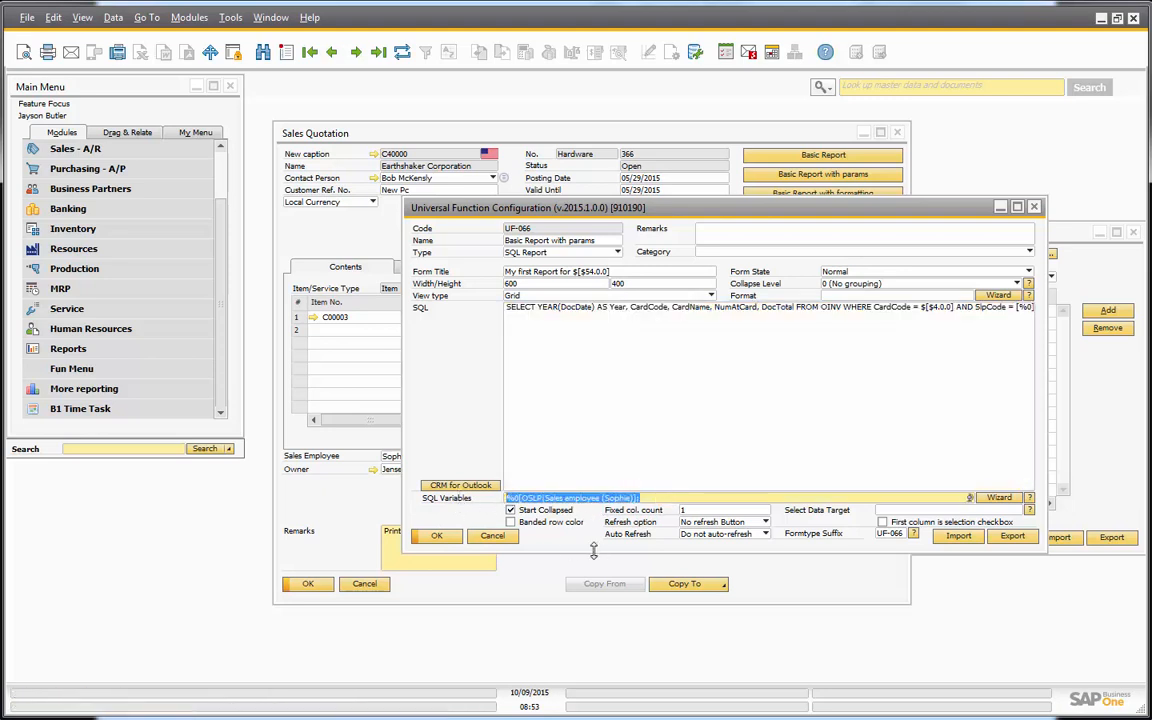
{"action": "left_click", "coordinate": [1000, 499]}
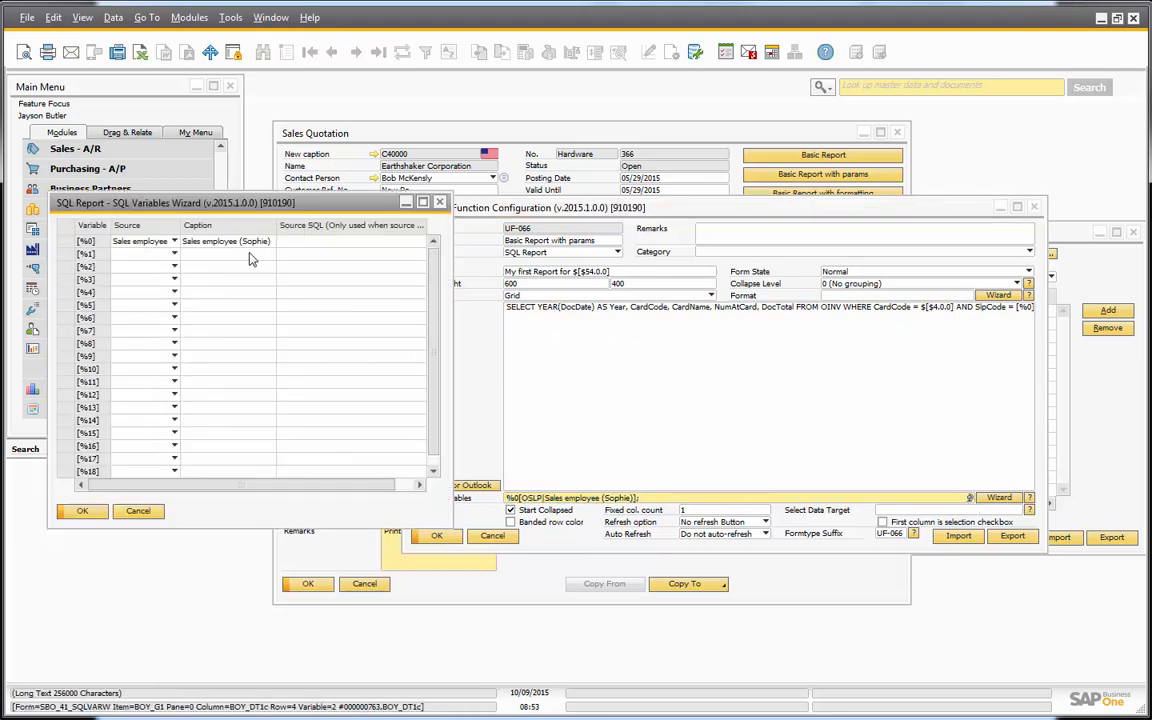
{"action": "left_click_drag", "start_coordinate": [215, 213], "coordinate": [767, 281]}
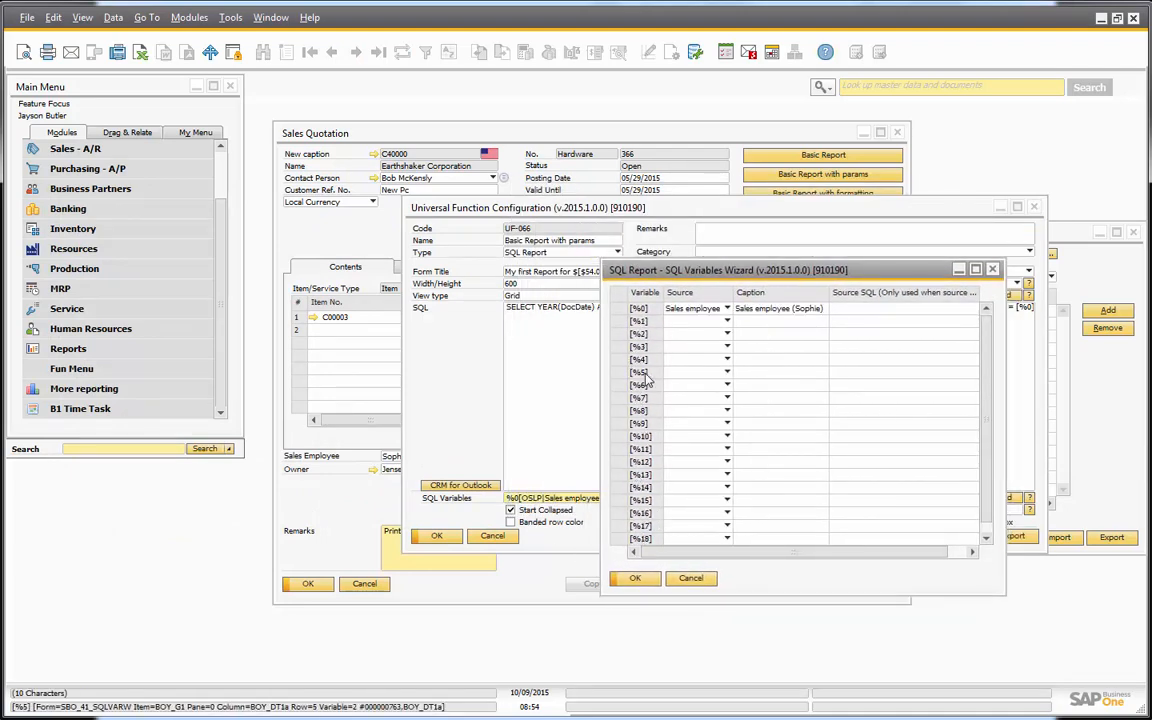
{"action": "left_click_drag", "start_coordinate": [620, 268], "coordinate": [626, 338]}
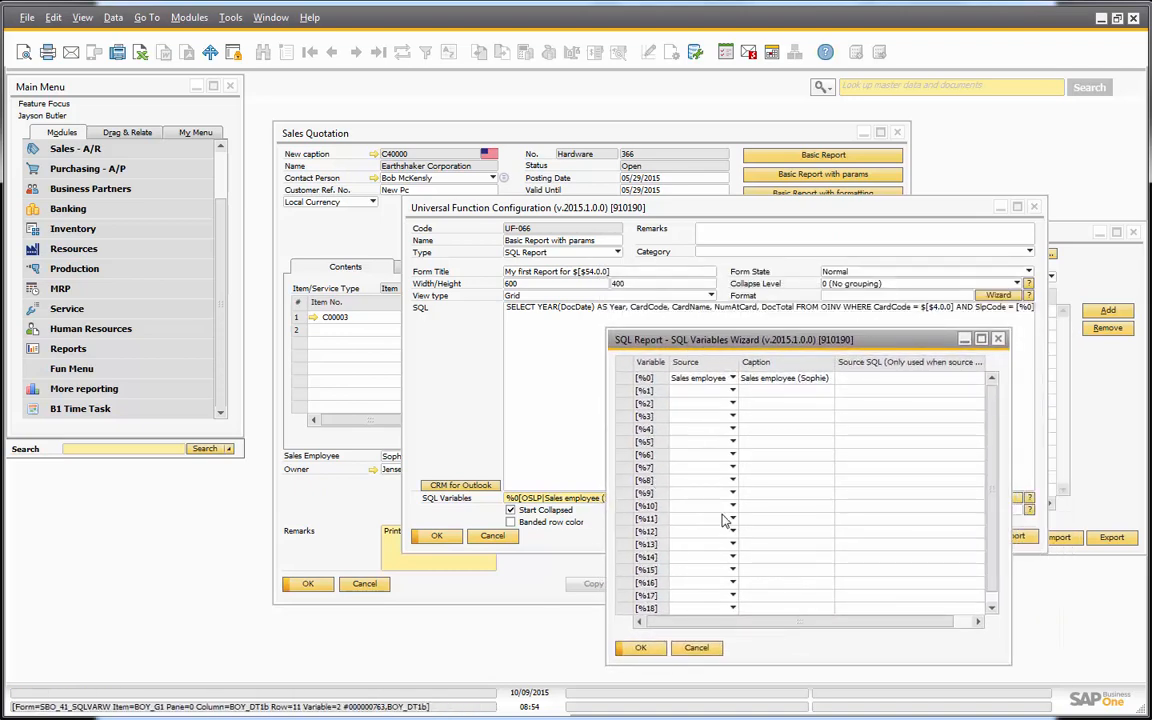
Examine the source types offered for variable [%1], from custom values and business objects to the SQL option
{"action": "left_click", "coordinate": [697, 389]}
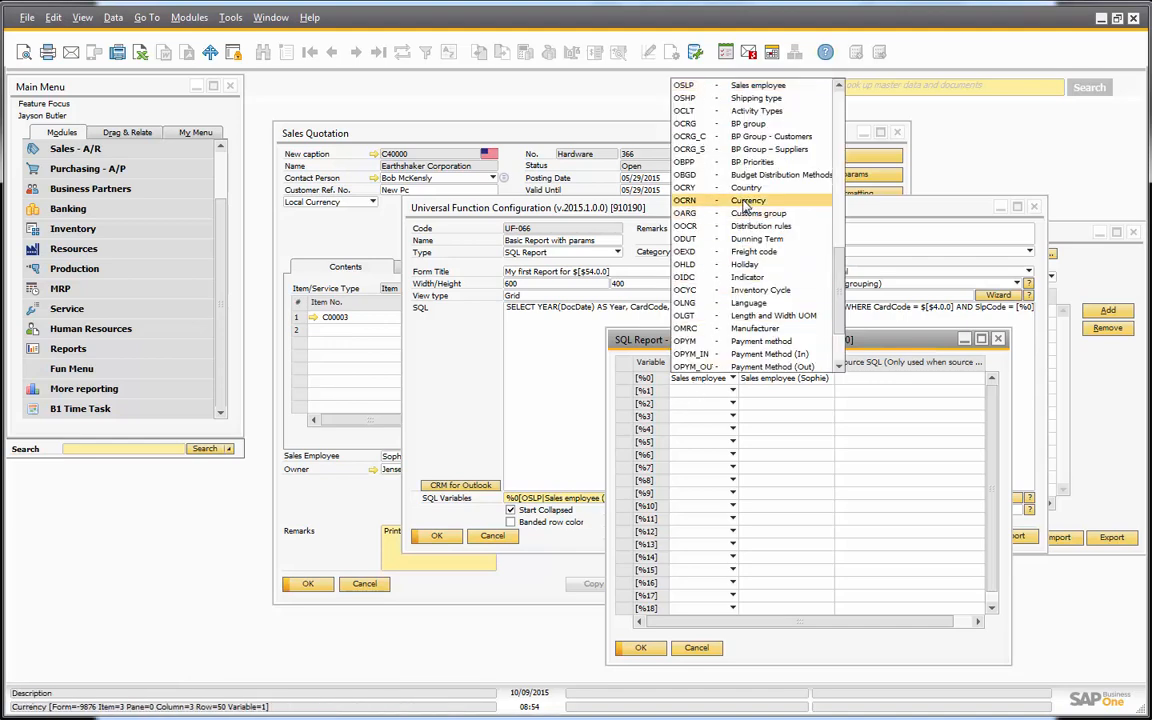
{"action": "scroll", "coordinate": [735, 210], "scroll_direction": "up", "scroll_amount": 4}
{"action": "scroll", "coordinate": [737, 210], "scroll_direction": "up", "scroll_amount": 8}
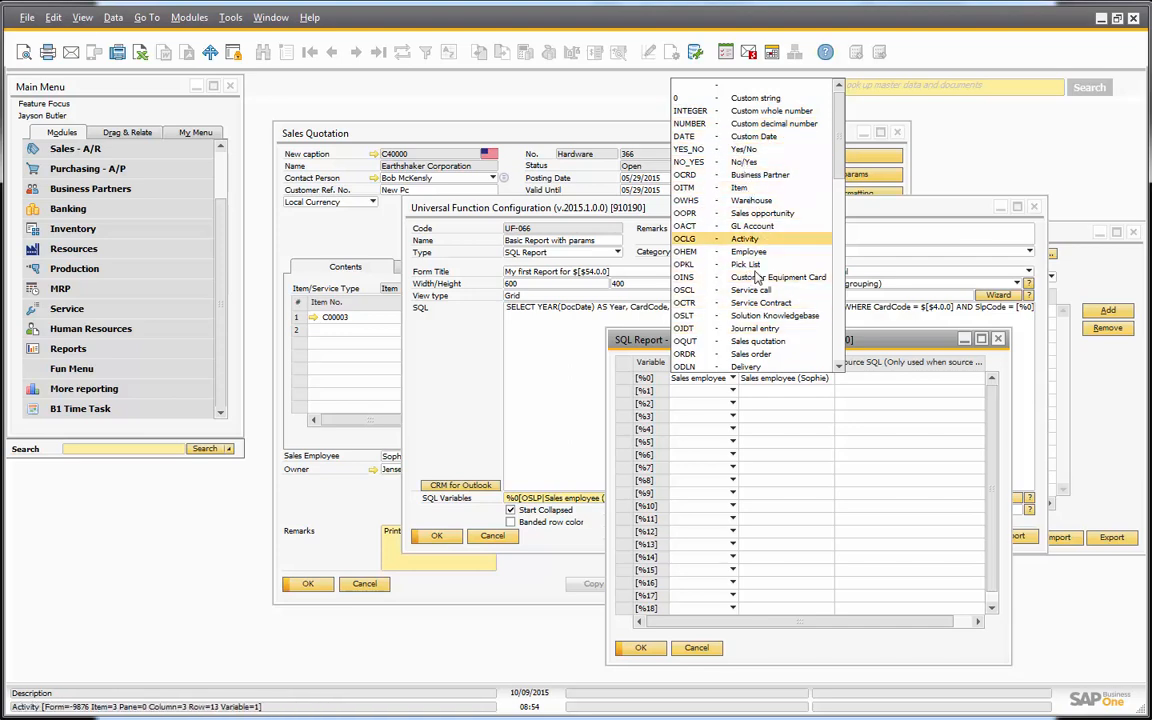
{"action": "scroll", "coordinate": [765, 226], "scroll_direction": "down", "scroll_amount": 10}
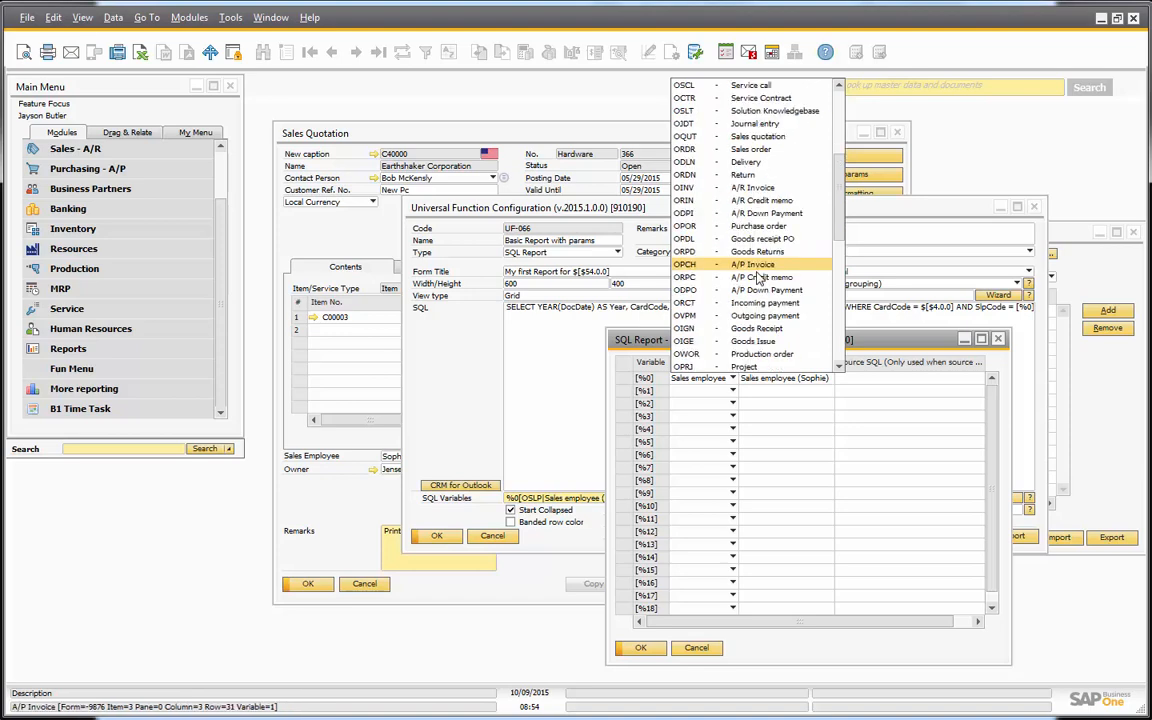
{"action": "scroll", "coordinate": [757, 280], "scroll_direction": "down", "scroll_amount": 5}
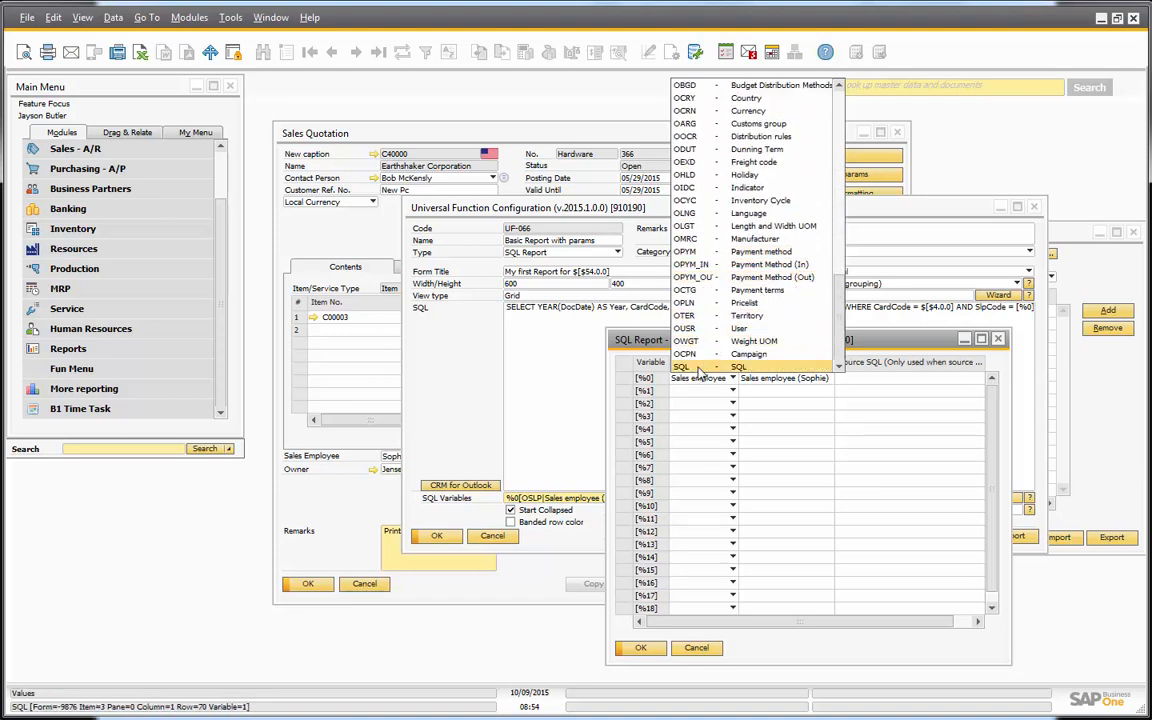
{"action": "scroll", "coordinate": [765, 255], "scroll_direction": "up", "scroll_amount": 2}
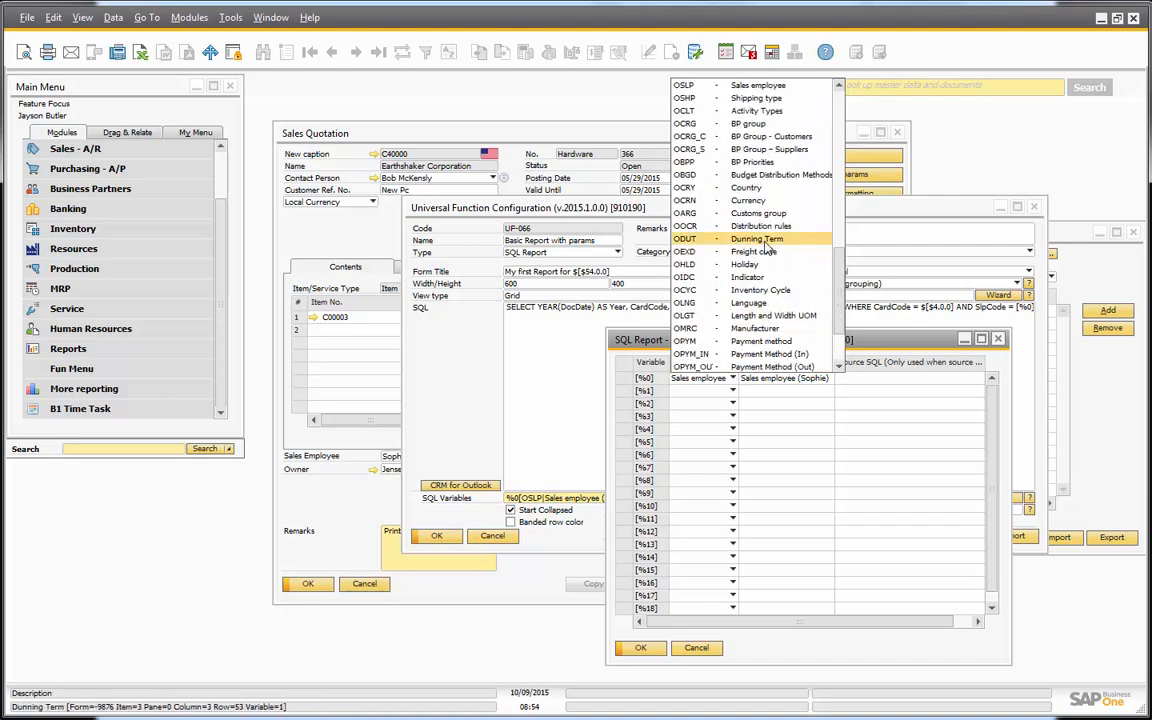
{"action": "scroll", "coordinate": [740, 320], "scroll_direction": "down", "scroll_amount": 2}
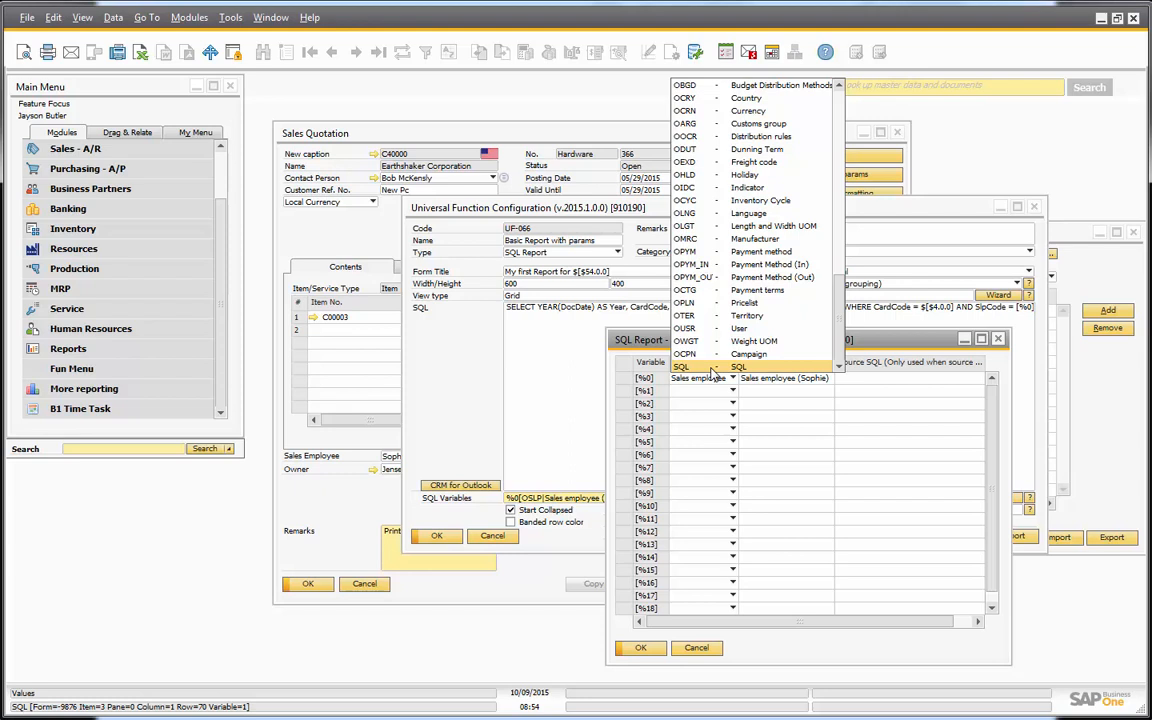
{"action": "left_click", "coordinate": [784, 428]}
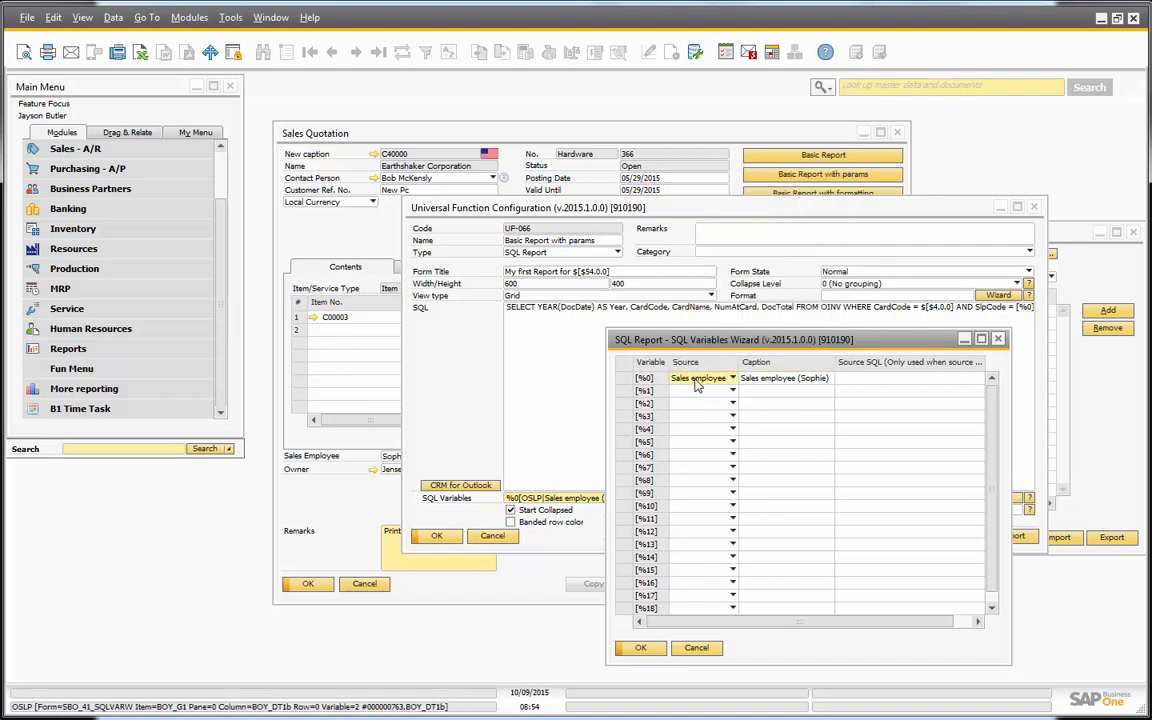
Compare the caption of variable [%0] with the prompt shown by Basic Report with params, and cancel the prompt
{"action": "left_click", "coordinate": [752, 377]}
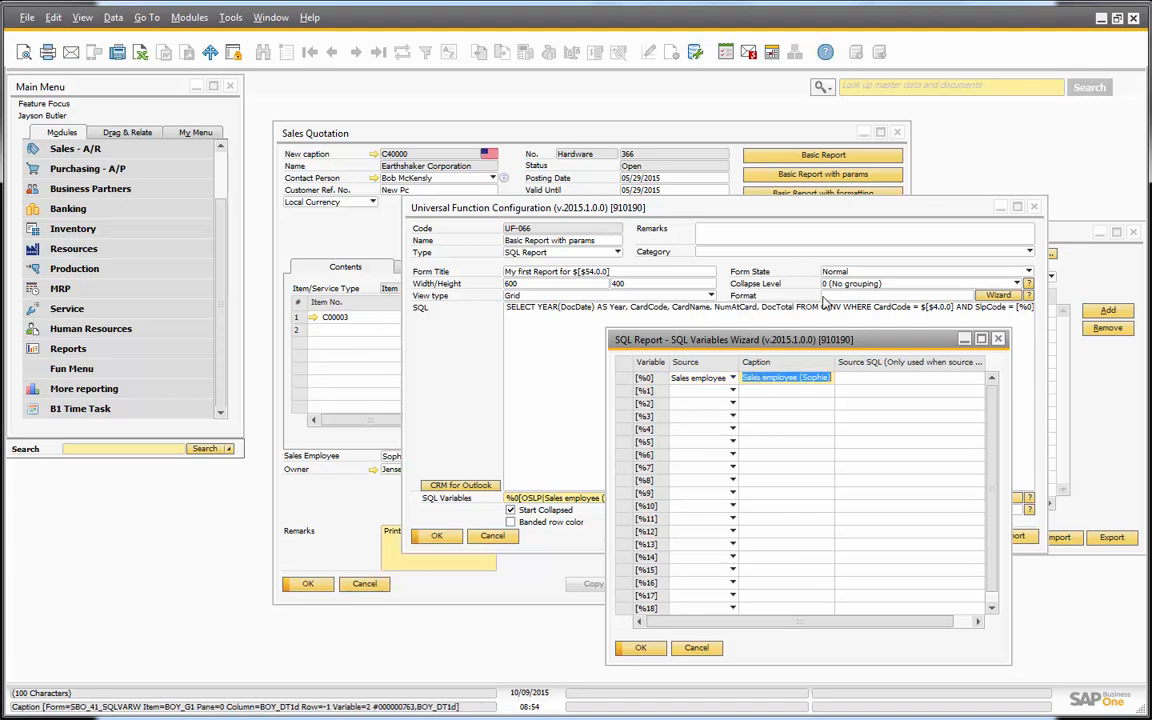
{"action": "left_click", "coordinate": [634, 145]}
{"action": "left_click", "coordinate": [783, 177]}
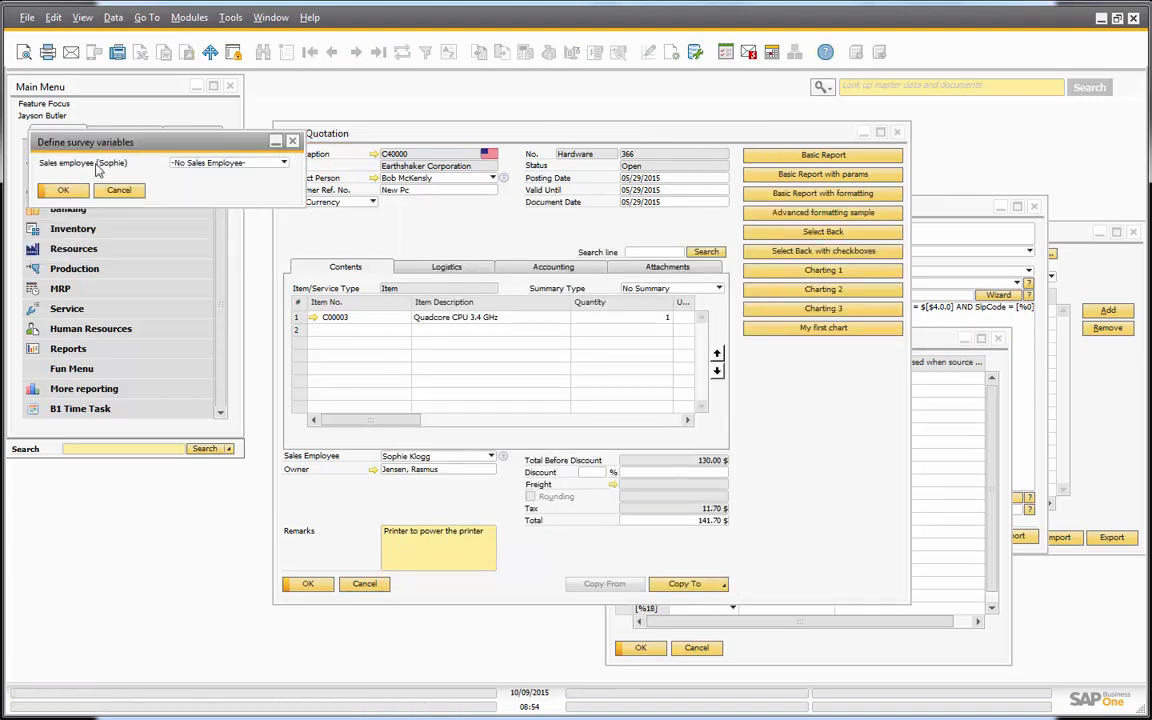
{"action": "left_click", "coordinate": [119, 190]}
{"action": "left_click", "coordinate": [940, 475]}
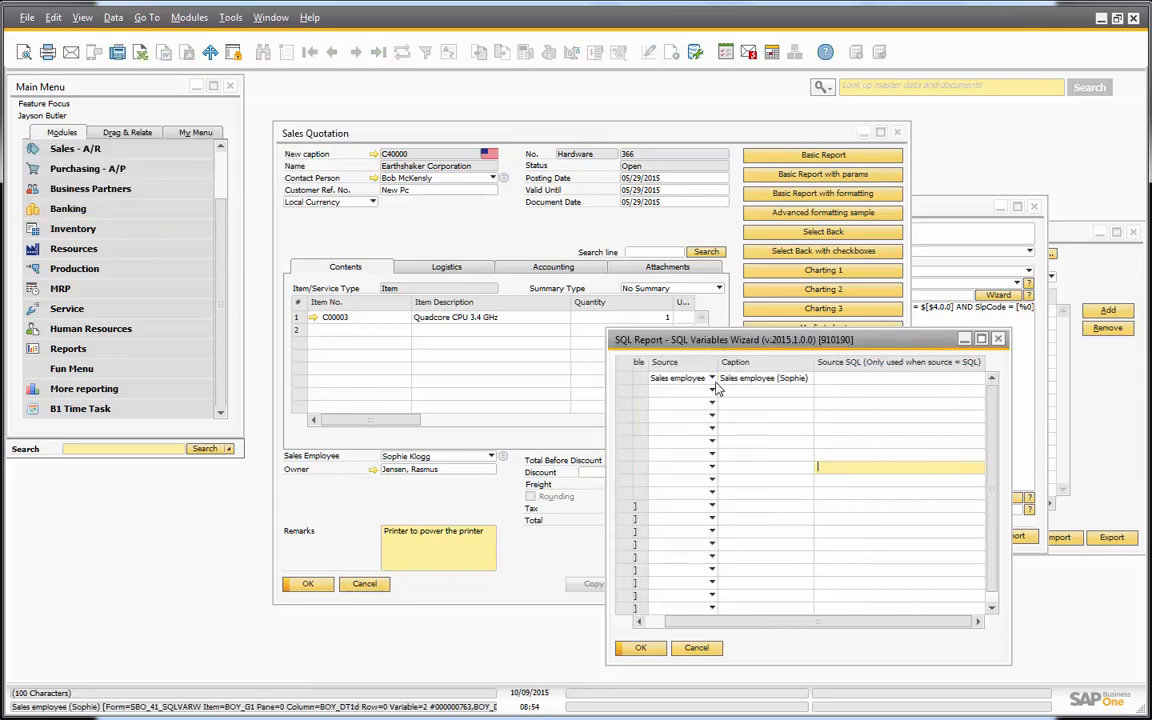
Shorten the caption of variable [%0] to Sales employee in the SQL Variables wizard
{"action": "left_click", "coordinate": [778, 378]}
{"action": "left_click_drag", "start_coordinate": [777, 378], "coordinate": [882, 391]}
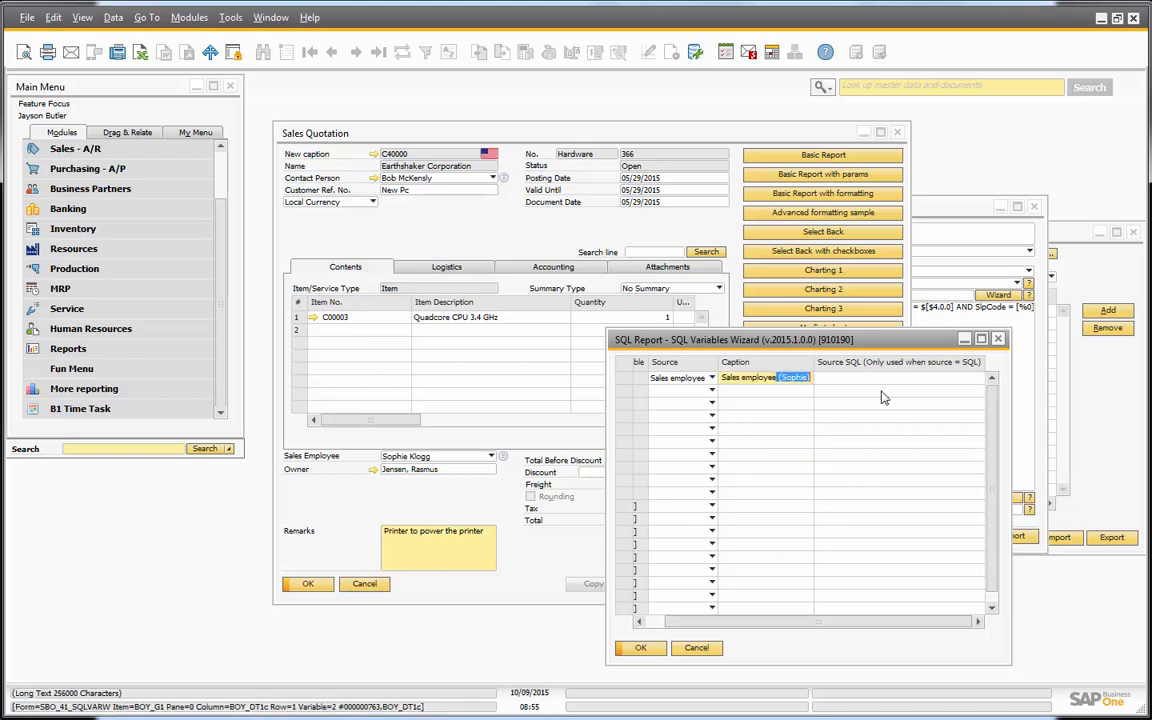
{"action": "key", "text": "BackSpace"}
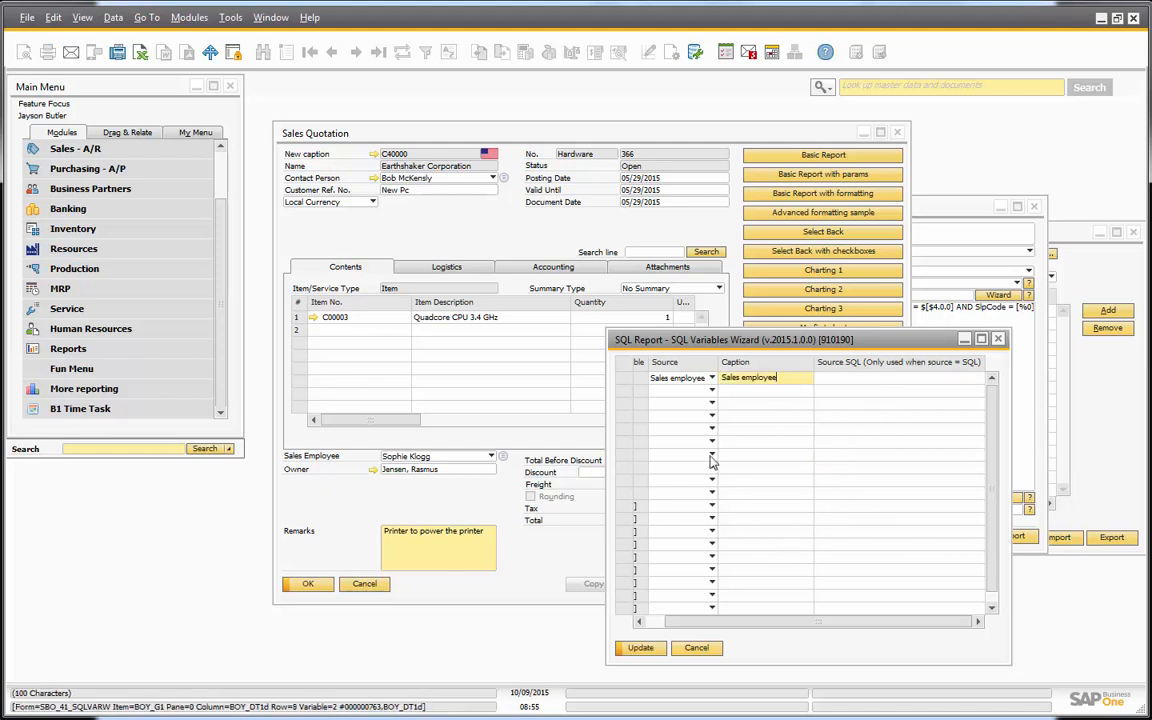
{"action": "left_click", "coordinate": [832, 392]}
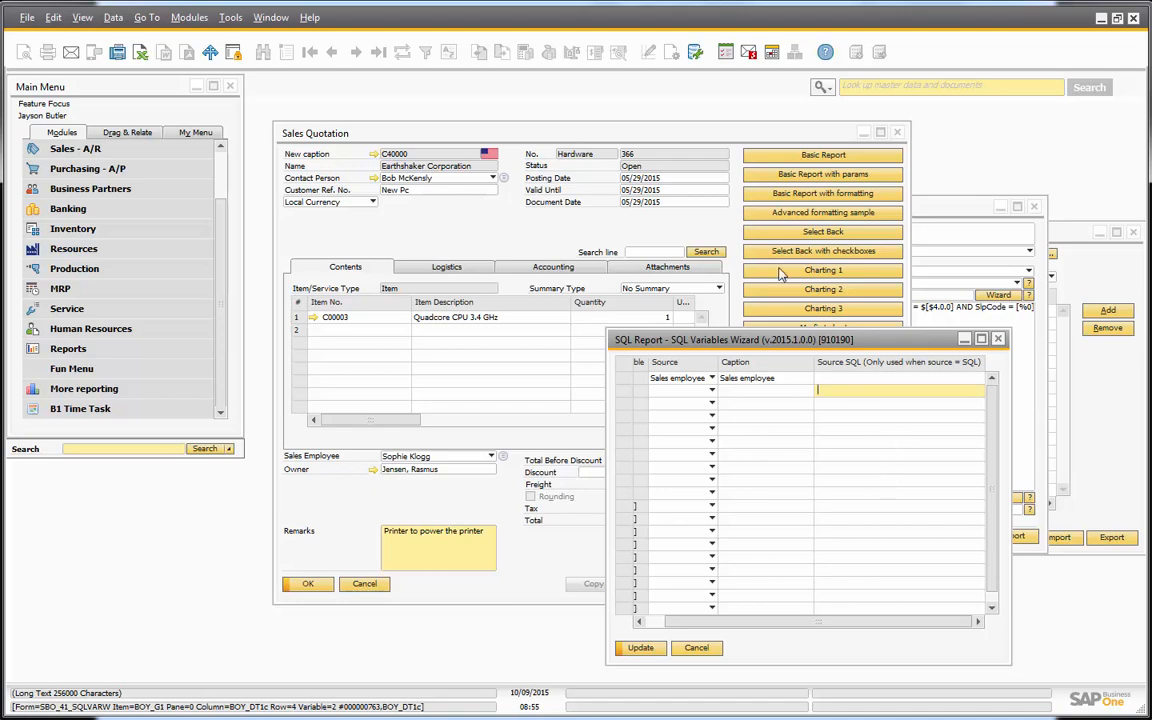
Run Basic Report with params and view the sales employee choices offered by its prompt
{"action": "left_click", "coordinate": [786, 177]}
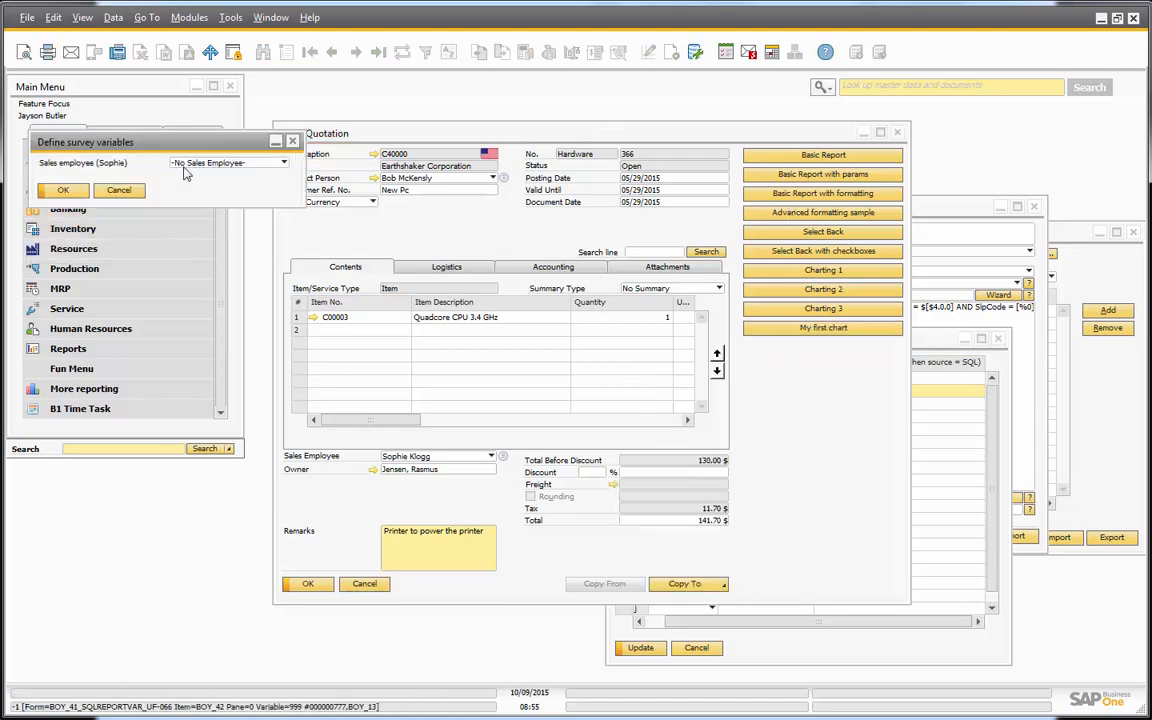
{"action": "left_click", "coordinate": [176, 162]}
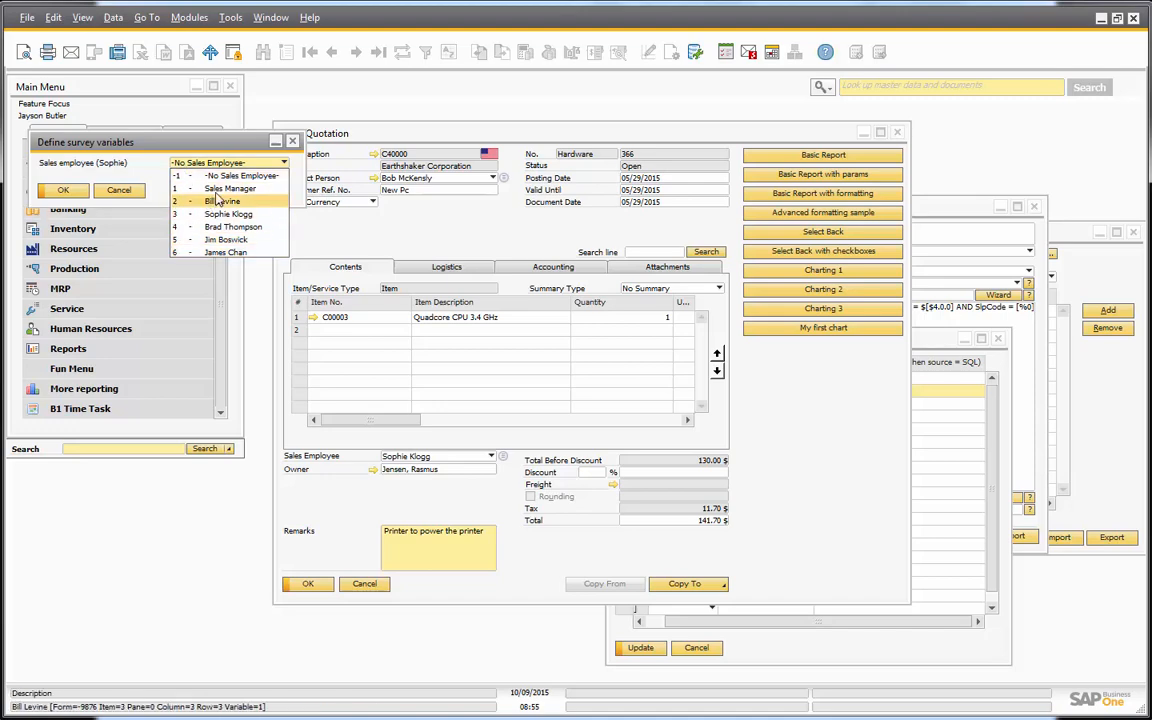
{"action": "left_click", "coordinate": [936, 440]}
Set the source of variable [%1] to SQL and its caption to Sales employee
{"action": "left_click", "coordinate": [658, 391]}
{"action": "scroll", "coordinate": [805, 224], "scroll_direction": "down", "scroll_amount": 20}
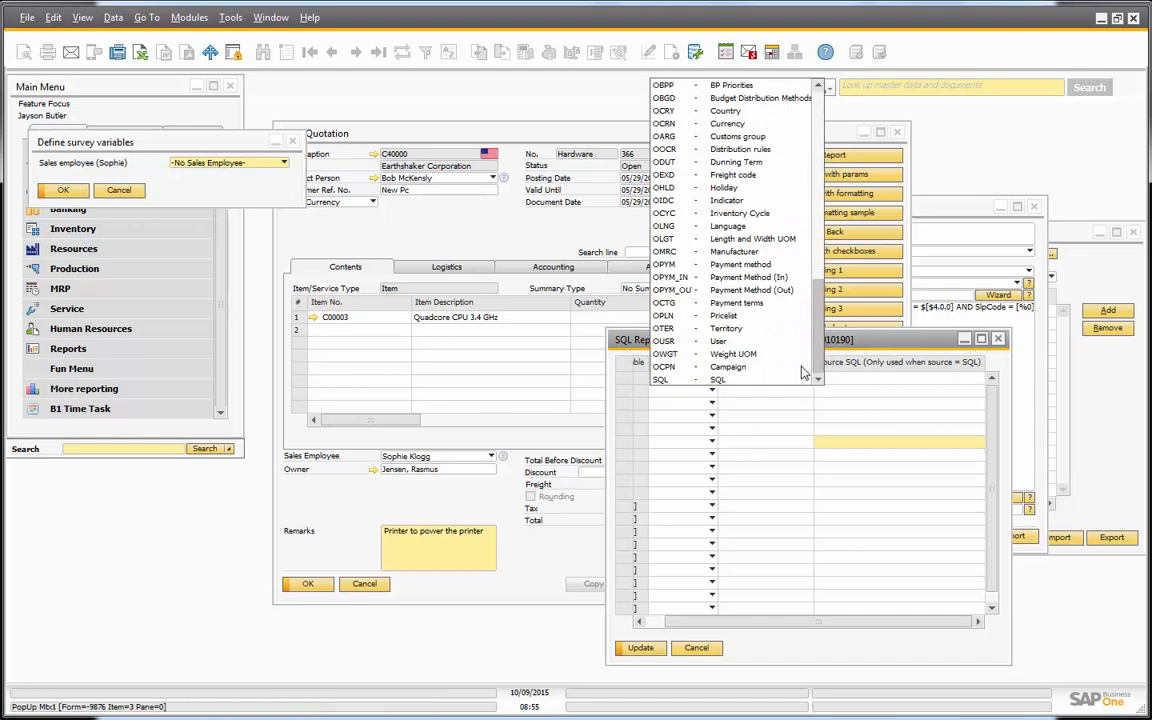
{"action": "left_click", "coordinate": [700, 380]}
{"action": "key", "text": "Tab"}
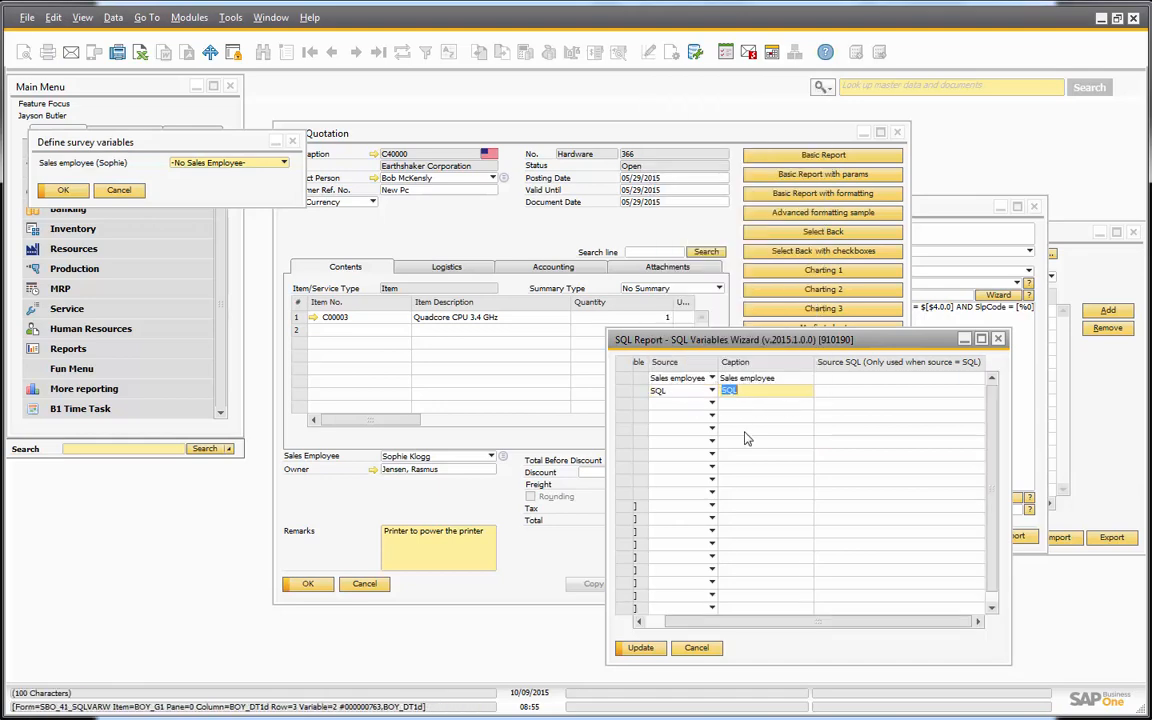
{"action": "type", "text": "Sales employee"}
{"action": "key", "text": "Tab"}
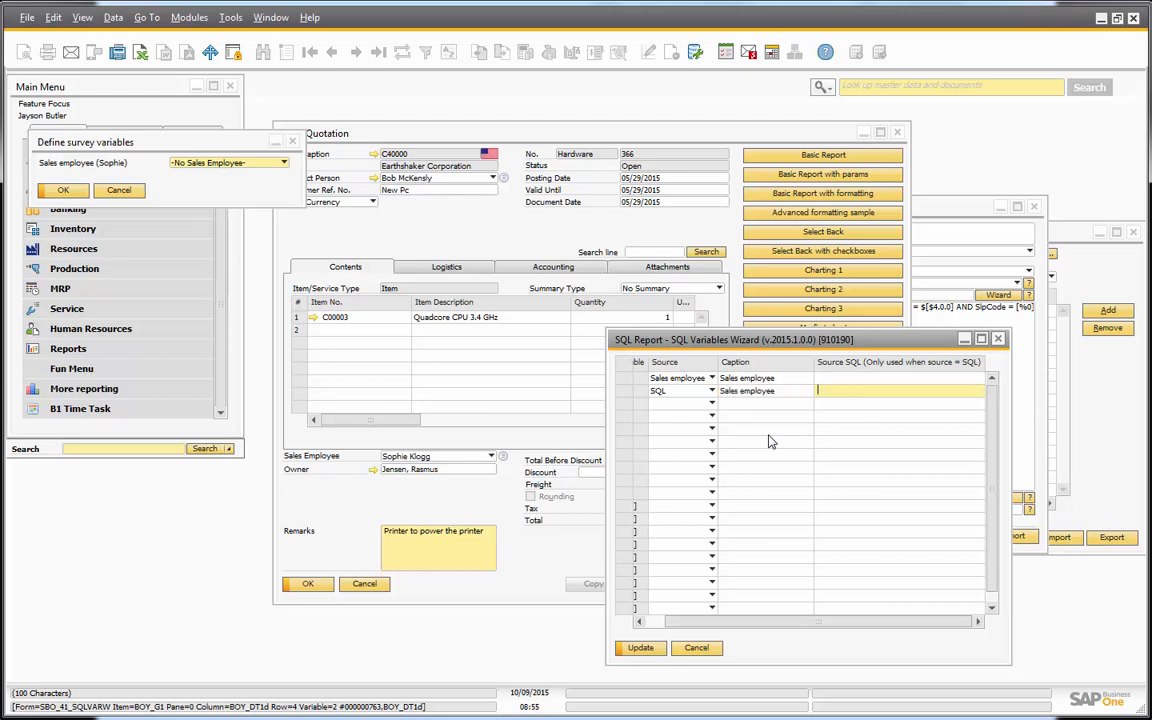
Try SELECT SlpCode, SlpName FROM OSLP with a WHERE clause as the source SQL of [%1], and discard the wizard changes and the open report prompt
{"action": "type", "text": "SELECT SlpCode, SlpName"}
{"action": "type", "text": "FROM OSLP"}
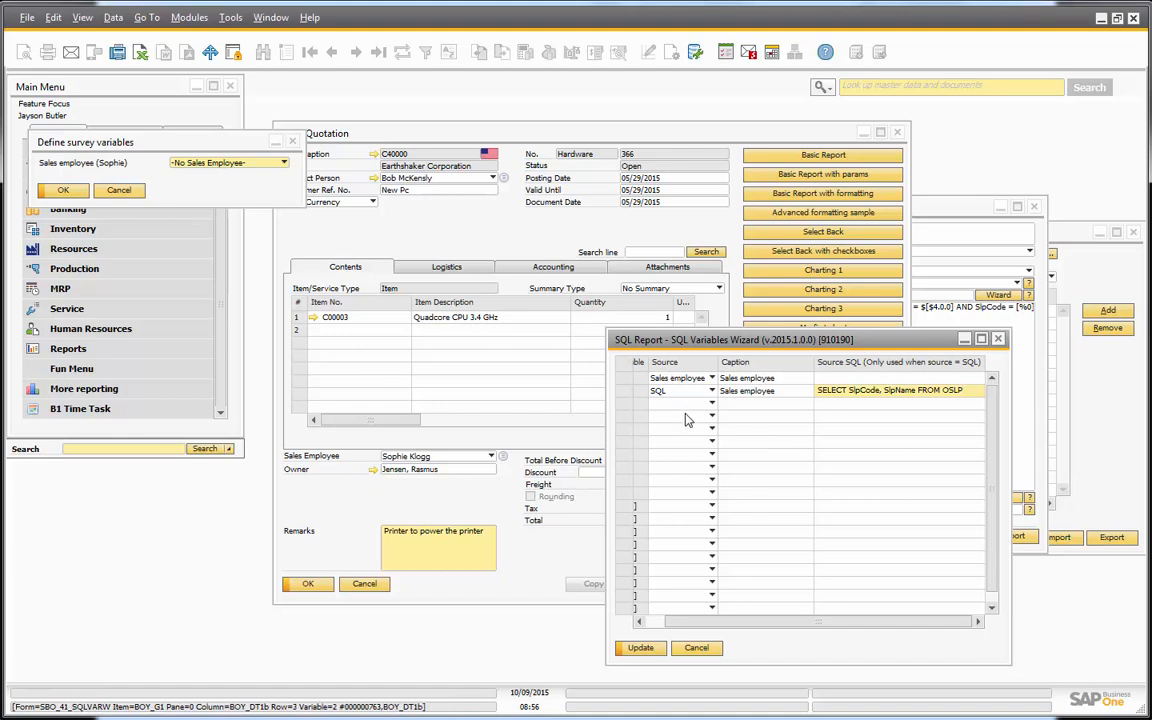
{"action": "type", "text": "HER"}
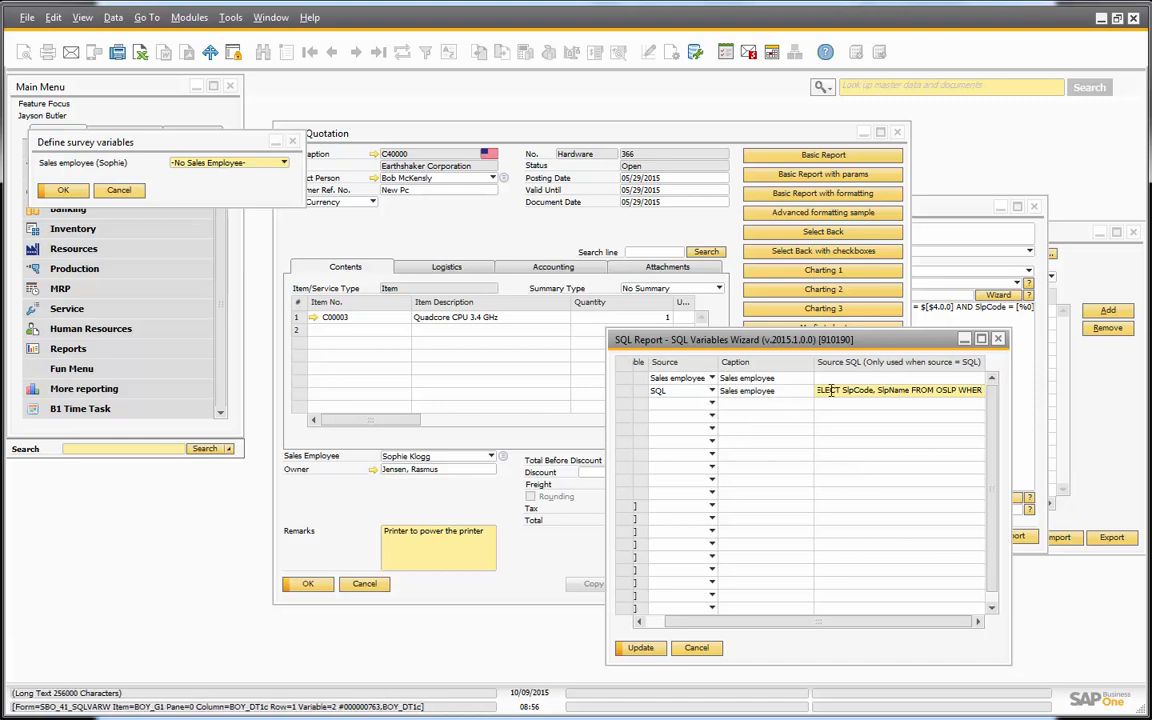
{"action": "left_click", "coordinate": [696, 647]}
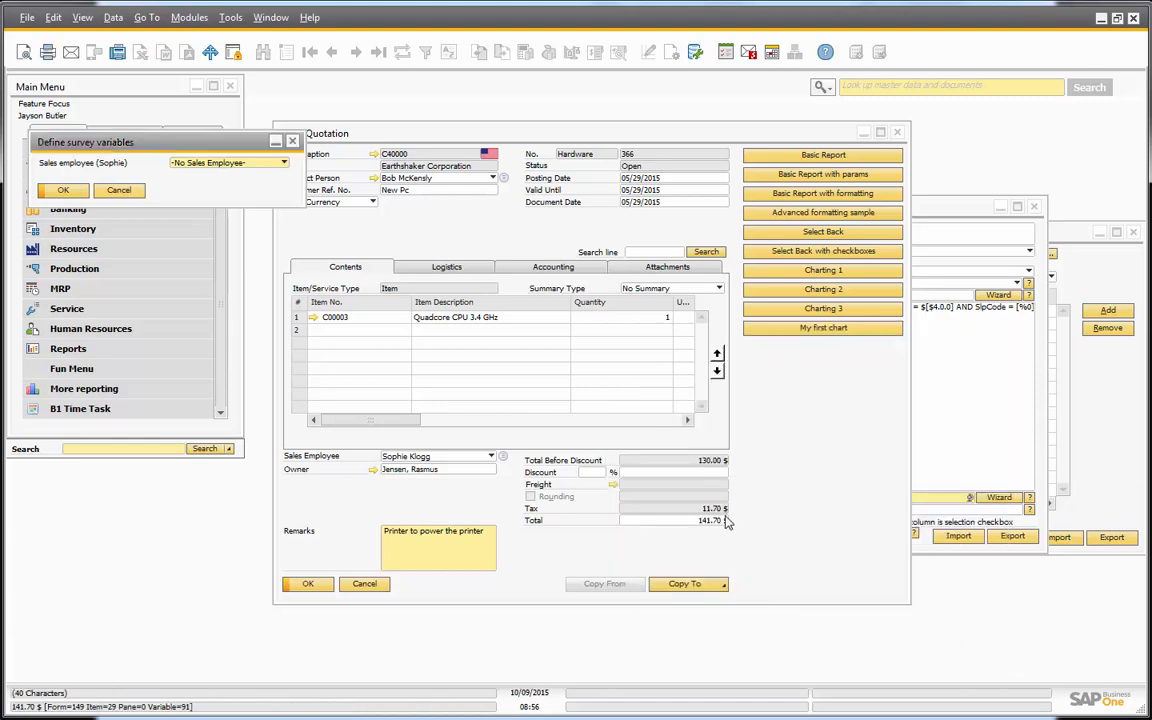
{"action": "left_click", "coordinate": [112, 189]}
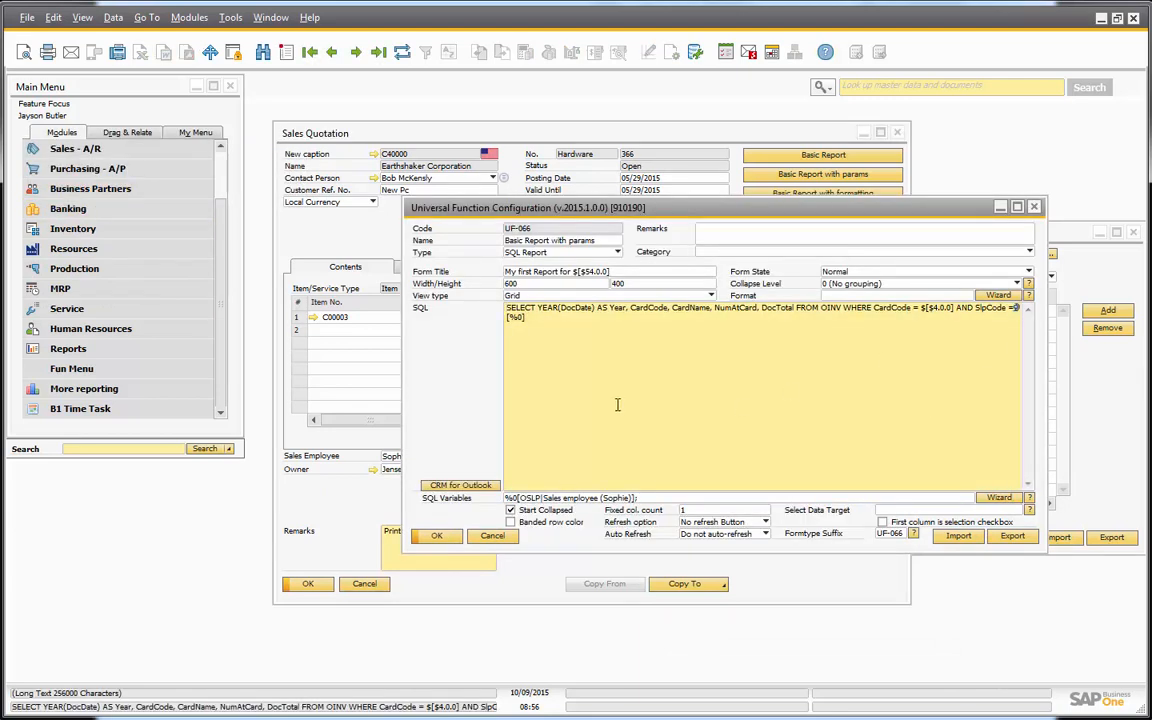
Examine the dynamic syntax in the form title and the system information offered for copying from the quotation header
{"action": "left_click", "coordinate": [575, 271]}
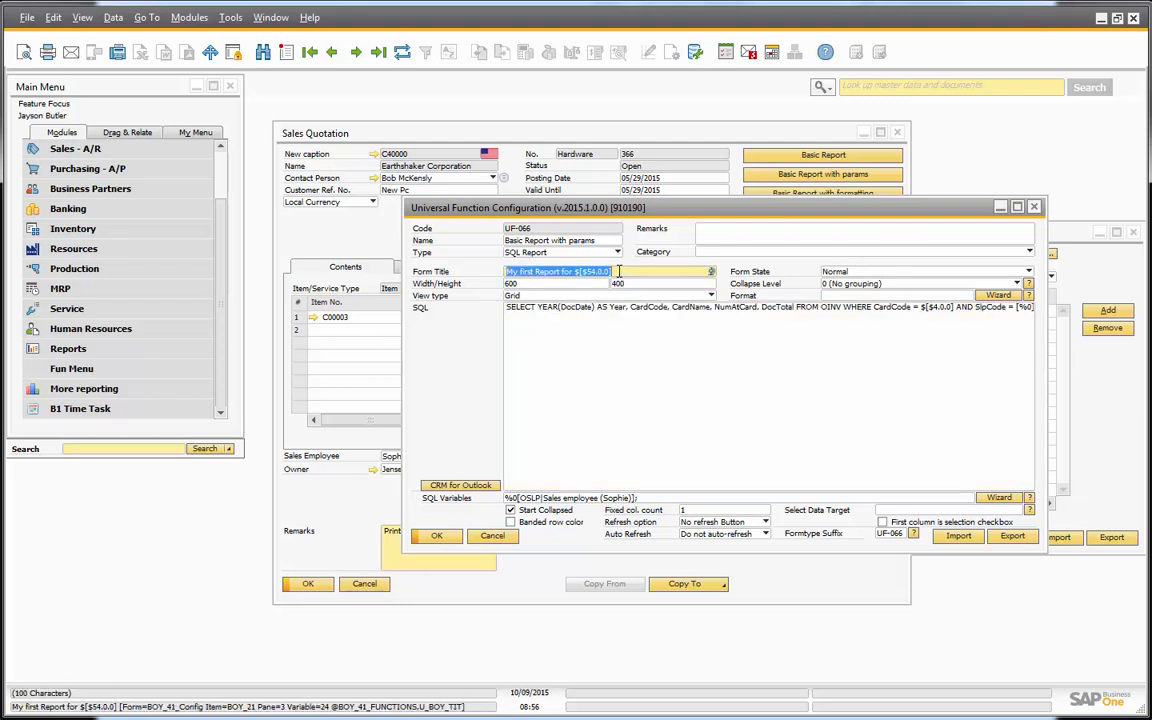
{"action": "left_click_drag", "start_coordinate": [575, 271], "coordinate": [611, 271]}
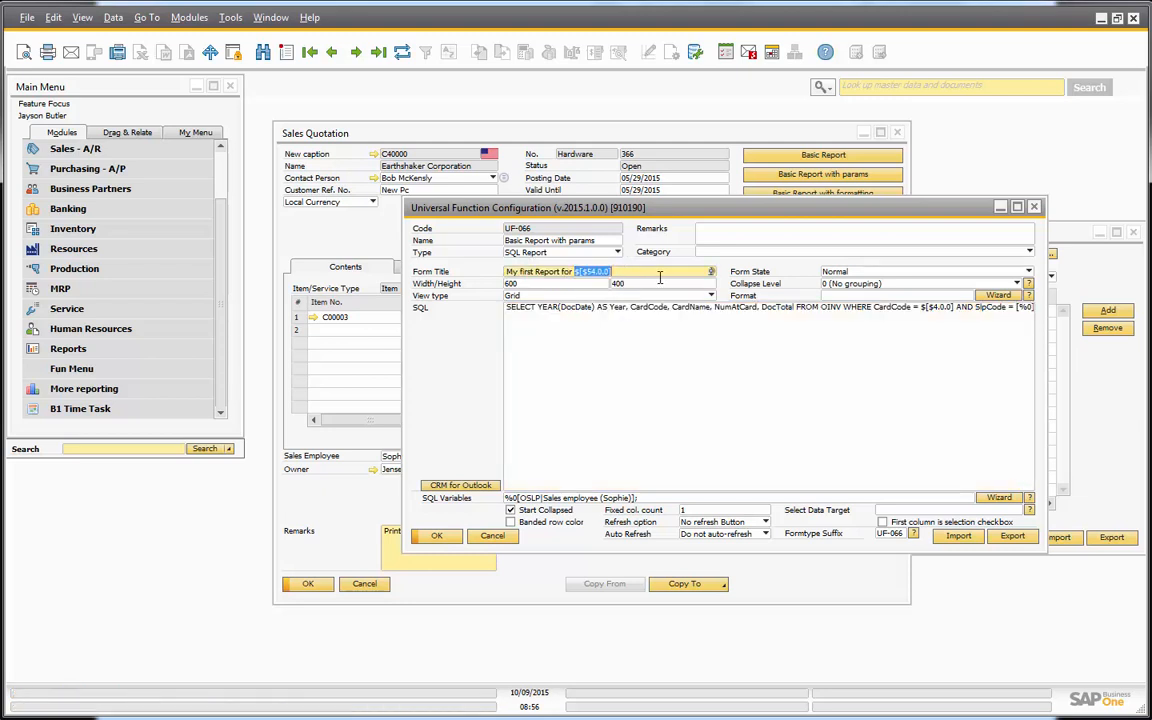
{"action": "left_click", "coordinate": [628, 272]}
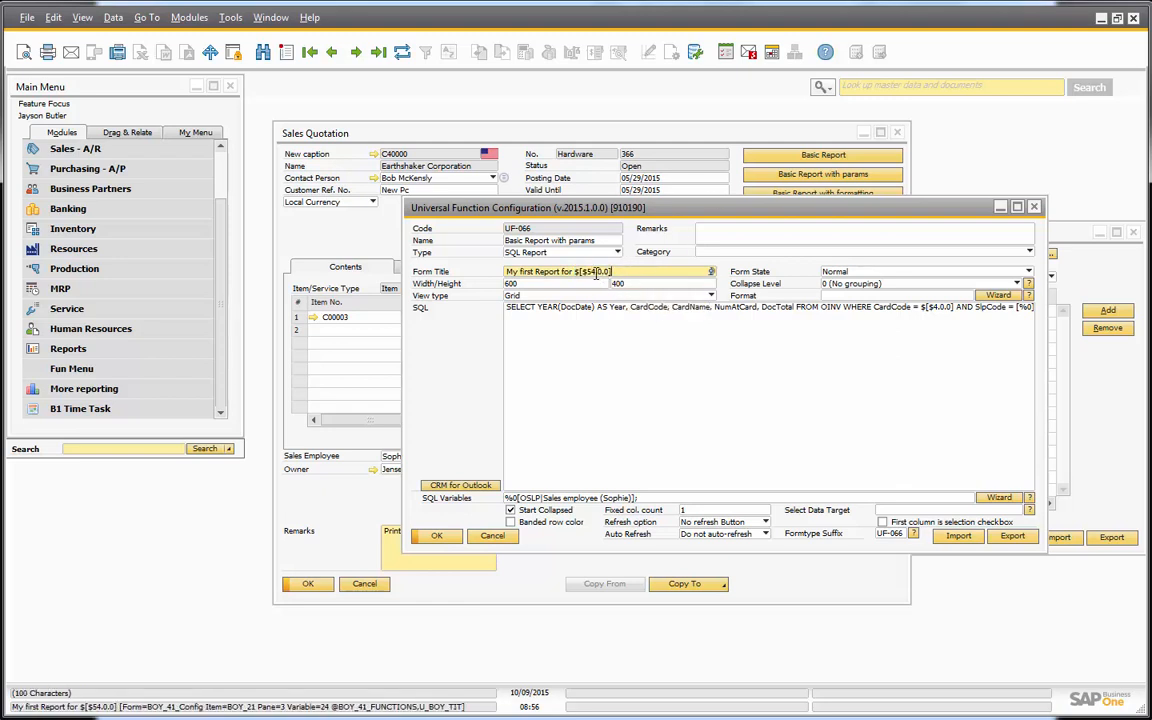
{"action": "right_click", "coordinate": [432, 175]}
{"action": "mouse_move", "coordinate": [540, 197]}
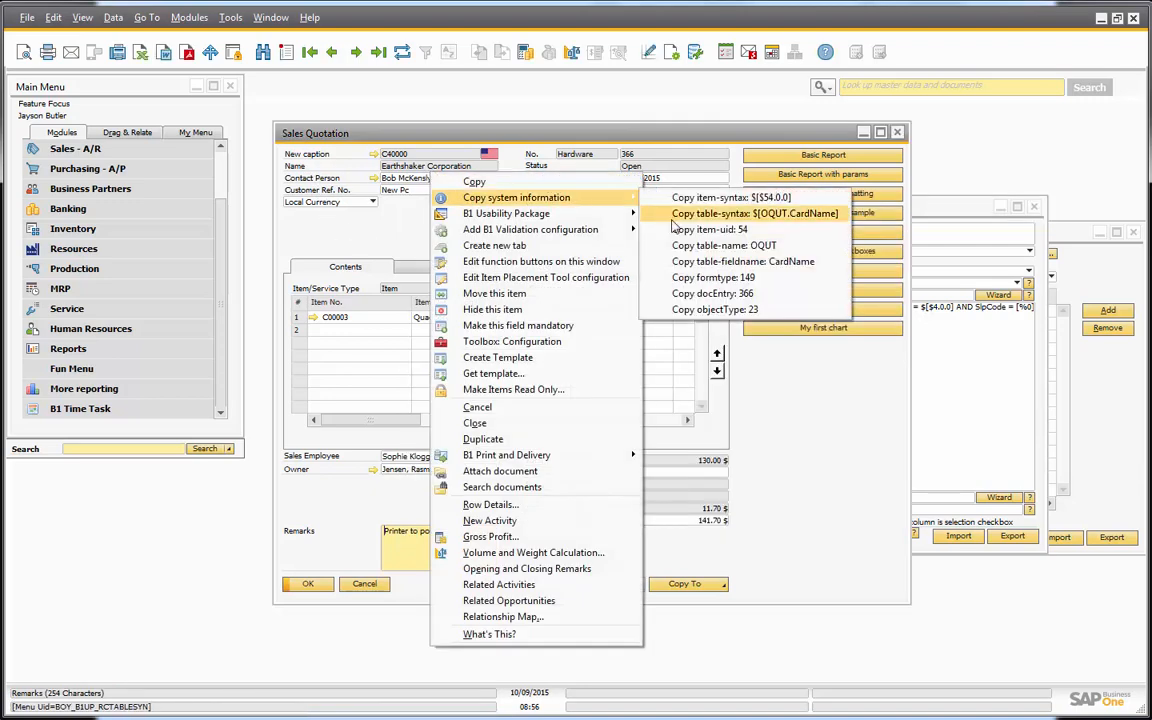
{"action": "left_click", "coordinate": [953, 405]}
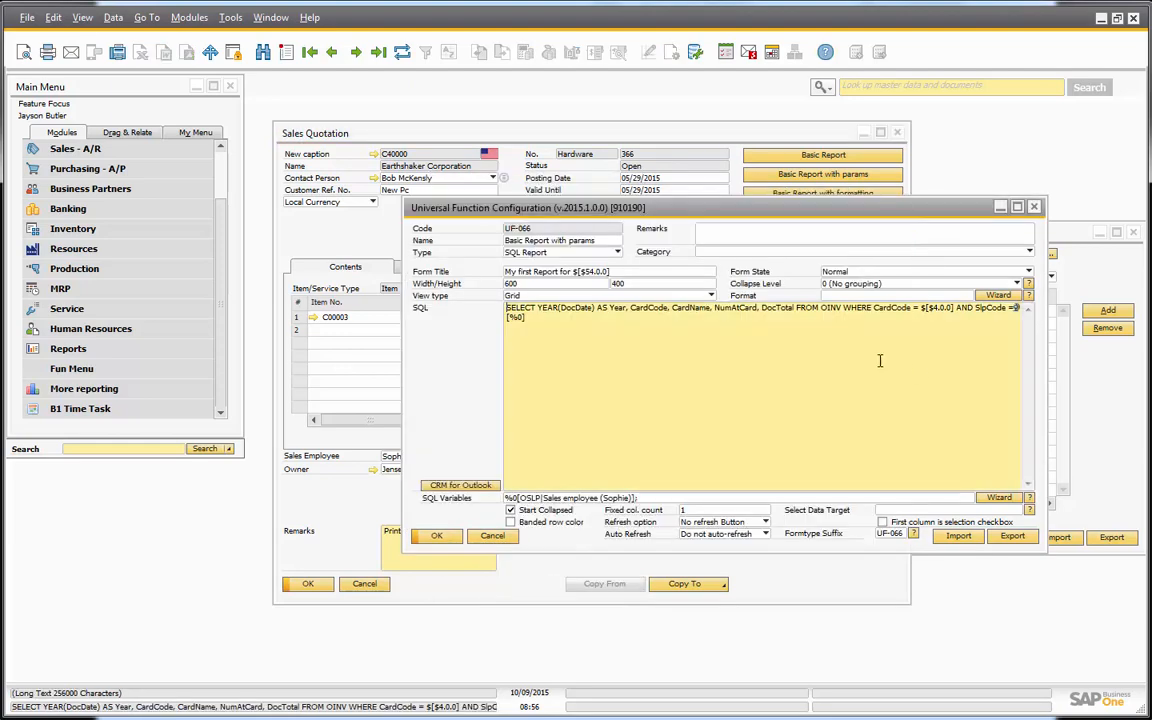
Run Basic Report with params for the sales employee with code 3, and close the resulting report
{"action": "left_click", "coordinate": [719, 133]}
{"action": "left_click", "coordinate": [802, 177]}
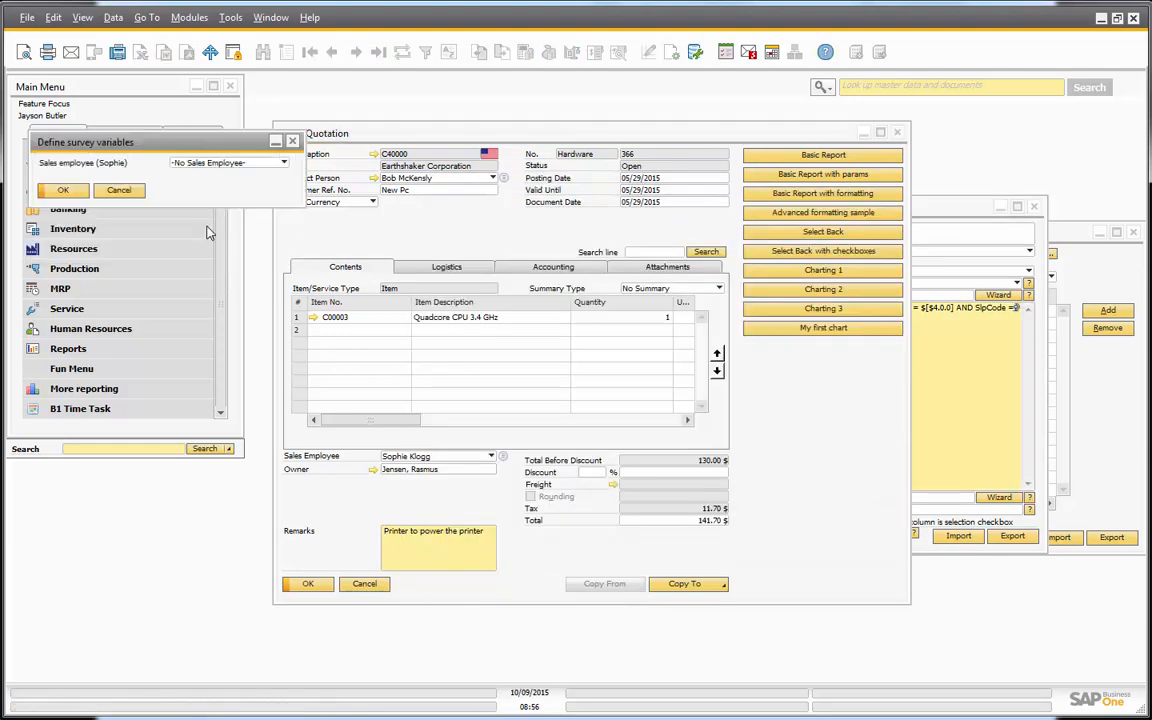
{"action": "left_click", "coordinate": [186, 161]}
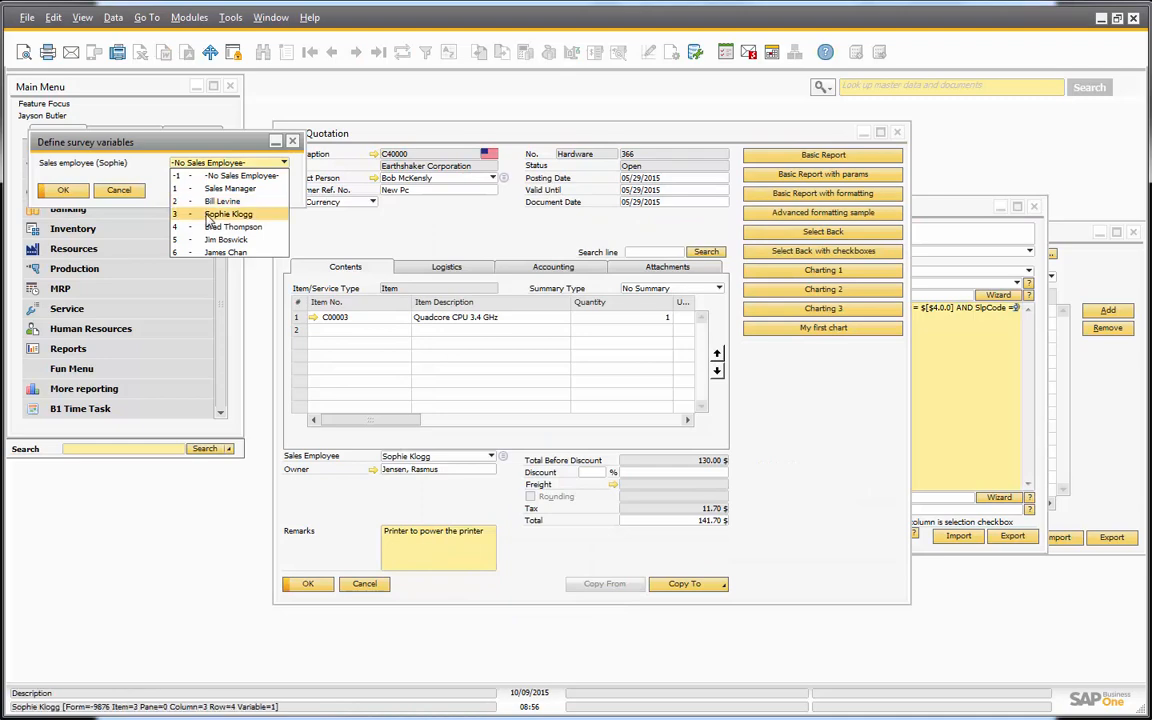
{"action": "left_click", "coordinate": [208, 214]}
{"action": "left_click", "coordinate": [62, 190]}
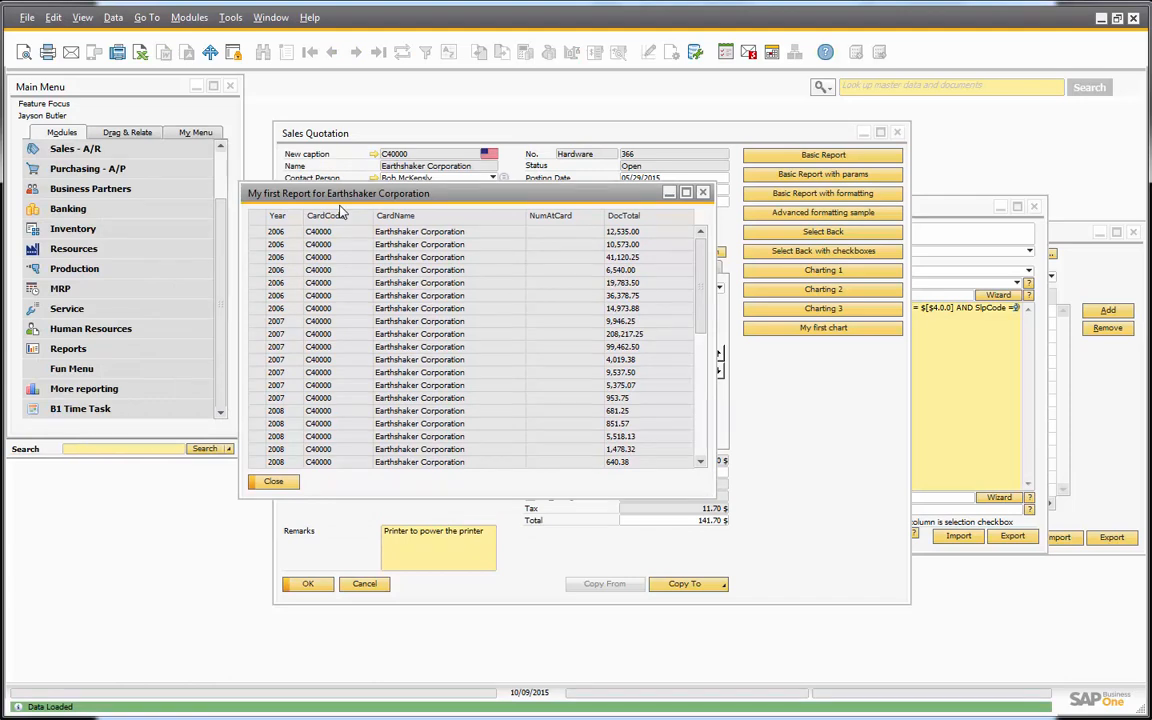
{"action": "left_click", "coordinate": [272, 481]}
Return to the Basic Report with params configuration and open its column formatting wizard
{"action": "left_click", "coordinate": [977, 464]}
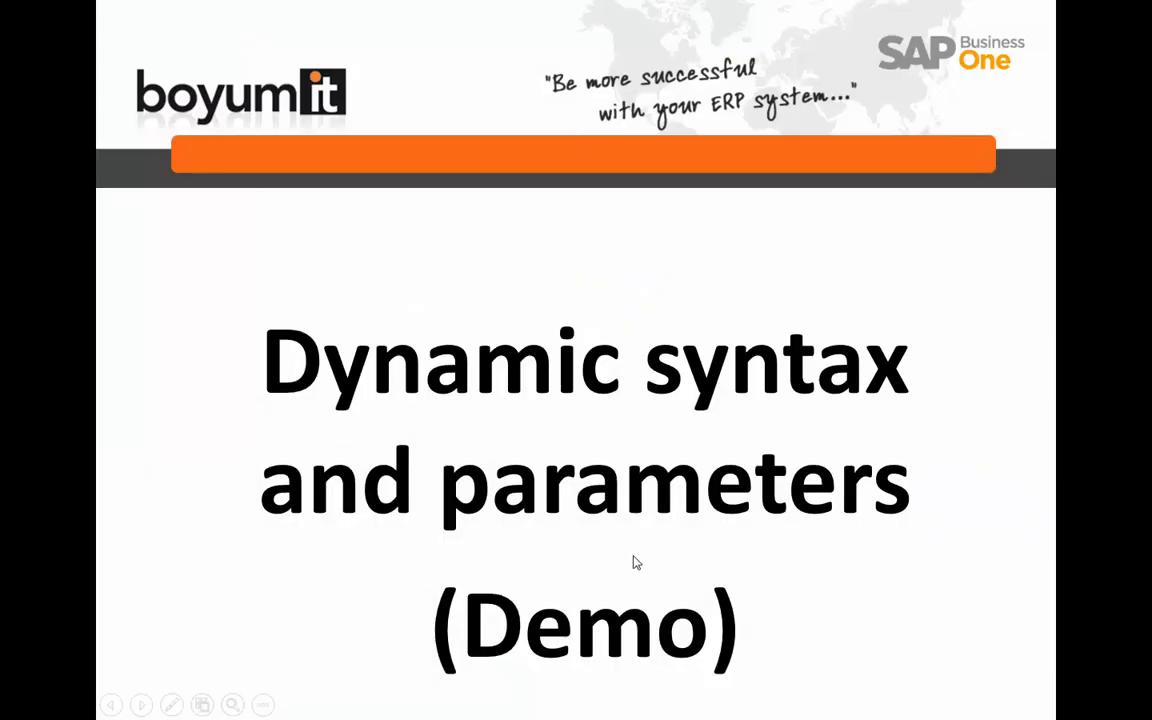
{"action": "left_click", "coordinate": [627, 566]}
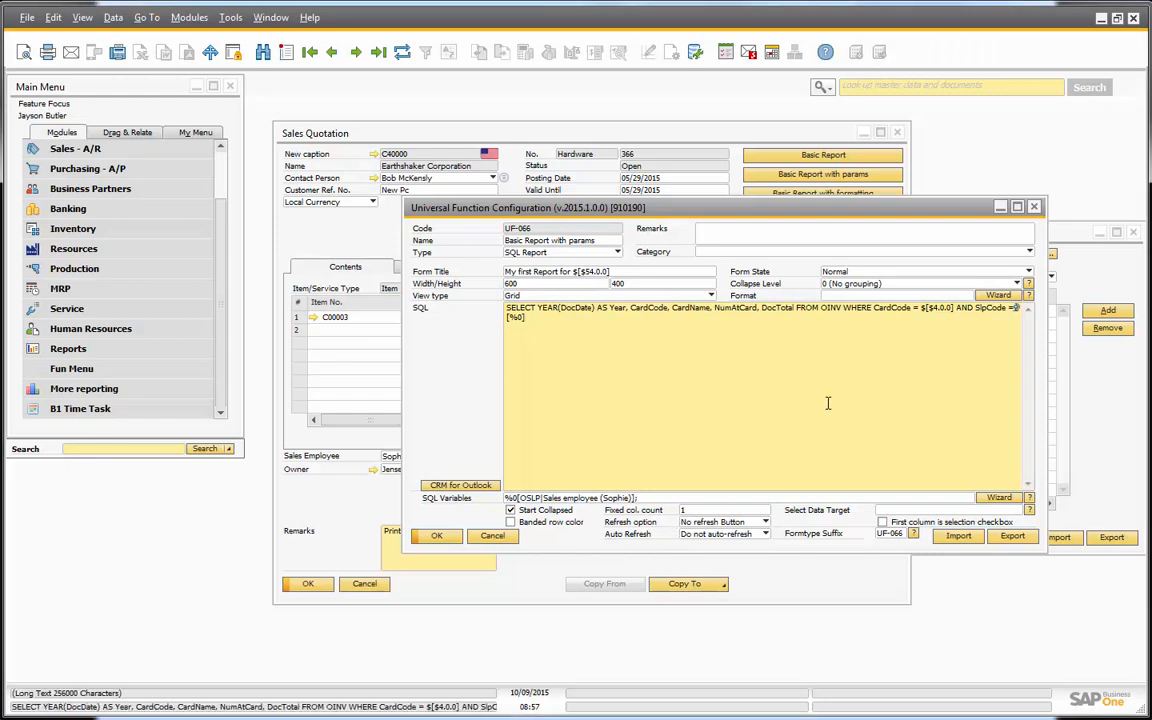
{"action": "left_click", "coordinate": [998, 295]}
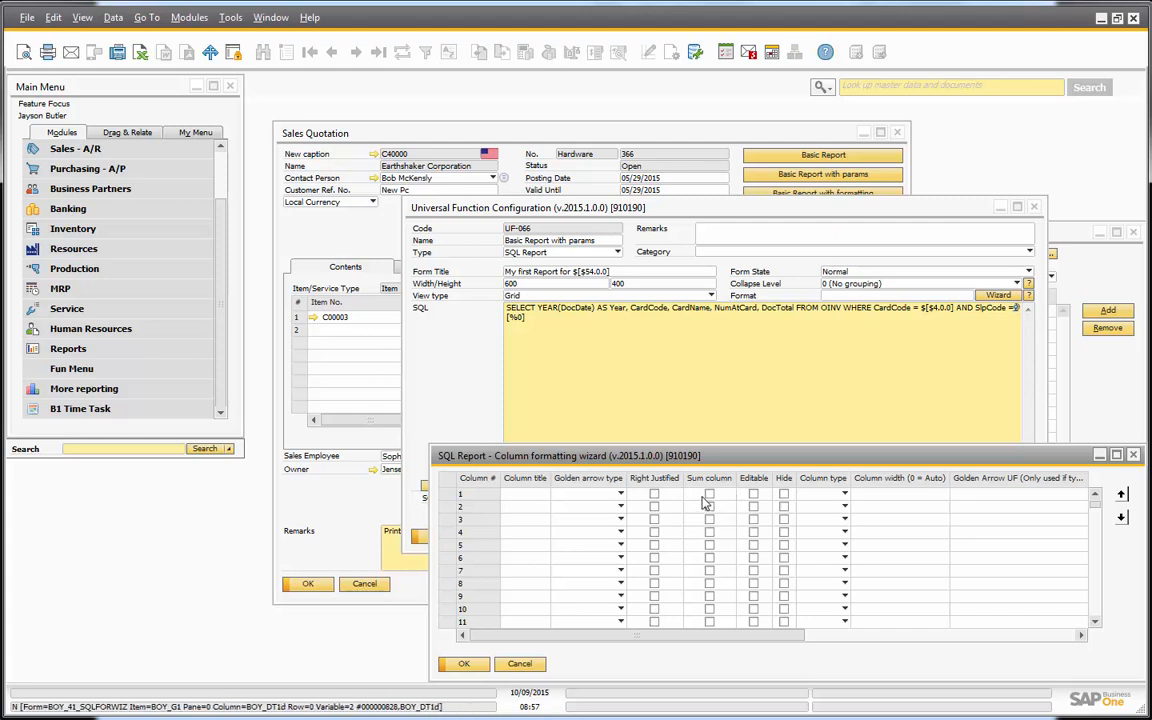
Run the Advanced formatting sample report from the sales quotation and move its window clear of the configuration windows
{"action": "left_click", "coordinate": [717, 143]}
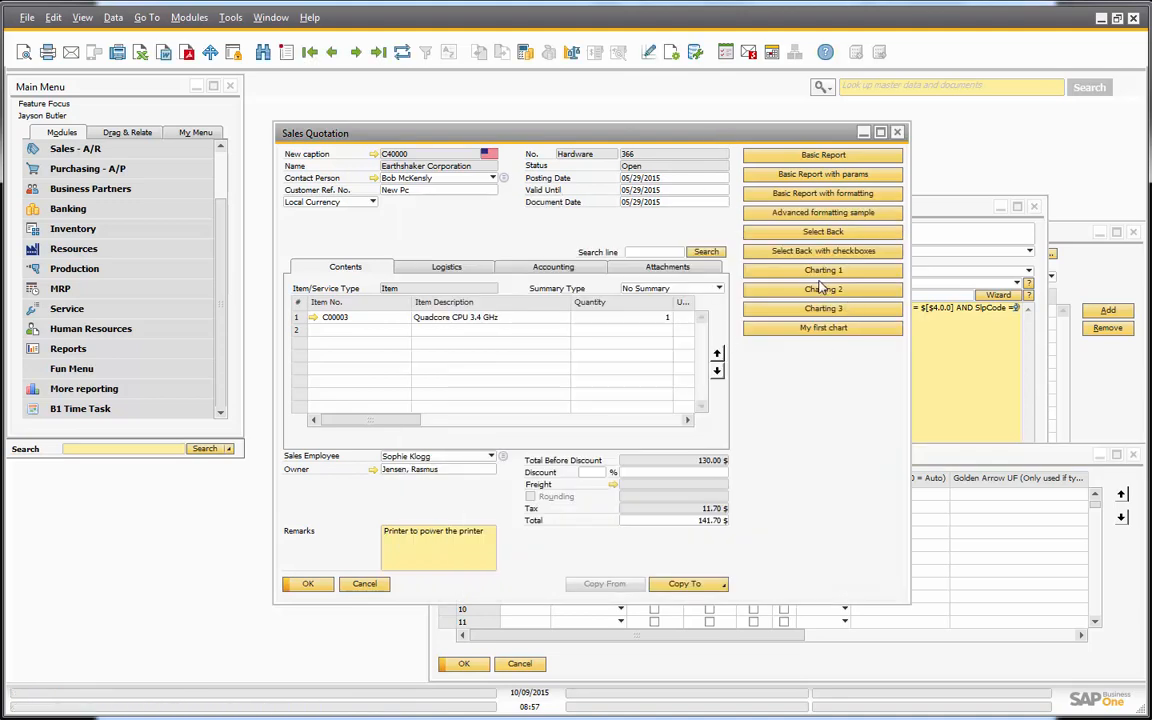
{"action": "left_click", "coordinate": [790, 212]}
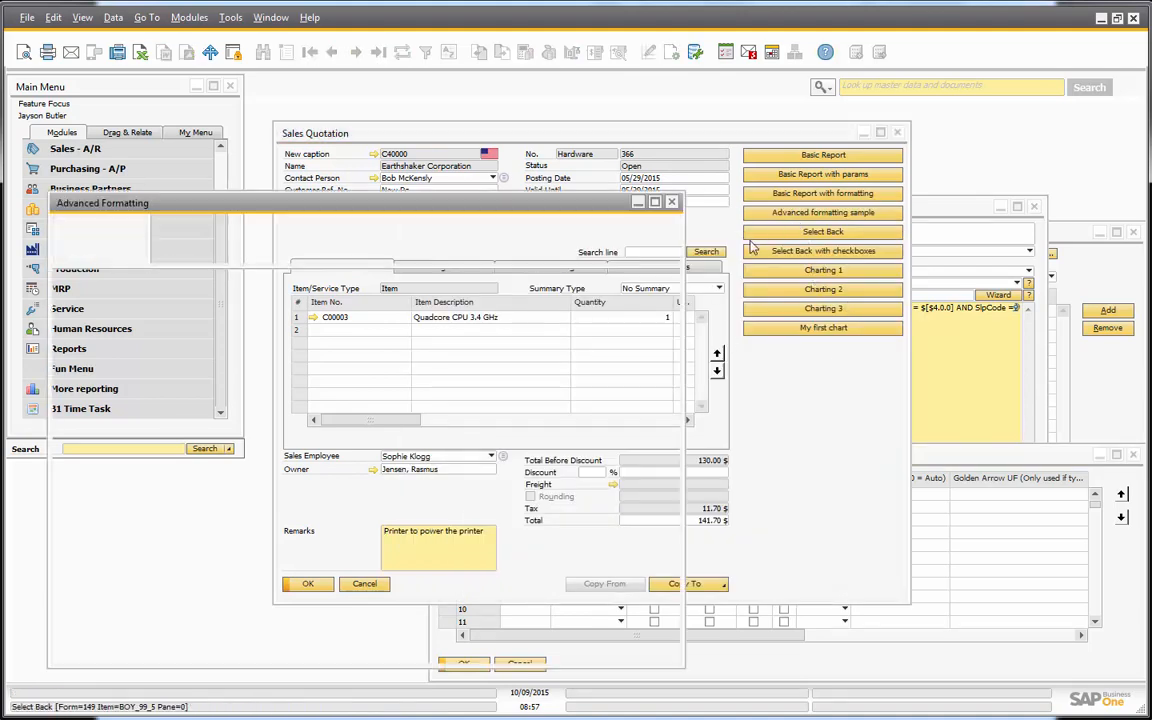
{"action": "left_click_drag", "start_coordinate": [271, 212], "coordinate": [312, 108]}
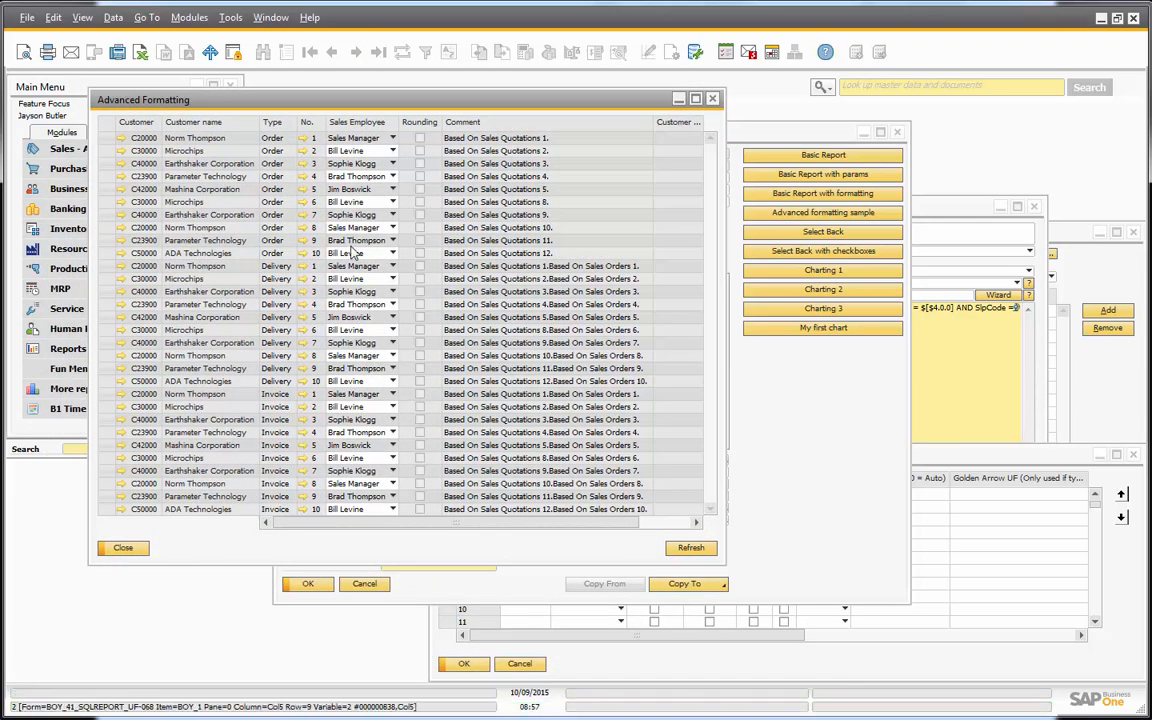
{"action": "left_click_drag", "start_coordinate": [211, 108], "coordinate": [153, 96]}
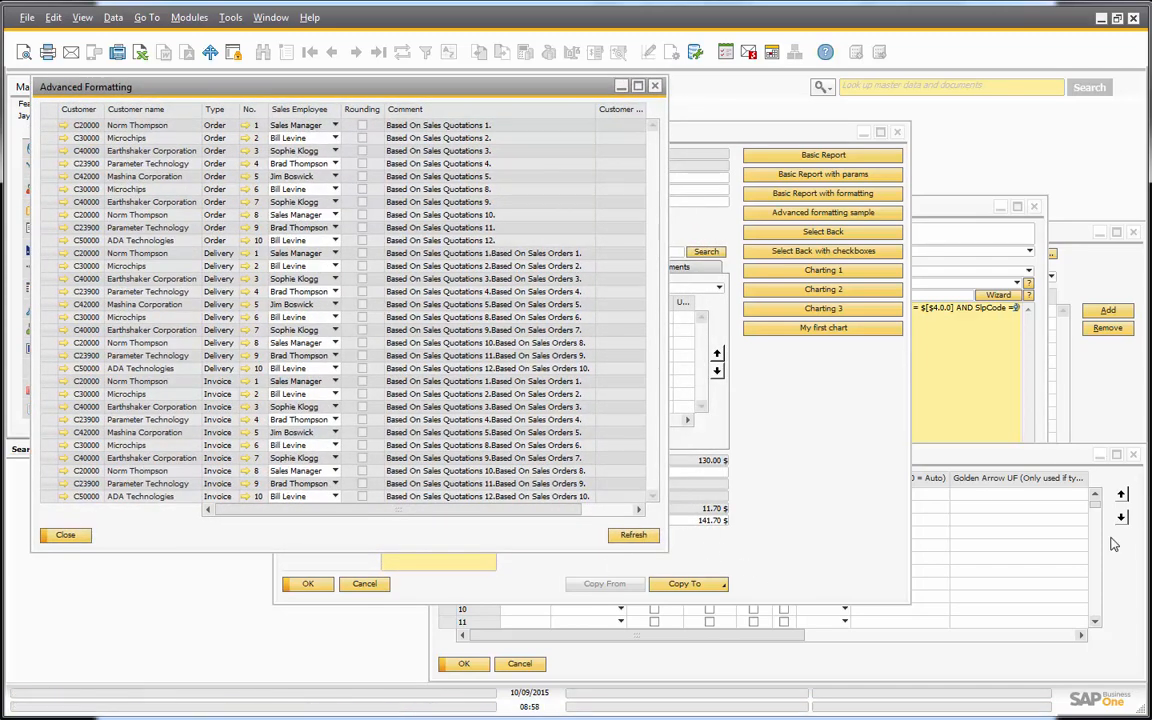
Close the column formatting wizard and the configuration windows behind the Advanced Formatting report
{"action": "left_click", "coordinate": [1018, 410]}
{"action": "left_click", "coordinate": [1020, 218]}
{"action": "left_click", "coordinate": [1035, 207]}
{"action": "left_click", "coordinate": [1036, 208]}
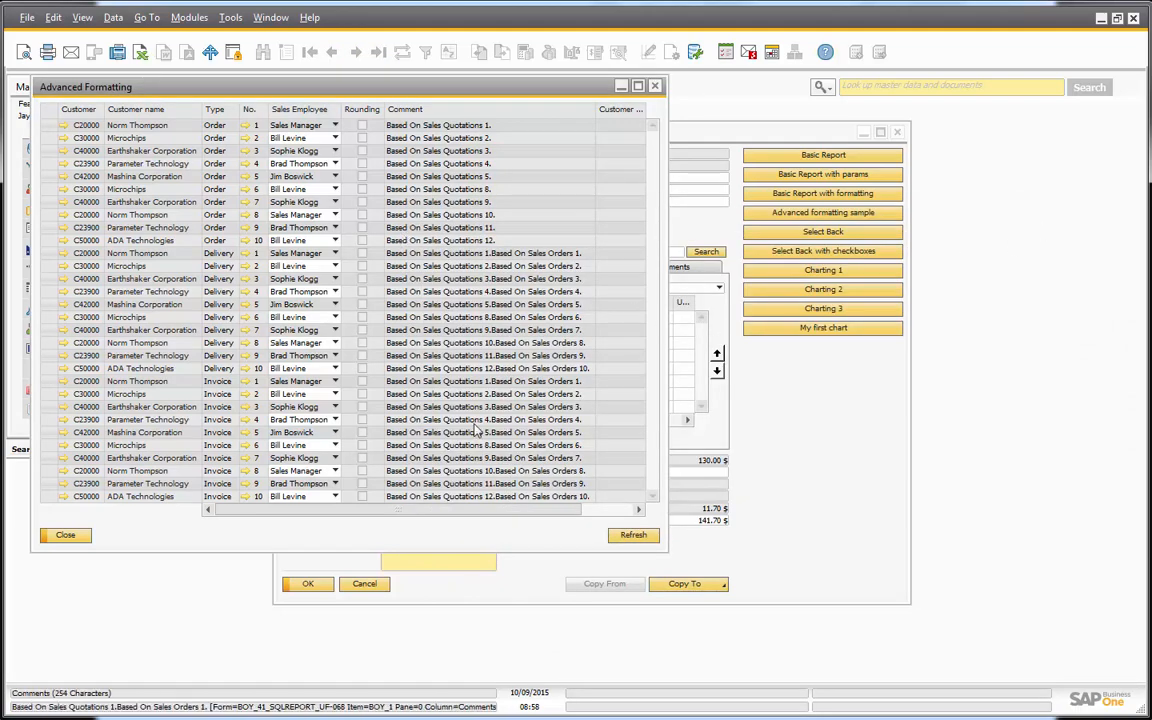
Open the SQL Report configuration of the Advanced Formatting report and place it beside the results
{"action": "right_click", "coordinate": [241, 543]}
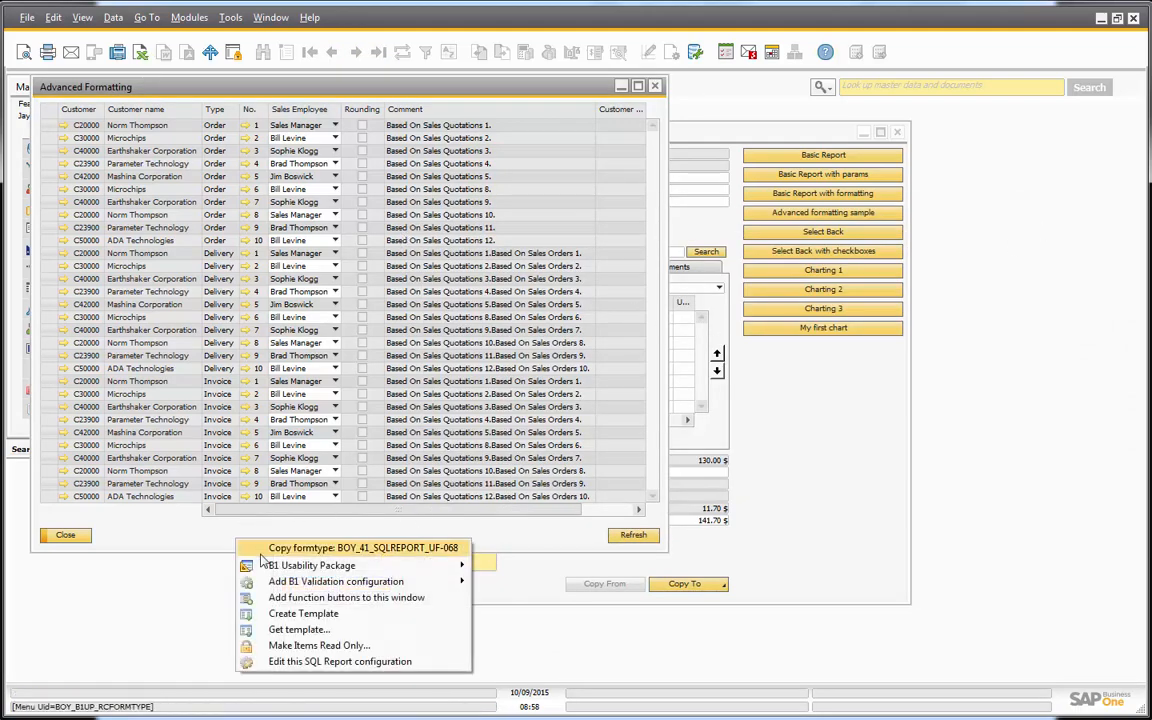
{"action": "left_click", "coordinate": [258, 661]}
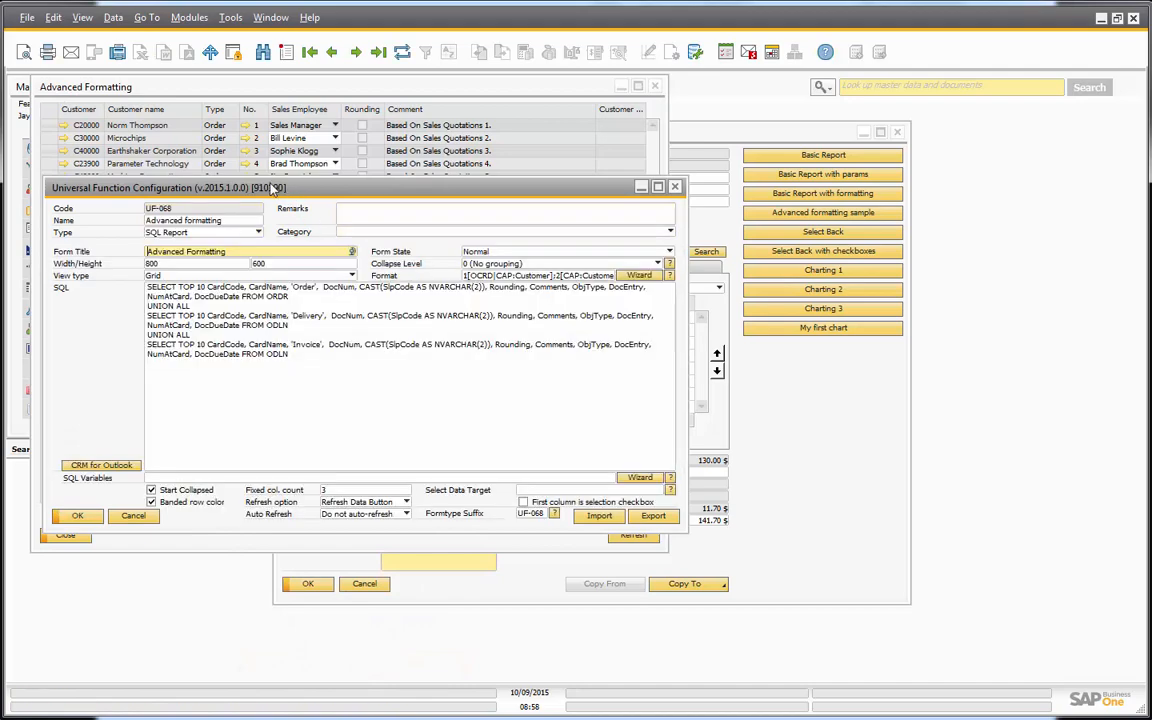
{"action": "left_click_drag", "start_coordinate": [270, 188], "coordinate": [683, 226]}
Change the source table of the 'Invoice' query in the UNION ALL statement to OINV and save the configuration
{"action": "left_click", "coordinate": [730, 368]}
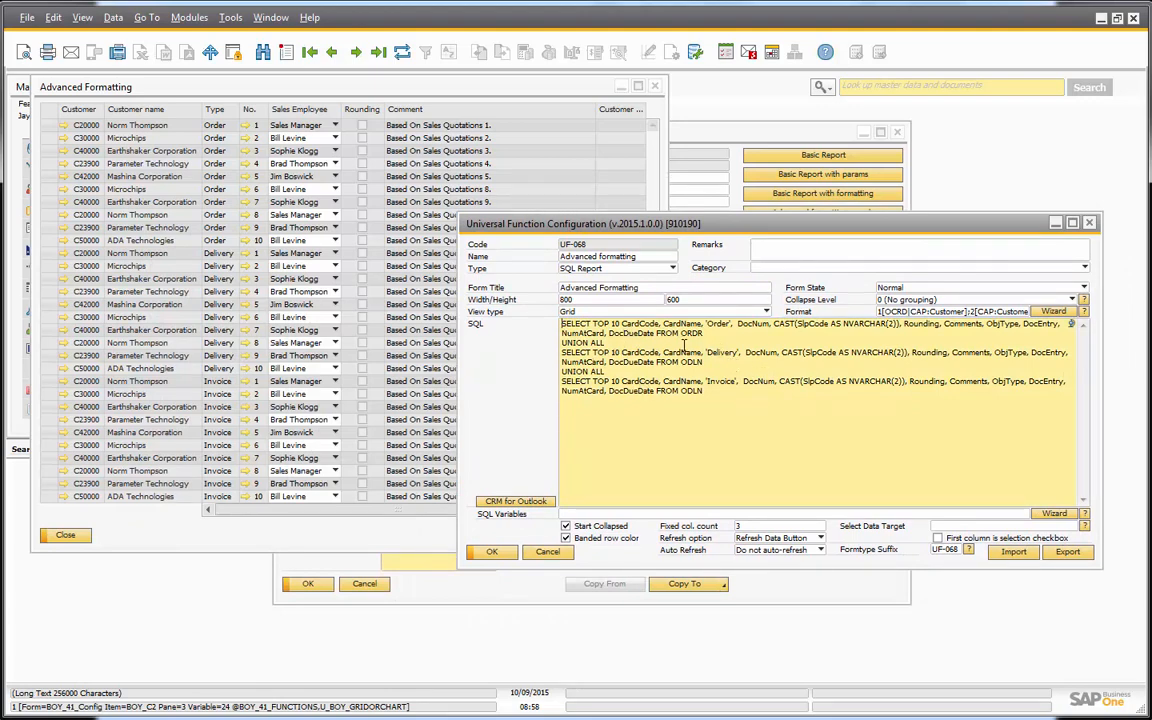
{"action": "left_click_drag", "start_coordinate": [606, 343], "coordinate": [533, 375]}
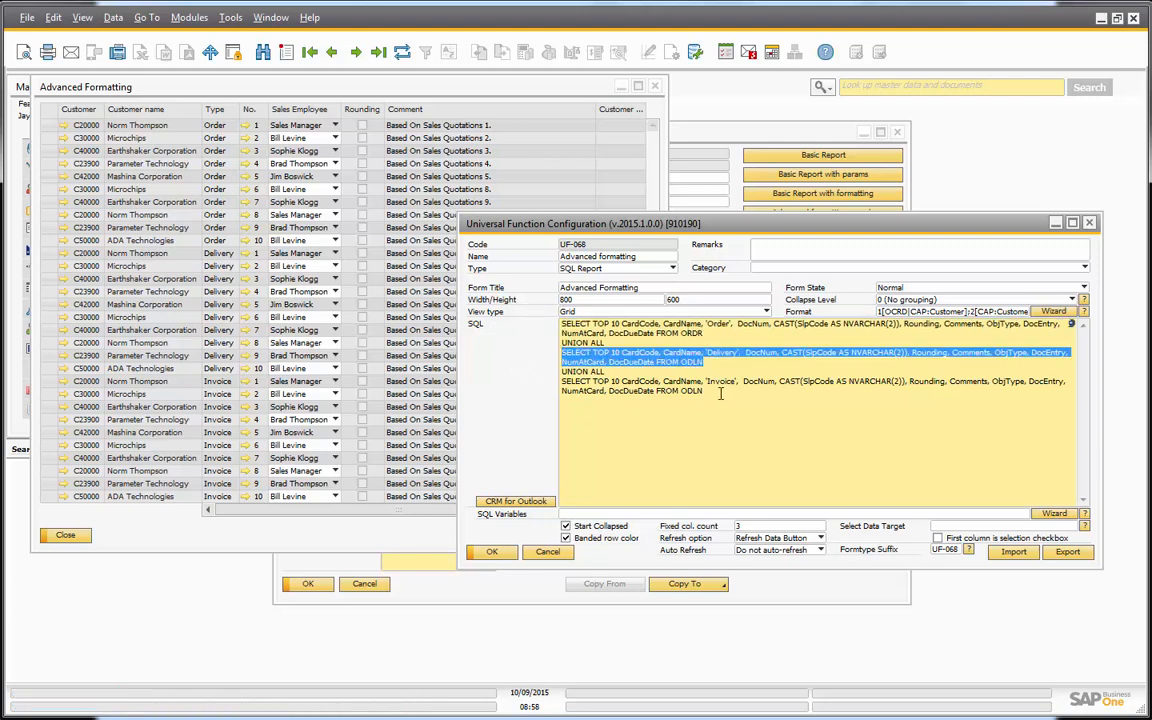
{"action": "left_click", "coordinate": [679, 391]}
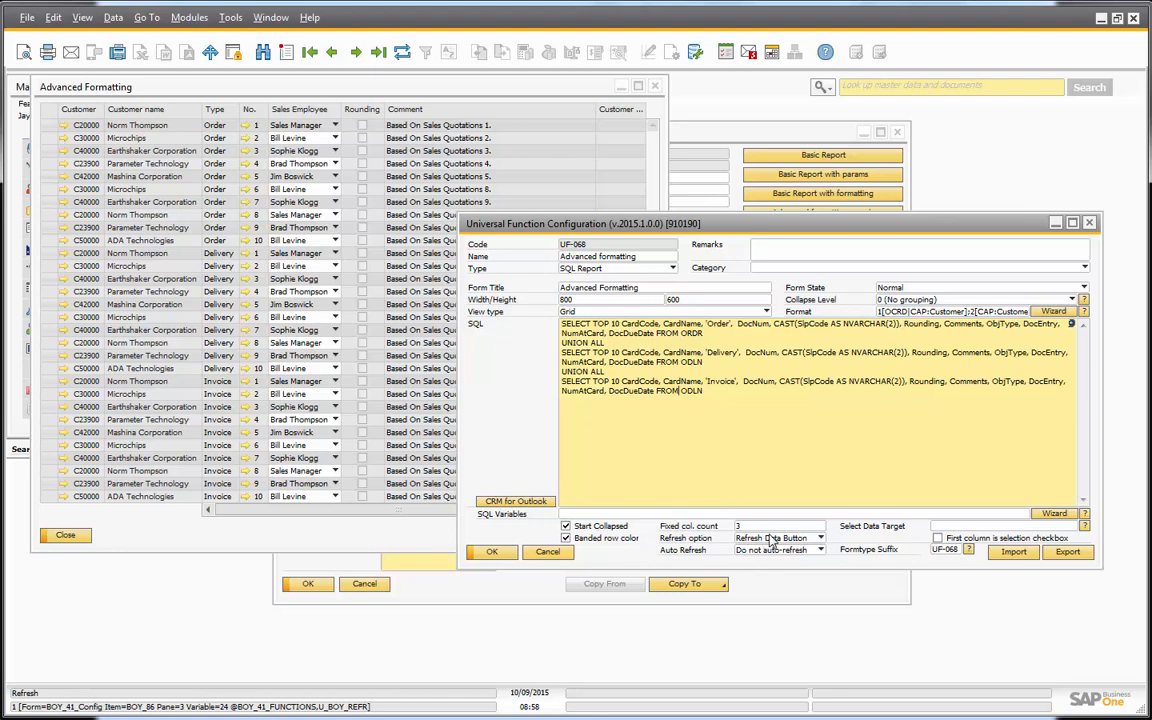
{"action": "type", "text": "INV"}
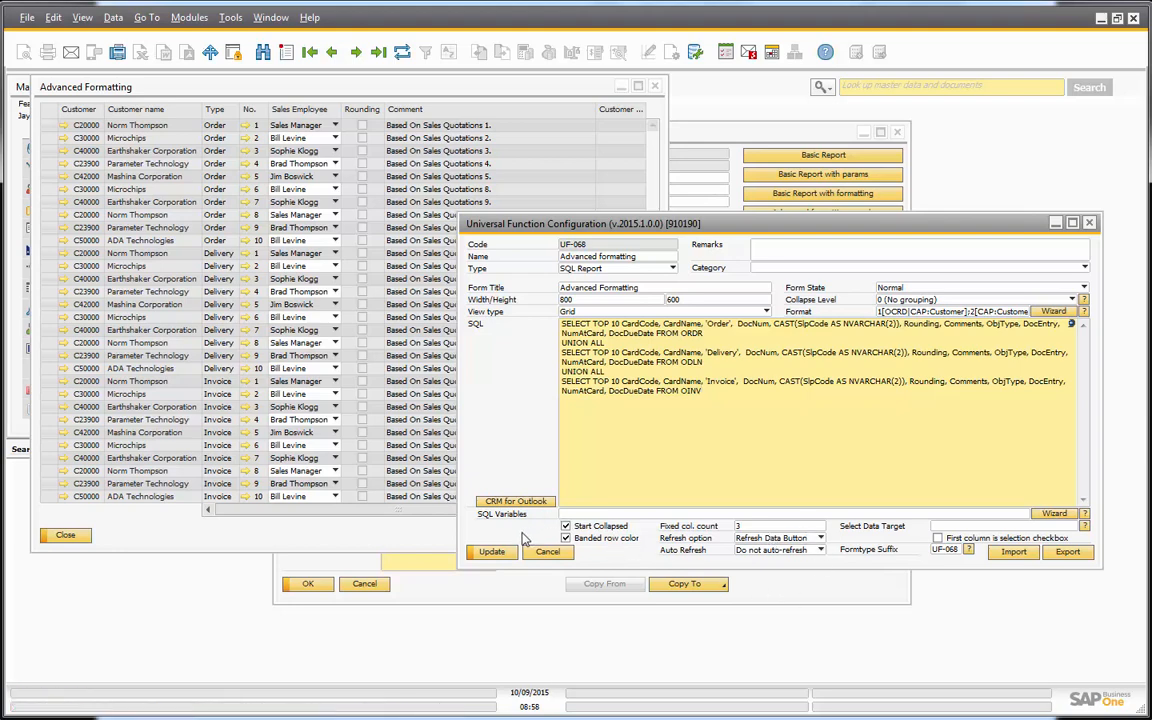
{"action": "left_click", "coordinate": [489, 552]}
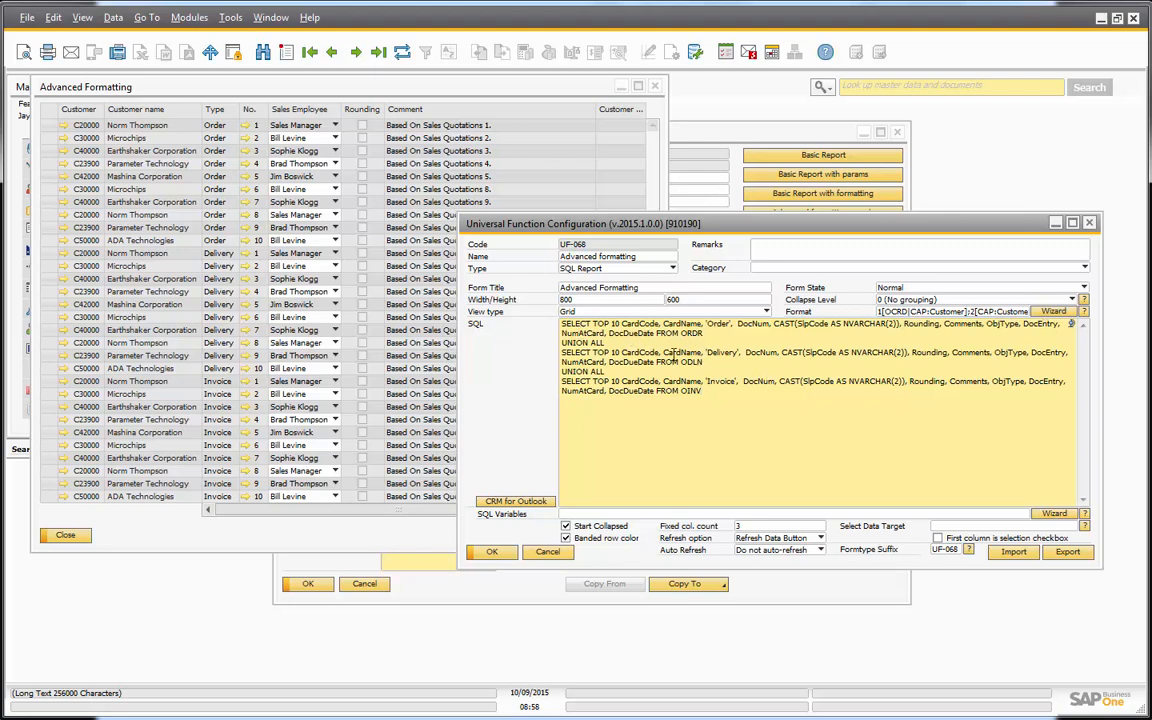
Set the fixed column count of the Advanced formatting configuration to 1 and save it
{"action": "left_click_drag", "start_coordinate": [687, 224], "coordinate": [723, 275]}
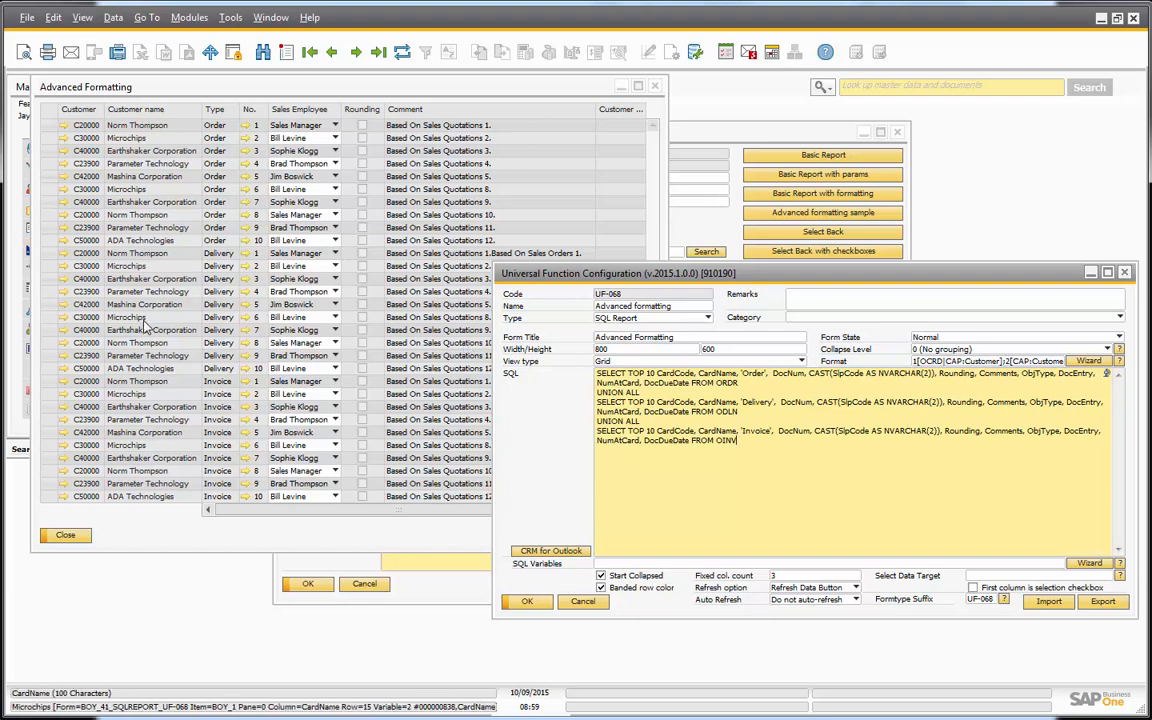
{"action": "left_click", "coordinate": [55, 203]}
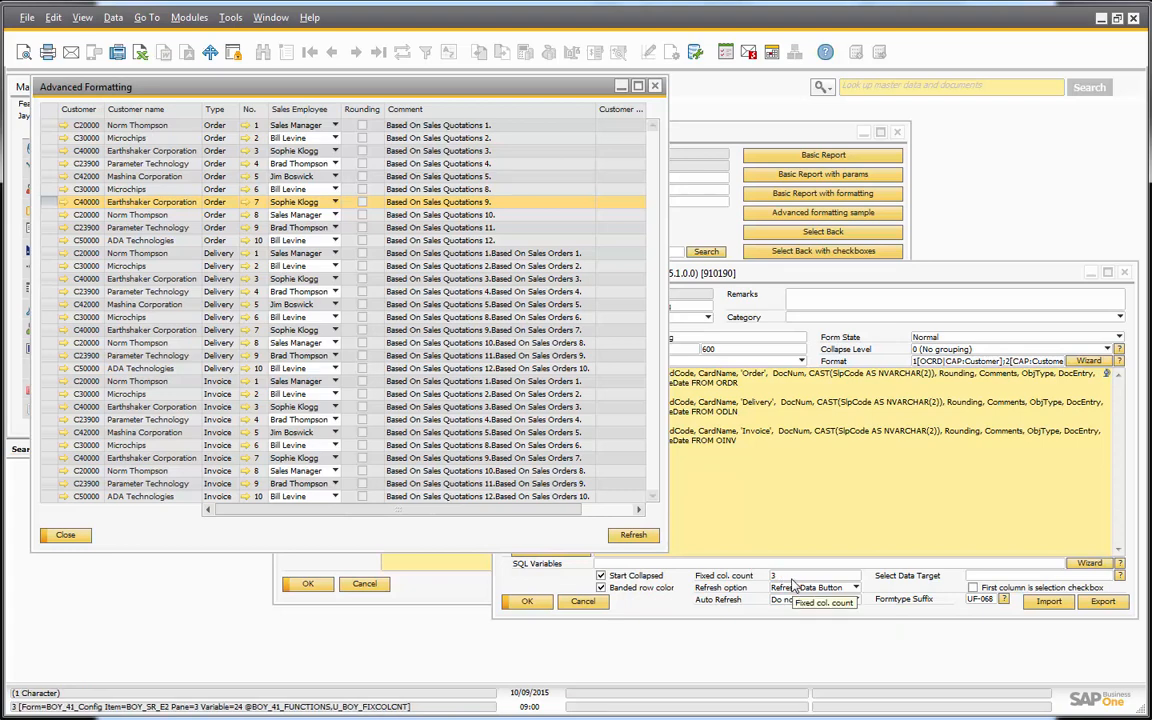
{"action": "left_click_drag", "start_coordinate": [788, 576], "coordinate": [741, 597]}
{"action": "type", "text": "1"}
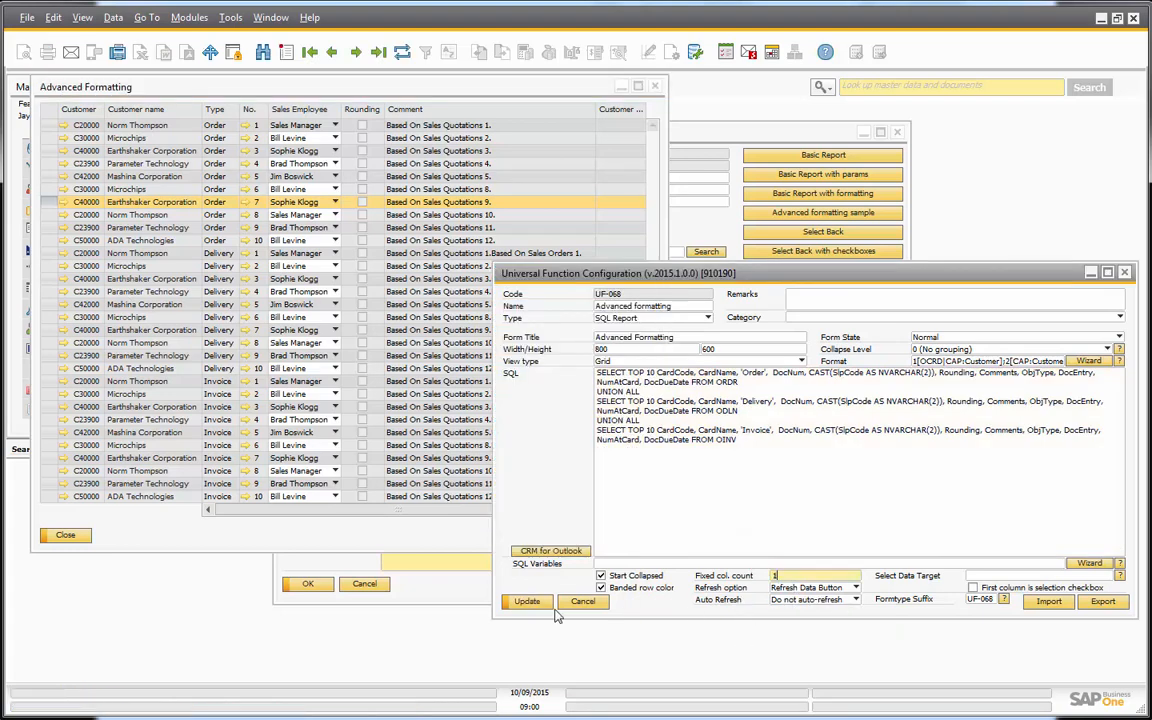
{"action": "left_click", "coordinate": [520, 603]}
Rerun the Advanced formatting sample report and check how its columns behave when scrolled horizontally with one fixed column
{"action": "left_click", "coordinate": [65, 535]}
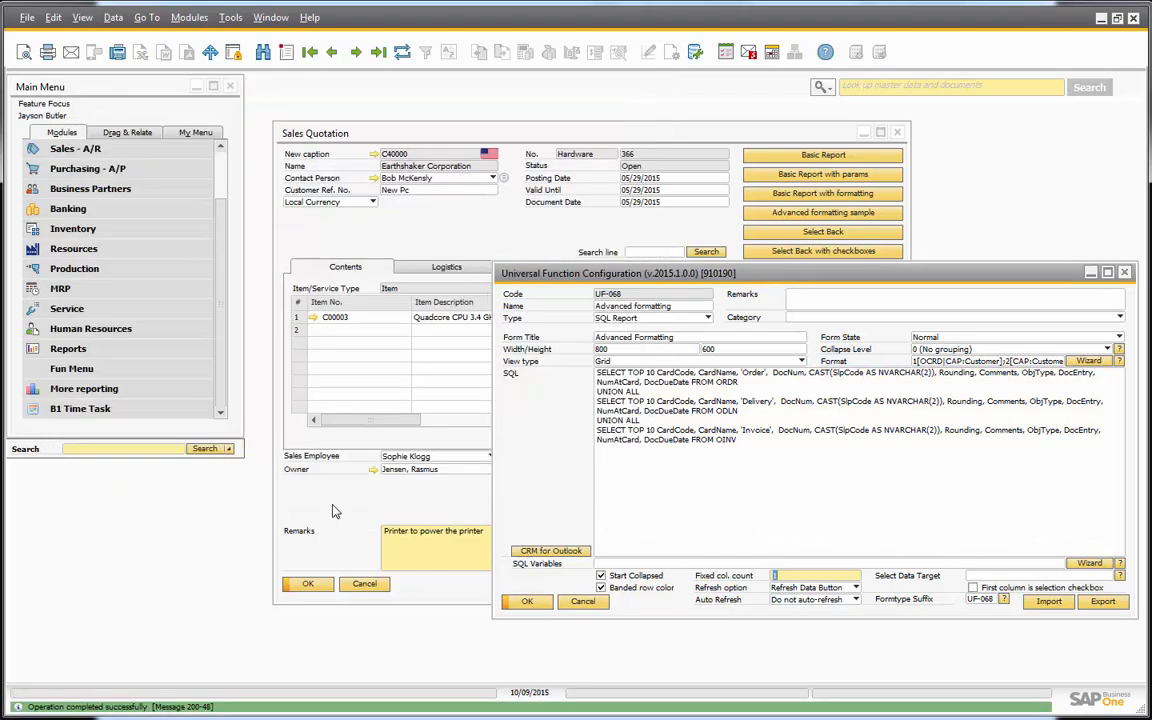
{"action": "left_click", "coordinate": [810, 214]}
{"action": "left_click_drag", "start_coordinate": [190, 628], "coordinate": [305, 632]}
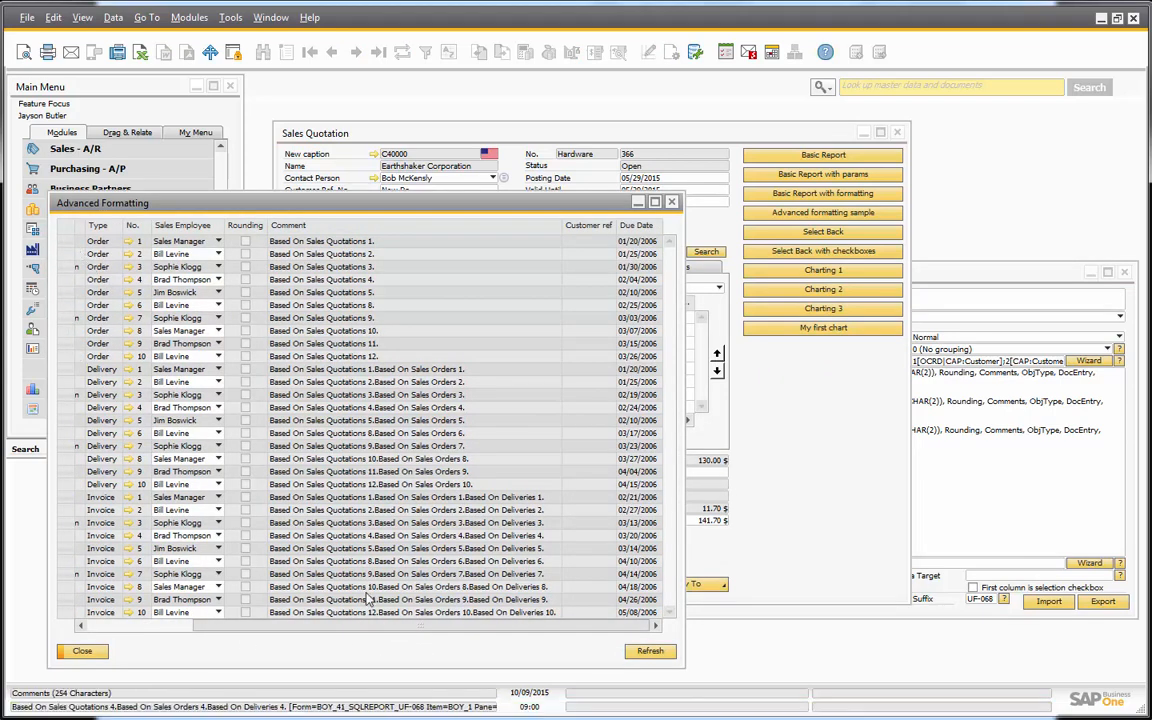
{"action": "left_click_drag", "start_coordinate": [397, 630], "coordinate": [290, 630]}
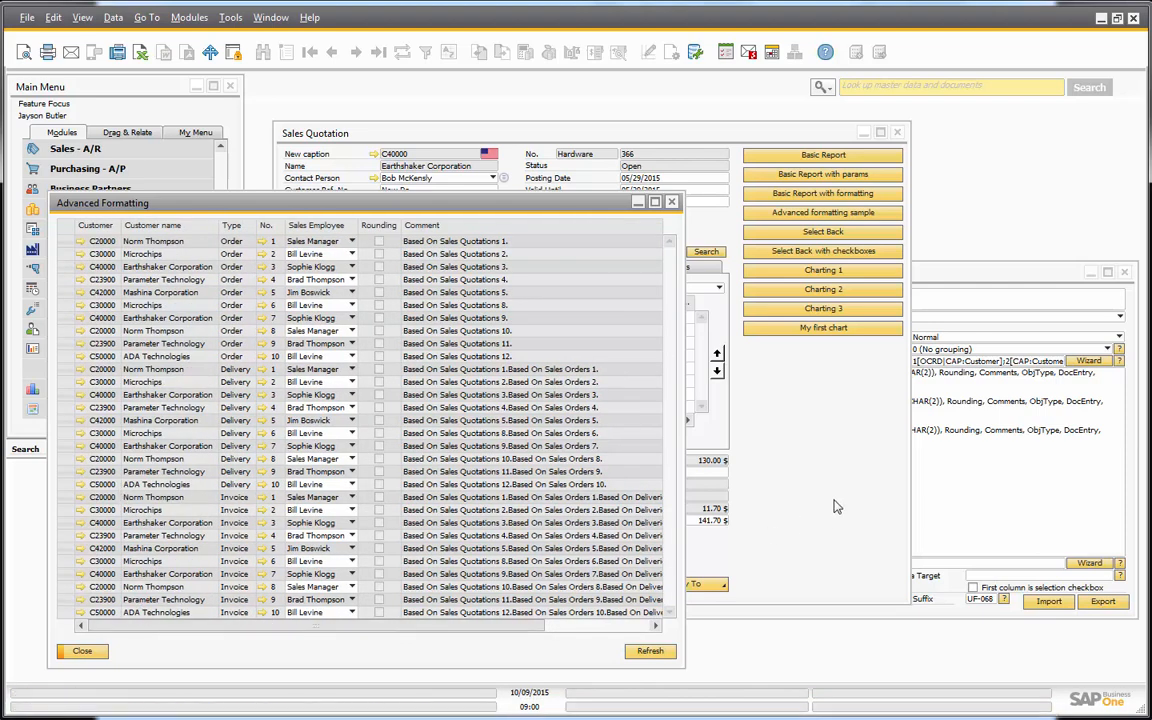
Set the fixed column count of the Advanced formatting configuration to 3 and save it
{"action": "left_click", "coordinate": [967, 530]}
{"action": "left_click", "coordinate": [773, 578]}
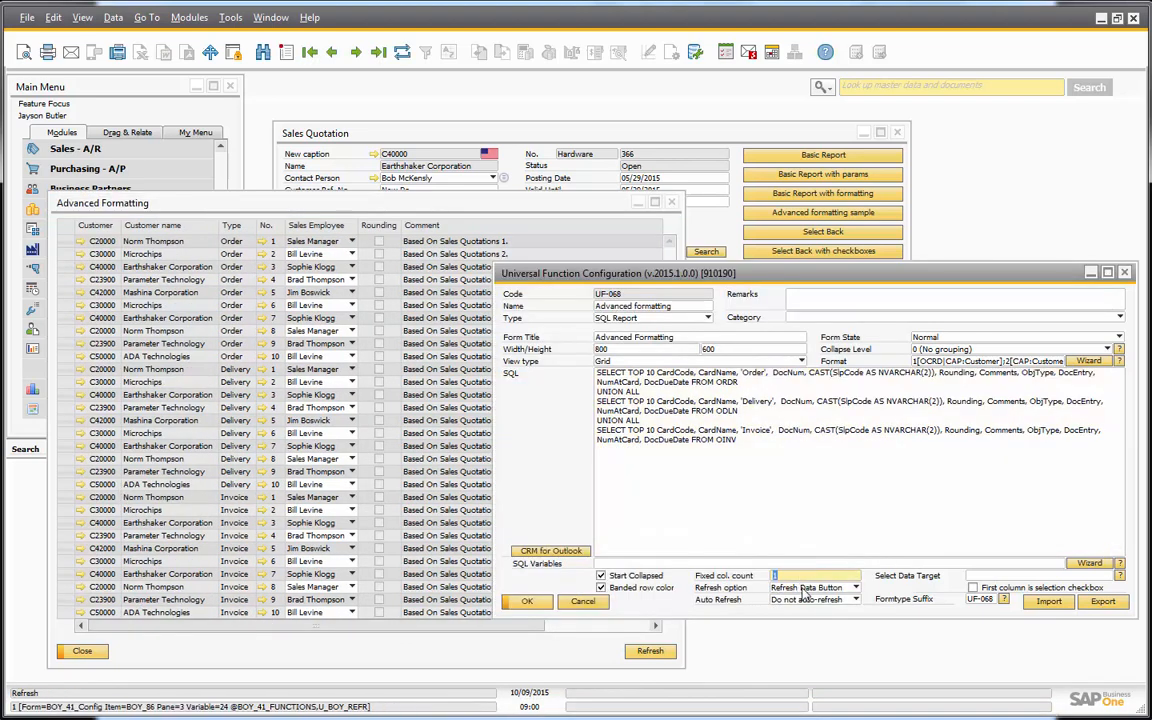
{"action": "type", "text": "3"}
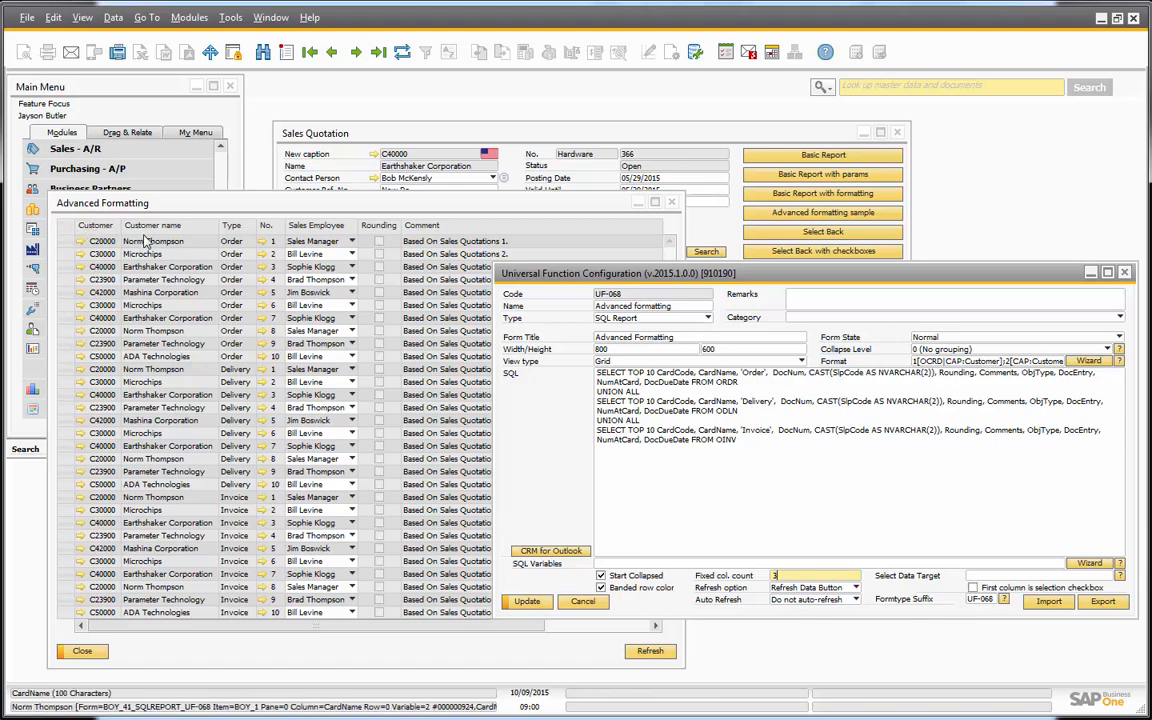
{"action": "left_click", "coordinate": [527, 601]}
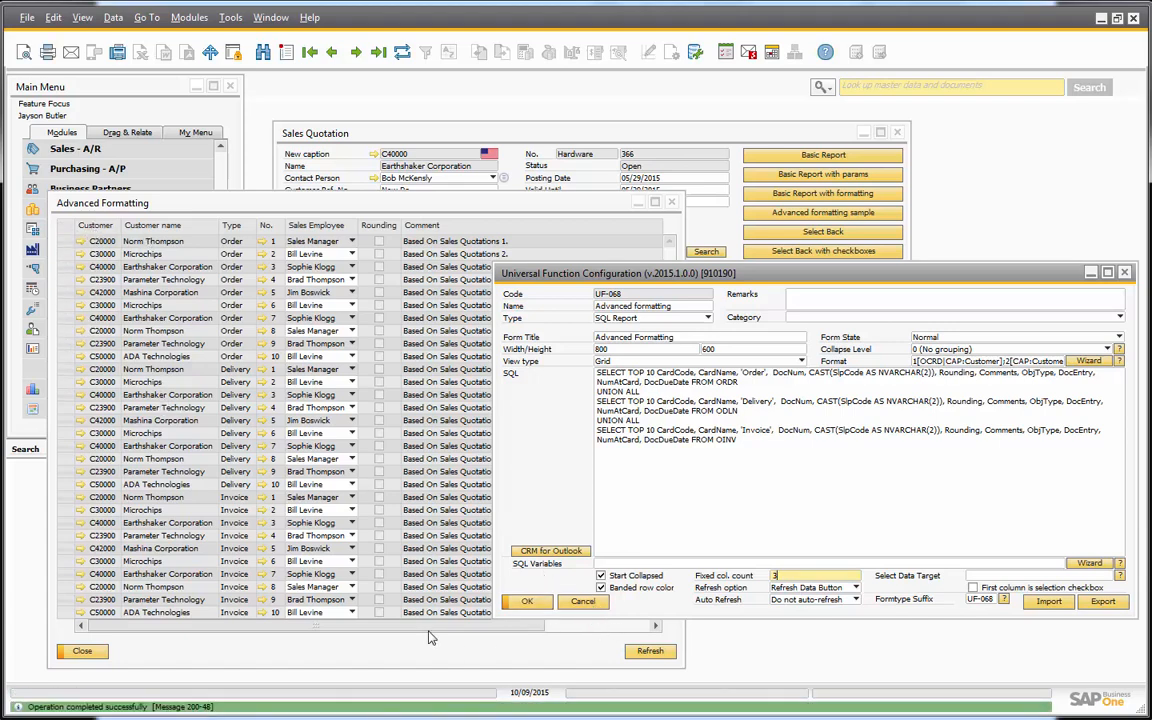
Reopen the Advanced formatting sample report and check its horizontal scrolling with three fixed columns
{"action": "left_click", "coordinate": [82, 651]}
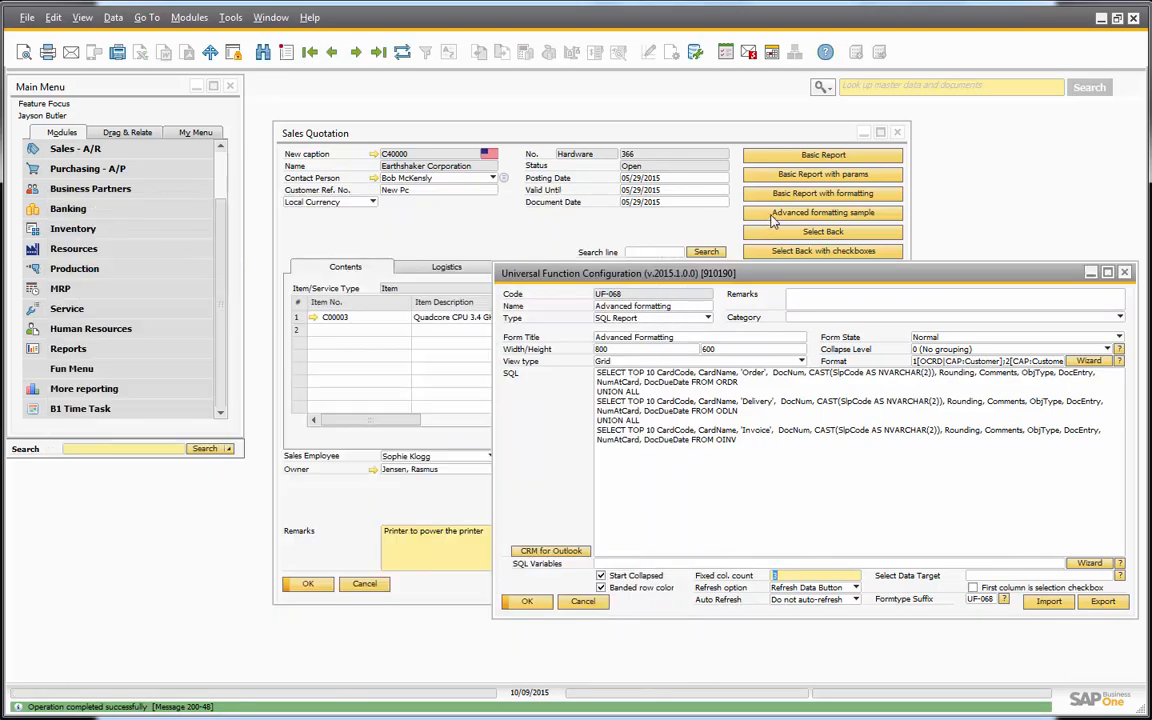
{"action": "left_click", "coordinate": [800, 213]}
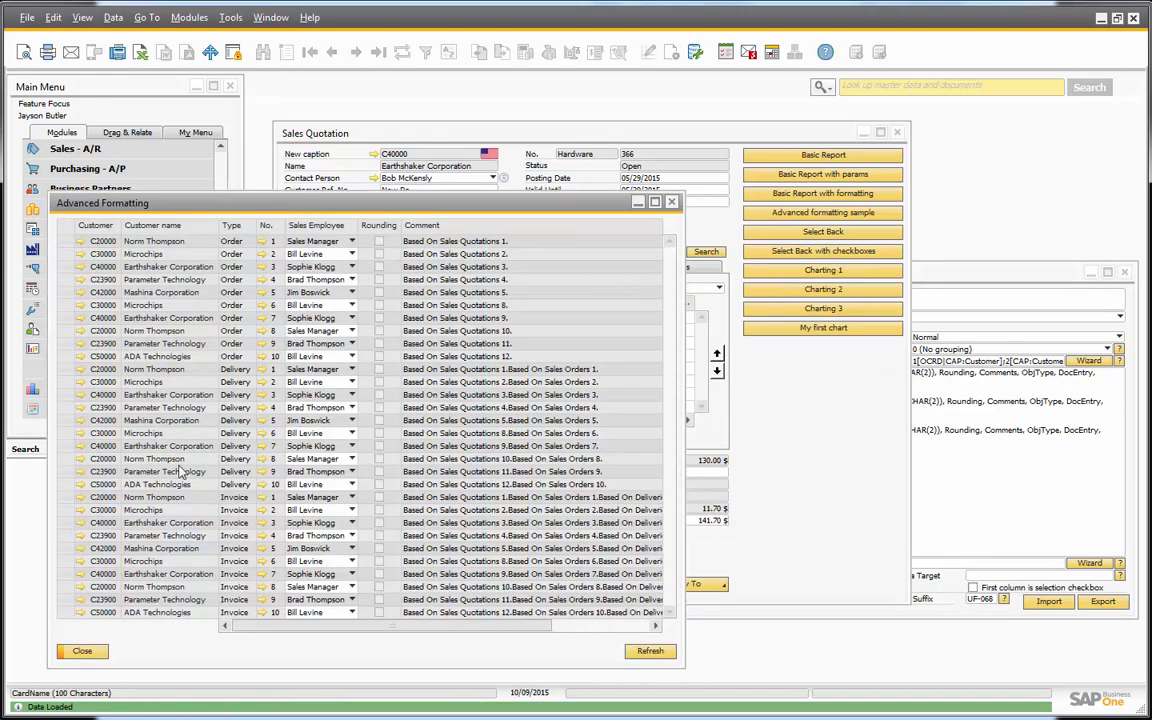
{"action": "left_click_drag", "start_coordinate": [267, 633], "coordinate": [417, 636]}
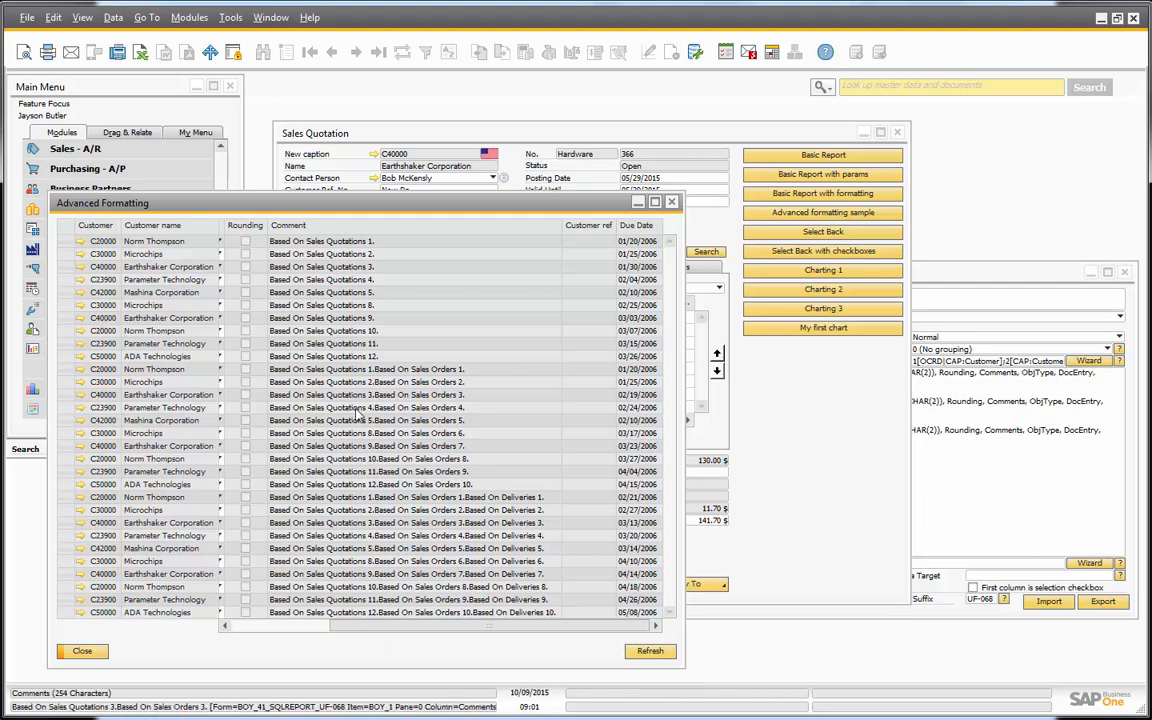
Check the refresh option of the Advanced formatting configuration and refresh the data in its open report
{"action": "left_click", "coordinate": [914, 521]}
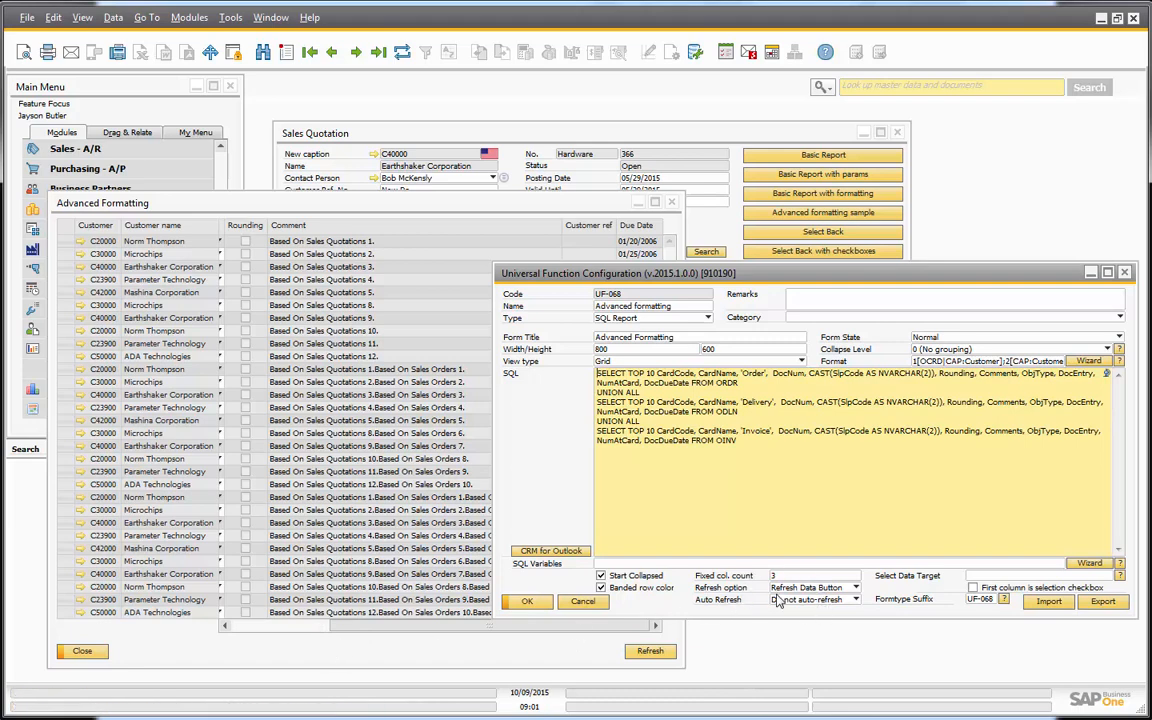
{"action": "left_click", "coordinate": [648, 652]}
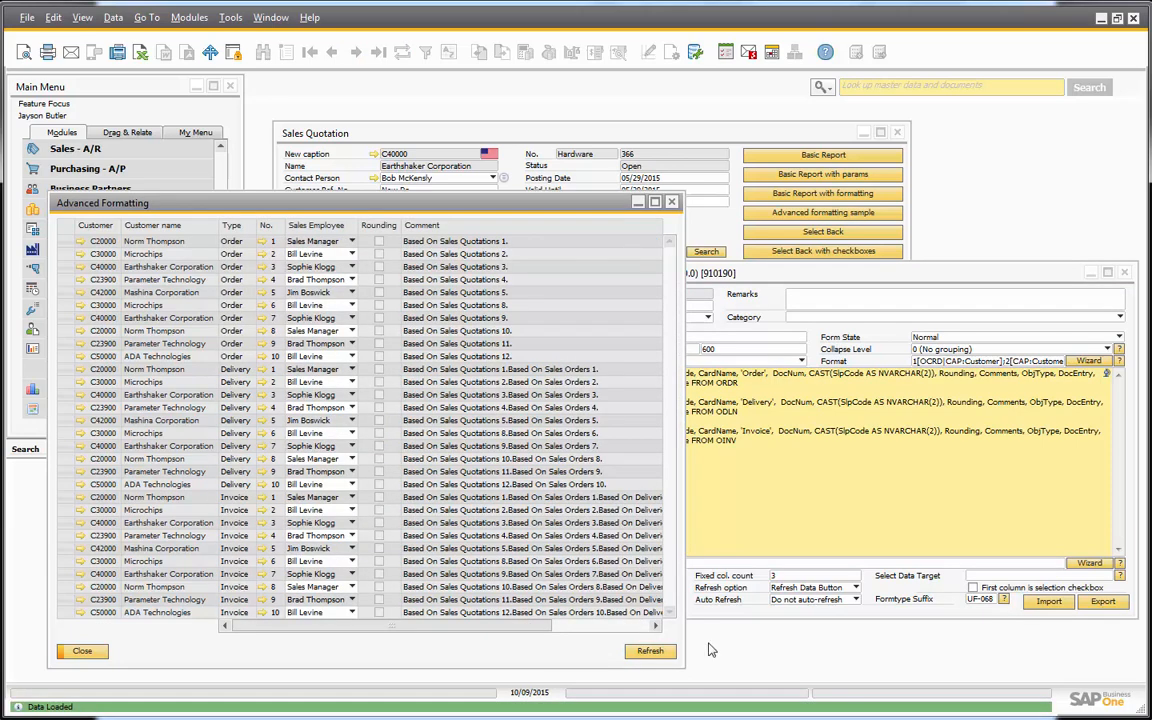
Try a 5-minute auto-refresh interval in the Advanced formatting configuration, and set it back to Do not auto-refresh
{"action": "left_click", "coordinate": [796, 602]}
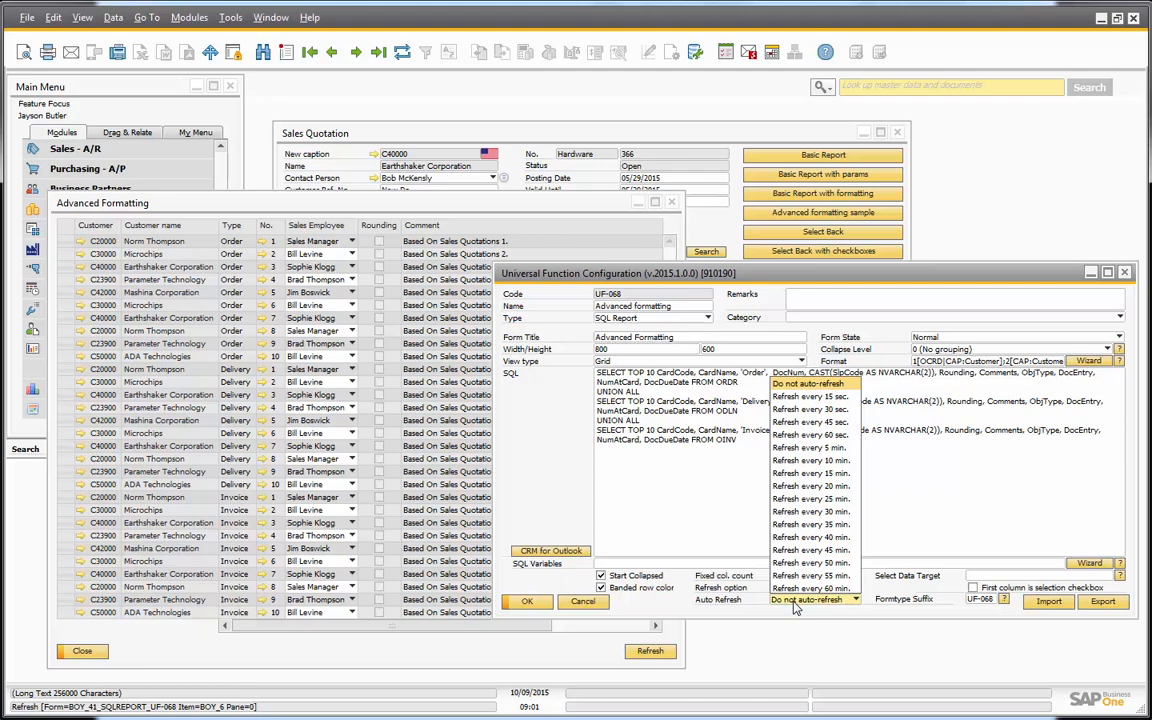
{"action": "left_click", "coordinate": [810, 435]}
{"action": "left_click", "coordinate": [855, 599]}
{"action": "left_click", "coordinate": [740, 448]}
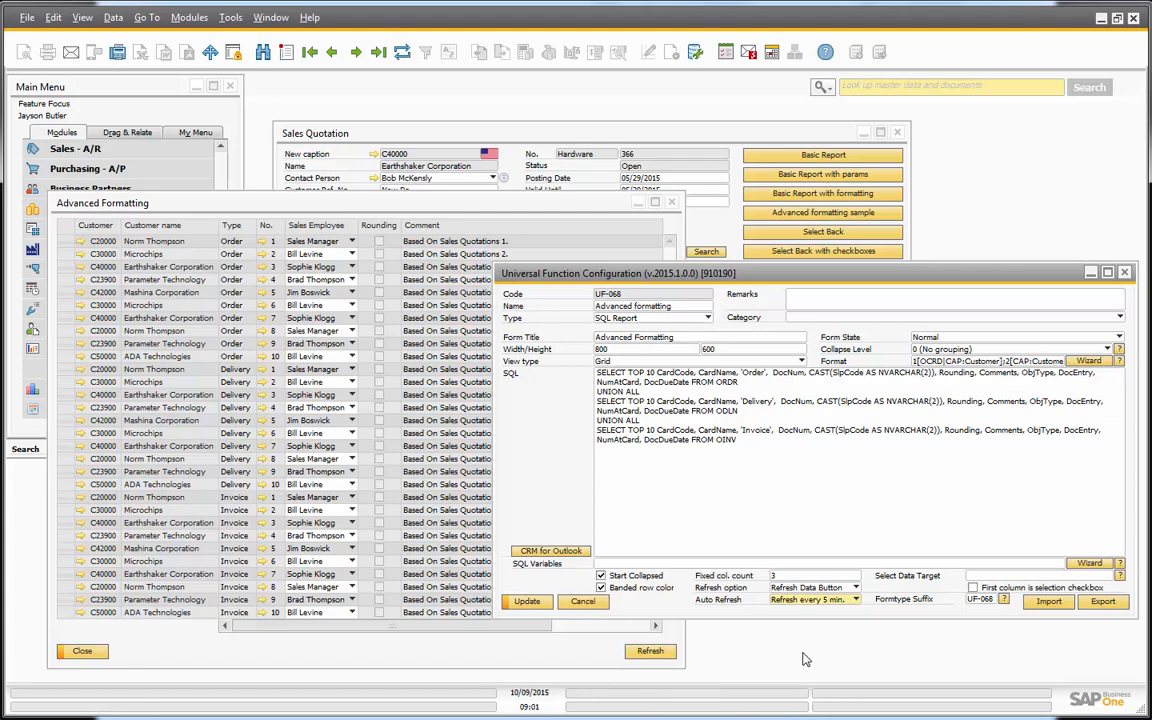
{"action": "left_click", "coordinate": [797, 599]}
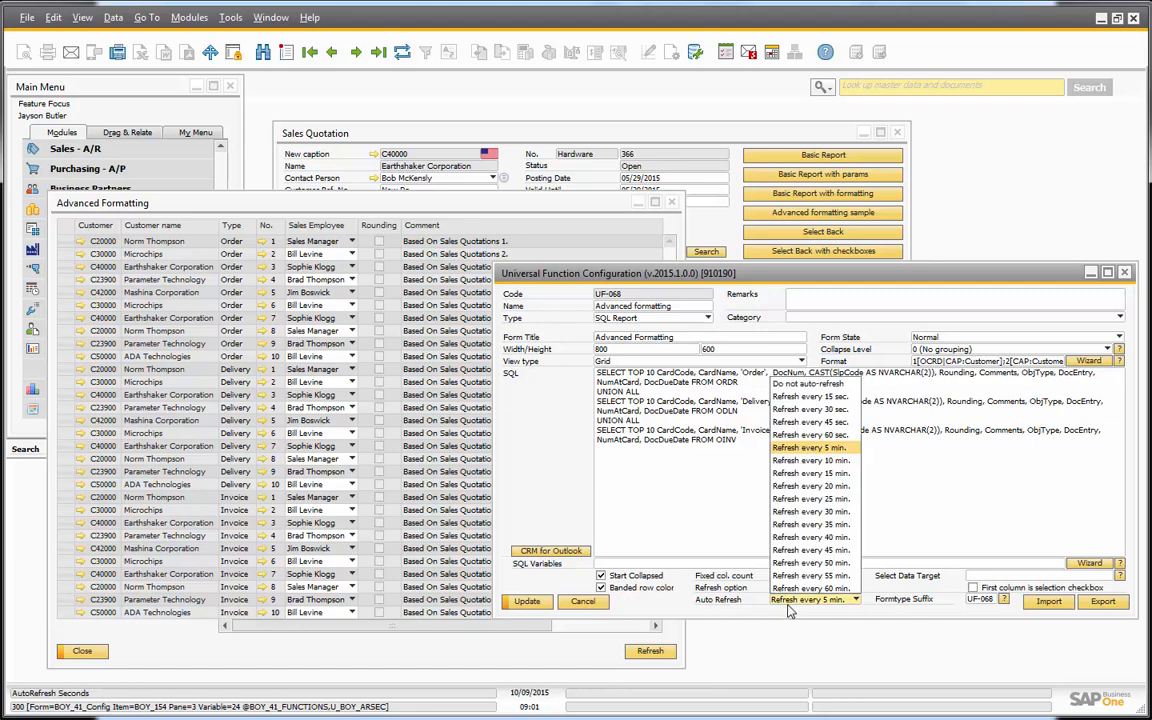
{"action": "left_click", "coordinate": [807, 385]}
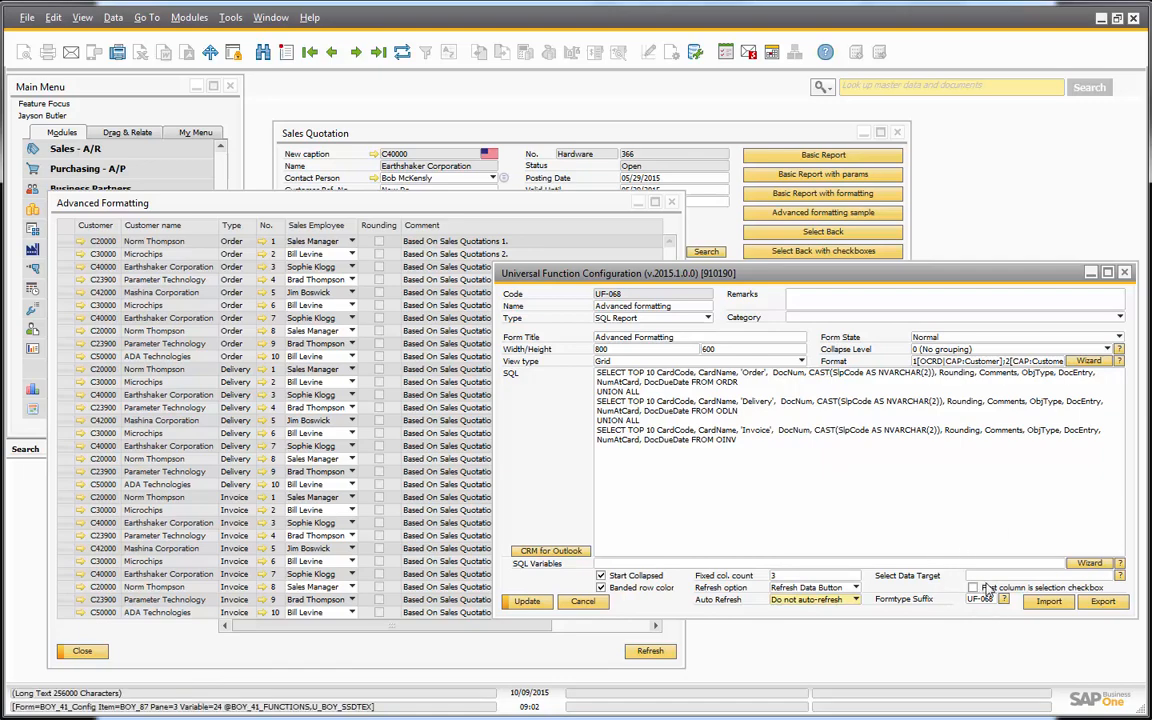
Move the Advanced Formatting report window away from the configuration and examine the full SQL query by highlighting it
{"action": "left_click_drag", "start_coordinate": [211, 203], "coordinate": [195, 123]}
{"action": "left_click", "coordinate": [812, 455]}
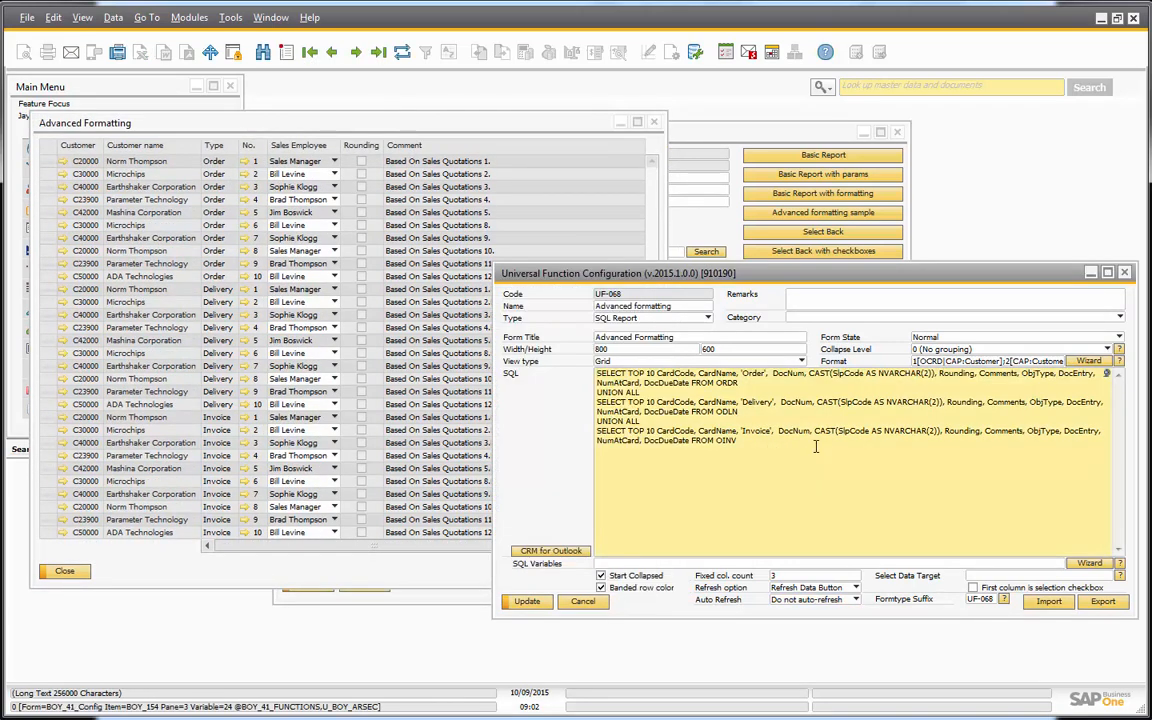
{"action": "left_click_drag", "start_coordinate": [745, 445], "coordinate": [575, 358]}
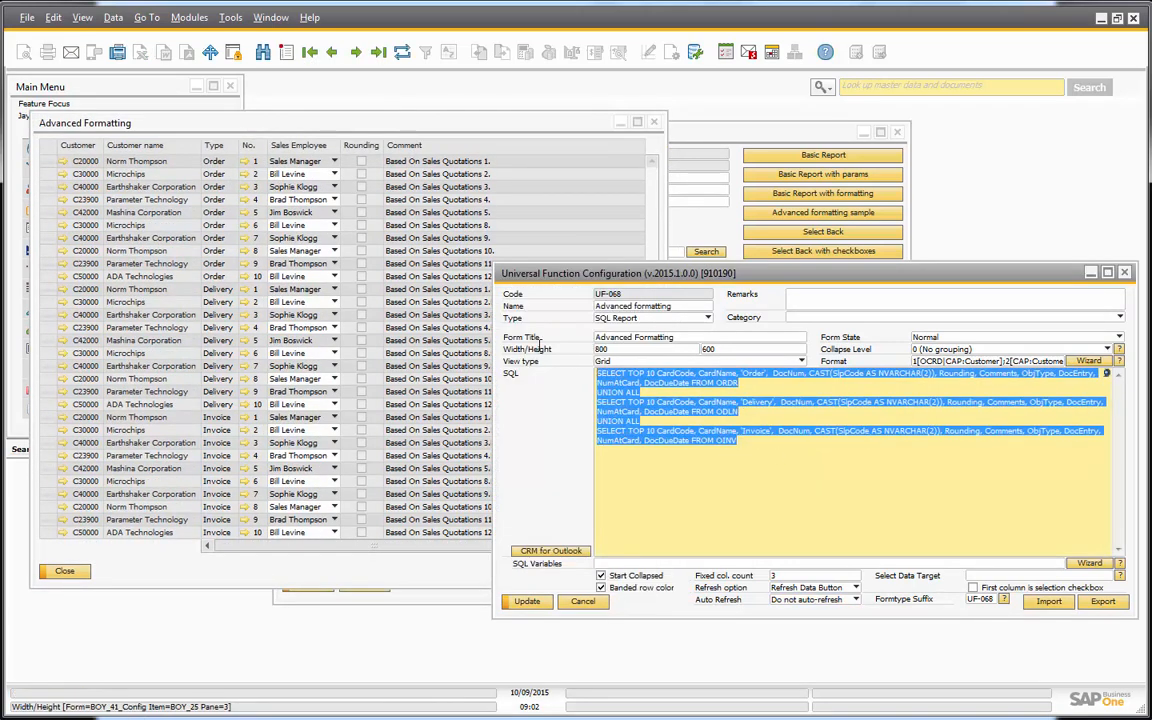
{"action": "left_click", "coordinate": [628, 383]}
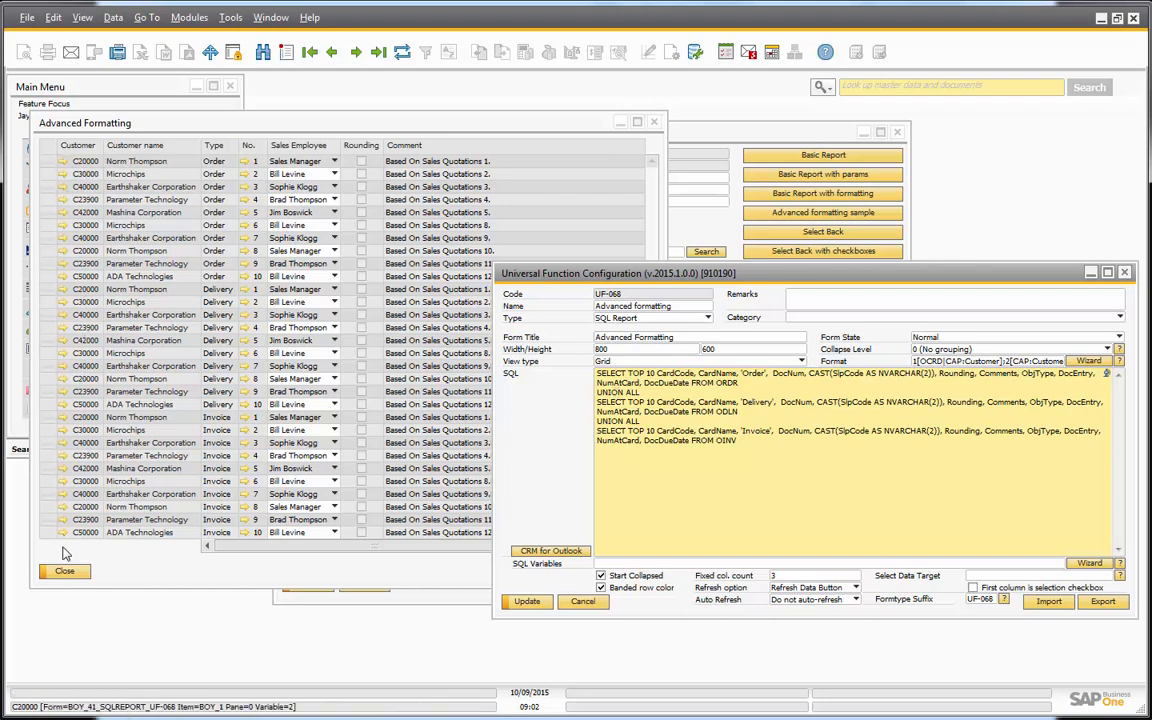
Test the report's record links by viewing the second row's business partner, the first order and the first delivery, closing each one
{"action": "left_click", "coordinate": [62, 225]}
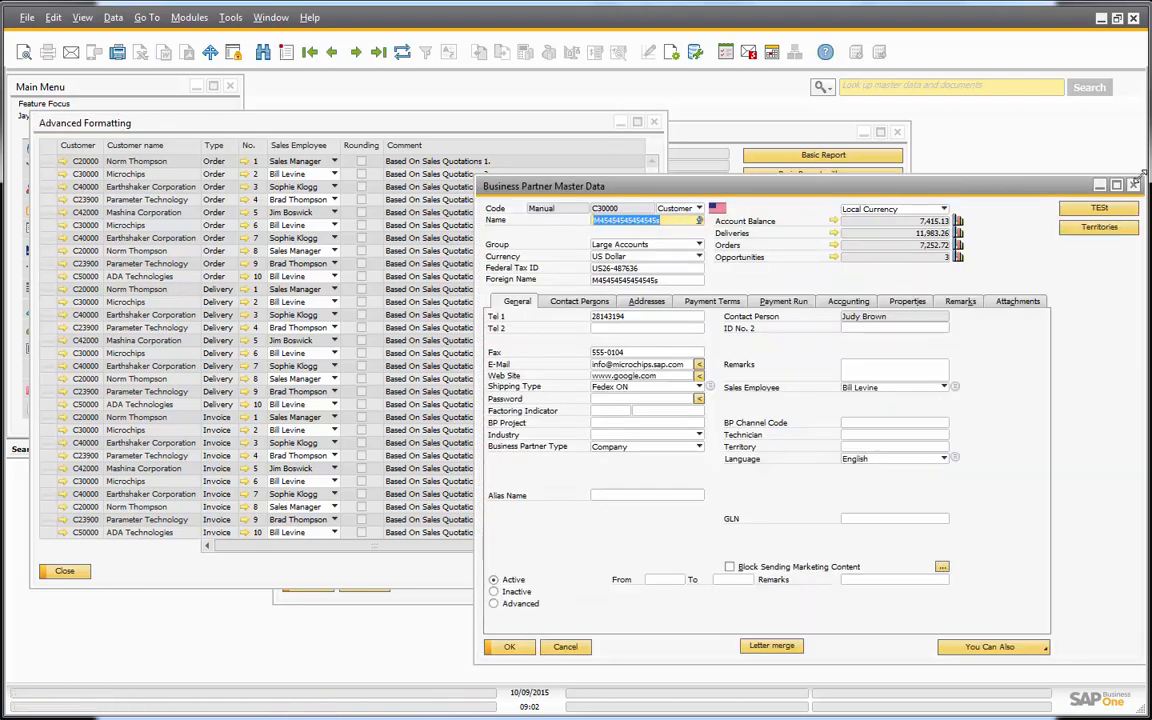
{"action": "left_click", "coordinate": [1133, 186]}
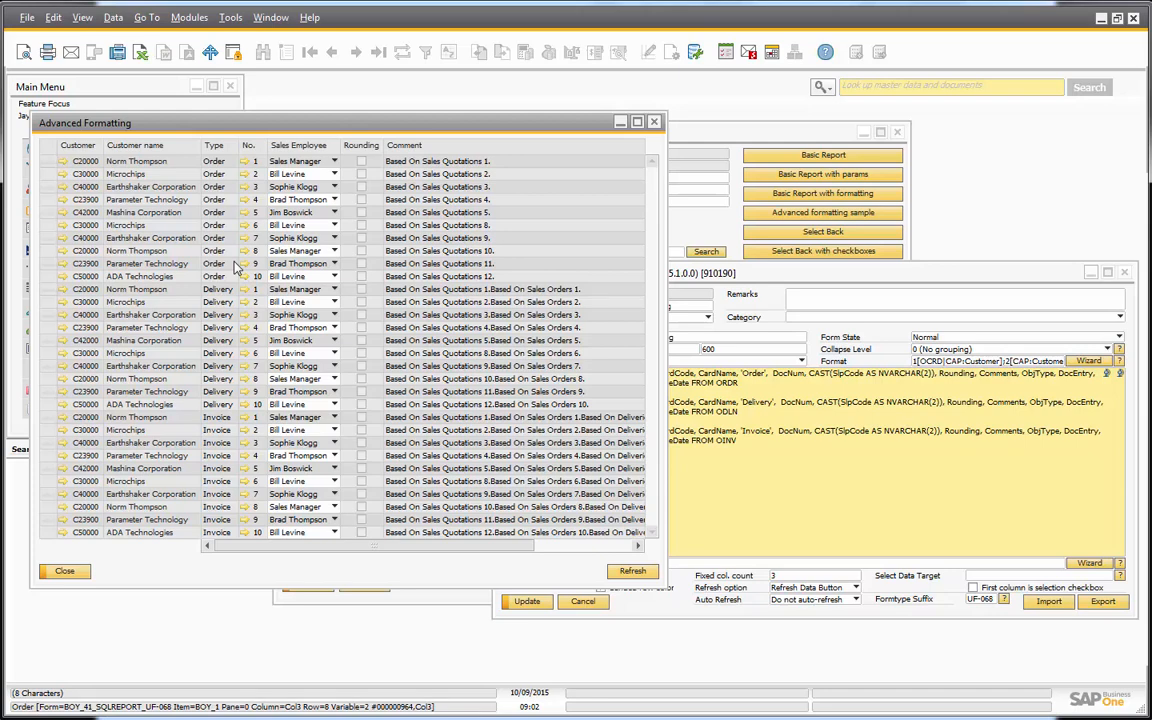
{"action": "left_click", "coordinate": [245, 161]}
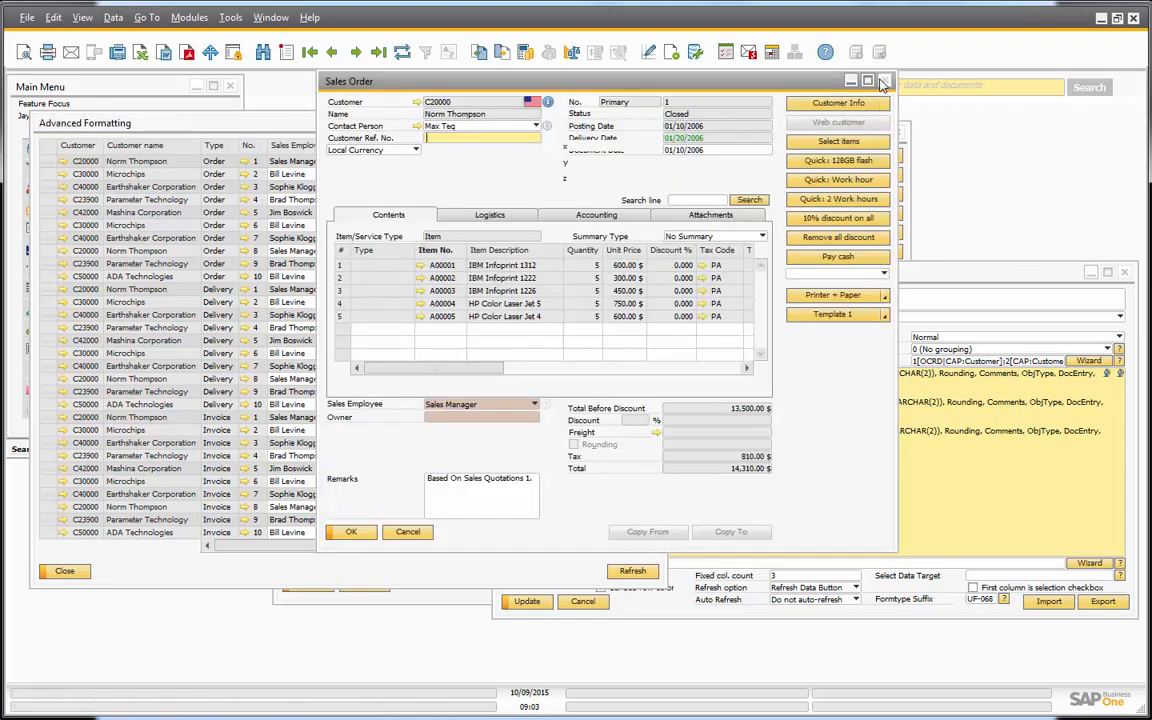
{"action": "left_click", "coordinate": [882, 81]}
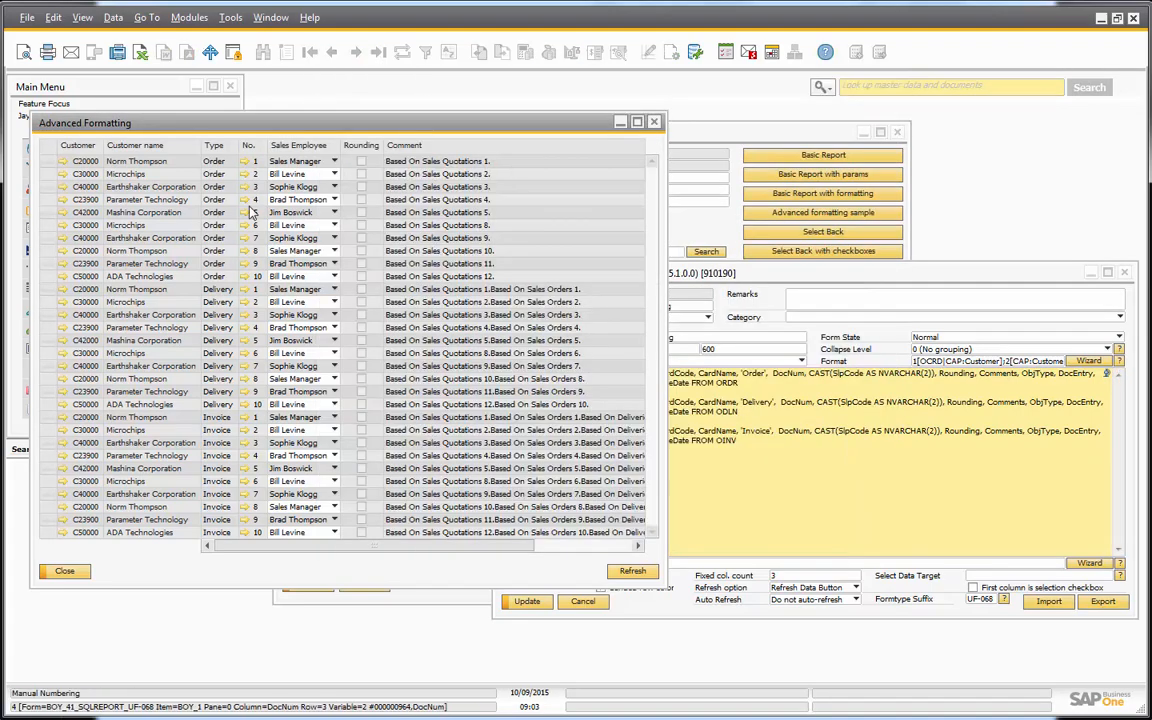
{"action": "left_click", "coordinate": [245, 289]}
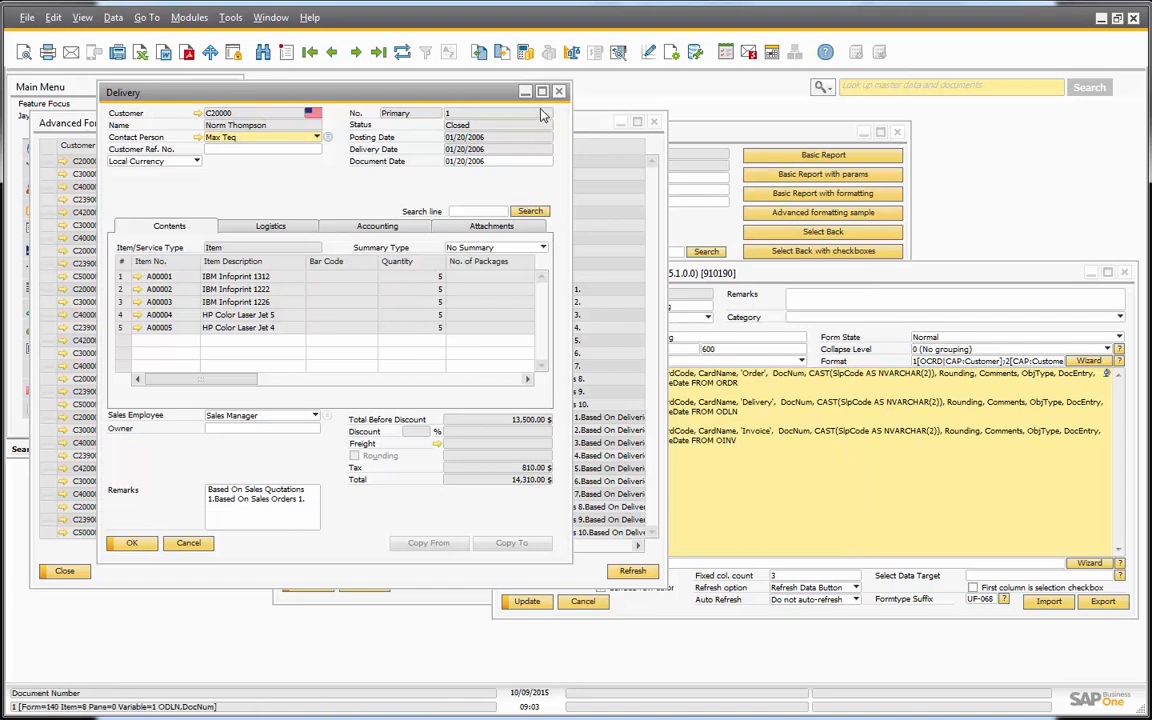
{"action": "left_click", "coordinate": [559, 92]}
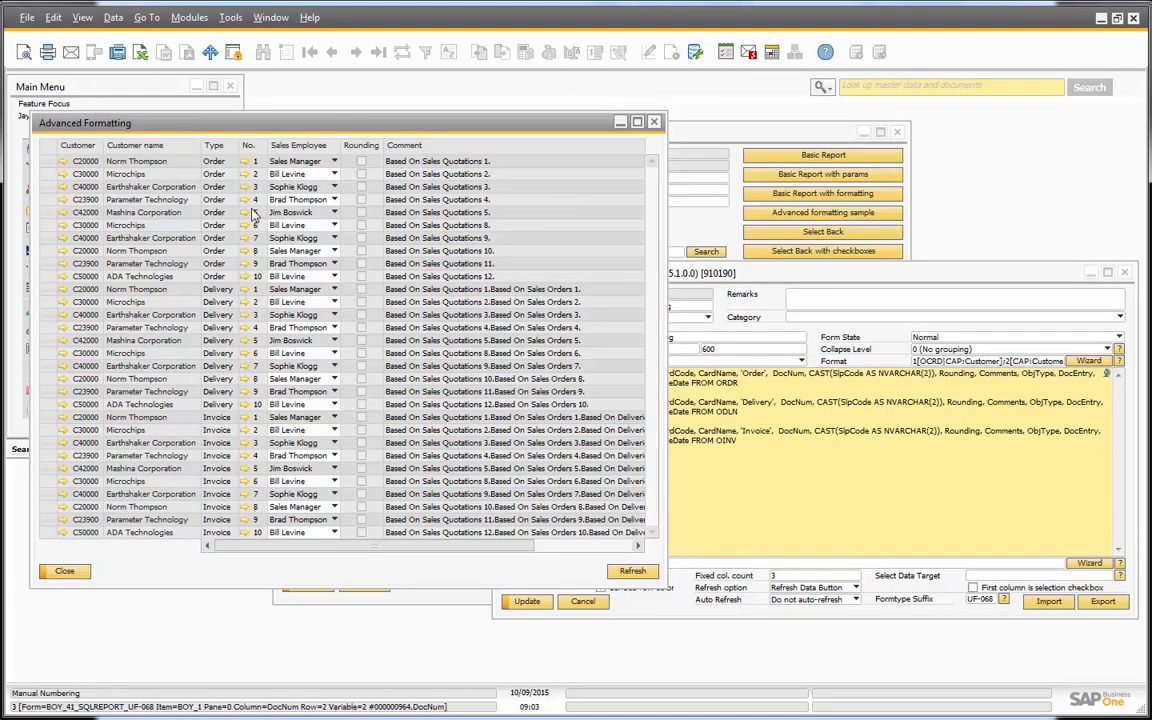
Highlight the ObjType column in the Order part of the SQL query and compare it with the report rows
{"action": "left_click", "coordinate": [758, 443]}
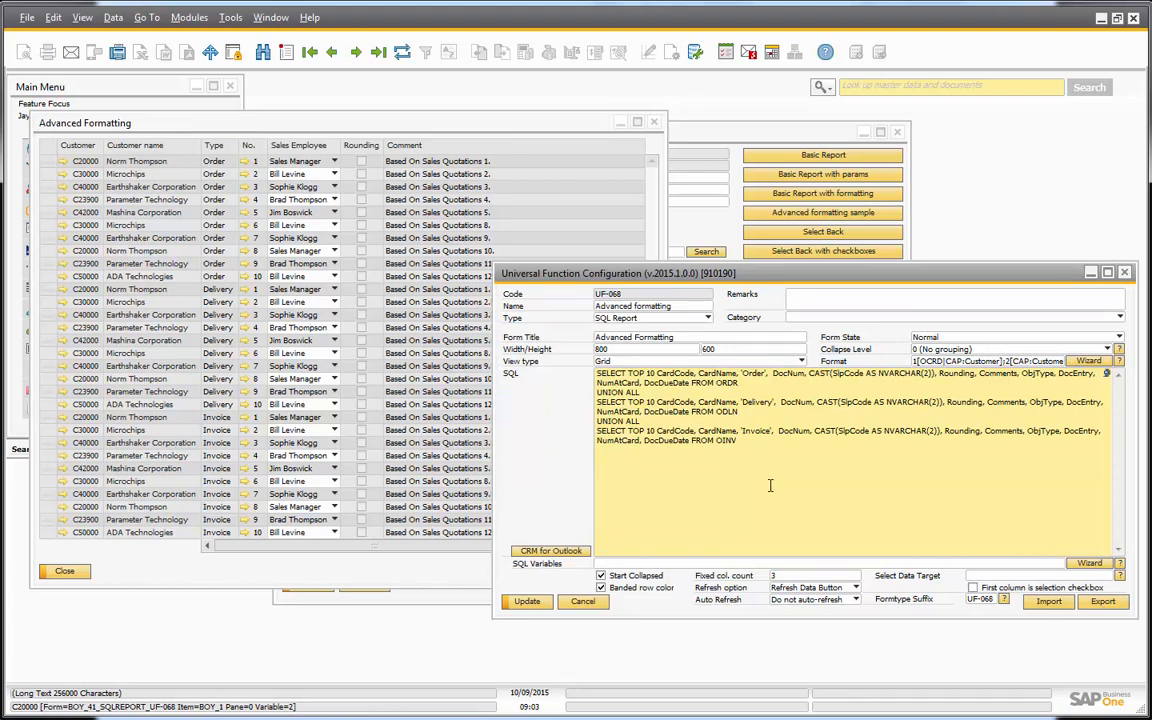
{"action": "left_click_drag", "start_coordinate": [1022, 375], "coordinate": [1088, 375]}
{"action": "left_click", "coordinate": [1040, 378]}
{"action": "double_click", "coordinate": [1040, 378]}
{"action": "left_click", "coordinate": [419, 431]}
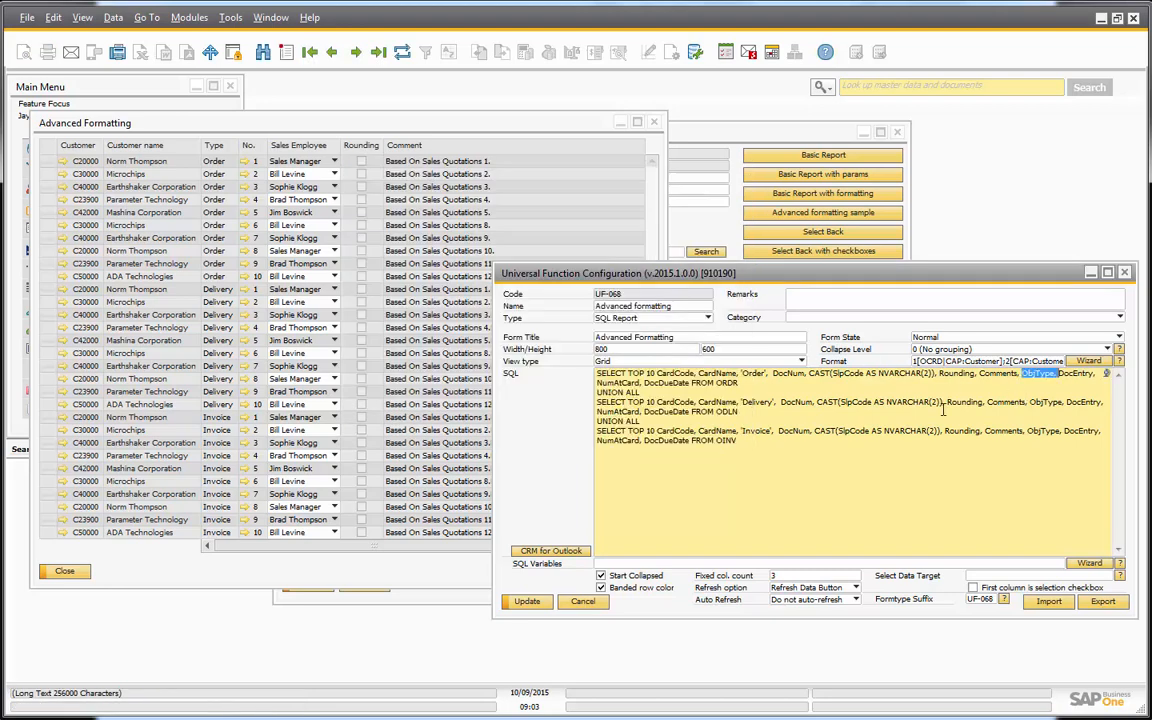
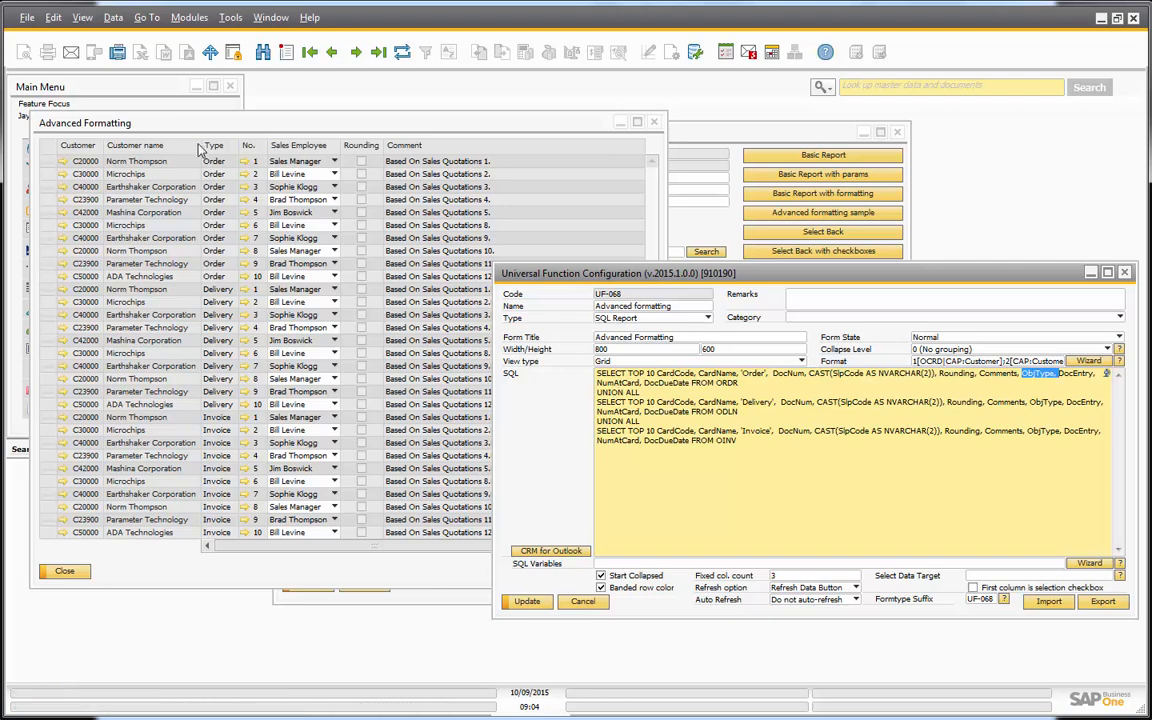
Open sales order 1 from its link in the report's No. column, and close it without changes
{"action": "left_click", "coordinate": [244, 166]}
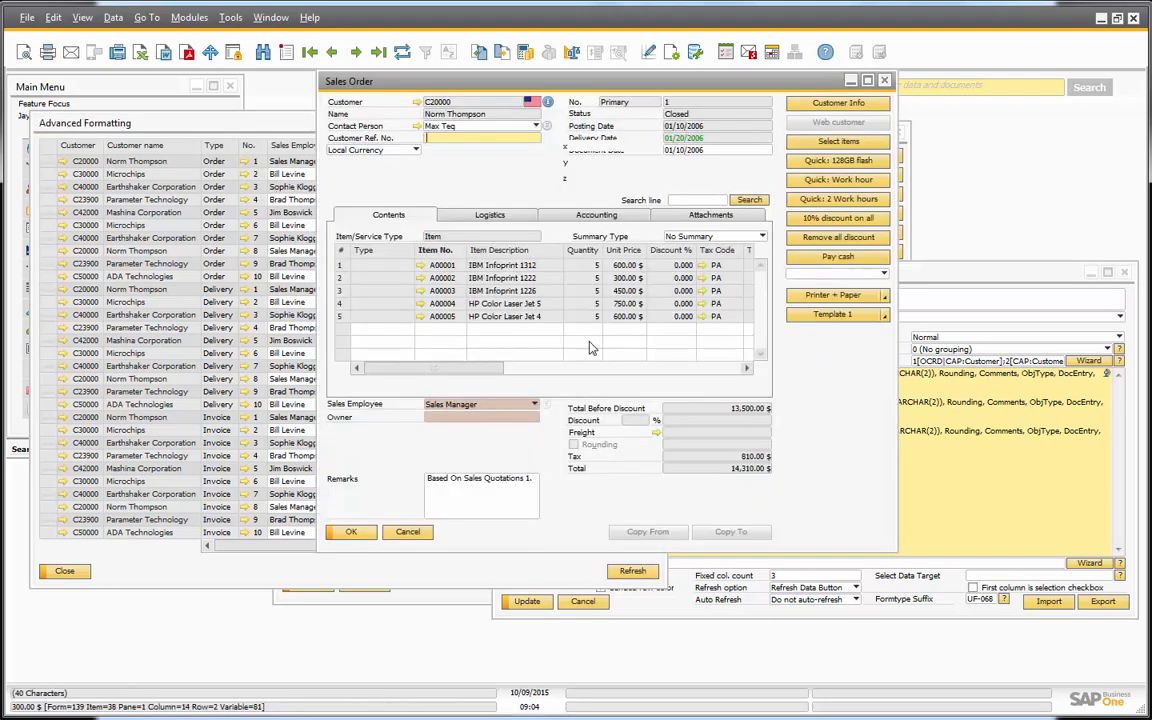
{"action": "left_click", "coordinate": [405, 531]}
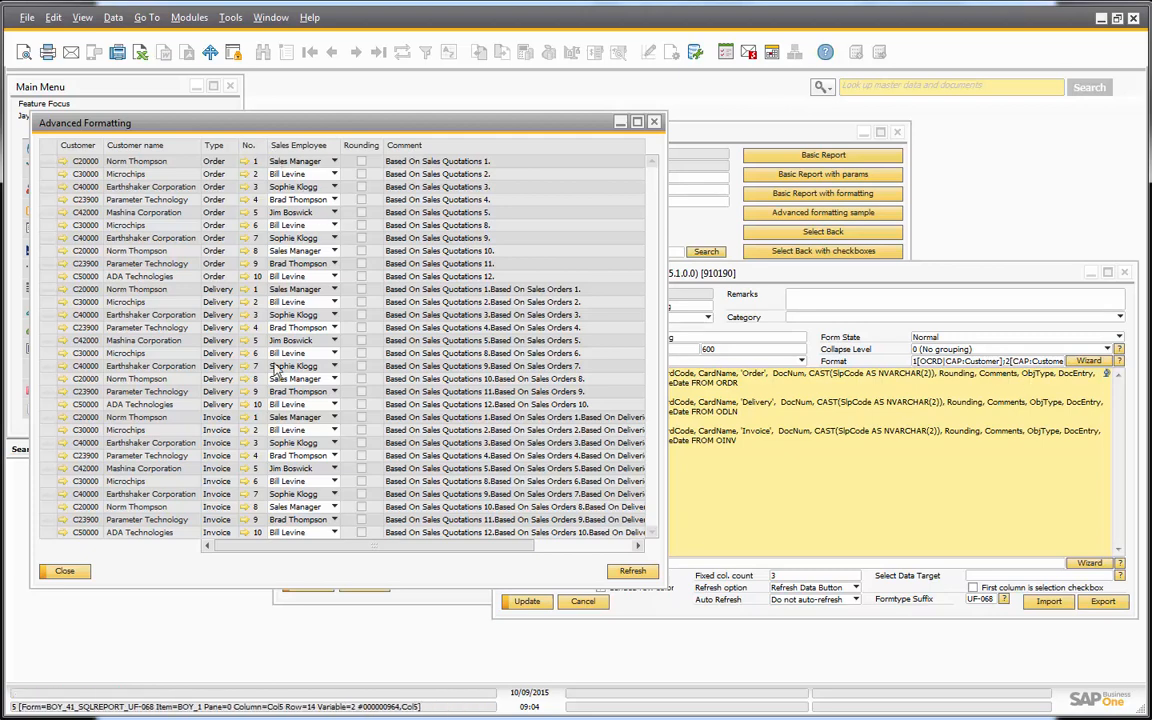
Examine the report's remaining columns through Due Date and the Sales Employee choices for order 2, keeping the assigned employee
{"action": "left_click_drag", "start_coordinate": [360, 556], "coordinate": [320, 552]}
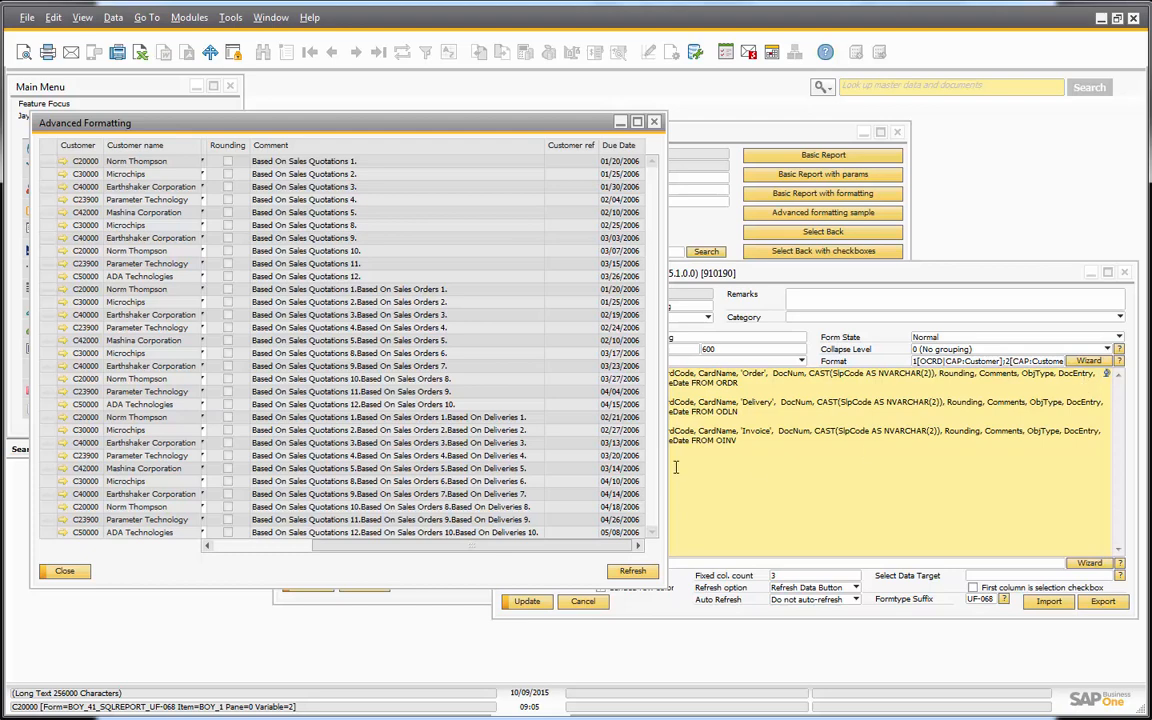
{"action": "left_click_drag", "start_coordinate": [406, 555], "coordinate": [290, 557]}
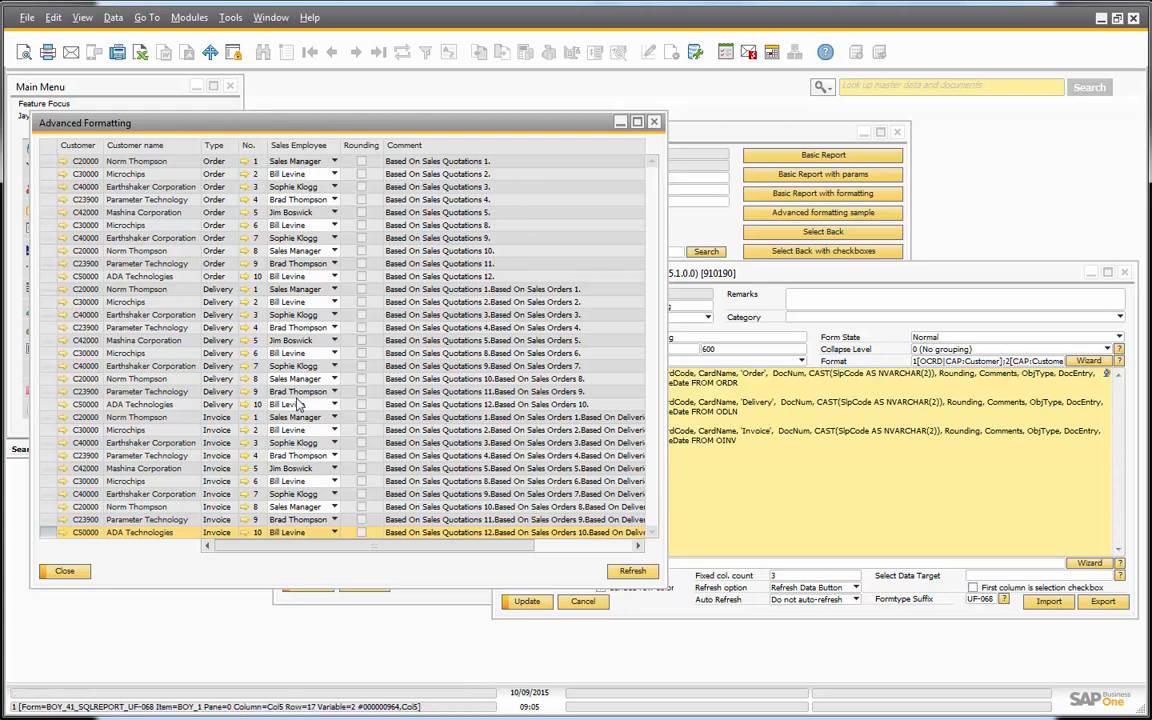
{"action": "left_click", "coordinate": [301, 176]}
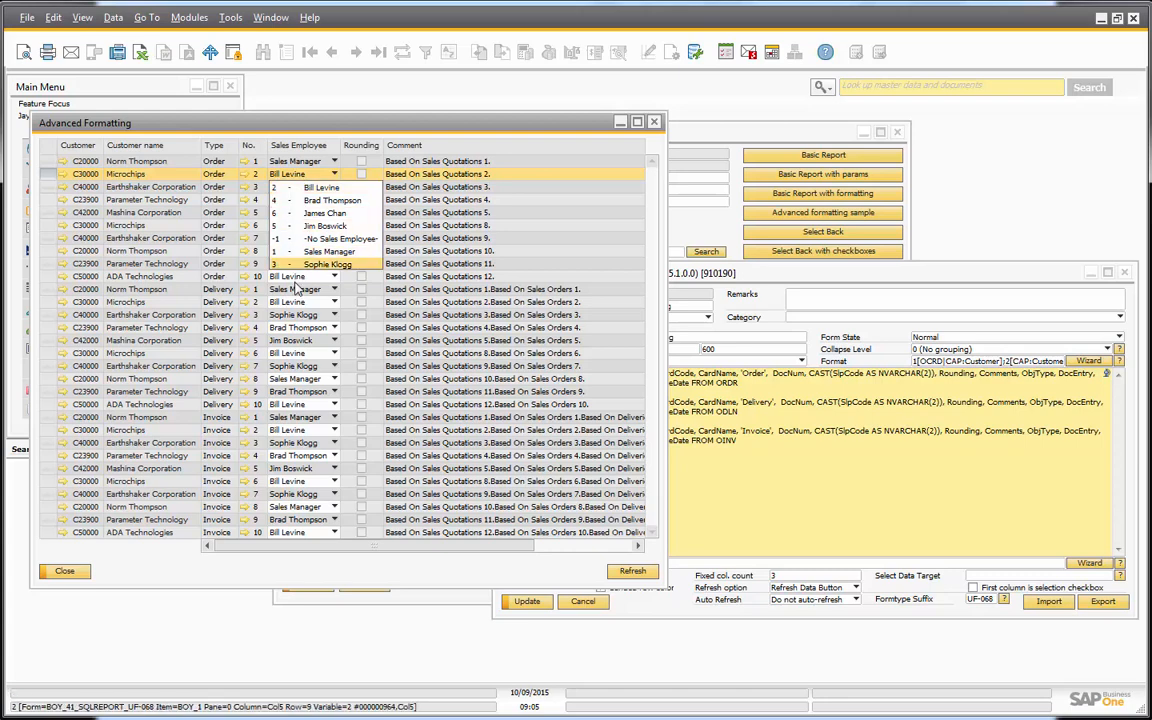
{"action": "left_click", "coordinate": [306, 188]}
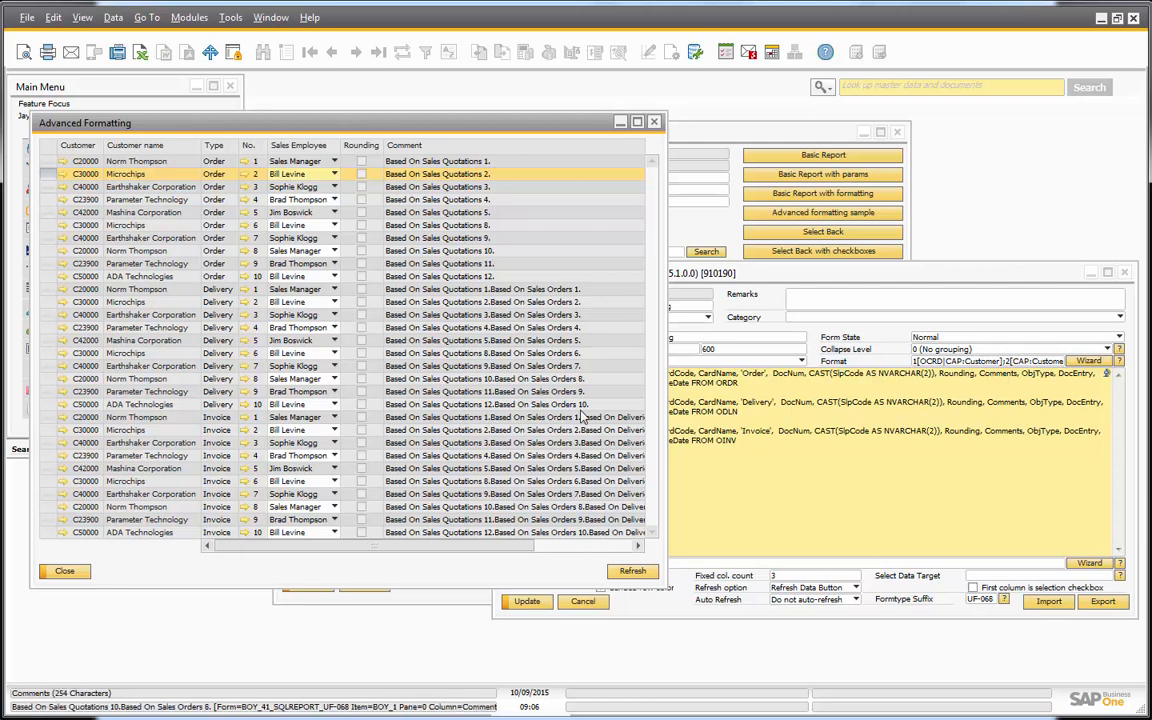
Open the column formatting wizard from the report configuration's Format setting, and widen its window to show all the setting columns
{"action": "left_click", "coordinate": [775, 468]}
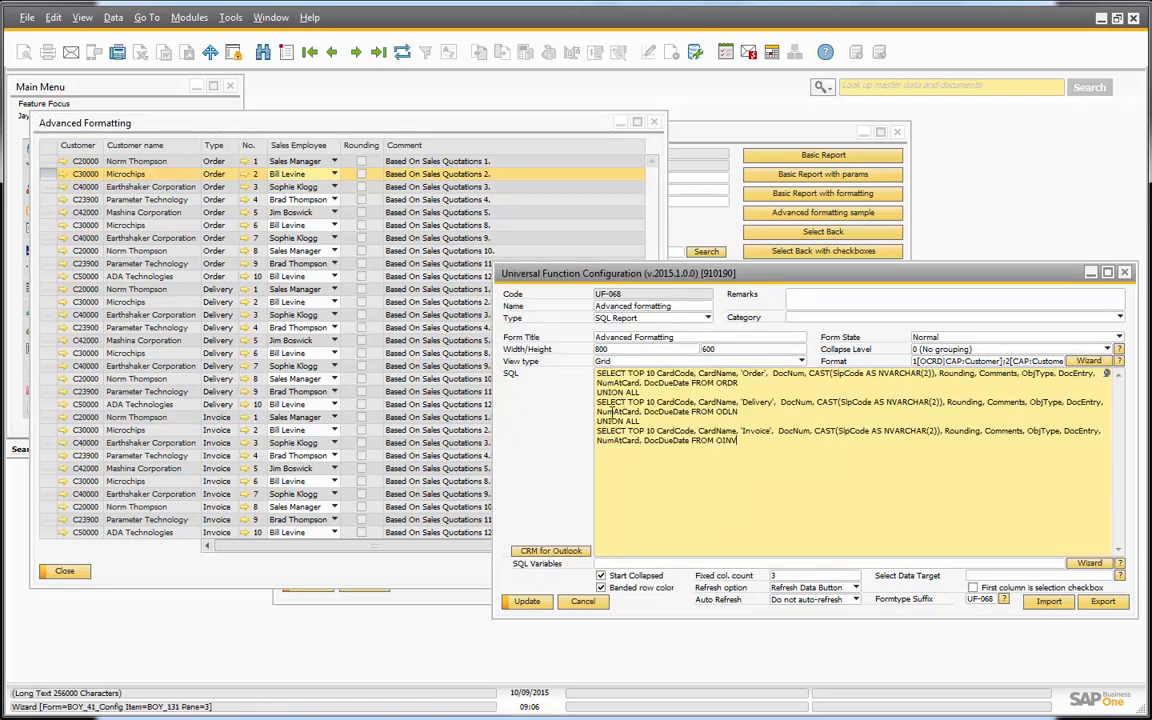
{"action": "left_click", "coordinate": [1087, 361]}
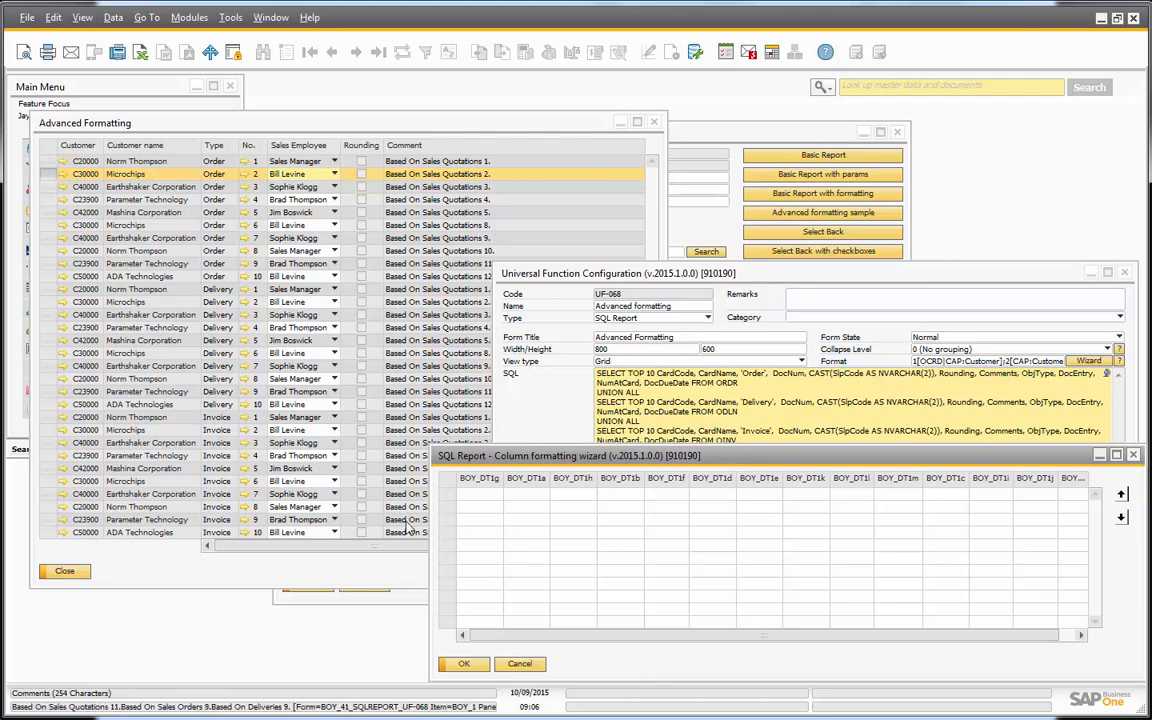
{"action": "left_click_drag", "start_coordinate": [430, 553], "coordinate": [9, 562]}
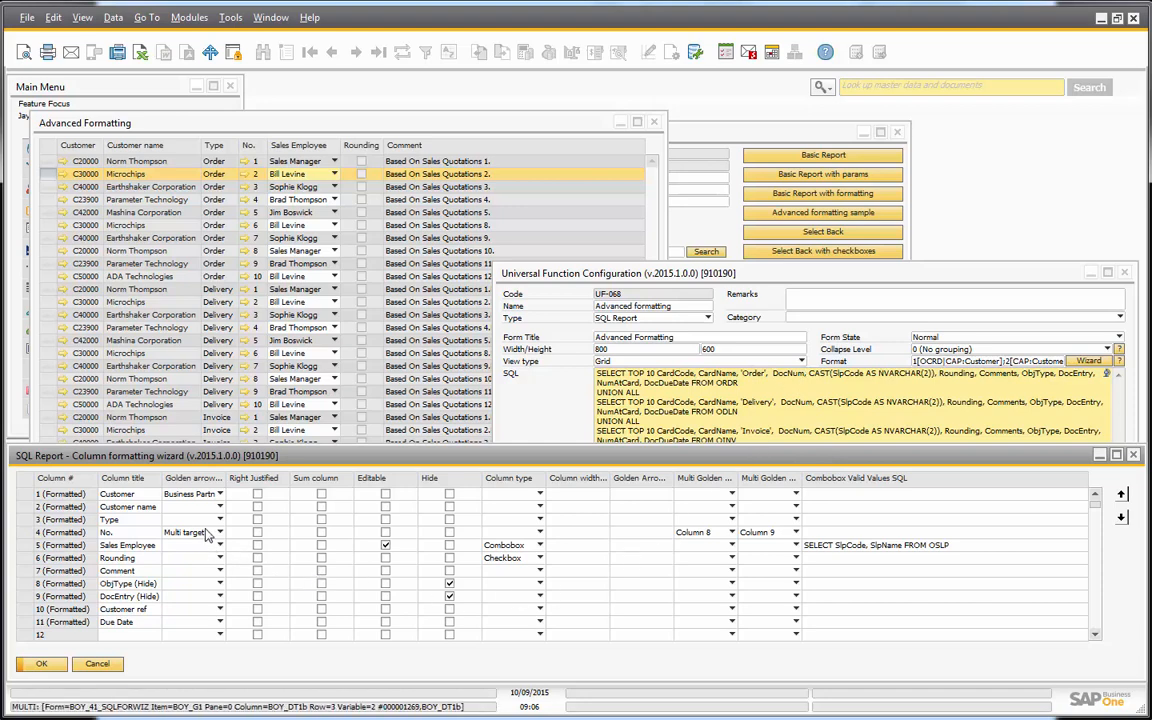
Set the golden arrow type of column 4 (No.) to Multi target
{"action": "left_click", "coordinate": [207, 533]}
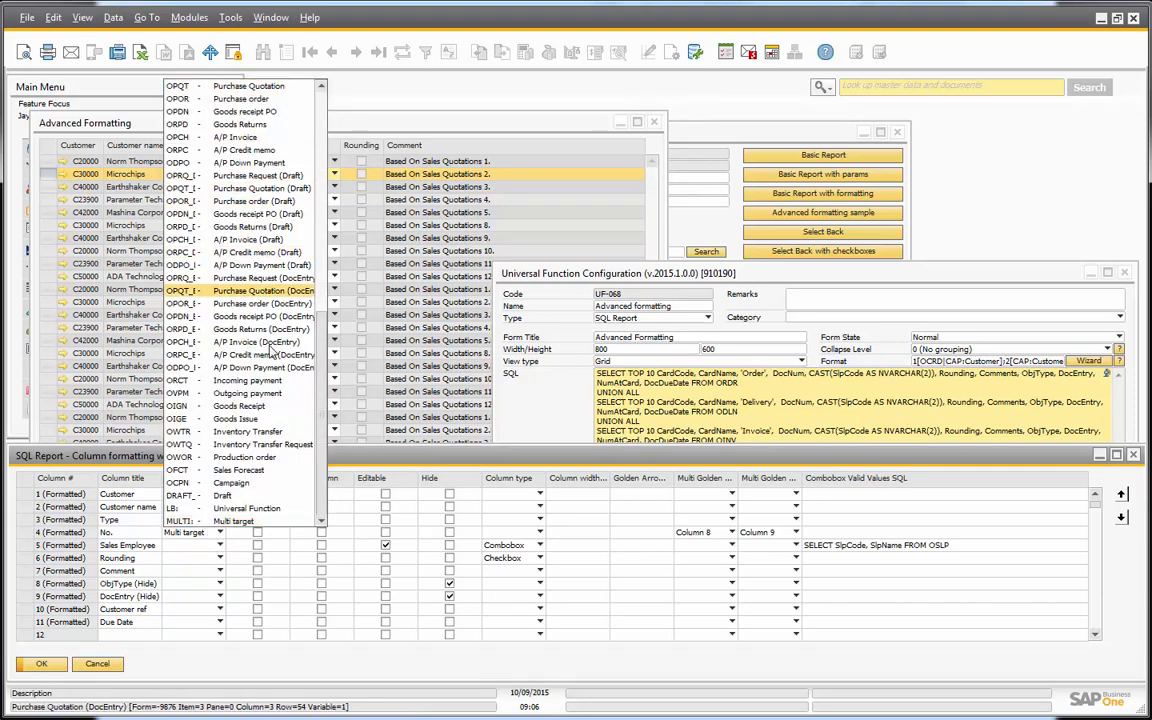
{"action": "left_click", "coordinate": [185, 521]}
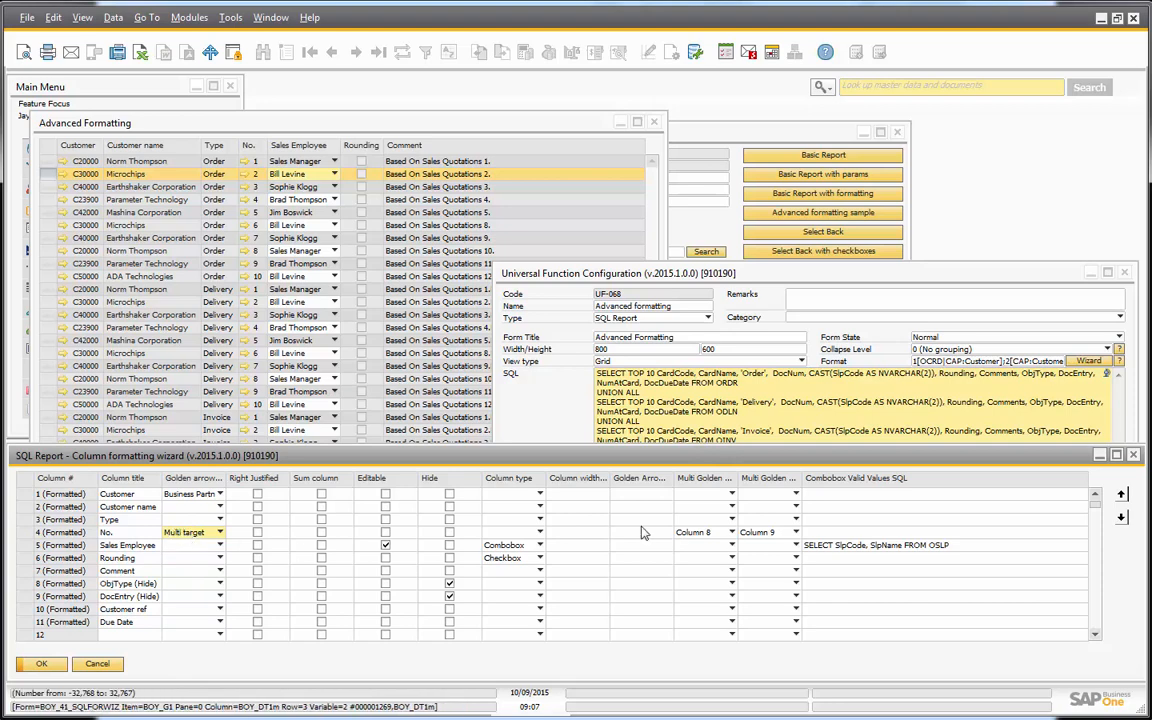
Widen the Multi Golden Arrow object type and primary key columns to fit their headings, keeping Column 8 as the object type
{"action": "double_click", "coordinate": [738, 480]}
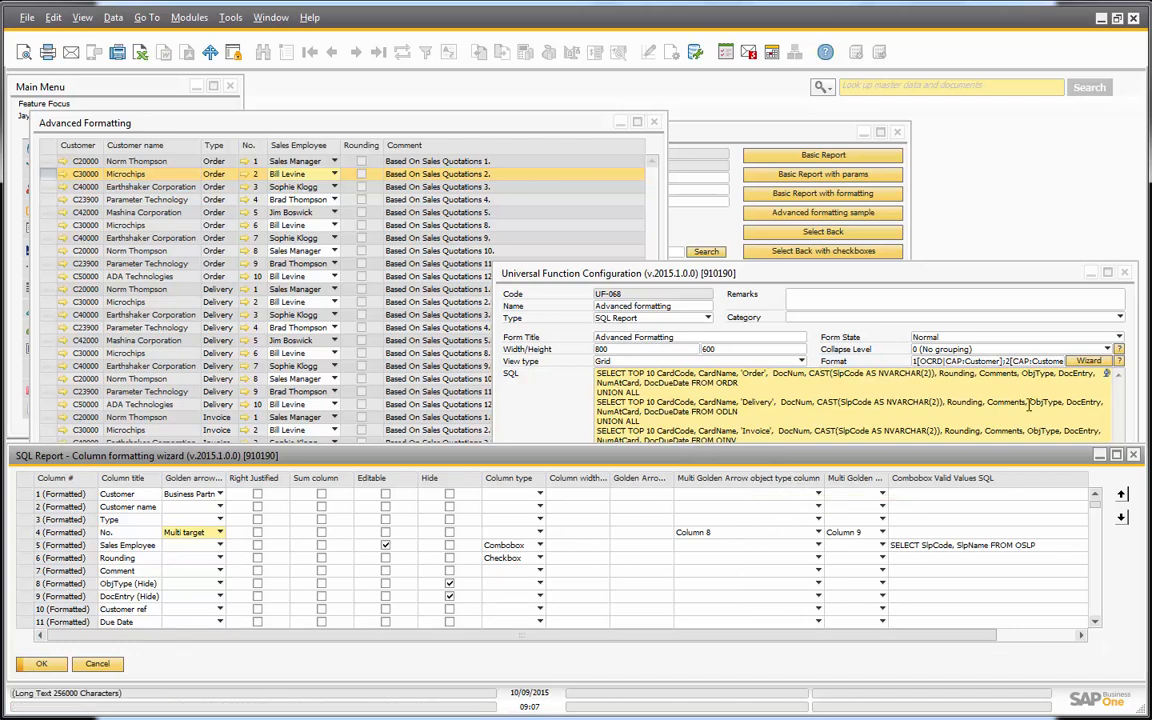
{"action": "left_click", "coordinate": [731, 534]}
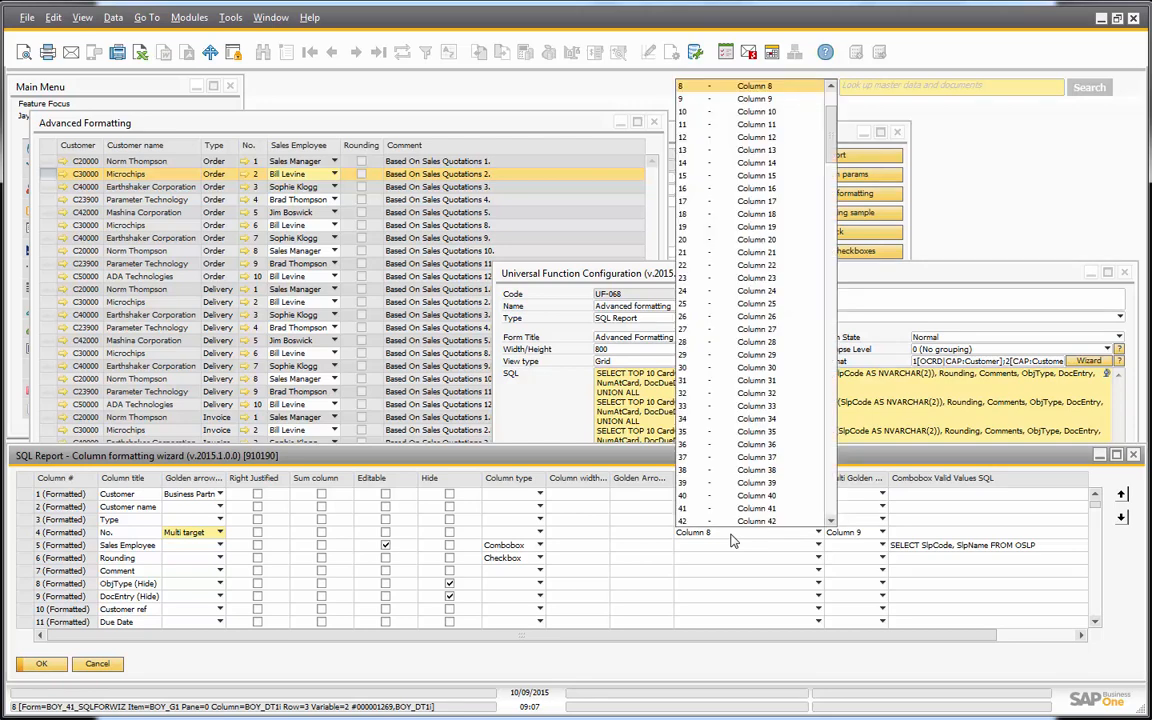
{"action": "left_click", "coordinate": [742, 534]}
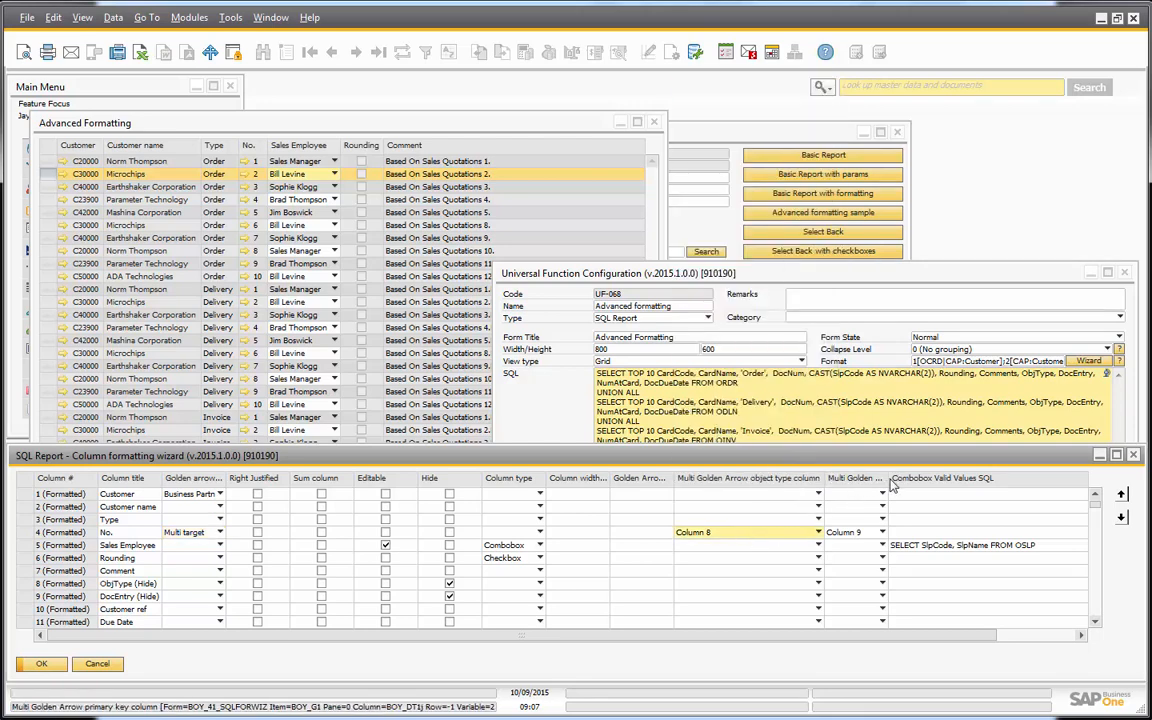
{"action": "double_click", "coordinate": [889, 480]}
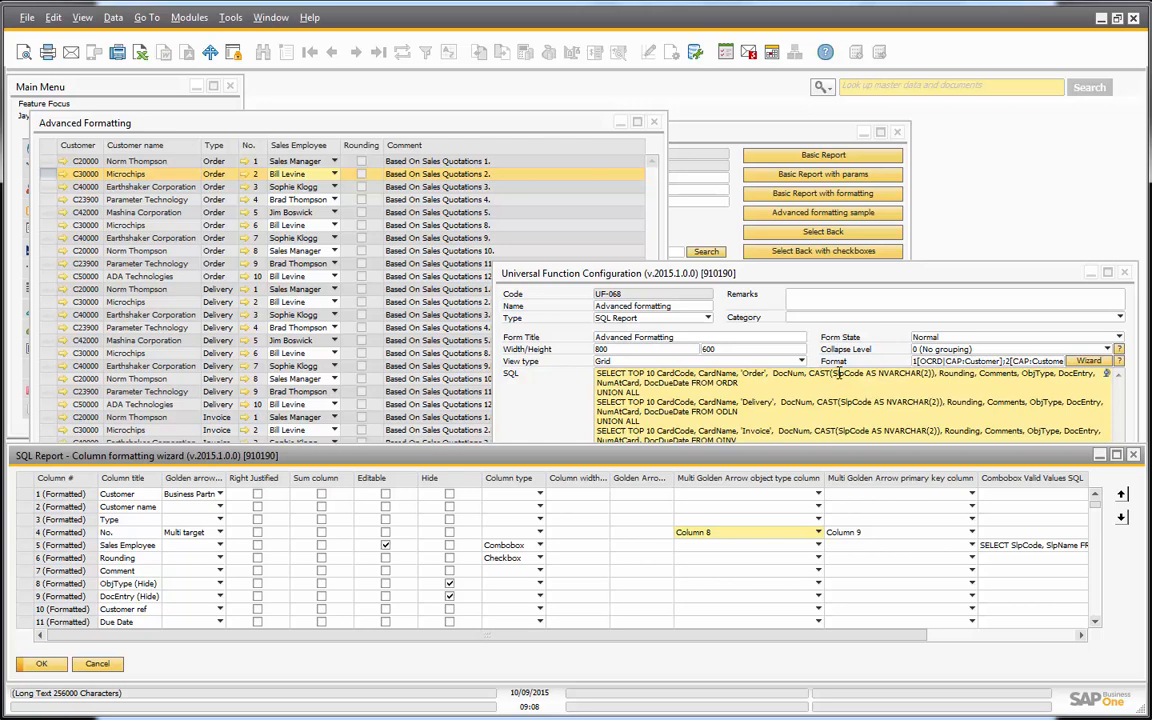
Highlight SlpCode in the first SELECT statement of the report's SQL, and dismiss the text details window
{"action": "left_click", "coordinate": [847, 373]}
{"action": "double_click", "coordinate": [847, 373]}
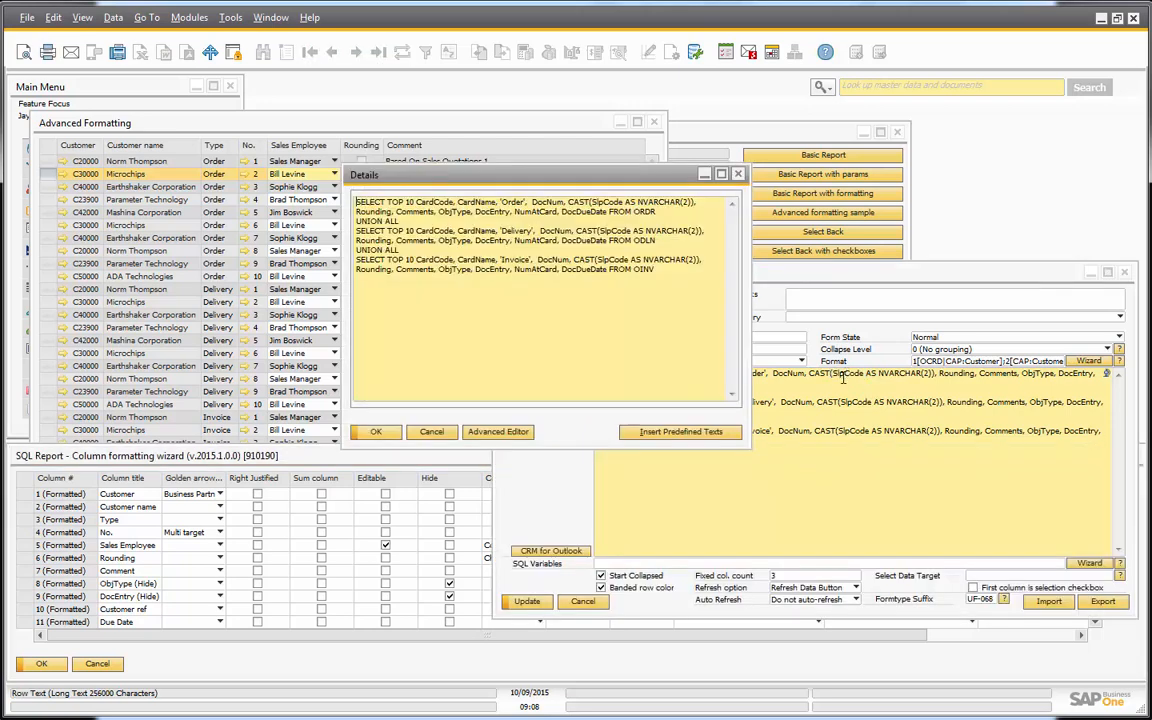
{"action": "left_click", "coordinate": [434, 432]}
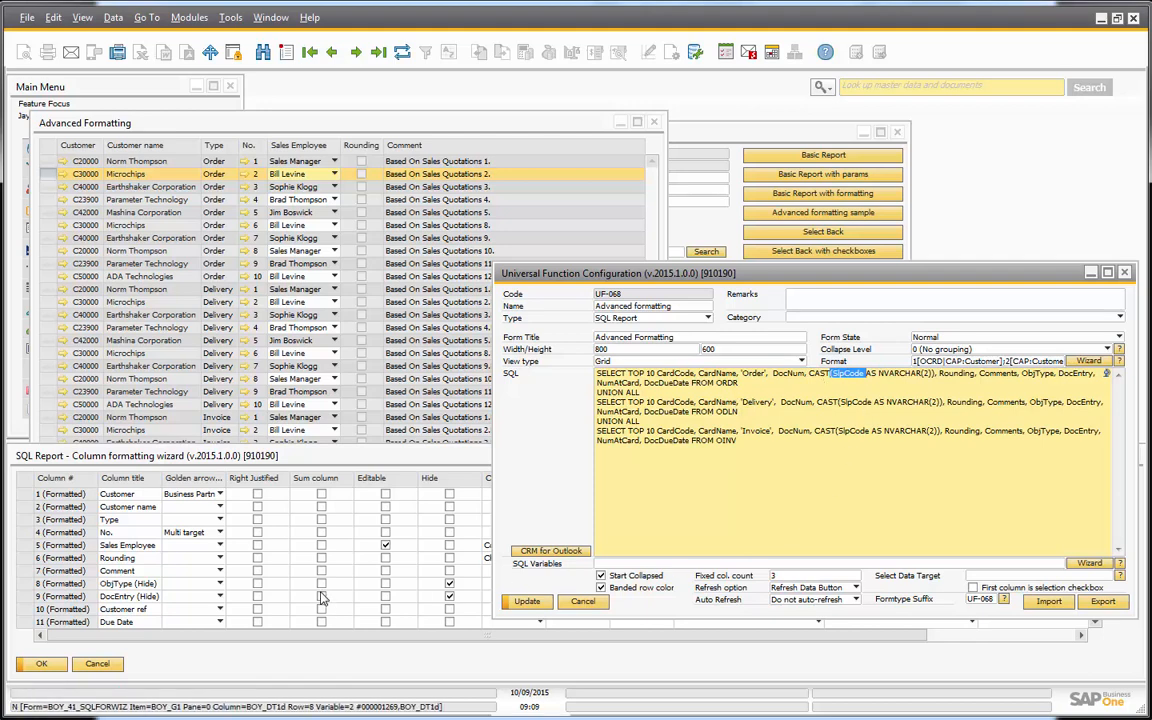
Examine the Combobox Valid Values SQL for the Sales Employee column in the formatting wizard
{"action": "left_click", "coordinate": [300, 482]}
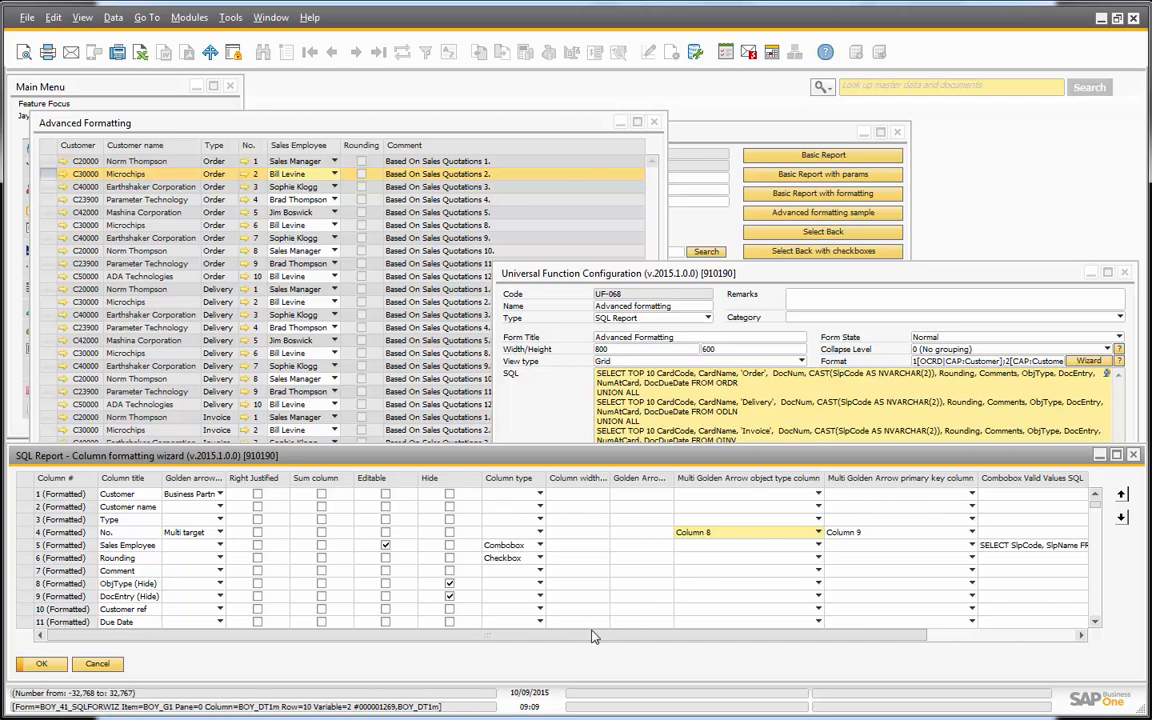
{"action": "left_click_drag", "start_coordinate": [892, 637], "coordinate": [1062, 636]}
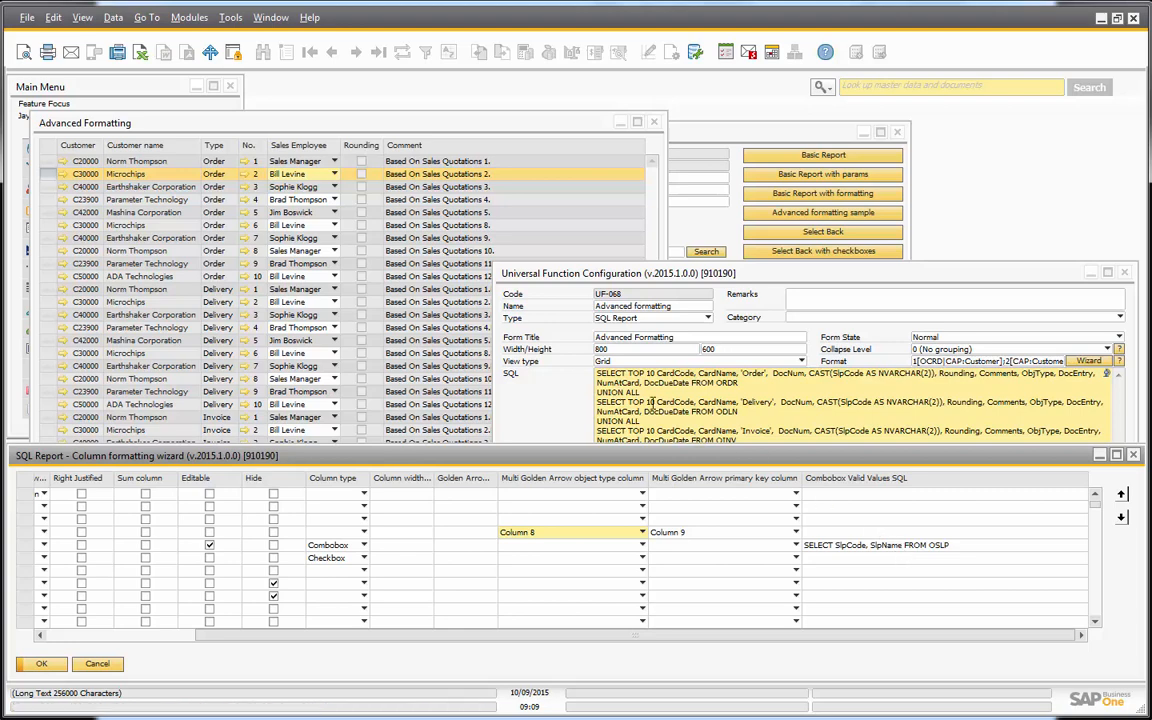
{"action": "left_click_drag", "start_coordinate": [765, 638], "coordinate": [465, 652]}
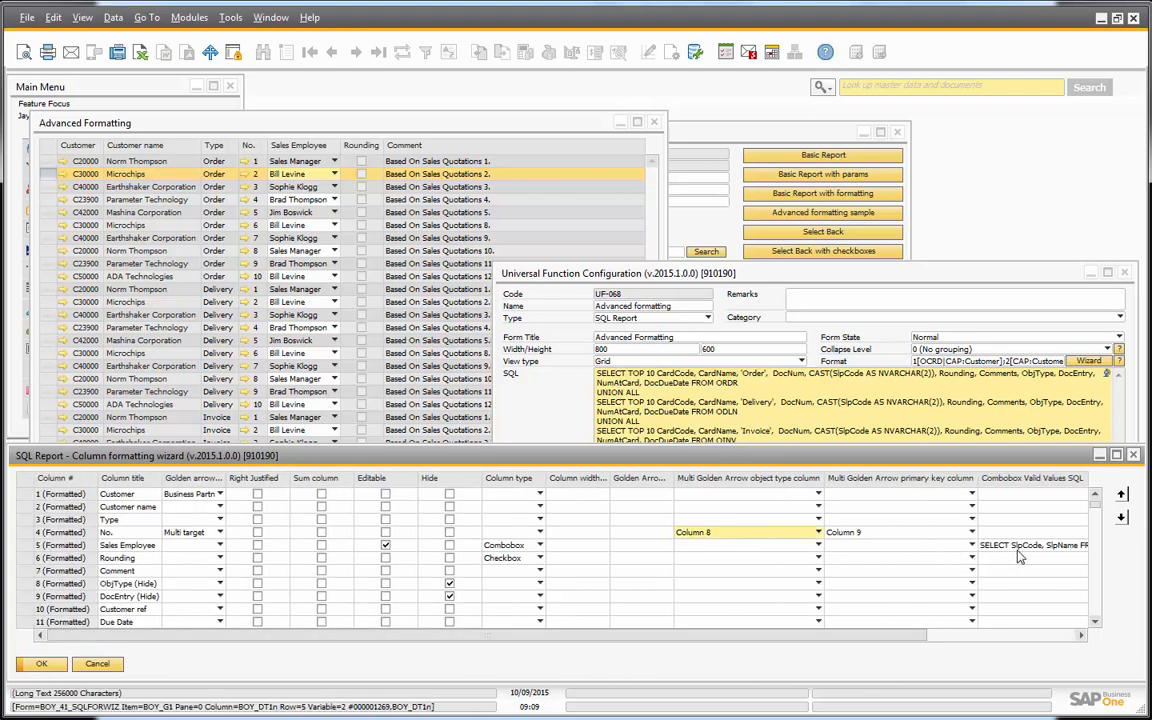
Check the Sales Employee values offered for order 2 in the report, without choosing a different one
{"action": "left_click", "coordinate": [293, 176]}
{"action": "left_click", "coordinate": [295, 178]}
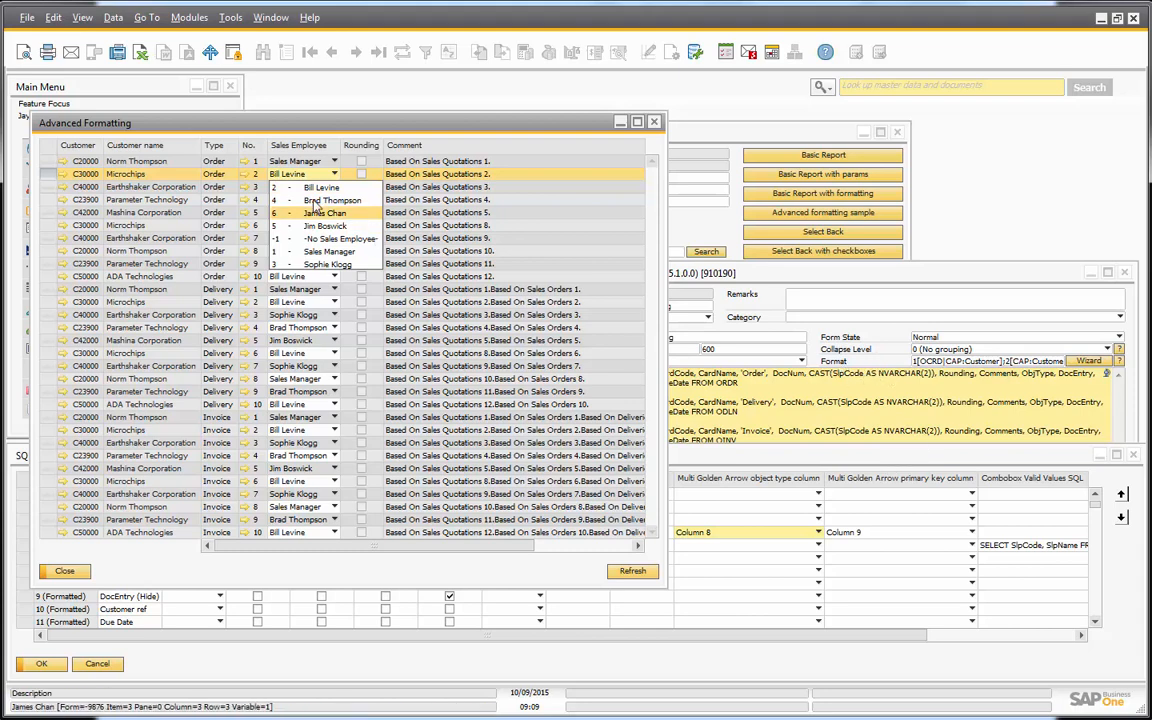
{"action": "left_click", "coordinate": [279, 177]}
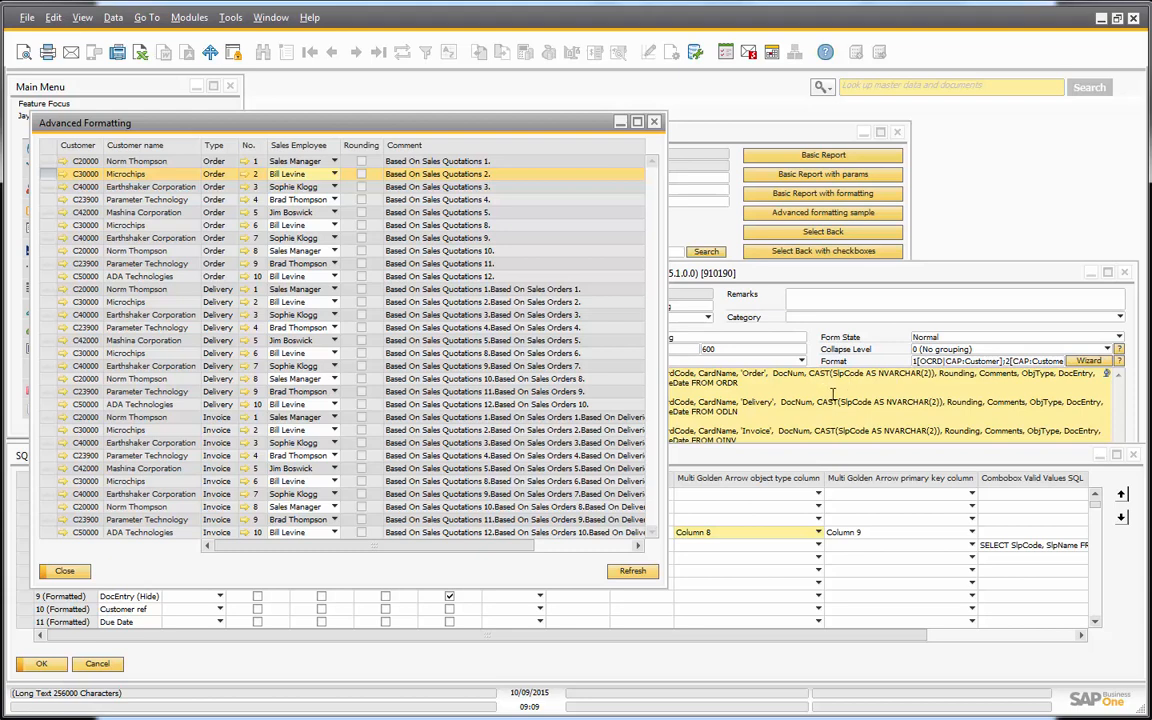
Check the column type choices for the Rounding column in the wizard, keeping Checkbox
{"action": "left_click", "coordinate": [724, 481]}
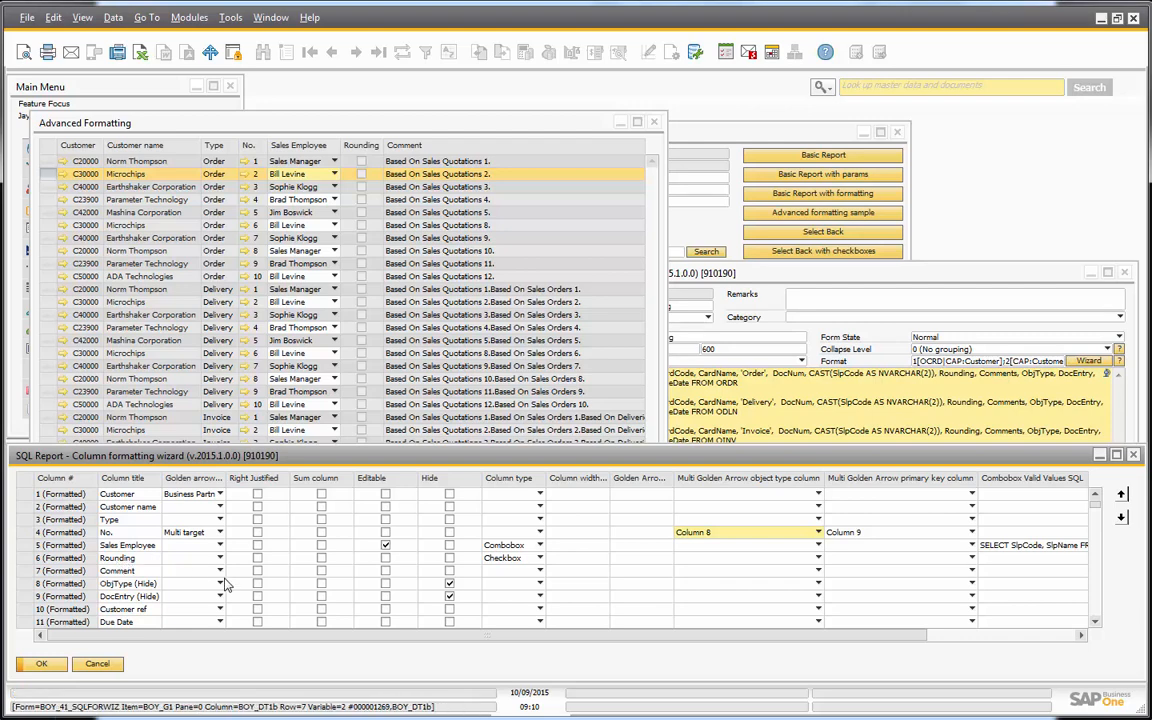
{"action": "left_click", "coordinate": [506, 567]}
{"action": "left_click", "coordinate": [506, 564]}
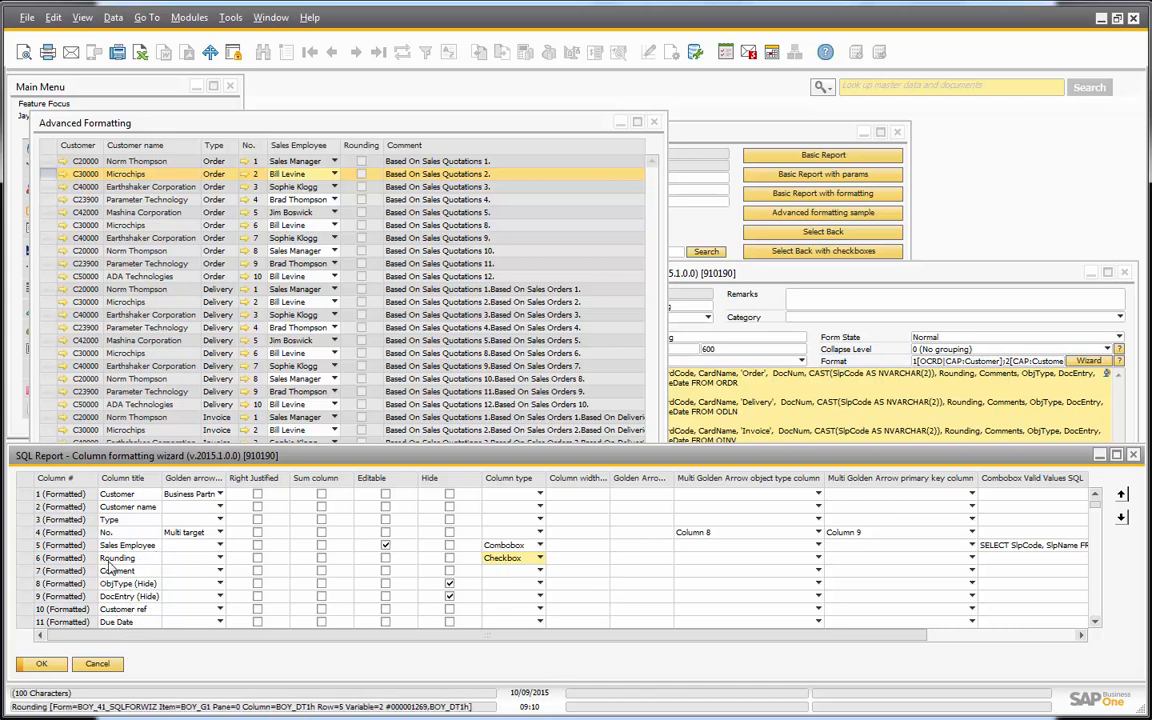
Compare the report's columns with the wizard's Hide settings for ObjType and DocEntry, and review the remaining formatted columns
{"action": "left_click", "coordinate": [260, 122]}
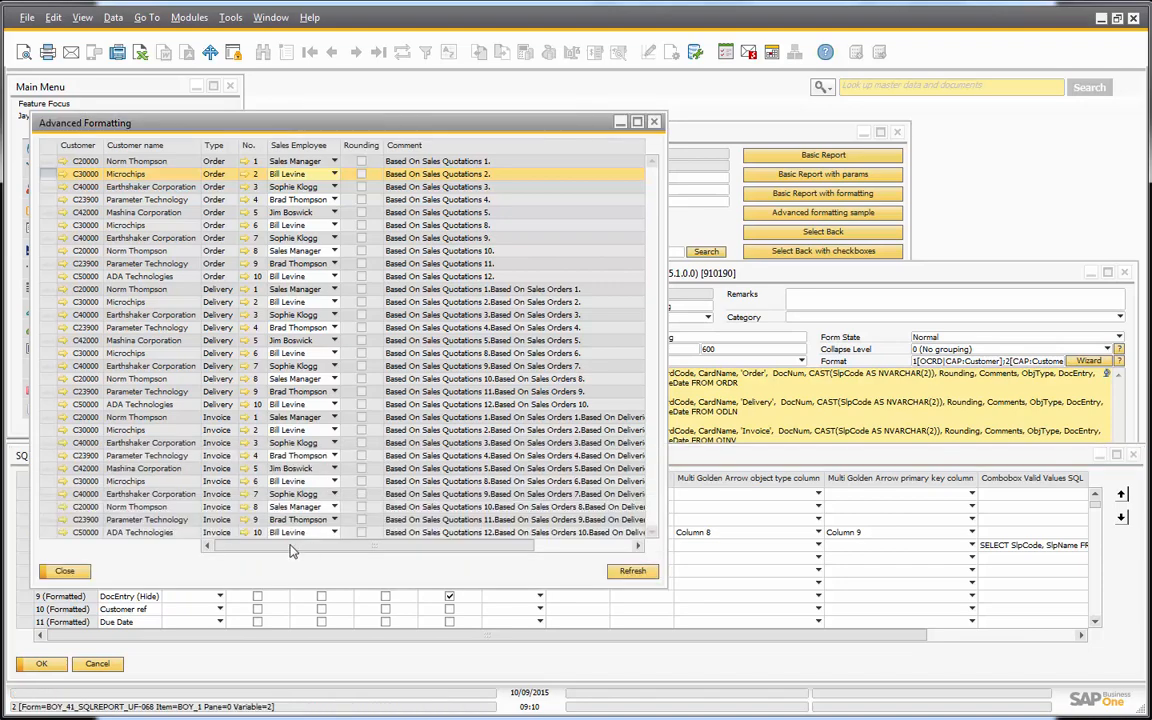
{"action": "left_click_drag", "start_coordinate": [296, 543], "coordinate": [231, 576]}
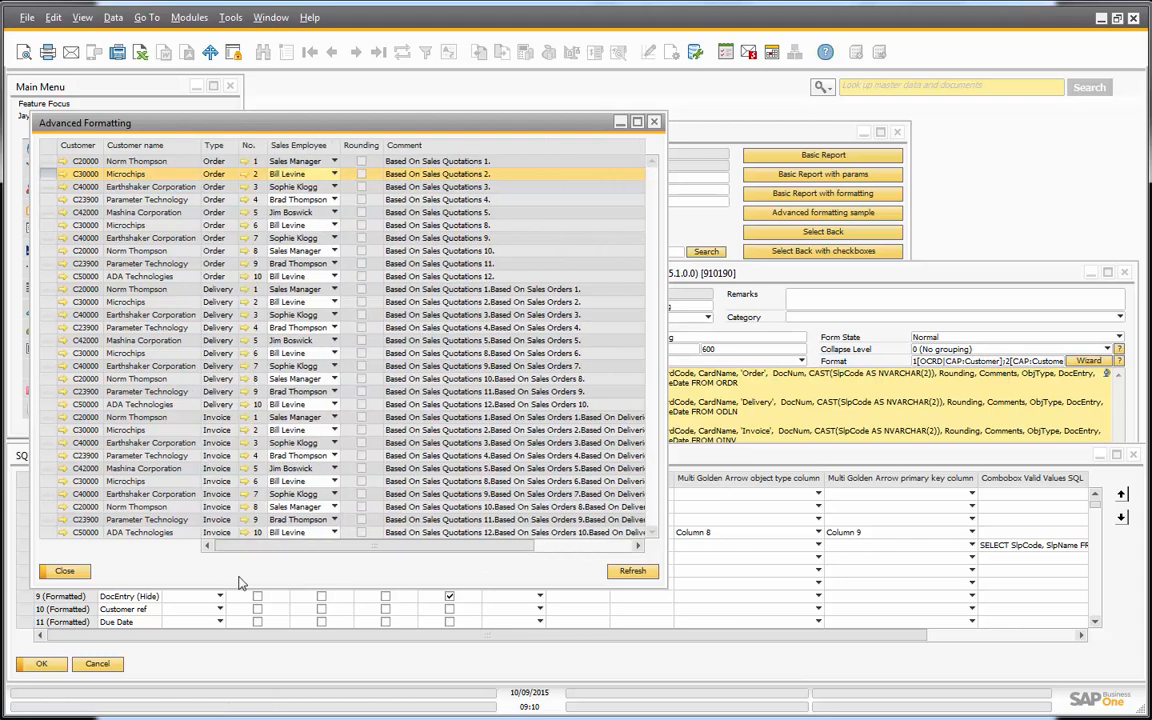
{"action": "left_click", "coordinate": [170, 617]}
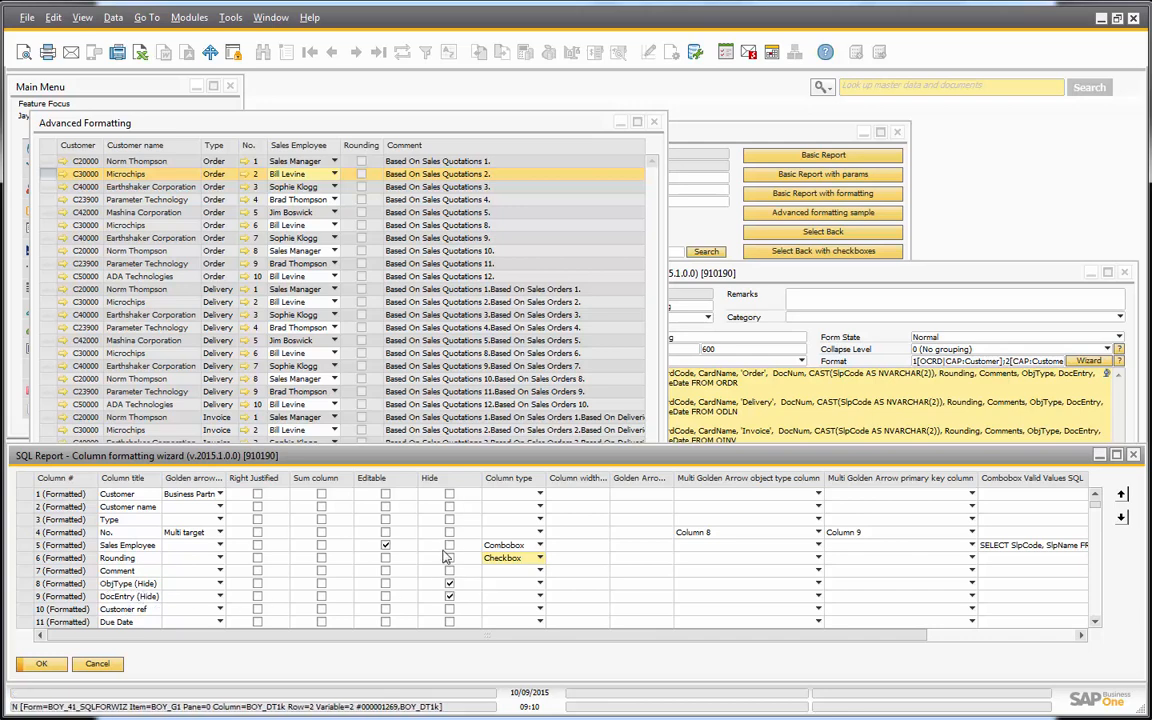
{"action": "left_click", "coordinate": [449, 597]}
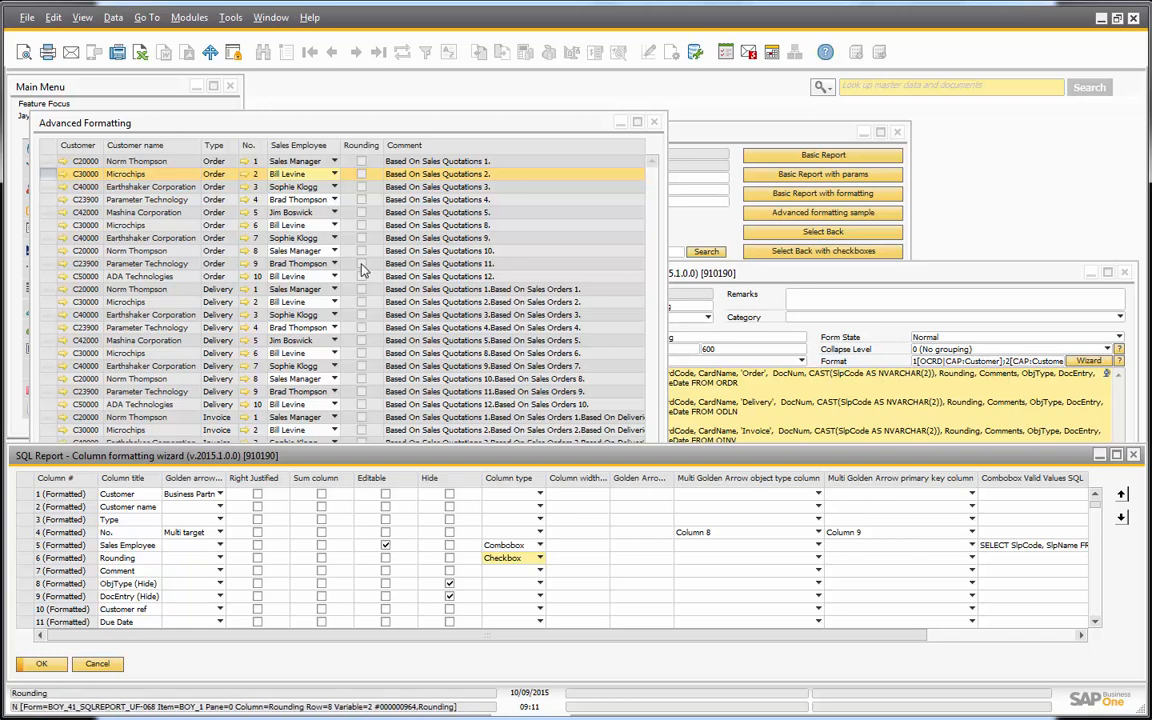
{"action": "scroll", "coordinate": [419, 571], "scroll_direction": "down", "scroll_amount": 1}
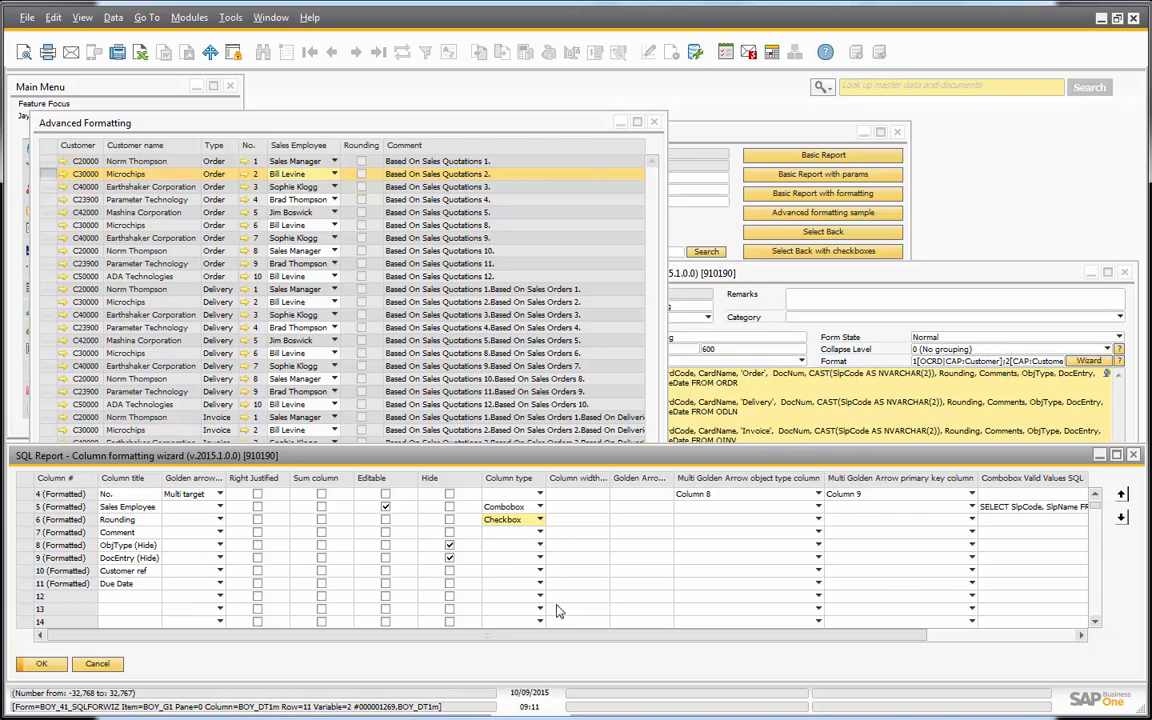
{"action": "scroll", "coordinate": [540, 585], "scroll_direction": "up", "scroll_amount": 1}
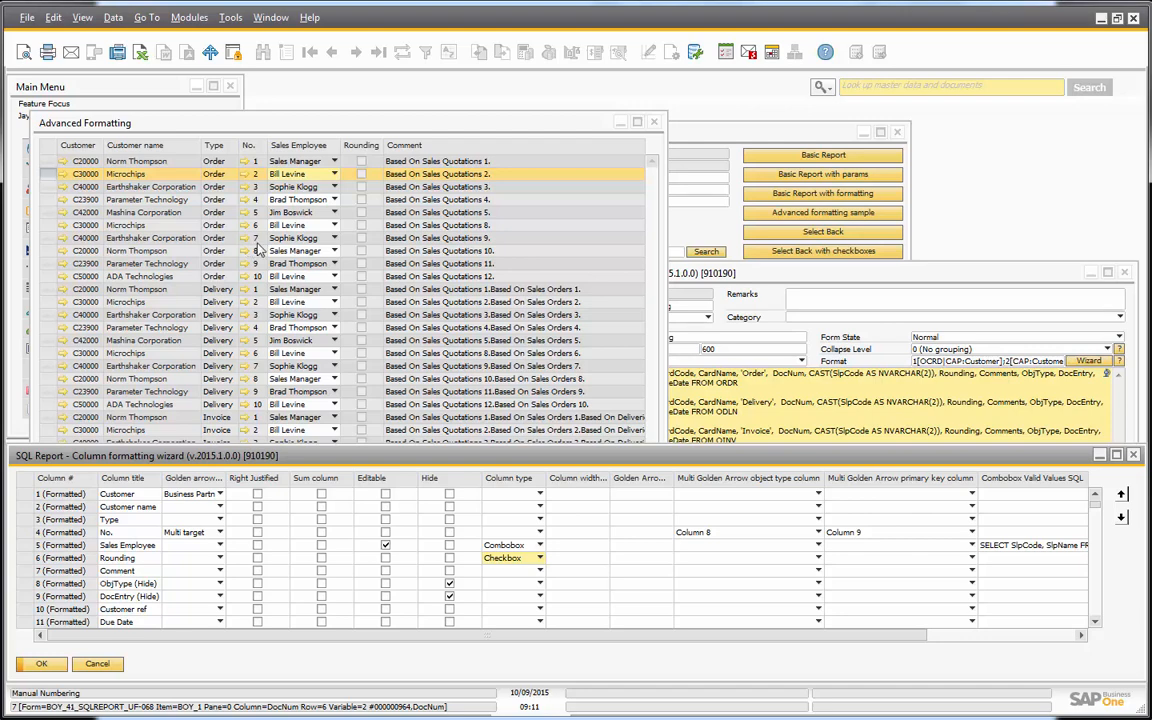
Try Universal Function as the golden arrow type for the No. column and view the available universal functions without choosing one
{"action": "left_click", "coordinate": [198, 534]}
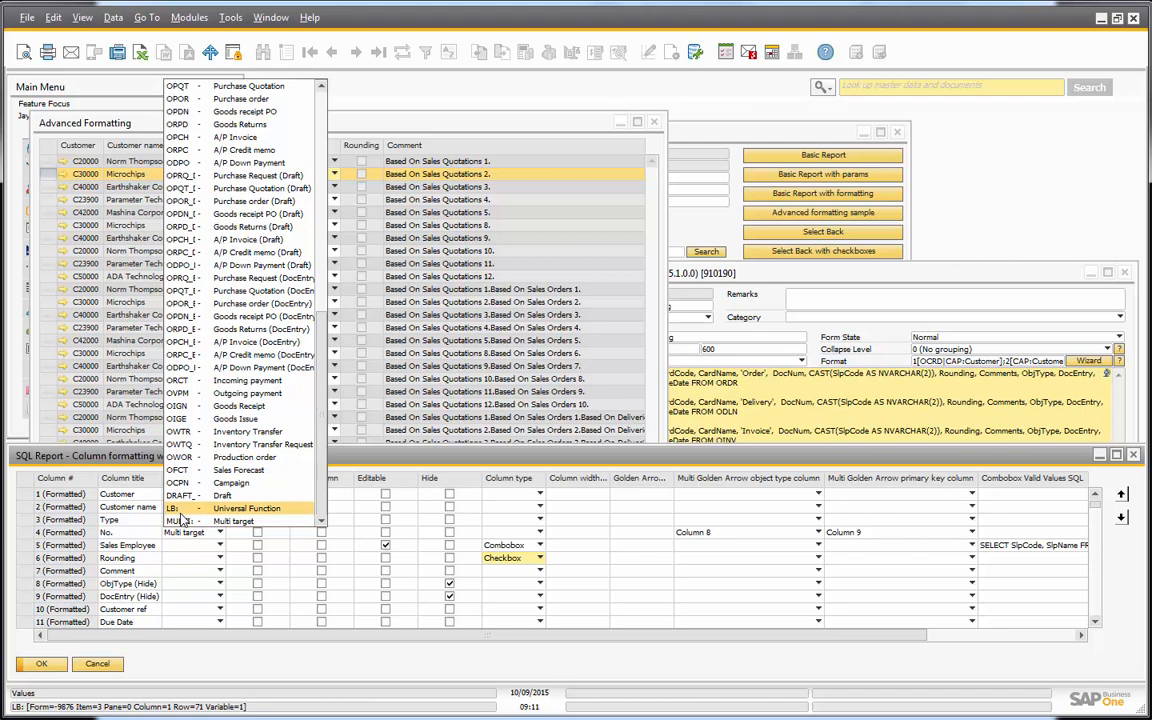
{"action": "left_click", "coordinate": [181, 510]}
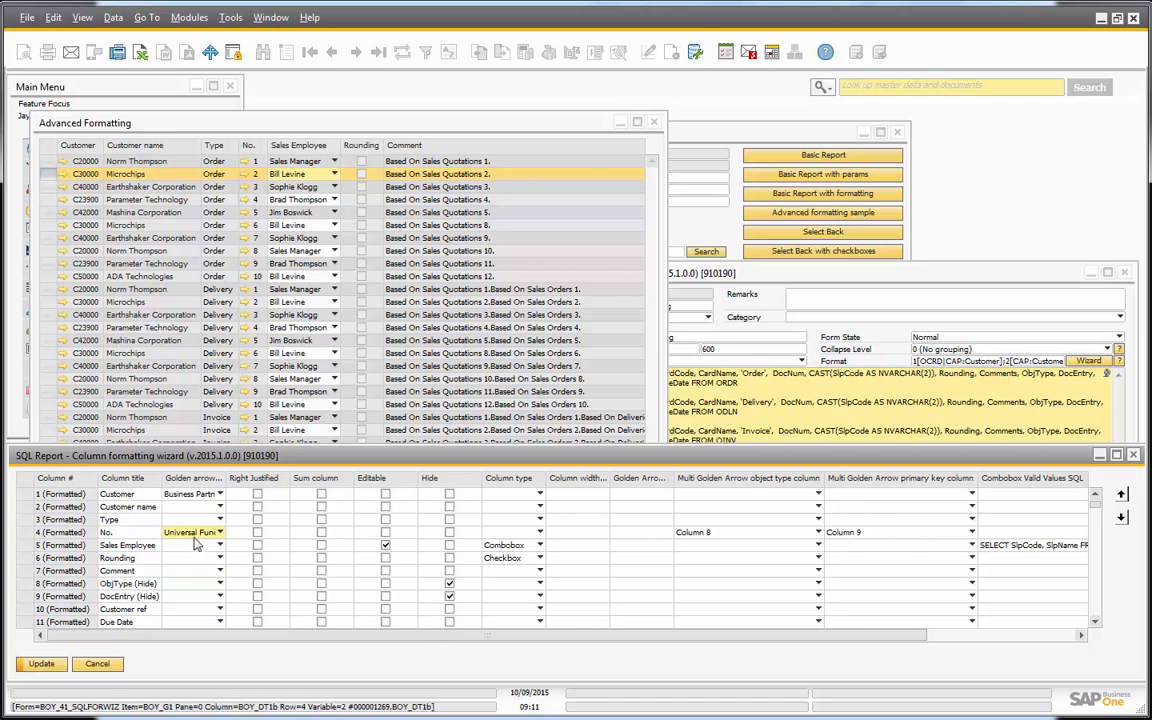
{"action": "left_click", "coordinate": [621, 536]}
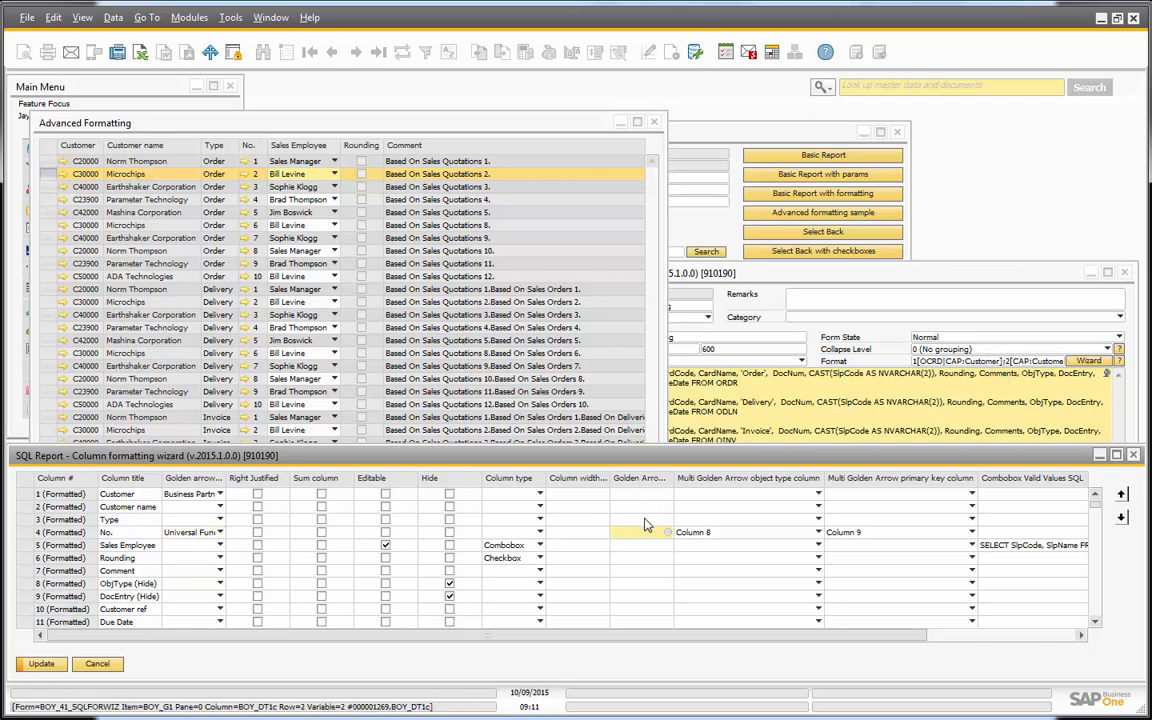
{"action": "left_click", "coordinate": [667, 535]}
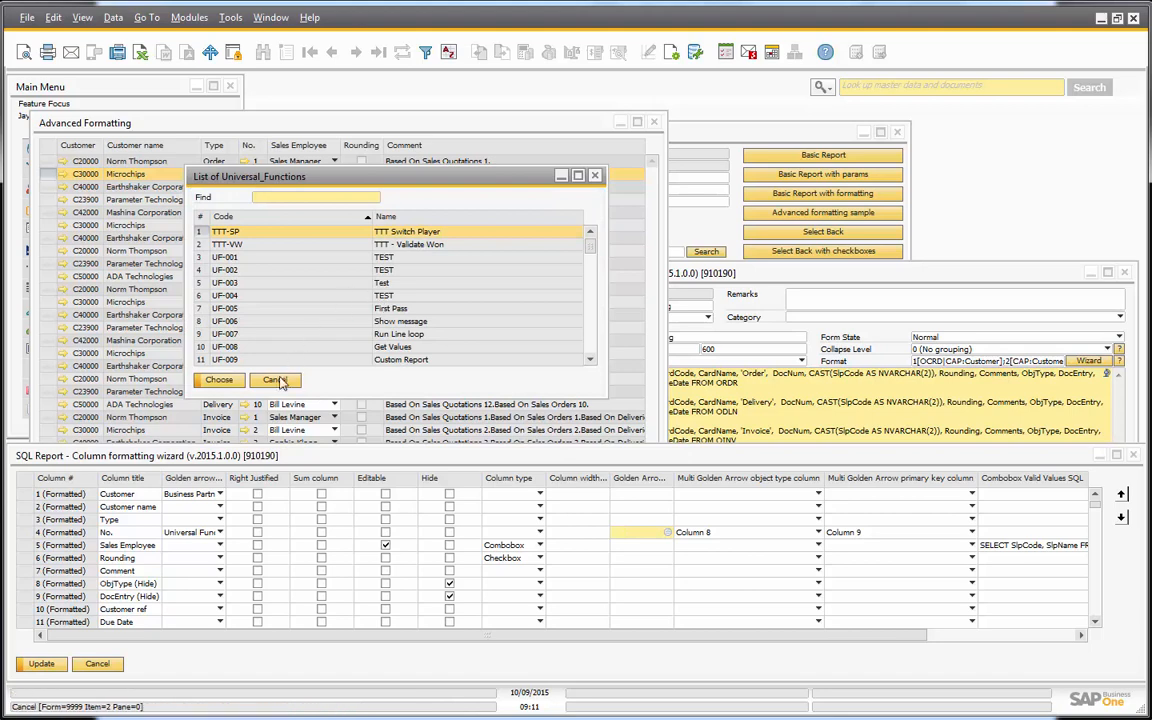
{"action": "left_click", "coordinate": [276, 382]}
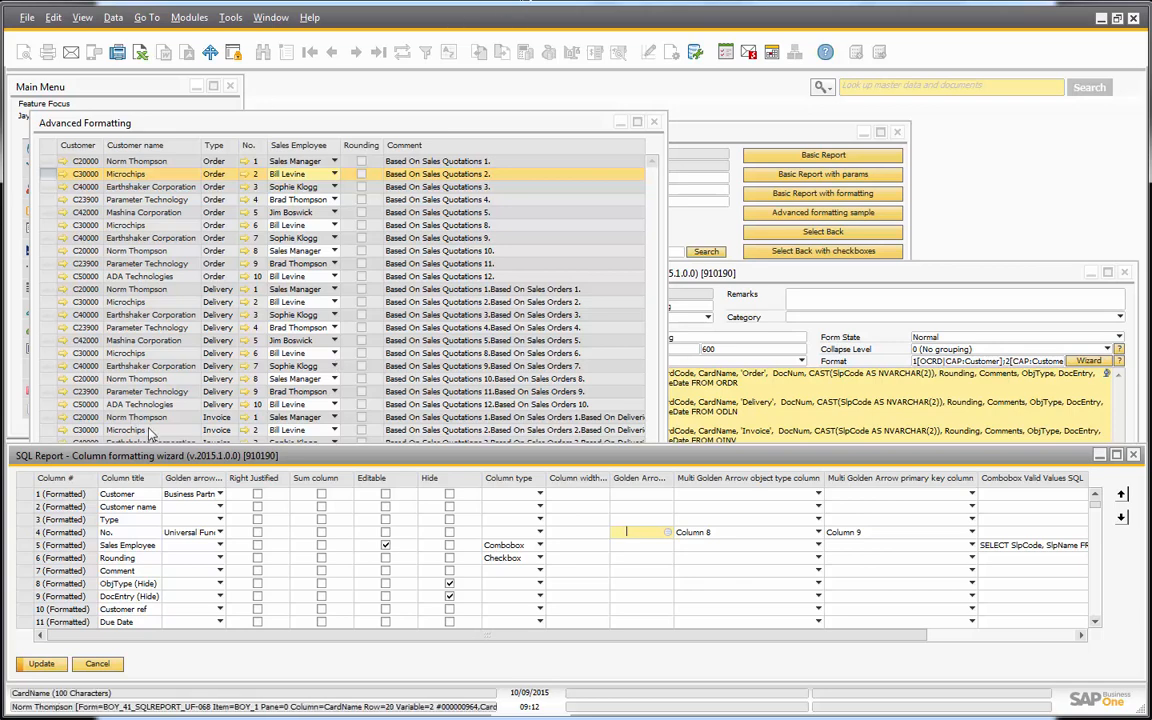
Set the No. column's golden arrow back to Multi target and close the column formatting wizard without saving
{"action": "left_click", "coordinate": [219, 507]}
{"action": "scroll", "coordinate": [218, 330], "scroll_direction": "up", "scroll_amount": 5}
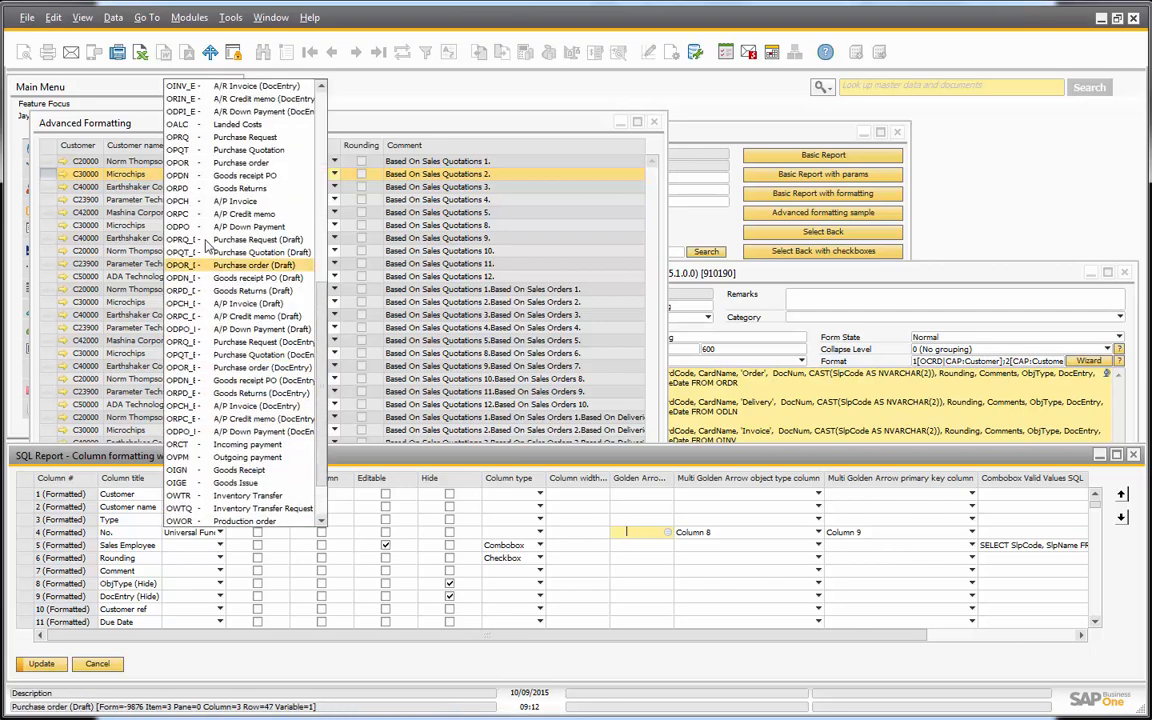
{"action": "scroll", "coordinate": [218, 400], "scroll_direction": "down", "scroll_amount": 5}
{"action": "left_click", "coordinate": [210, 515]}
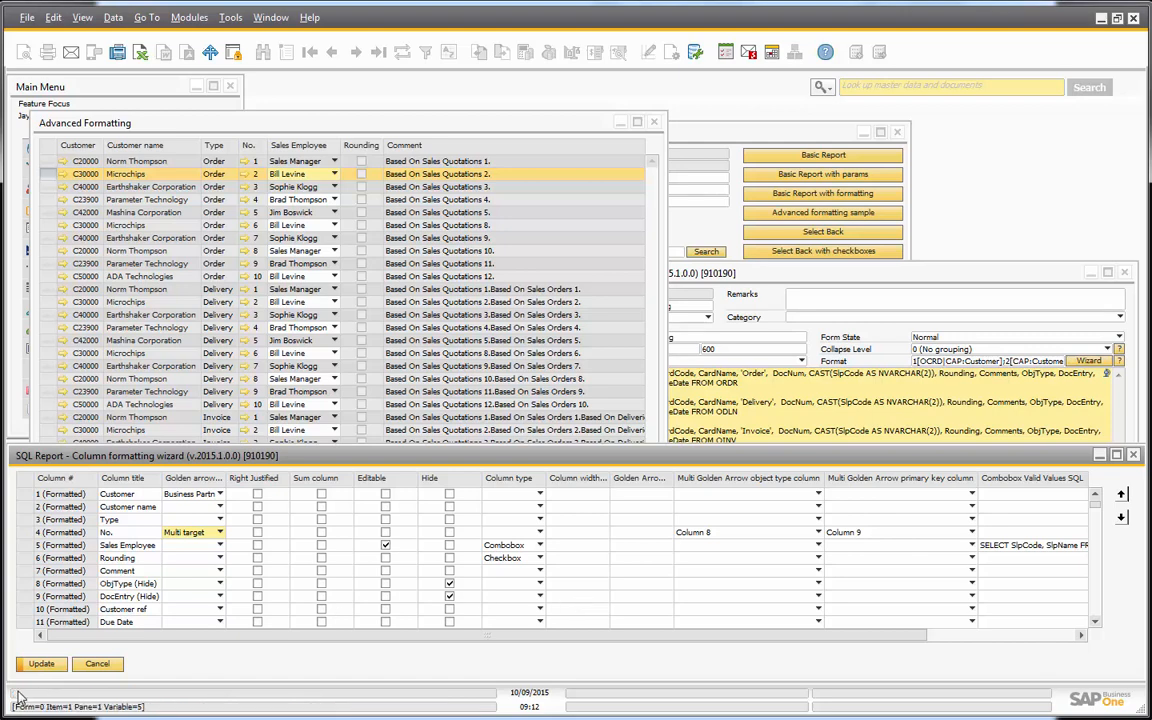
{"action": "left_click", "coordinate": [99, 667]}
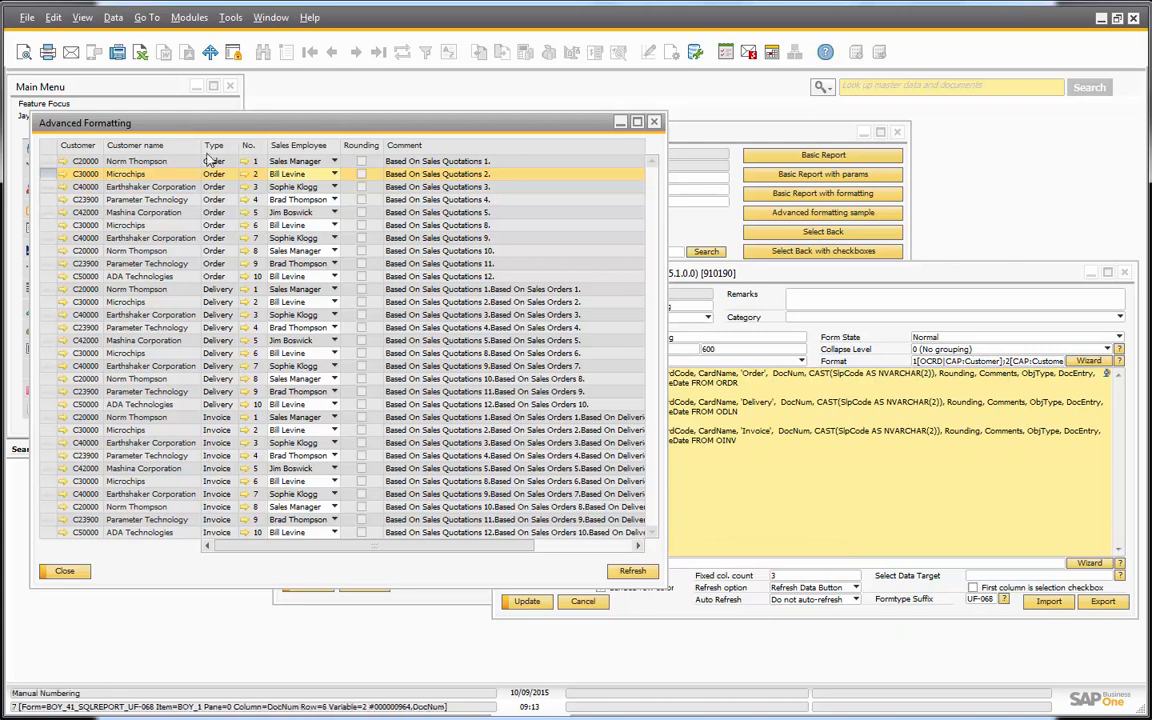
Copy the complete SQL statement of the Advanced formatting report from its configuration
{"action": "left_click", "coordinate": [218, 20]}
{"action": "mouse_move", "coordinate": [305, 220]}
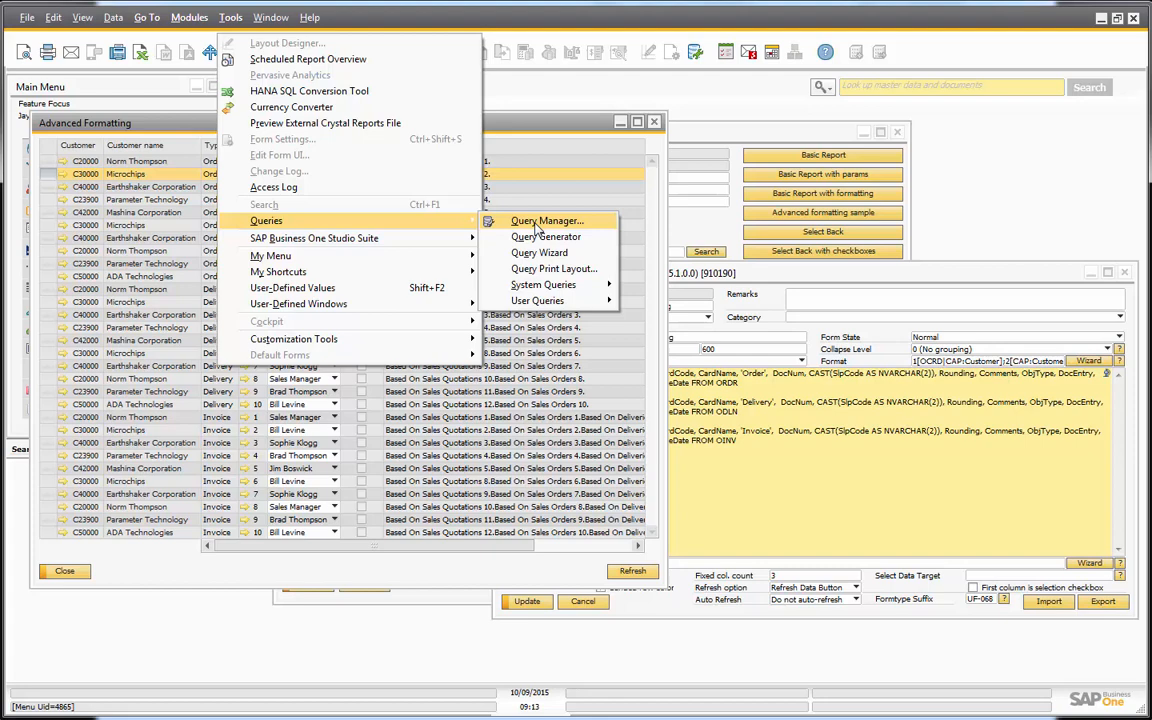
{"action": "left_click", "coordinate": [764, 473]}
{"action": "left_click_drag", "start_coordinate": [780, 472], "coordinate": [428, 341]}
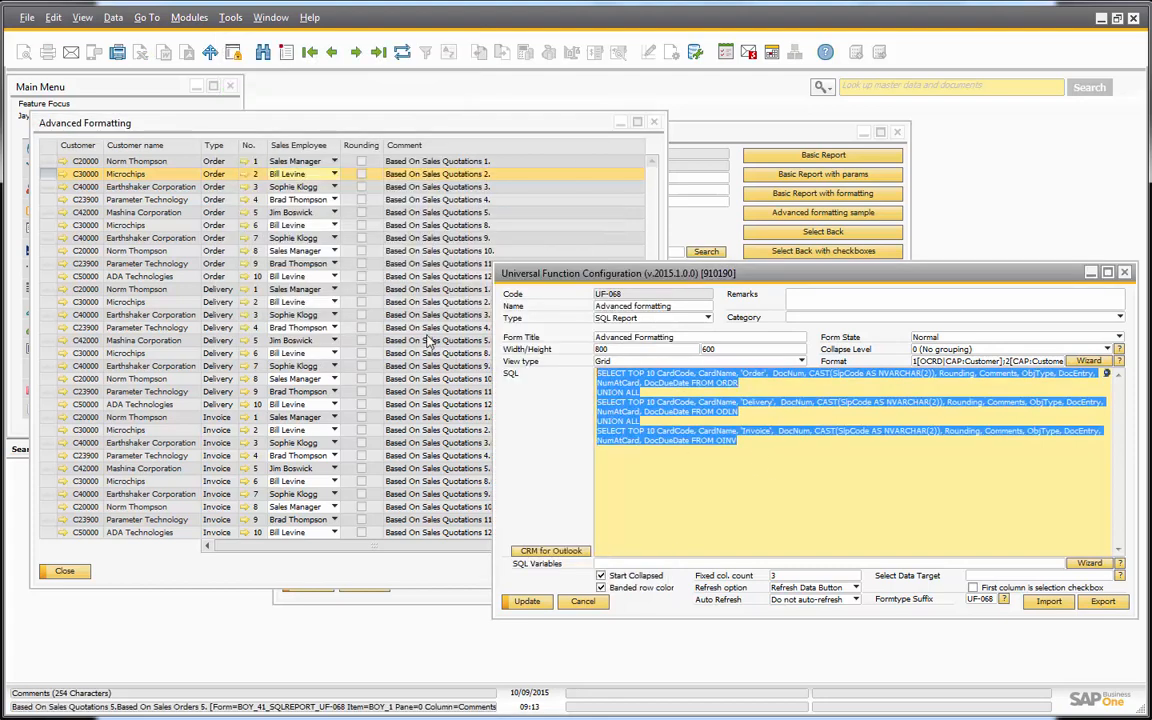
Start a blank Query Generator query, replace its SELECT statement with the copied SQL, and execute it
{"action": "left_click", "coordinate": [230, 17]}
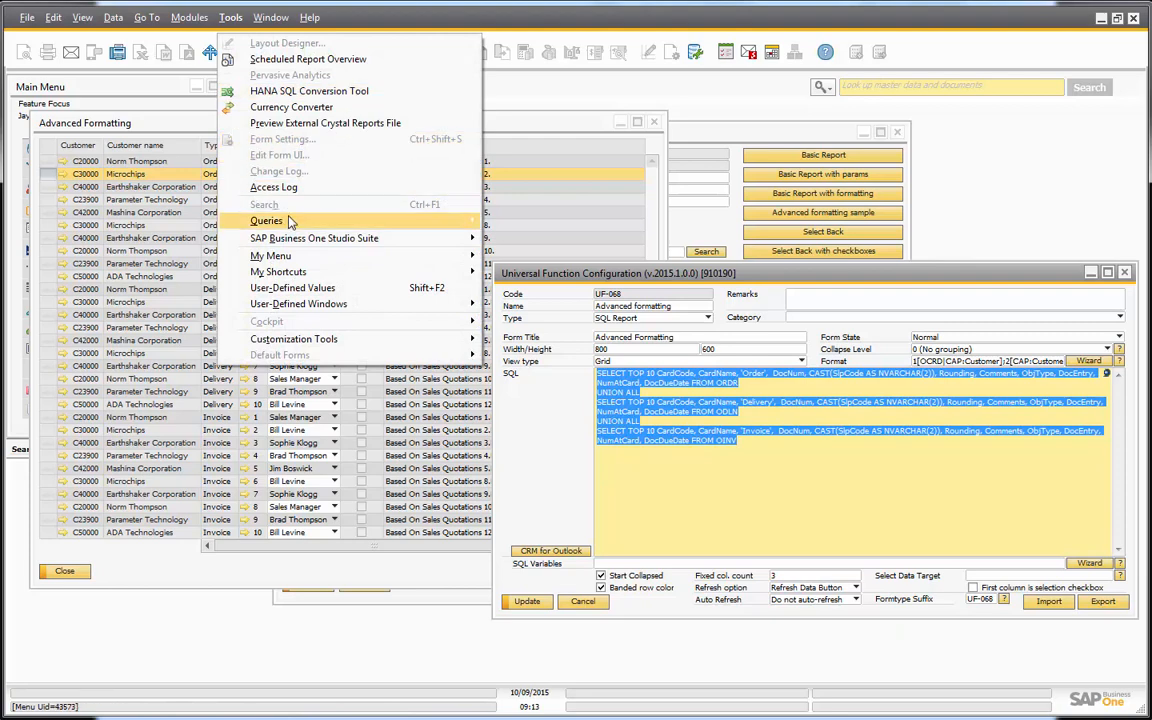
{"action": "mouse_move", "coordinate": [288, 222]}
{"action": "left_click", "coordinate": [559, 240]}
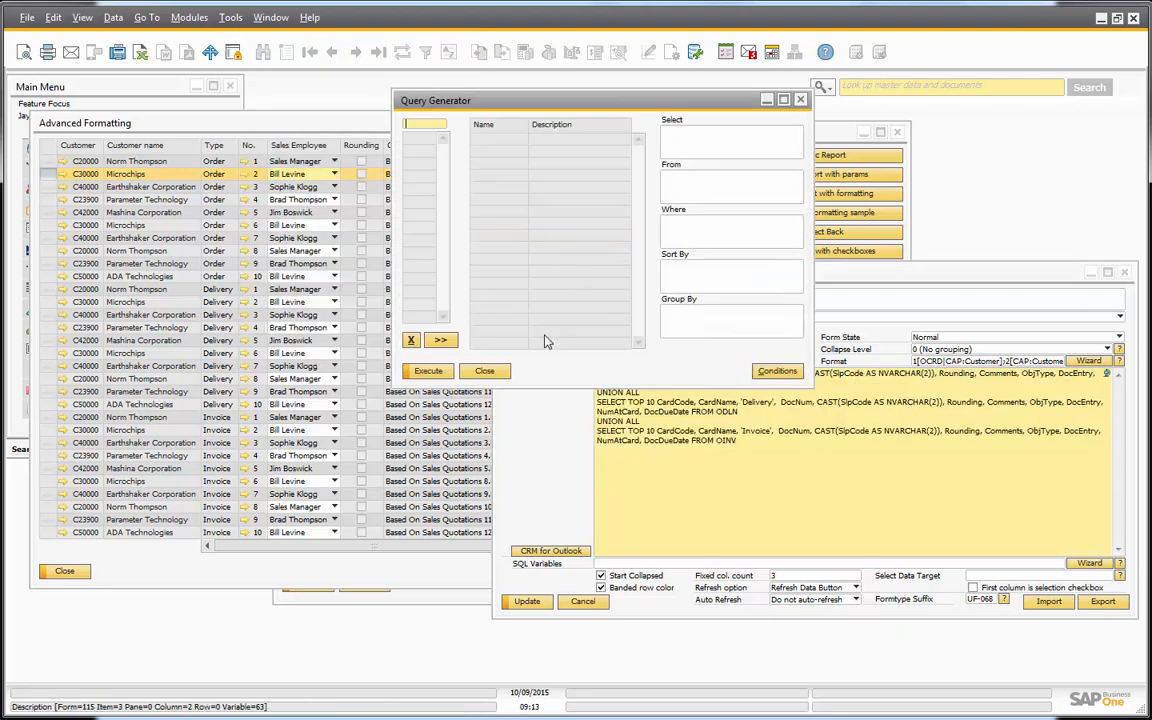
{"action": "left_click", "coordinate": [428, 370]}
{"action": "key", "text": "ctrl+a"}
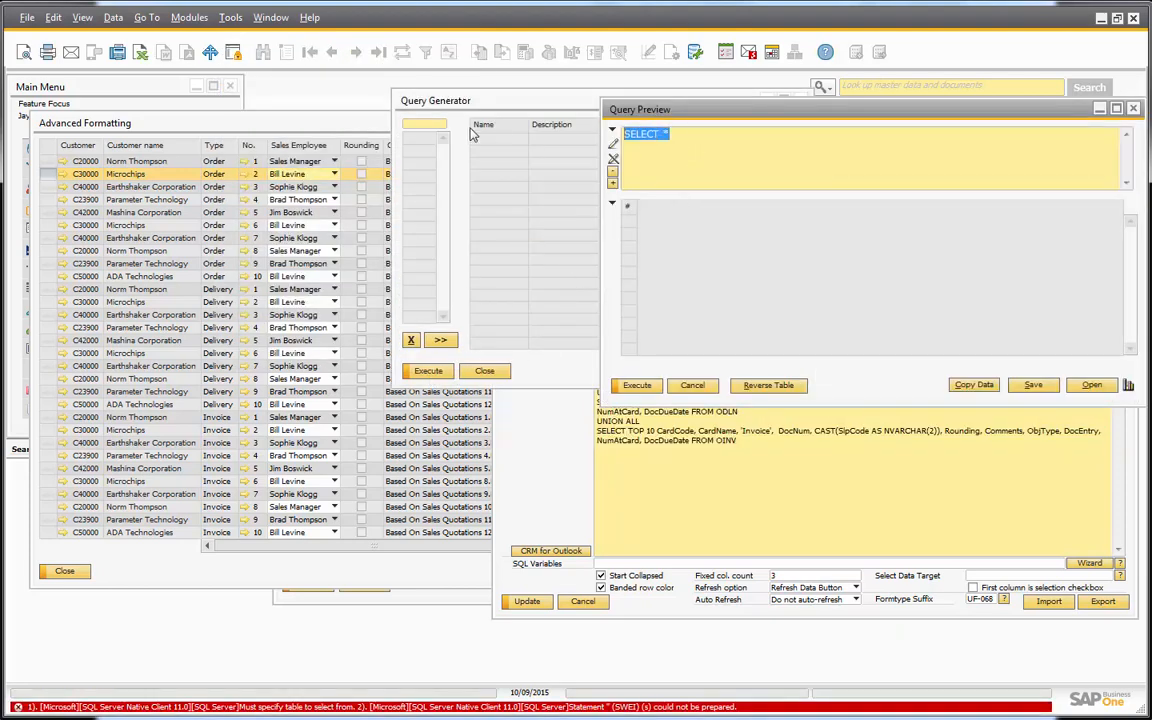
{"action": "key", "text": "ctrl+v"}
{"action": "key", "text": "Return"}
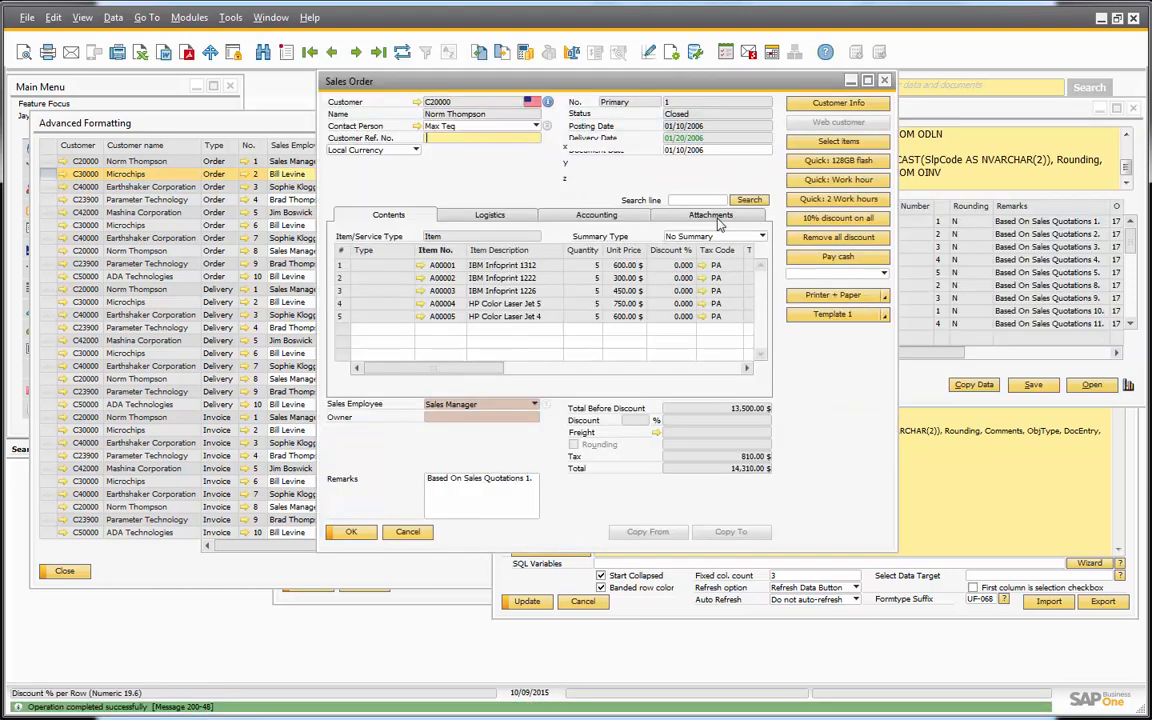
Test the document number links of orders 1 and 7 and invoice 10 in the query results, closing each opened document
{"action": "left_click", "coordinate": [884, 83]}
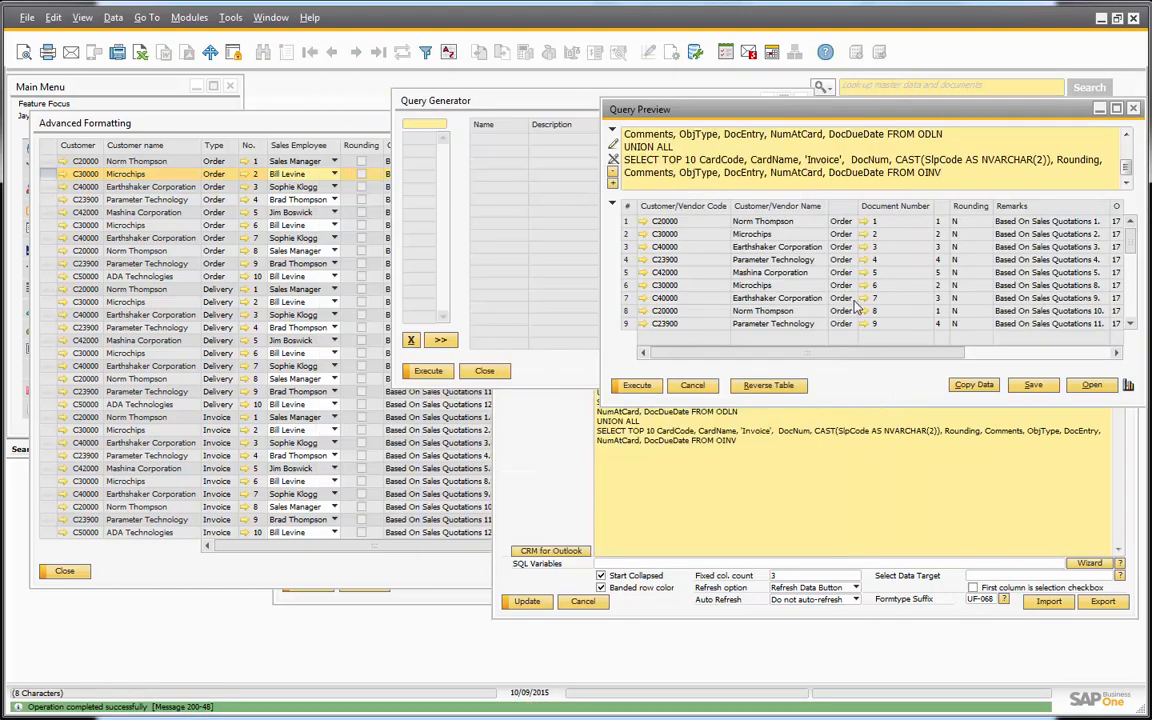
{"action": "left_click", "coordinate": [864, 325]}
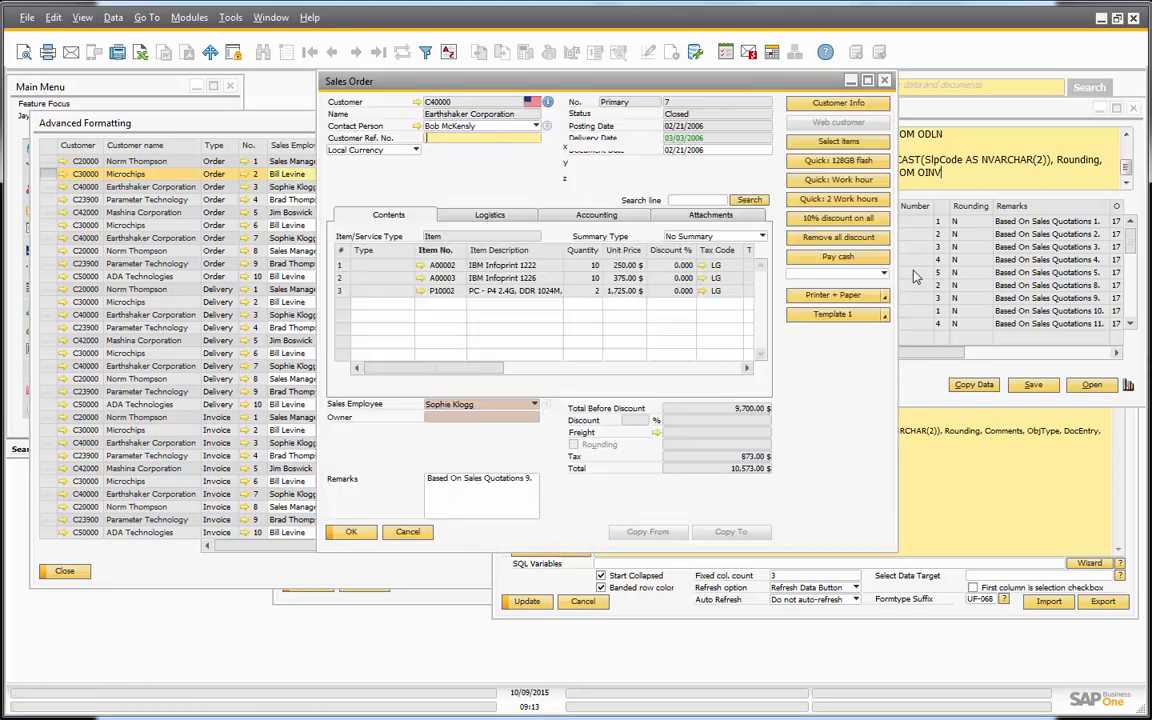
{"action": "left_click", "coordinate": [885, 82]}
{"action": "scroll", "coordinate": [1018, 240], "scroll_direction": "down", "scroll_amount": 7}
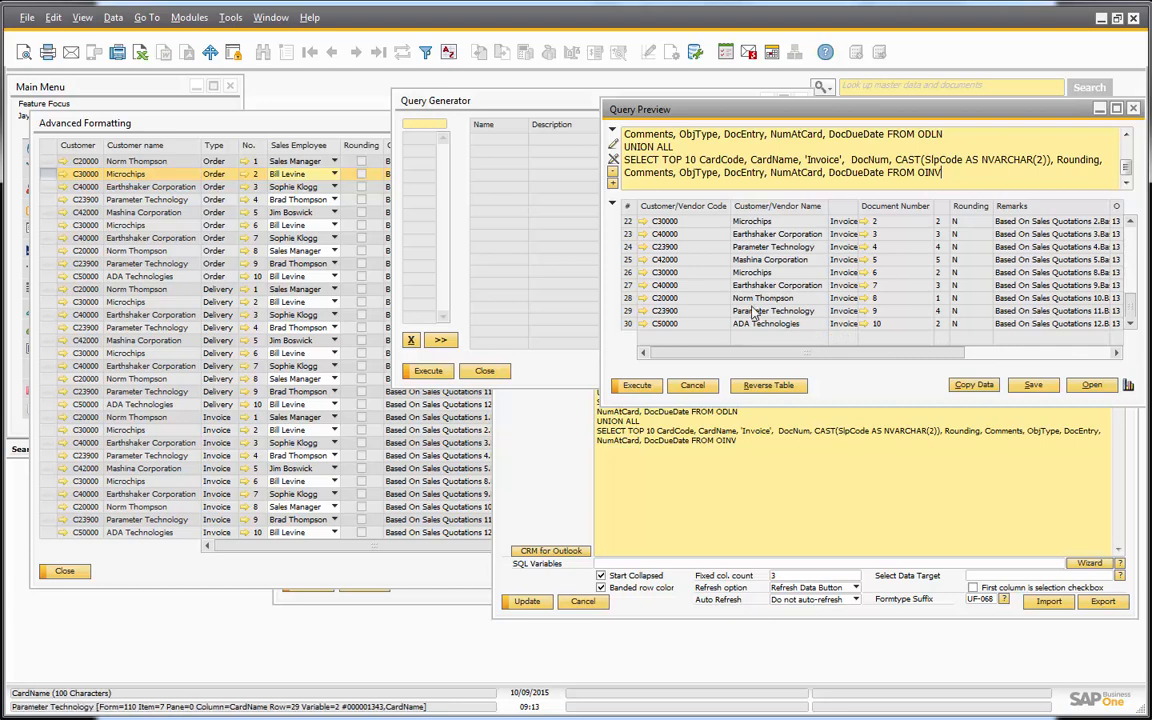
{"action": "left_click", "coordinate": [866, 324]}
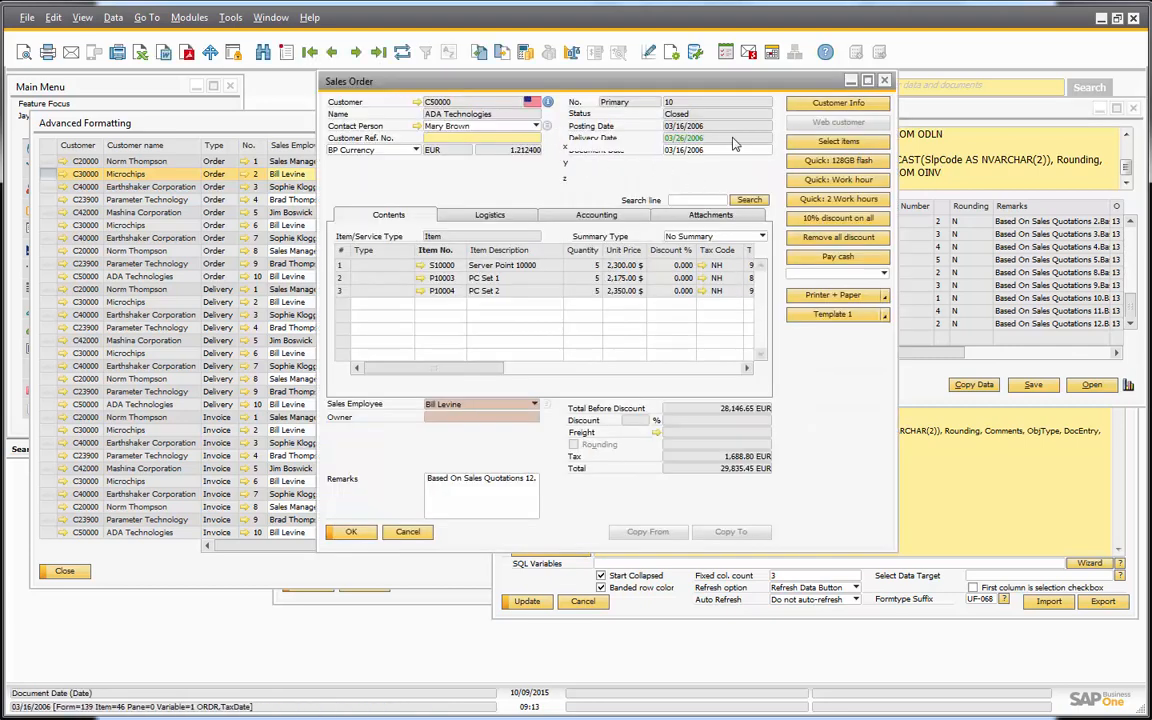
{"action": "left_click", "coordinate": [882, 82]}
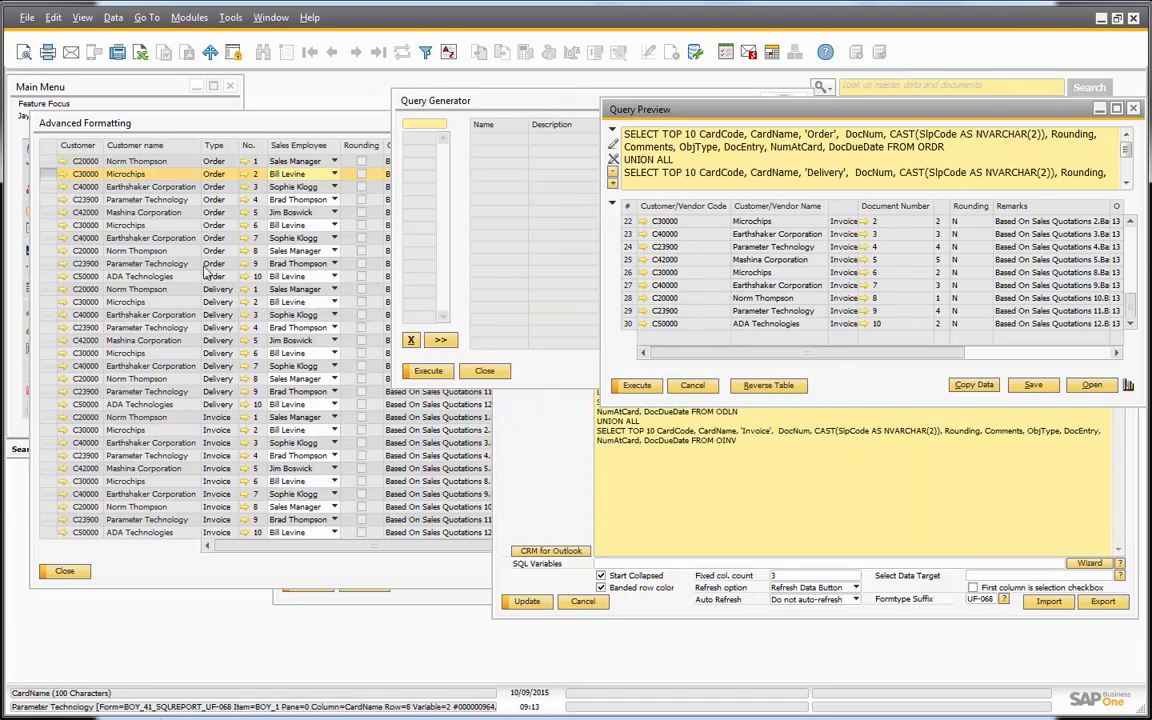
Compare the query preview with the report's SQL configuration, and close the preview and the Query Generator
{"action": "left_click", "coordinate": [691, 440]}
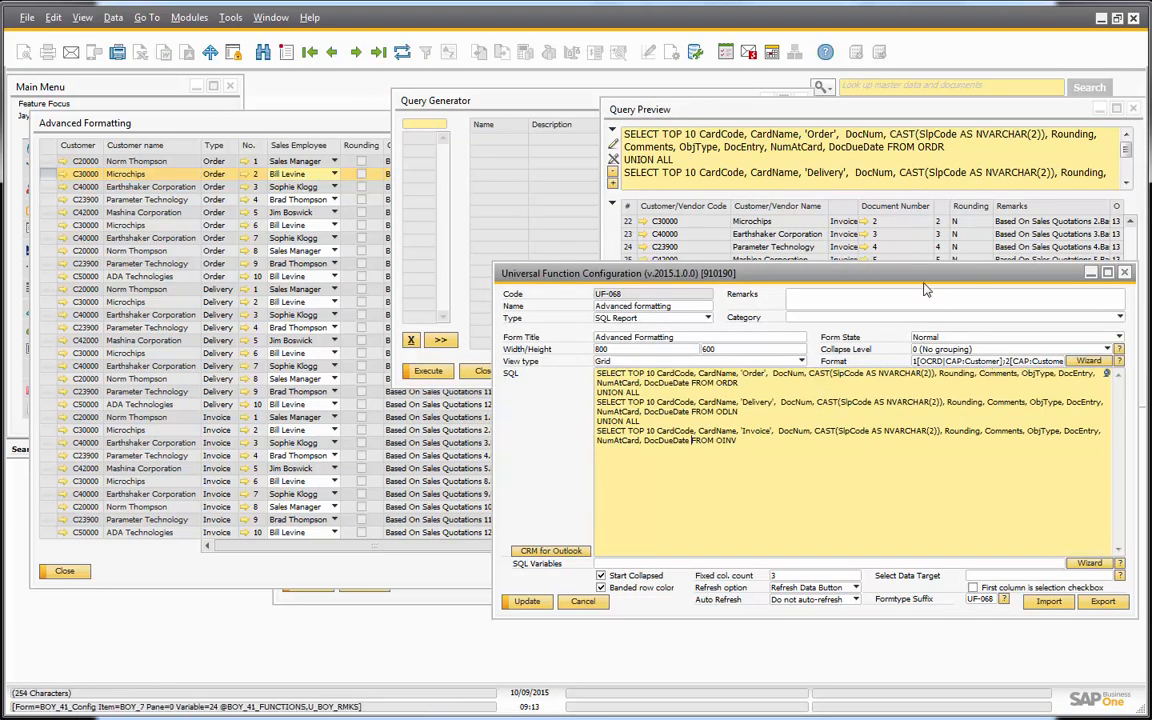
{"action": "left_click", "coordinate": [798, 147]}
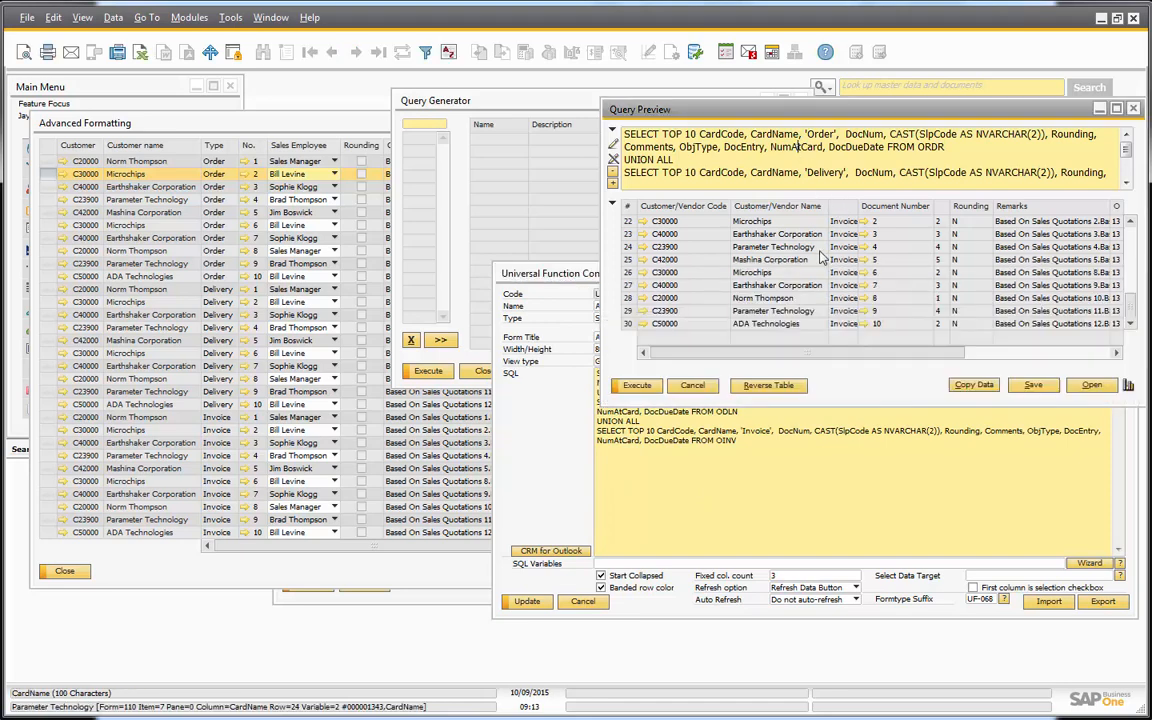
{"action": "left_click", "coordinate": [695, 391]}
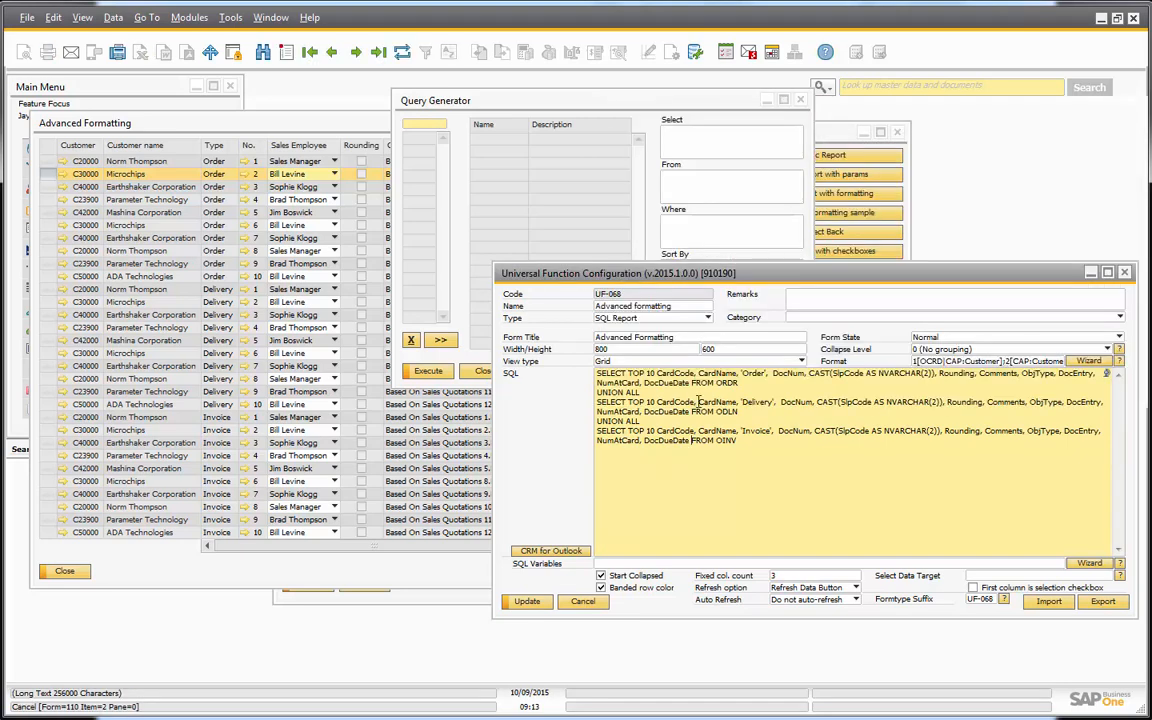
{"action": "left_click", "coordinate": [488, 371]}
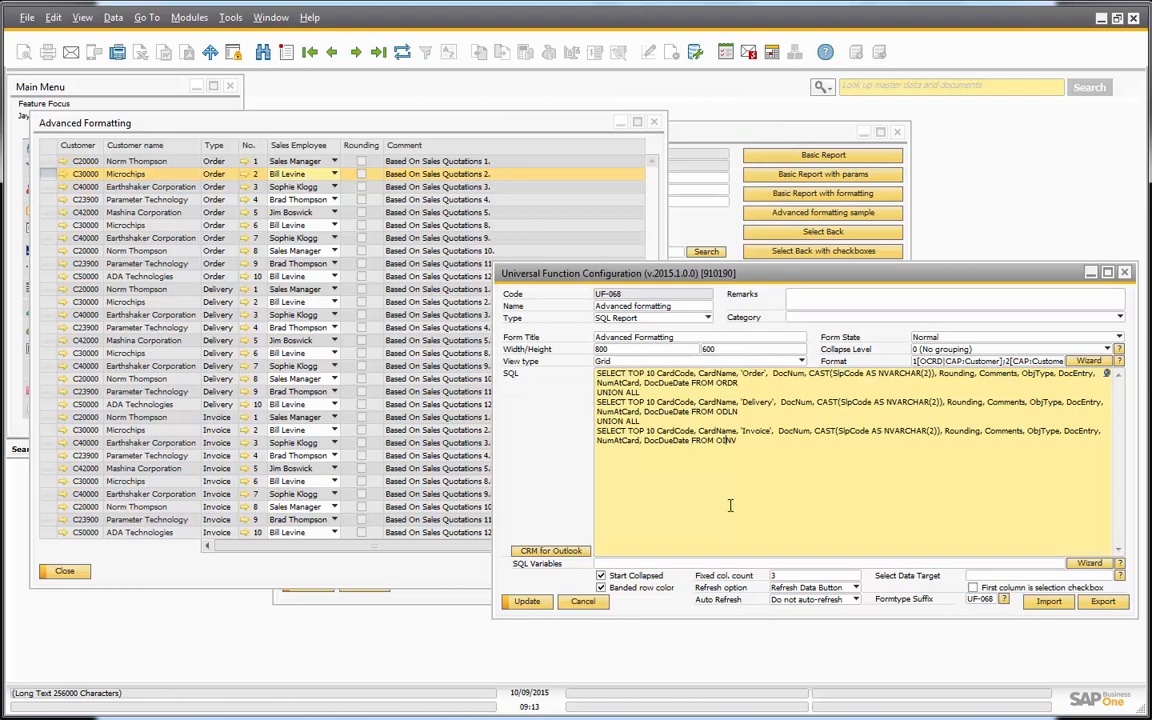
{"action": "key", "text": "alt+Tab"}
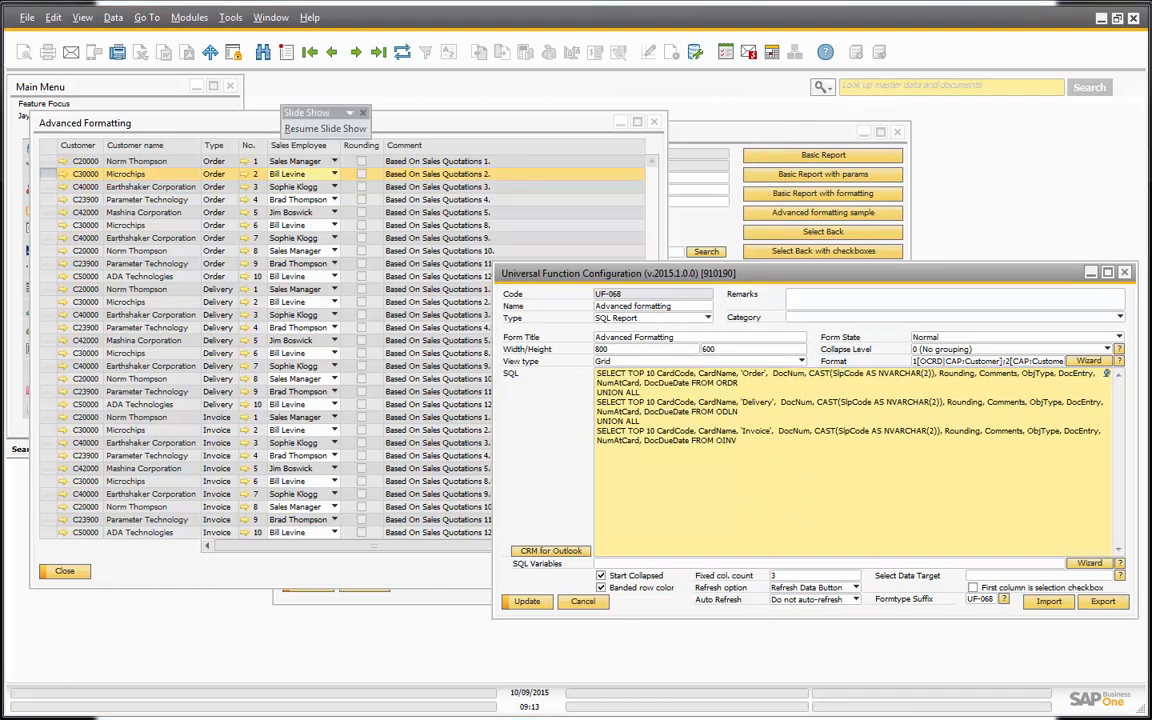
{"action": "key", "text": "alt+Tab"}
{"action": "key", "text": "alt+Tab"}
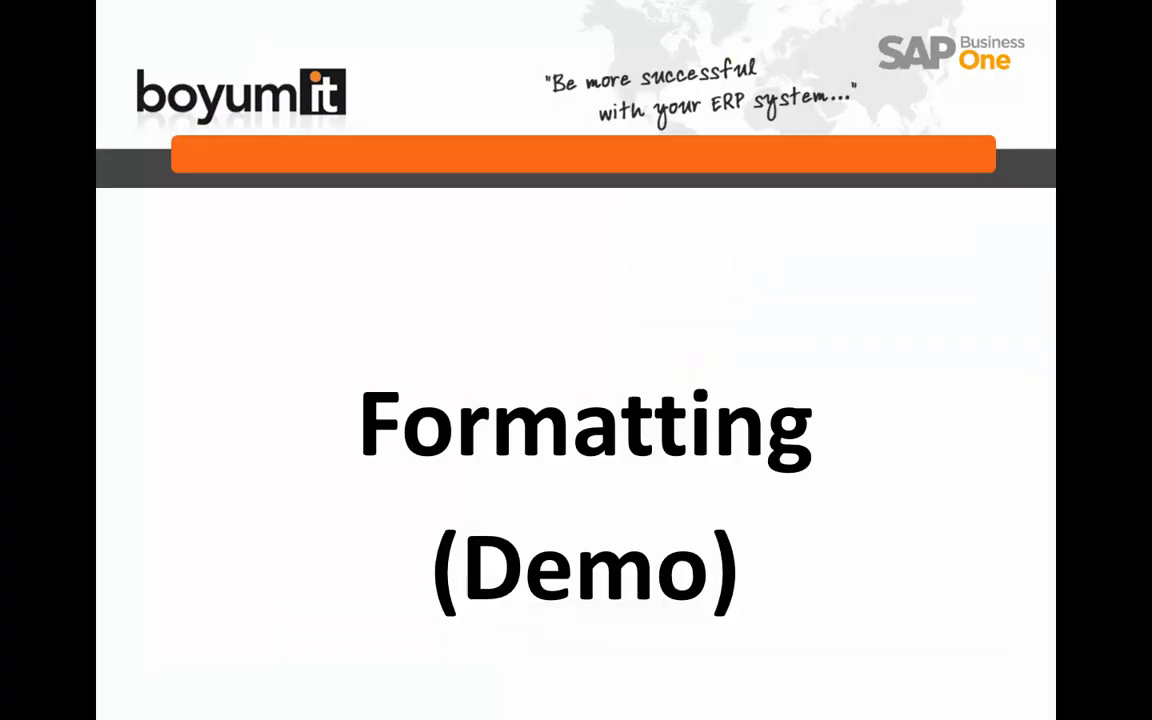
{"action": "left_click", "coordinate": [743, 564]}
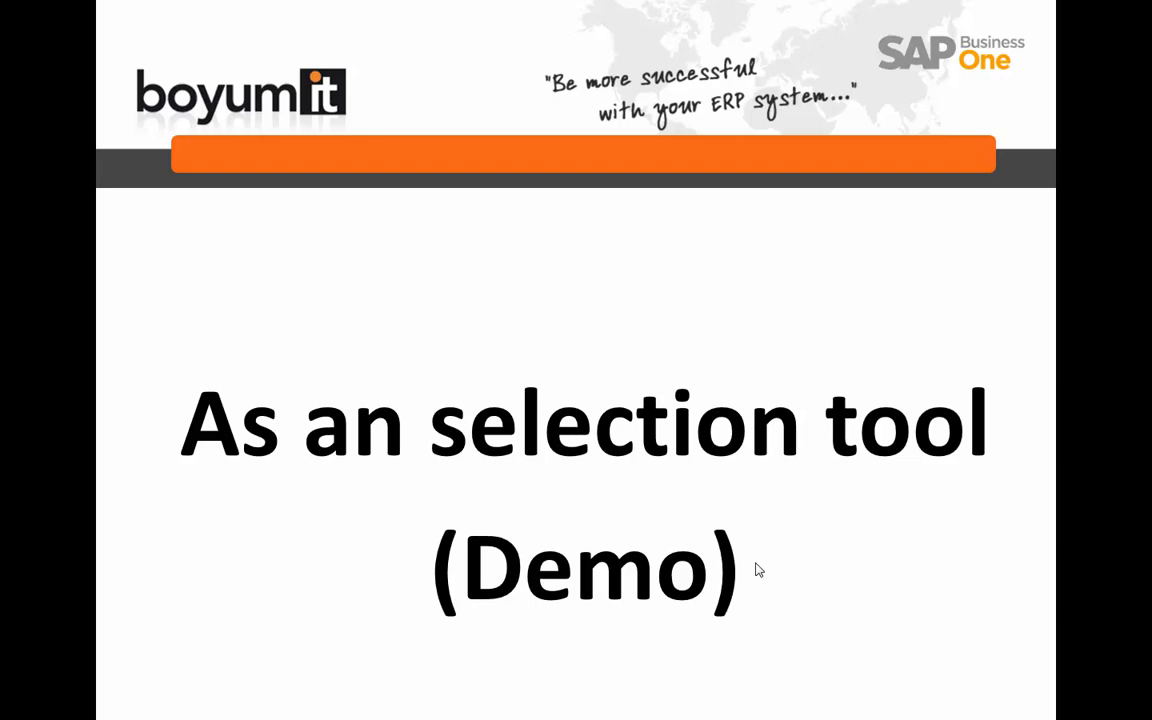
{"action": "key", "text": "alt+Tab"}
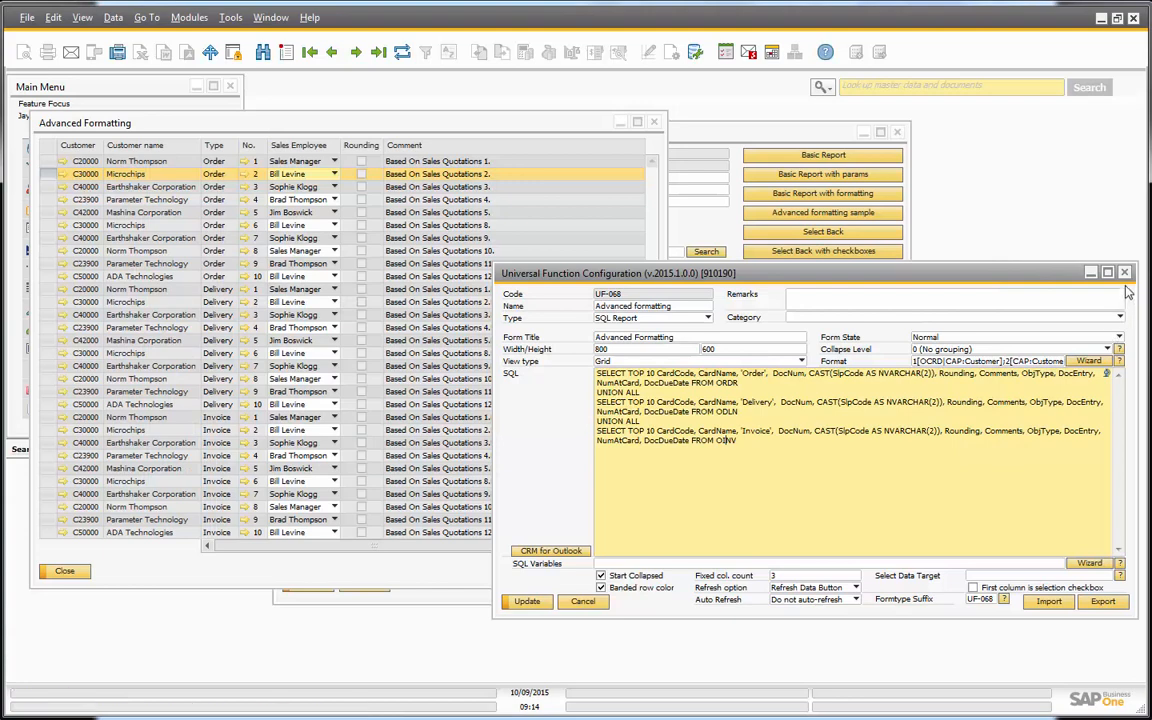
Close all open report windows and open the last sales quotation, number 366
{"action": "key", "text": "Escape"}
{"action": "left_click", "coordinate": [514, 412]}
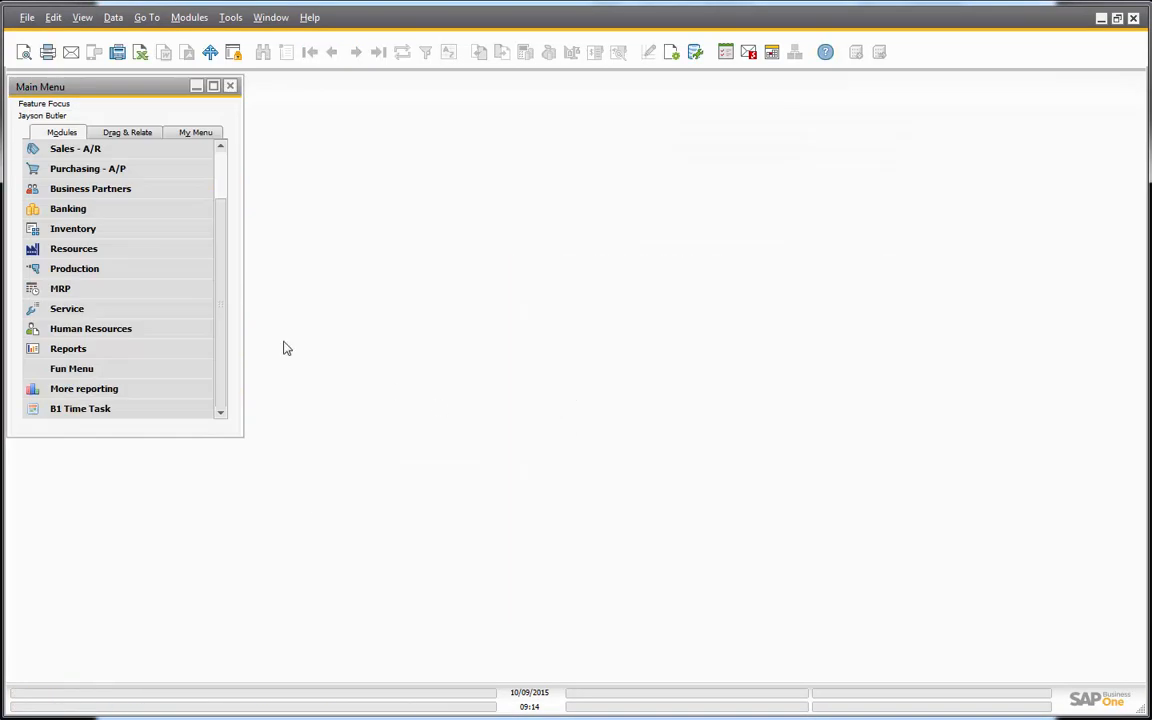
{"action": "scroll", "coordinate": [57, 230], "scroll_direction": "up", "scroll_amount": 1}
{"action": "scroll", "coordinate": [57, 230], "scroll_direction": "up", "scroll_amount": 2}
{"action": "left_click", "coordinate": [60, 208]}
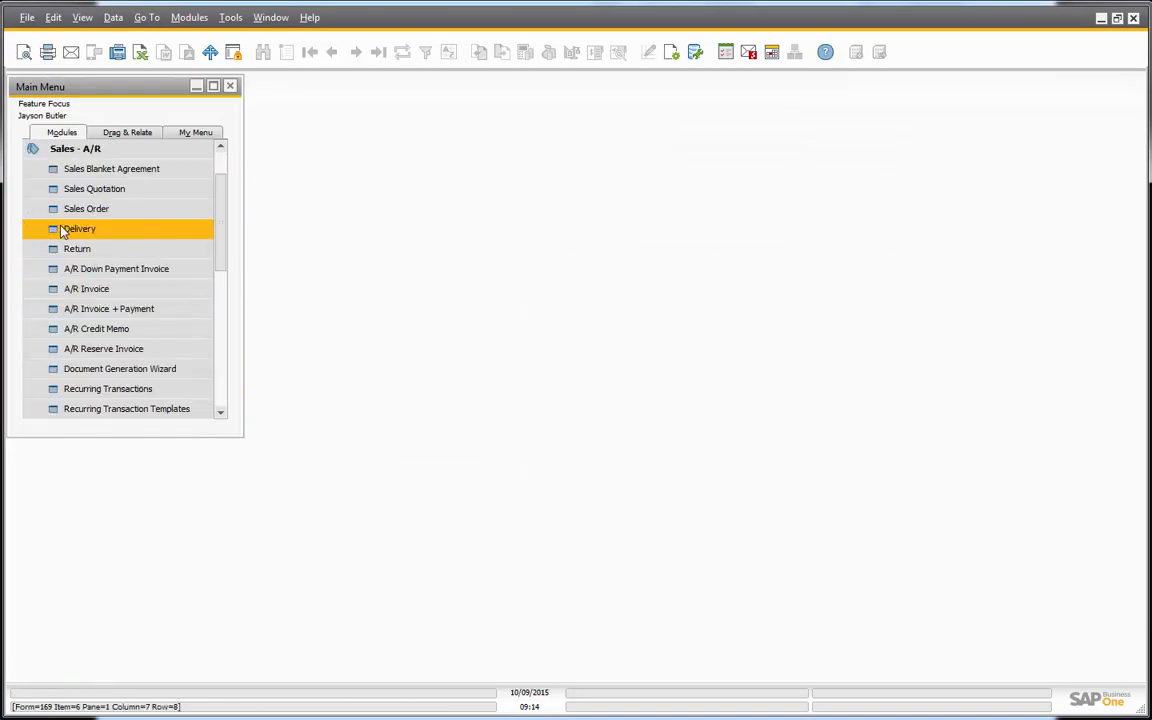
{"action": "left_click", "coordinate": [108, 190]}
{"action": "key", "text": "ctrl+Left"}
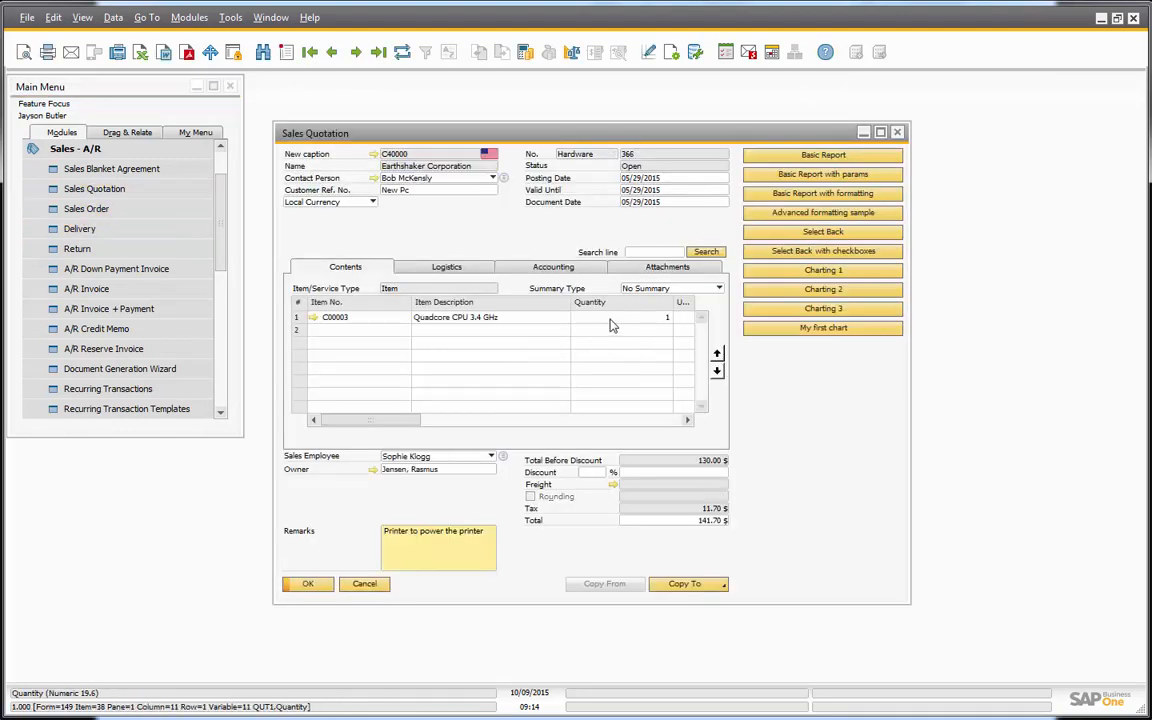
Add items A00001, A00004 and B10000 to the quotation lines using the Select Back report
{"action": "left_click", "coordinate": [806, 236]}
{"action": "left_click_drag", "start_coordinate": [174, 221], "coordinate": [536, 211]}
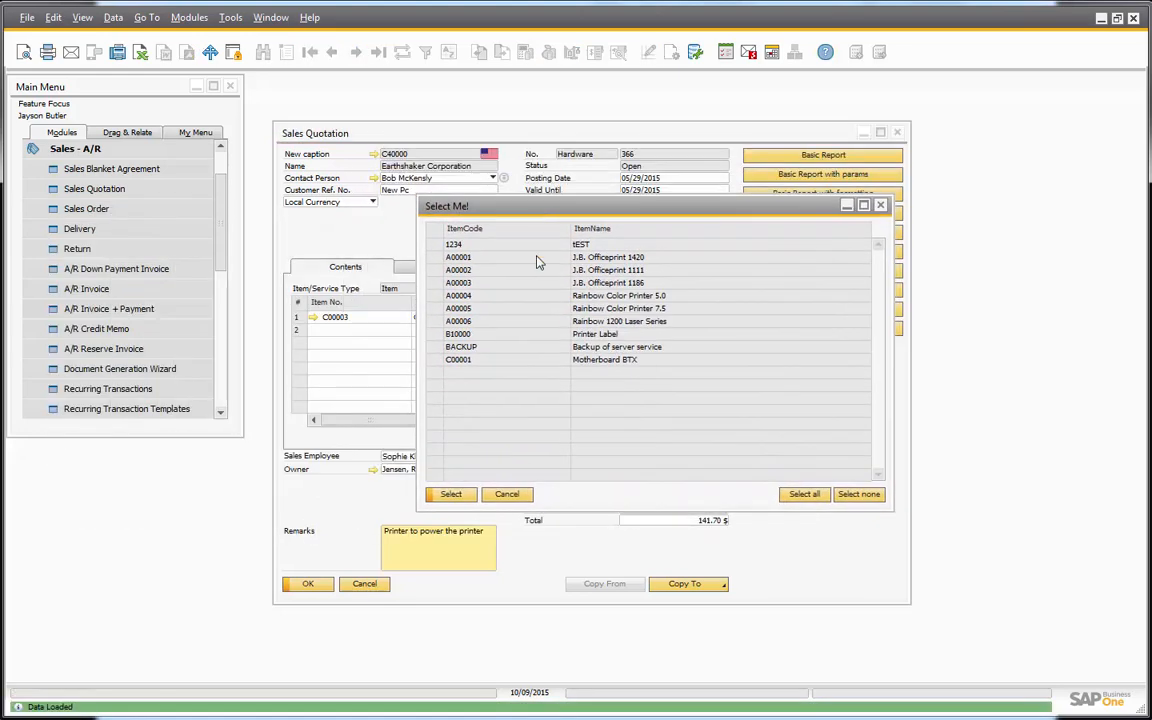
{"action": "left_click", "coordinate": [439, 259]}
{"action": "left_click", "coordinate": [433, 295], "text": "ctrl"}
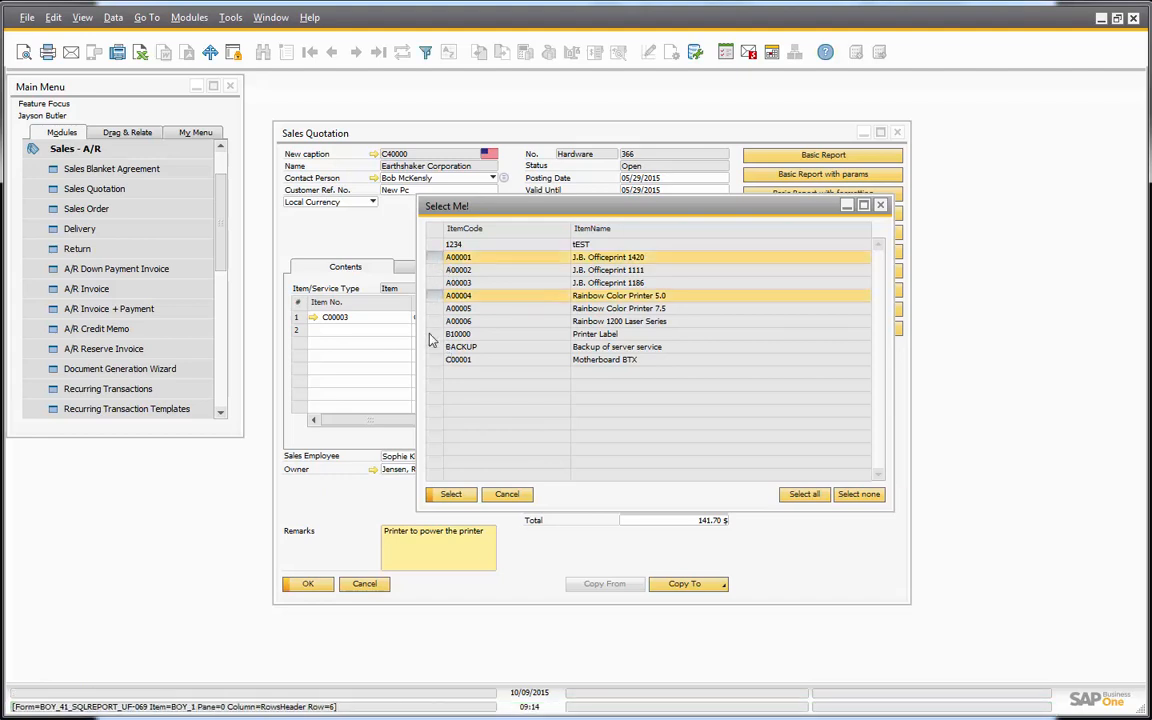
{"action": "left_click", "coordinate": [433, 334], "text": "ctrl"}
{"action": "left_click", "coordinate": [449, 495]}
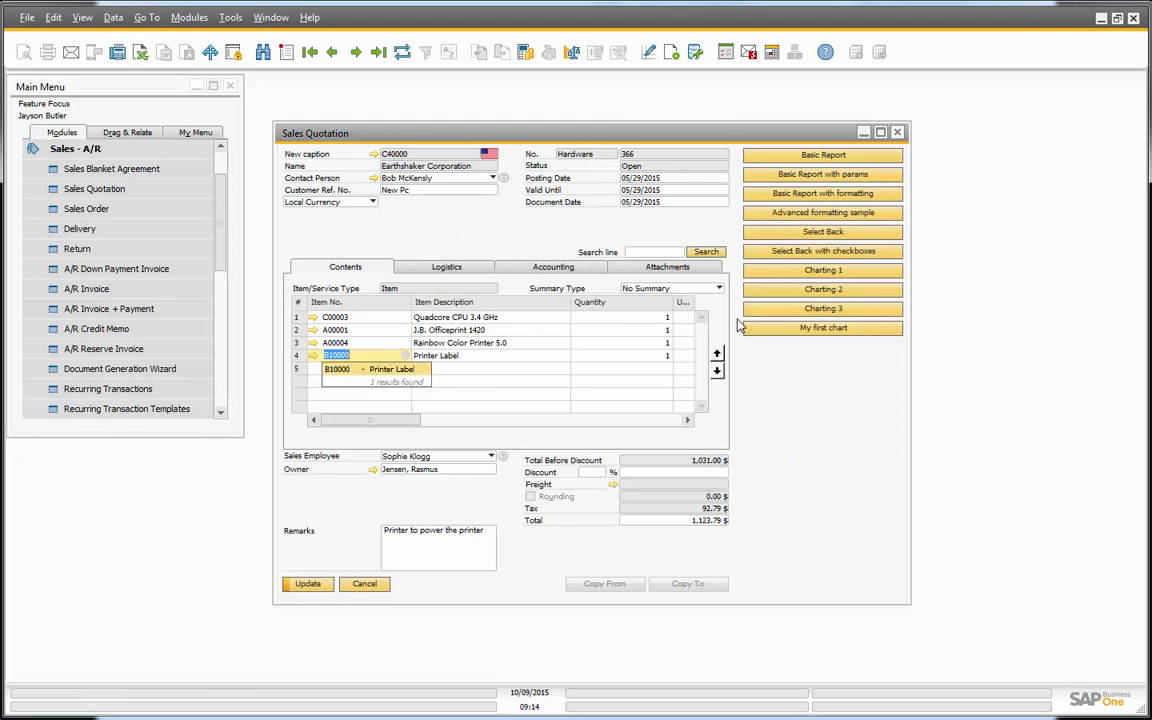
Run the Select Back report from the quotation and open its SQL report configuration
{"action": "left_click", "coordinate": [759, 372]}
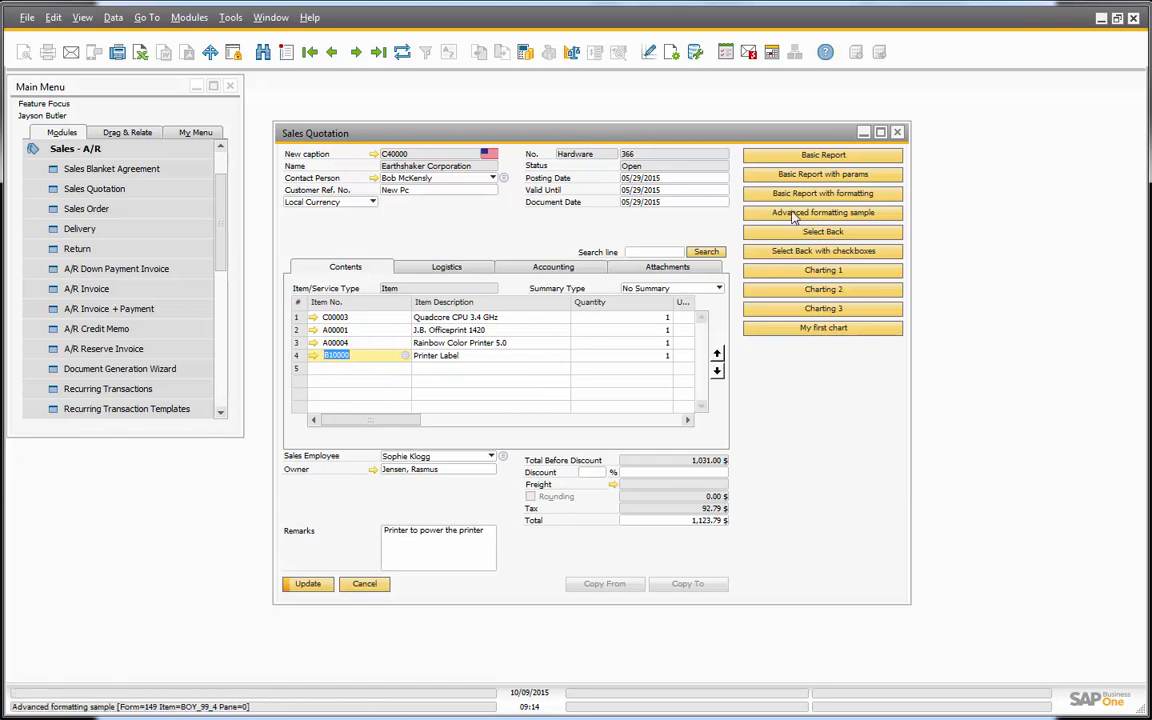
{"action": "left_click", "coordinate": [823, 231]}
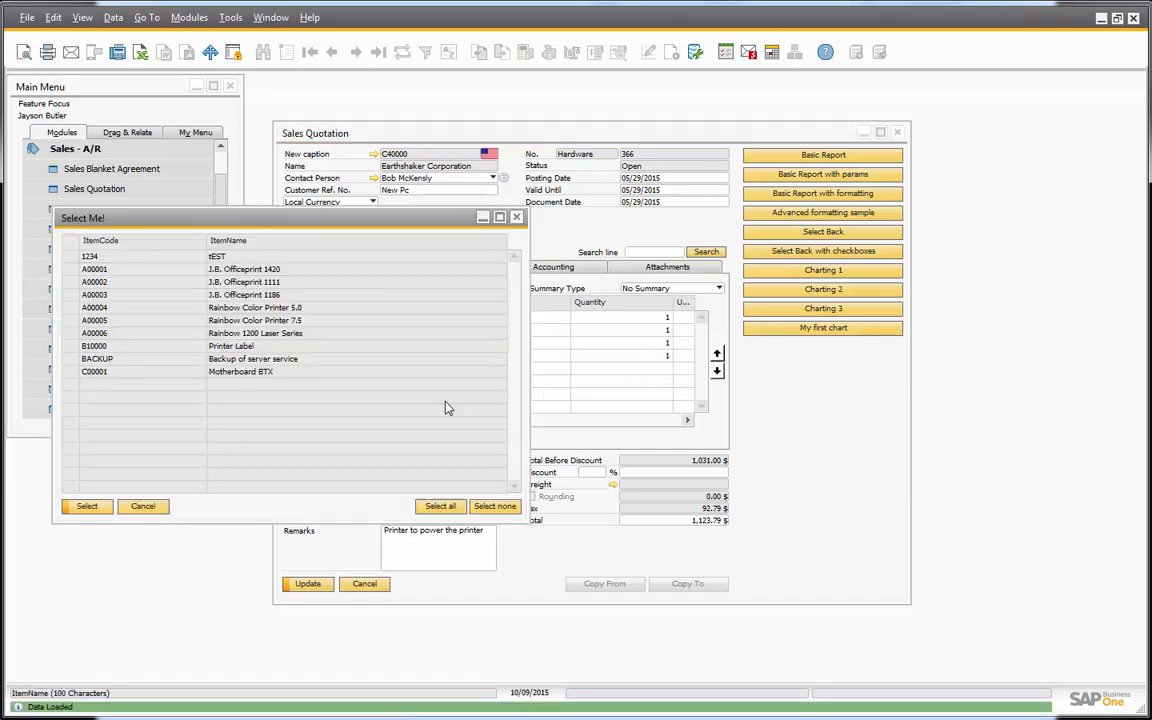
{"action": "right_click", "coordinate": [271, 499]}
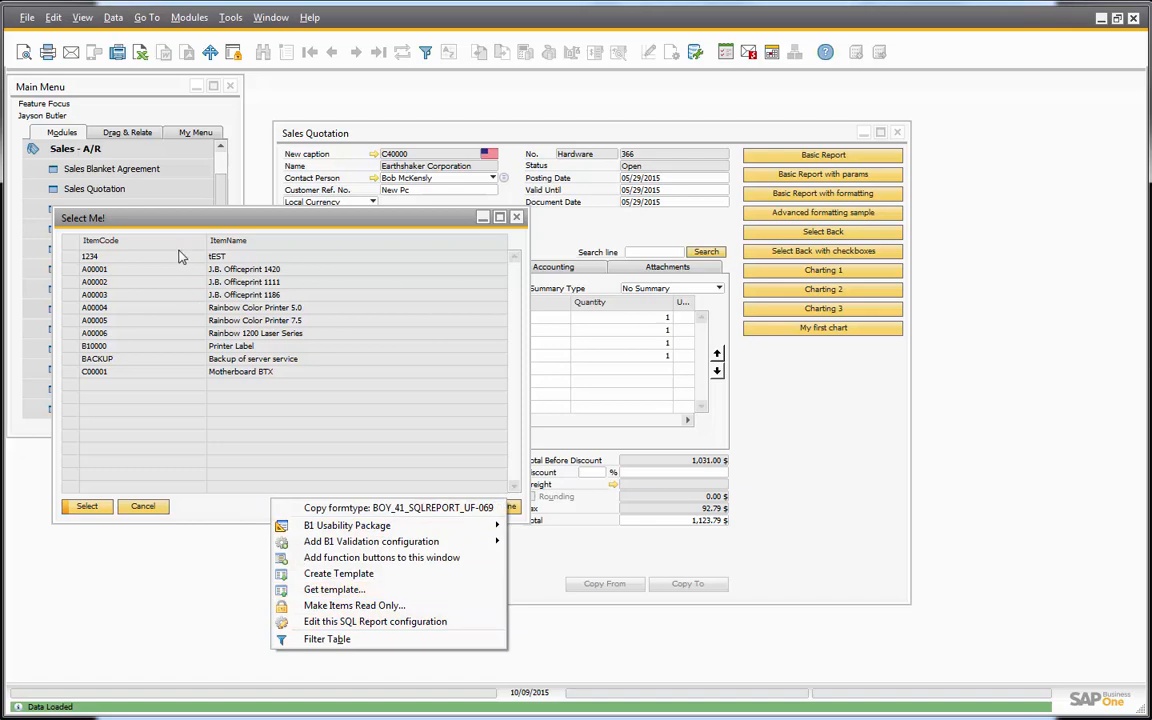
{"action": "left_click", "coordinate": [262, 257]}
{"action": "right_click", "coordinate": [253, 508]}
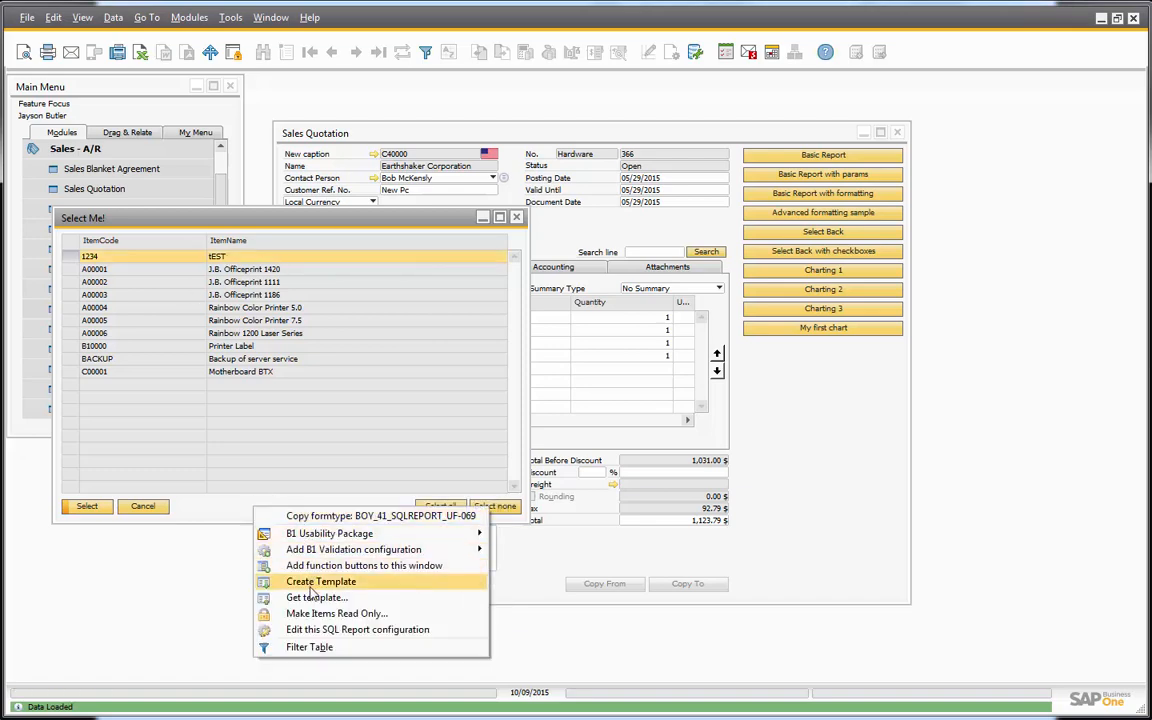
{"action": "left_click", "coordinate": [345, 629]}
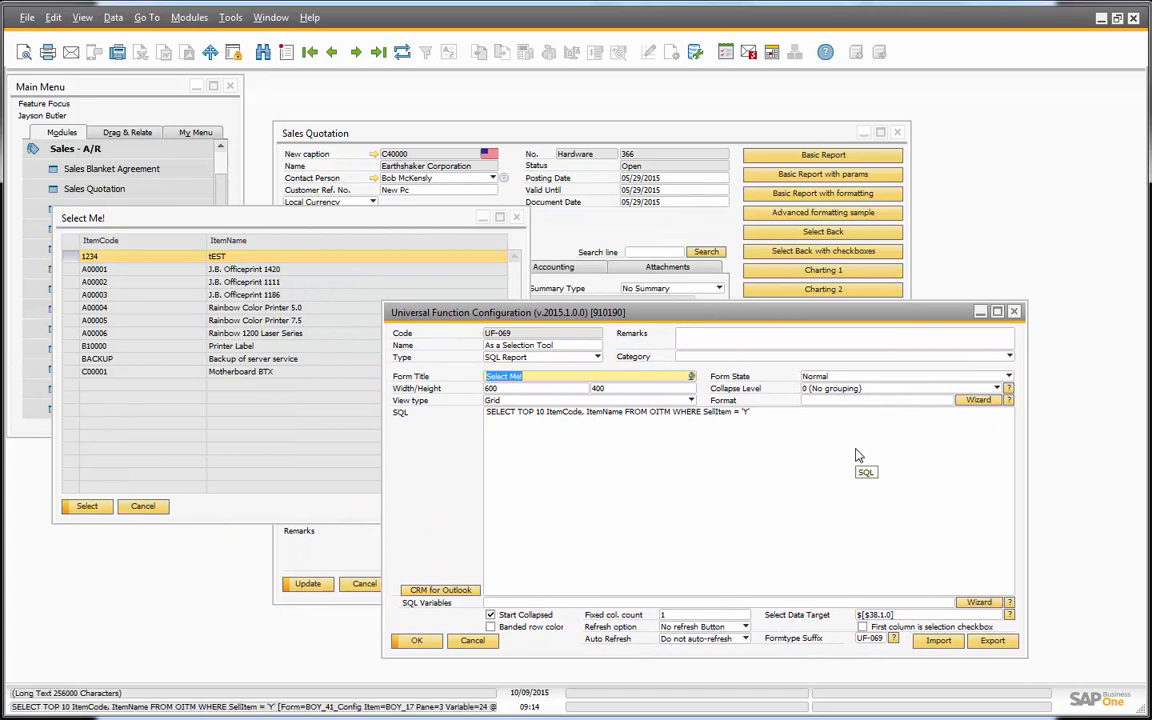
Examine the Select Back report's SQL query and Select Data Target, moving the configuration window clear of the report
{"action": "left_click", "coordinate": [764, 496]}
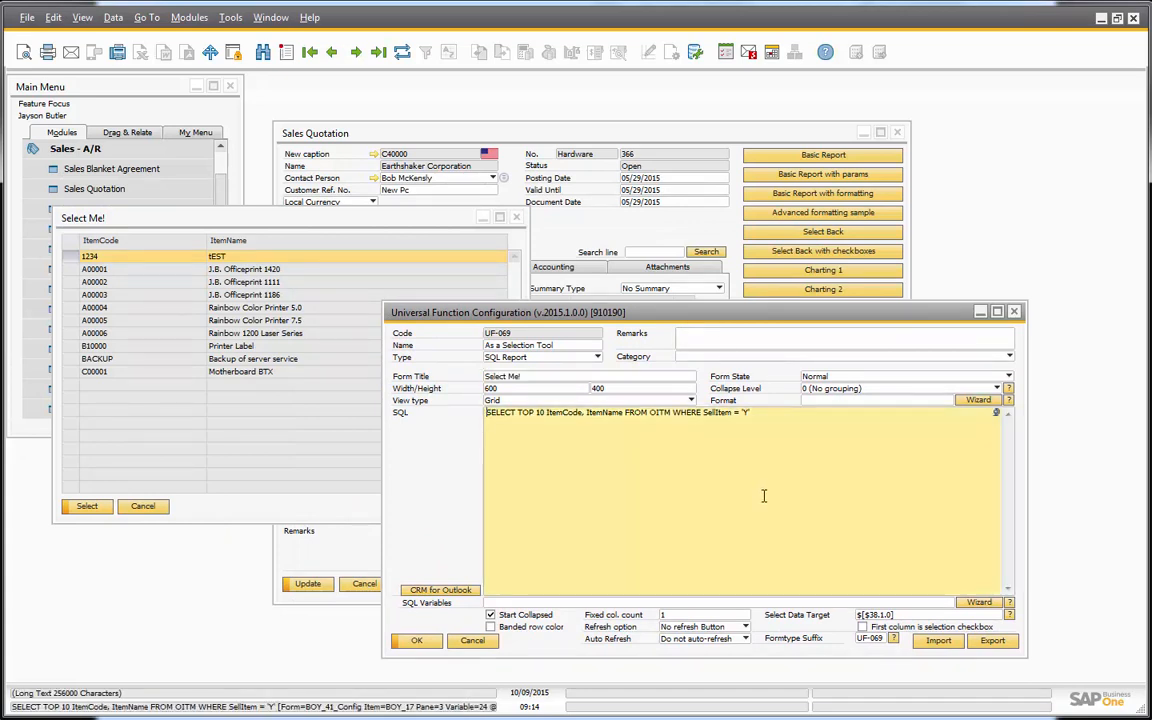
{"action": "key", "text": "ctrl+a"}
{"action": "left_click", "coordinate": [548, 413]}
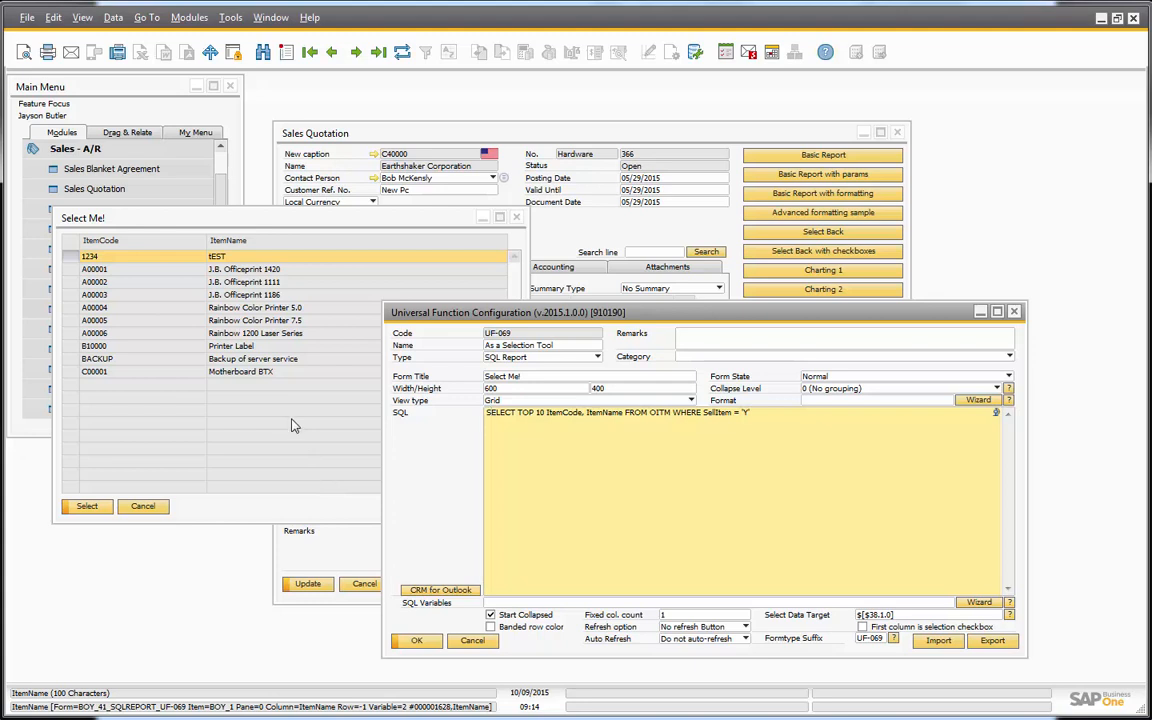
{"action": "left_click", "coordinate": [885, 615]}
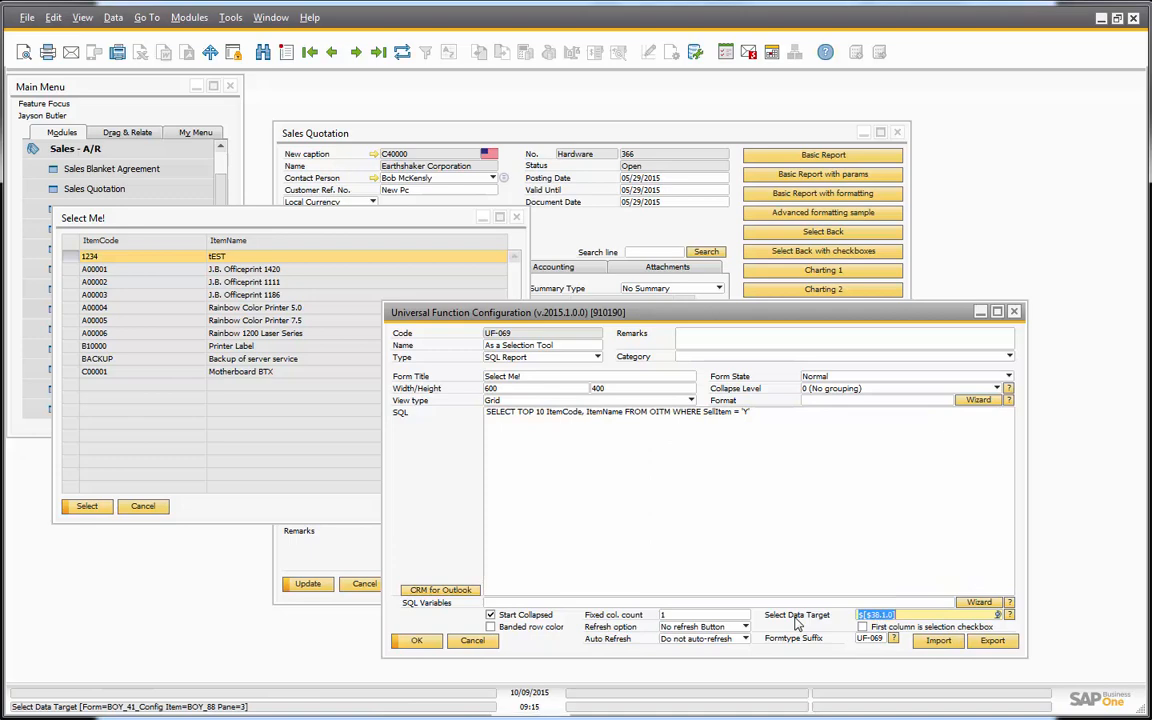
{"action": "left_click_drag", "start_coordinate": [645, 316], "coordinate": [753, 144]}
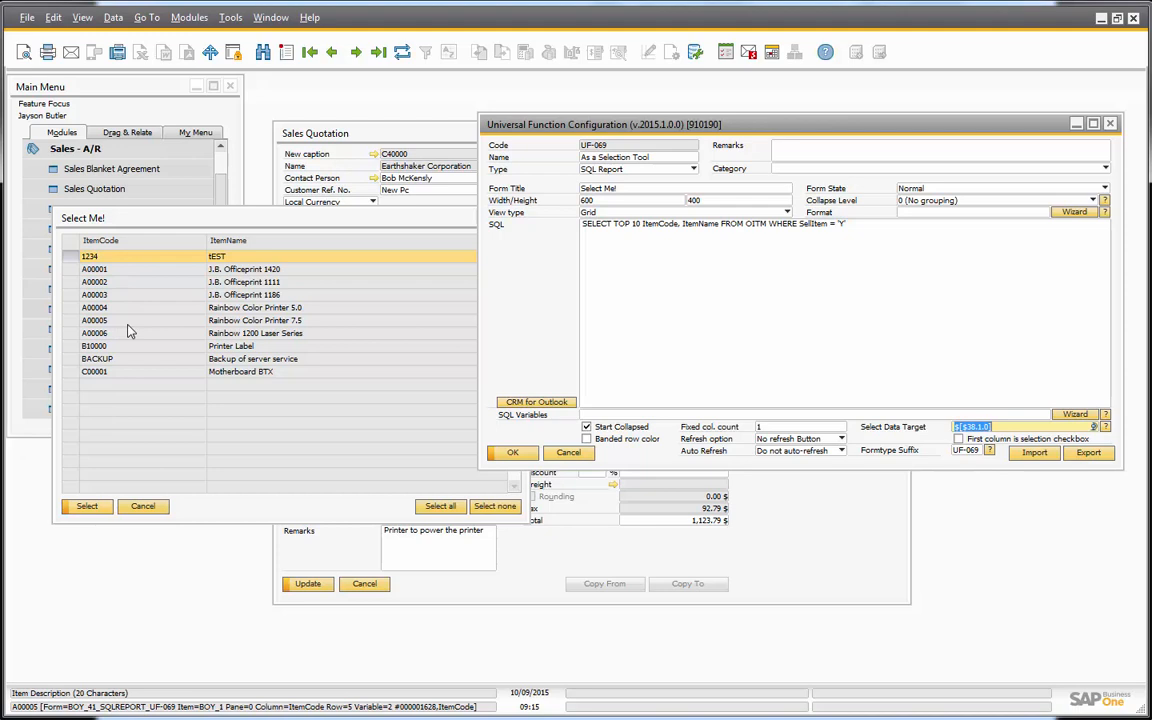
Compare the Select Data Target with the system information of the quotation's Item No. column on the empty fifth line
{"action": "left_click", "coordinate": [401, 524]}
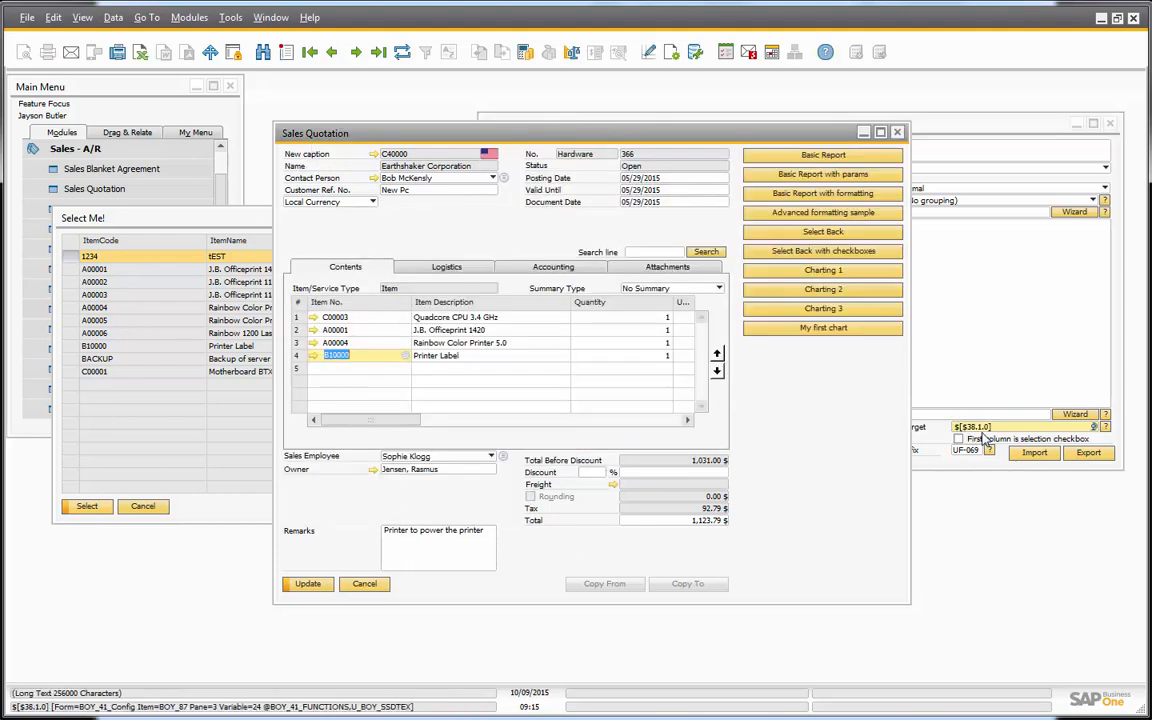
{"action": "left_click", "coordinate": [338, 369]}
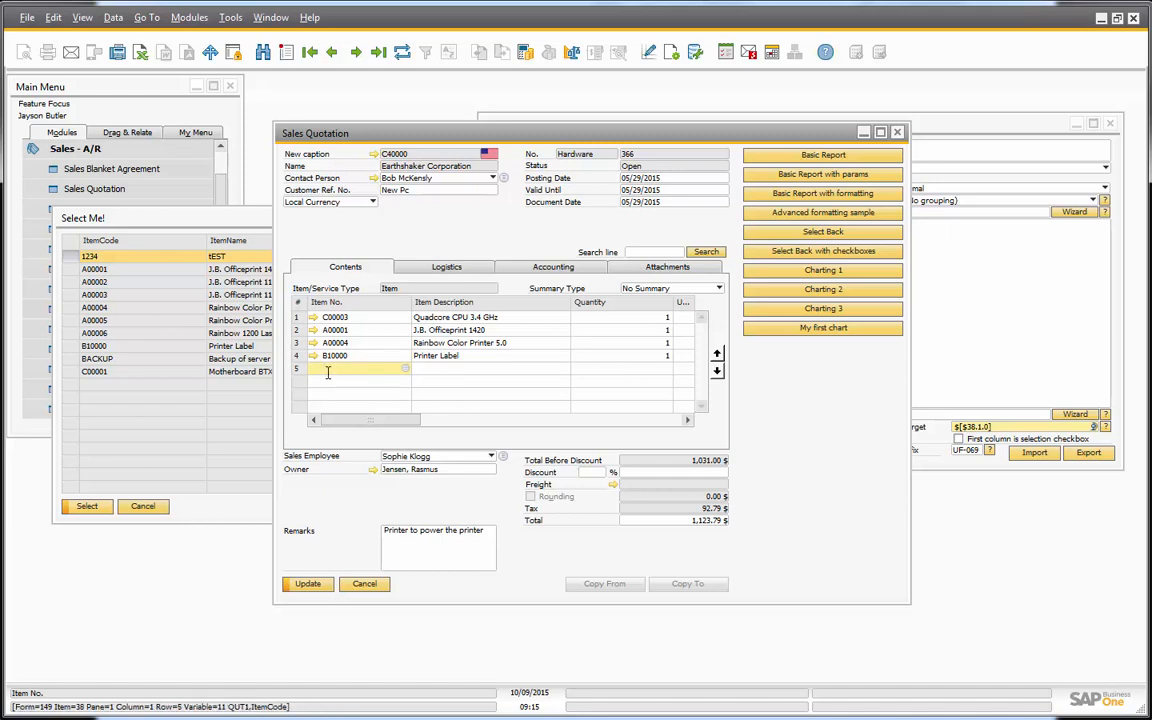
{"action": "left_click", "coordinate": [985, 433]}
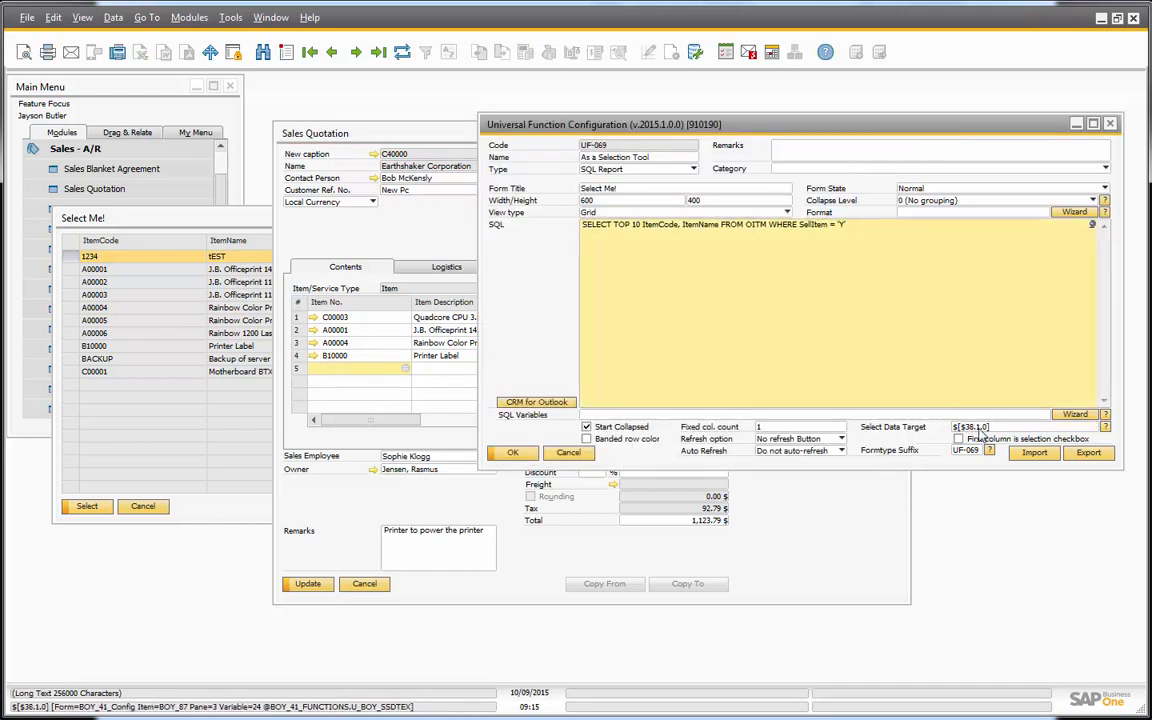
{"action": "left_click", "coordinate": [345, 370]}
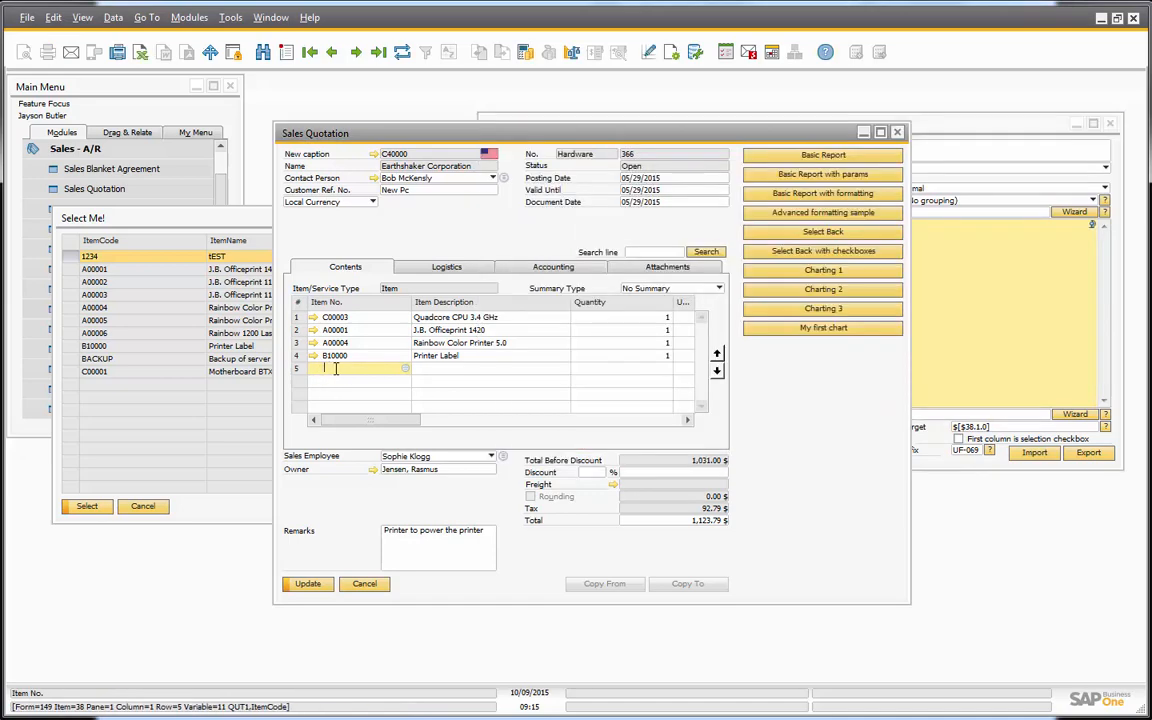
{"action": "right_click", "coordinate": [349, 378]}
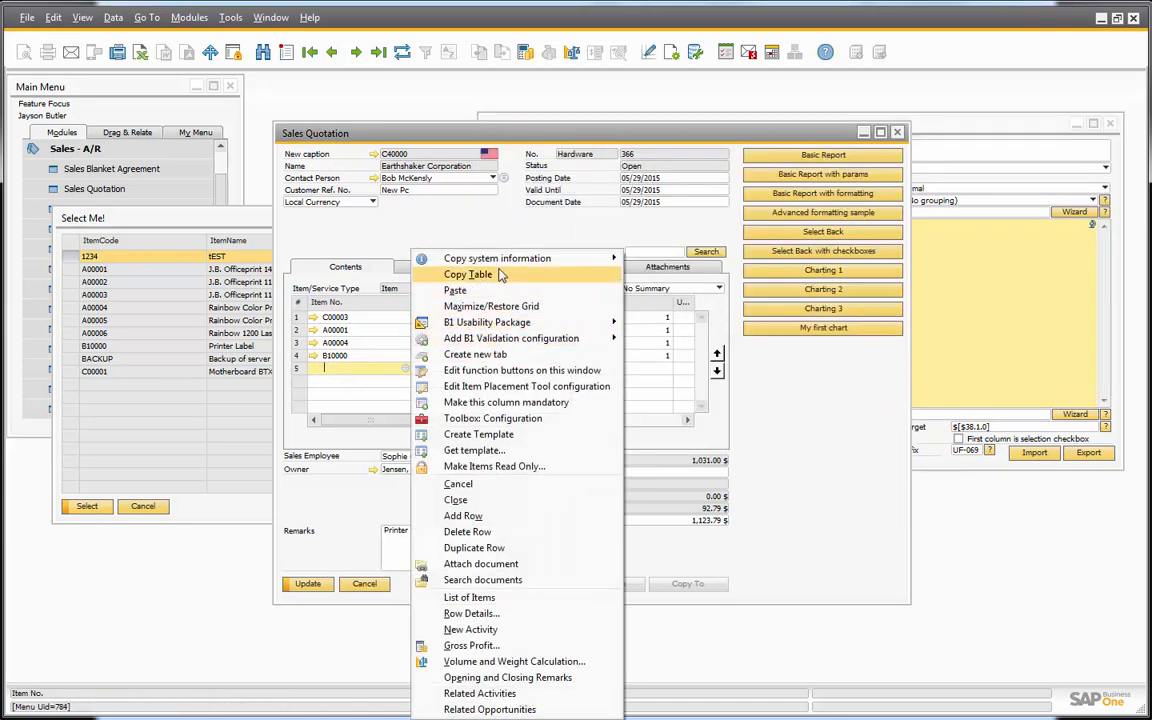
{"action": "mouse_move", "coordinate": [501, 263]}
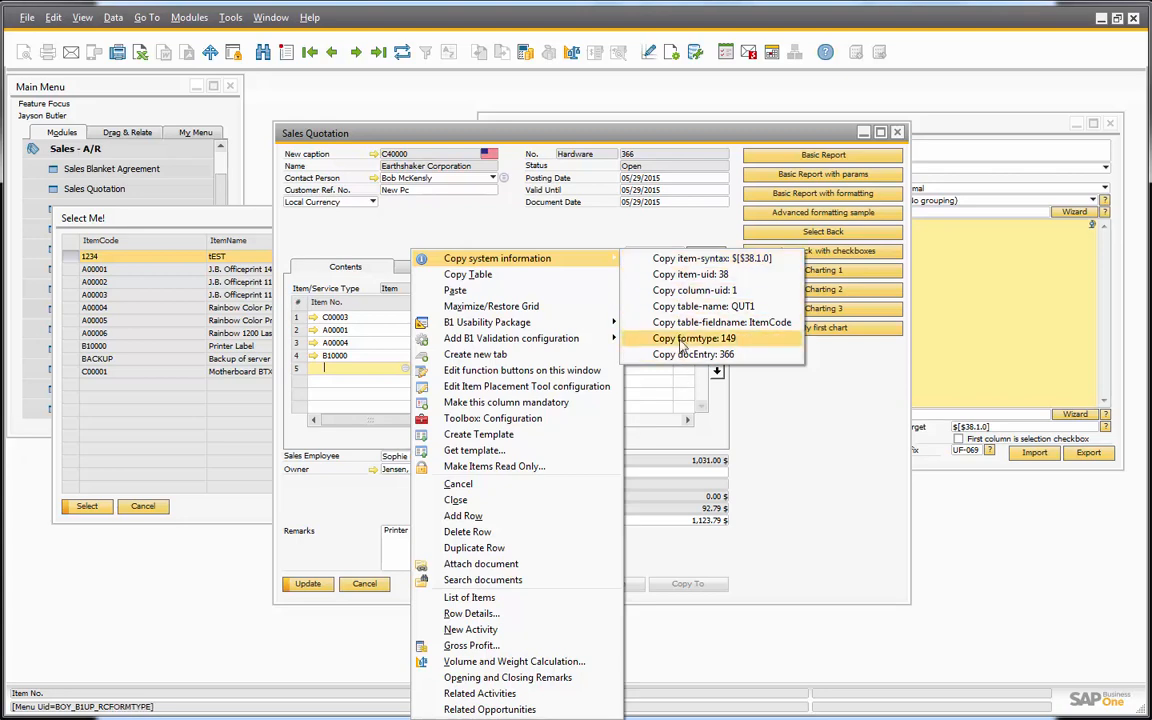
{"action": "left_click", "coordinate": [952, 422]}
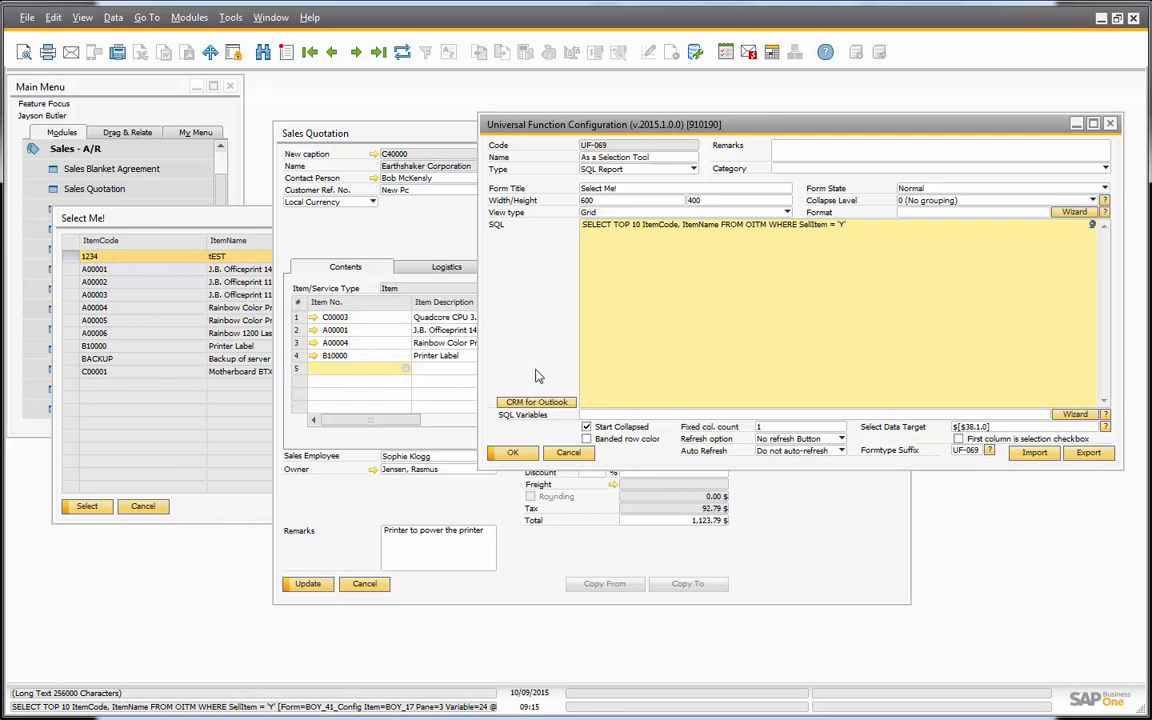
Add items A00003, A00006 and BACKUP to the quotation lines from the Select Me! report
{"action": "left_click", "coordinate": [72, 295]}
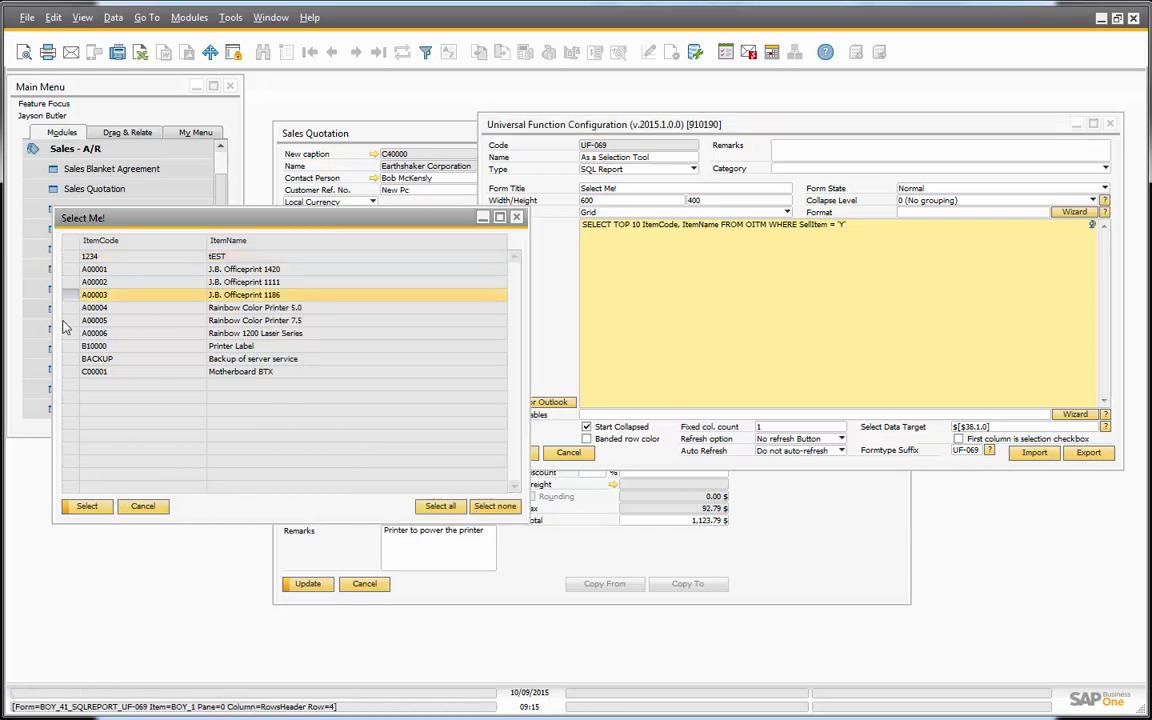
{"action": "left_click", "coordinate": [72, 333], "text": "ctrl"}
{"action": "left_click", "coordinate": [72, 358], "text": "ctrl"}
{"action": "left_click", "coordinate": [84, 506]}
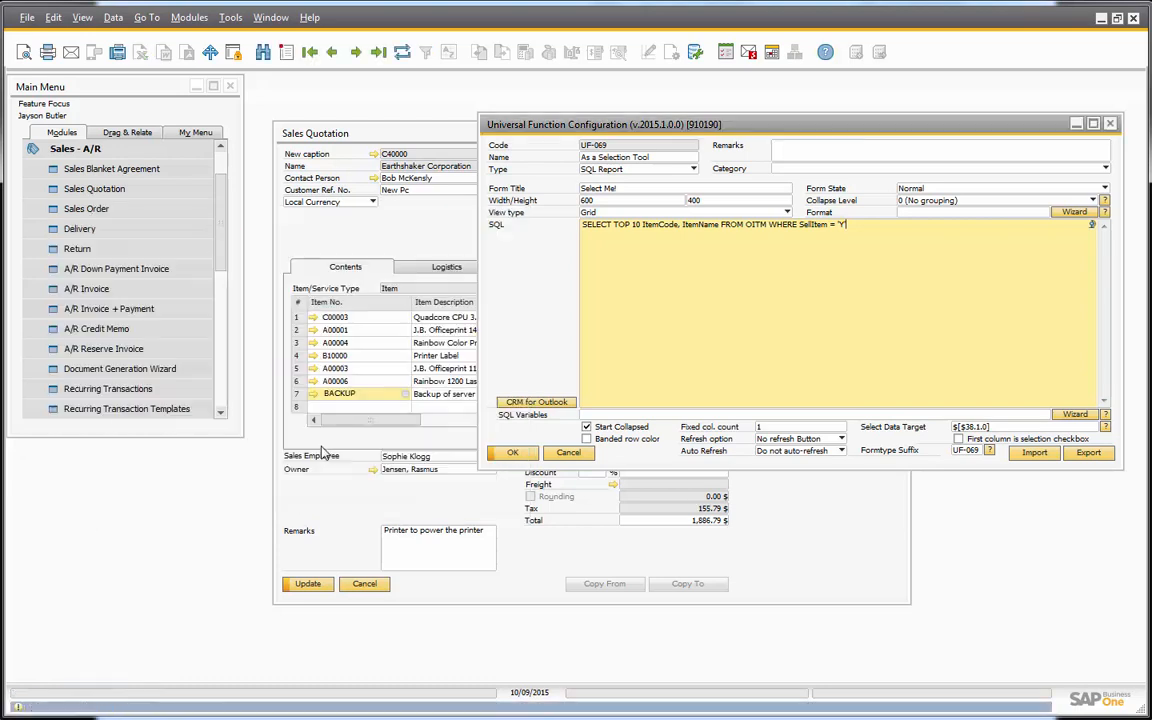
Recheck the report's Select Data Target and SQL query in the configuration
{"action": "left_click", "coordinate": [740, 355]}
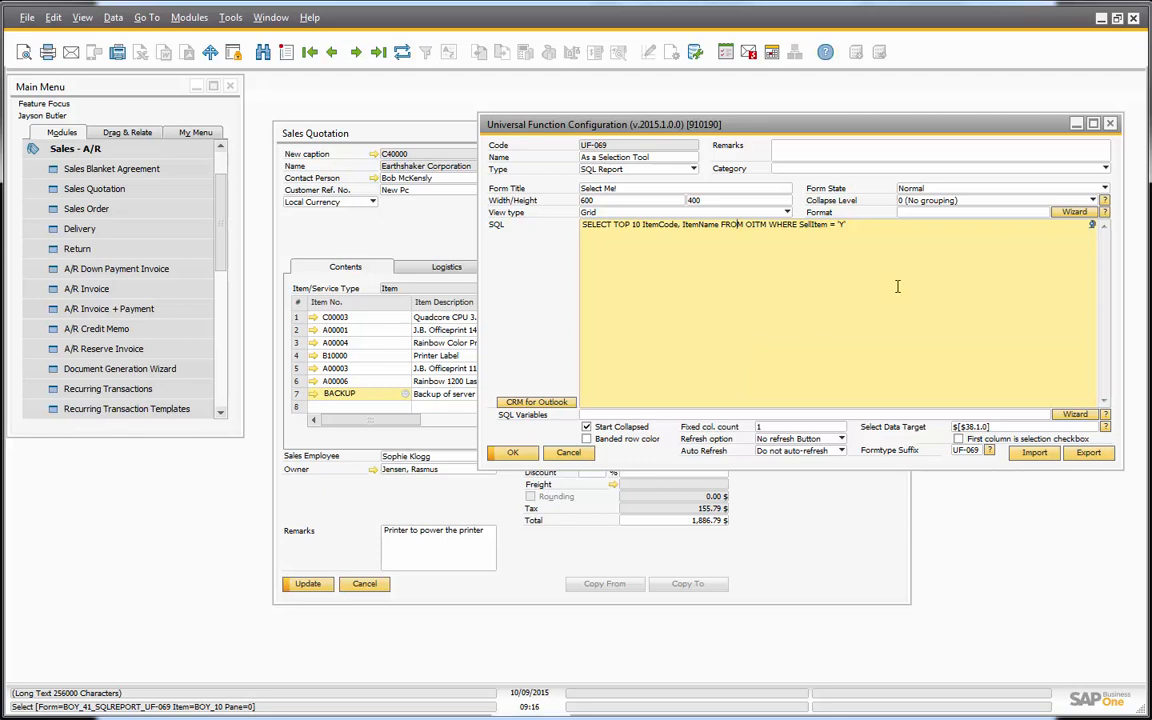
{"action": "left_click", "coordinate": [978, 427]}
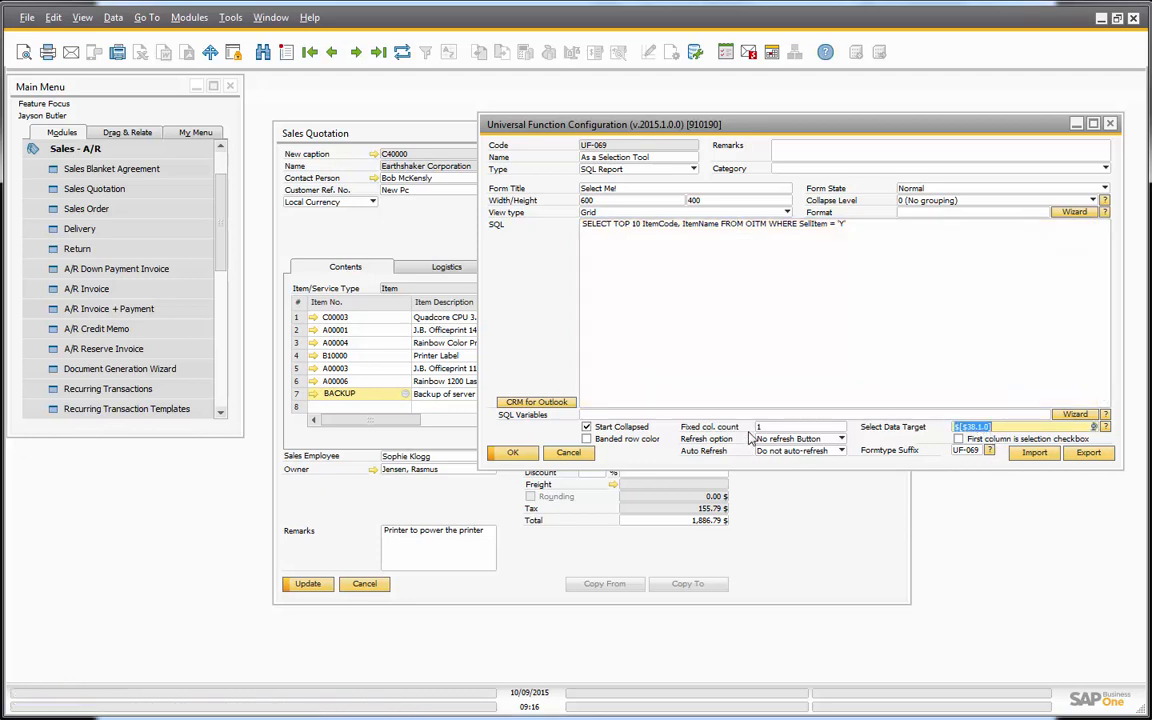
{"action": "left_click", "coordinate": [754, 359]}
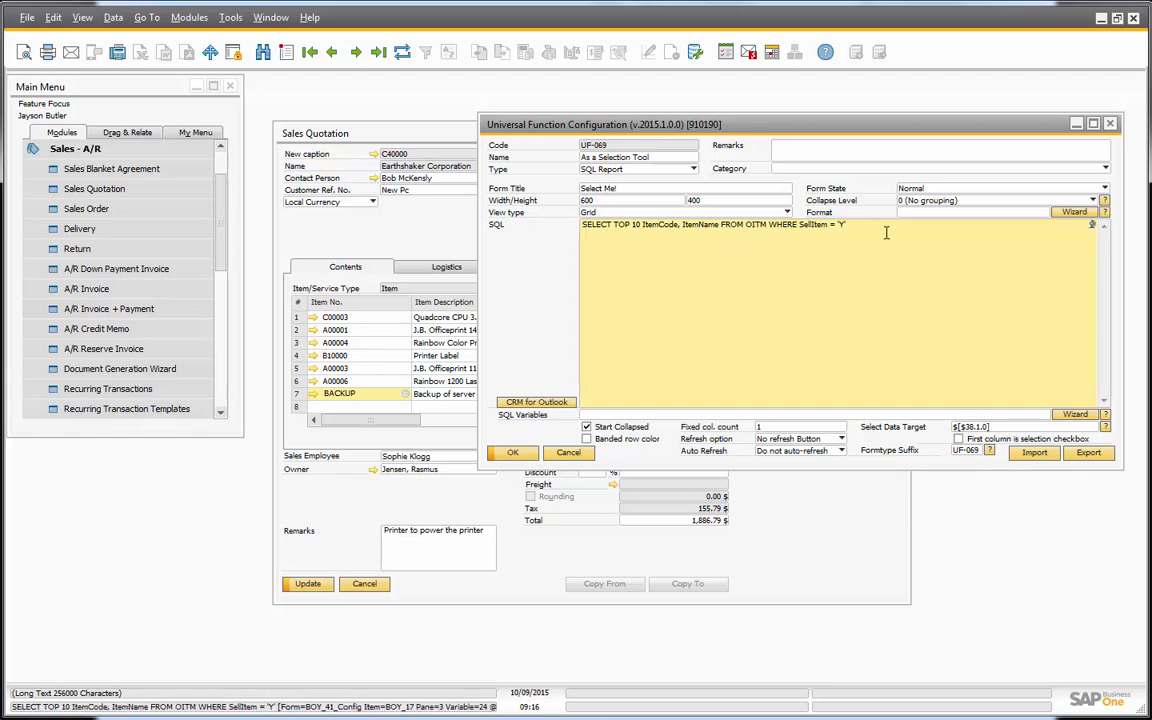
{"action": "left_click_drag", "start_coordinate": [887, 233], "coordinate": [518, 222]}
{"action": "left_click", "coordinate": [646, 266]}
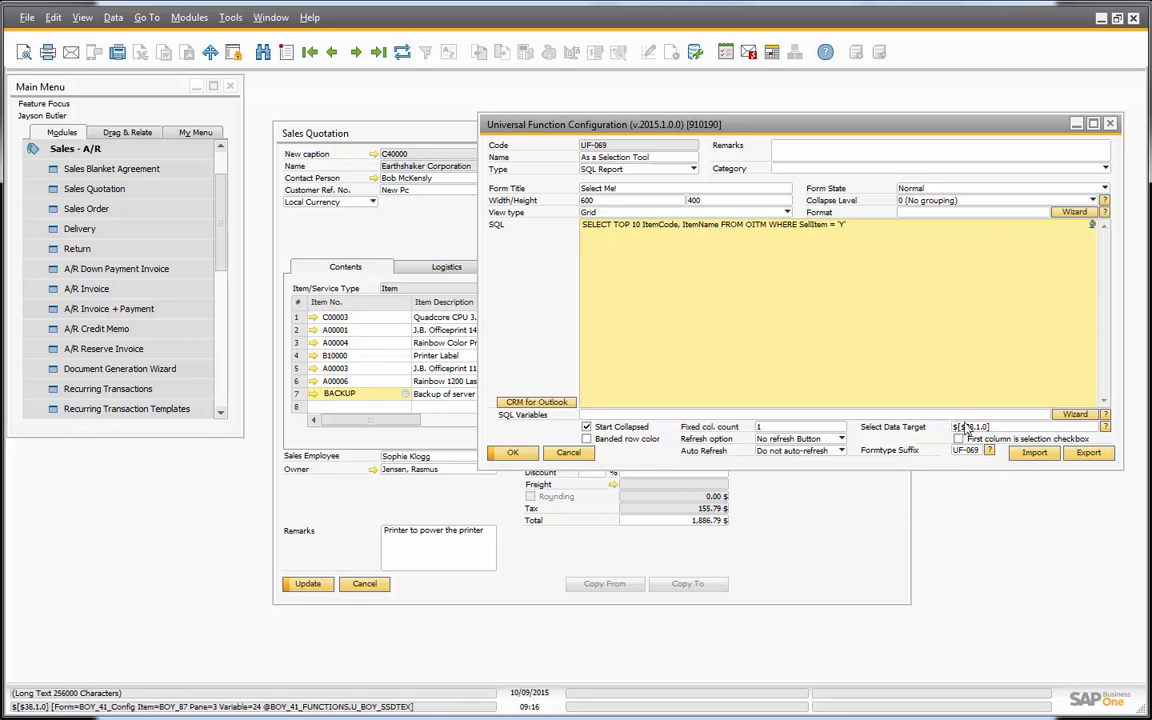
Run the Select Back report again from the quotation, mark items A00003 and A00006, and cancel the selection
{"action": "left_click", "coordinate": [373, 228]}
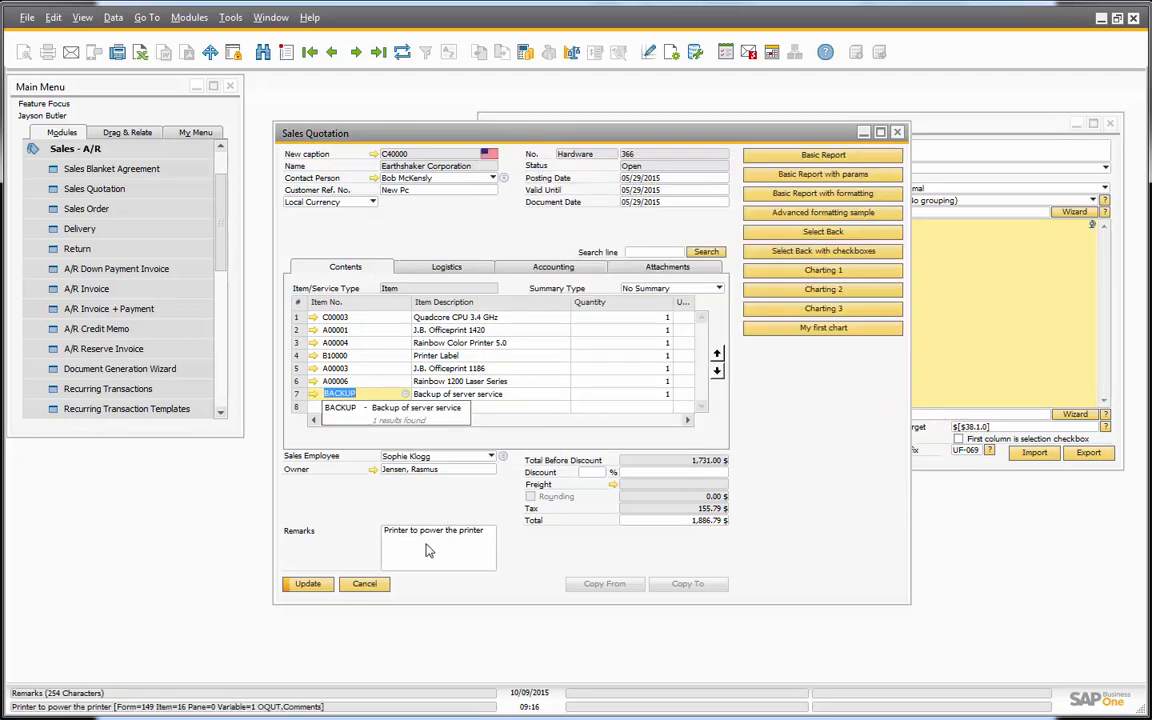
{"action": "left_click", "coordinate": [593, 472]}
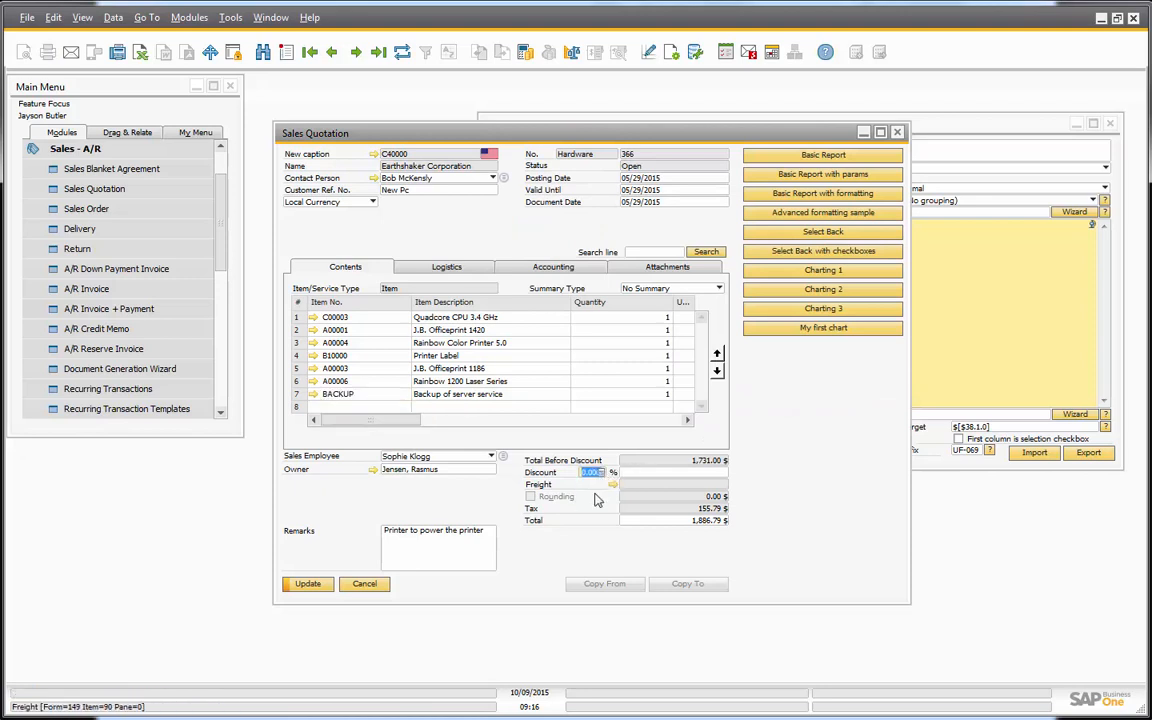
{"action": "key", "text": "Tab"}
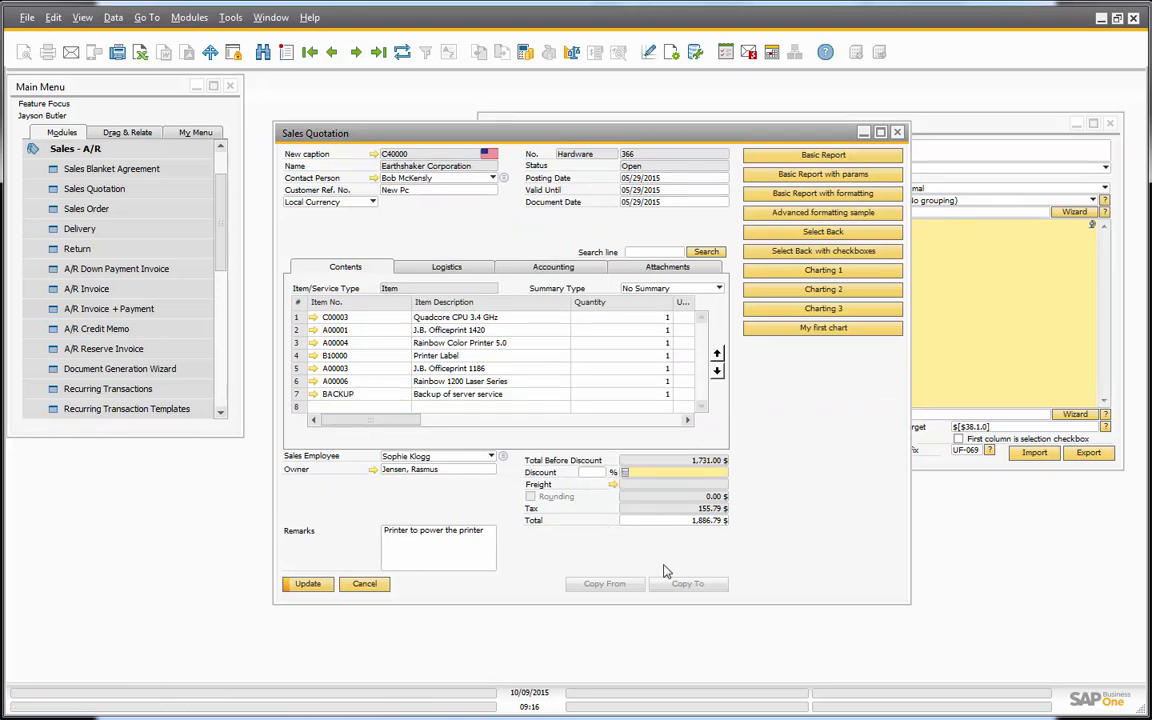
{"action": "left_click", "coordinate": [823, 250]}
{"action": "left_click", "coordinate": [64, 295]}
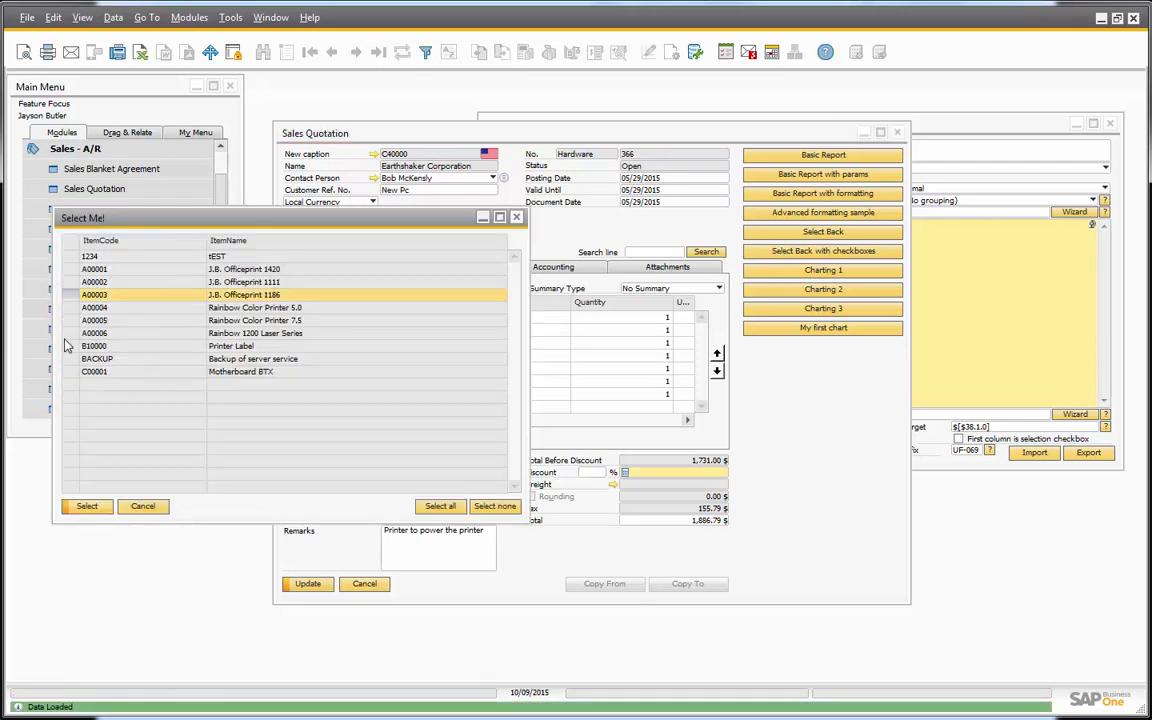
{"action": "left_click", "coordinate": [78, 334], "text": "ctrl"}
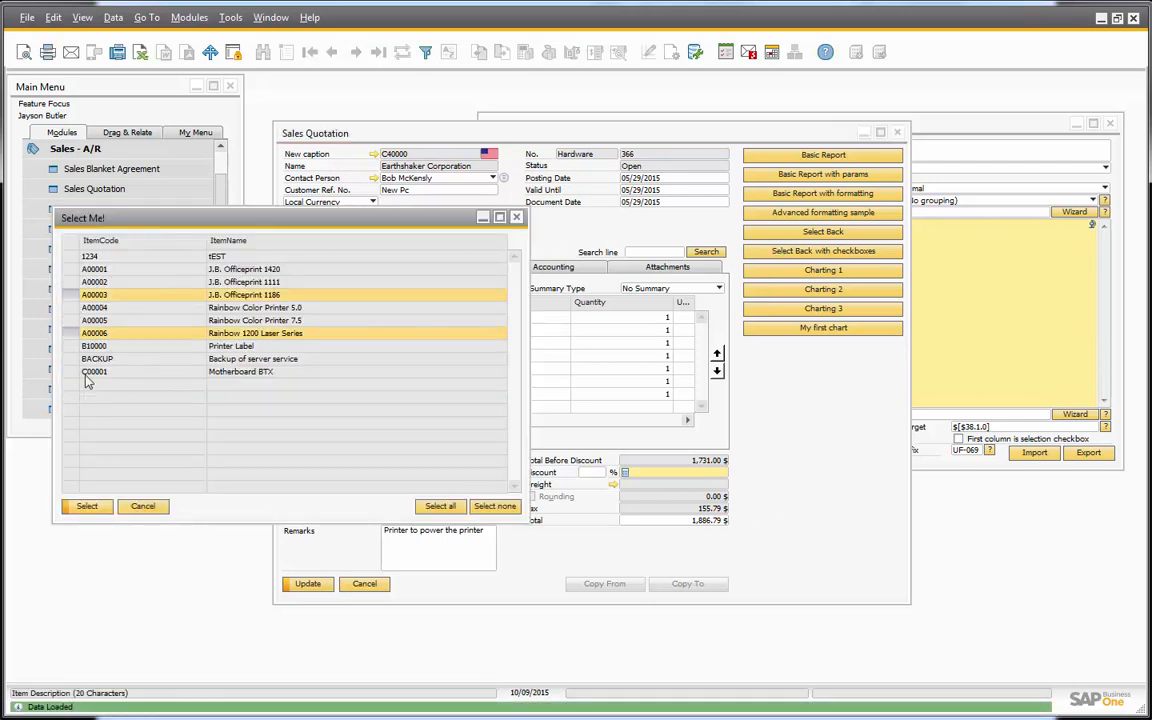
{"action": "left_click", "coordinate": [142, 506]}
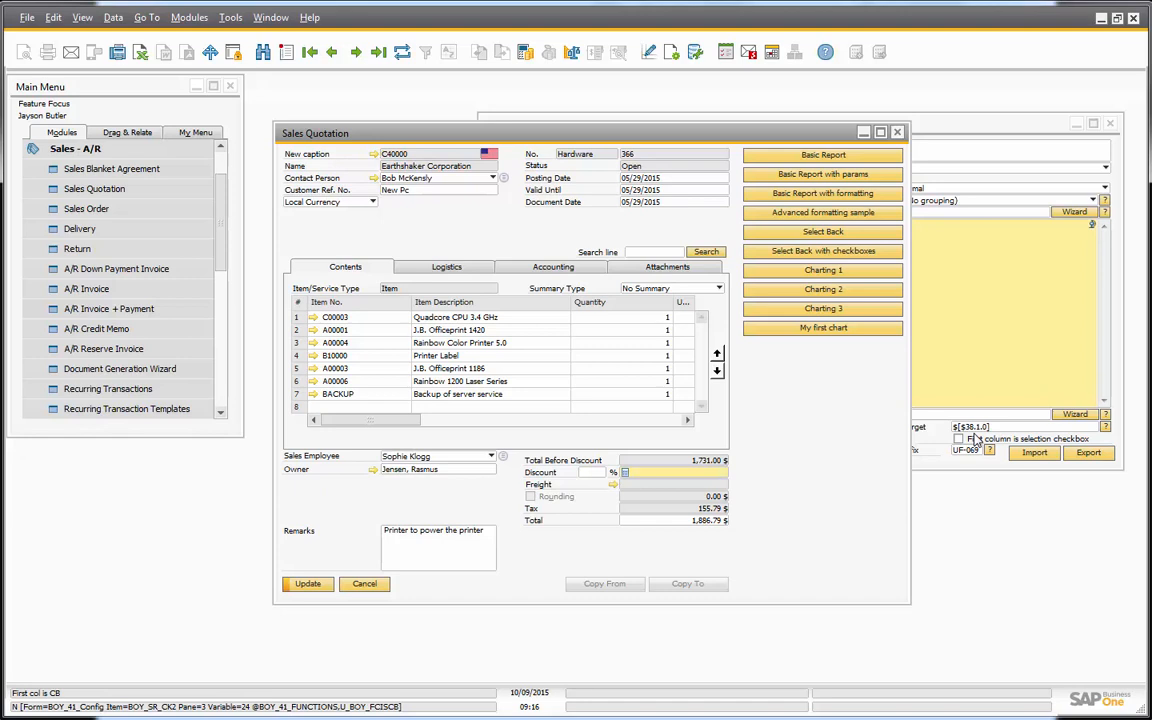
Close the current configuration and open the SQL report configuration of the Select Back with checkboxes report
{"action": "left_click", "coordinate": [967, 365]}
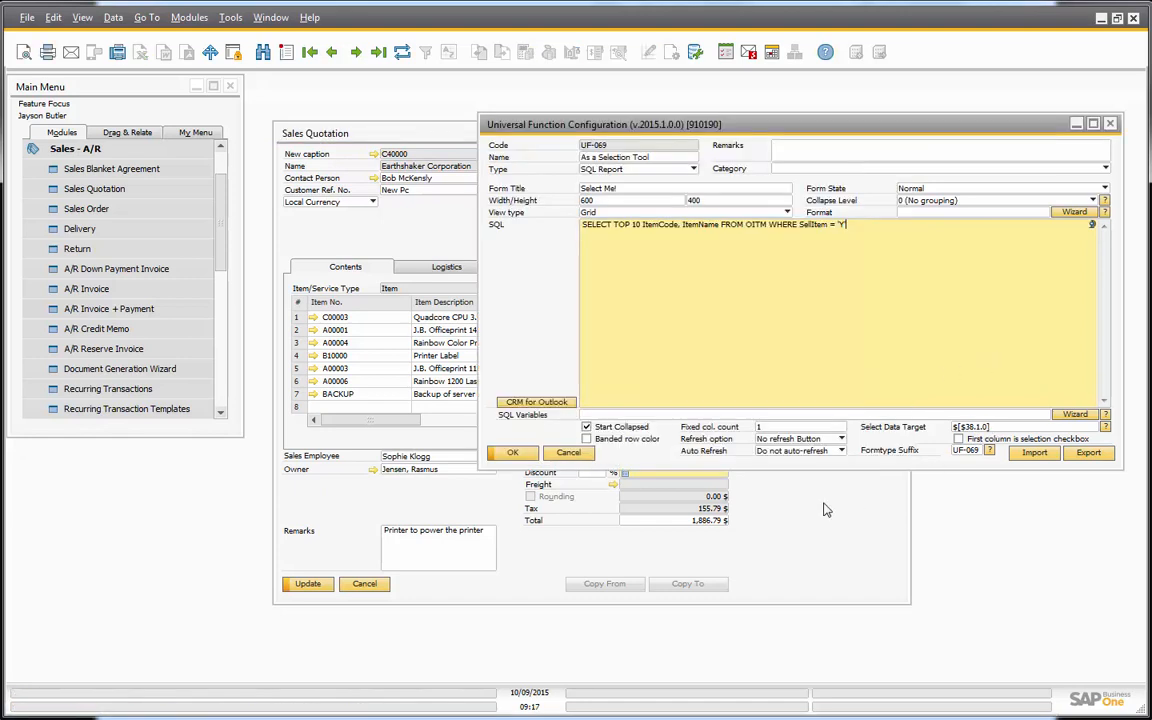
{"action": "left_click", "coordinate": [565, 455]}
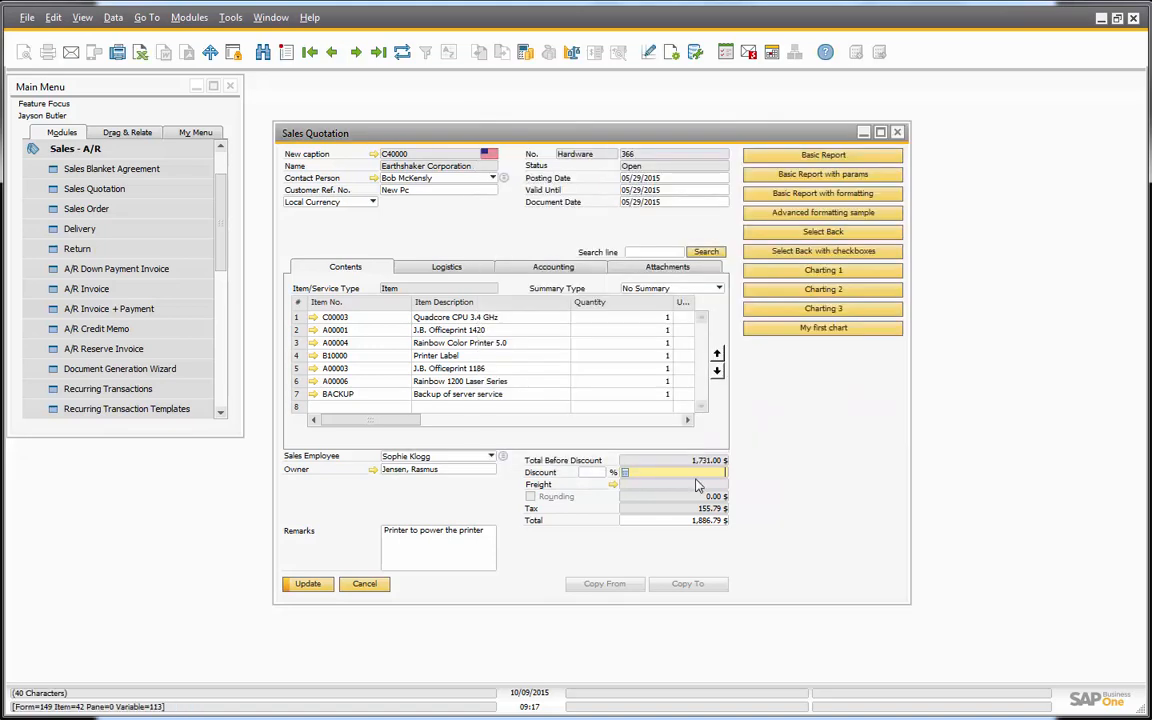
{"action": "left_click", "coordinate": [793, 259]}
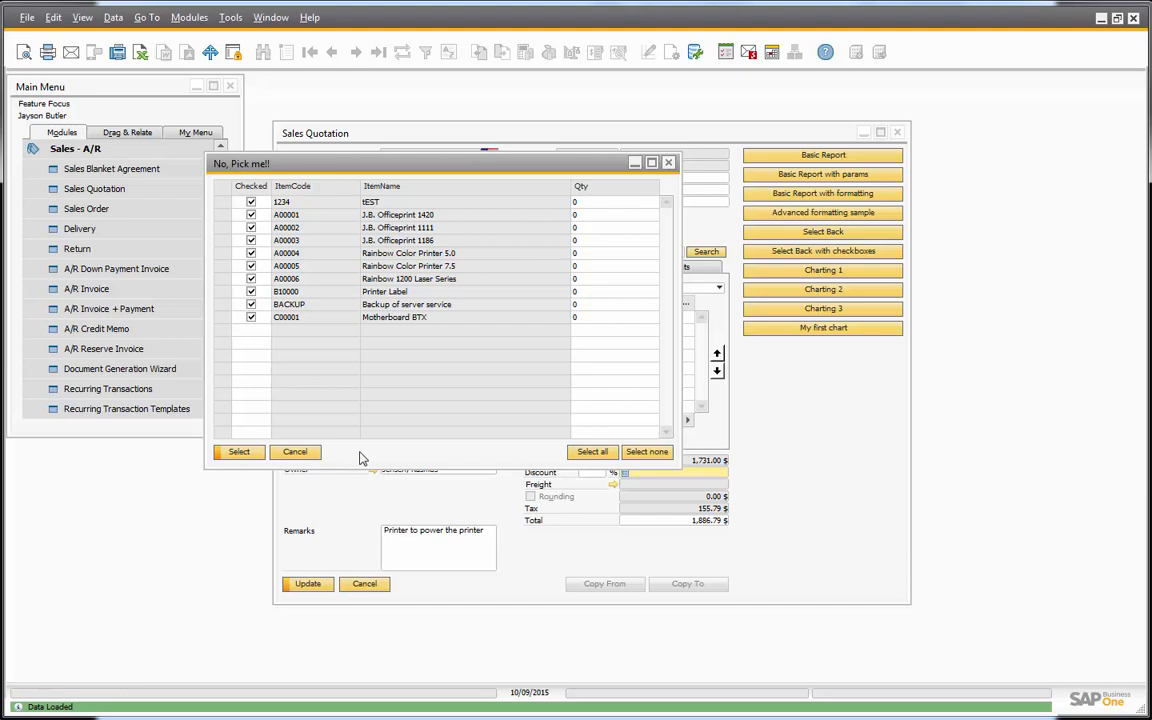
{"action": "right_click", "coordinate": [362, 458]}
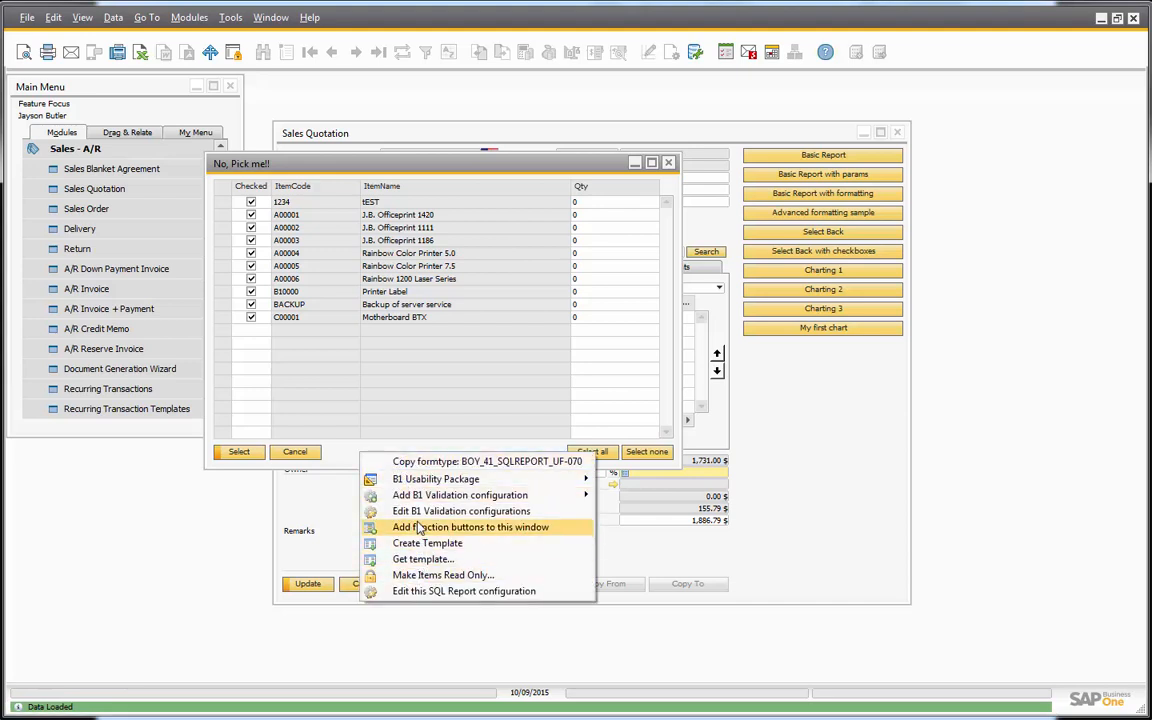
{"action": "left_click", "coordinate": [412, 590]}
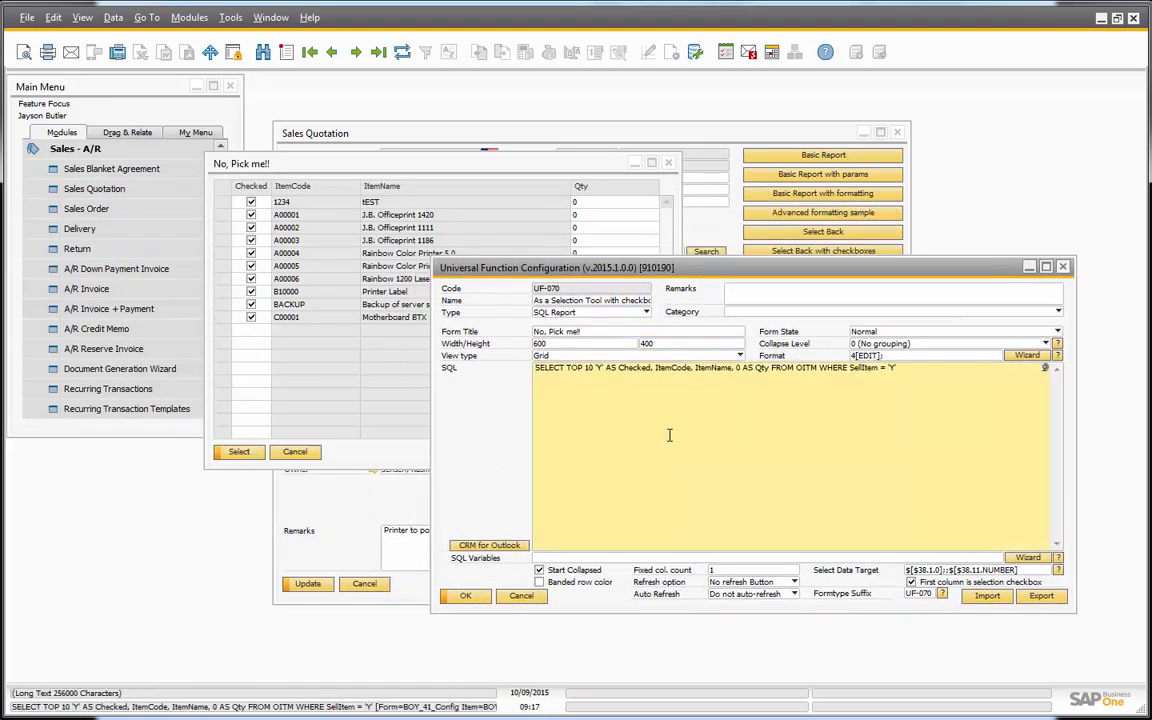
Examine the checkbox report's SQL query, highlighting the 'Y' AS Checked expression and the start of 0 AS Qty
{"action": "key", "text": "shift+Home"}
{"action": "key", "text": "Right"}
{"action": "key", "text": "shift+Right"}
{"action": "key", "text": "shift+Right"}
{"action": "key", "text": "shift+Right"}
{"action": "key", "text": "shift+Right"}
{"action": "key", "text": "shift+Right"}
{"action": "key", "text": "shift+Right"}
{"action": "key", "text": "shift+Right"}
{"action": "key", "text": "shift+Right"}
{"action": "key", "text": "shift+Right"}
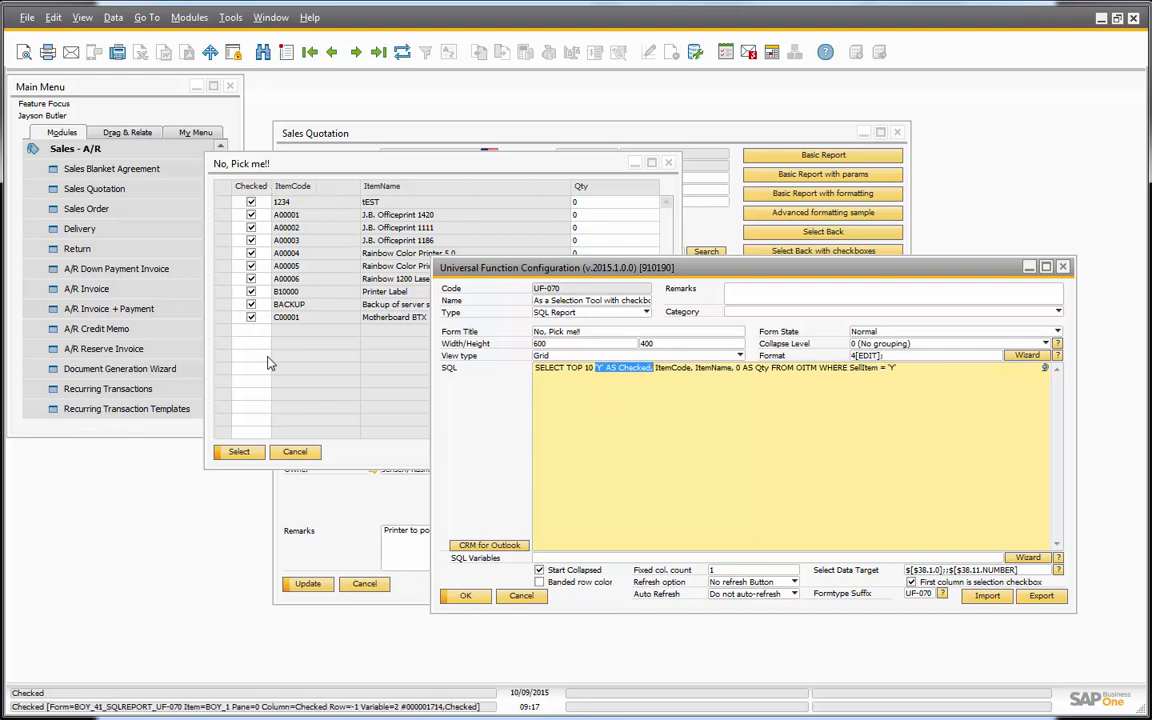
{"action": "key", "text": "Right"}
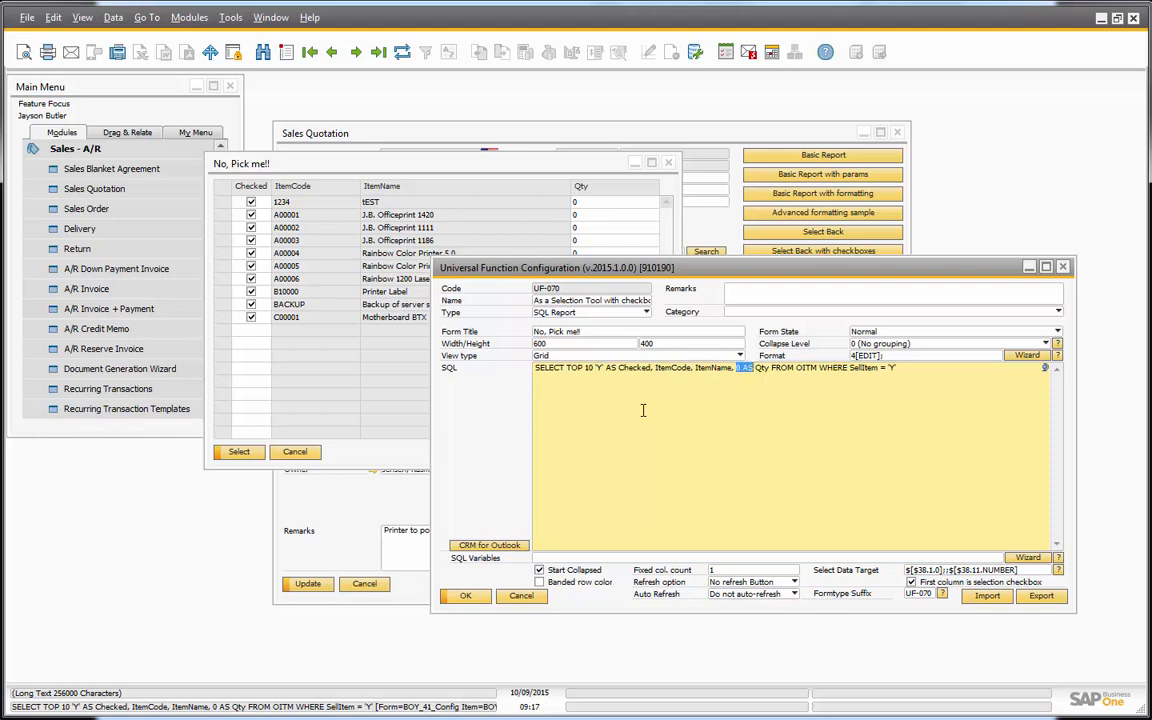
Try highlighting the rows of items A00001, A00006 and C00001 together in the checkbox report, ending with only A00002 highlighted
{"action": "key", "text": "Right"}
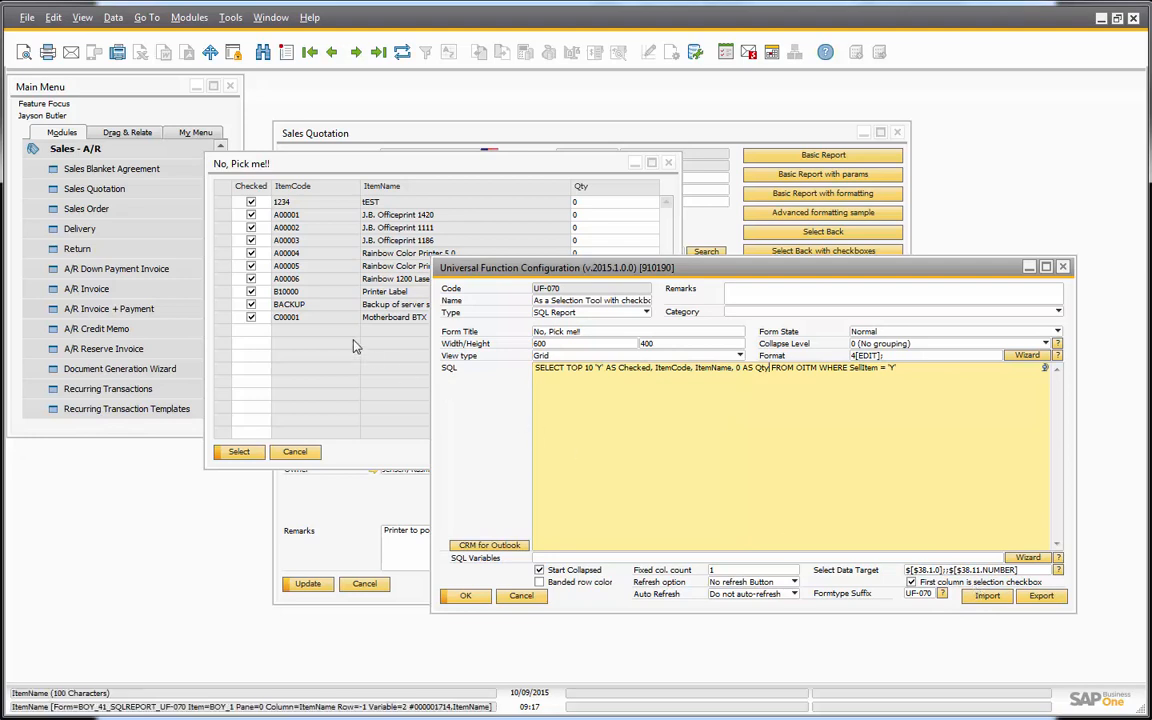
{"action": "left_click", "coordinate": [222, 214]}
{"action": "left_click", "coordinate": [226, 279], "text": "ctrl"}
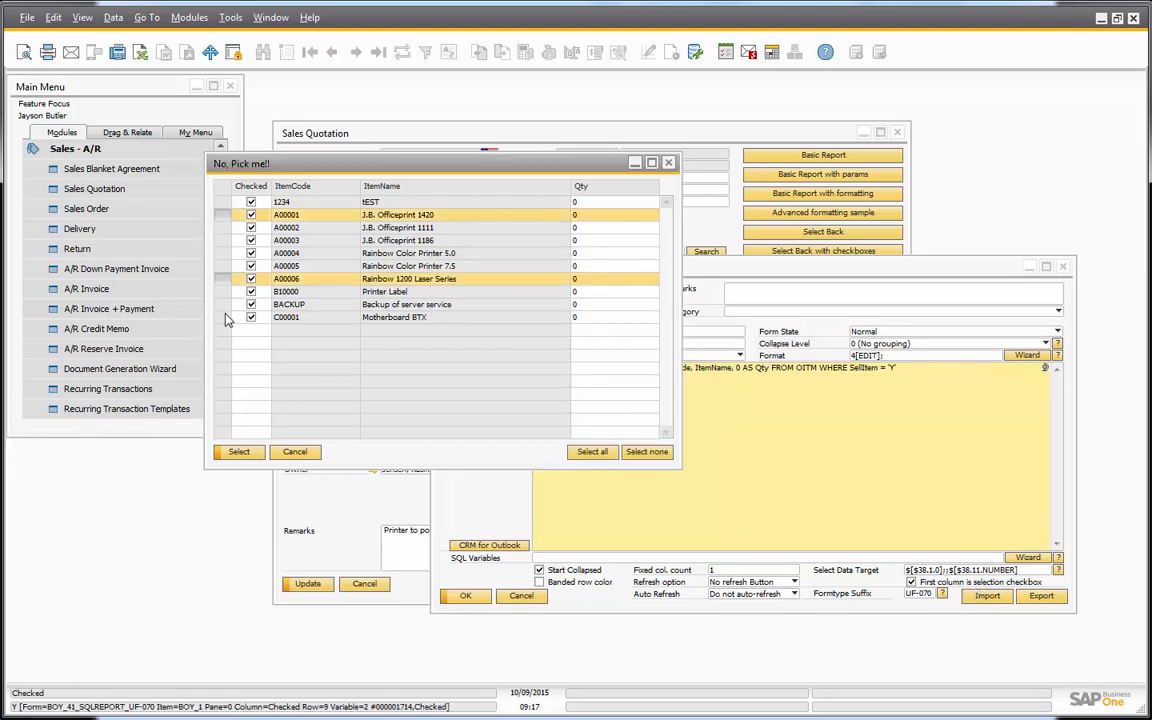
{"action": "left_click", "coordinate": [230, 317], "text": "ctrl"}
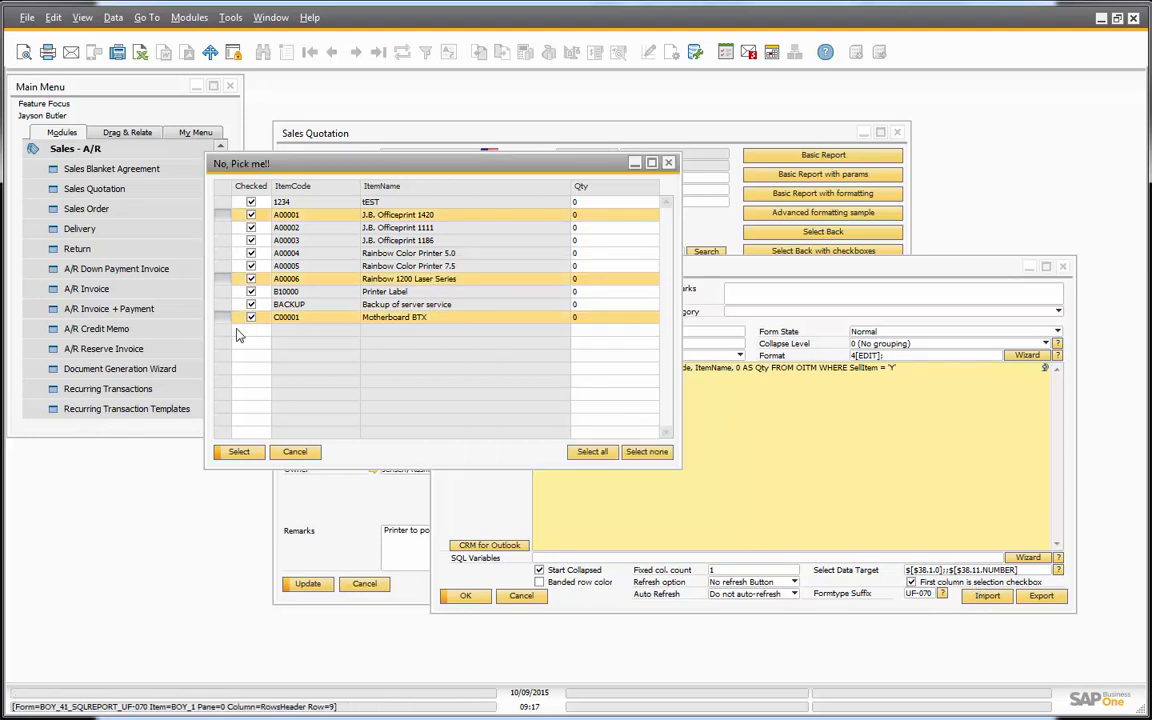
{"action": "left_click", "coordinate": [222, 227]}
Uncheck the items in the No, Pick me!! report so only A00002, A00005 and A00006 stay checked
{"action": "left_click", "coordinate": [251, 202]}
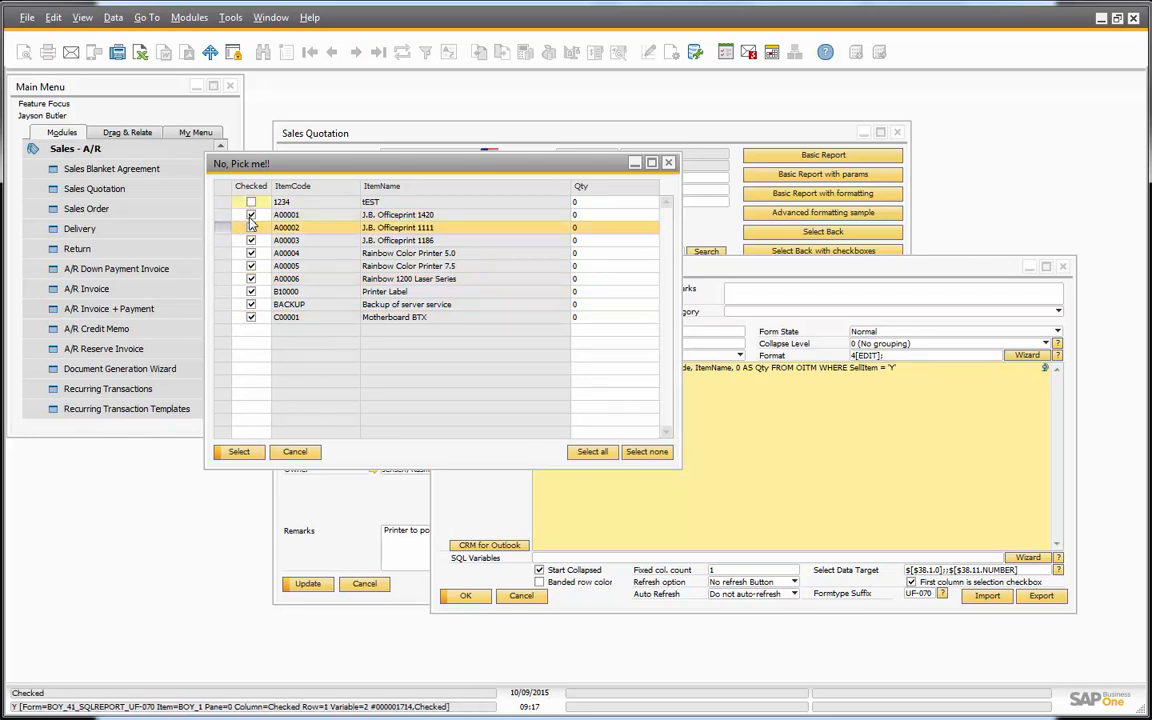
{"action": "left_click", "coordinate": [251, 214]}
{"action": "left_click", "coordinate": [251, 240]}
{"action": "left_click", "coordinate": [251, 253]}
{"action": "left_click", "coordinate": [251, 291]}
{"action": "left_click", "coordinate": [251, 304]}
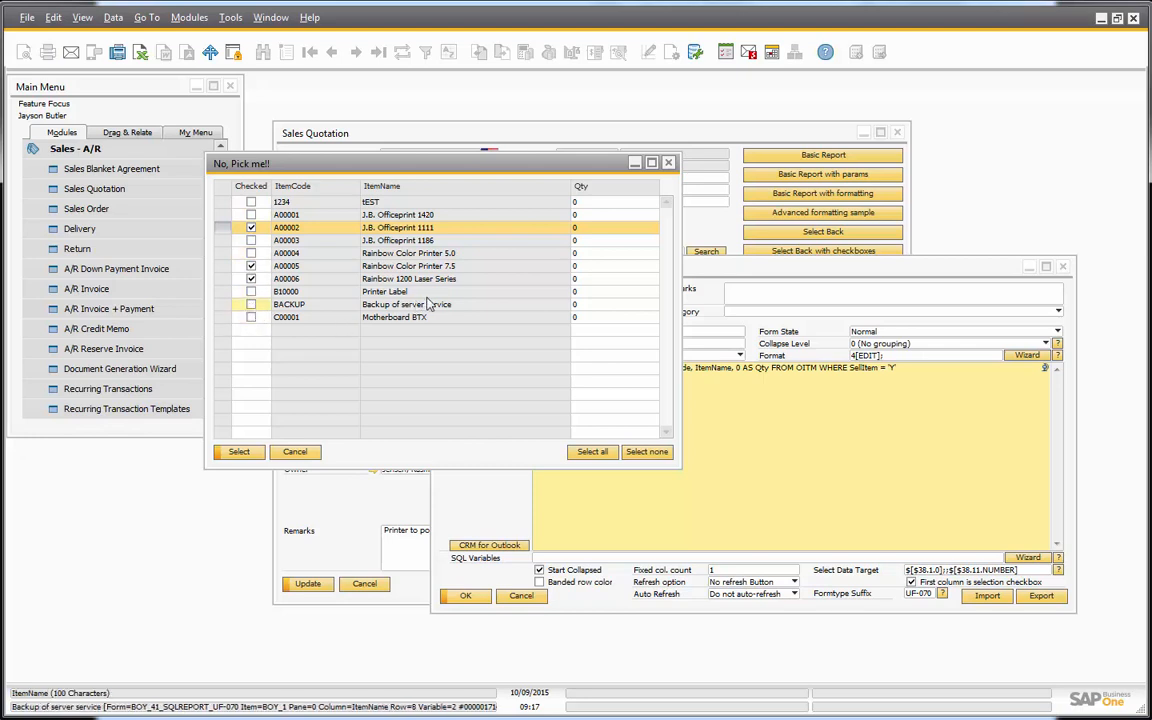
Set the Qty to 1 for items A00002, A00005 and A00006 in the checkbox report
{"action": "left_click", "coordinate": [577, 228]}
{"action": "key", "text": "Down"}
{"action": "key", "text": "Down"}
{"action": "key", "text": "Down"}
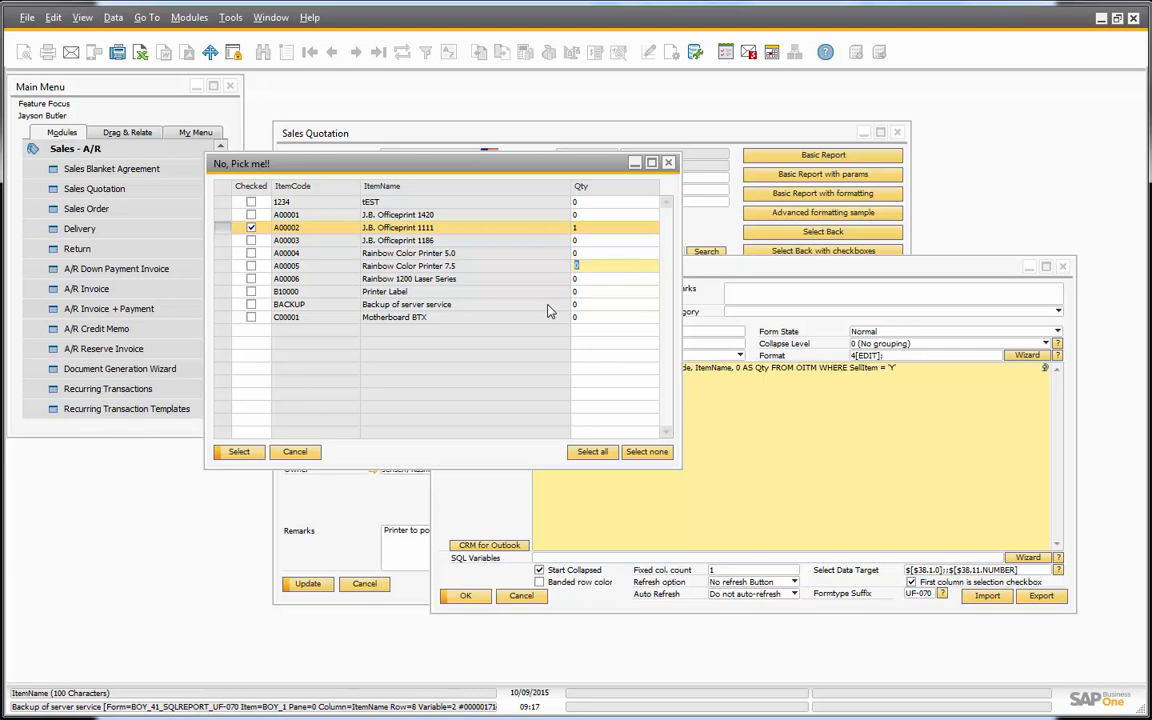
{"action": "type", "text": "1"}
{"action": "key", "text": "Down"}
{"action": "type", "text": "1"}
{"action": "key", "text": "Up"}
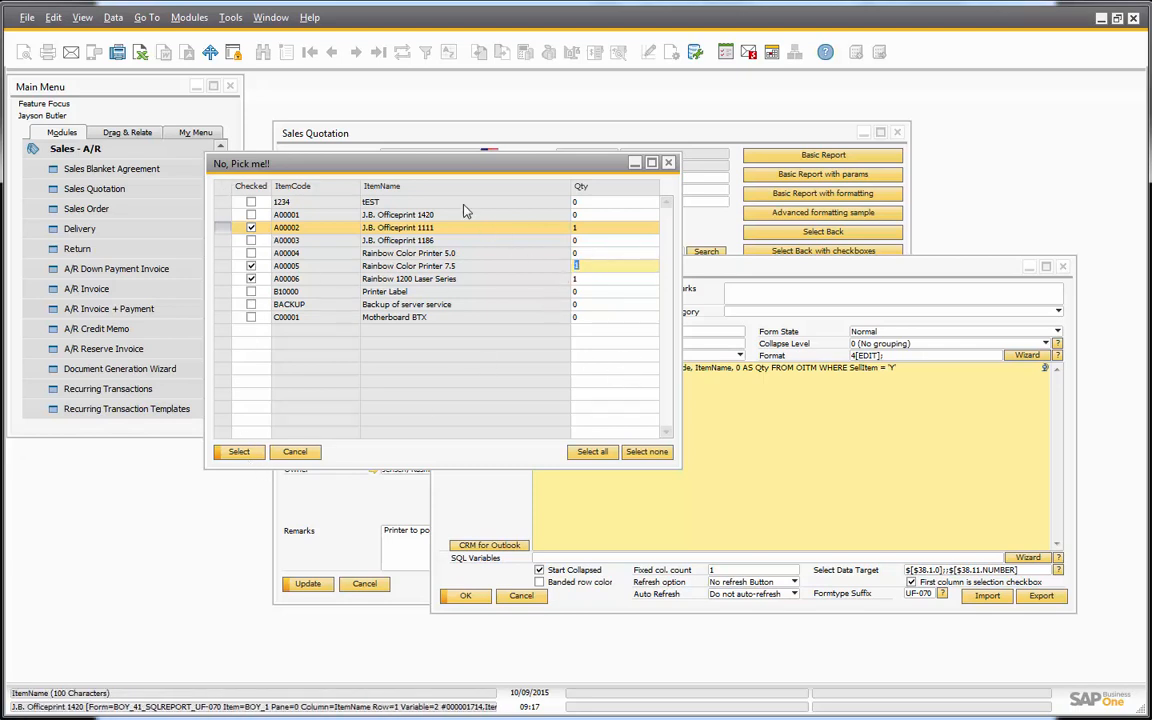
Transfer the checked items to the sales quotation and bring the quotation forward to view its lines
{"action": "left_click_drag", "start_coordinate": [425, 163], "coordinate": [659, 146]}
{"action": "left_click", "coordinate": [485, 435]}
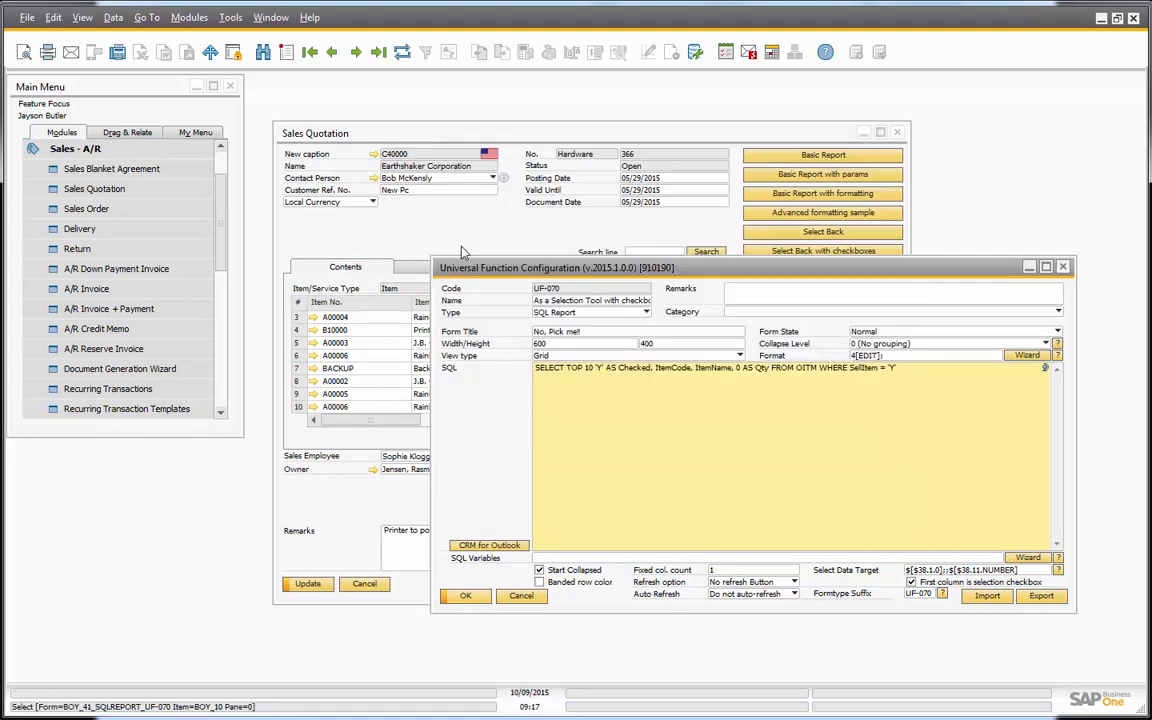
{"action": "left_click", "coordinate": [420, 230]}
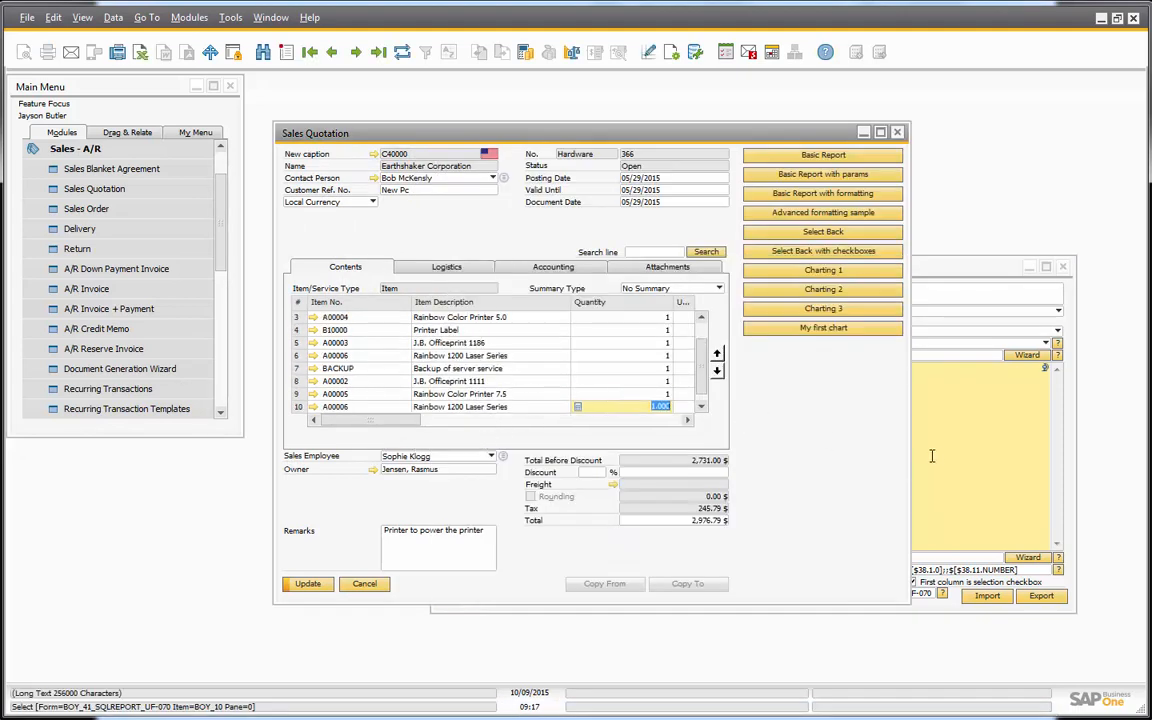
Run the checkbox report again, change its query to use 'N' AS Checked, and save the configuration
{"action": "left_click", "coordinate": [963, 449]}
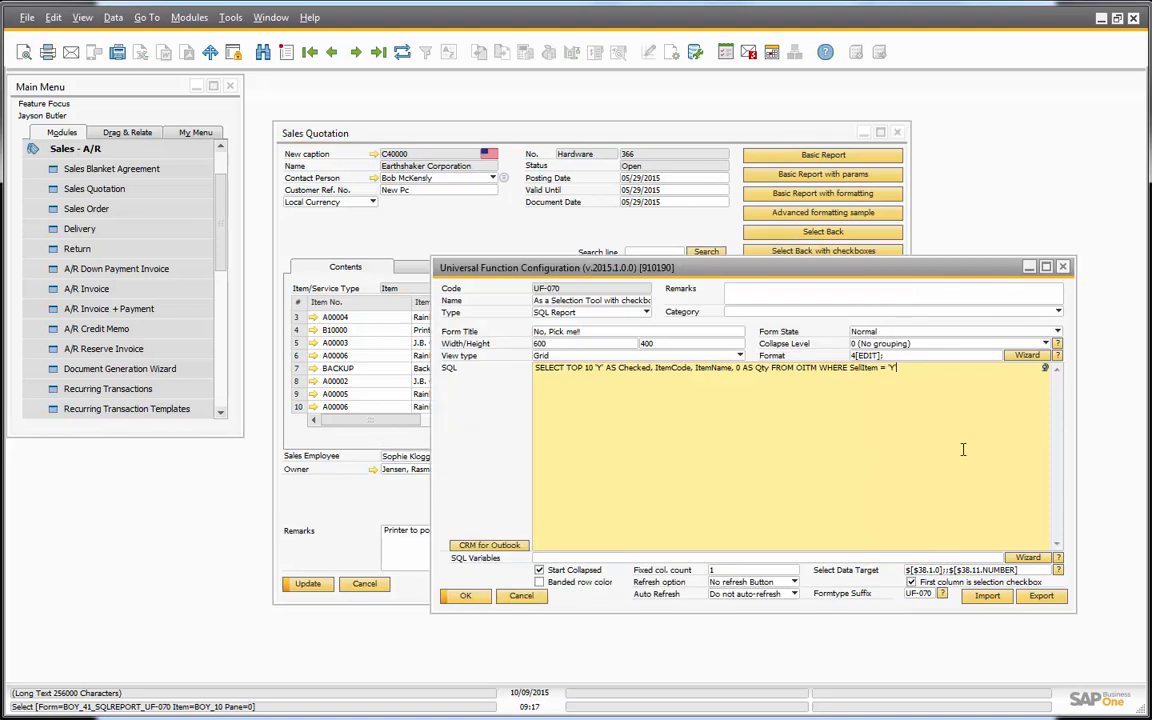
{"action": "left_click", "coordinate": [823, 251]}
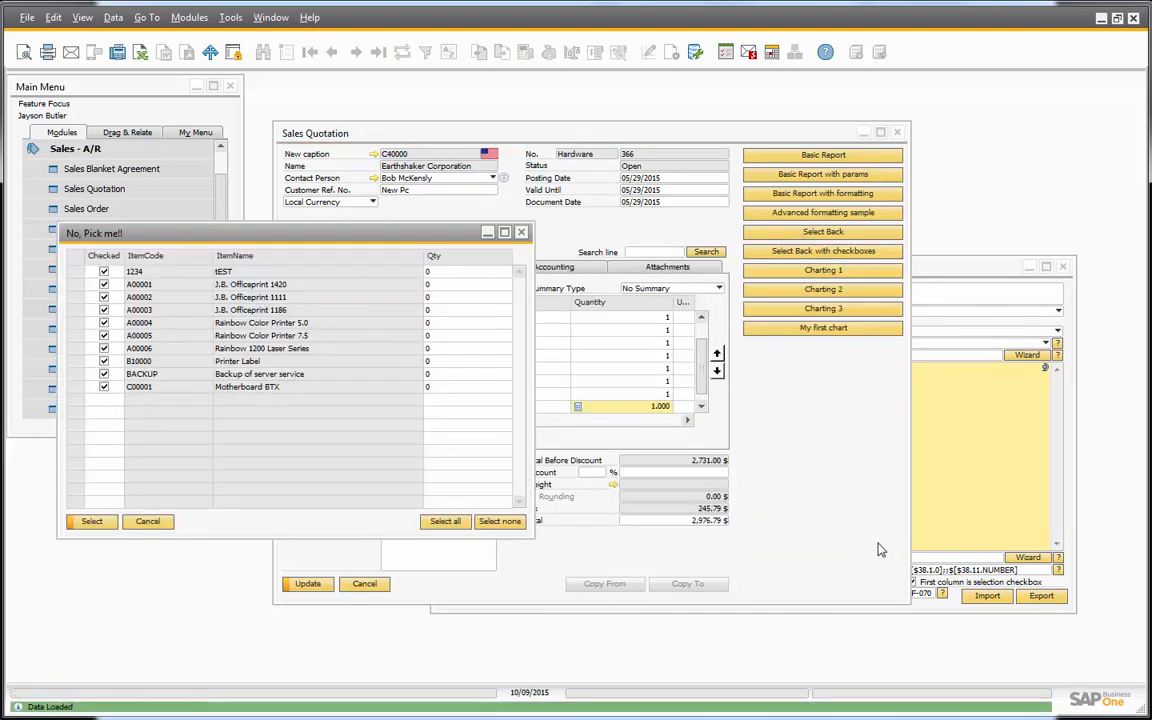
{"action": "left_click", "coordinate": [975, 437]}
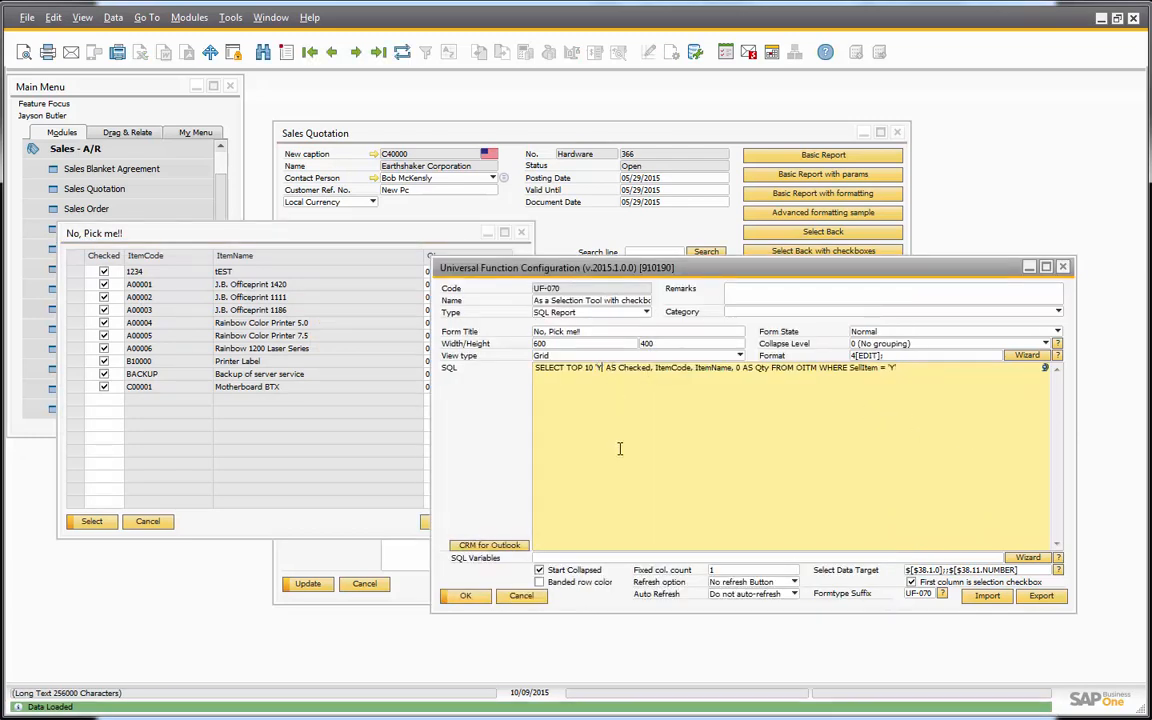
{"action": "key", "text": "BackSpace"}
{"action": "type", "text": "N"}
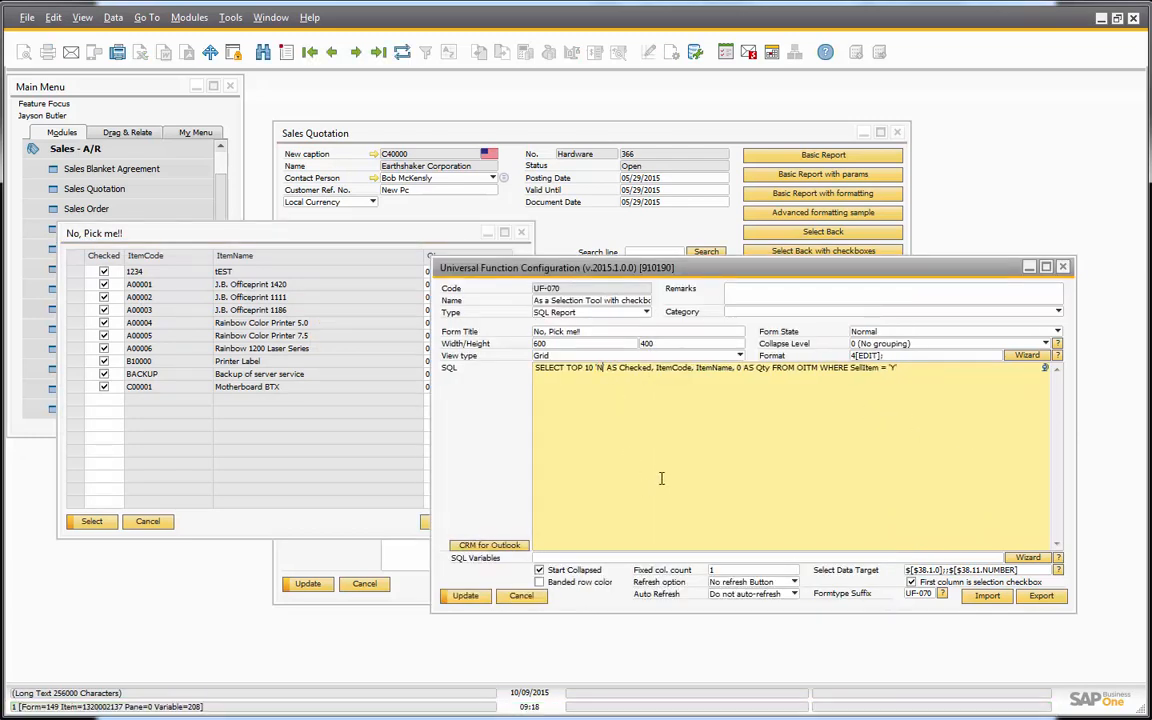
{"action": "left_click", "coordinate": [465, 595]}
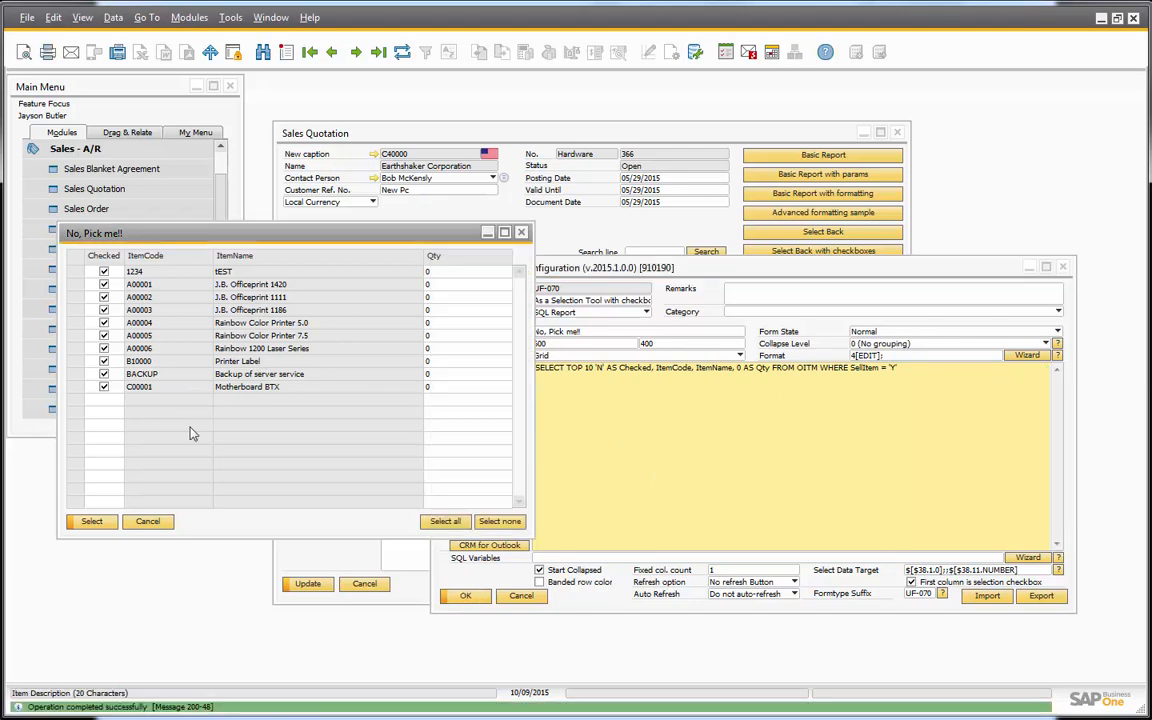
Close the open No, Pick me!! report and run Select Back with checkboxes again from the quotation
{"action": "left_click", "coordinate": [642, 233]}
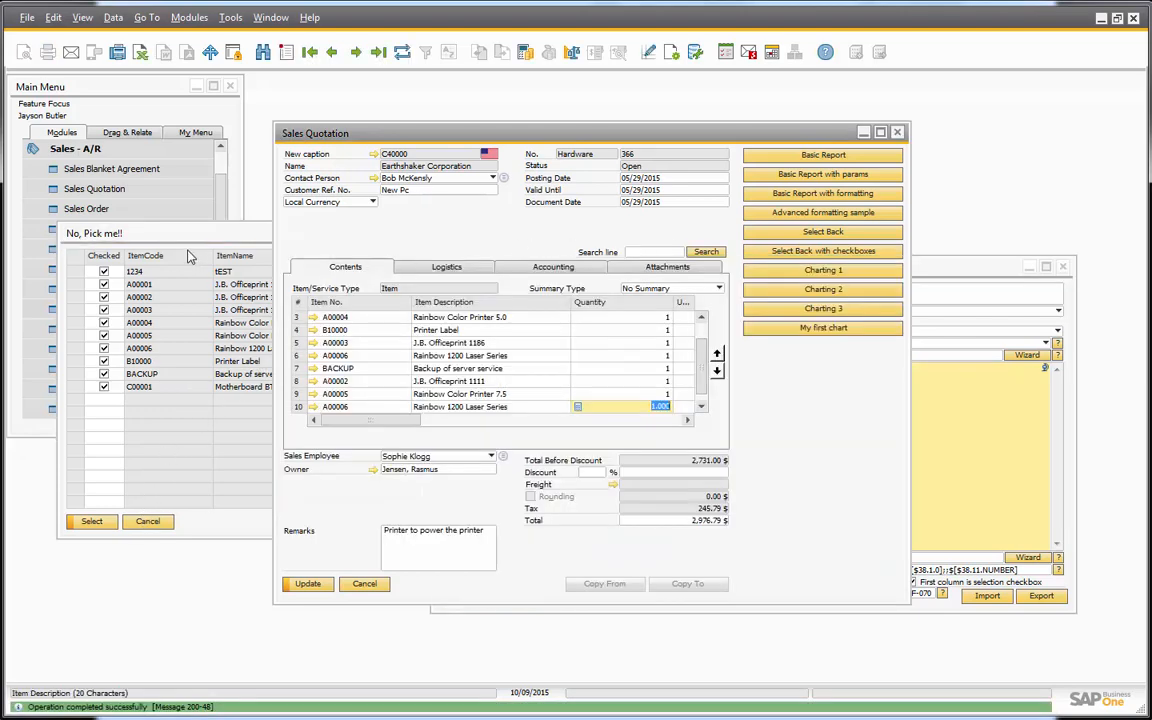
{"action": "left_click", "coordinate": [193, 253]}
{"action": "left_click", "coordinate": [521, 232]}
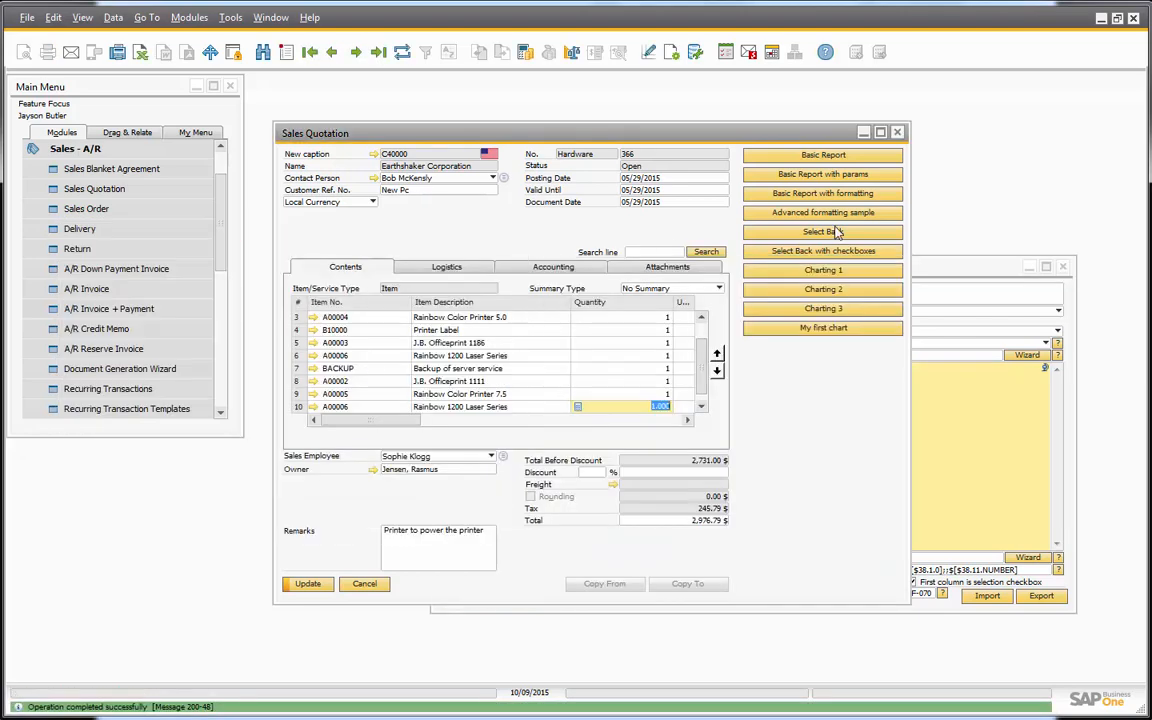
{"action": "left_click", "coordinate": [823, 251]}
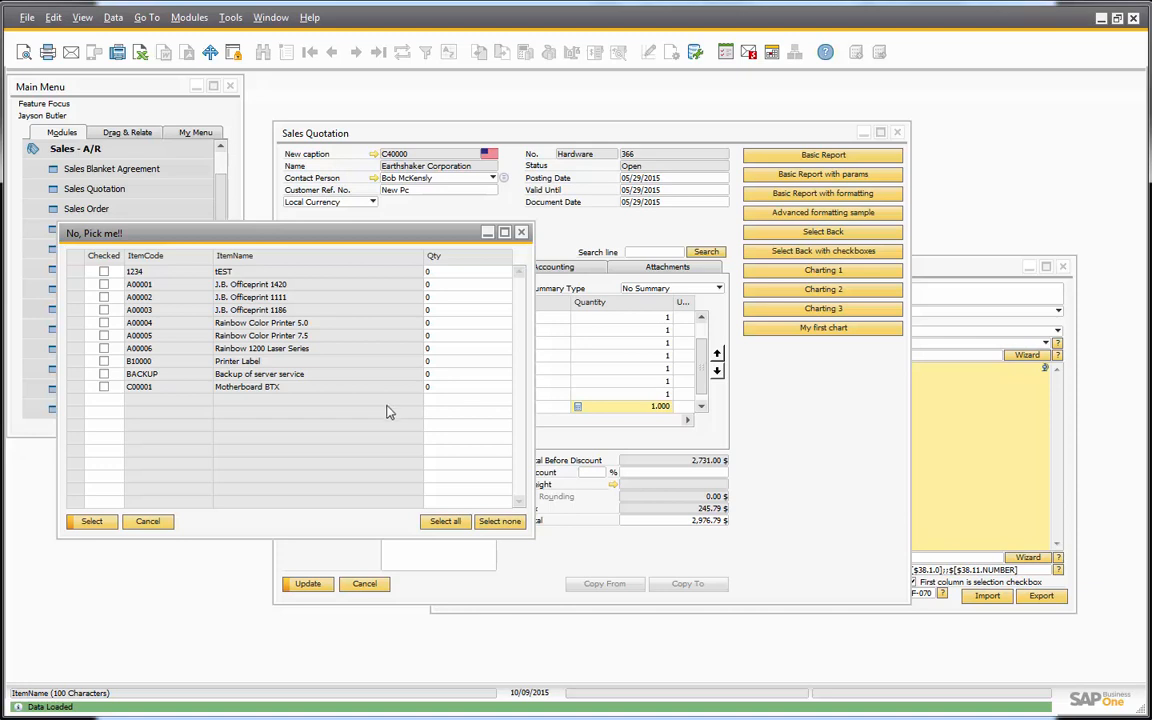
Examine which column is set as editable in the report's column formatting wizard and leave it without changes
{"action": "left_click", "coordinate": [945, 450]}
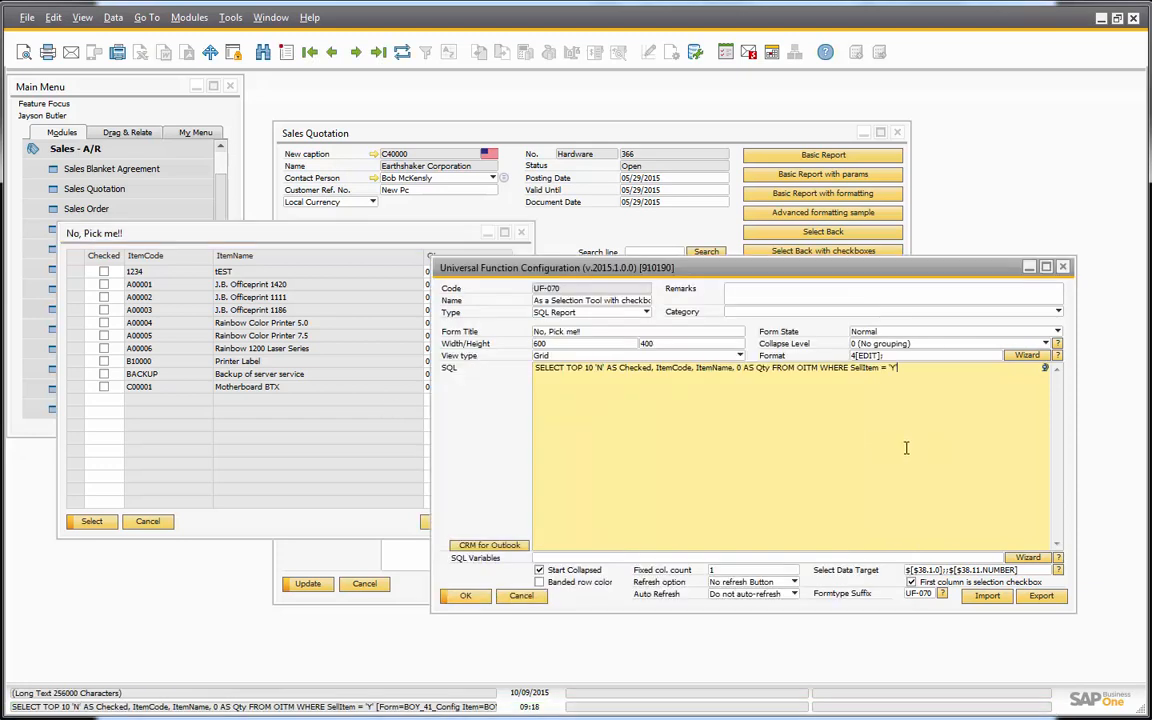
{"action": "left_click", "coordinate": [1026, 356]}
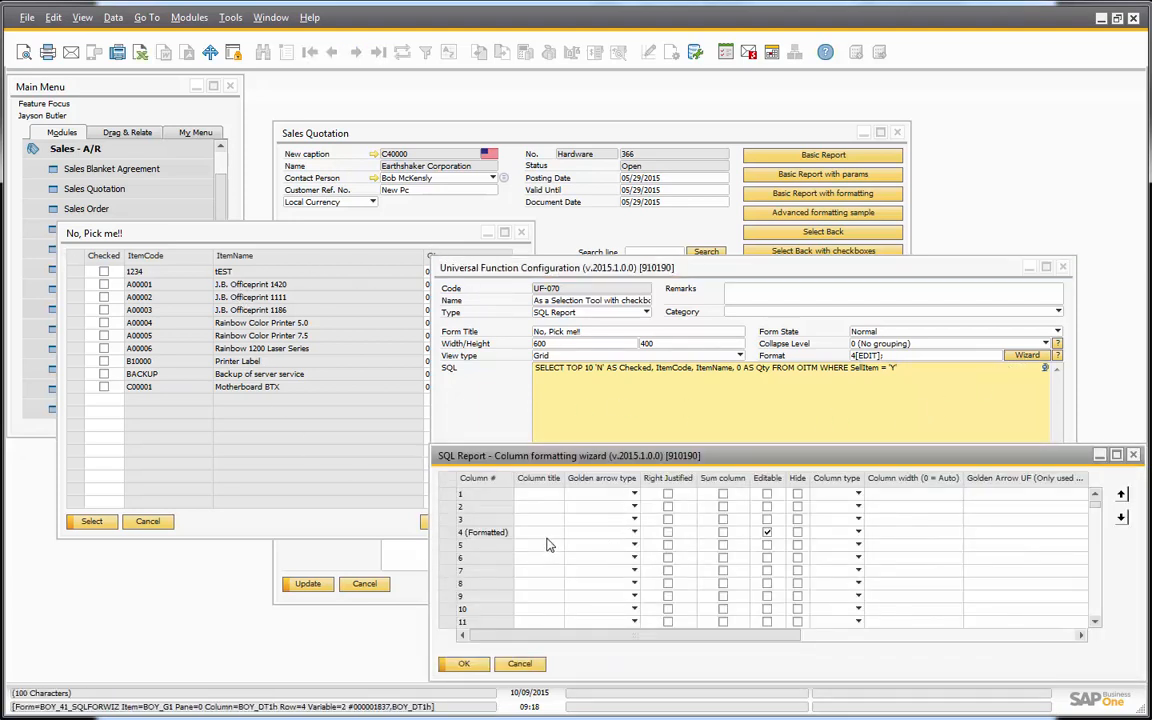
{"action": "left_click", "coordinate": [522, 665]}
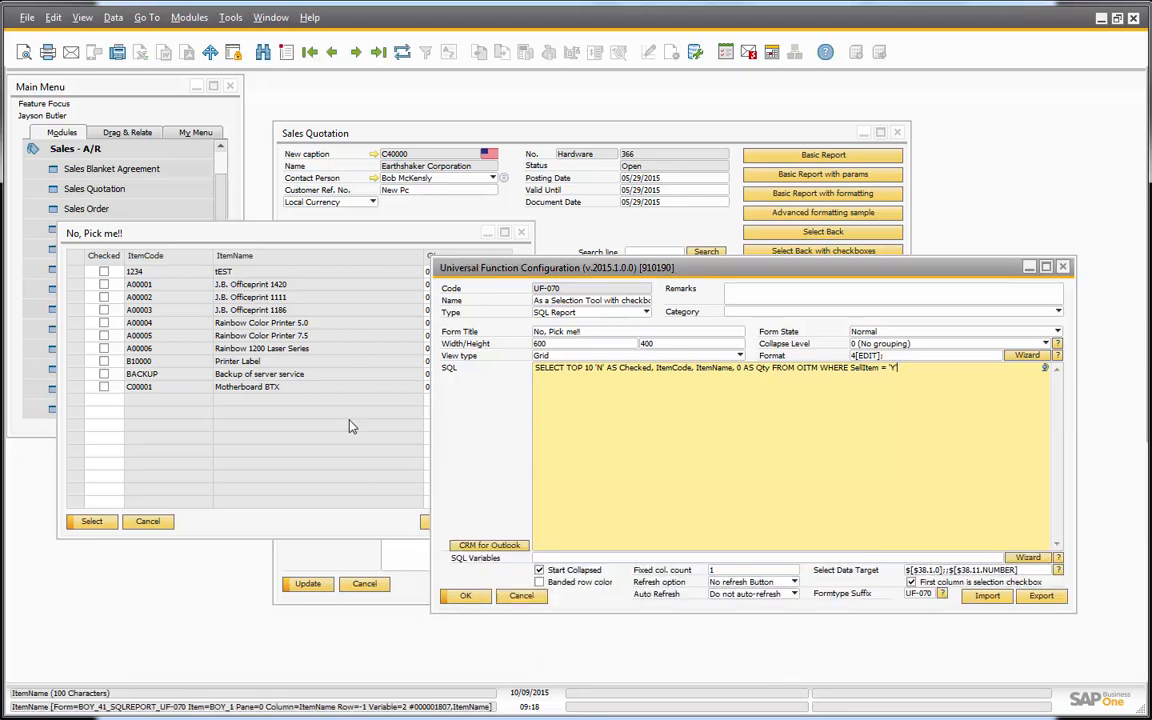
Set the Qty of item A00002 to 10 in the checkbox report and return to its quantity field
{"action": "left_click", "coordinate": [368, 423]}
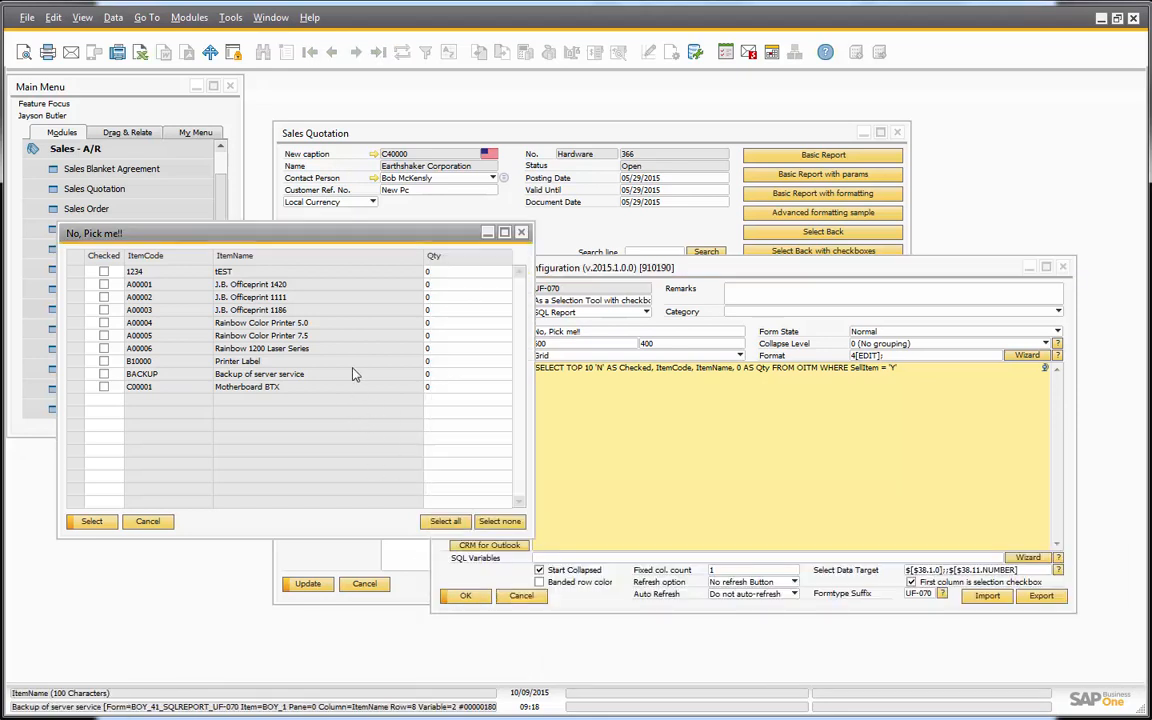
{"action": "left_click", "coordinate": [445, 297]}
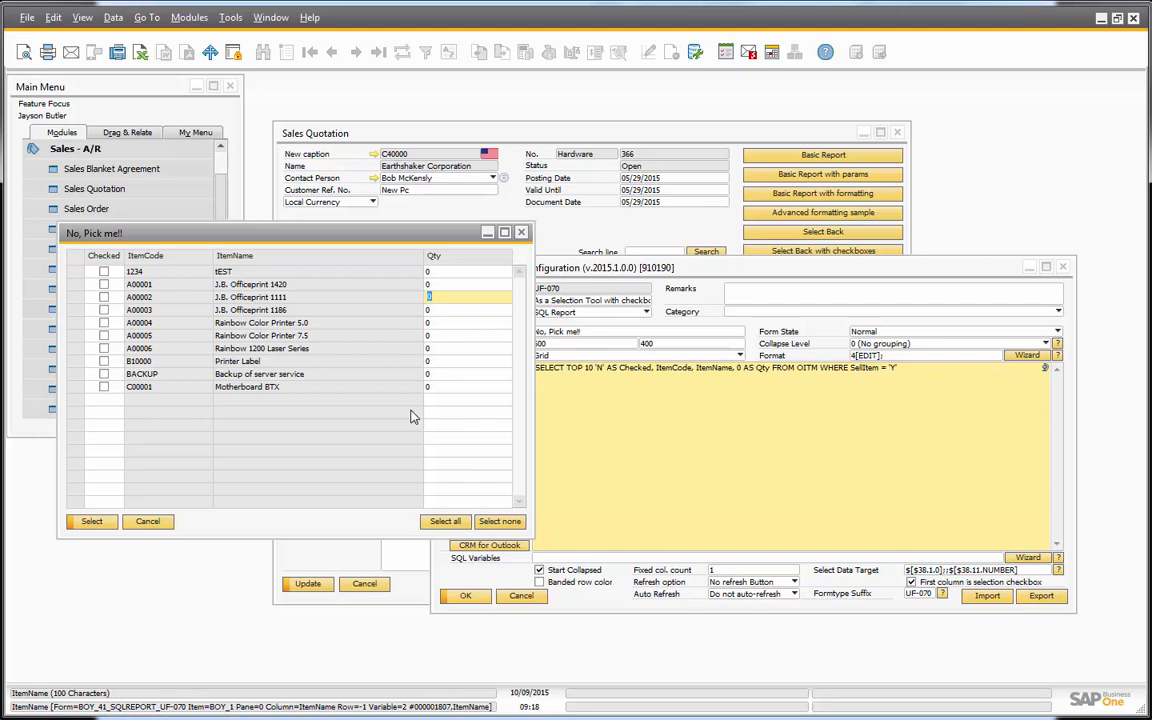
{"action": "type", "text": "10"}
{"action": "key", "text": "Tab"}
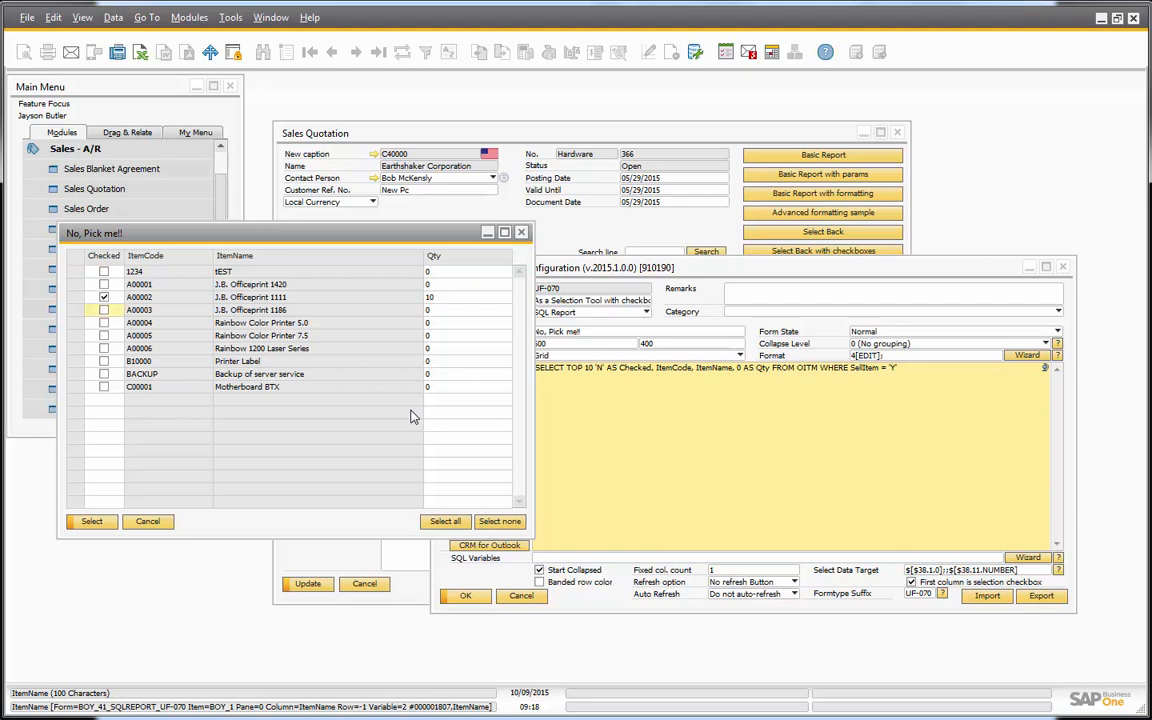
{"action": "key", "text": "shift+Tab"}
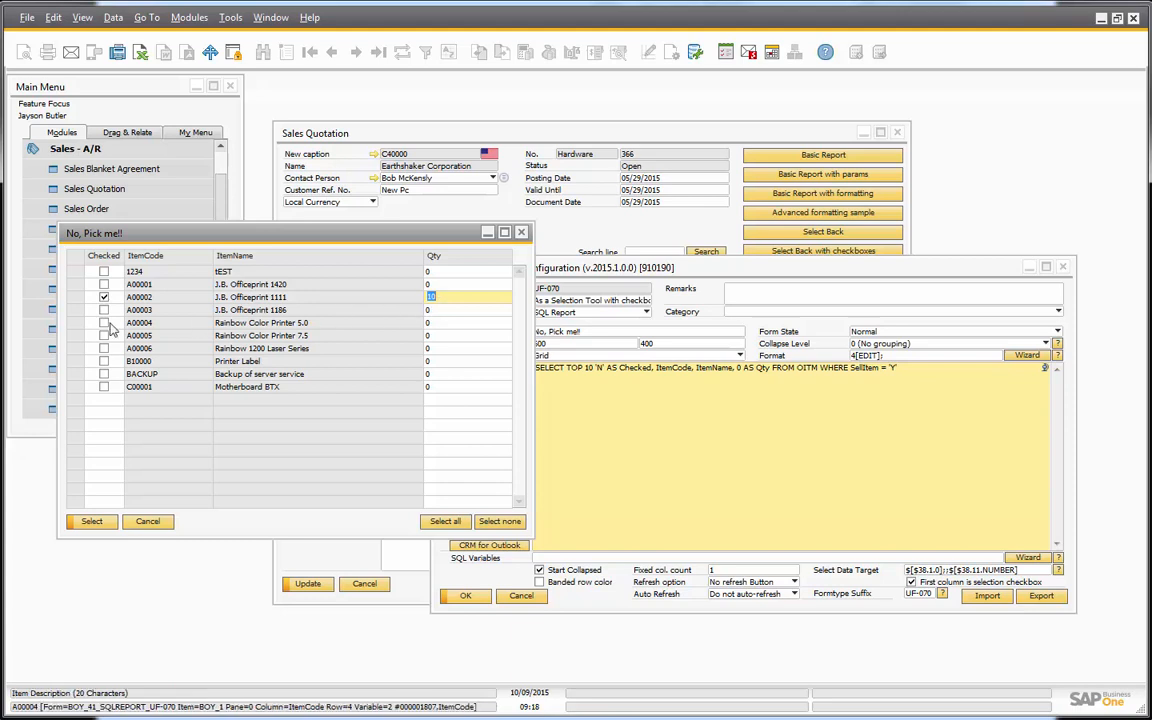
Open the B1 Validation configuration of the report's Qty column and examine its trigger and SQL condition
{"action": "right_click", "coordinate": [436, 302]}
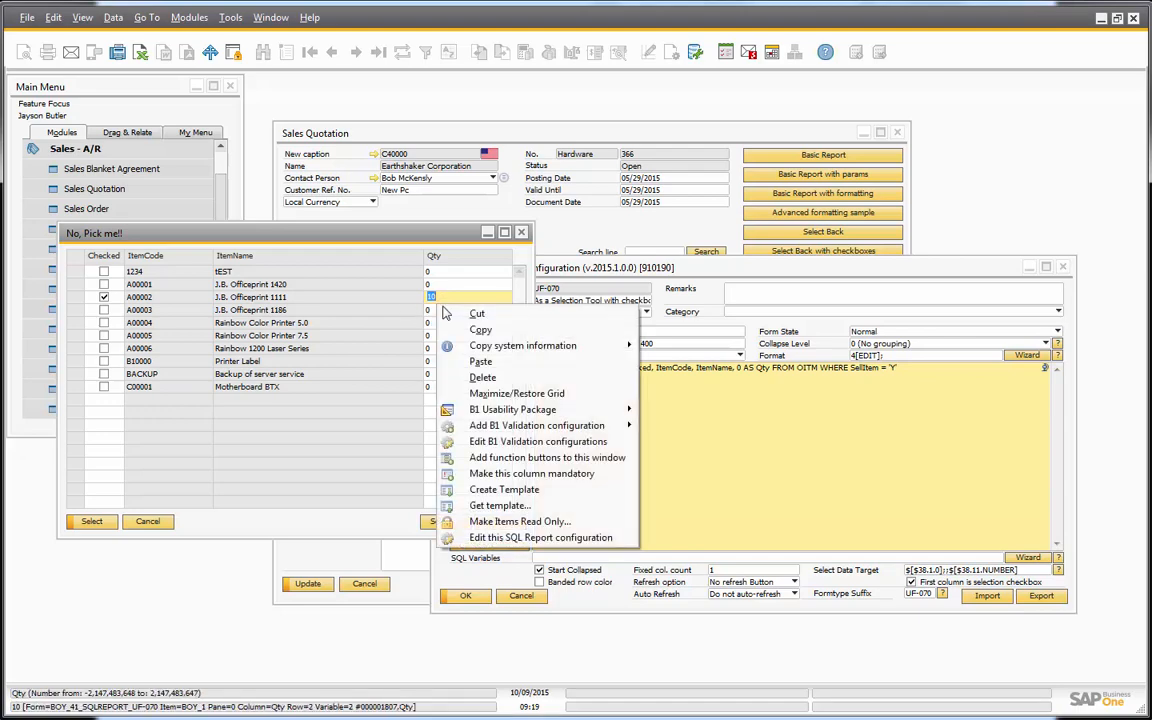
{"action": "left_click", "coordinate": [470, 441]}
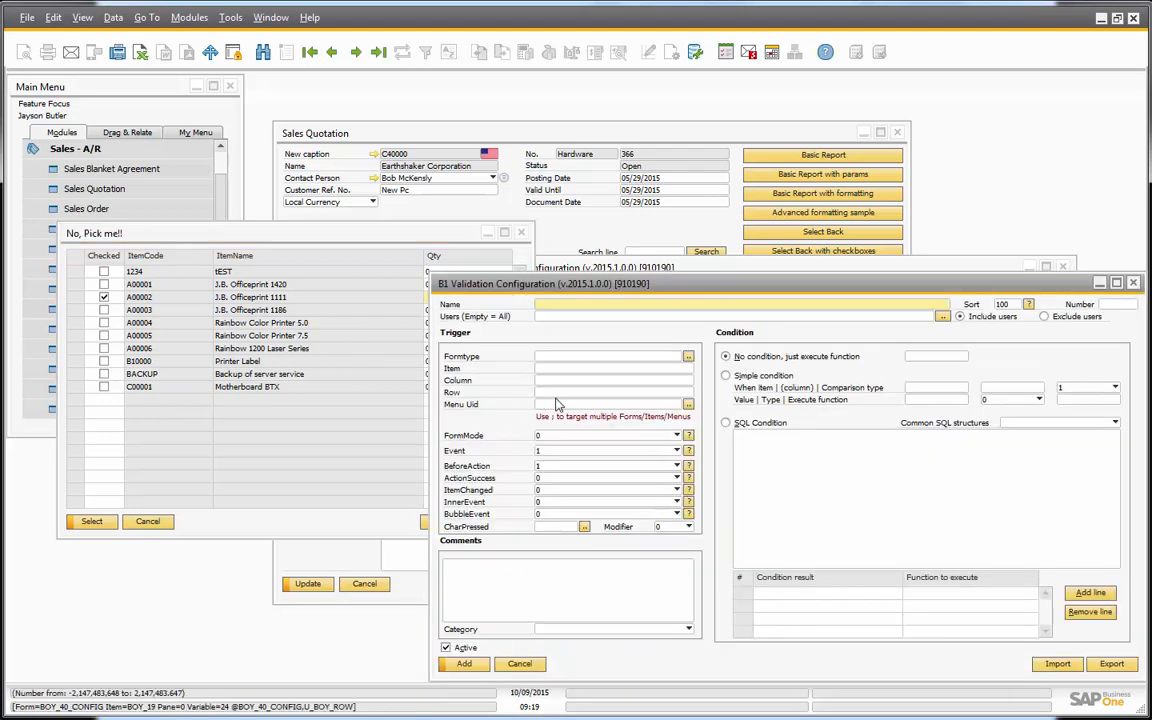
{"action": "left_click_drag", "start_coordinate": [625, 290], "coordinate": [543, 300]}
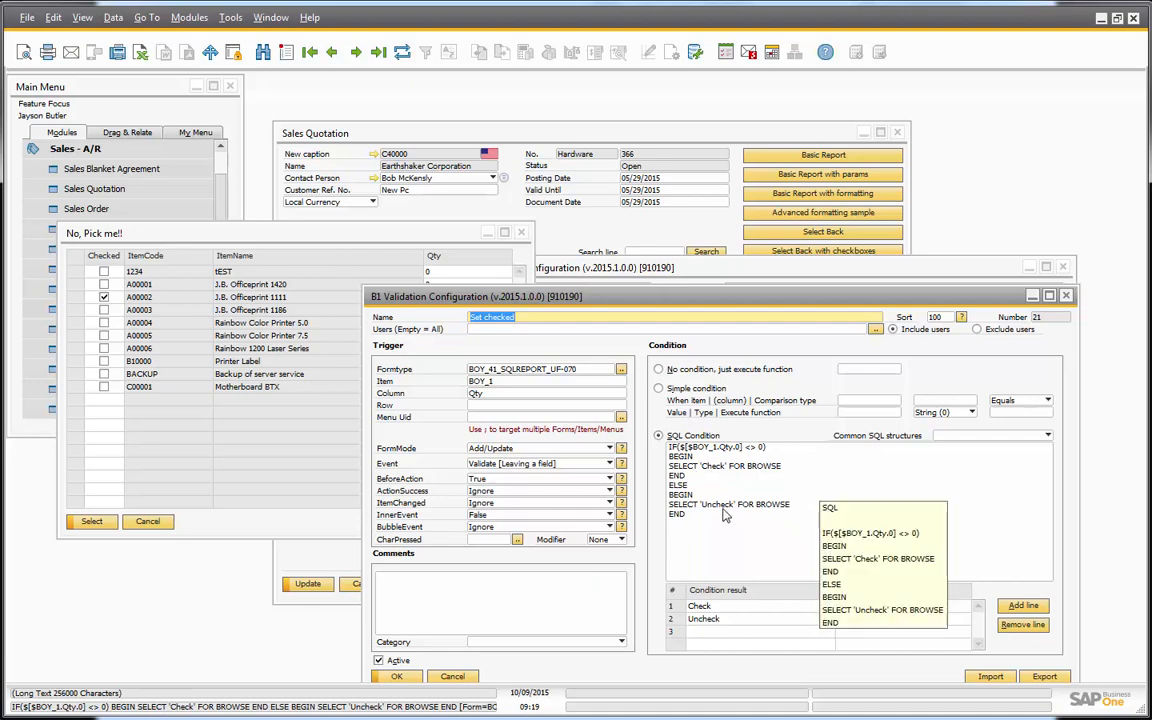
Review the UF-071 macro executed for the Check result, comparing it with the Checked column, and close the macro and validation windows
{"action": "left_click", "coordinate": [842, 606]}
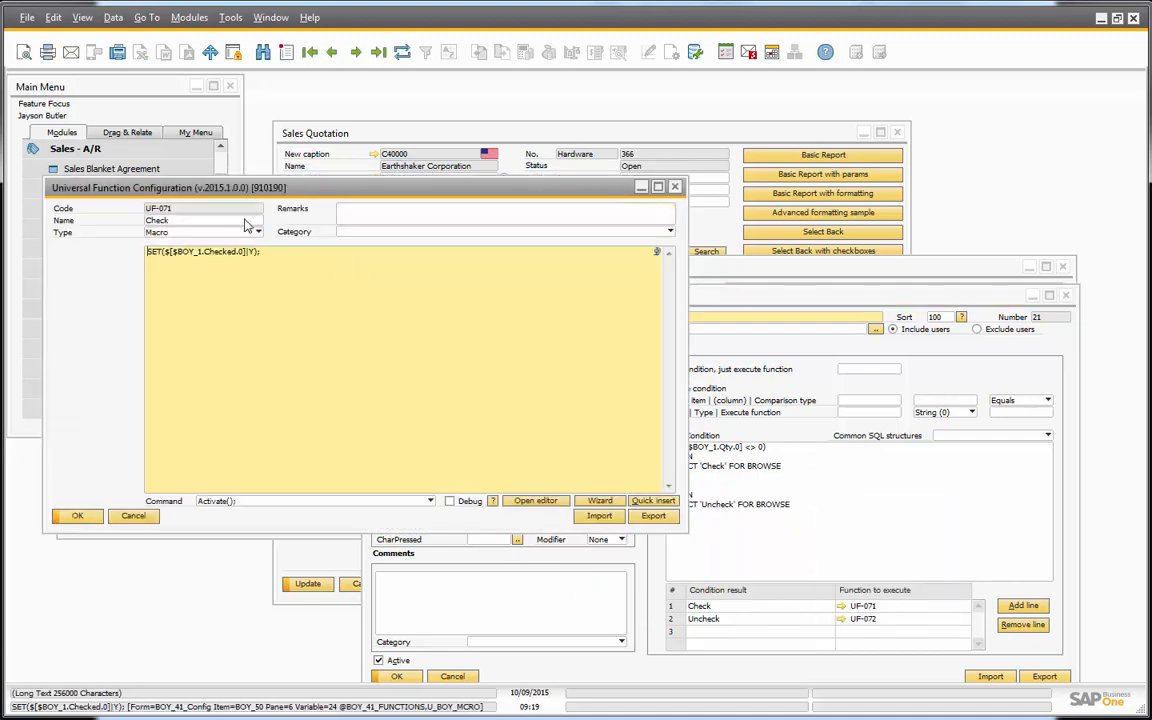
{"action": "left_click_drag", "start_coordinate": [237, 187], "coordinate": [610, 122]}
{"action": "left_click", "coordinate": [104, 297]}
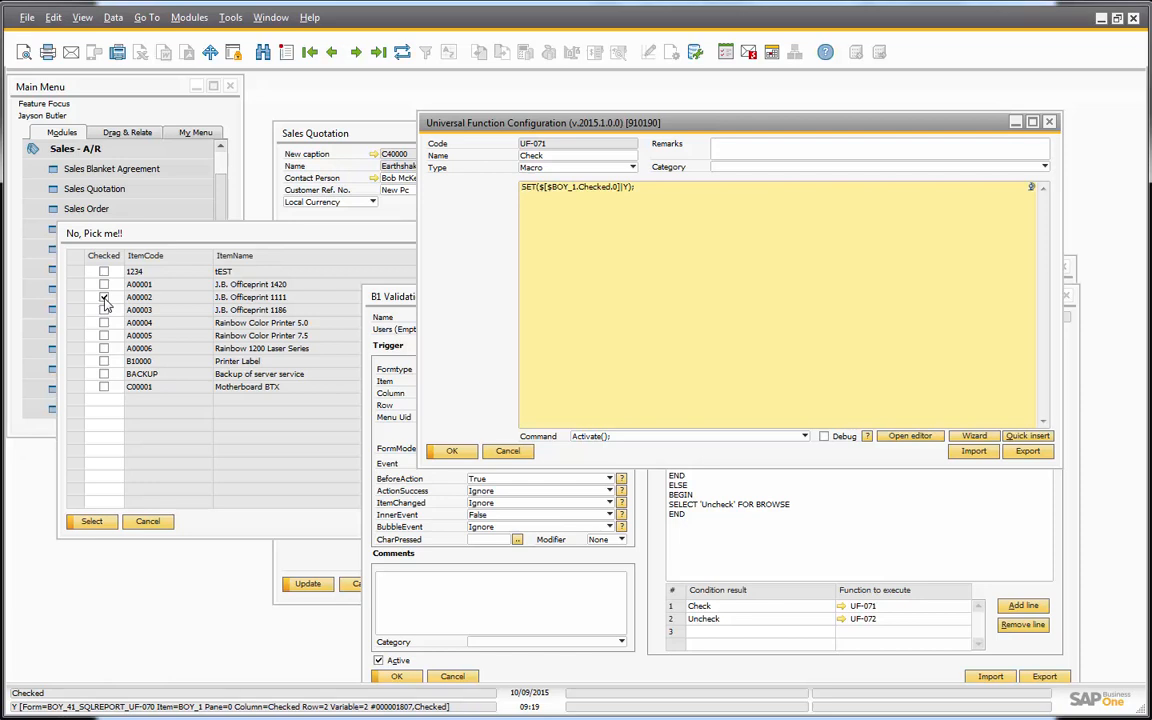
{"action": "left_click", "coordinate": [508, 452]}
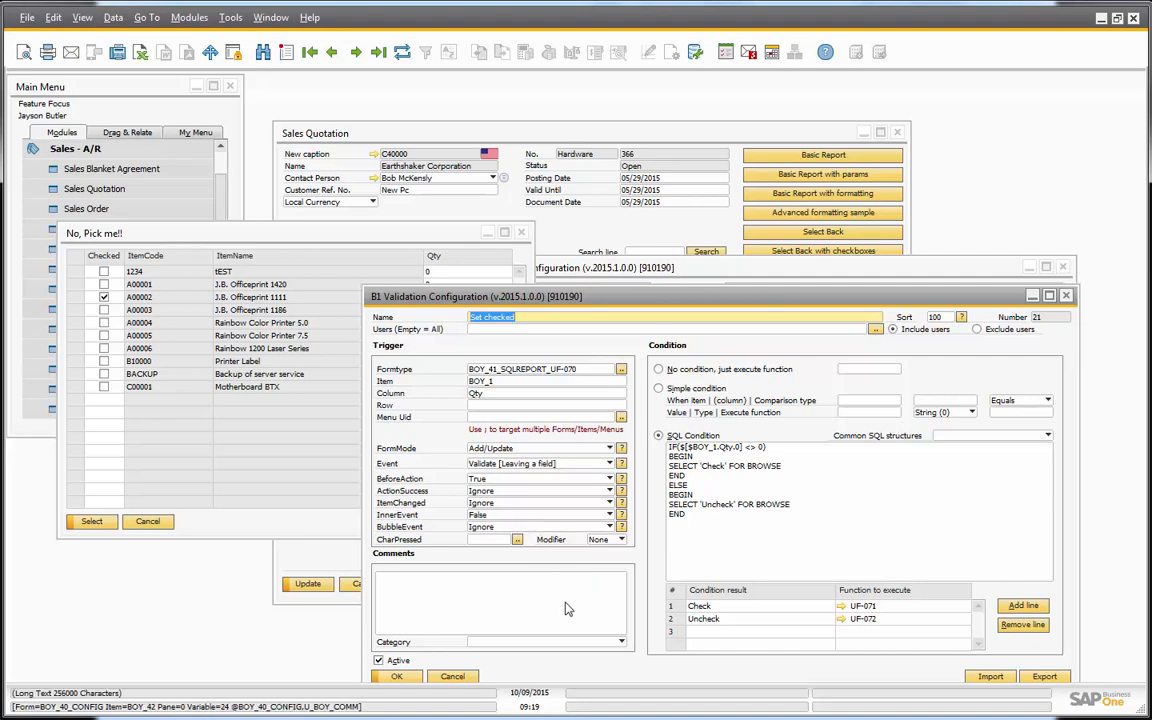
{"action": "left_click", "coordinate": [434, 680]}
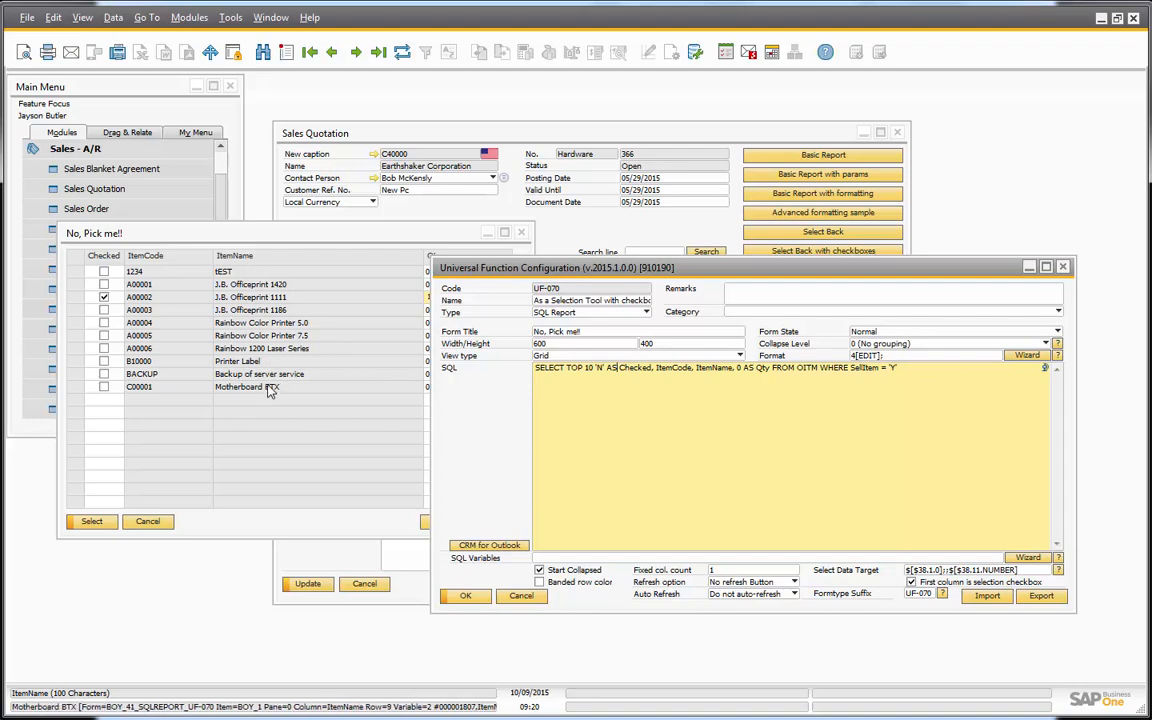
Compare the report configuration's Select Data Target with the report's Qty column and the quotation's item and quantity columns
{"action": "left_click", "coordinate": [384, 140]}
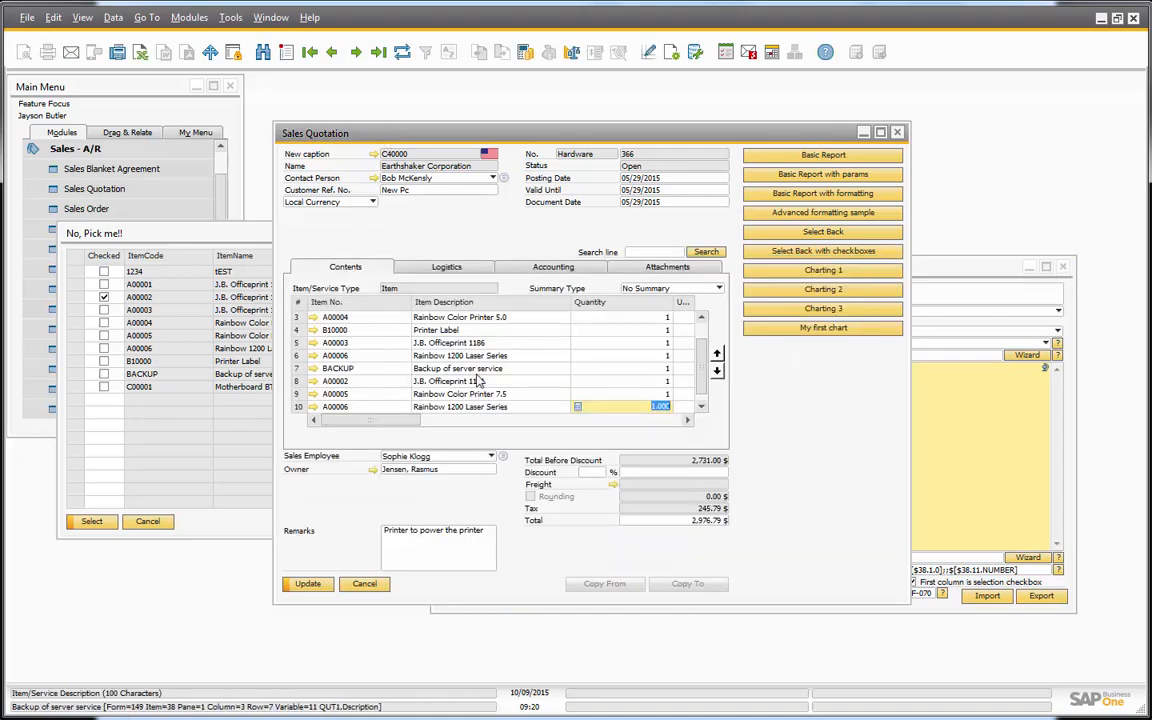
{"action": "left_click", "coordinate": [923, 450]}
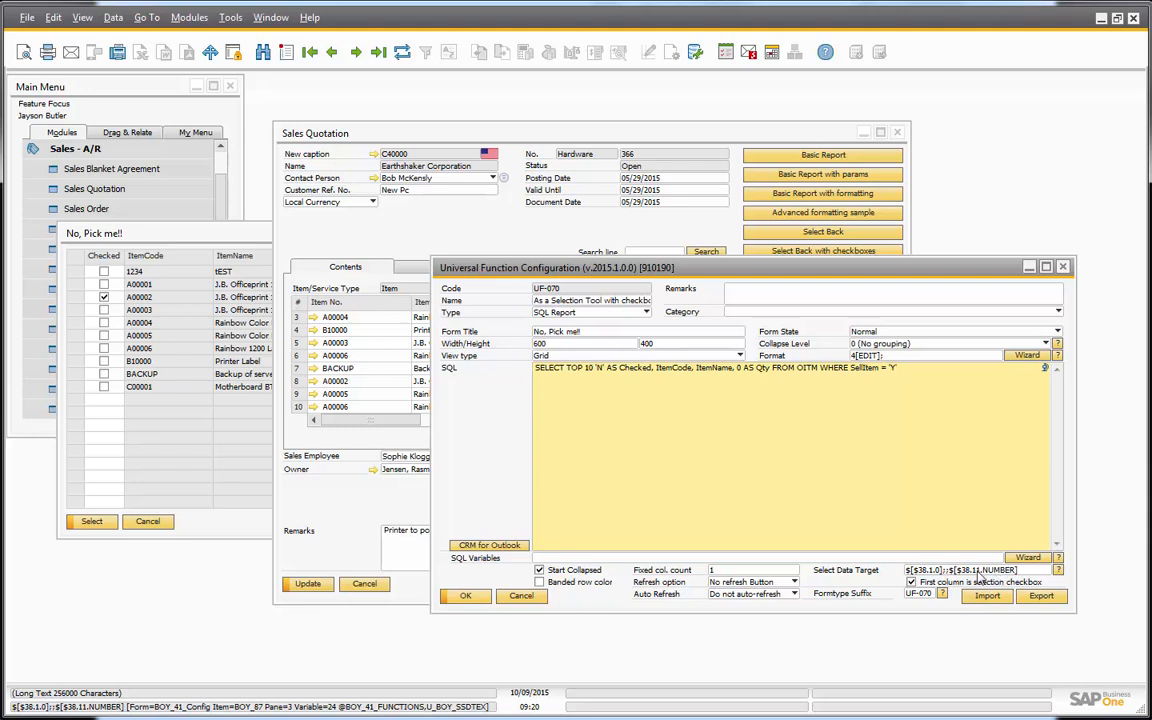
{"action": "left_click", "coordinate": [212, 238]}
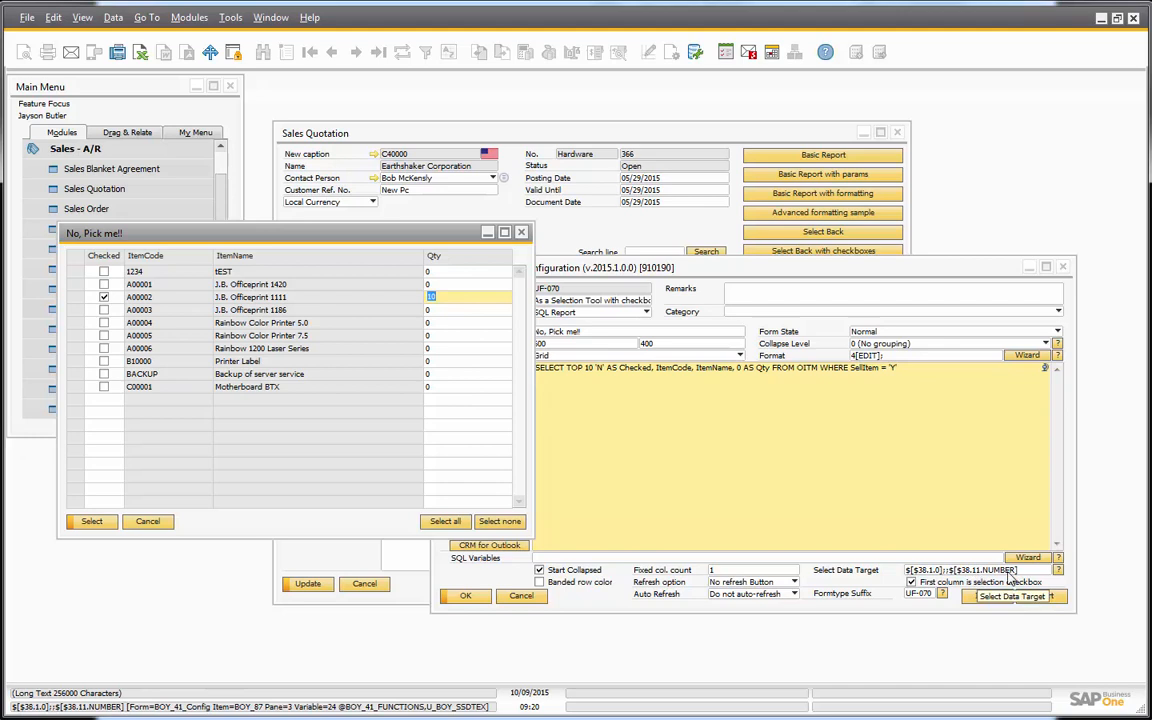
{"action": "left_click", "coordinate": [545, 141]}
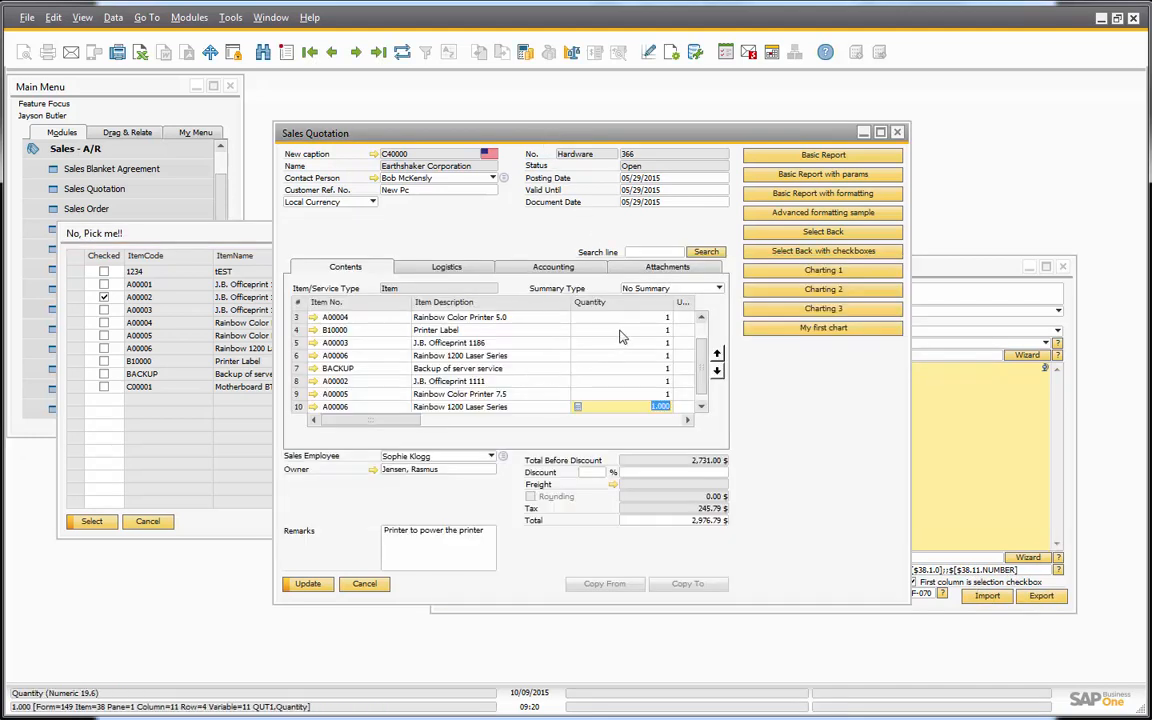
Set the Qty of item A00004 to 12 in the checkbox report and add the checked items to the sales quotation
{"action": "left_click", "coordinate": [149, 428]}
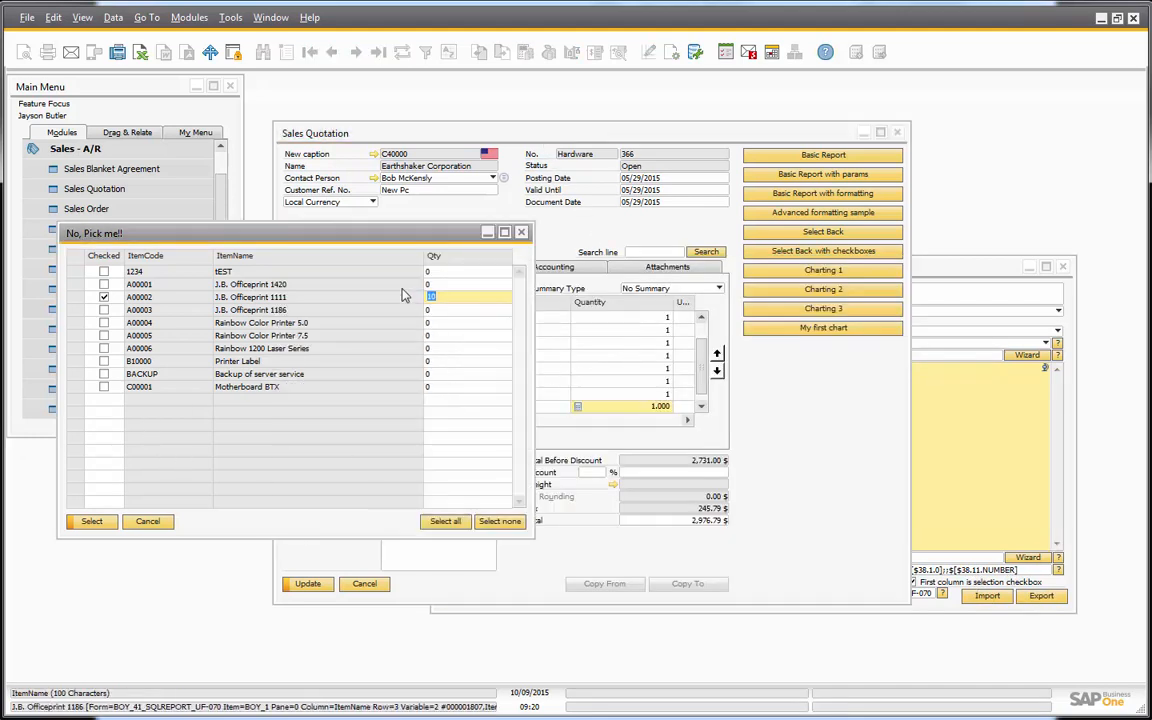
{"action": "left_click", "coordinate": [430, 322]}
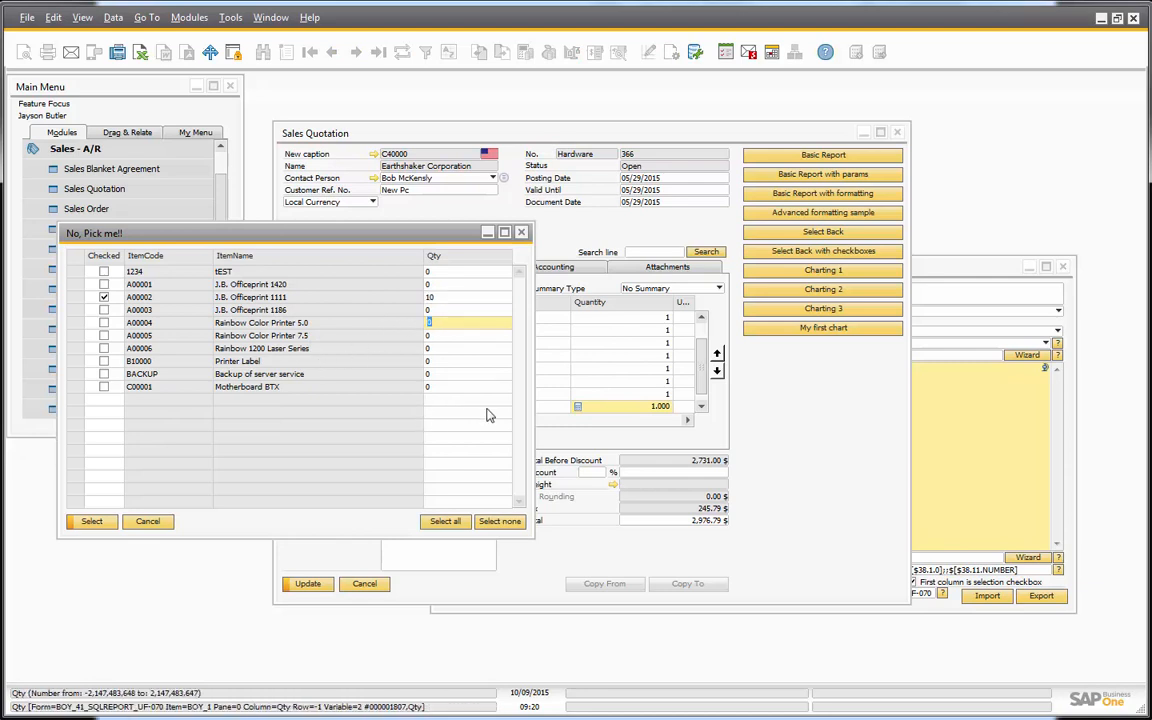
{"action": "key", "text": "Tab"}
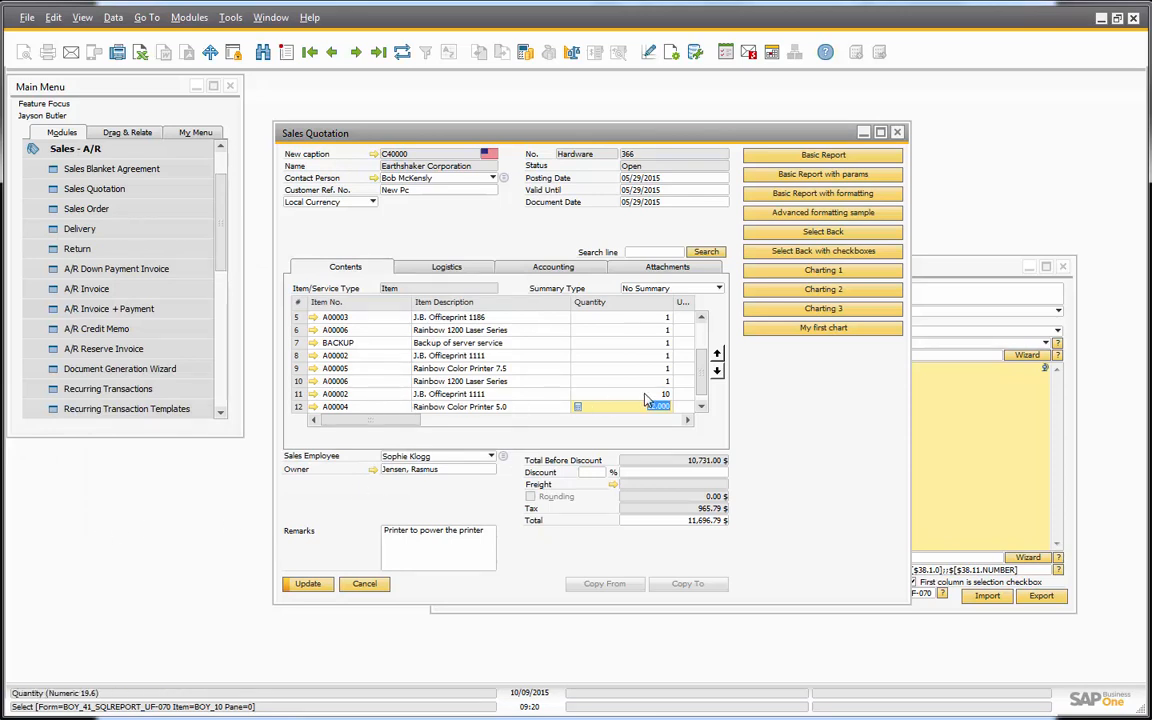
Review the Select Data Target and SQL query in the UF-070 report configuration and return to the sales quotation
{"action": "left_click", "coordinate": [1027, 570]}
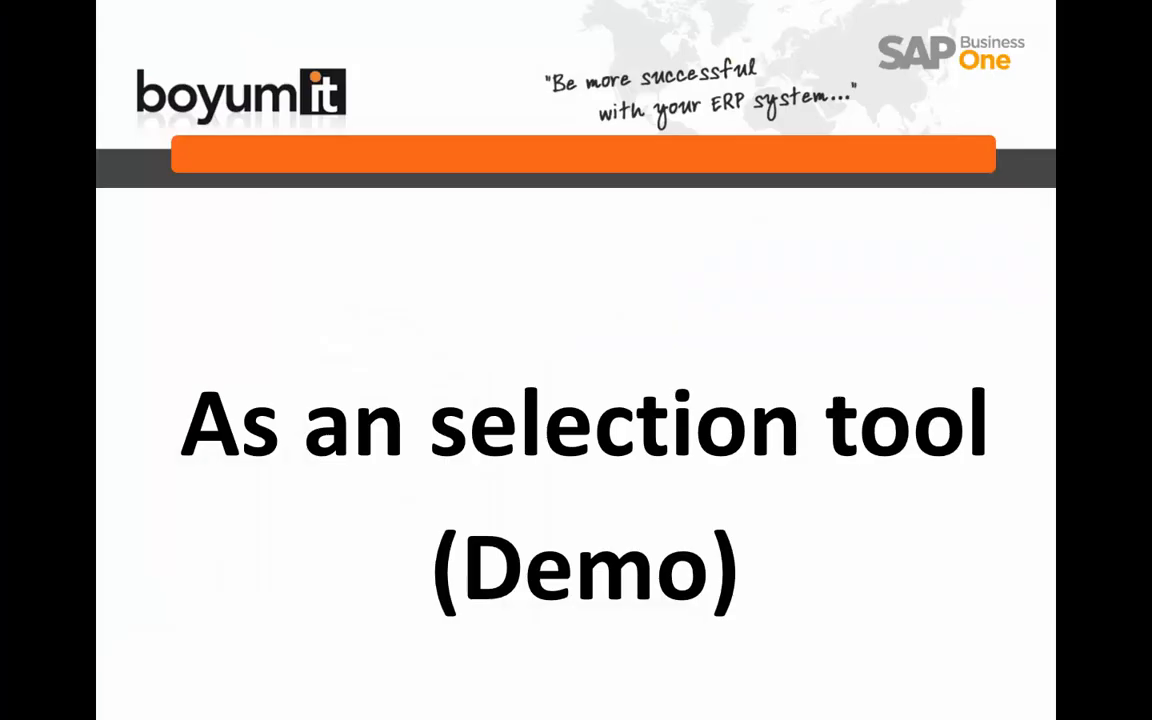
{"action": "left_click", "coordinate": [737, 603]}
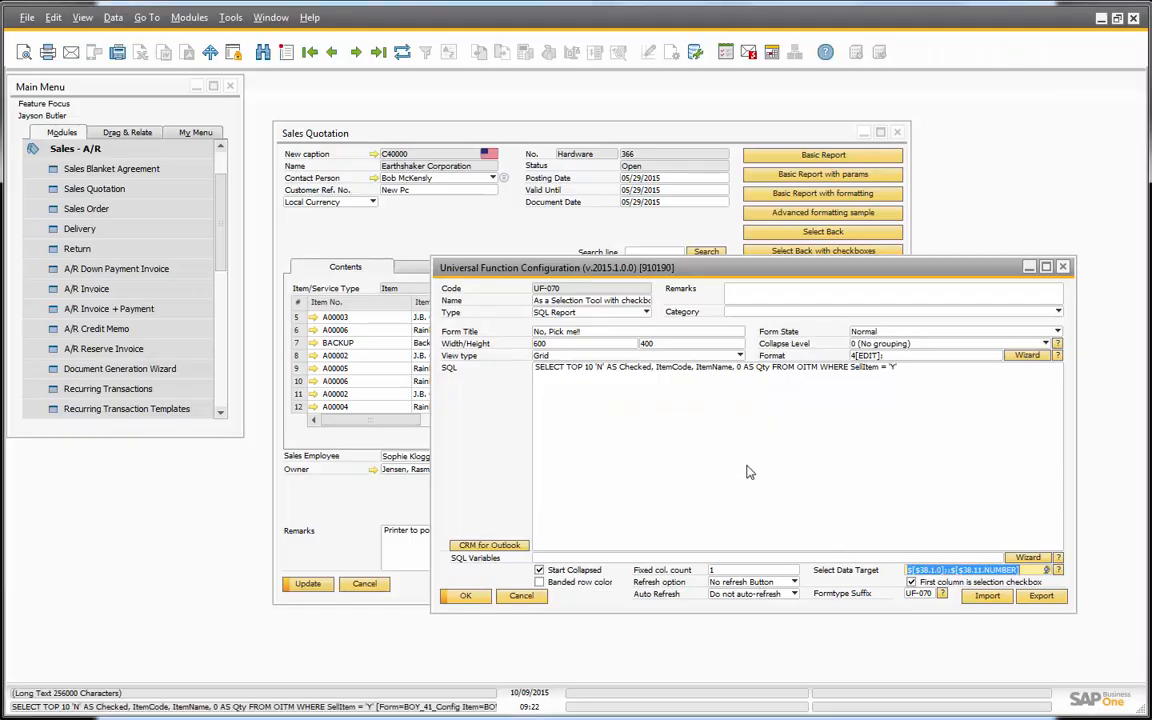
{"action": "left_click", "coordinate": [722, 465]}
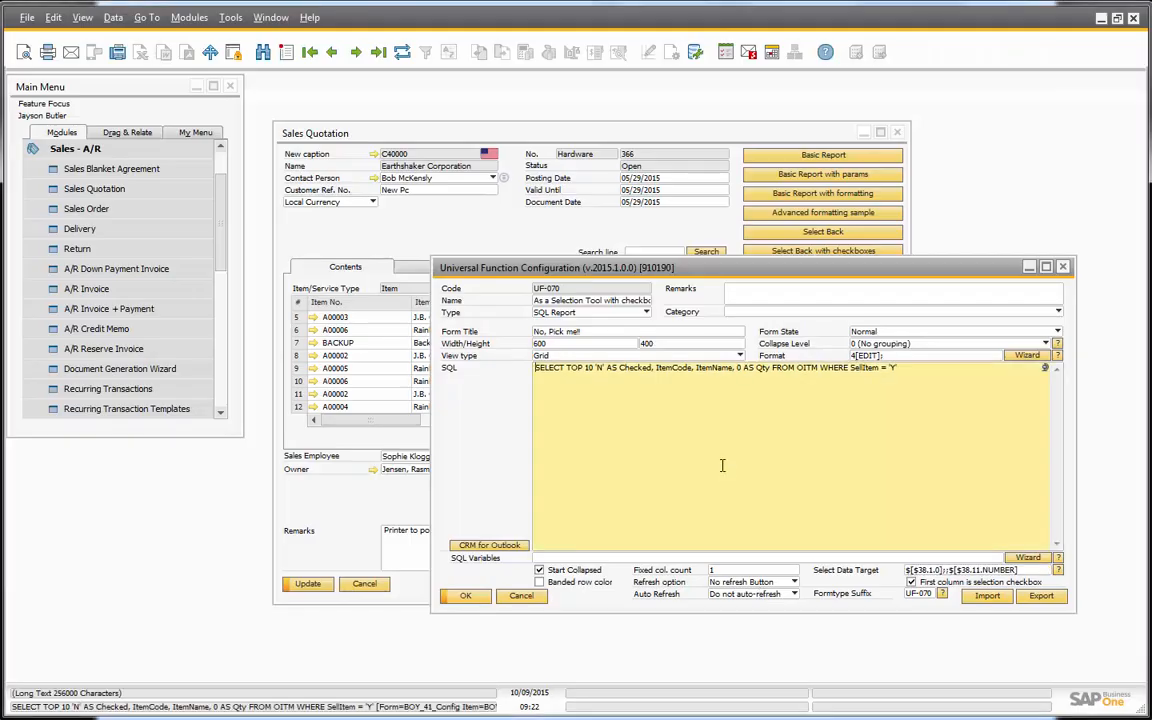
{"action": "left_click", "coordinate": [500, 247]}
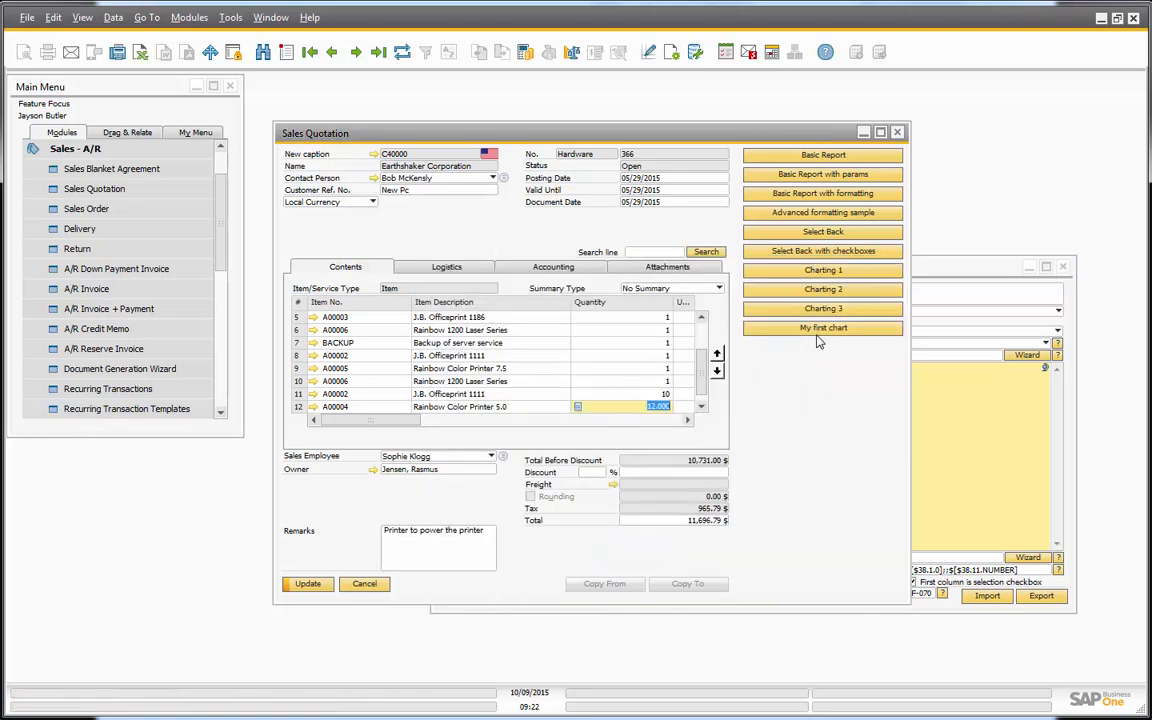
Open the Charting 1 report from the quotation and move the sales per employee chart aside for viewing
{"action": "left_click", "coordinate": [804, 274]}
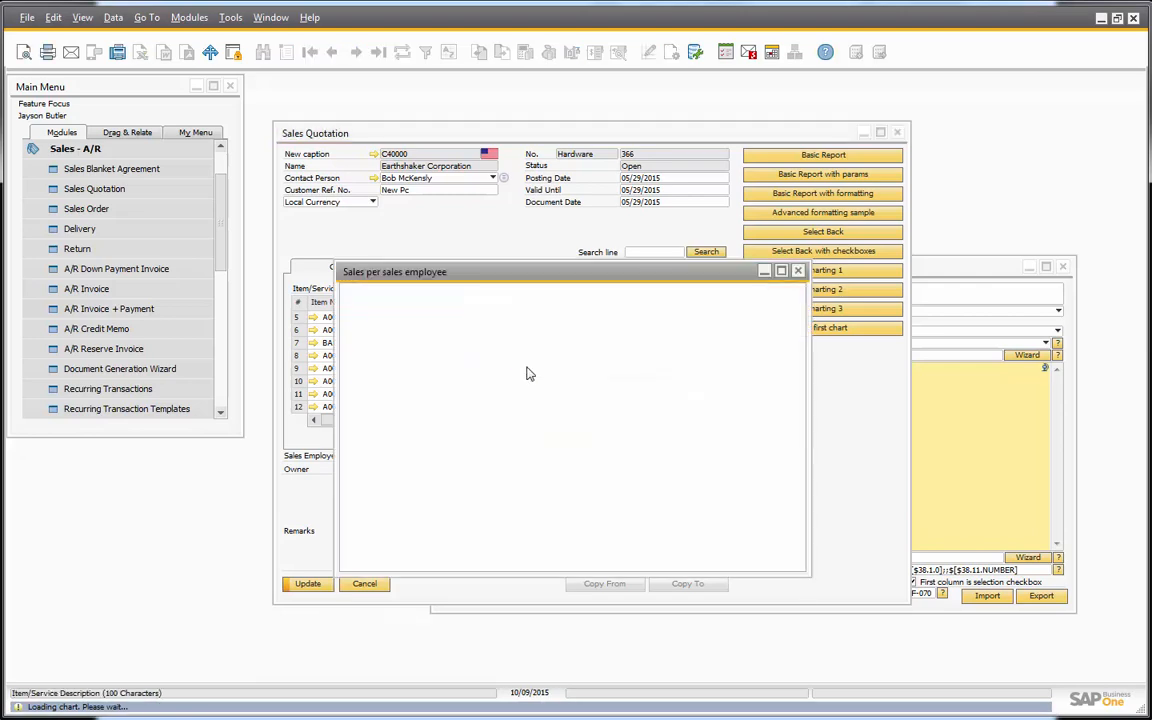
{"action": "left_click_drag", "start_coordinate": [500, 272], "coordinate": [414, 156]}
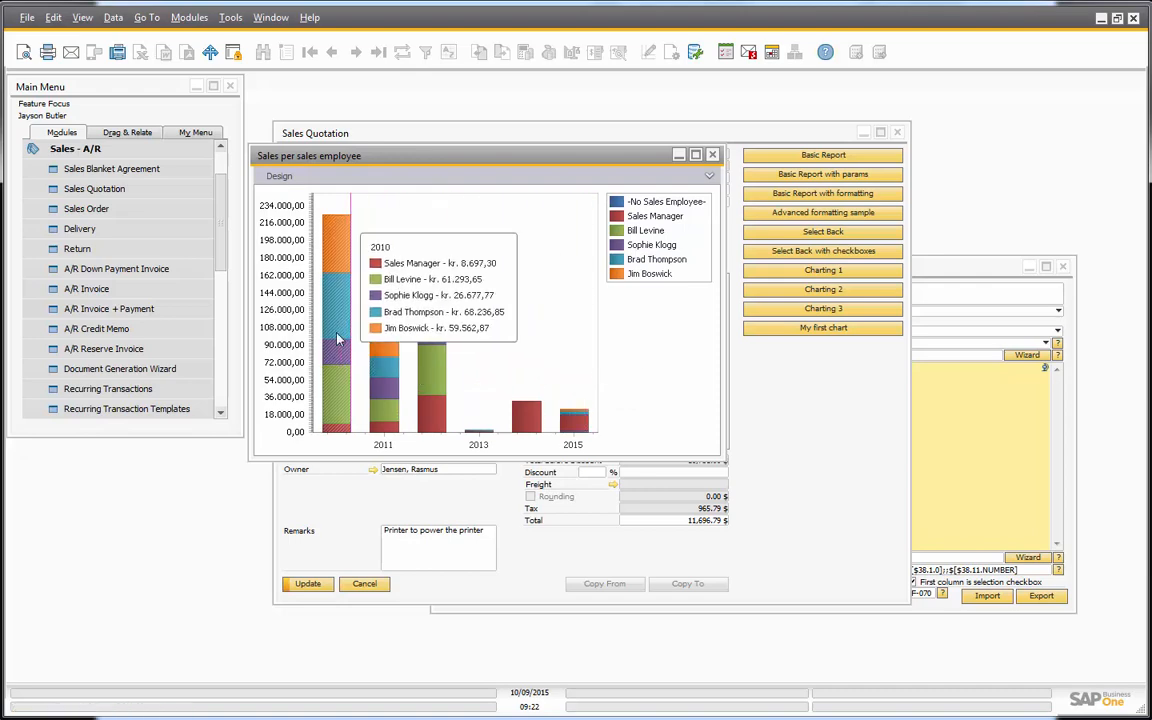
{"action": "left_click_drag", "start_coordinate": [348, 159], "coordinate": [182, 106]}
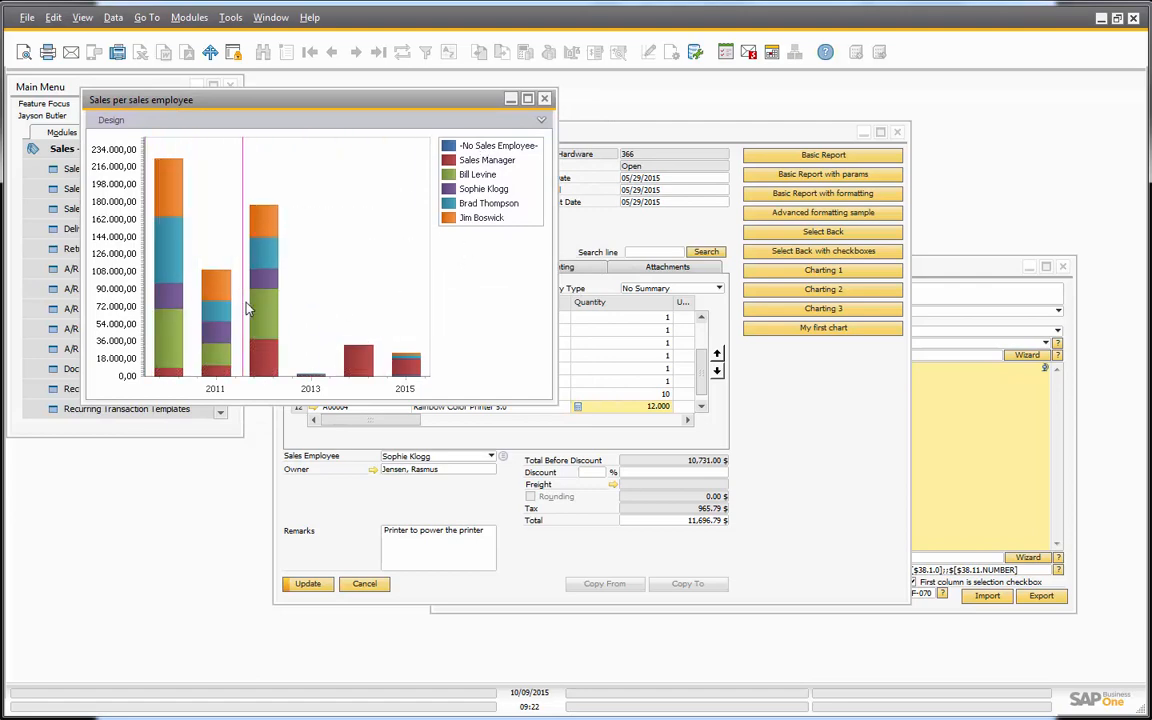
Open the Charting 2 and Charting 3 reports from the quotation and arrange their chart windows beside it
{"action": "left_click", "coordinate": [845, 450]}
{"action": "left_click", "coordinate": [800, 289]}
{"action": "left_click_drag", "start_coordinate": [463, 280], "coordinate": [245, 214]}
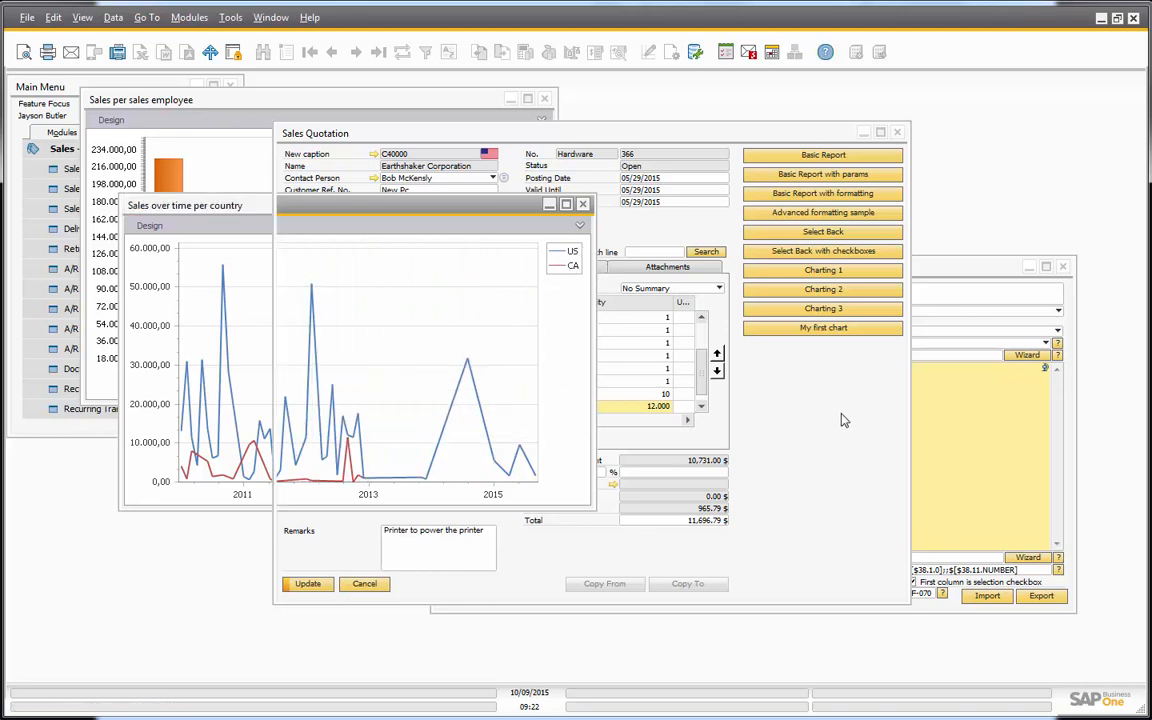
{"action": "left_click", "coordinate": [745, 355]}
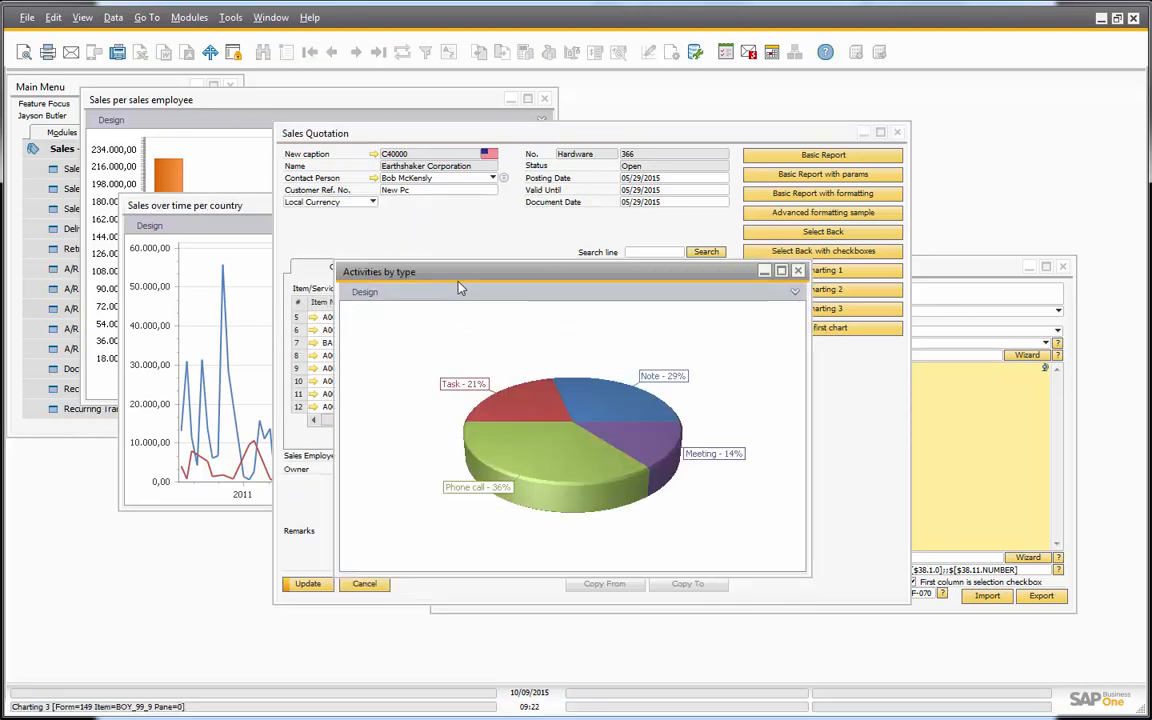
{"action": "left_click_drag", "start_coordinate": [463, 283], "coordinate": [233, 295]}
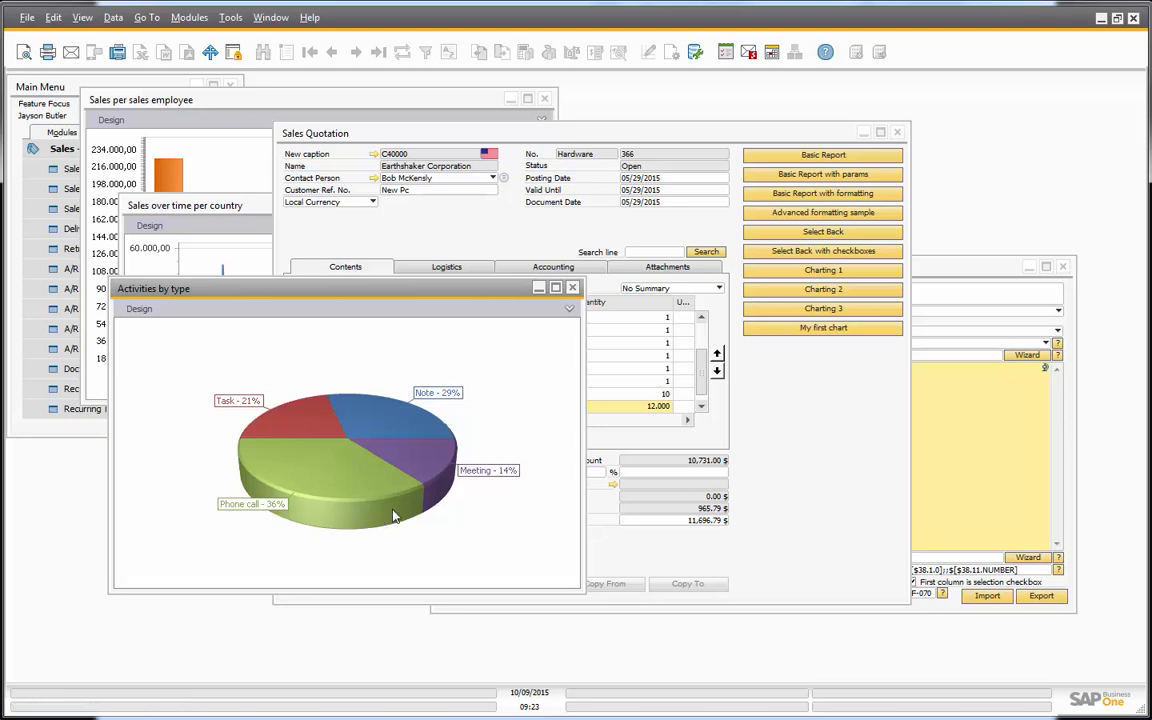
Start a new universal function and set its type to SQL Report
{"action": "left_click", "coordinate": [918, 474]}
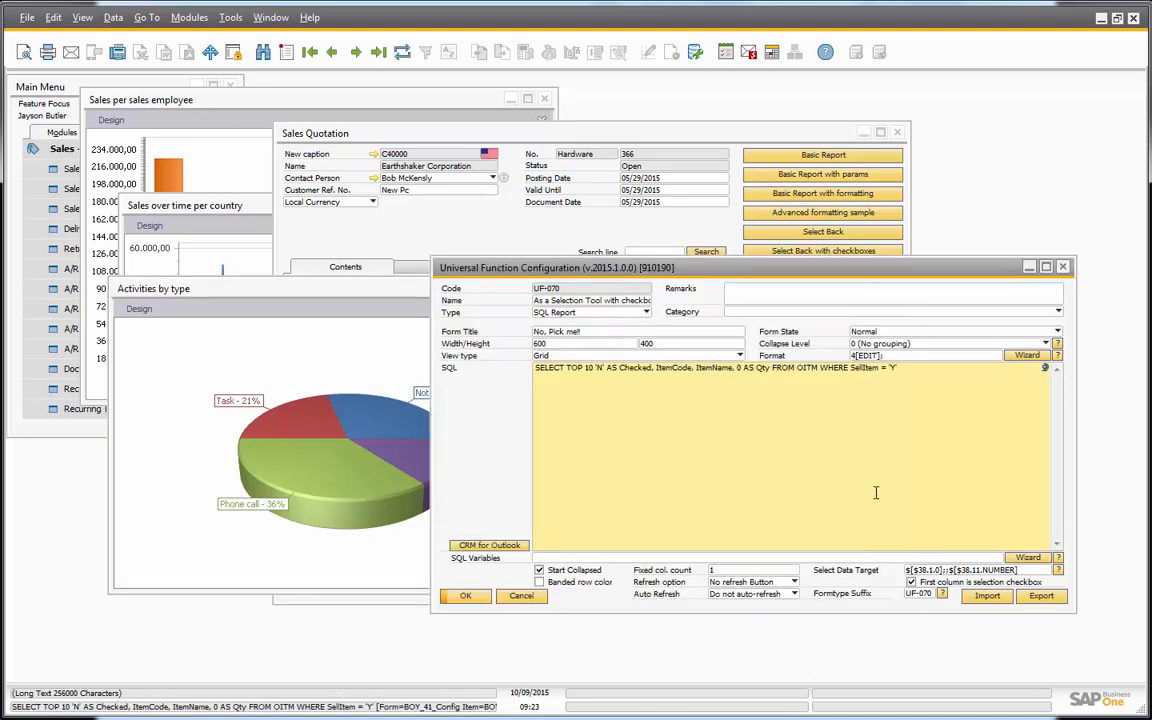
{"action": "key", "text": "ctrl+a"}
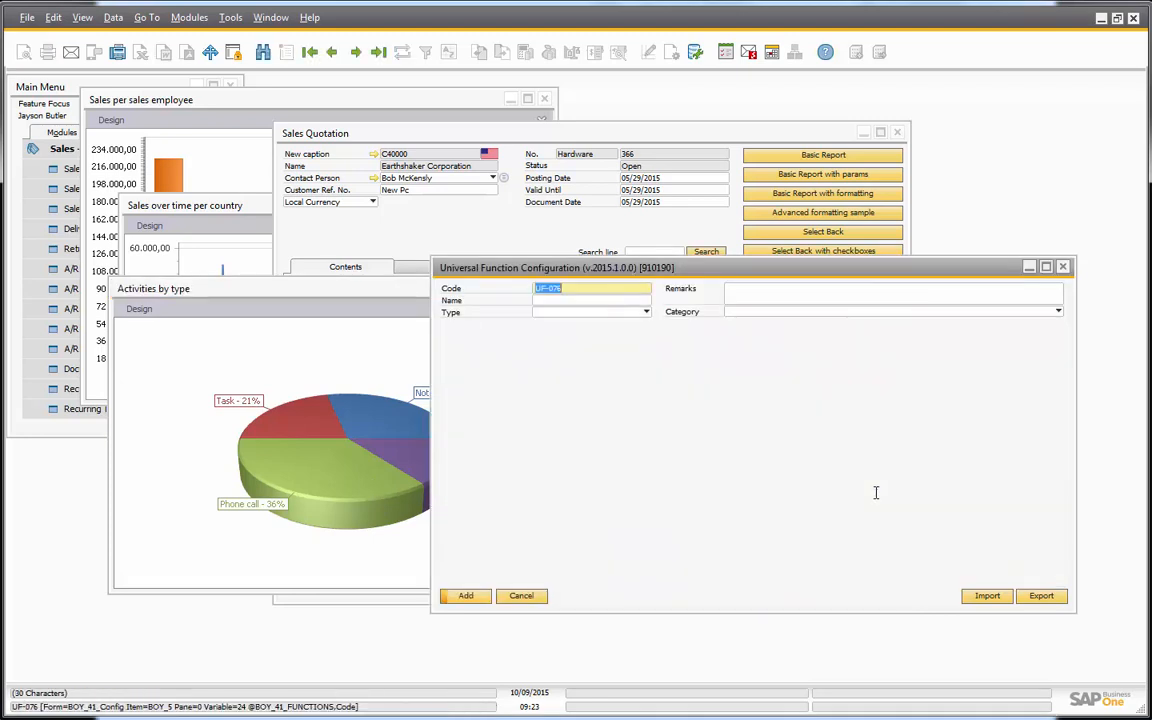
{"action": "left_click", "coordinate": [588, 313]}
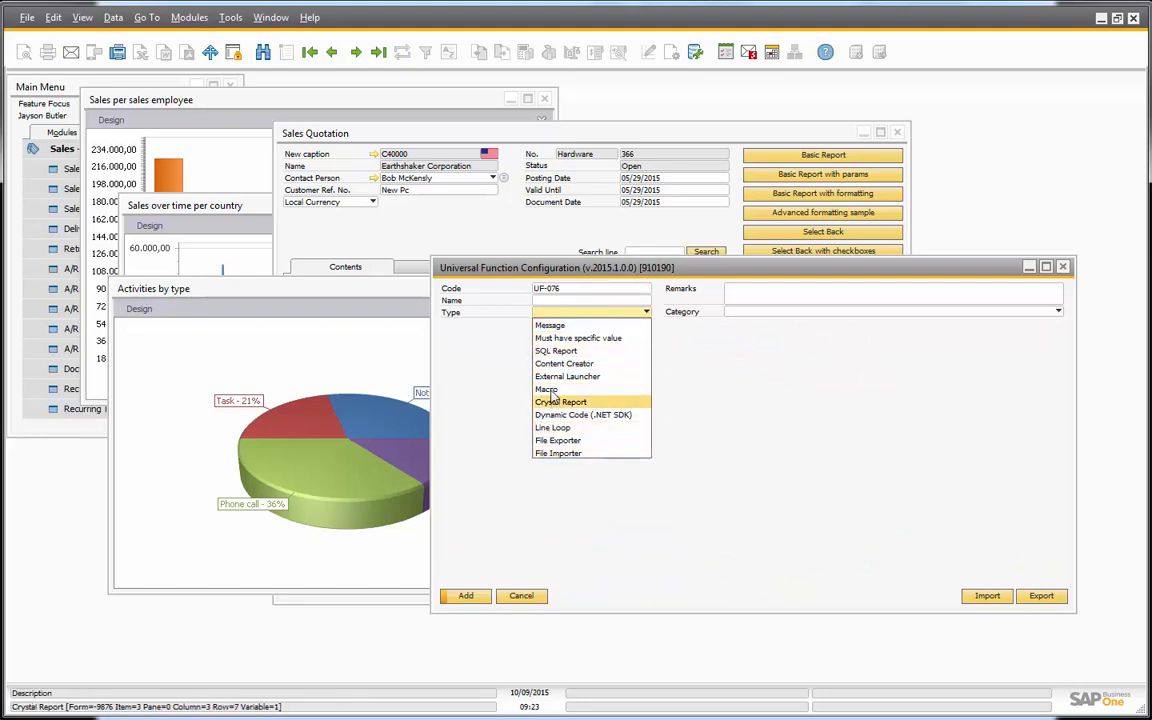
{"action": "left_click", "coordinate": [560, 351]}
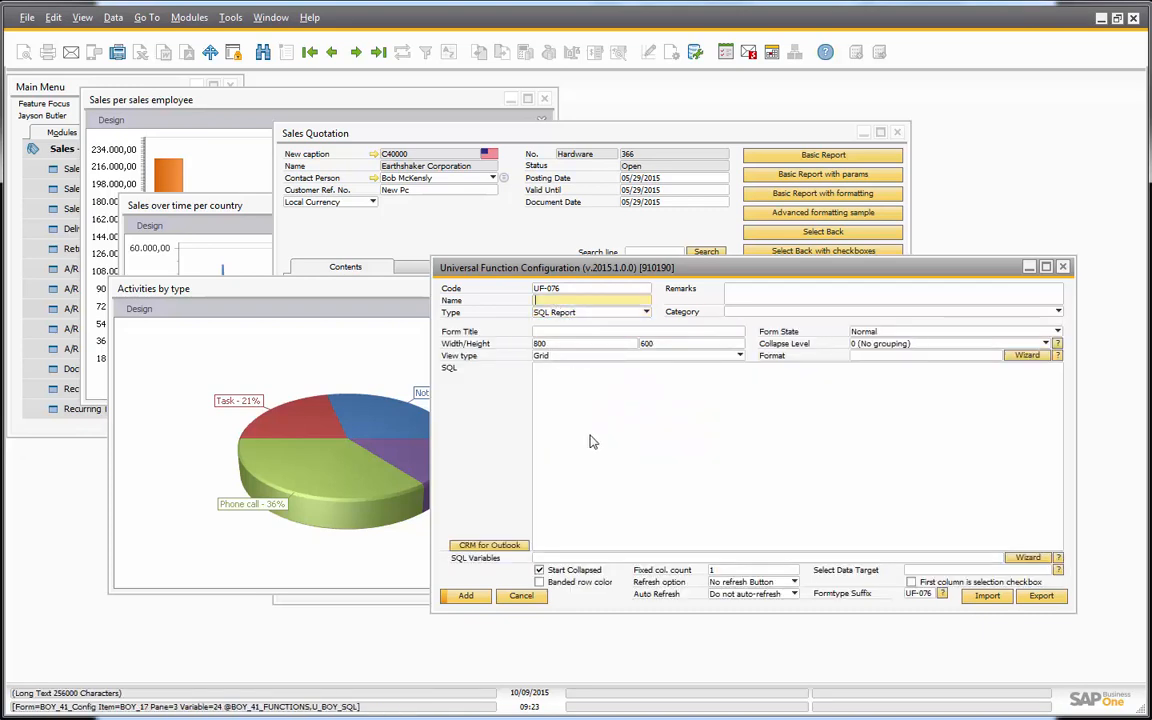
Enter "My first chart" as both the name and the form title of the new SQL report
{"action": "type", "text": "My first chart"}
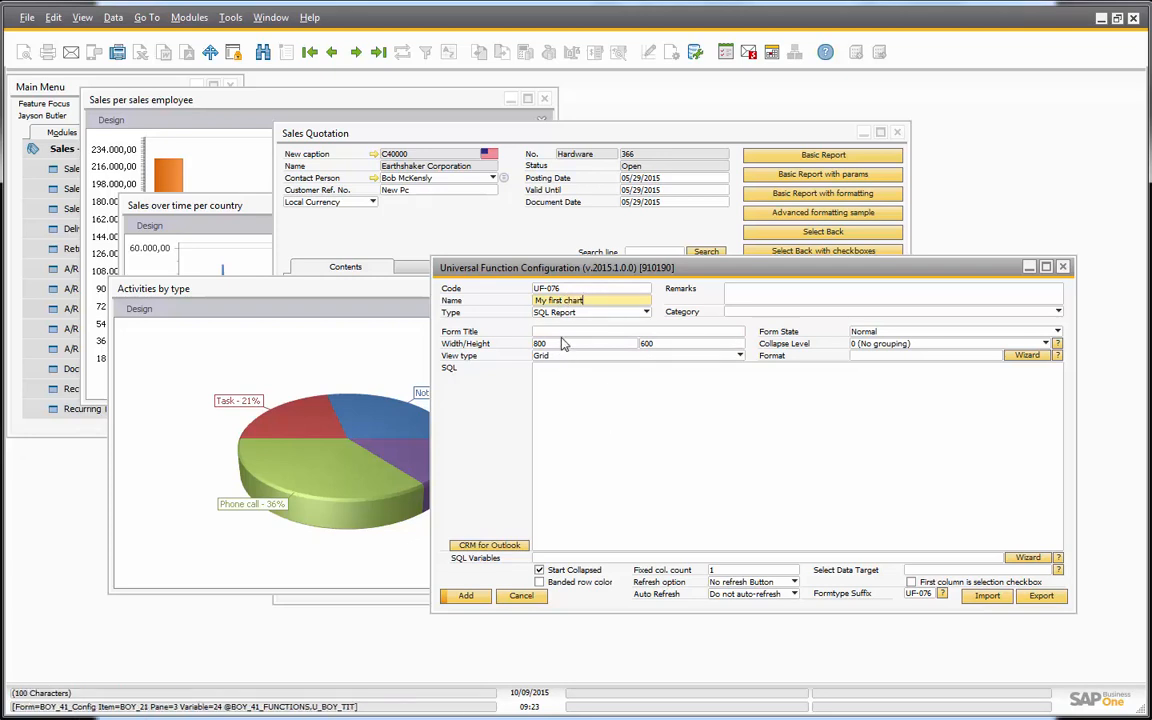
{"action": "key", "text": "Tab"}
{"action": "type", "text": "My f"}
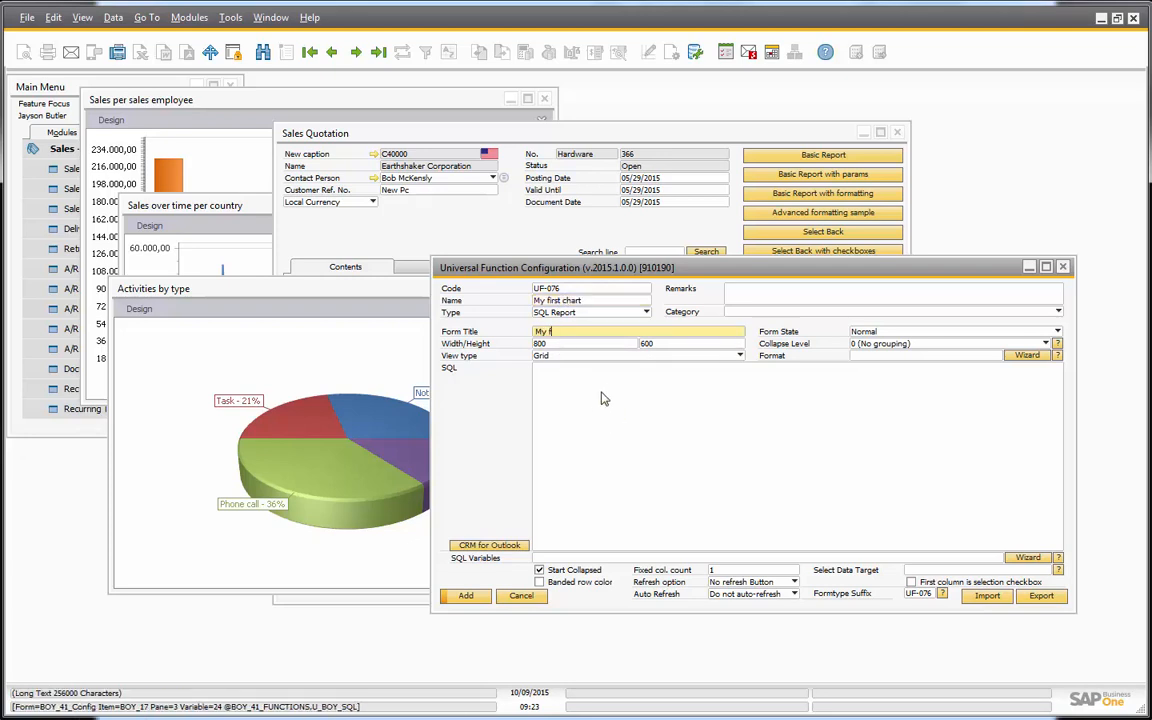
{"action": "type", "text": "irst chart"}
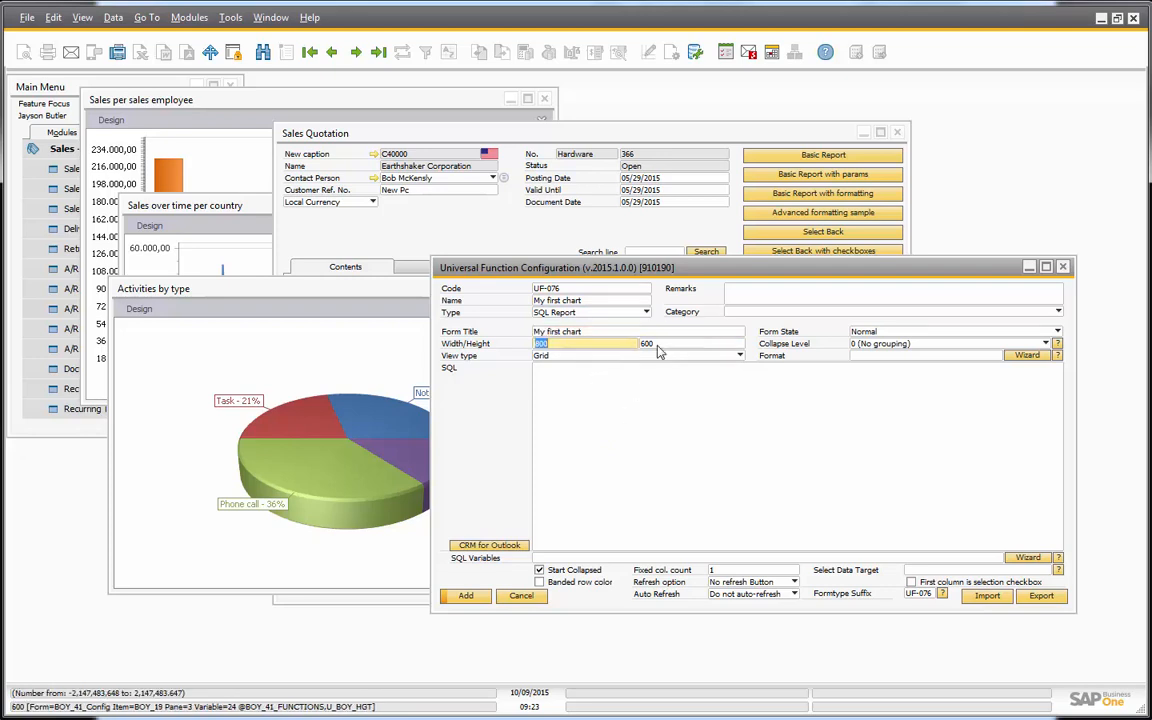
Set the new SQL report's view type to Chart
{"action": "left_click", "coordinate": [600, 356]}
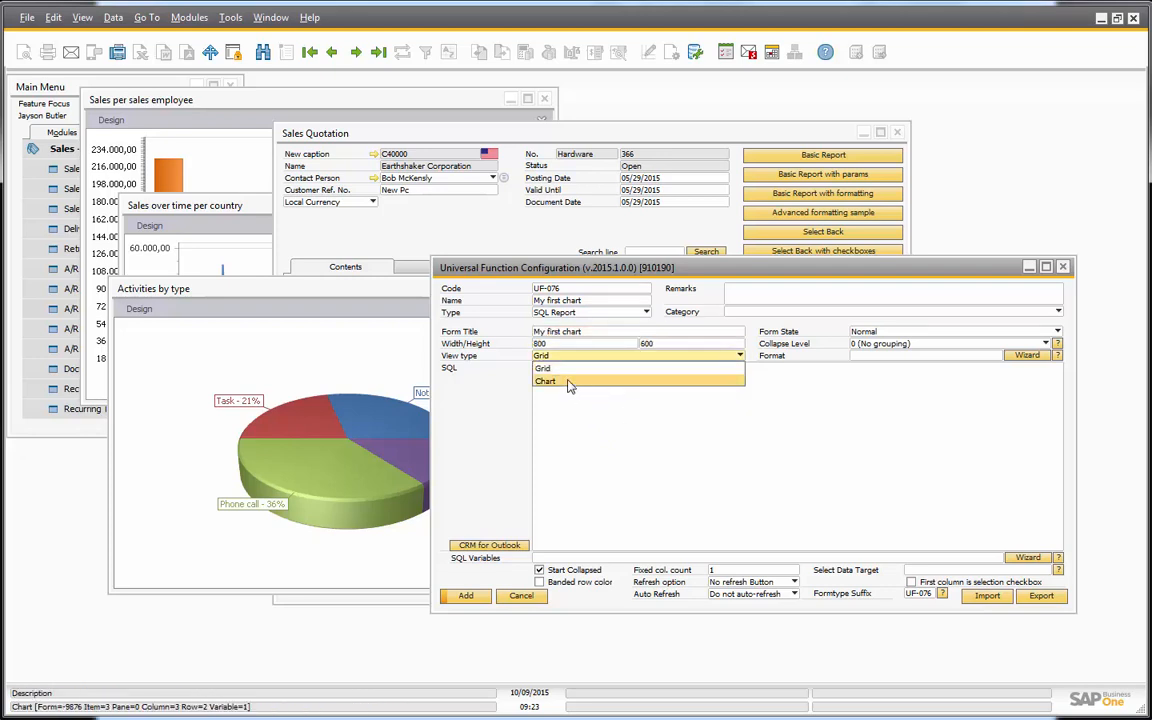
{"action": "left_click", "coordinate": [587, 378]}
{"action": "left_click", "coordinate": [565, 356]}
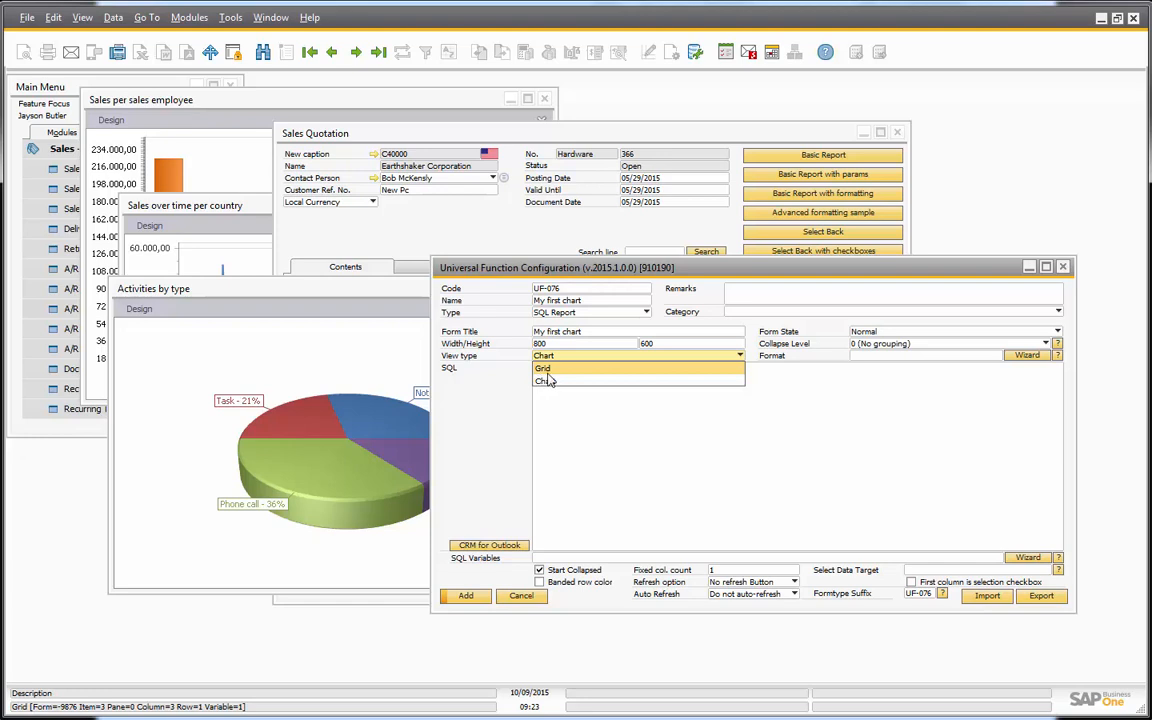
{"action": "left_click", "coordinate": [548, 380]}
Enter the query "SELECT CardCode, DocTotal FROM OINV" for the chart report and add the function
{"action": "left_click", "coordinate": [622, 370]}
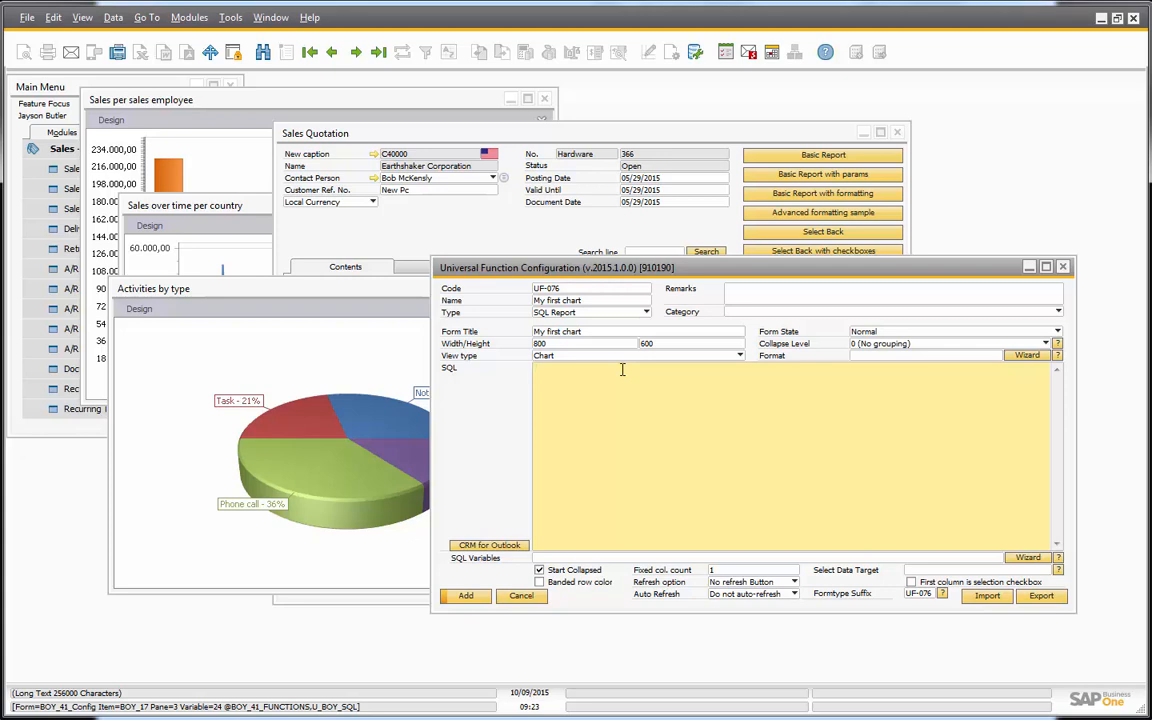
{"action": "type", "text": "SELECT Cardcode"}
{"action": "key", "text": "Delete"}
{"action": "type", "text": "Code, DocTotal FROM OINV"}
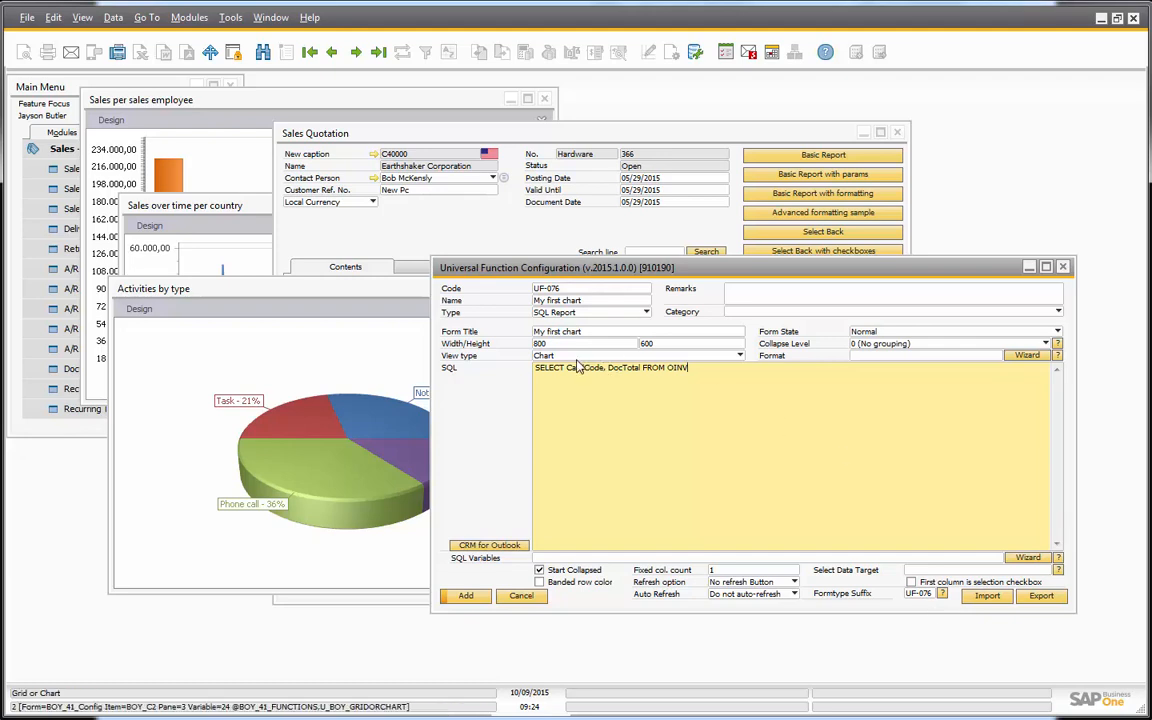
{"action": "left_click", "coordinate": [465, 595]}
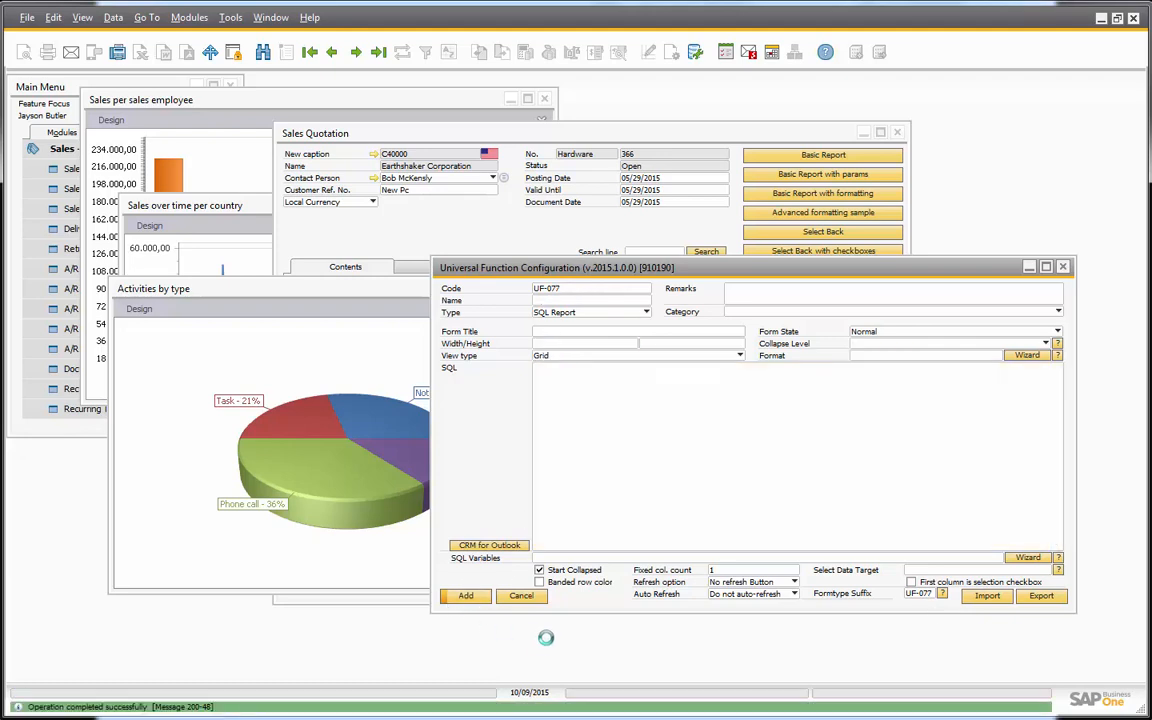
Bring up the saved UF-076 chart configuration and move its window clear of the quotation's function buttons
{"action": "left_click", "coordinate": [686, 216]}
{"action": "right_click", "coordinate": [791, 404]}
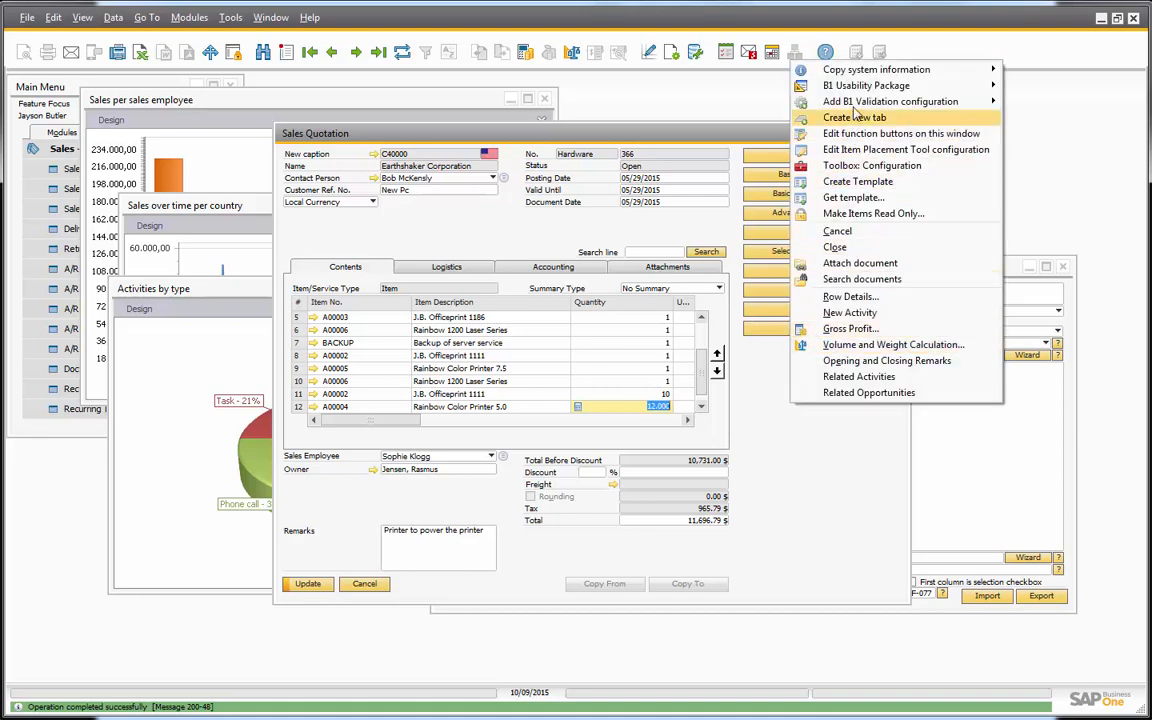
{"action": "left_click", "coordinate": [968, 489]}
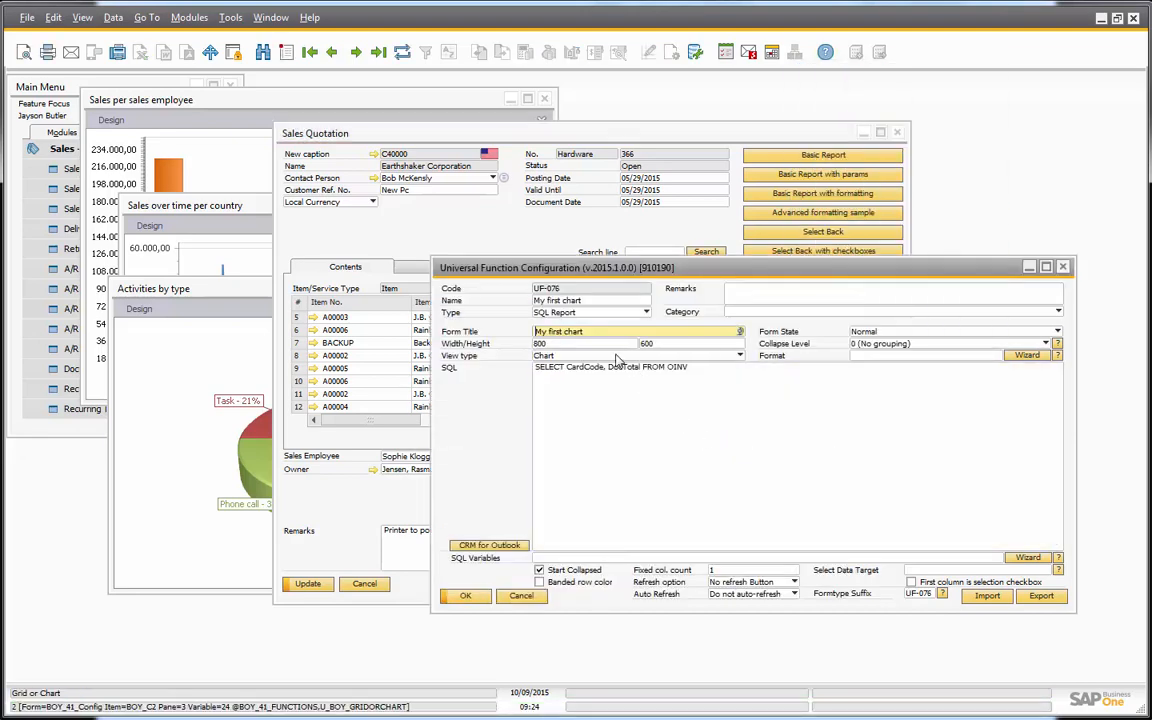
{"action": "left_click_drag", "start_coordinate": [594, 268], "coordinate": [822, 371]}
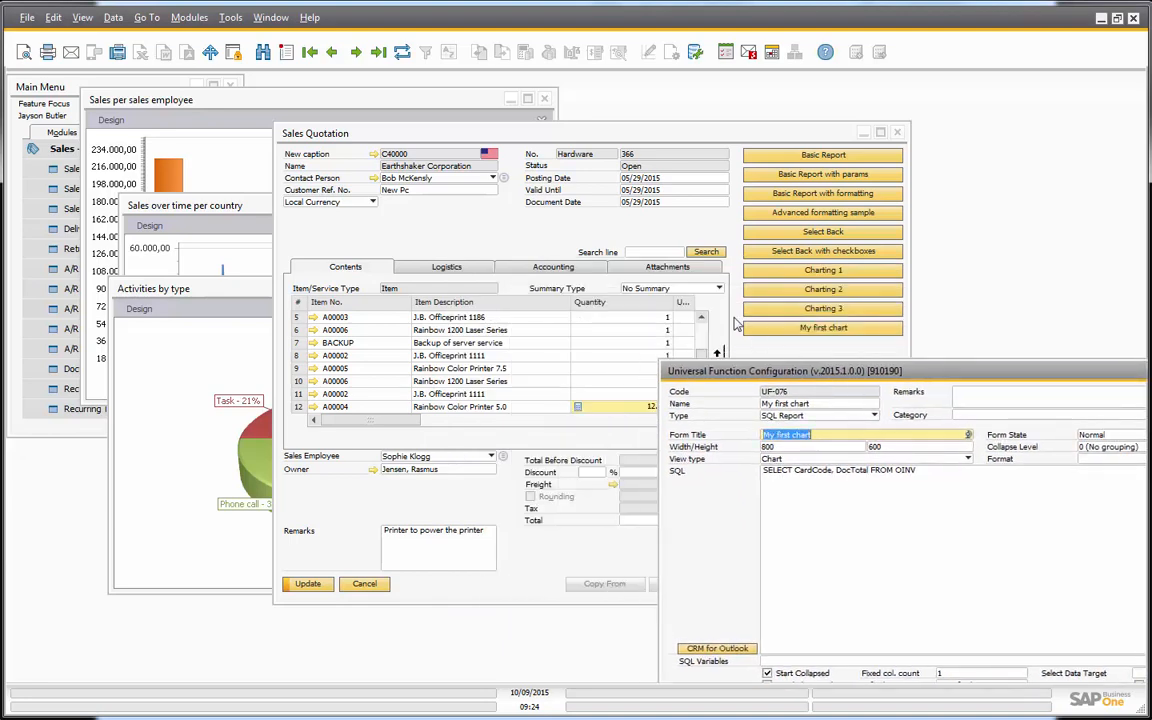
Assign universal function UF-076 to the quotation's "My first chart" function button and update the button configuration
{"action": "left_click", "coordinate": [818, 353]}
{"action": "right_click", "coordinate": [787, 361]}
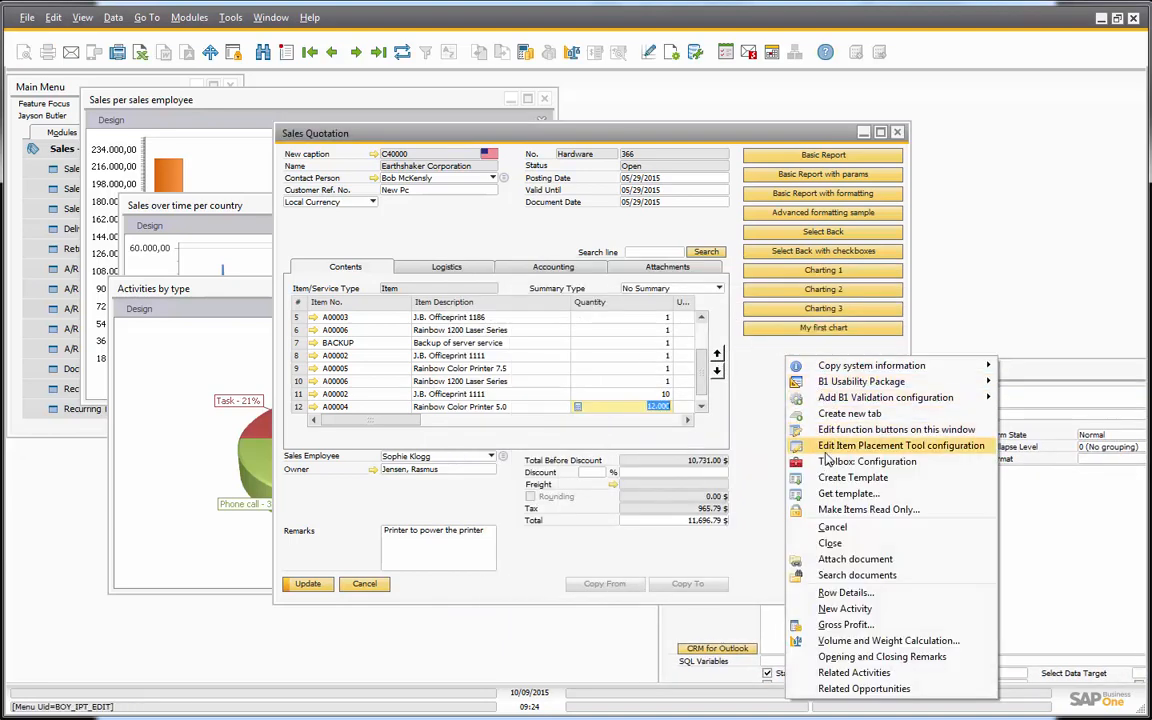
{"action": "left_click", "coordinate": [825, 430]}
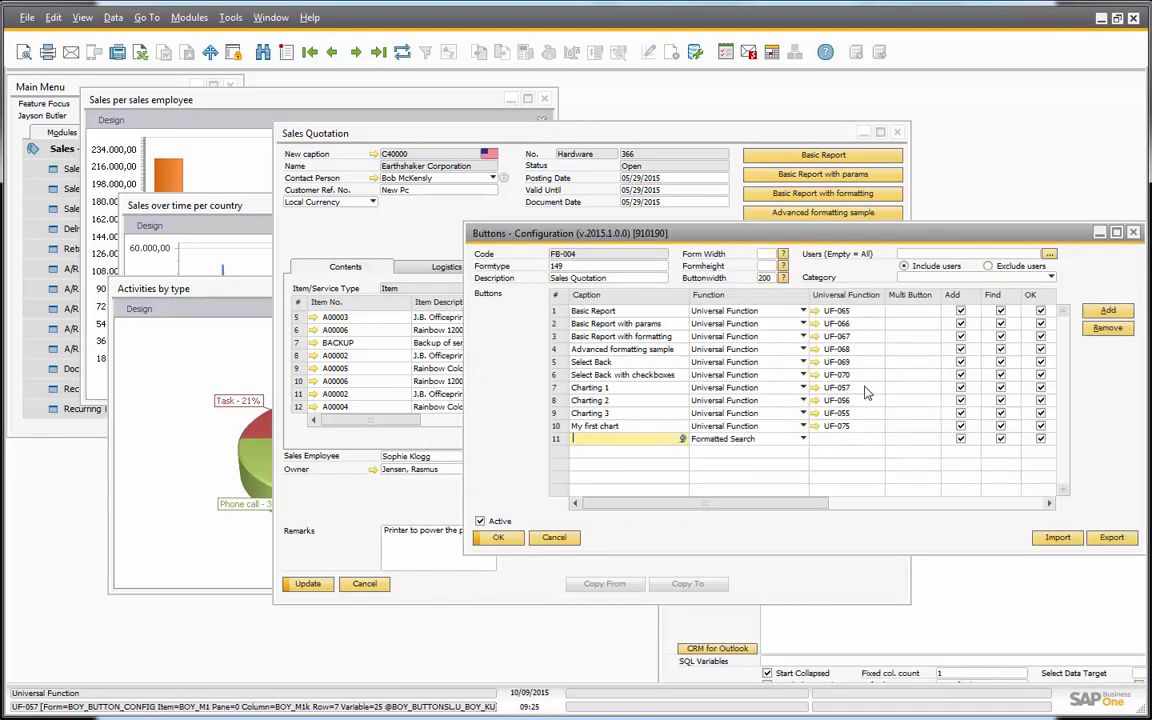
{"action": "key", "text": "Tab"}
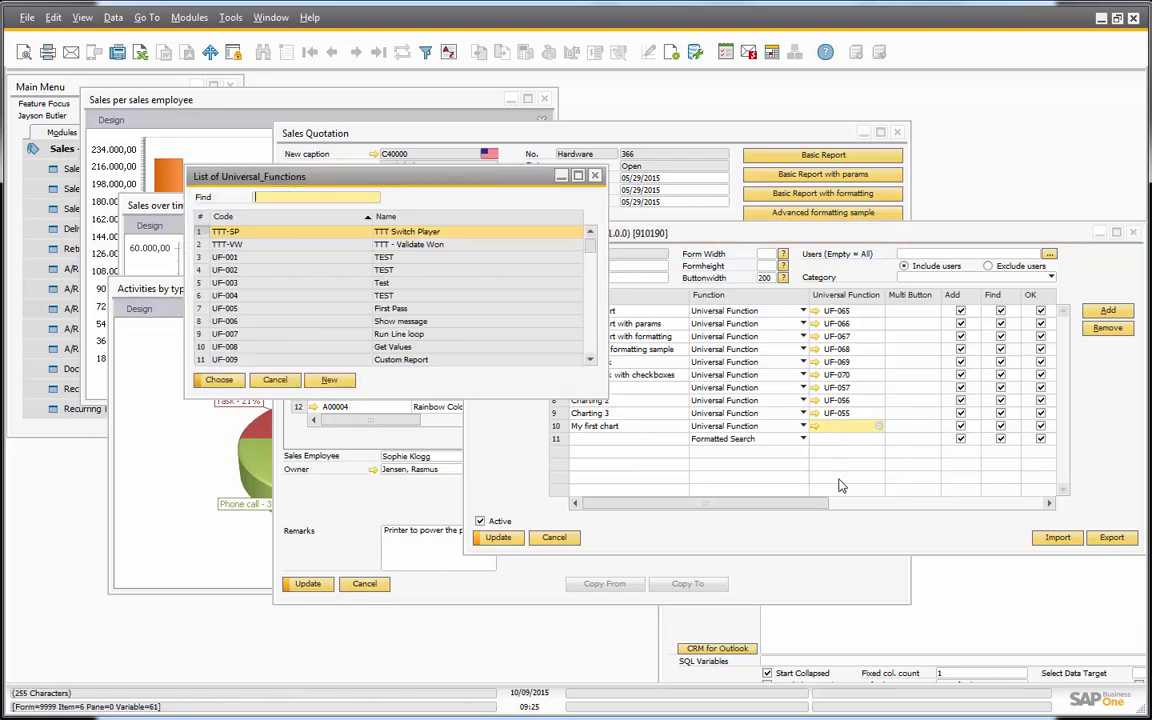
{"action": "scroll", "coordinate": [420, 360], "scroll_direction": "down", "scroll_amount": 4}
{"action": "scroll", "coordinate": [418, 360], "scroll_direction": "down", "scroll_amount": 18}
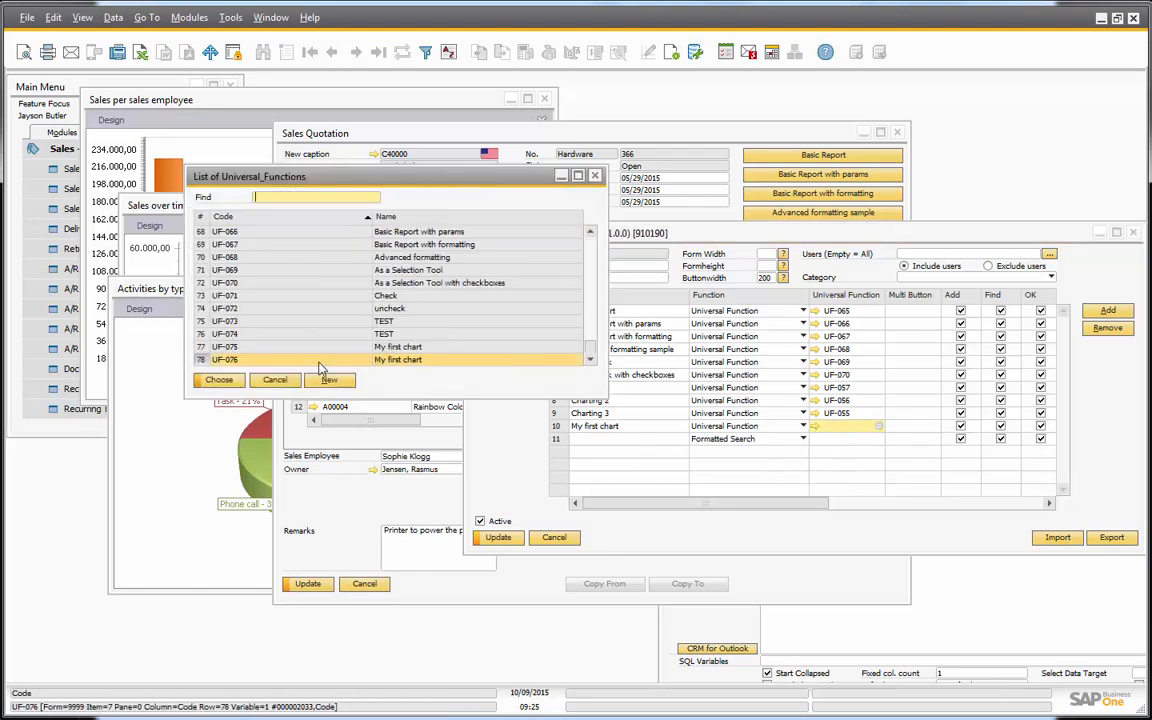
{"action": "double_click", "coordinate": [323, 361]}
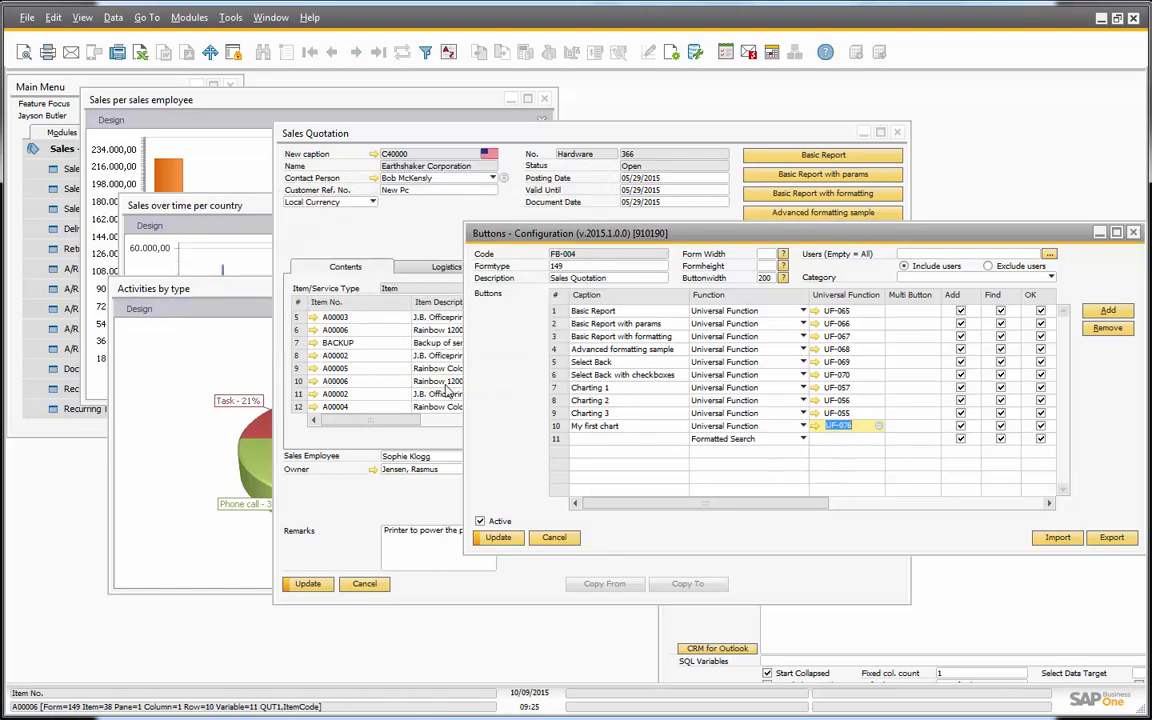
{"action": "left_click", "coordinate": [498, 537]}
Close the three sample chart windows and the buttons configuration, and clear the universal function configuration away from the sales quotation
{"action": "left_click", "coordinate": [226, 312]}
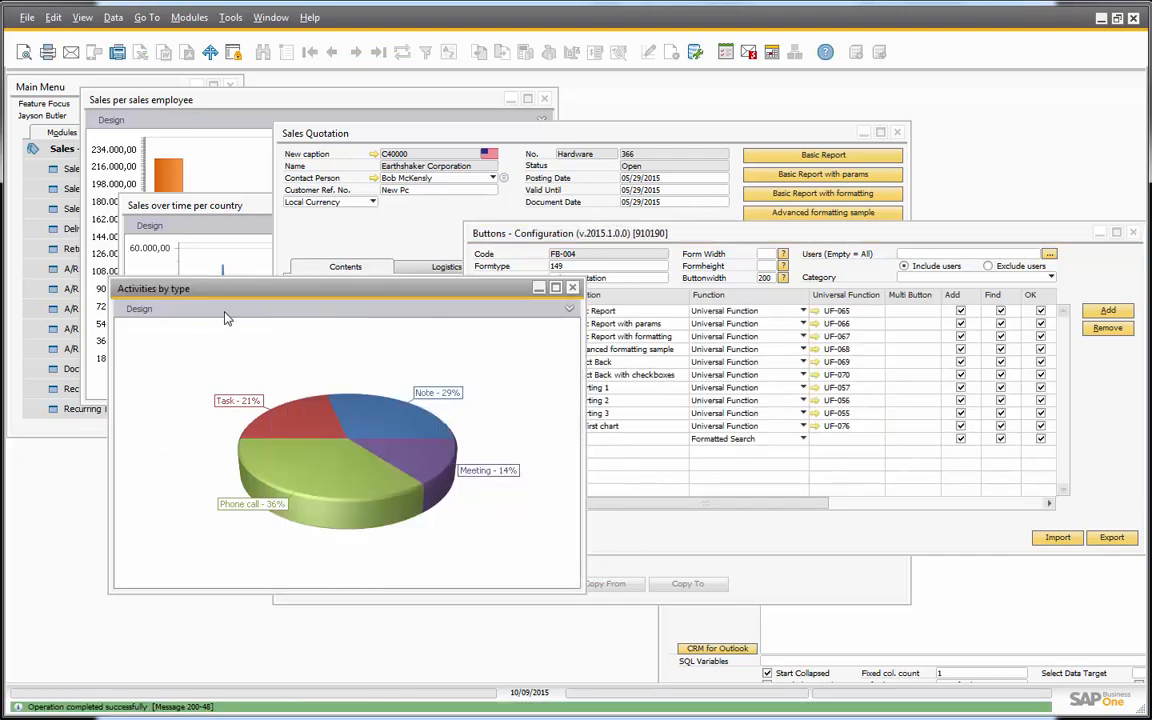
{"action": "left_click", "coordinate": [573, 288]}
{"action": "left_click", "coordinate": [226, 208]}
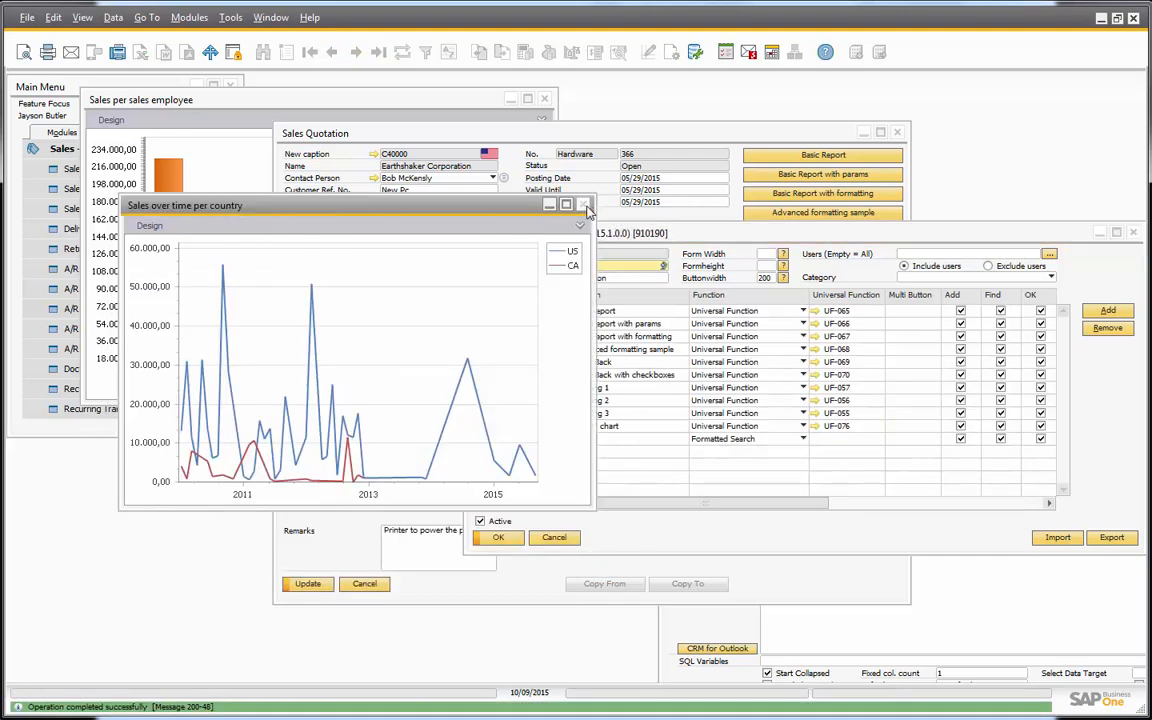
{"action": "left_click", "coordinate": [583, 204]}
{"action": "left_click", "coordinate": [545, 101]}
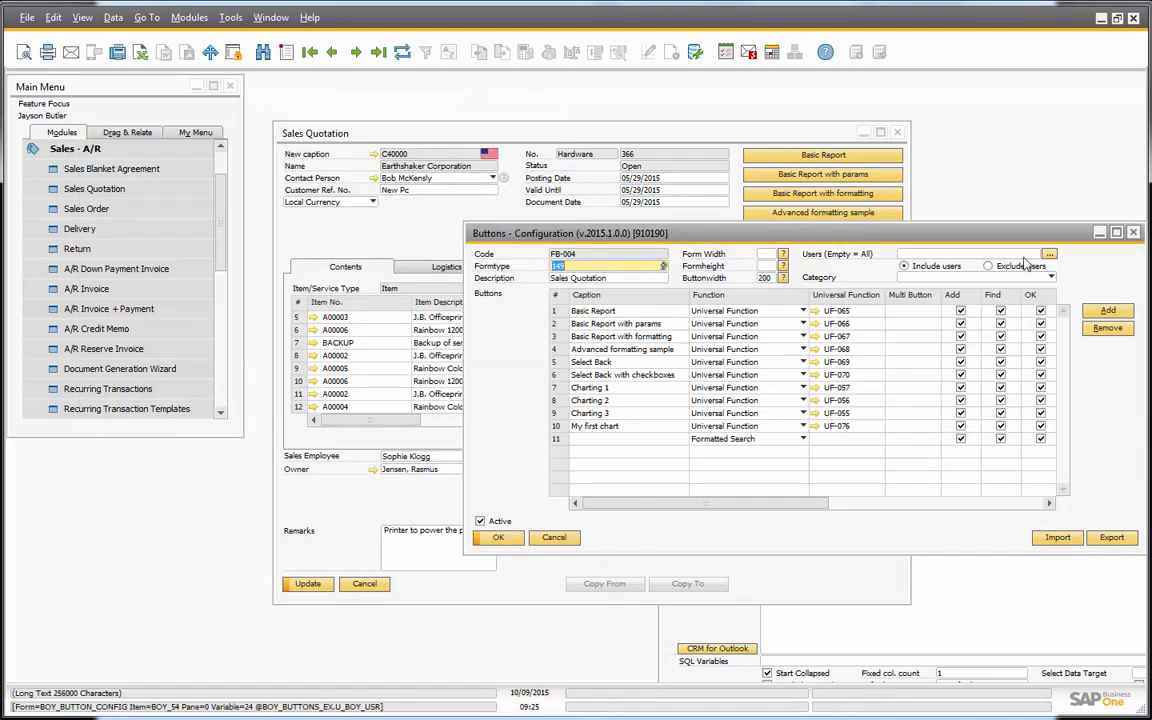
{"action": "left_click", "coordinate": [1133, 233]}
{"action": "left_click_drag", "start_coordinate": [1081, 374], "coordinate": [794, 379]}
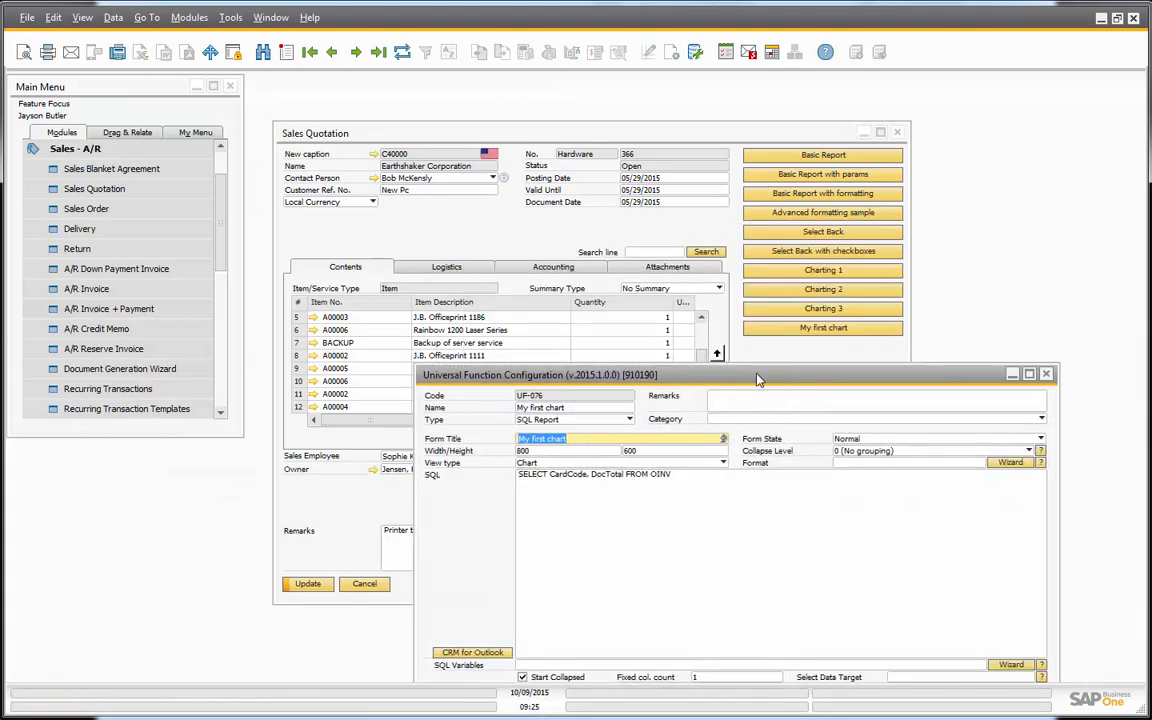
{"action": "left_click", "coordinate": [1004, 375]}
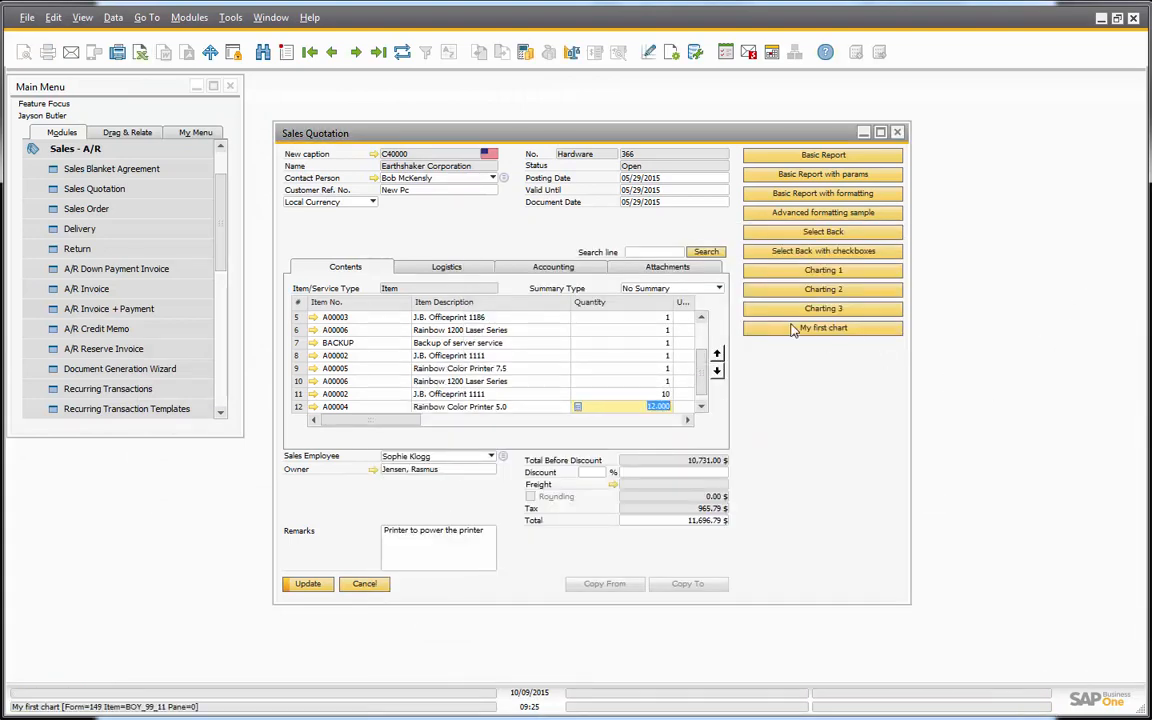
Run "My first chart" from the quotation, add a Bar series in the Chart Designer and hide the legend
{"action": "left_click", "coordinate": [778, 327]}
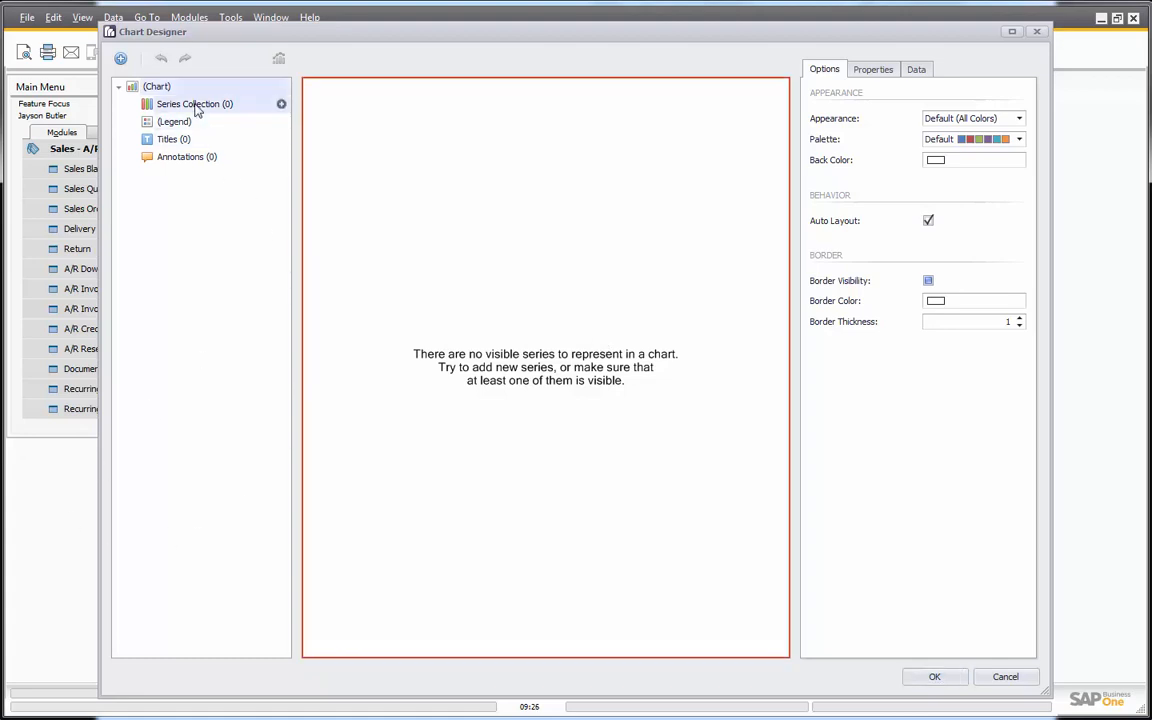
{"action": "left_click", "coordinate": [281, 104]}
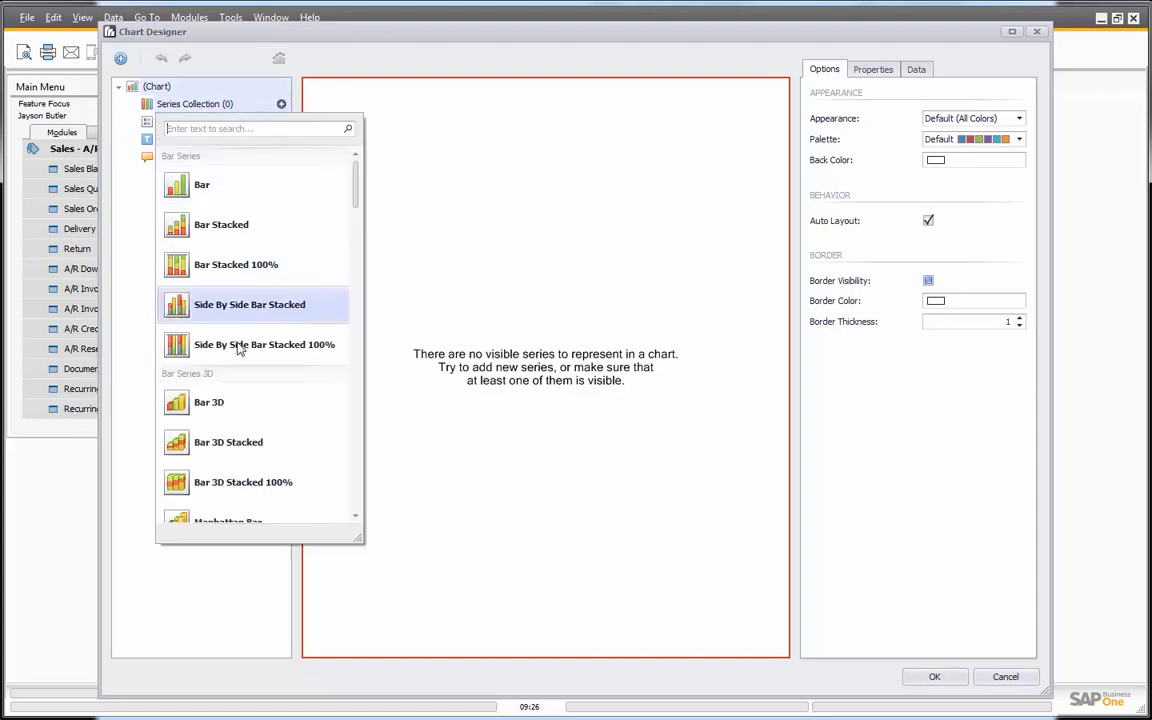
{"action": "left_click", "coordinate": [197, 190]}
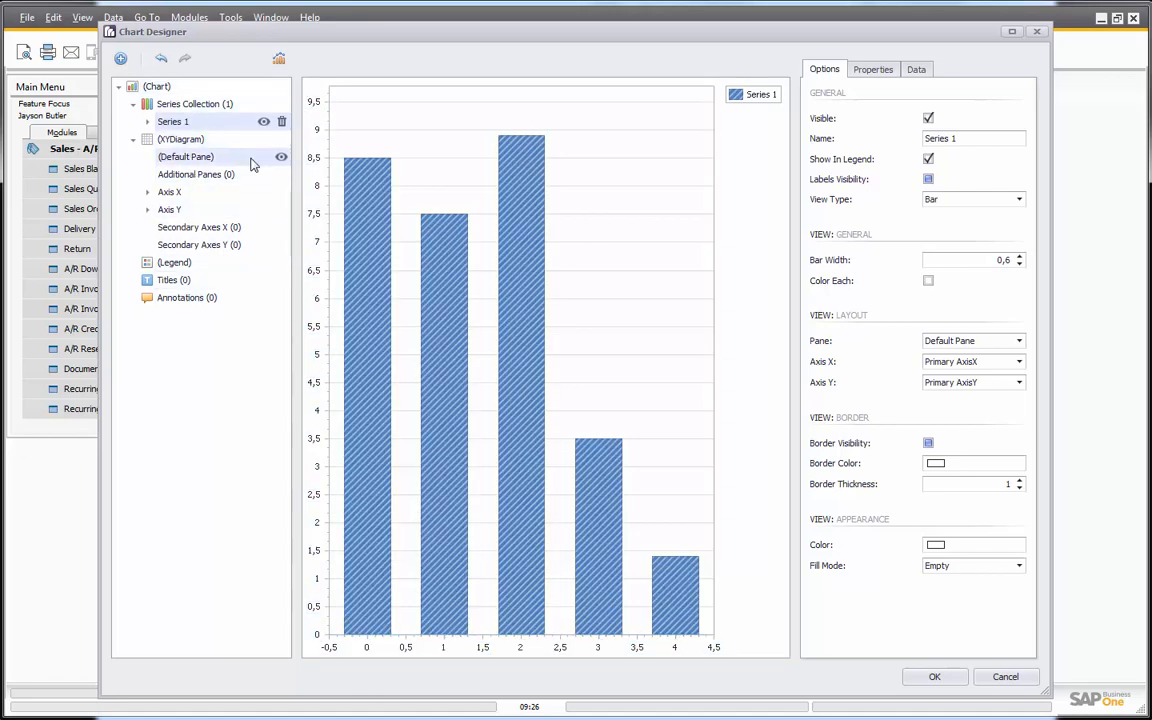
{"action": "left_click", "coordinate": [263, 262]}
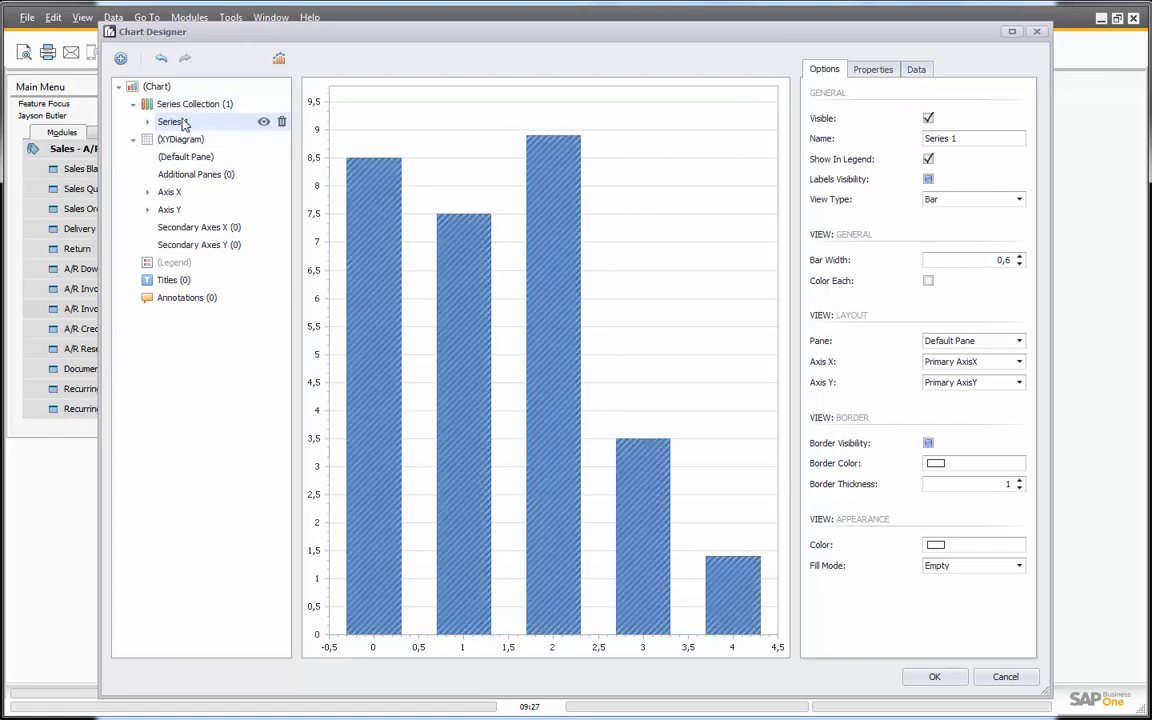
Bind Series 1 to the query data with CardCode as the argument and DocTotal as the value
{"action": "left_click", "coordinate": [916, 69]}
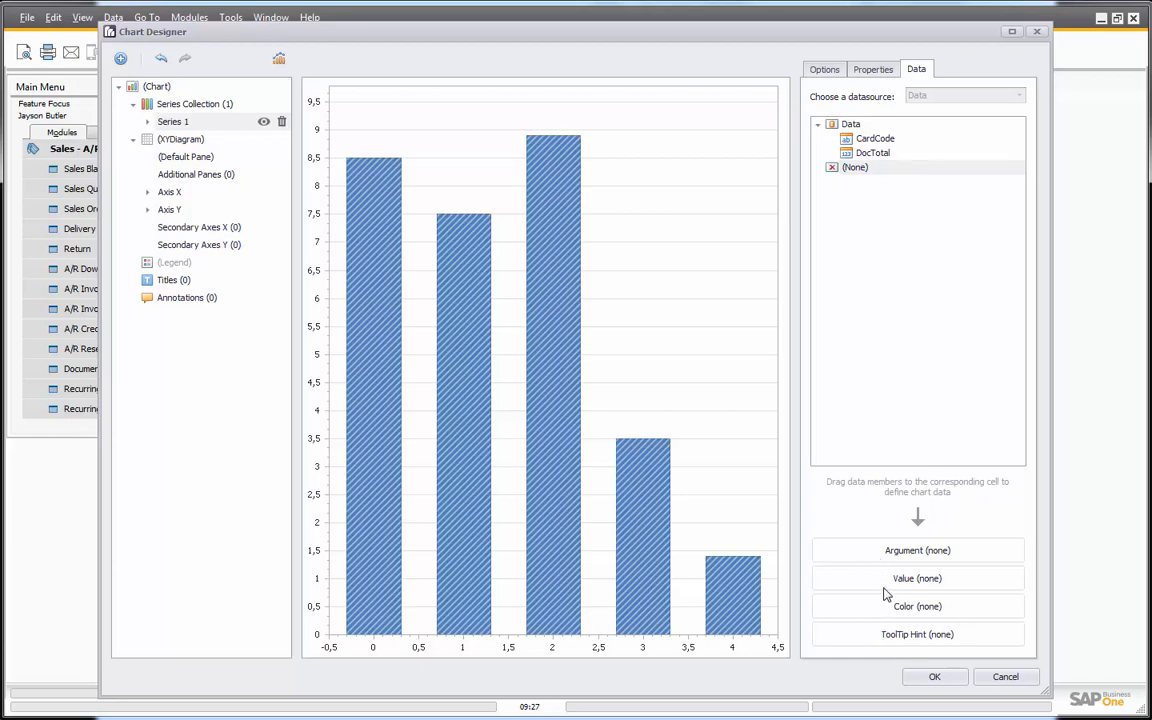
{"action": "left_click_drag", "start_coordinate": [872, 139], "coordinate": [897, 320]}
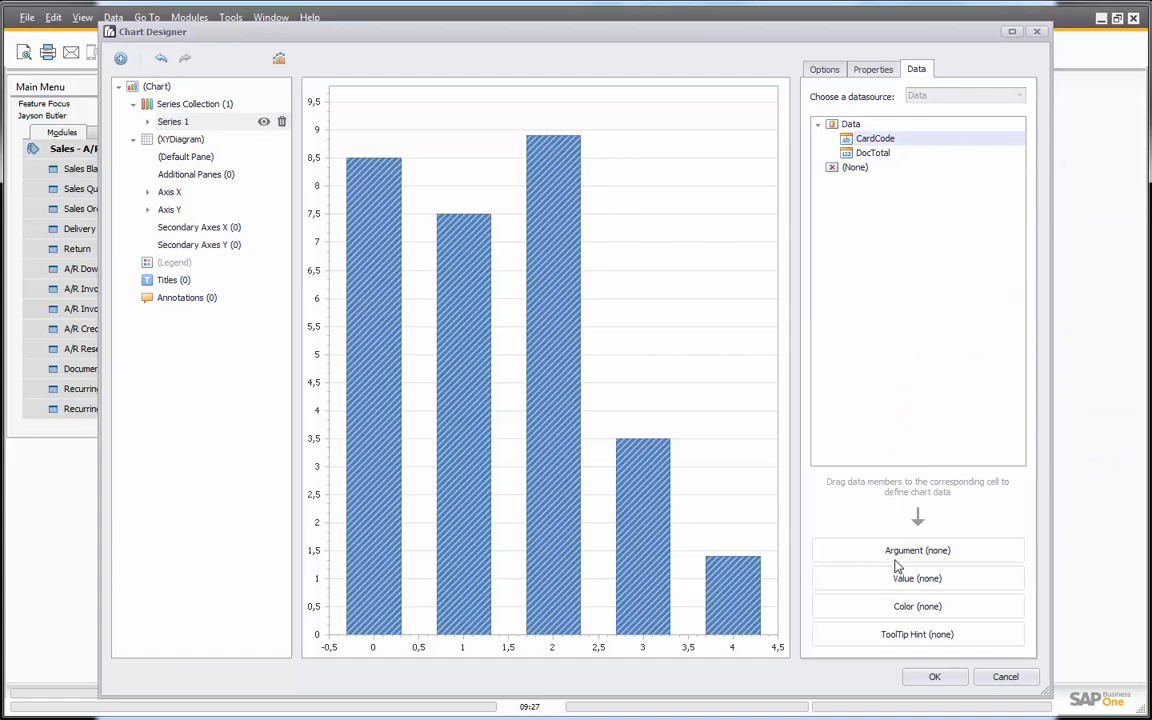
{"action": "left_click", "coordinate": [776, 385]}
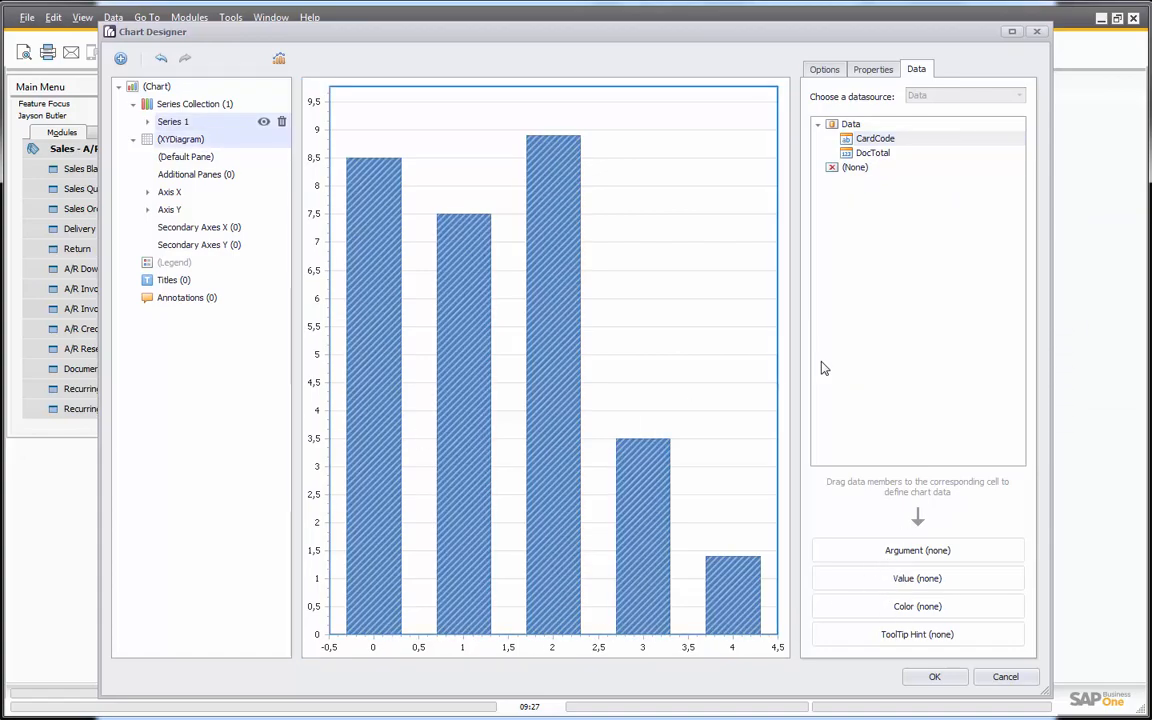
{"action": "left_click_drag", "start_coordinate": [866, 142], "coordinate": [879, 556]}
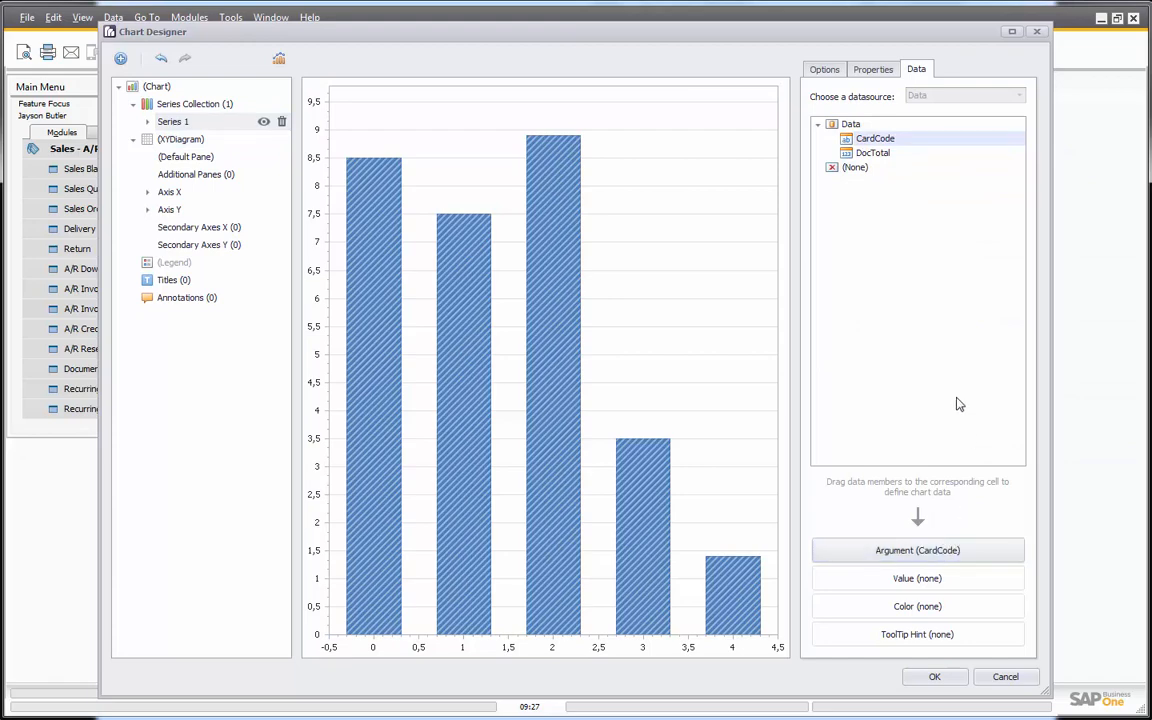
{"action": "left_click_drag", "start_coordinate": [868, 152], "coordinate": [893, 589]}
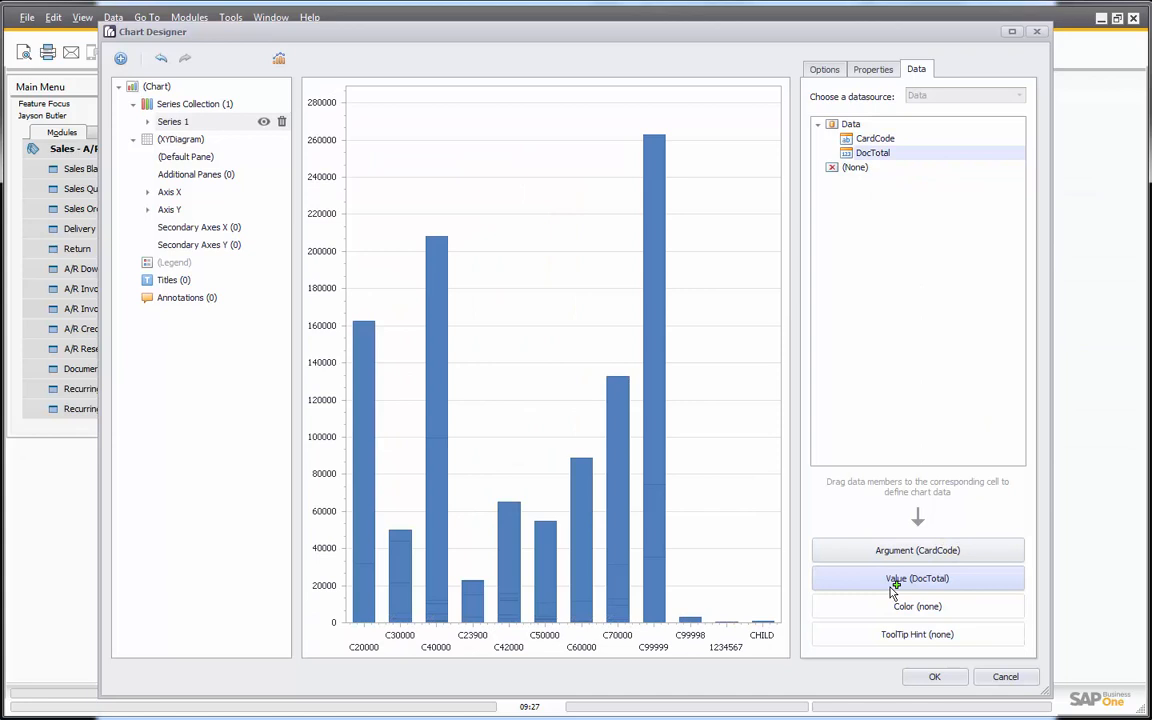
{"action": "left_click", "coordinate": [635, 590]}
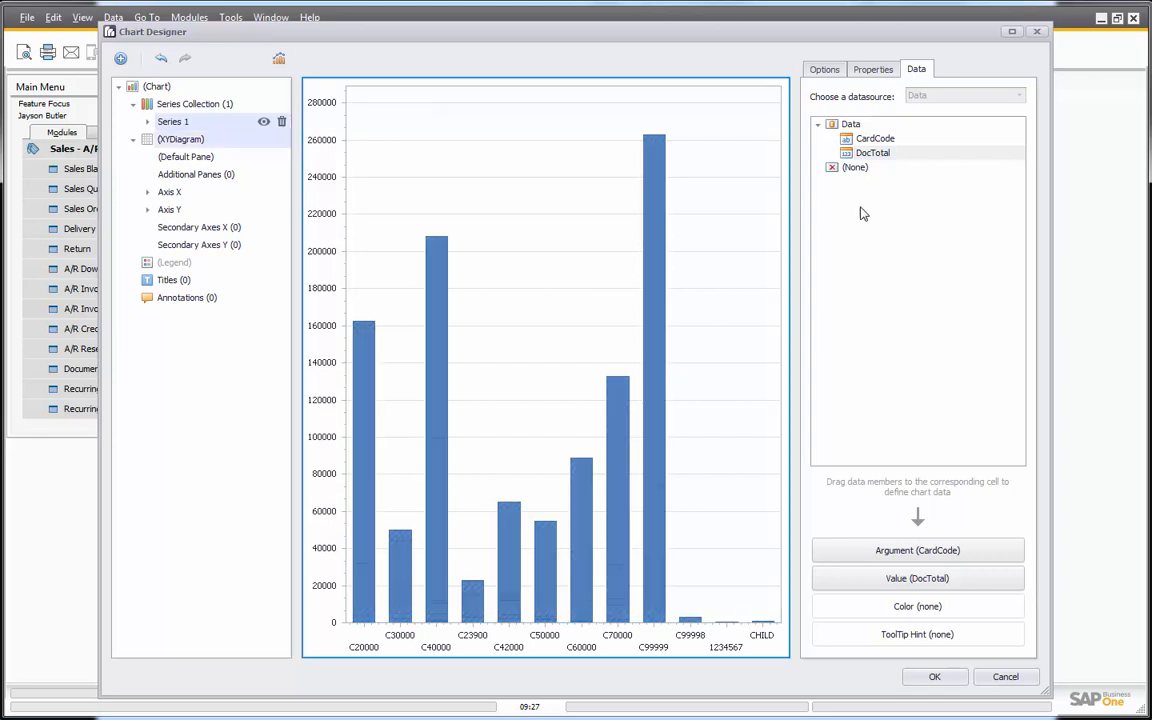
Look through the Series 1 settings and try the Color Each option, switching it back off
{"action": "left_click", "coordinate": [868, 70]}
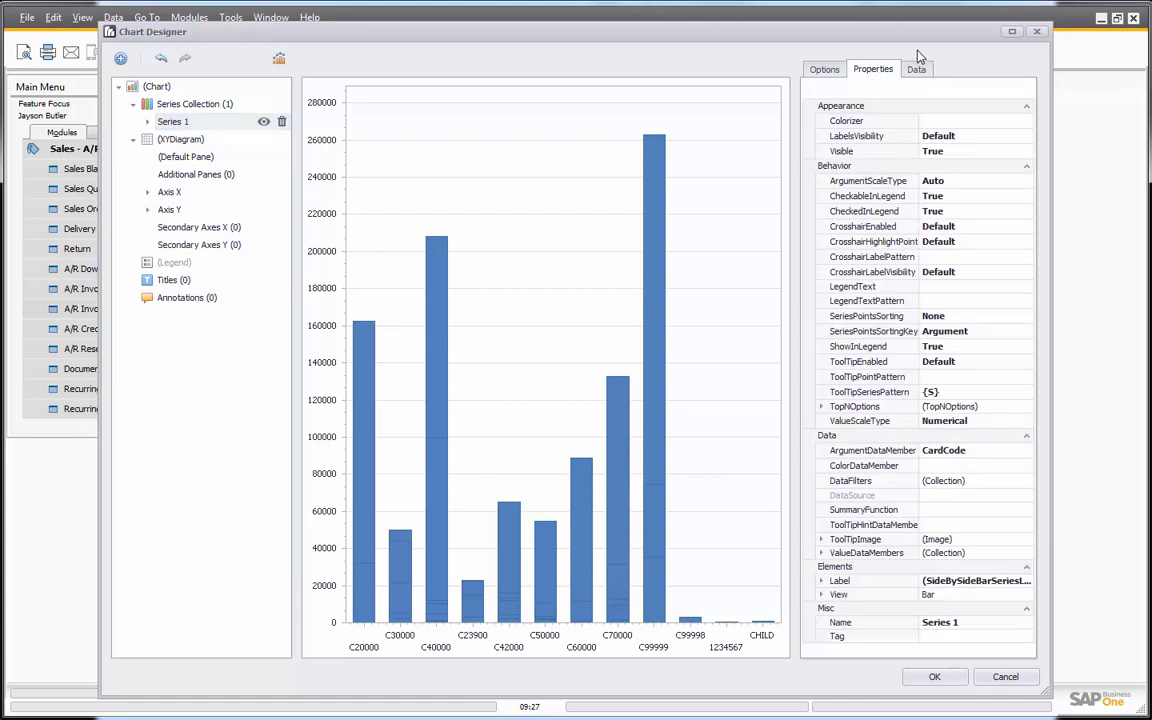
{"action": "left_click", "coordinate": [903, 71]}
{"action": "left_click", "coordinate": [824, 69]}
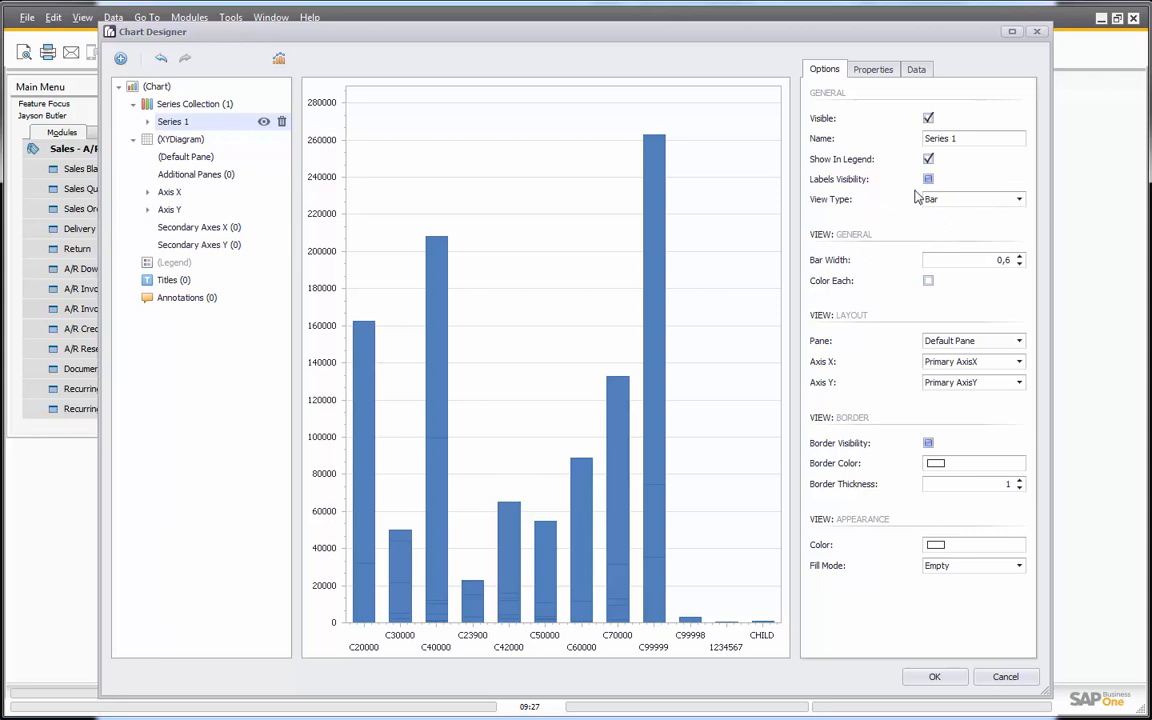
{"action": "left_click", "coordinate": [965, 199]}
{"action": "left_click", "coordinate": [968, 203]}
{"action": "left_click", "coordinate": [928, 281]}
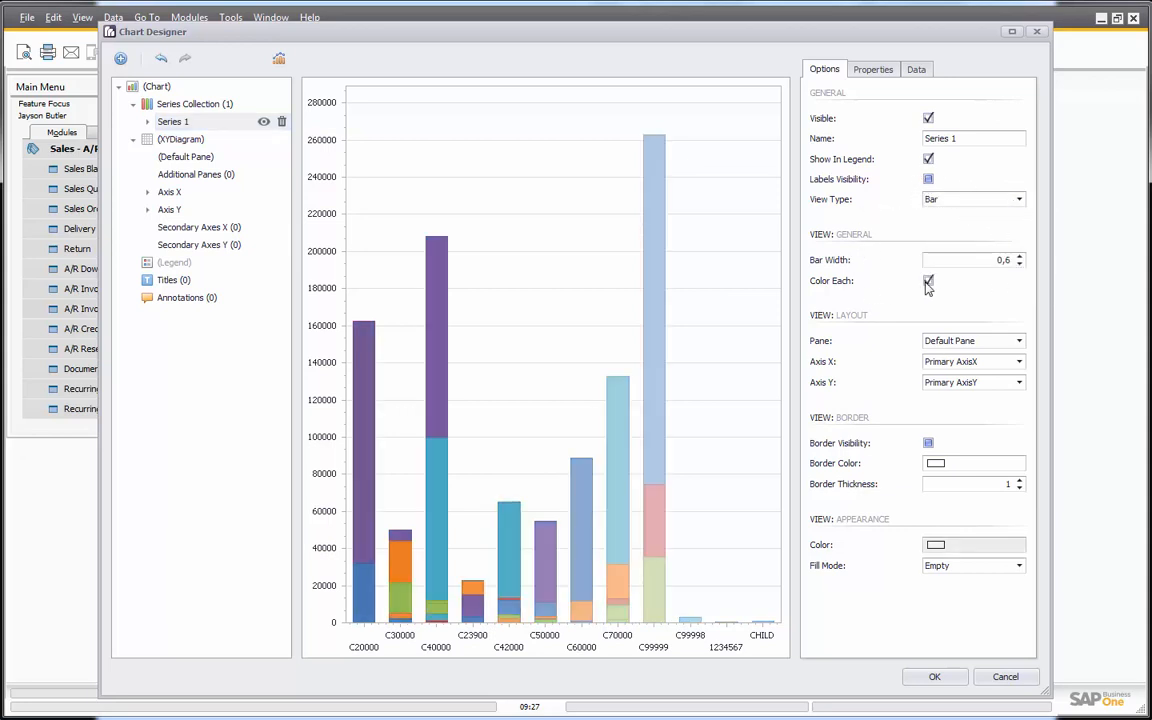
{"action": "left_click", "coordinate": [928, 284]}
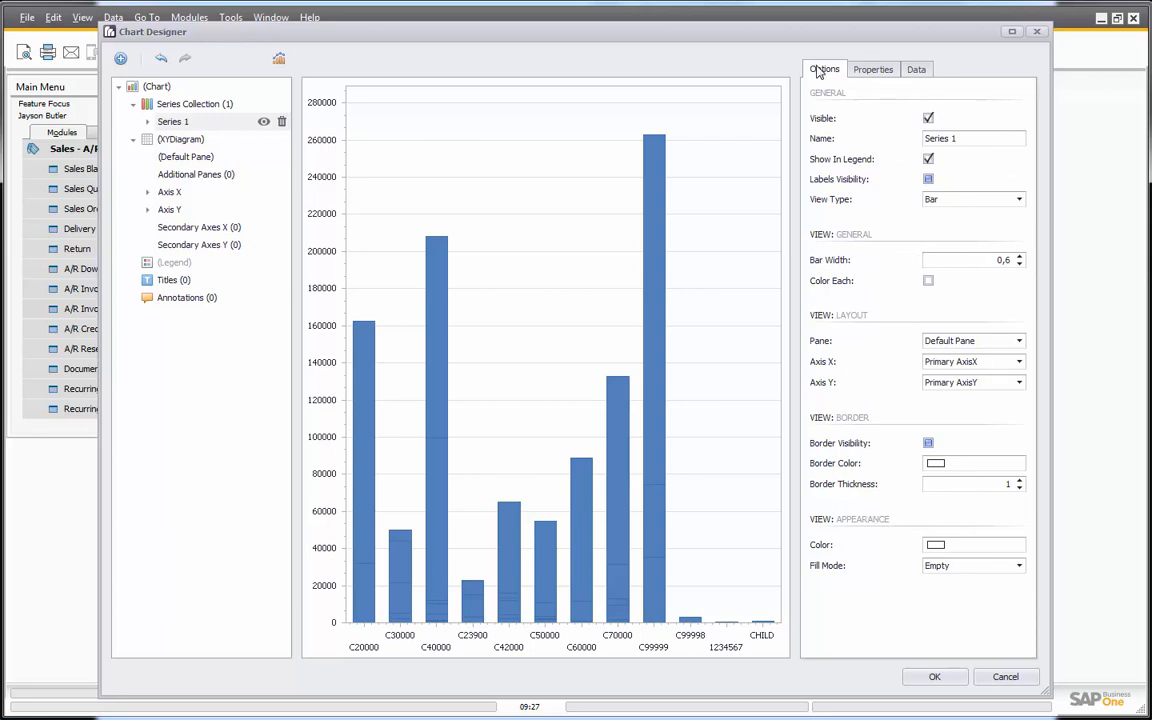
Set the Series 1 summary function to SUM([DocTotal]) and enable Color Each for its bars
{"action": "left_click", "coordinate": [872, 70]}
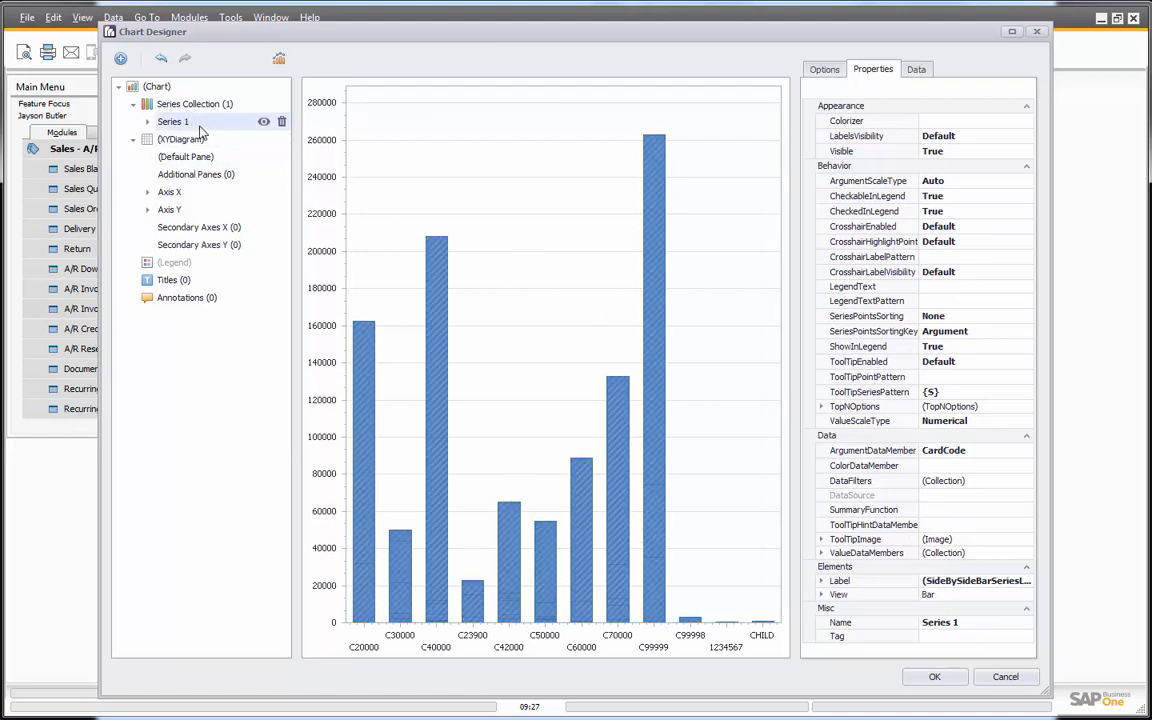
{"action": "left_click", "coordinate": [175, 190]}
{"action": "left_click", "coordinate": [168, 209]}
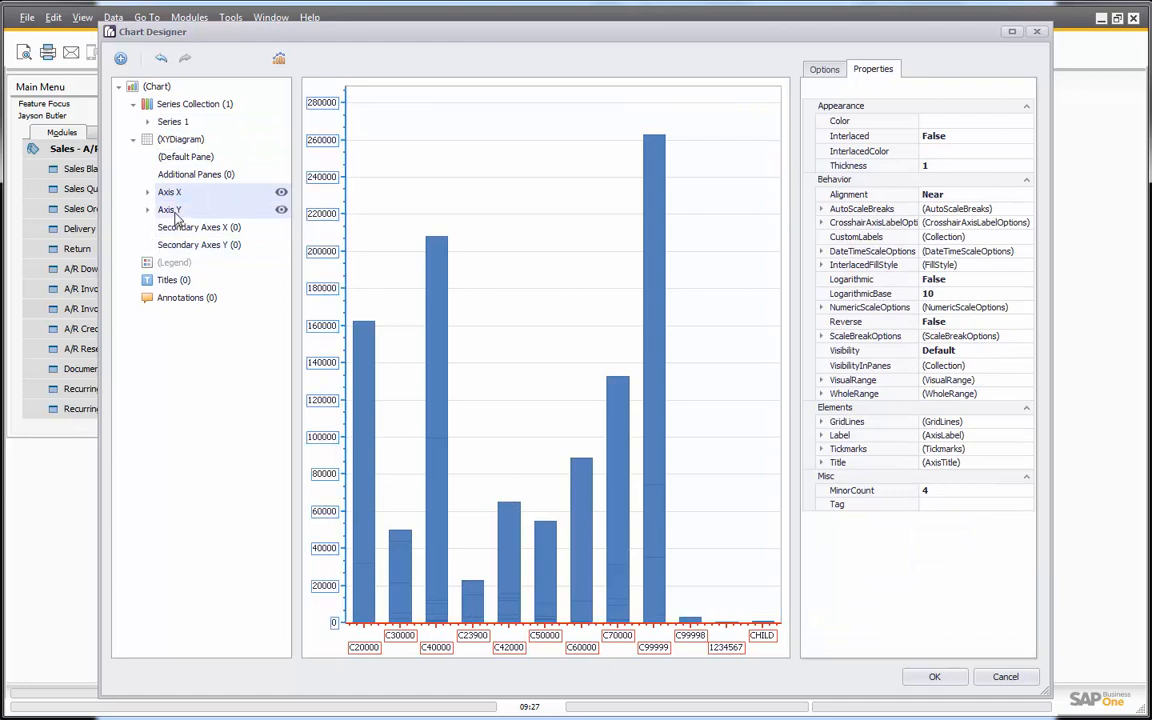
{"action": "left_click", "coordinate": [172, 121]}
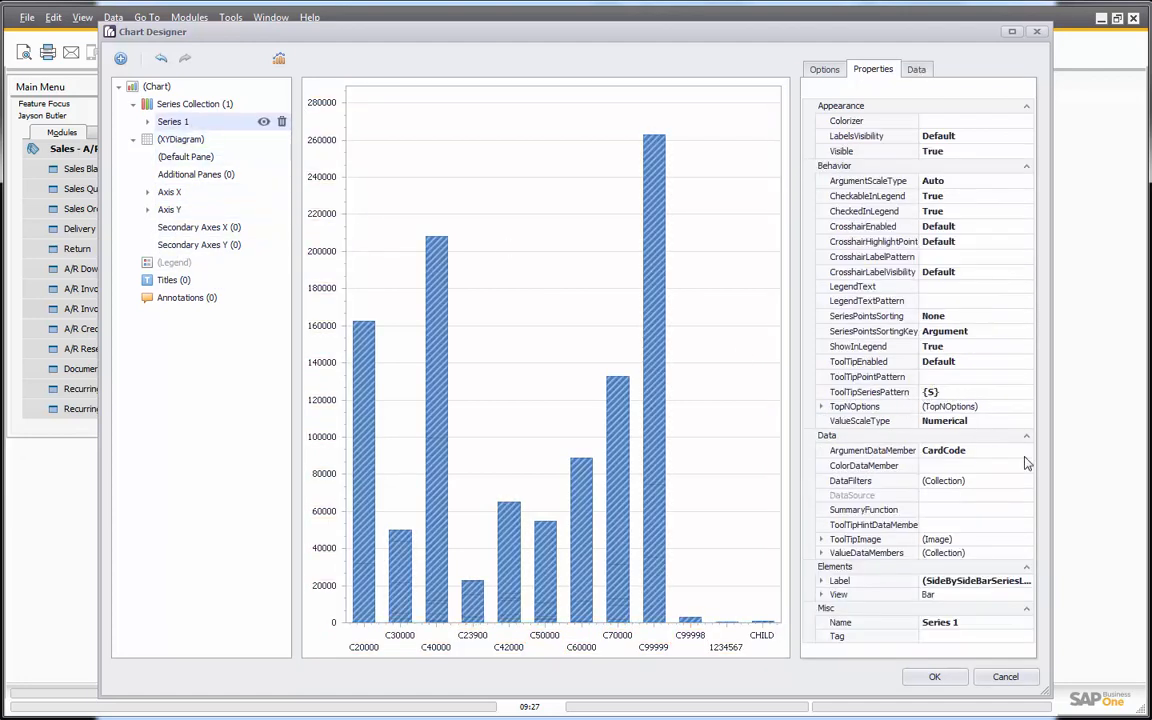
{"action": "left_click", "coordinate": [956, 510]}
{"action": "left_click", "coordinate": [1025, 510]}
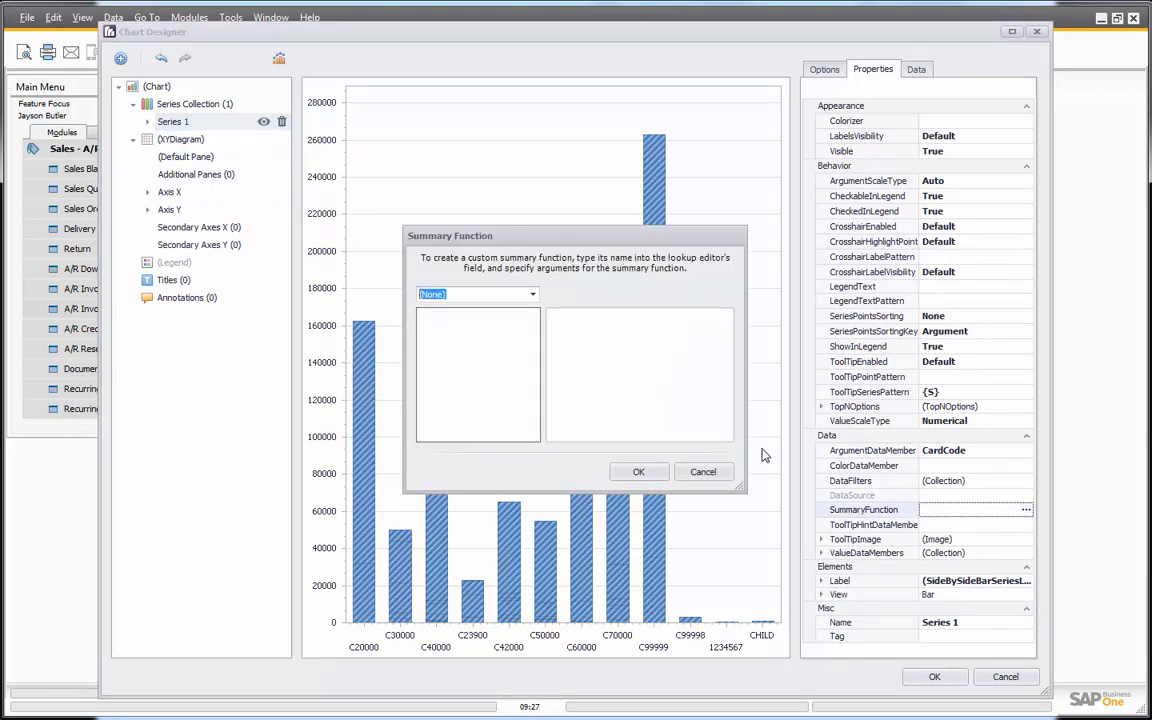
{"action": "left_click", "coordinate": [532, 294]}
{"action": "left_click", "coordinate": [462, 347]}
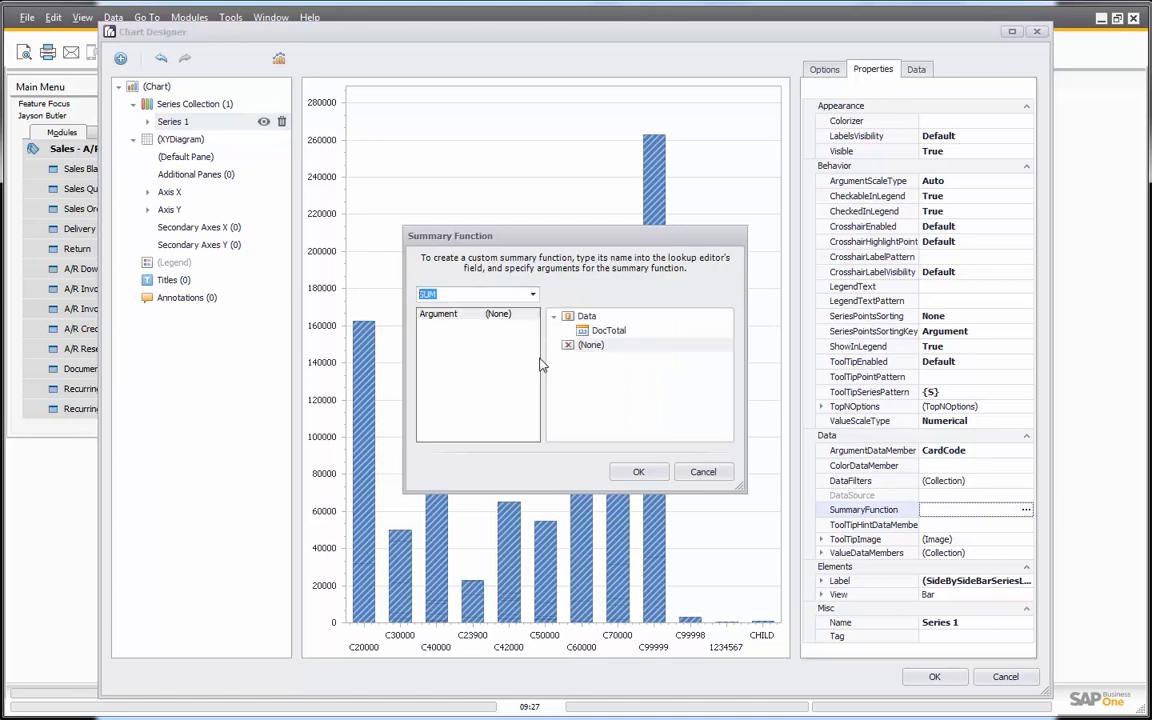
{"action": "left_click", "coordinate": [636, 471]}
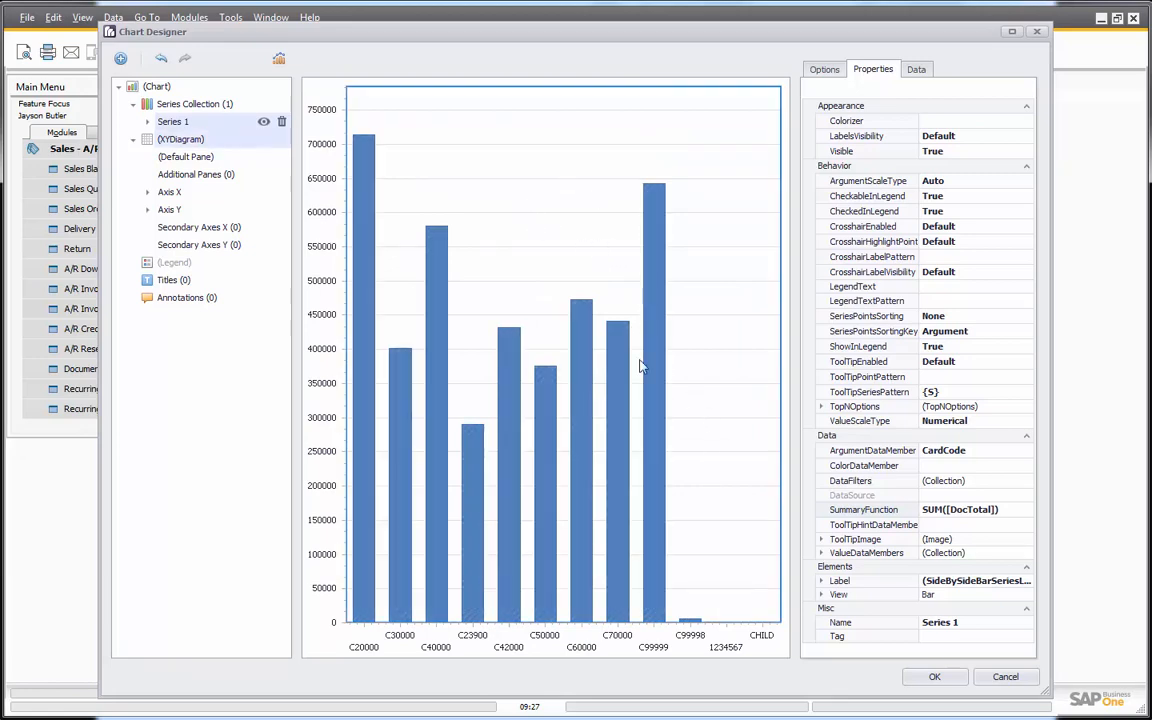
{"action": "left_click", "coordinate": [824, 69]}
{"action": "left_click", "coordinate": [928, 282]}
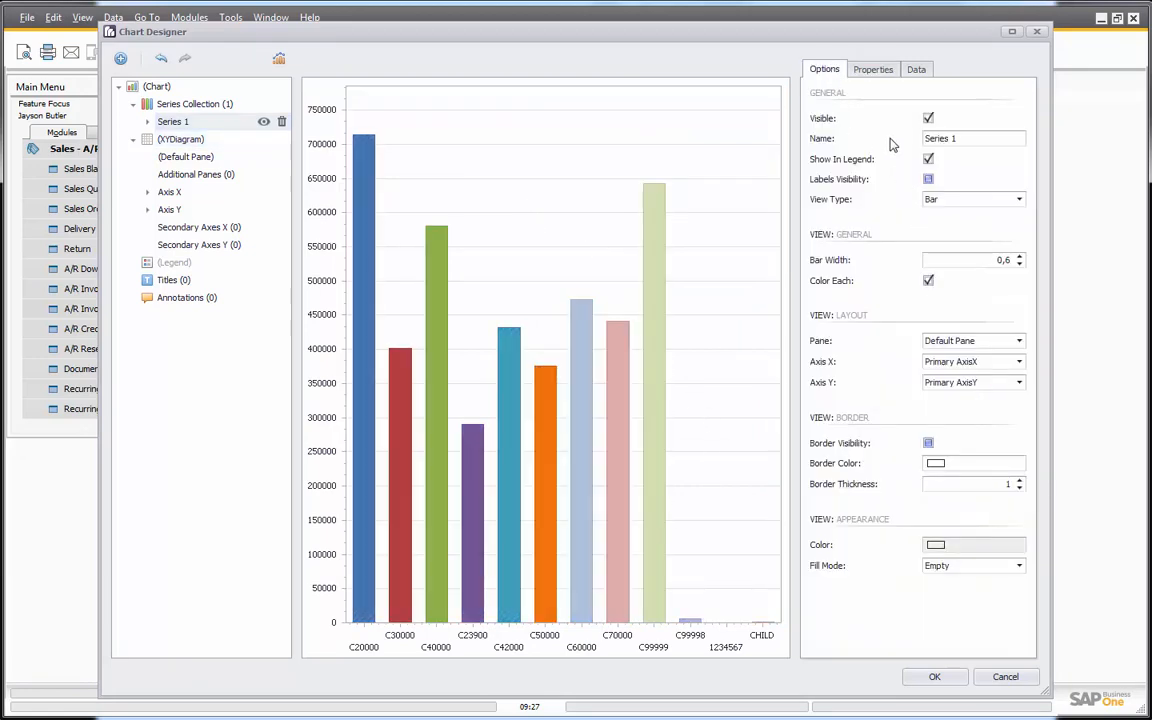
Set the label angle of Axis X to 45
{"action": "left_click", "coordinate": [873, 69]}
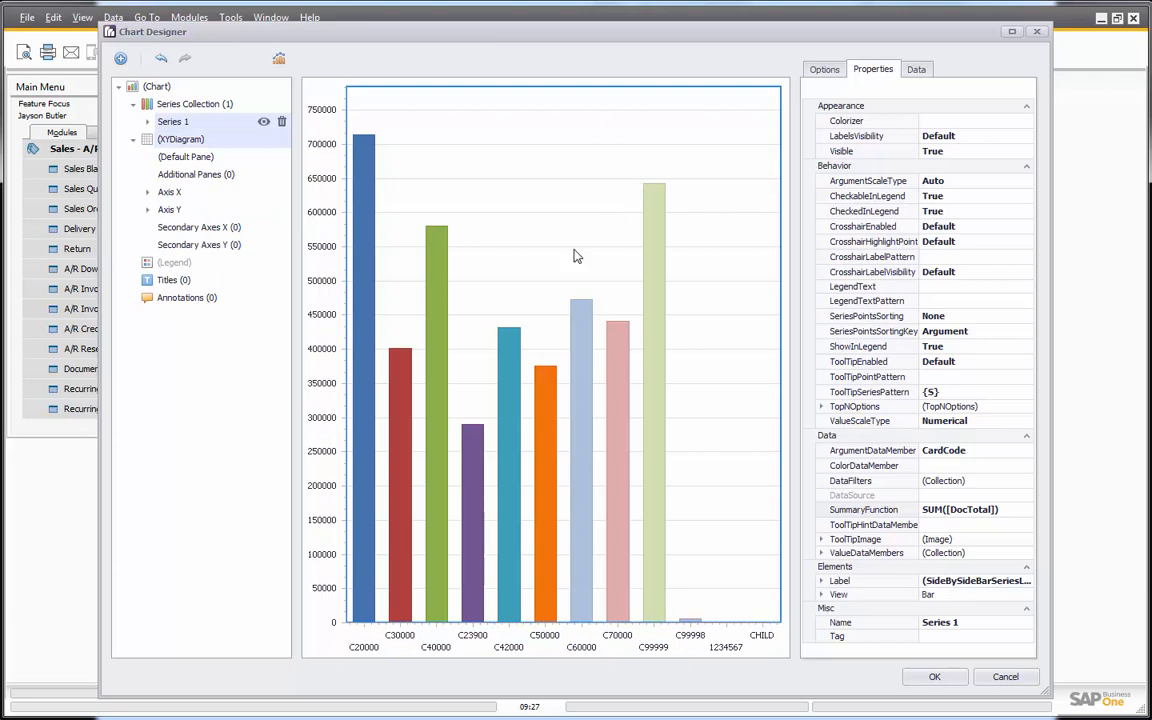
{"action": "left_click", "coordinate": [187, 195]}
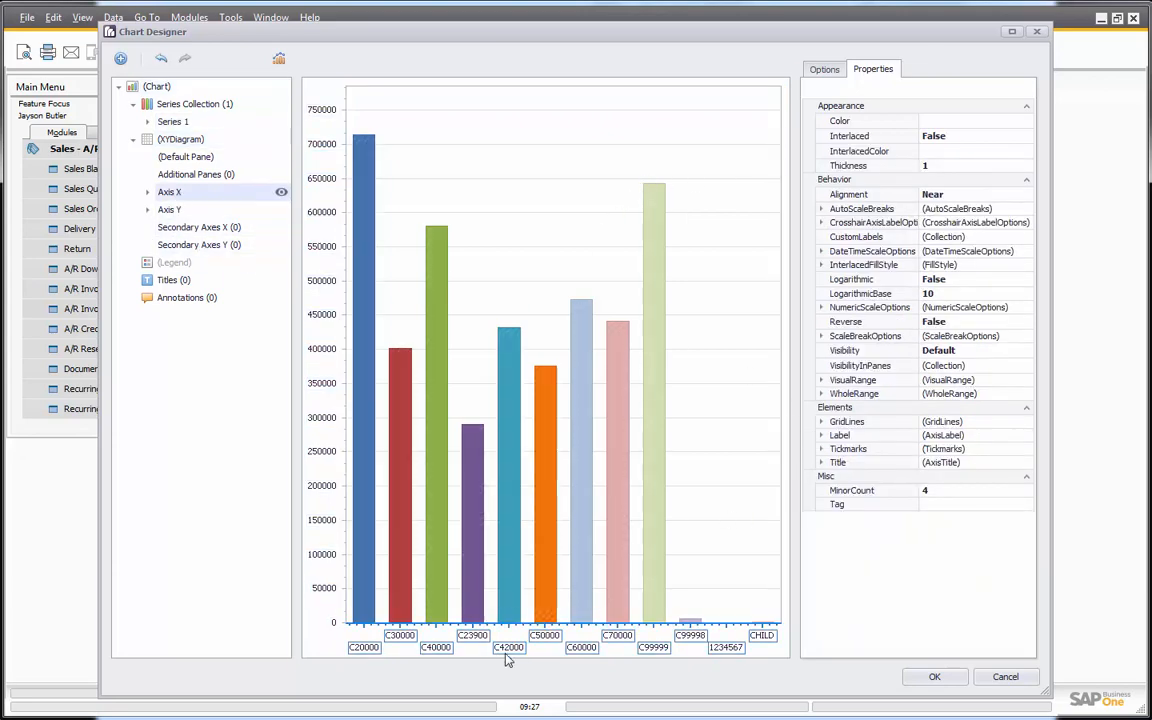
{"action": "left_click", "coordinate": [822, 436]}
{"action": "left_click", "coordinate": [958, 450]}
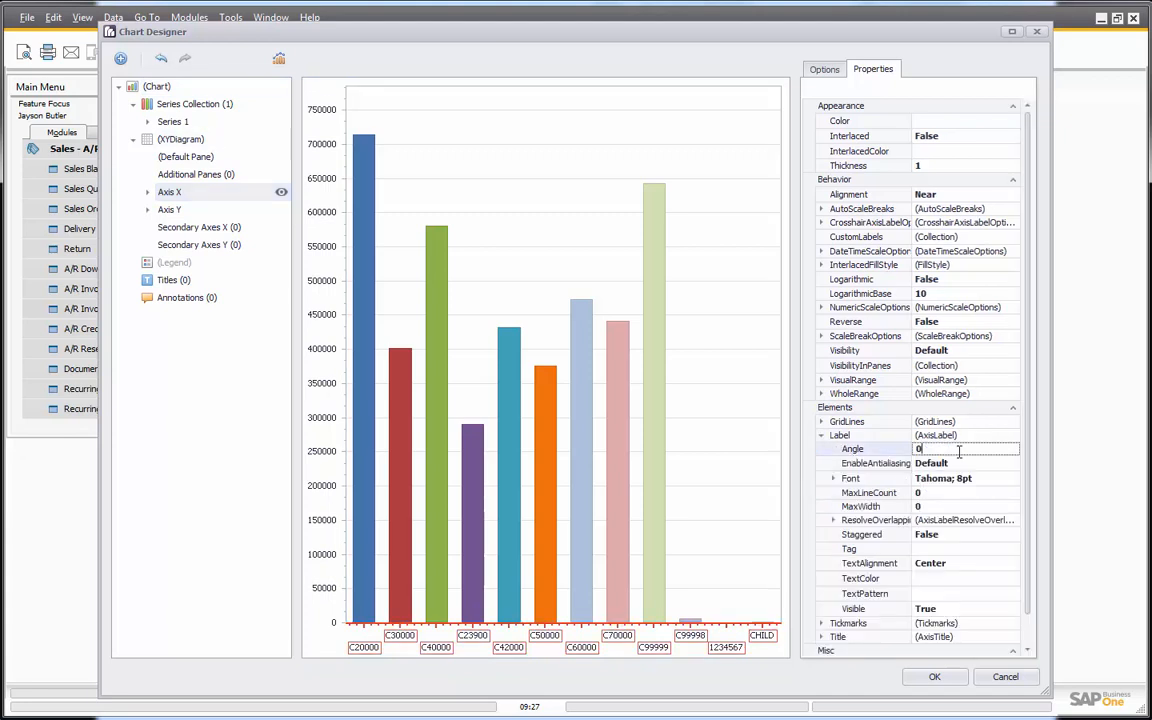
{"action": "type", "text": "45"}
{"action": "left_click", "coordinate": [840, 466]}
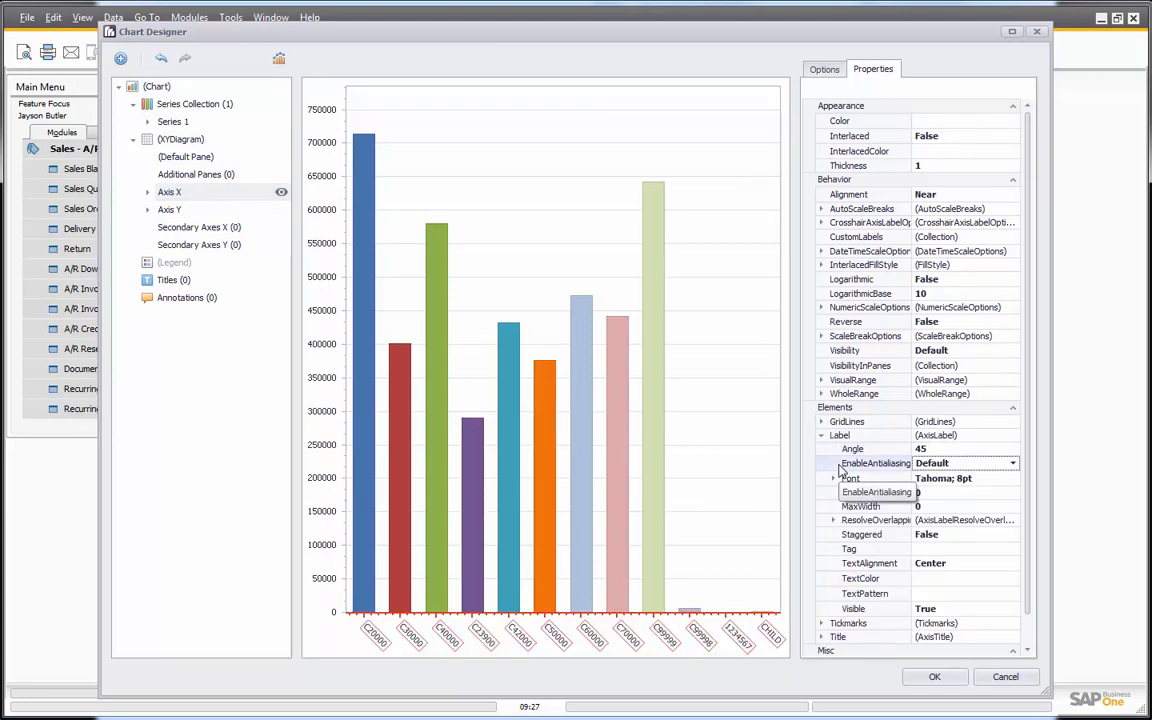
Format the Axis Y labels with the number text pattern {V:n} and accept the chart design
{"action": "left_click", "coordinate": [321, 218]}
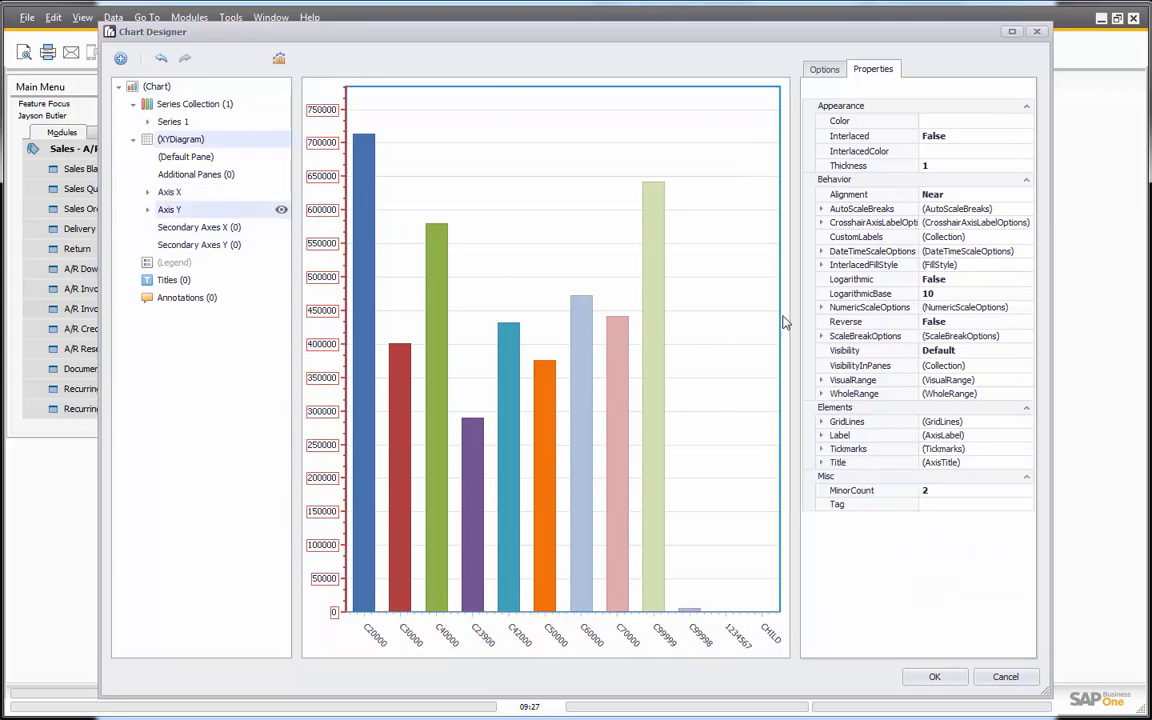
{"action": "left_click", "coordinate": [822, 436]}
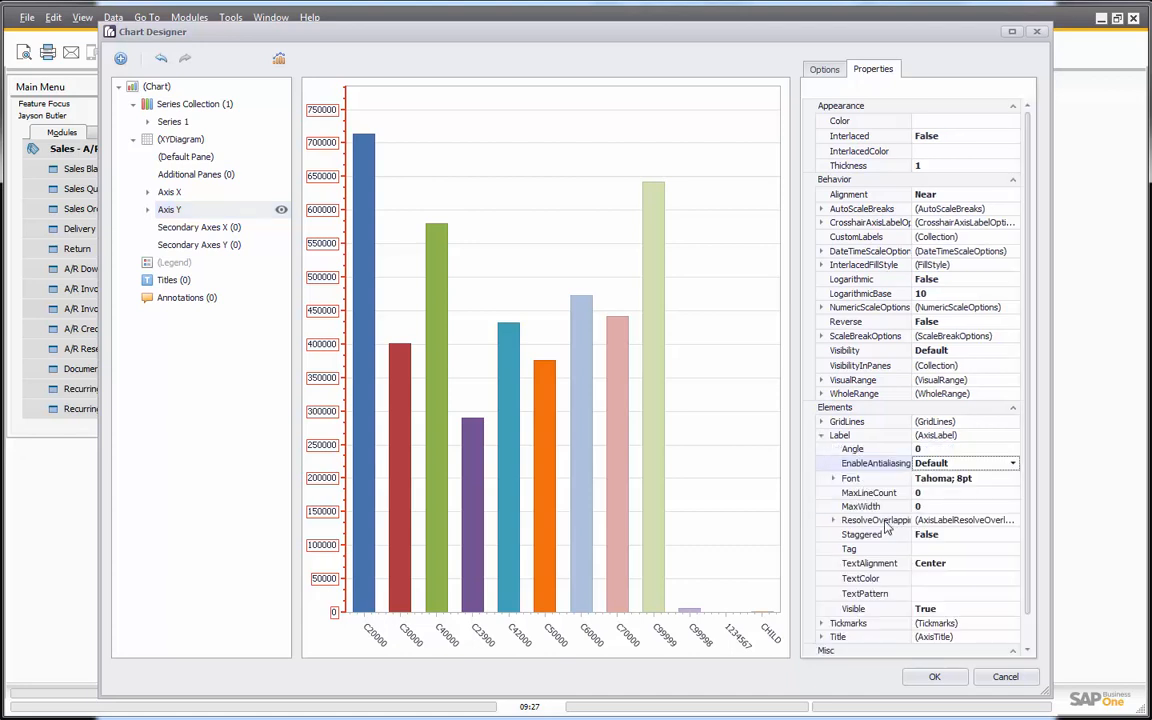
{"action": "left_click", "coordinate": [990, 594]}
{"action": "left_click", "coordinate": [1012, 594]}
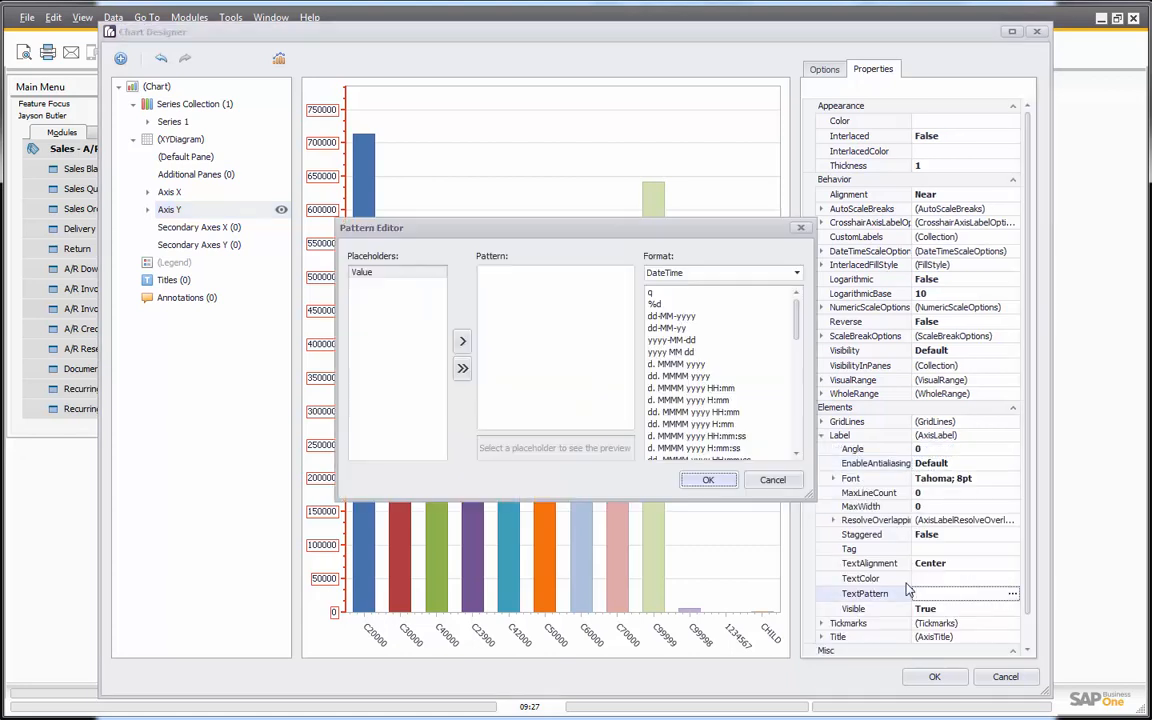
{"action": "double_click", "coordinate": [385, 272]}
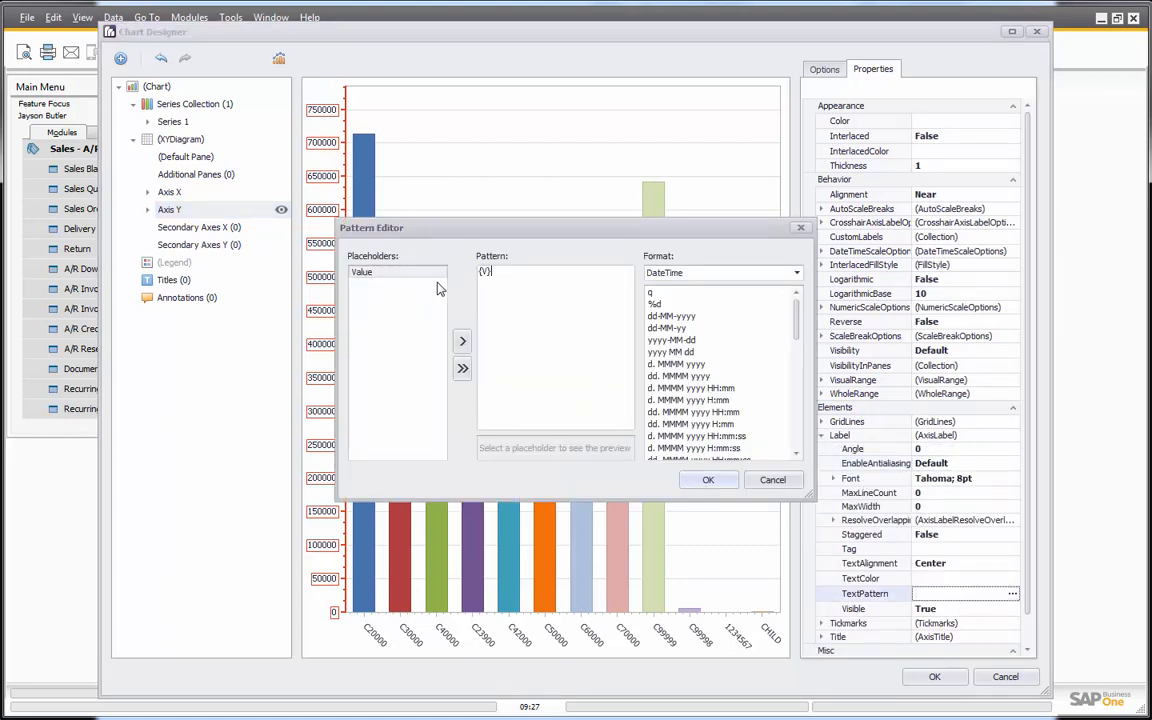
{"action": "left_click", "coordinate": [660, 272]}
{"action": "left_click", "coordinate": [663, 300]}
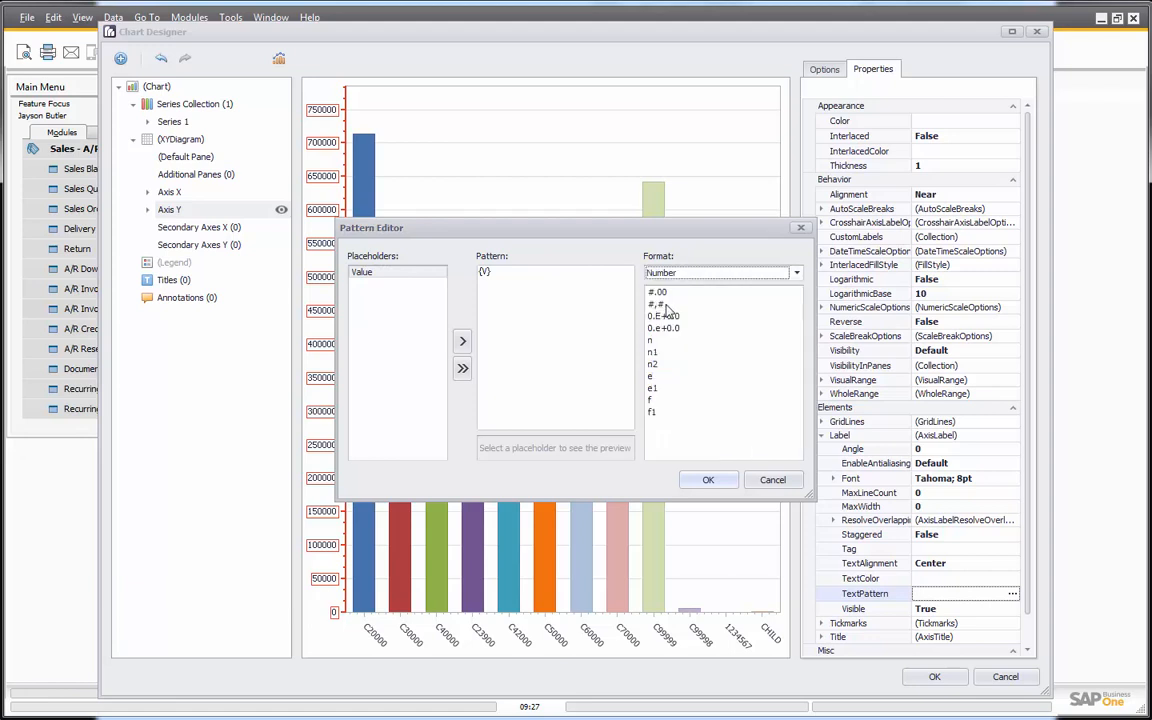
{"action": "left_click", "coordinate": [652, 341]}
{"action": "left_click", "coordinate": [709, 481]}
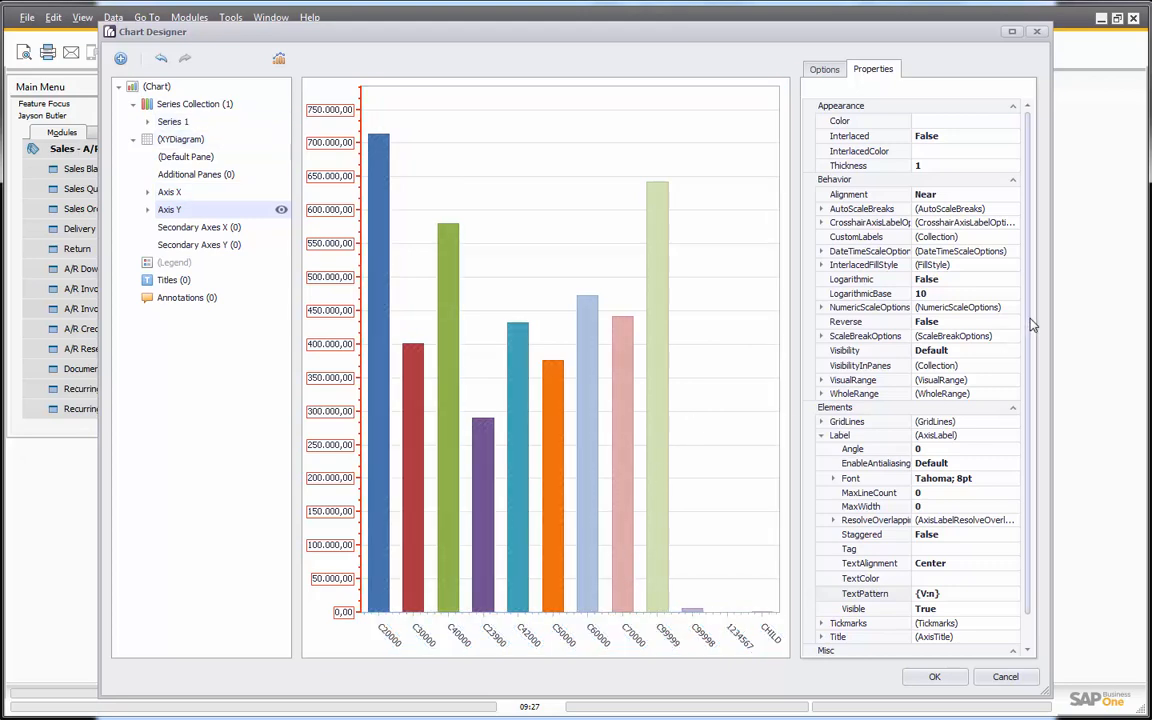
{"action": "left_click", "coordinate": [932, 677]}
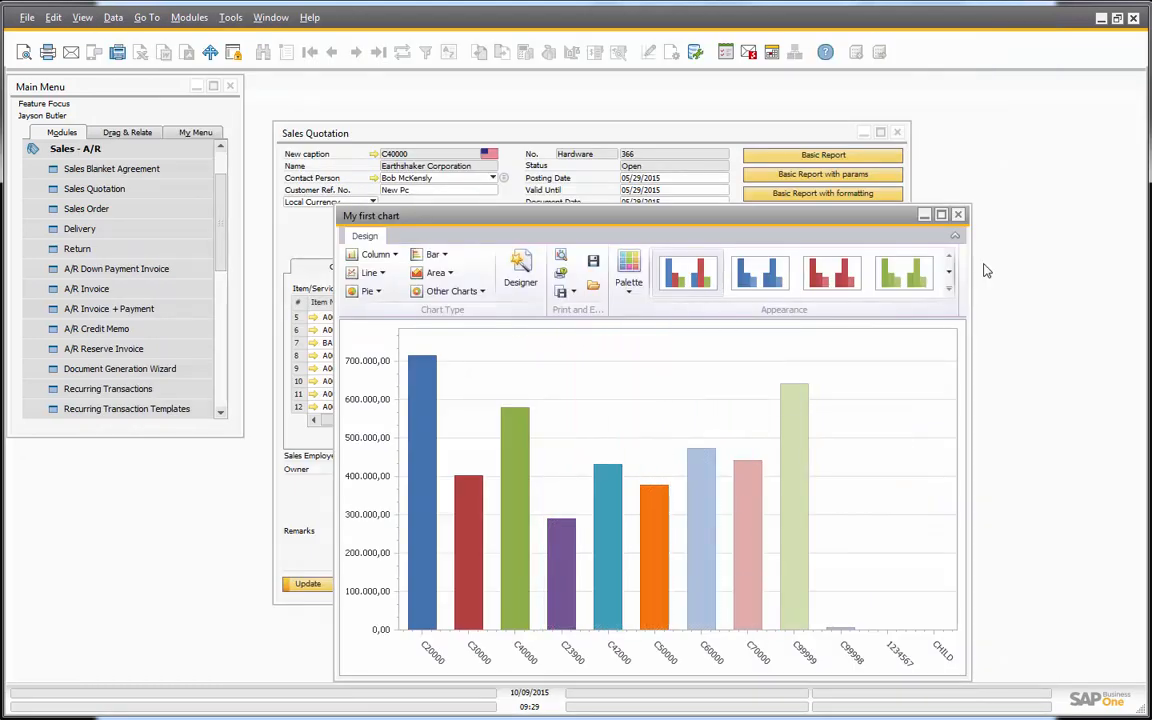
Try the bar, line and area chart types, returning to the column chart
{"action": "left_click", "coordinate": [432, 255]}
{"action": "left_click", "coordinate": [428, 302]}
{"action": "left_click", "coordinate": [376, 258]}
{"action": "left_click", "coordinate": [362, 302]}
{"action": "left_click", "coordinate": [371, 277]}
{"action": "left_click", "coordinate": [326, 298]}
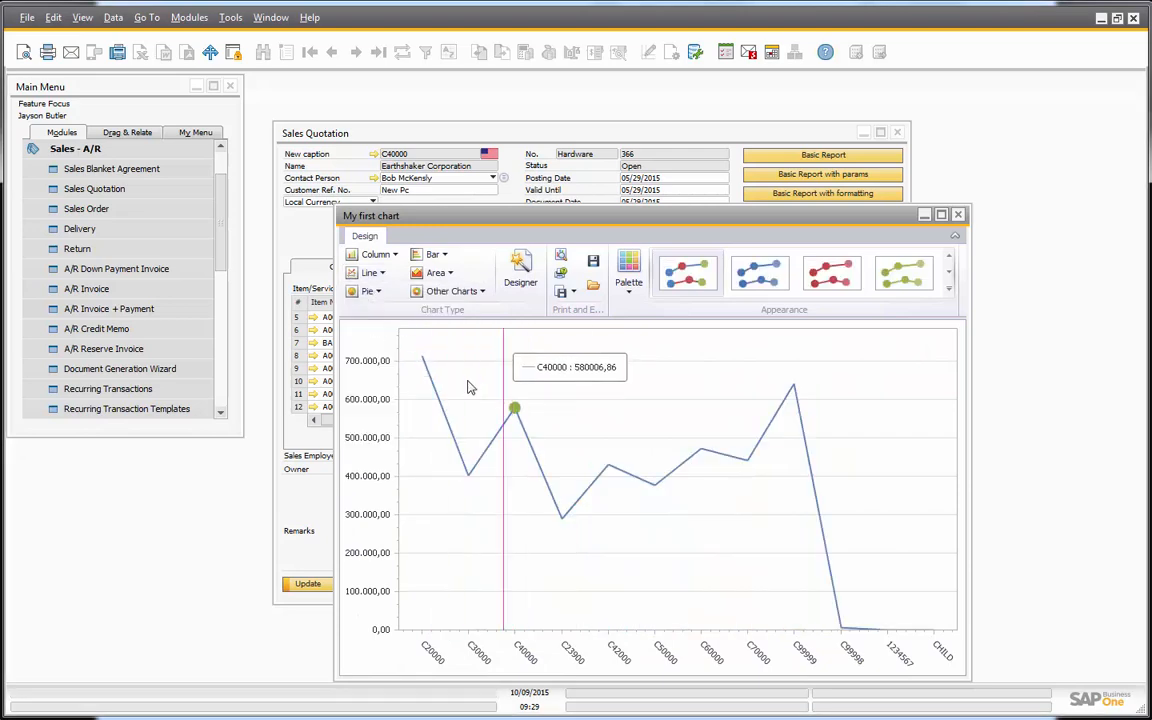
{"action": "left_click", "coordinate": [370, 256]}
{"action": "left_click", "coordinate": [364, 294]}
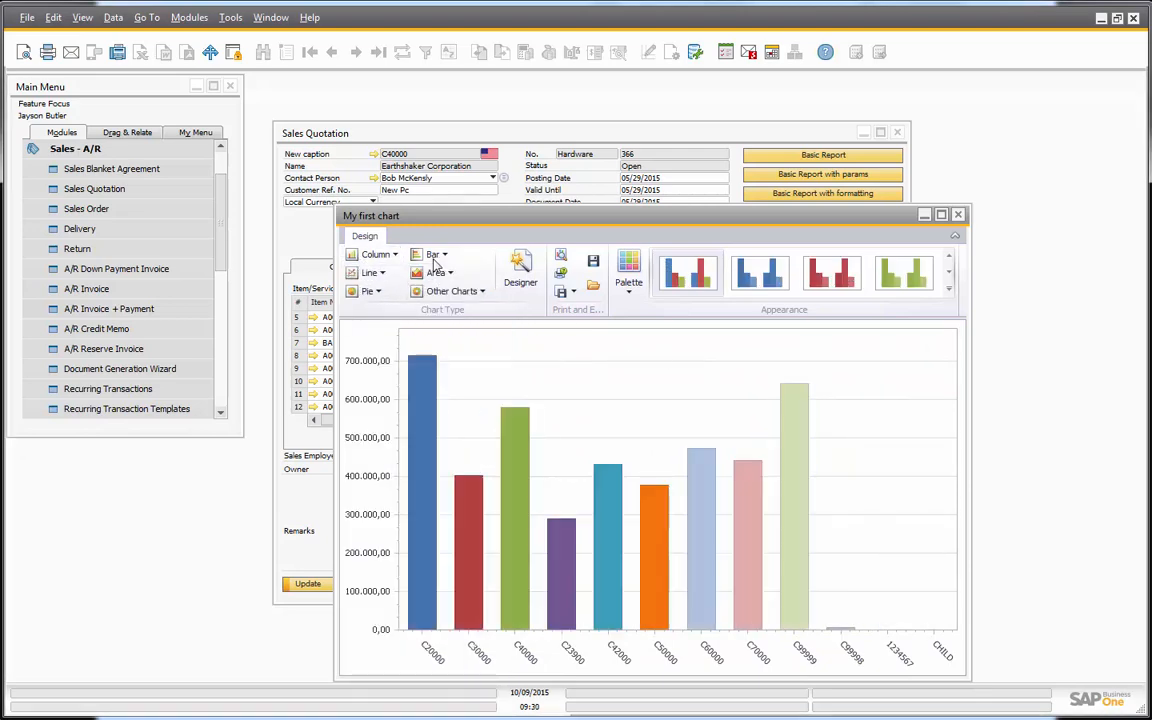
{"action": "left_click", "coordinate": [436, 272]}
{"action": "left_click", "coordinate": [438, 325]}
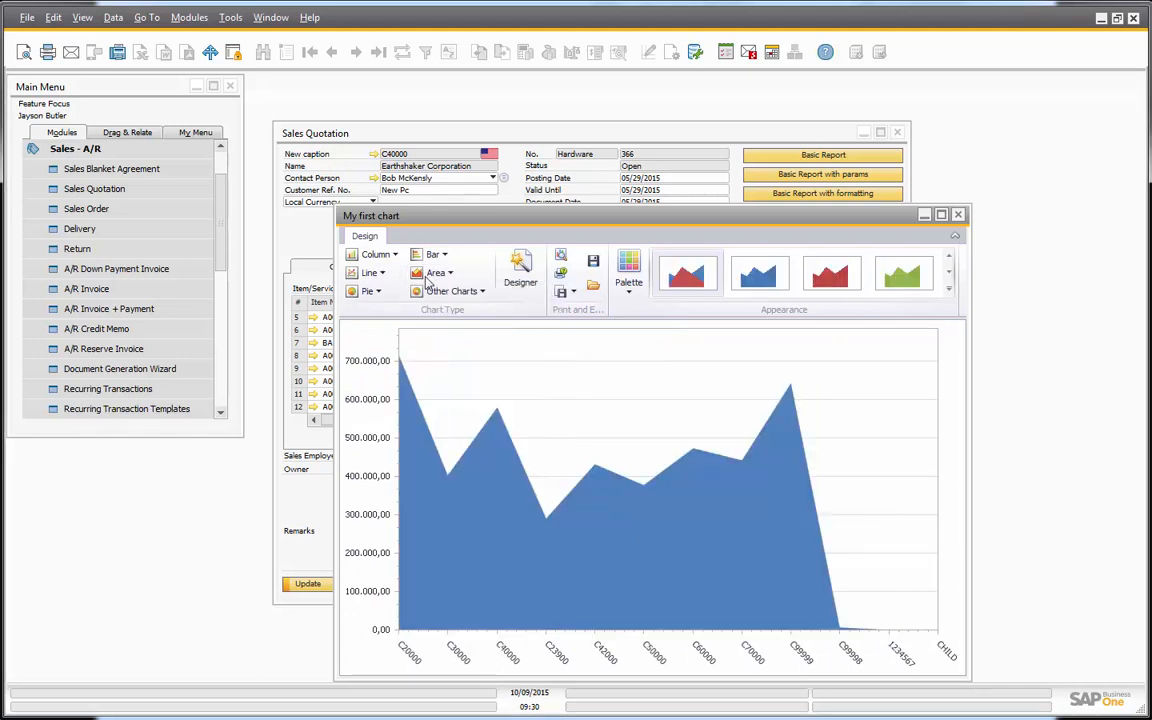
{"action": "left_click", "coordinate": [372, 254]}
{"action": "left_click", "coordinate": [365, 297]}
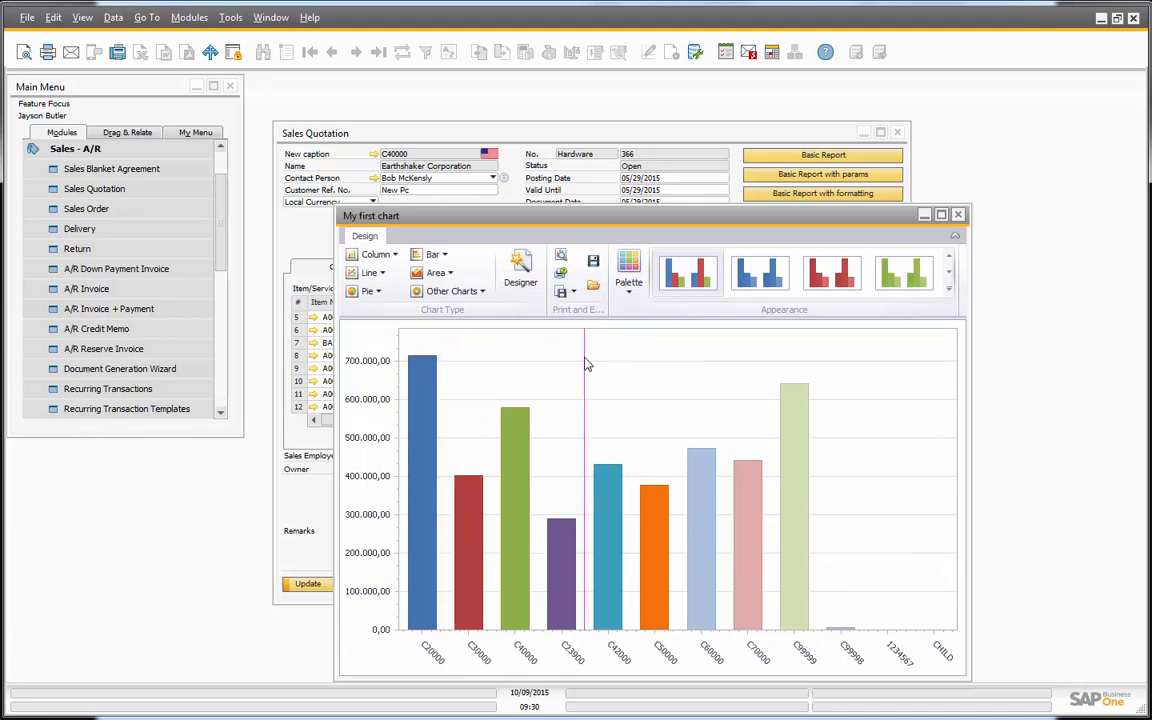
Close the chart, reopen it from its function button and move its window higher over the sales quotation
{"action": "left_click", "coordinate": [965, 222]}
{"action": "left_click", "coordinate": [816, 328]}
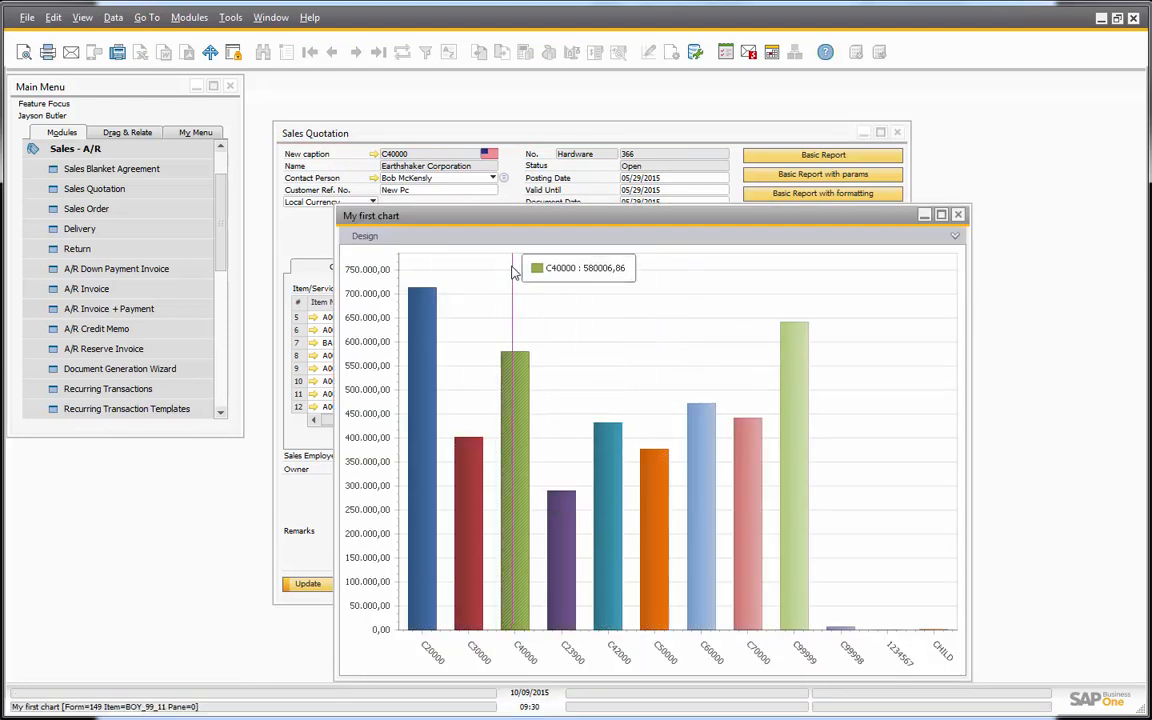
{"action": "left_click_drag", "start_coordinate": [504, 222], "coordinate": [477, 155]}
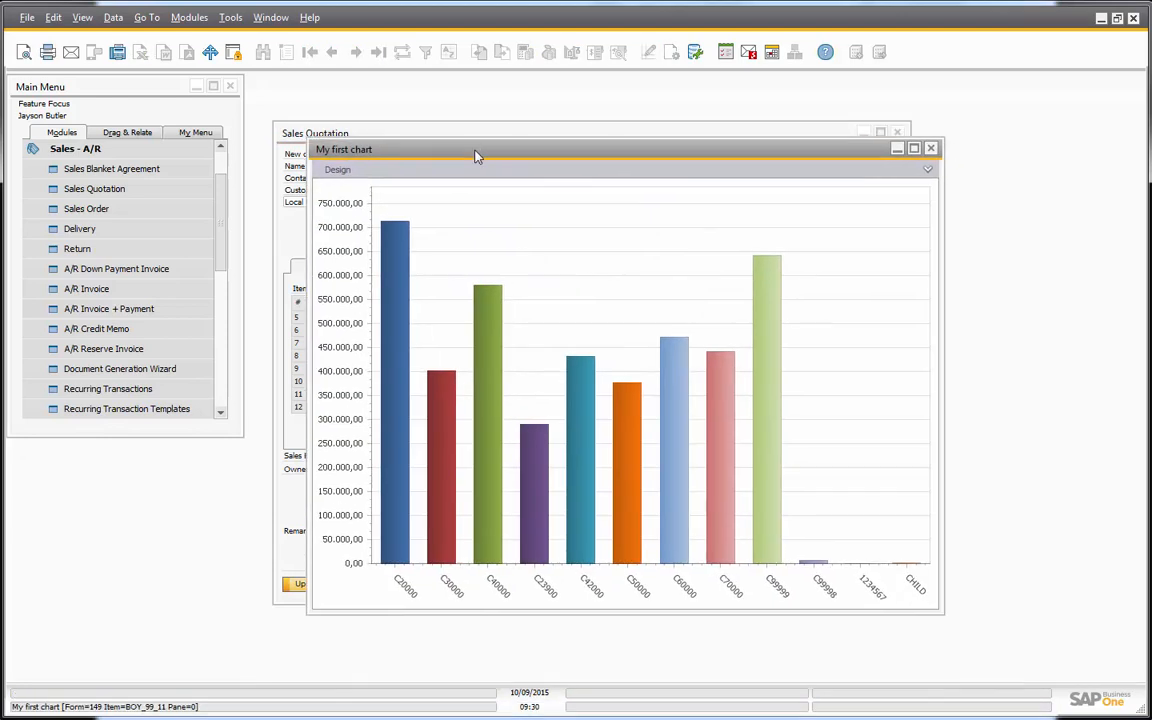
Show and hide the chart's design tools, then view the Chart Designer and close it without making changes
{"action": "left_click", "coordinate": [338, 172]}
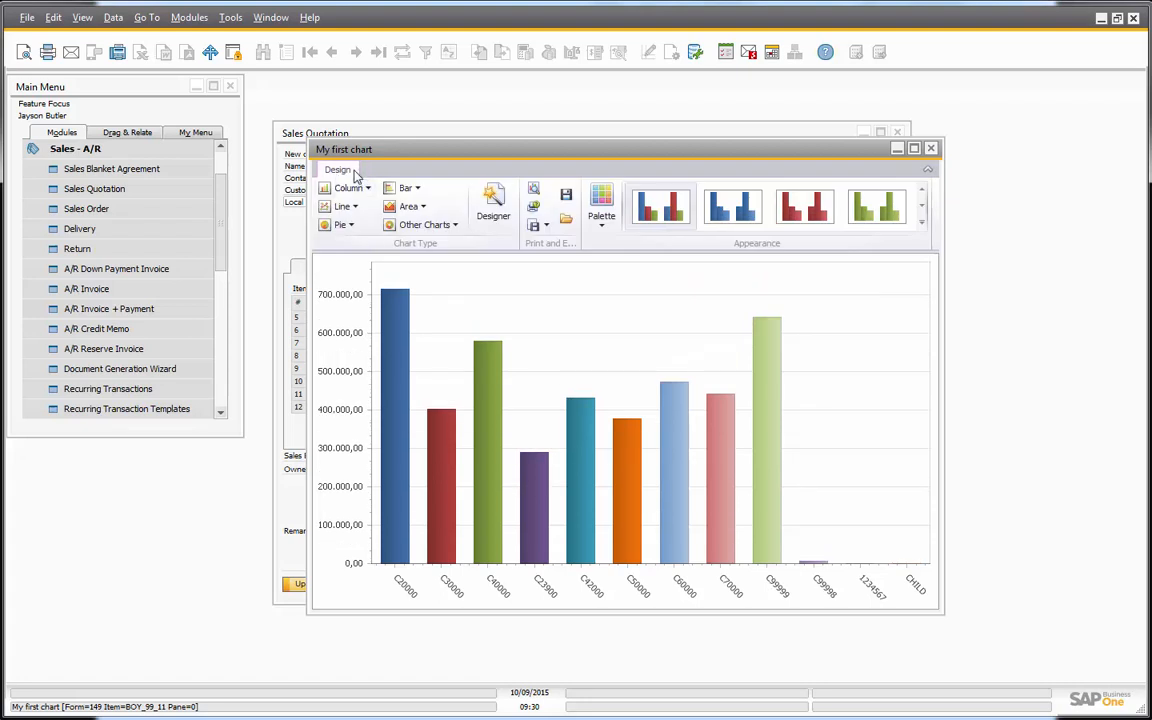
{"action": "left_click", "coordinate": [340, 171]}
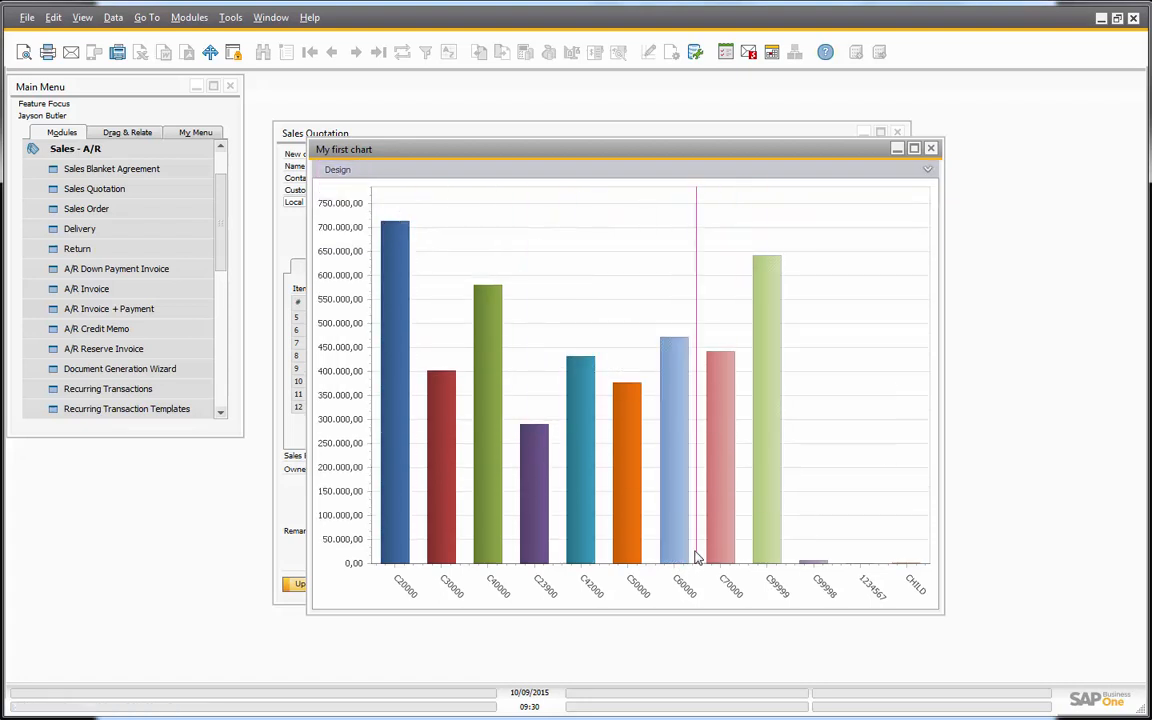
{"action": "left_click", "coordinate": [337, 170]}
{"action": "left_click", "coordinate": [485, 212]}
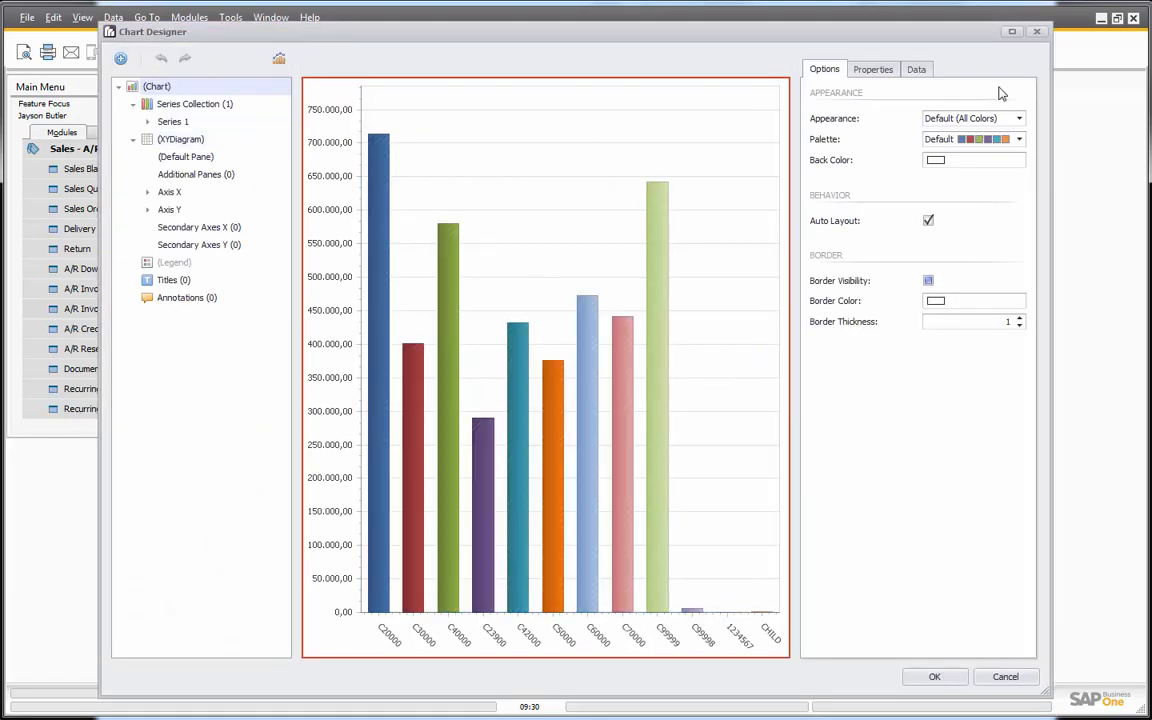
{"action": "left_click", "coordinate": [1037, 31]}
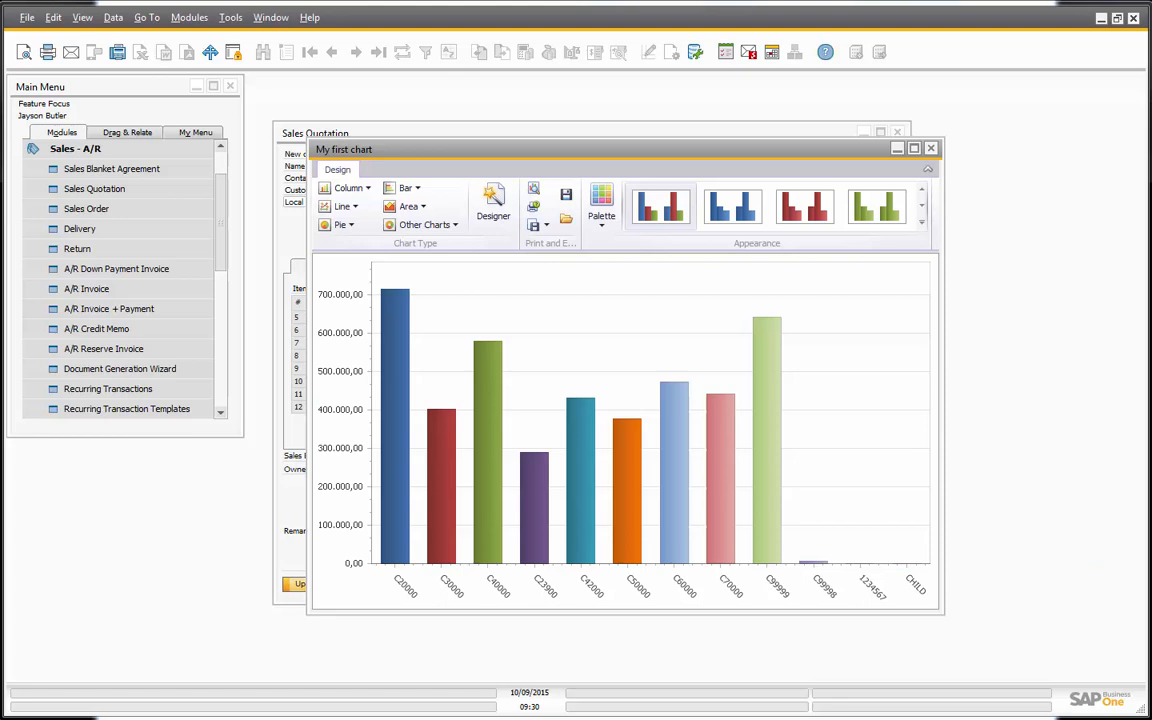
Switch to the BoyumIT YouTube channel in the browser and search the channel for charting
{"action": "left_click_drag", "start_coordinate": [1150, 152], "coordinate": [375, 50]}
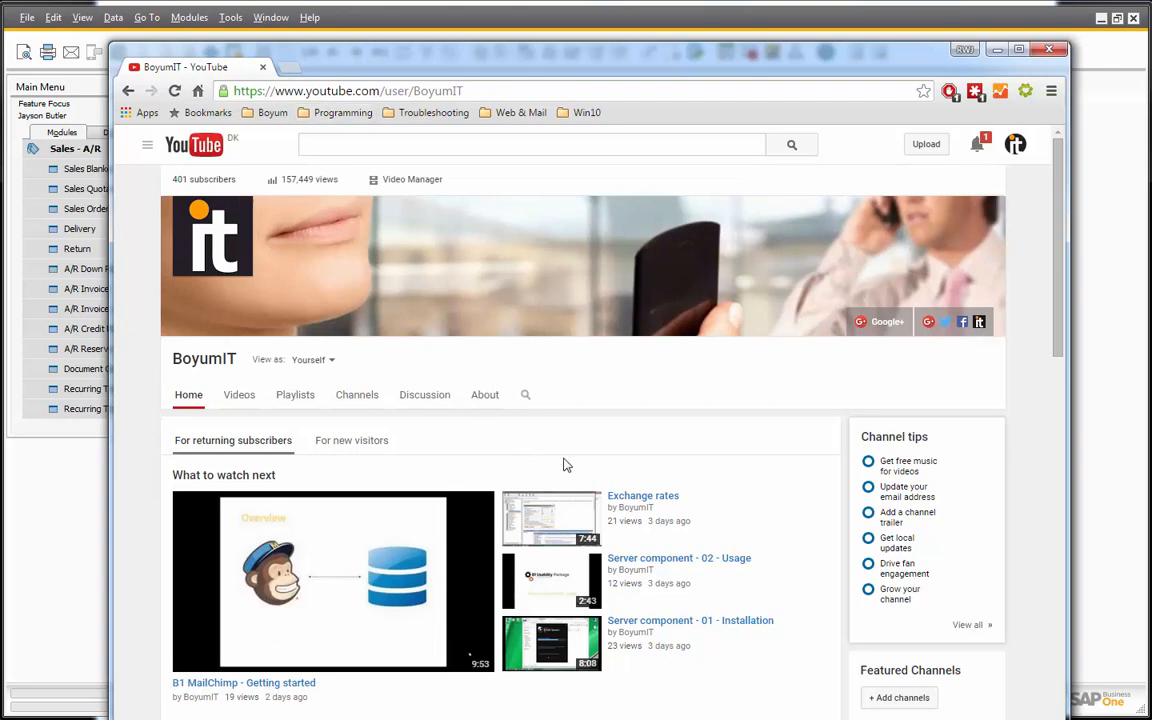
{"action": "left_click", "coordinate": [525, 395]}
{"action": "type", "text": "char"}
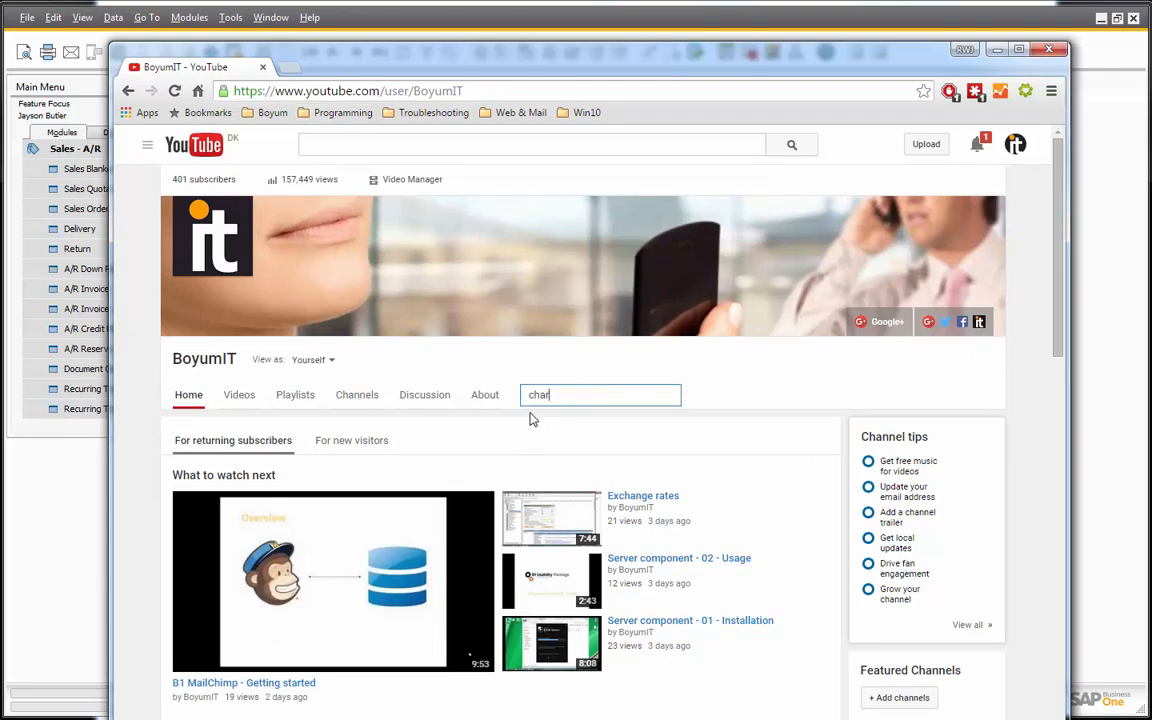
{"action": "type", "text": "ting"}
{"action": "key", "text": "Return"}
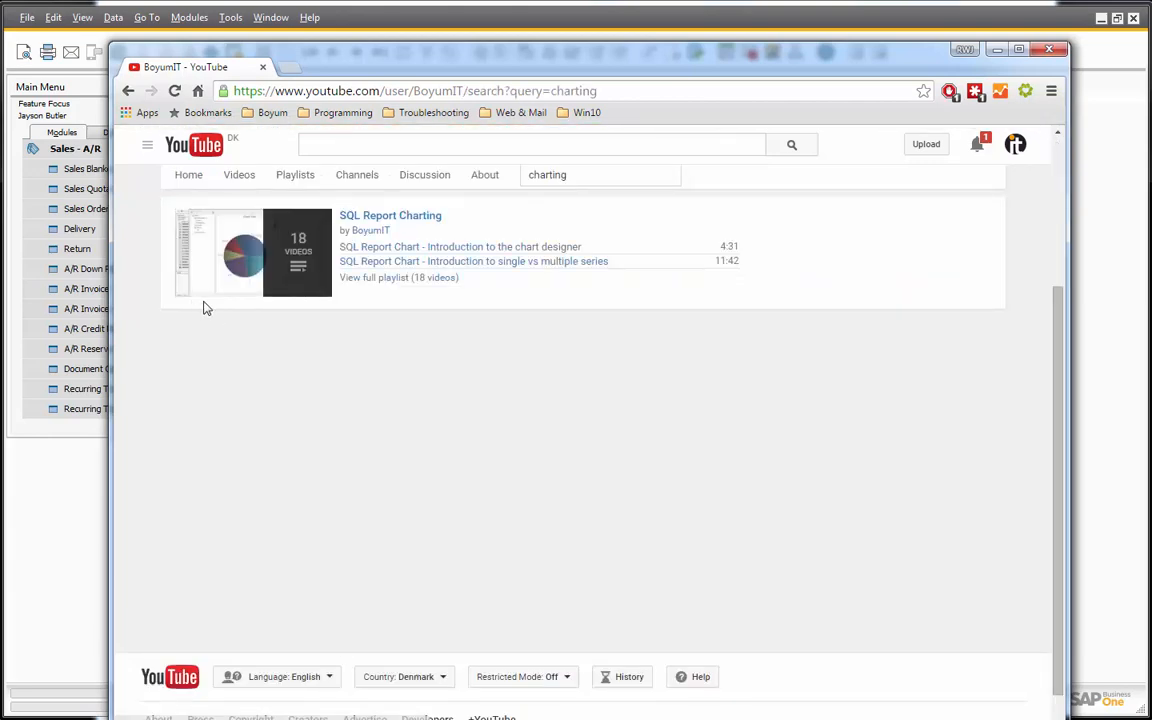
Open the SQL Report Charting playlist, pause its first video and look through the listed tutorials
{"action": "left_click", "coordinate": [386, 219]}
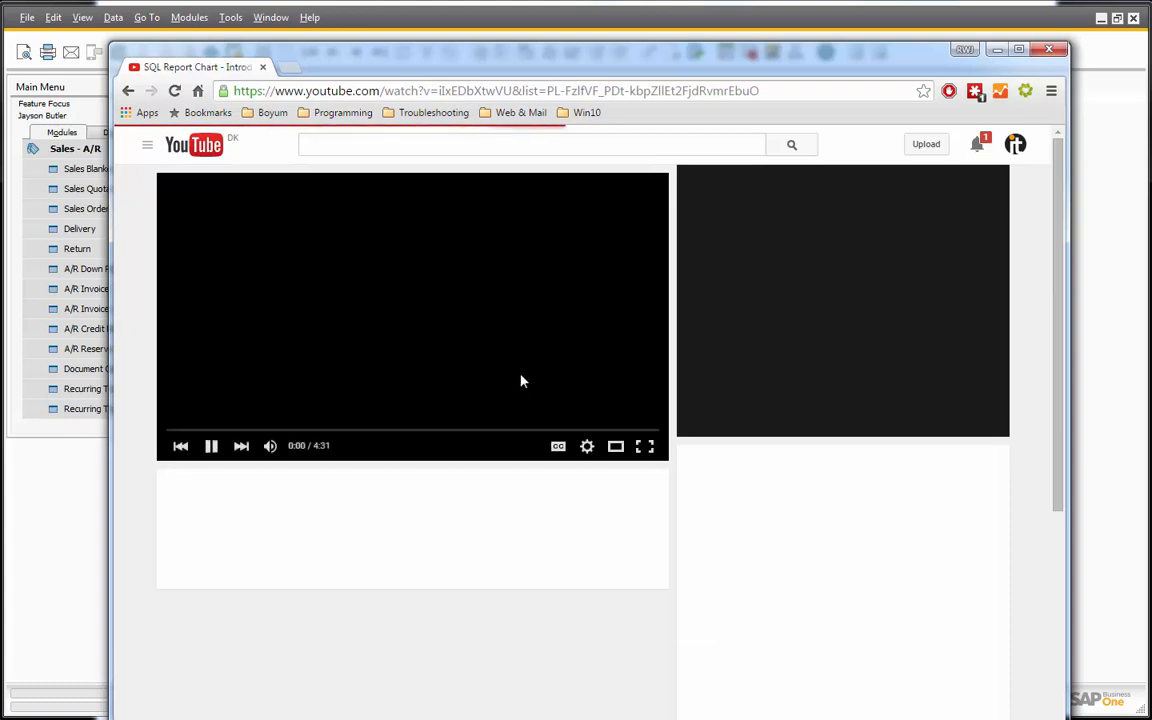
{"action": "left_click", "coordinate": [208, 446]}
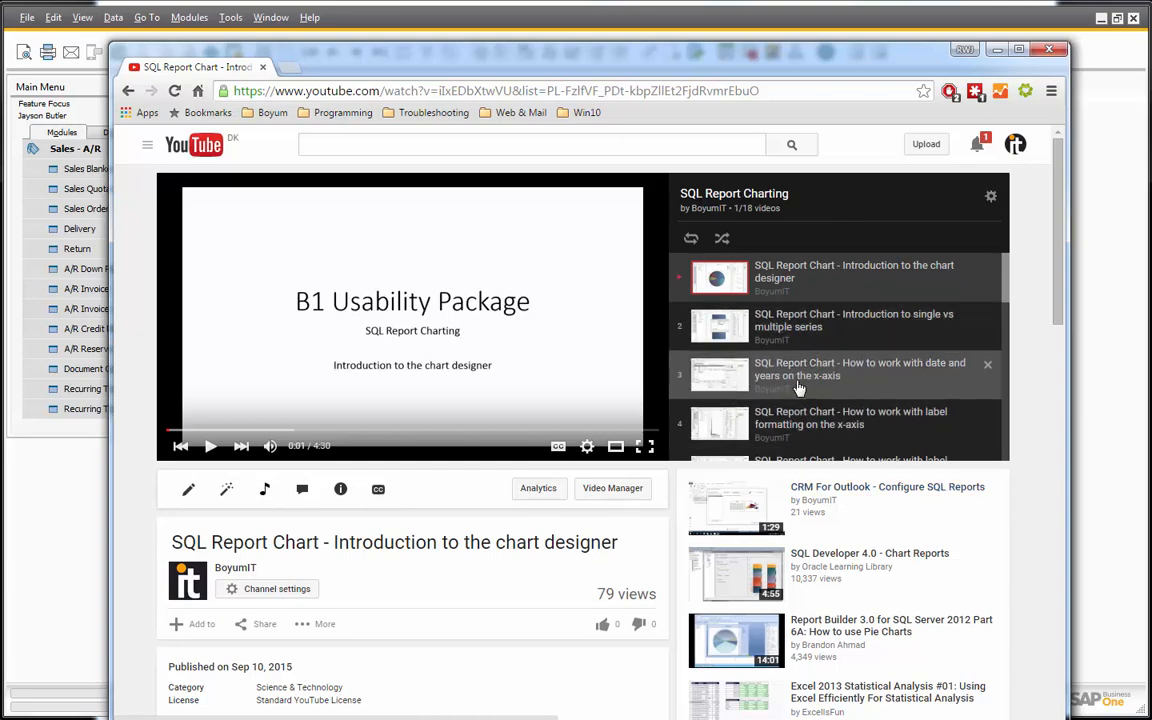
{"action": "scroll", "coordinate": [783, 414], "scroll_direction": "down", "scroll_amount": 1}
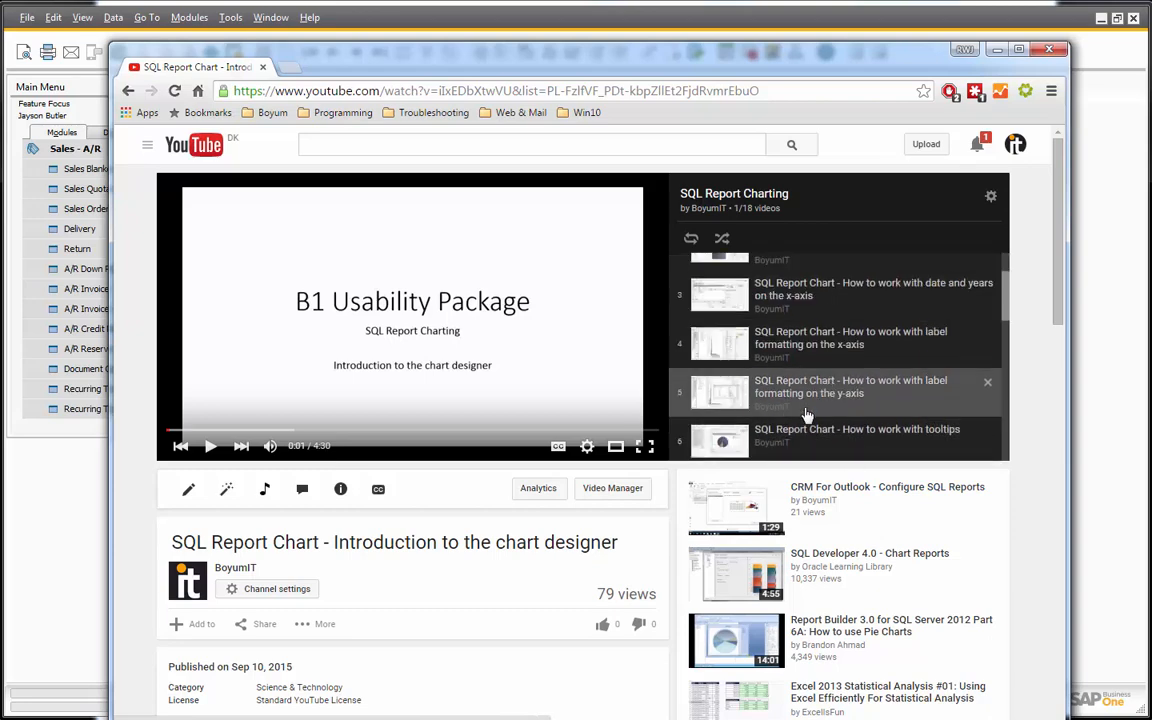
{"action": "scroll", "coordinate": [798, 405], "scroll_direction": "down", "scroll_amount": 2}
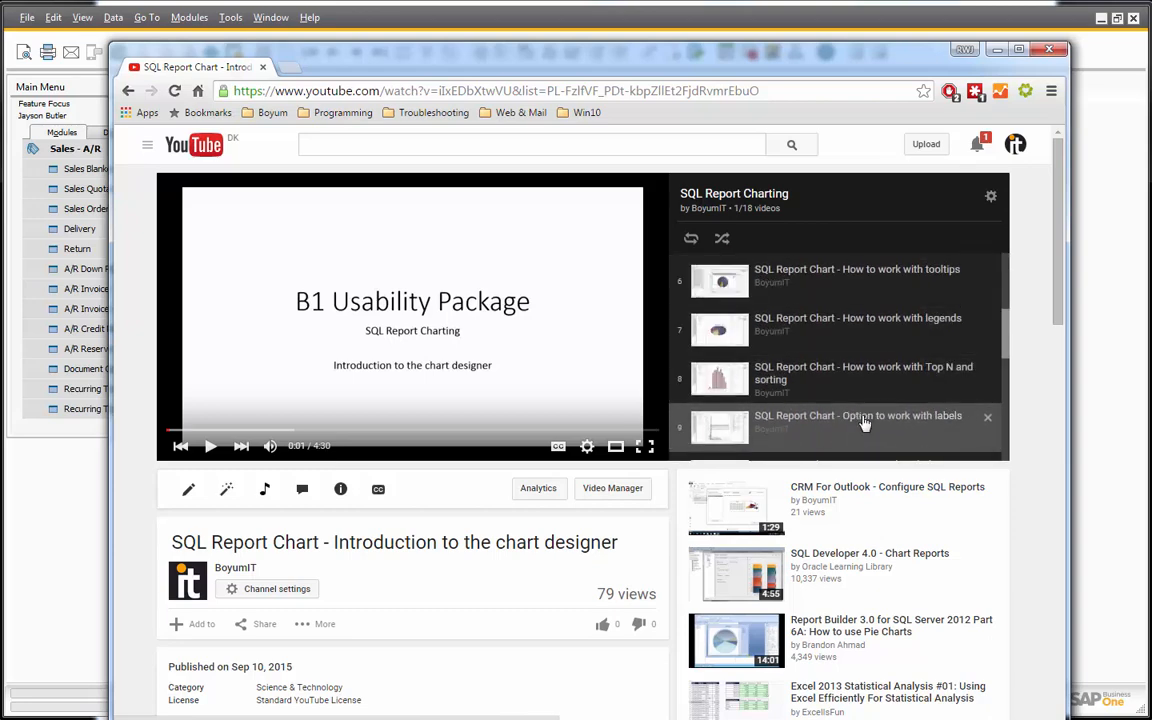
{"action": "scroll", "coordinate": [850, 425], "scroll_direction": "down", "scroll_amount": 6}
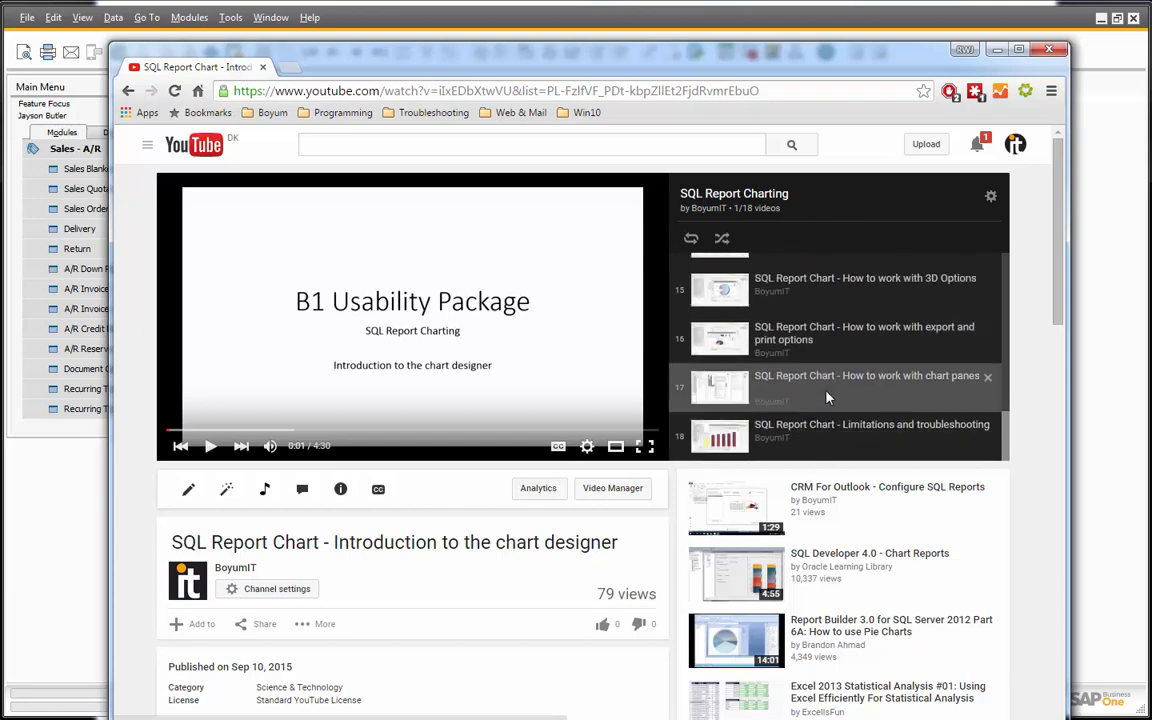
{"action": "scroll", "coordinate": [822, 425], "scroll_direction": "up", "scroll_amount": 9}
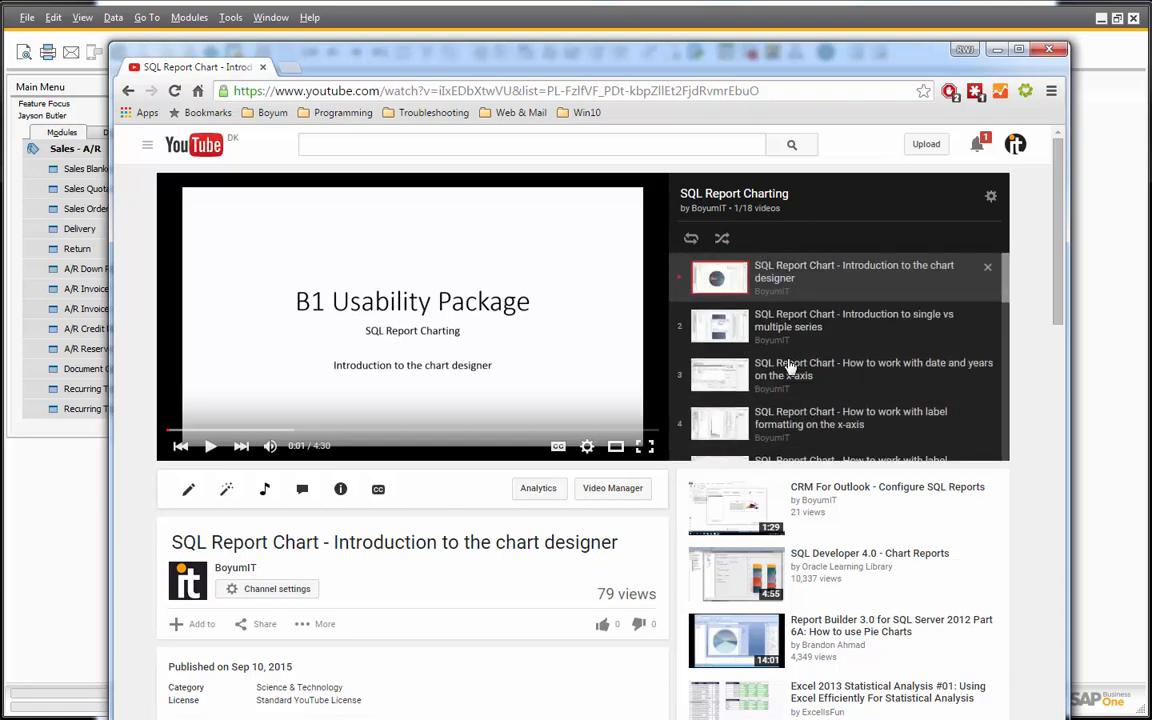
{"action": "scroll", "coordinate": [785, 375], "scroll_direction": "down", "scroll_amount": 4}
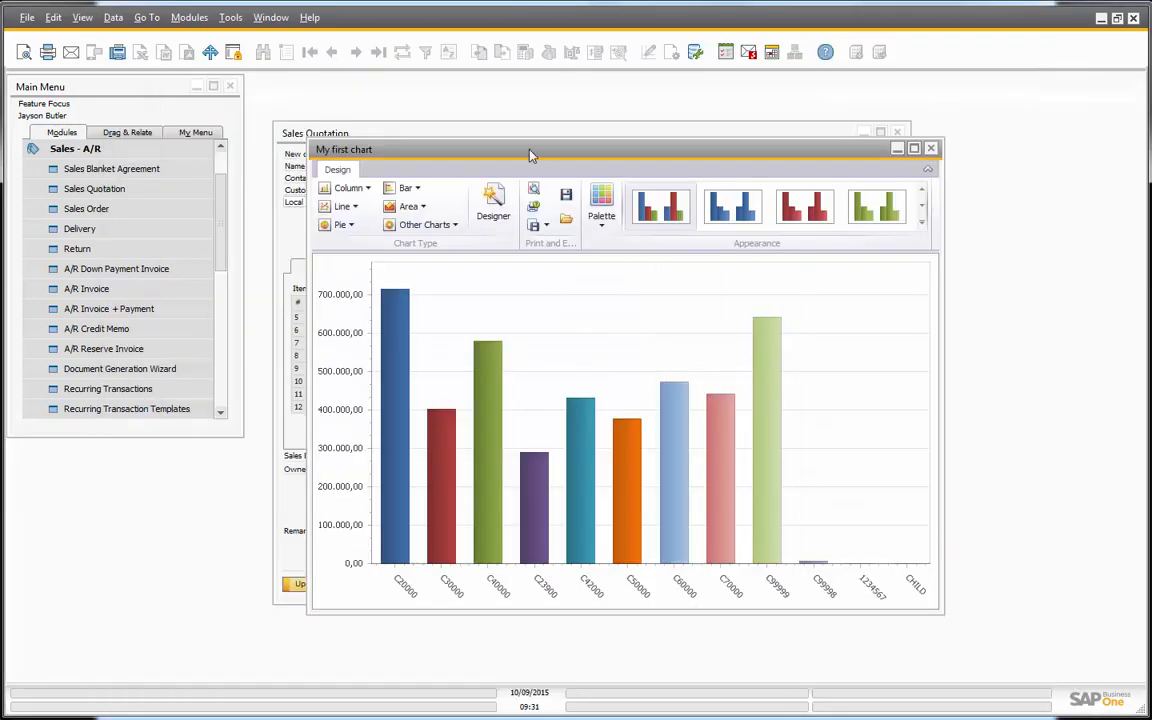
Return to SAP Business One, move the chart window clear of the quotation's item numbers and hide its design tools
{"action": "left_click_drag", "start_coordinate": [530, 157], "coordinate": [645, 183]}
{"action": "double_click", "coordinate": [456, 204]}
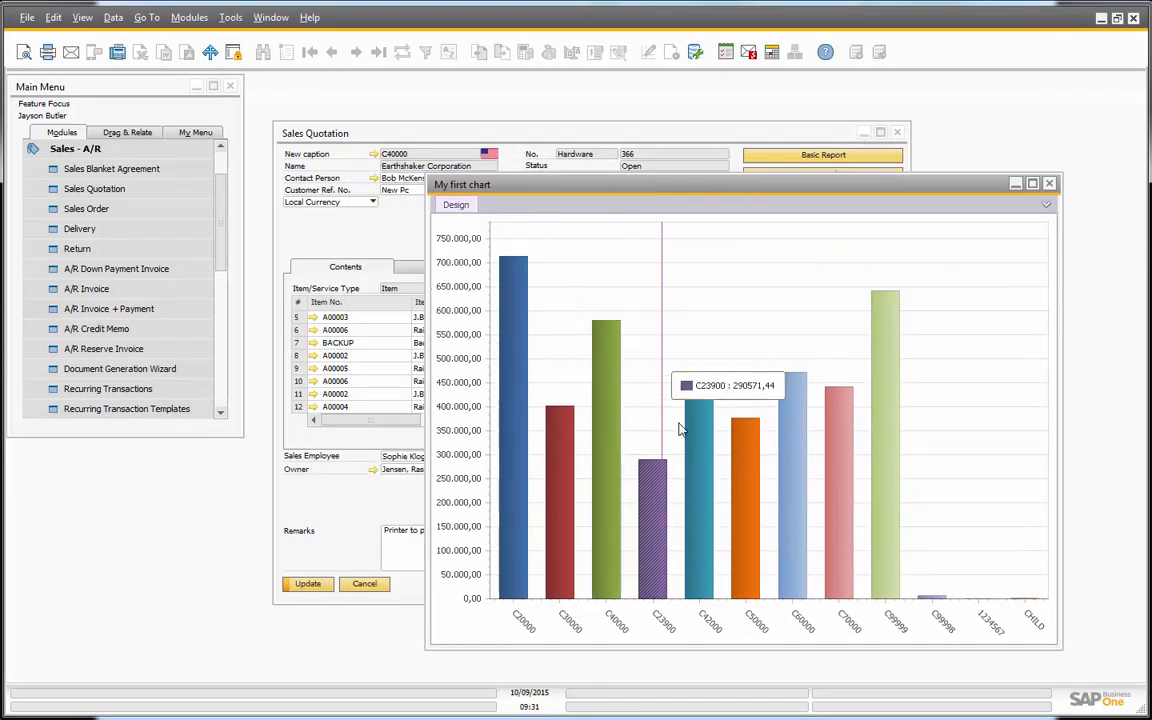